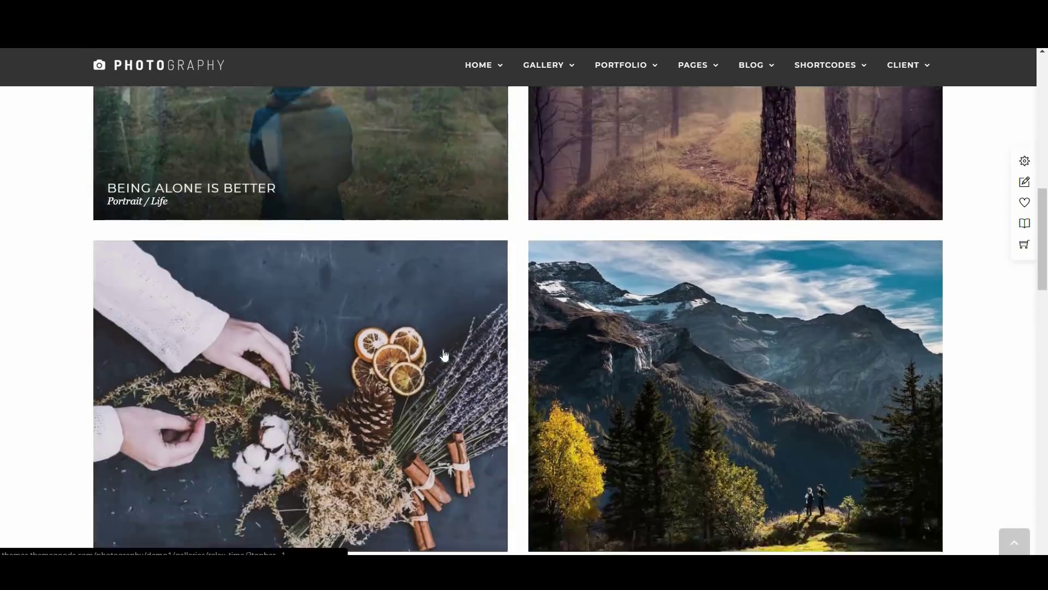
Open the mountain photo and unlock the client page by entering its password
click(664, 219)
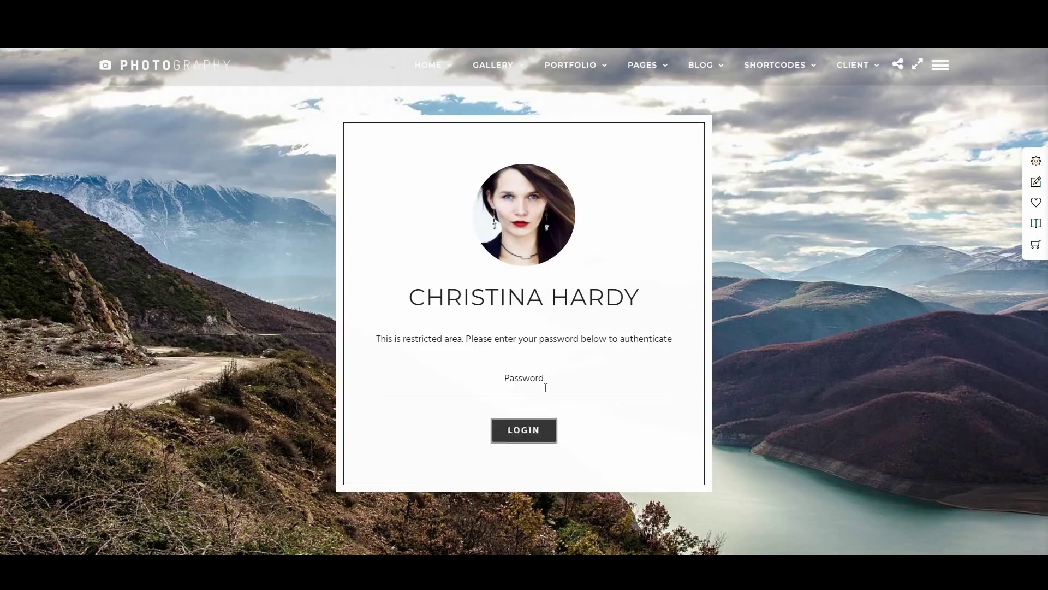
click(546, 387)
text(123)
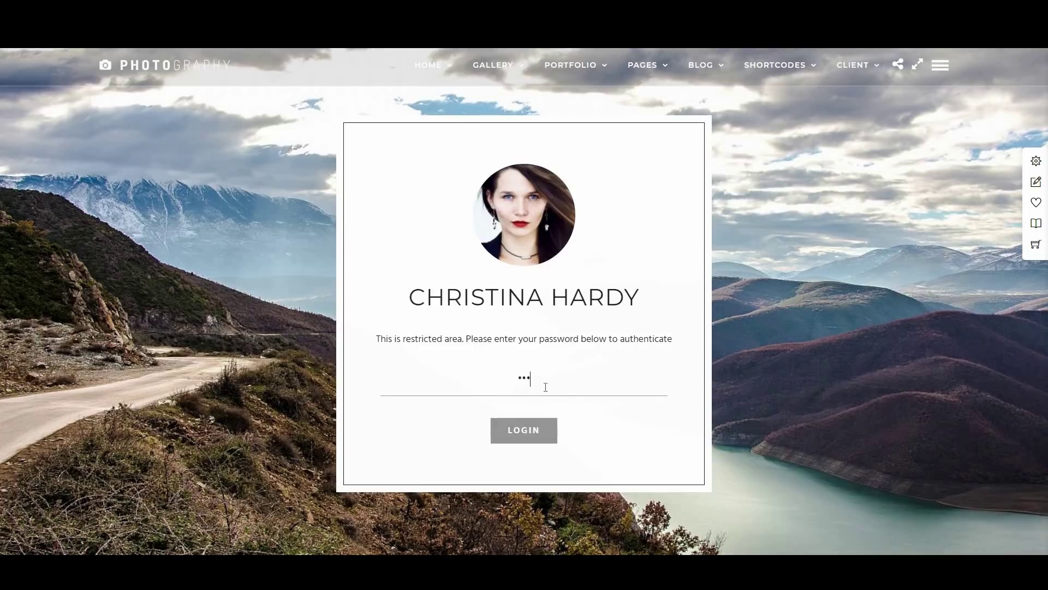
text(4)
key(Return)
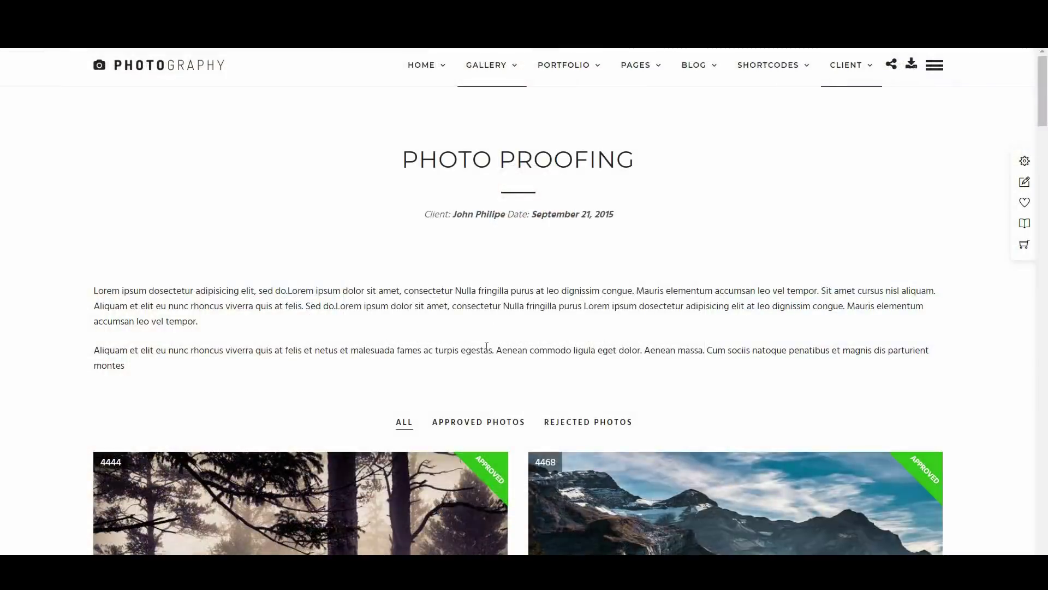
Browse the Triangle demo's HOME, GALLERY and PAGES menus
scroll(485, 362, down, 5)
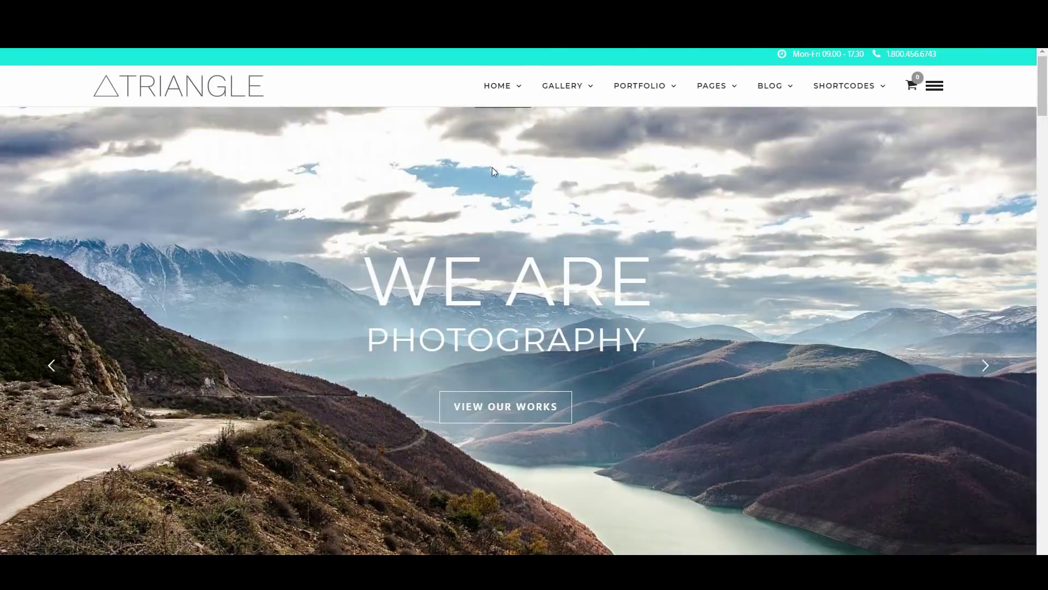
mouse_move(506, 88)
mouse_move(566, 91)
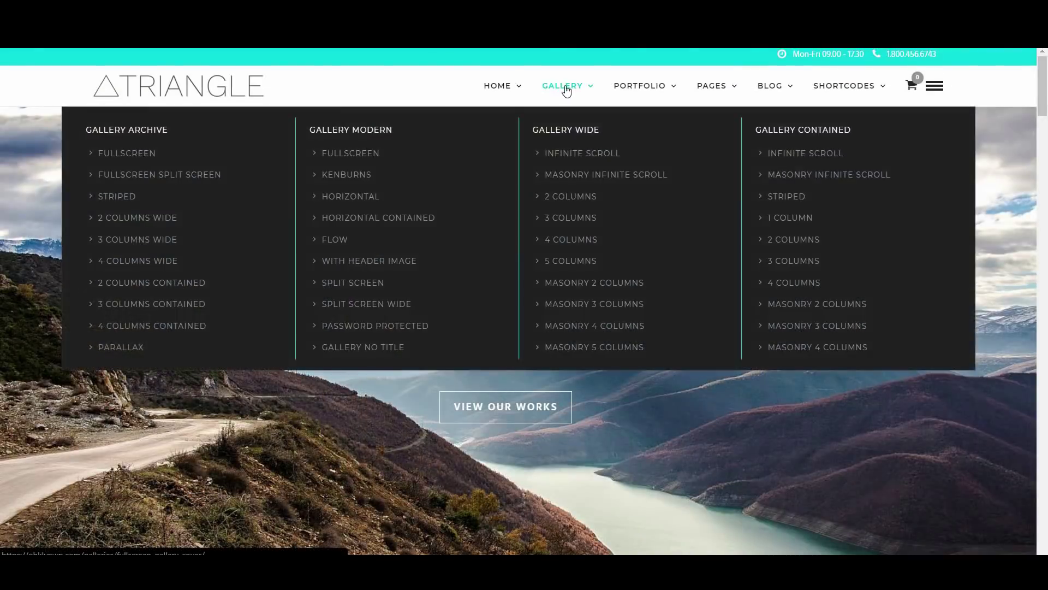
mouse_move(724, 98)
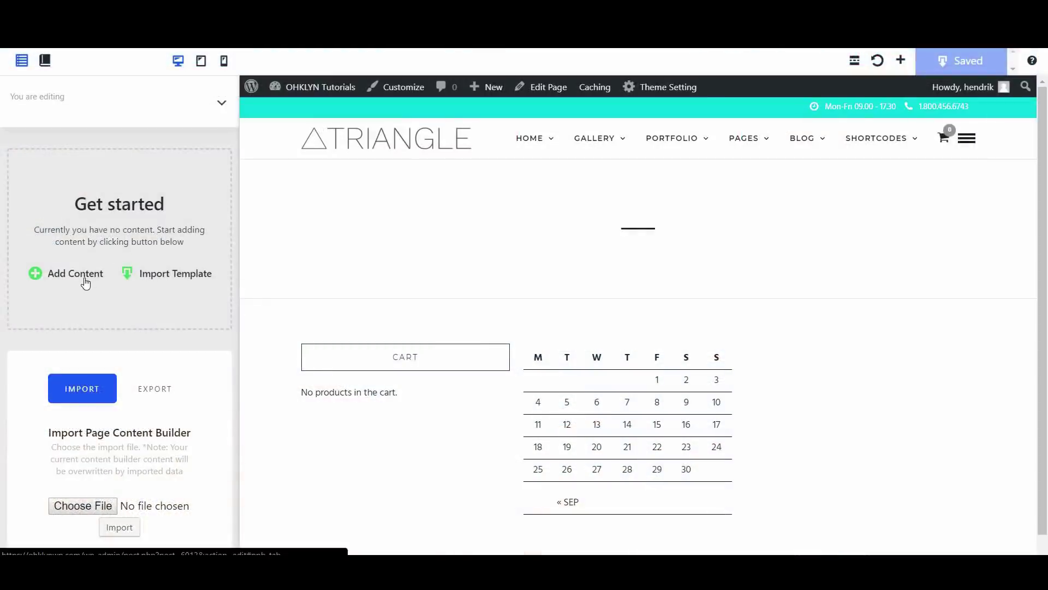
Insert the Header template block into the empty page via Add Content
click(86, 281)
click(656, 214)
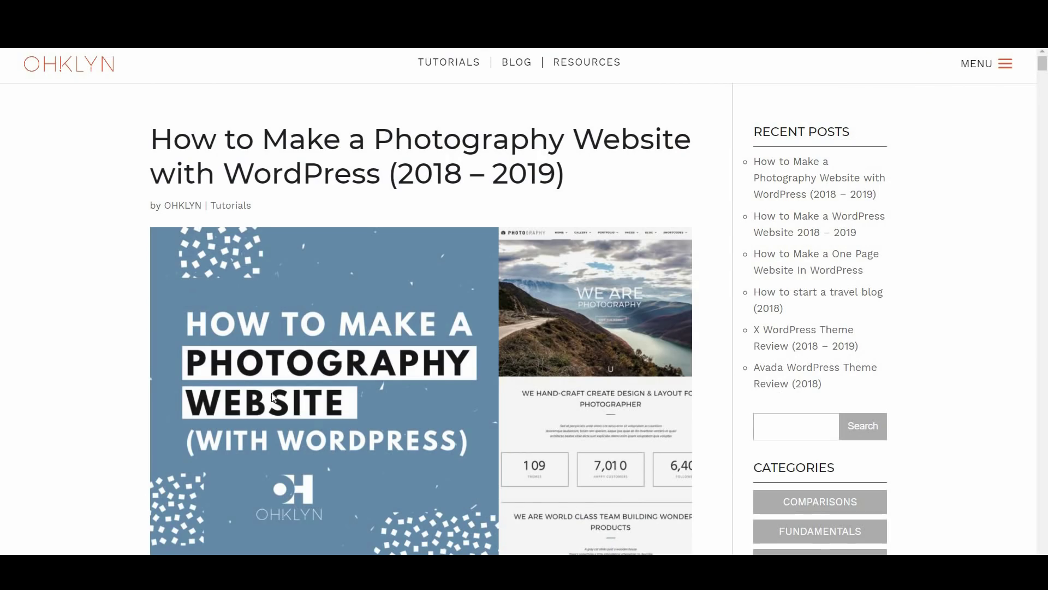
Scroll through the first part of the OHKLYN photography-website tutorial
scroll(447, 446, down, 5)
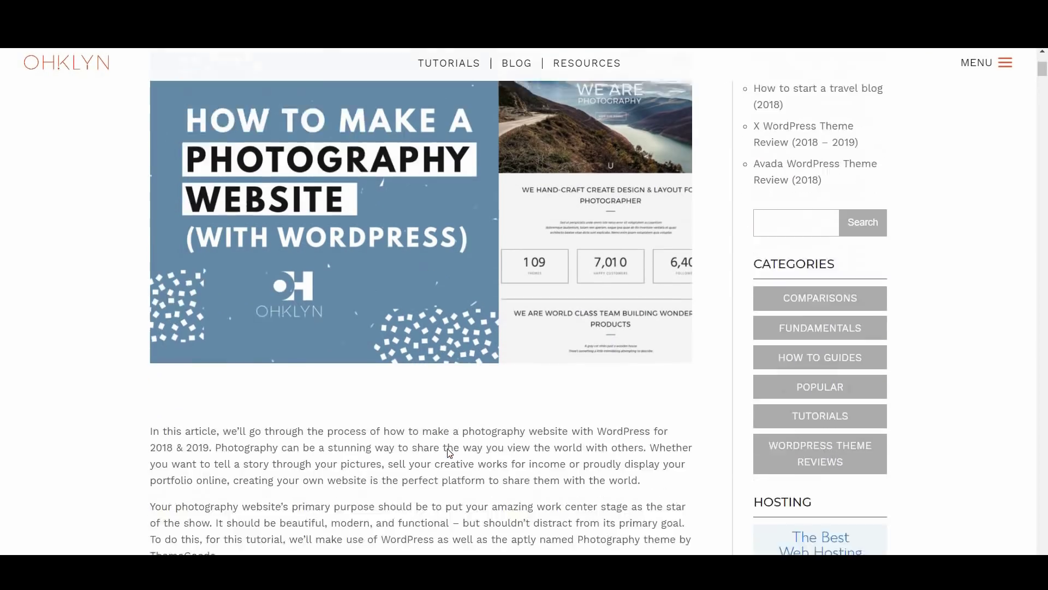
scroll(464, 478, down, 2)
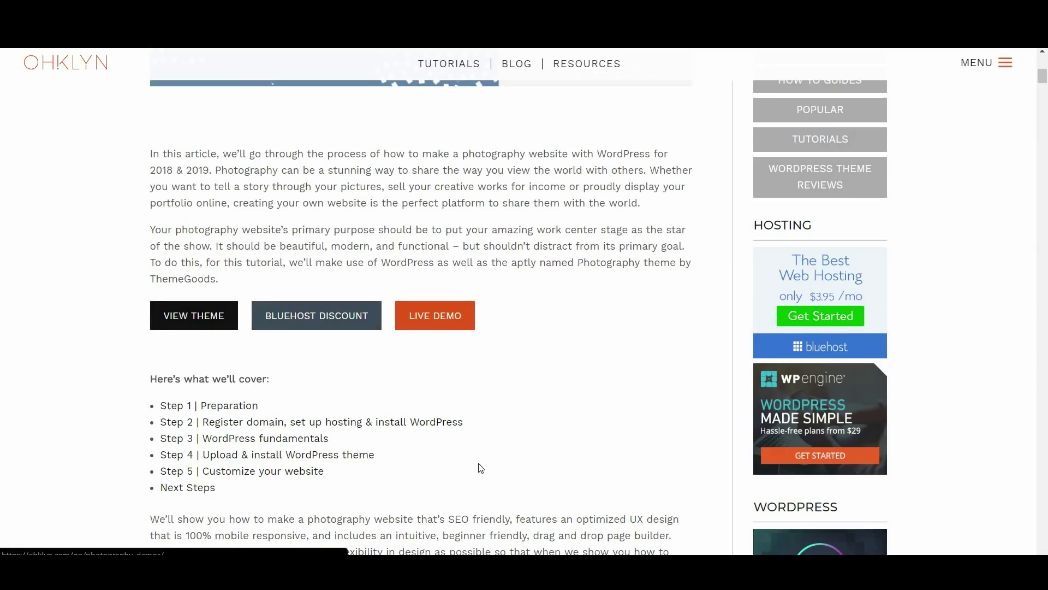
scroll(477, 447, down, 2)
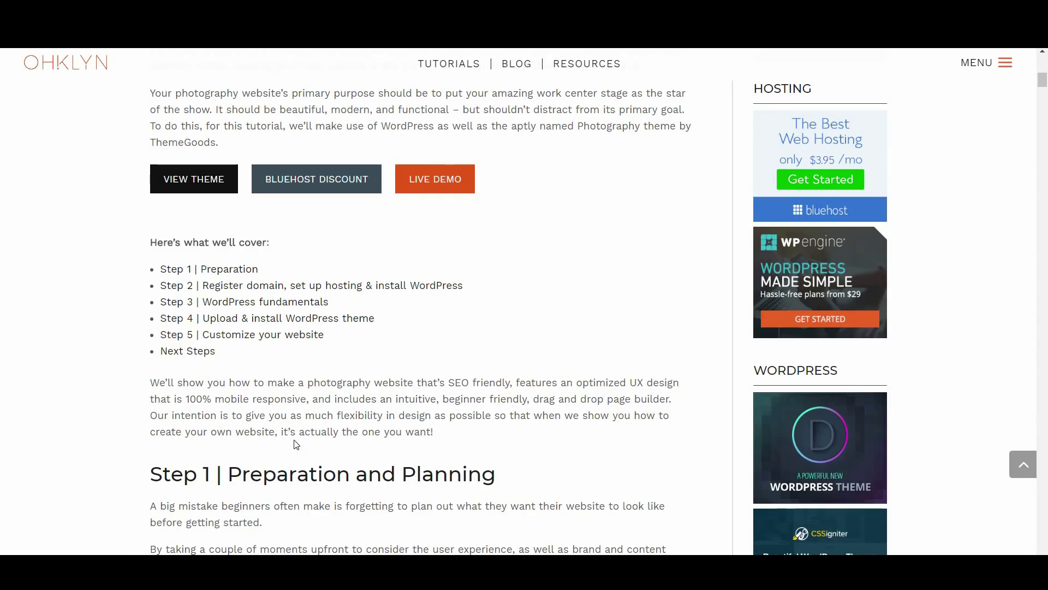
scroll(297, 457, down, 5)
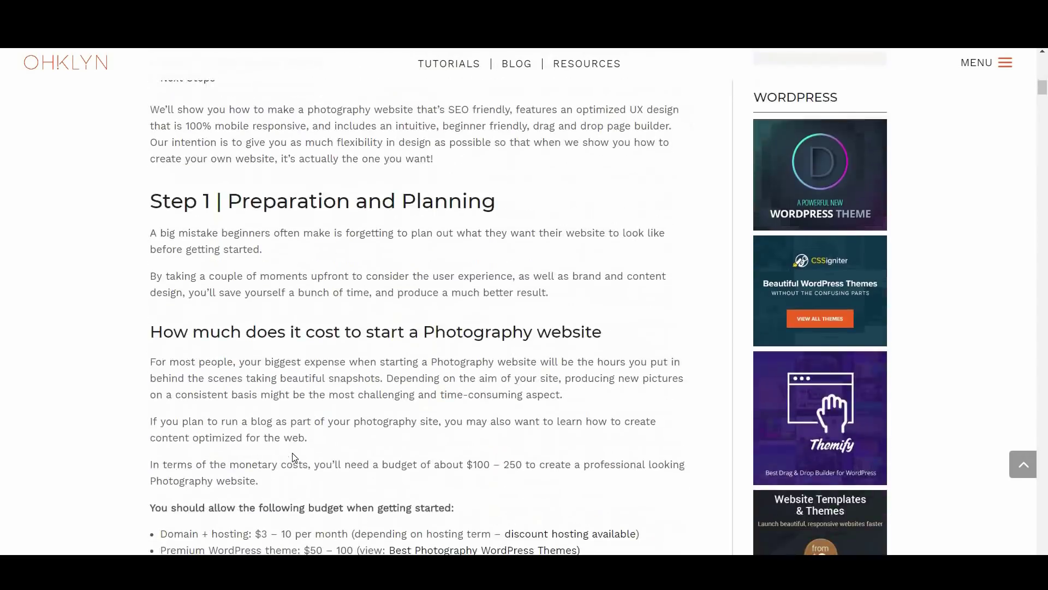
scroll(293, 454, down, 6)
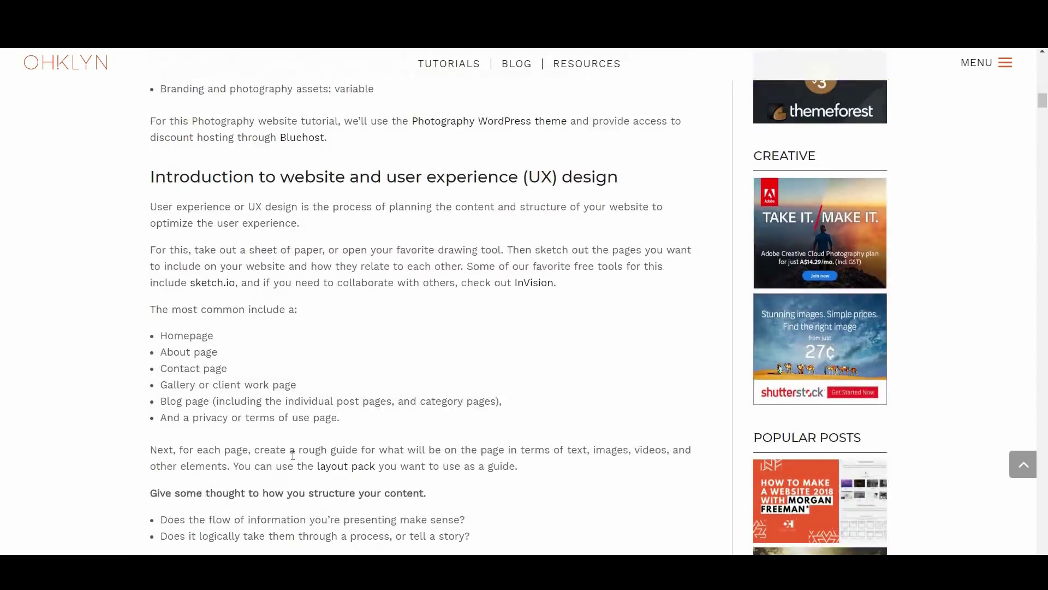
scroll(293, 454, down, 6)
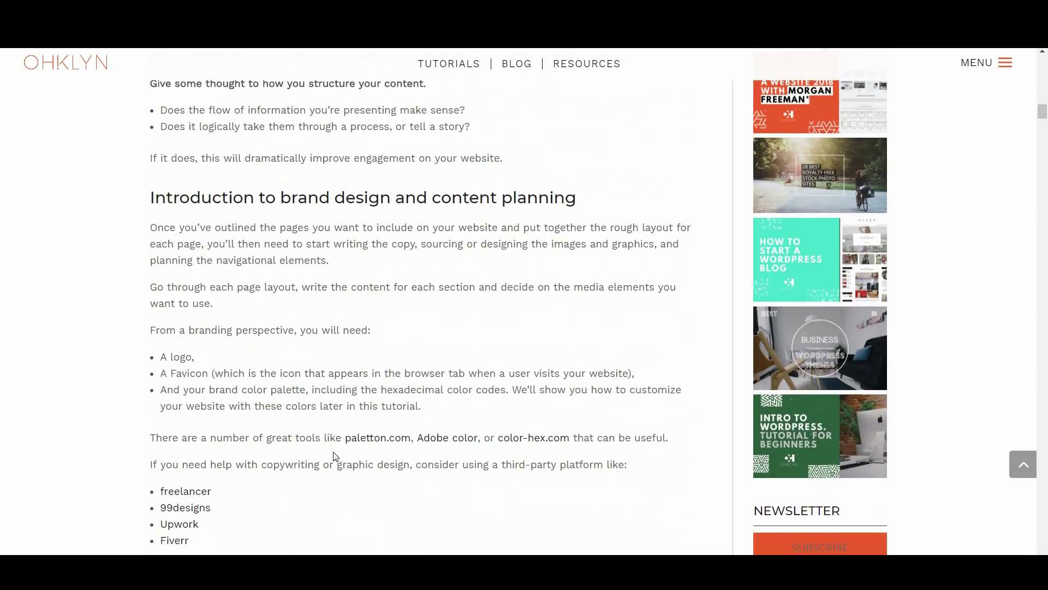
scroll(383, 451, down, 6)
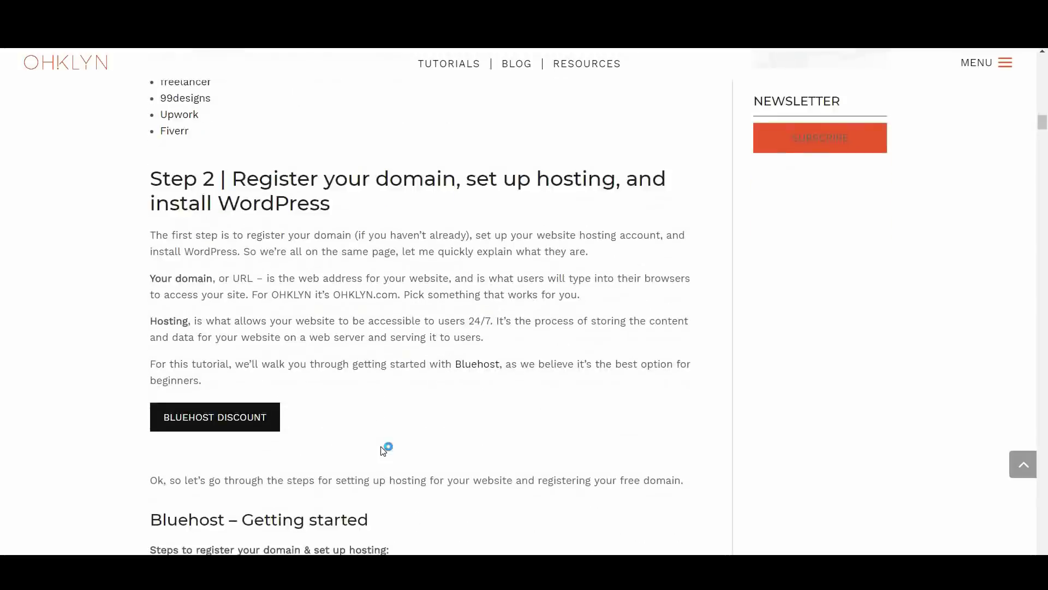
scroll(383, 454, down, 5)
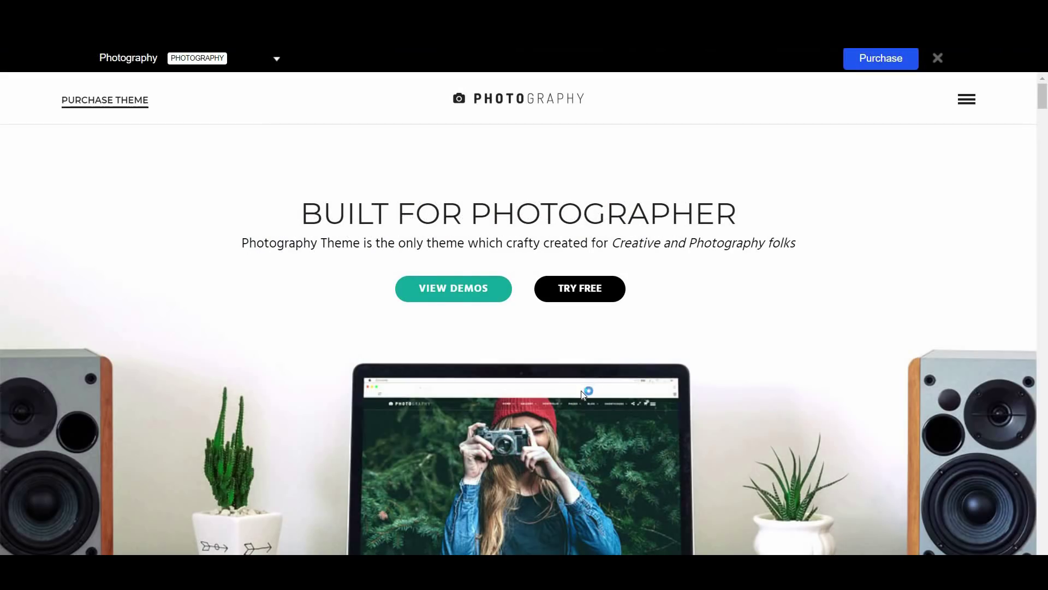
Read further, view the theme's live demo, and follow the BLUEHOST DISCOUNT link
scroll(580, 390, down, 7)
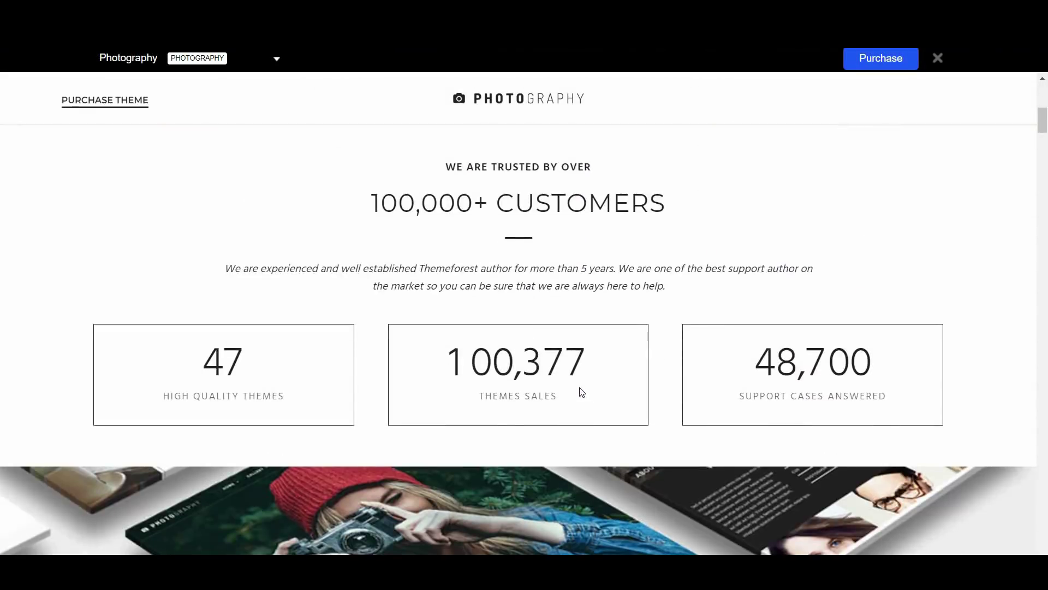
scroll(582, 392, down, 7)
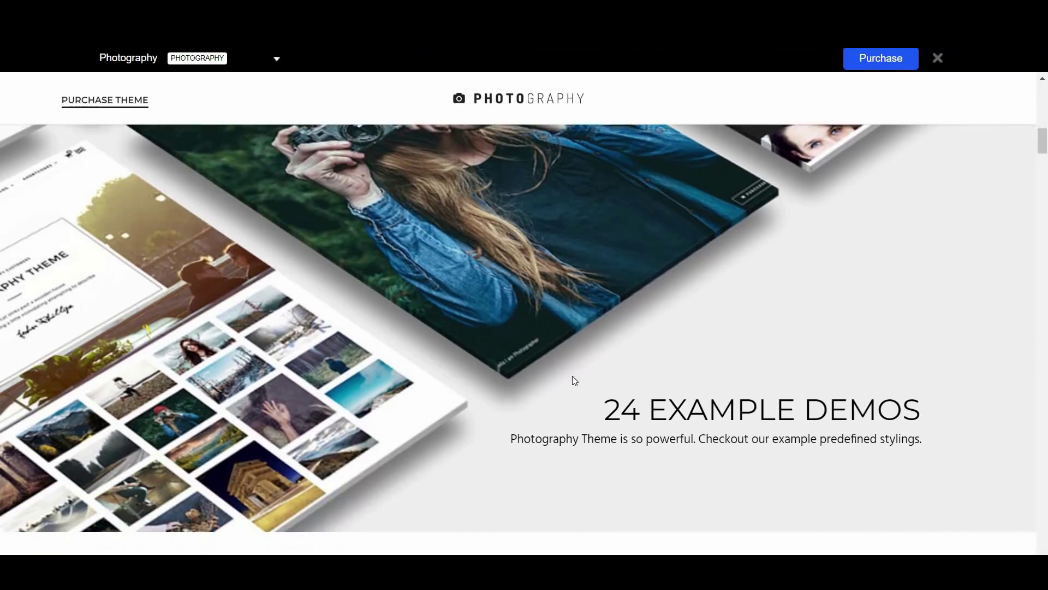
scroll(573, 377, down, 7)
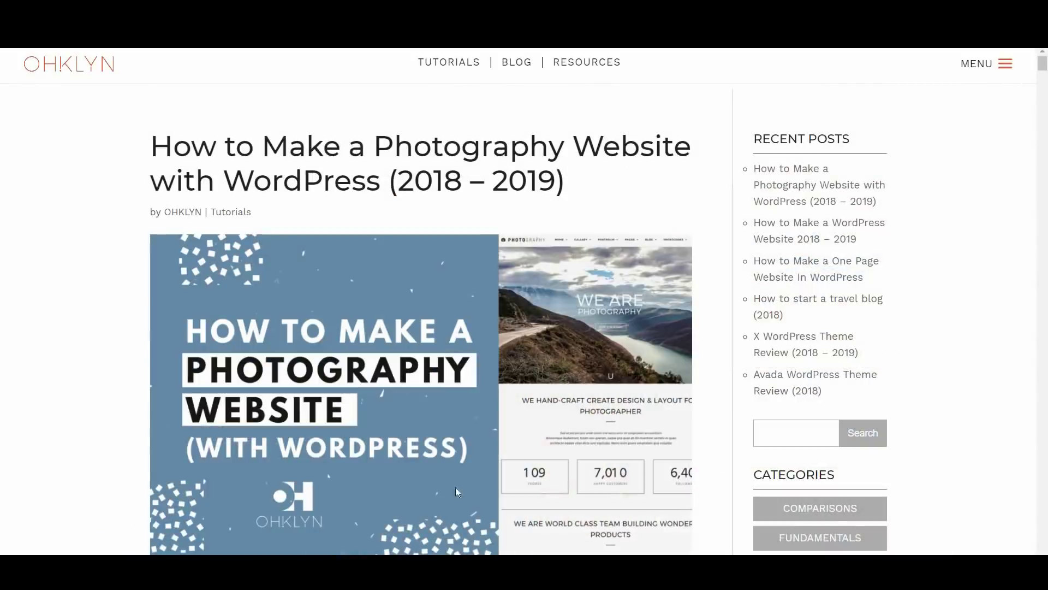
scroll(441, 387, down, 6)
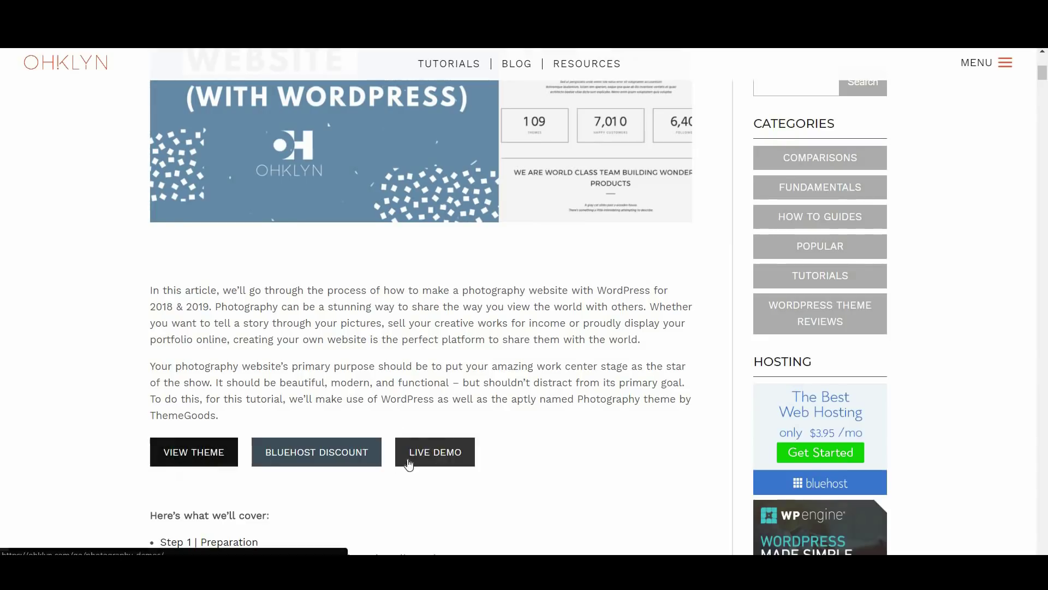
click(449, 456)
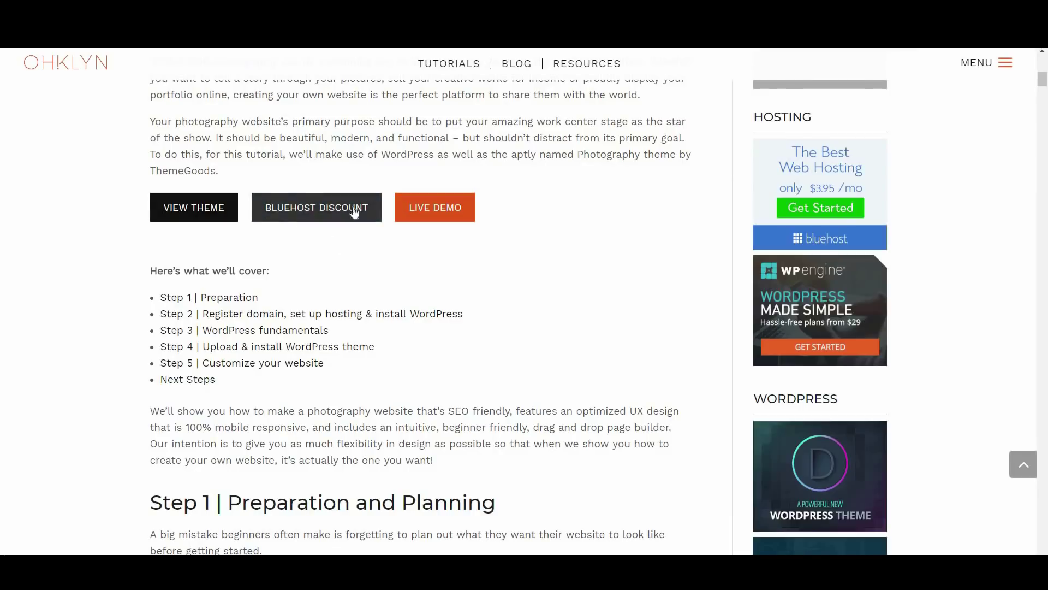
click(325, 207)
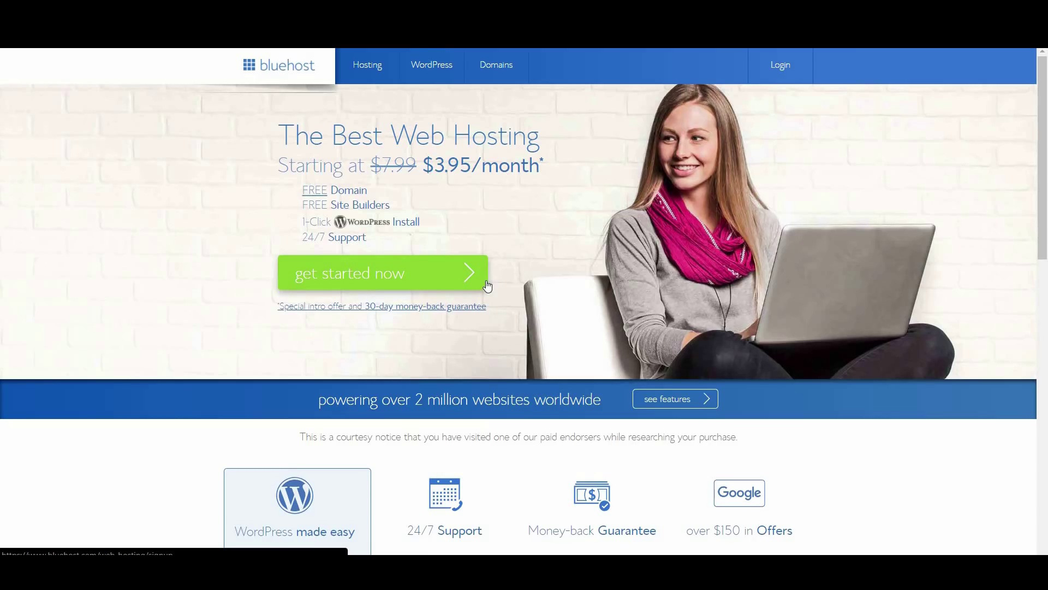
scroll(487, 286, down, 5)
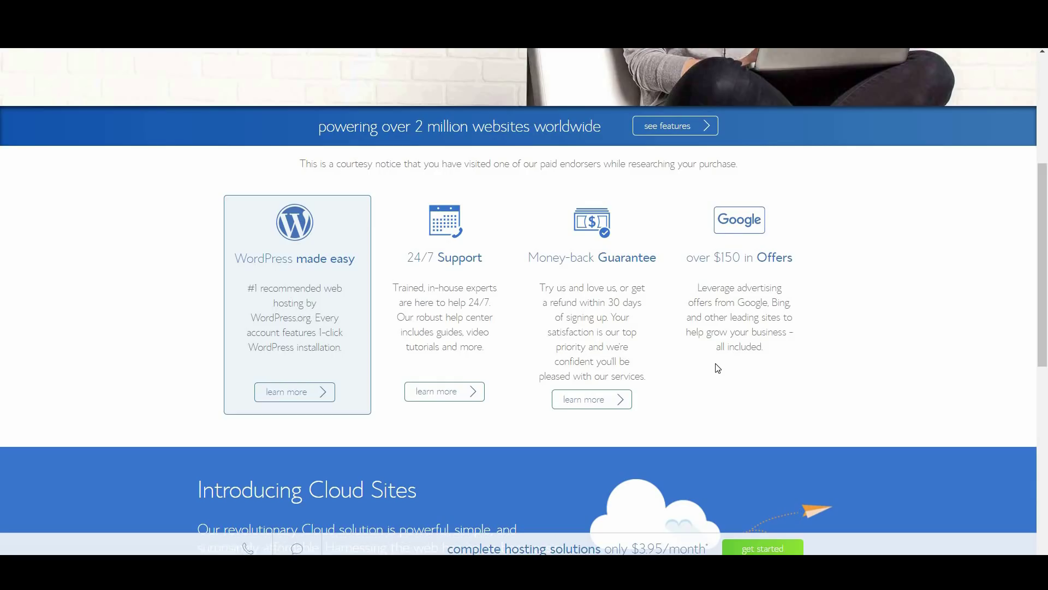
scroll(717, 367, down, 6)
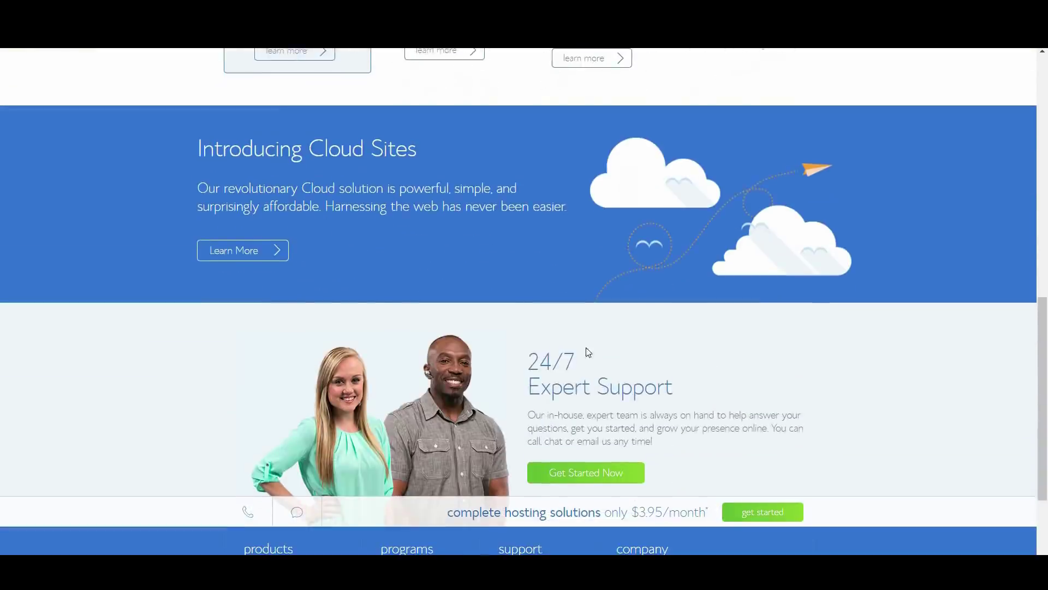
scroll(502, 350, down, 2)
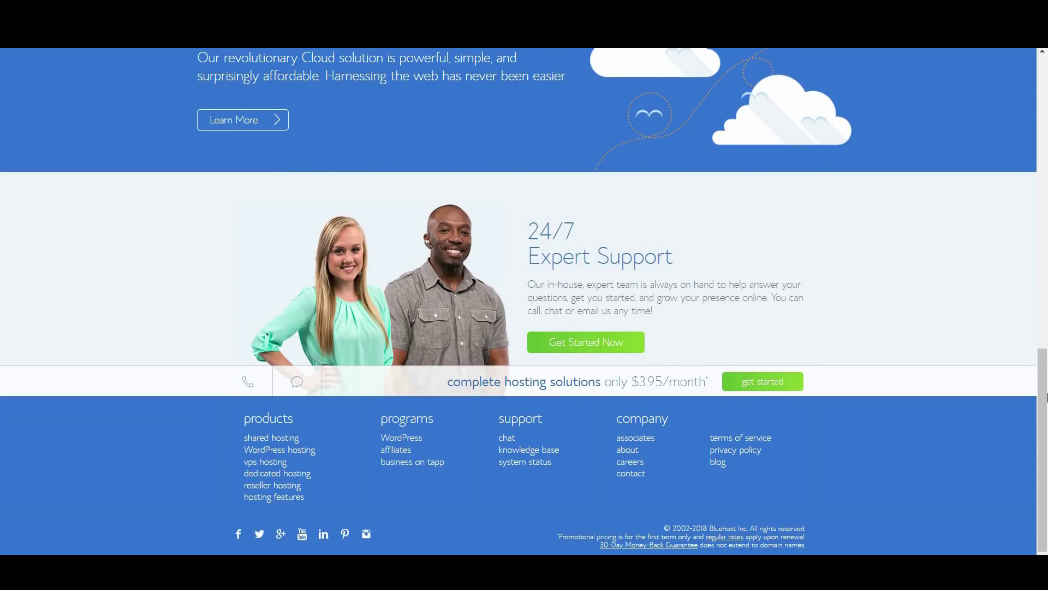
drag(1043, 363, 1043, 65)
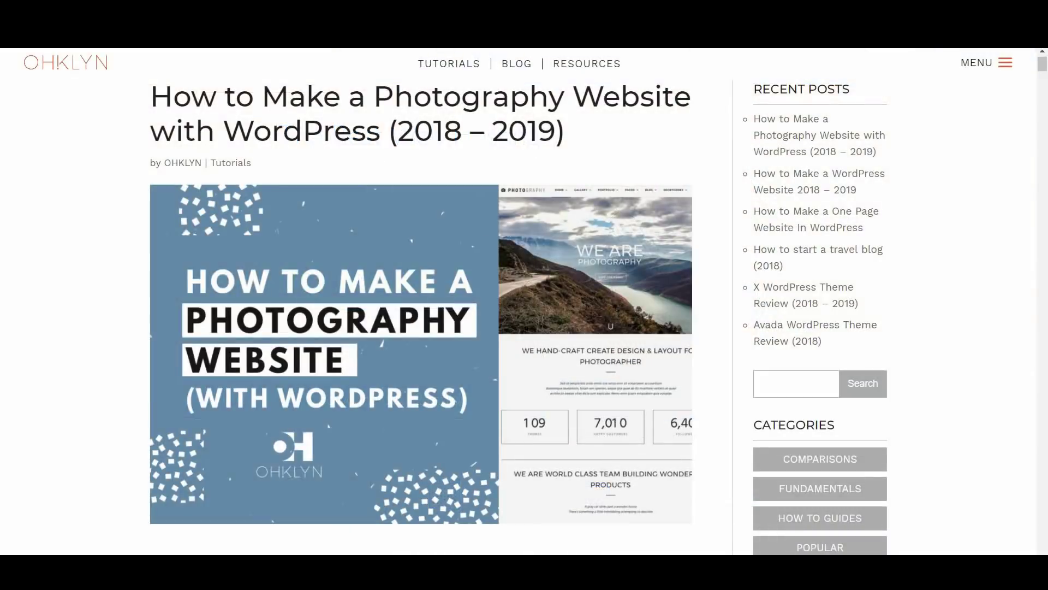
Scroll down to the 'Introduction to website and user experience (UX) design' section
scroll(335, 352, down, 6)
scroll(337, 355, down, 15)
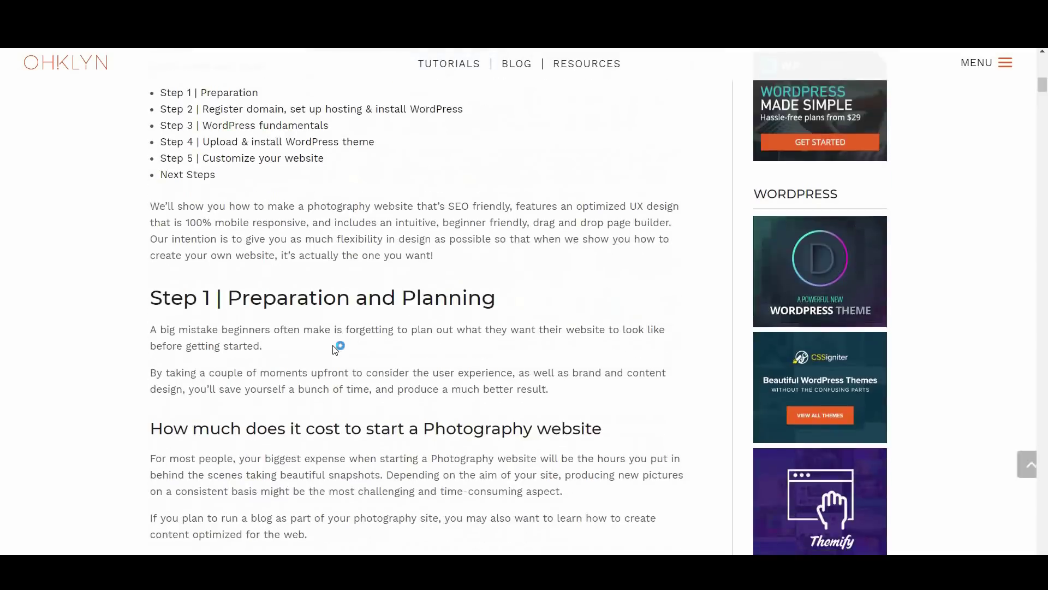
scroll(335, 349, down, 4)
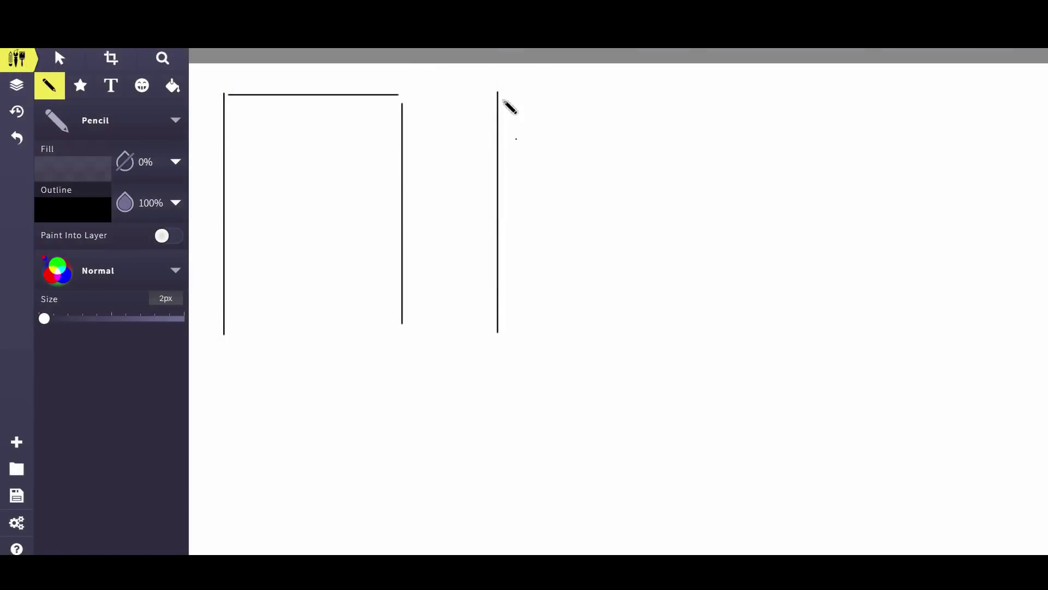
Draw the remaining edges of the second and third page boxes
mouse_move(499, 93)
mouse_down()
mouse_move(676, 94)
mouse_move(676, 324)
mouse_up()
drag(787, 100, 787, 322)
mouse_move(791, 99)
mouse_down()
mouse_move(968, 99)
mouse_move(966, 337)
mouse_up()
Add a small 'Home' text label along the top of the first box
click(110, 86)
click(266, 116)
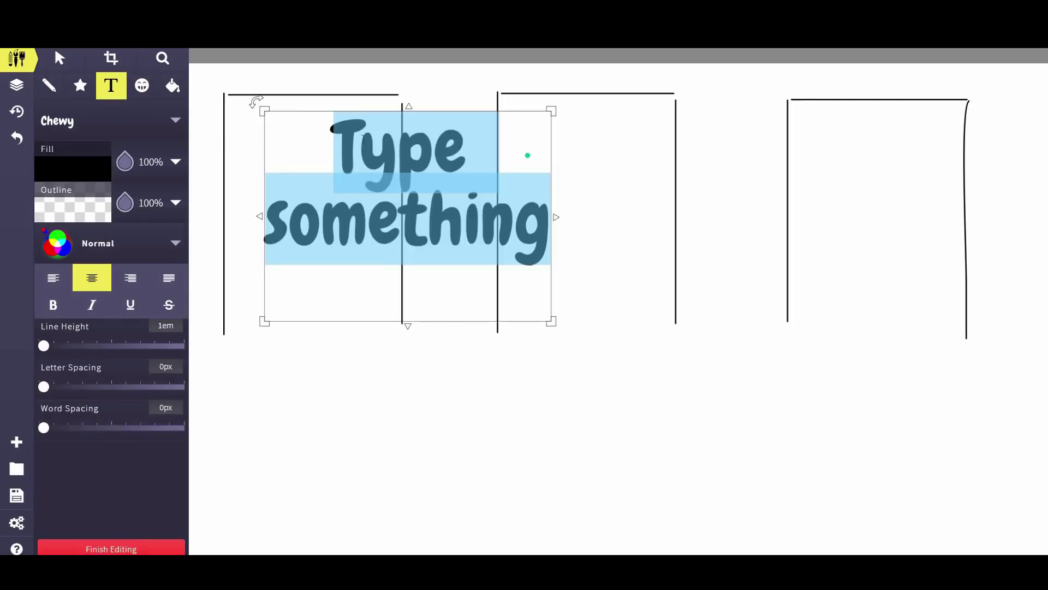
text(Home)
drag(409, 321, 421, 164)
drag(552, 165, 366, 143)
drag(312, 133, 313, 120)
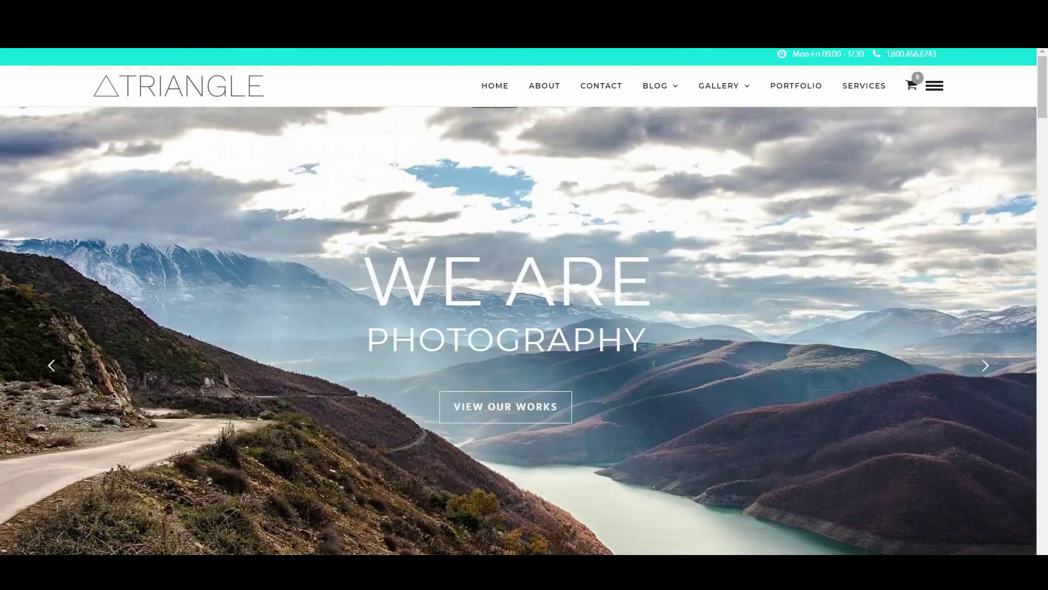
Scroll through the demo's About Me, Contact and Portfolio pages
scroll(498, 464, down, 10)
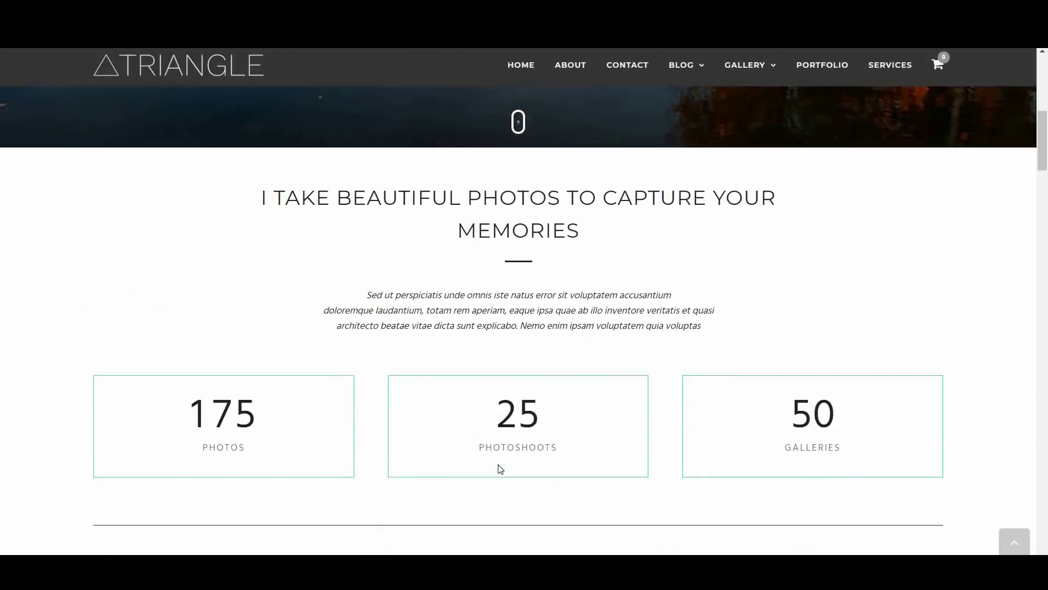
scroll(501, 468, down, 5)
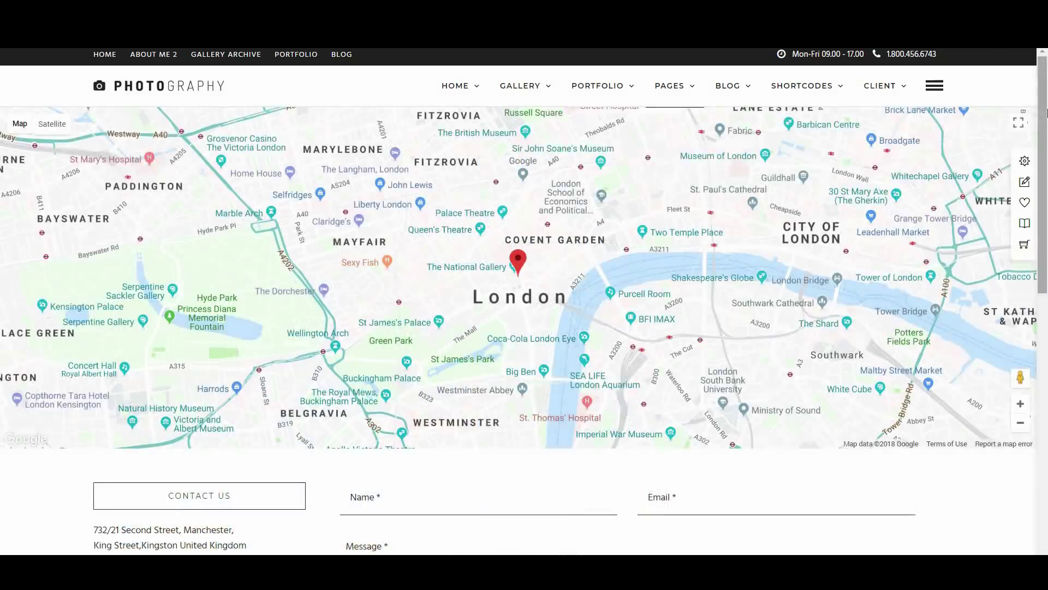
scroll(1040, 248, down, 4)
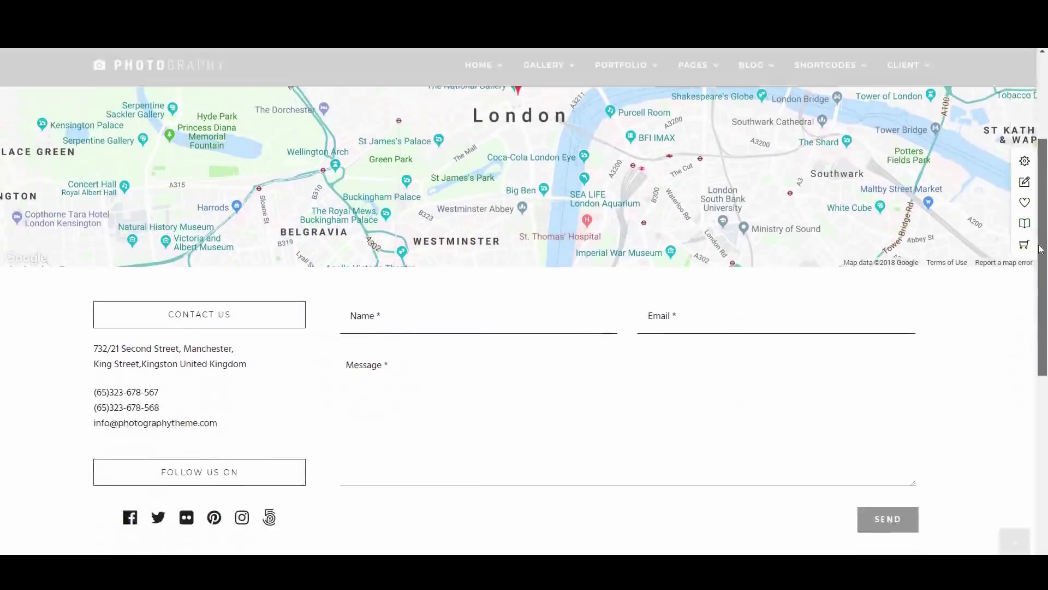
scroll(1040, 249, down, 3)
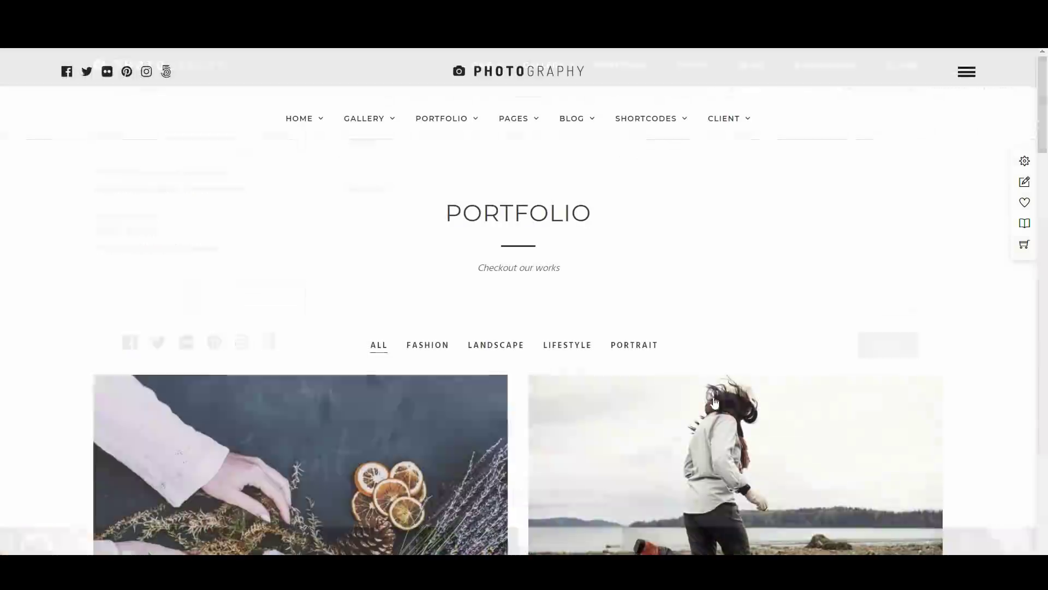
scroll(571, 290, down, 5)
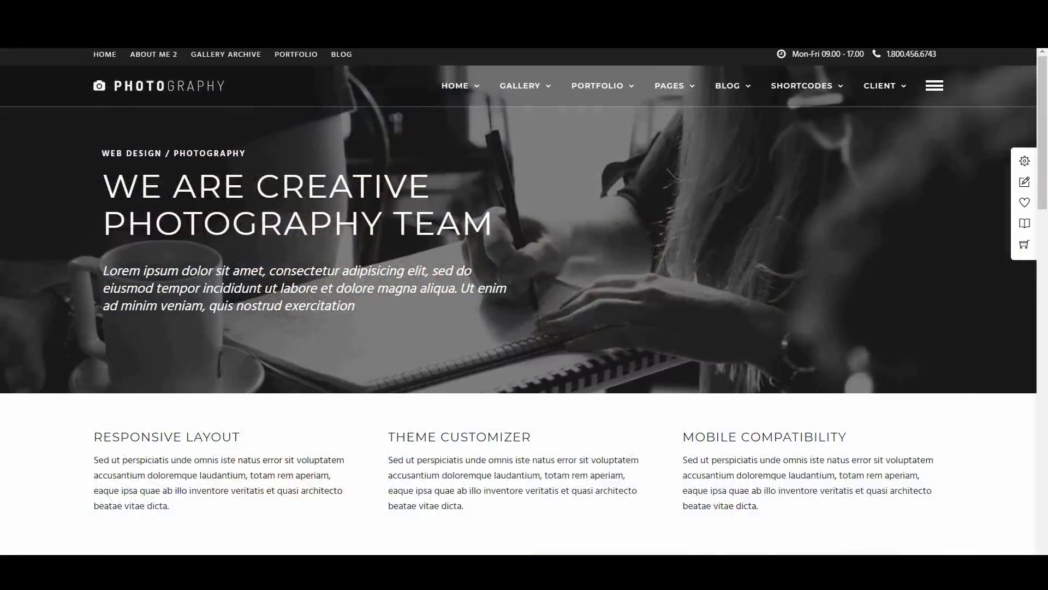
scroll(416, 398, down, 5)
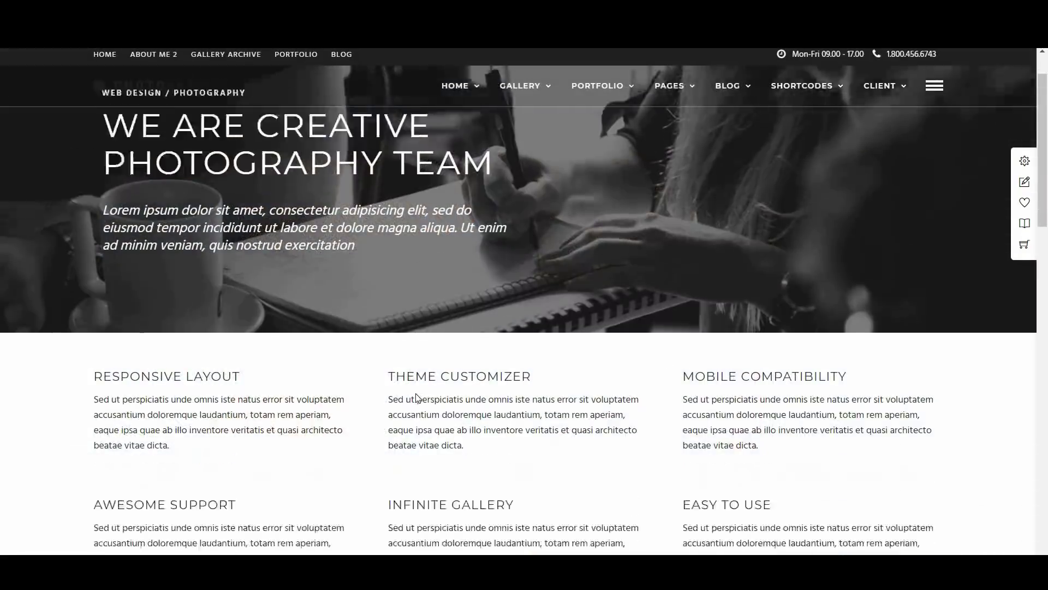
scroll(416, 397, down, 5)
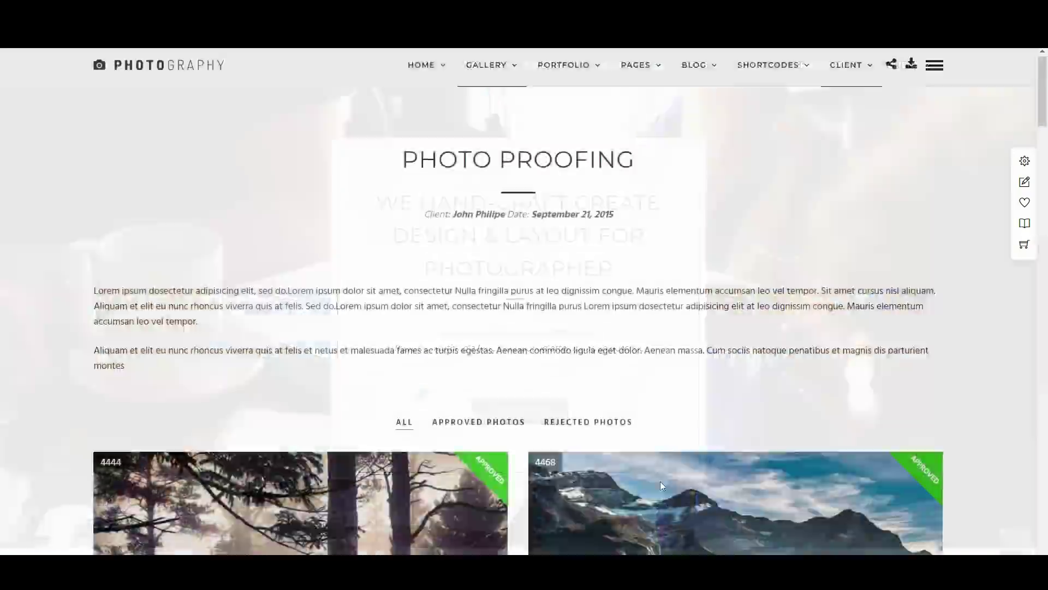
scroll(486, 360, down, 5)
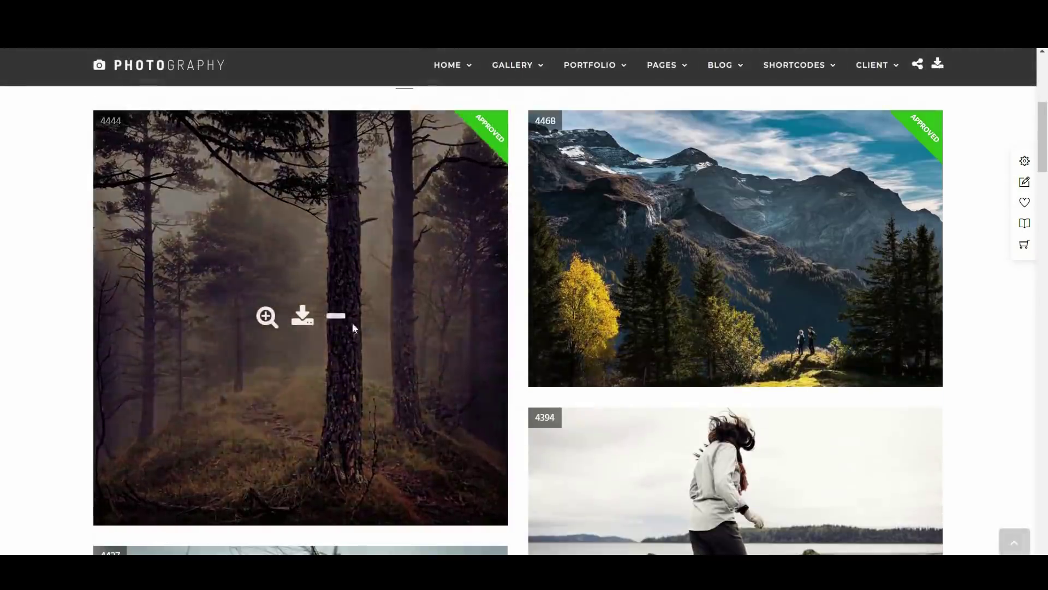
Unapprove forest photo 4444 in Photo Proofing, then scroll through the Blog and Striped Gallery pages
click(336, 318)
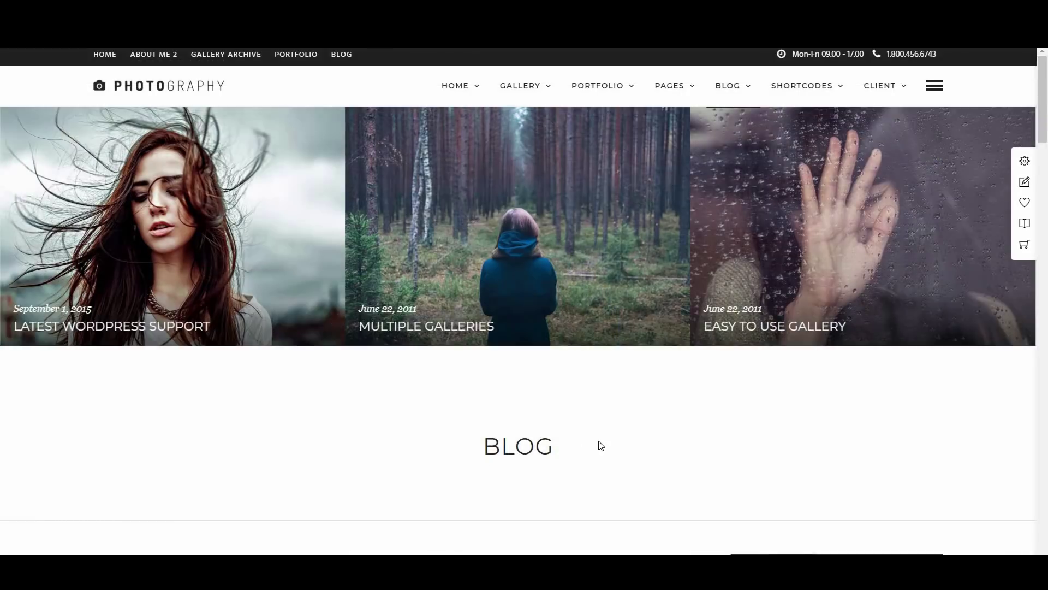
scroll(601, 445, down, 7)
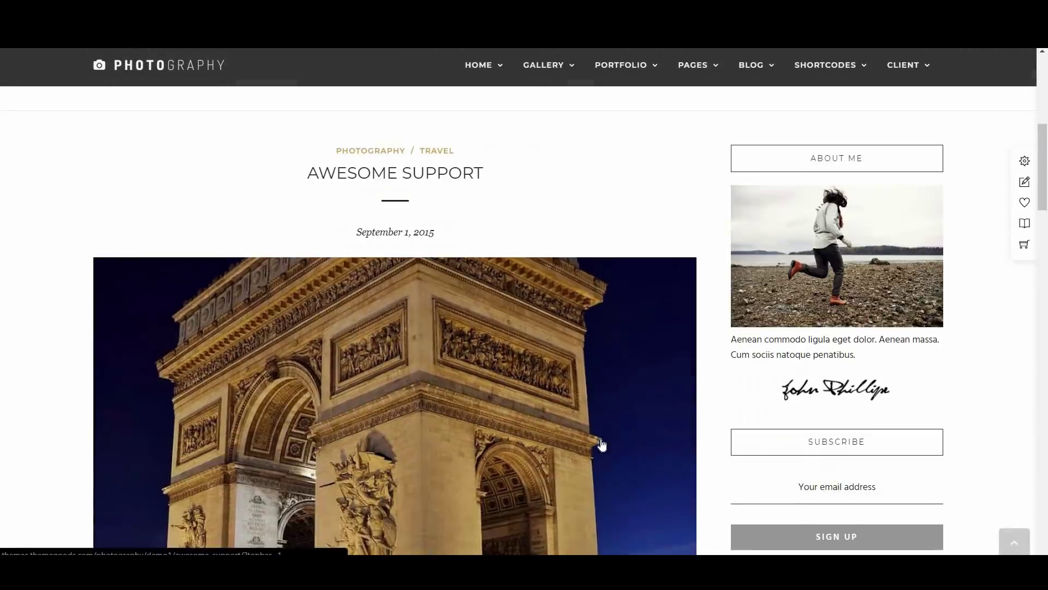
scroll(601, 446, down, 2)
scroll(600, 445, down, 10)
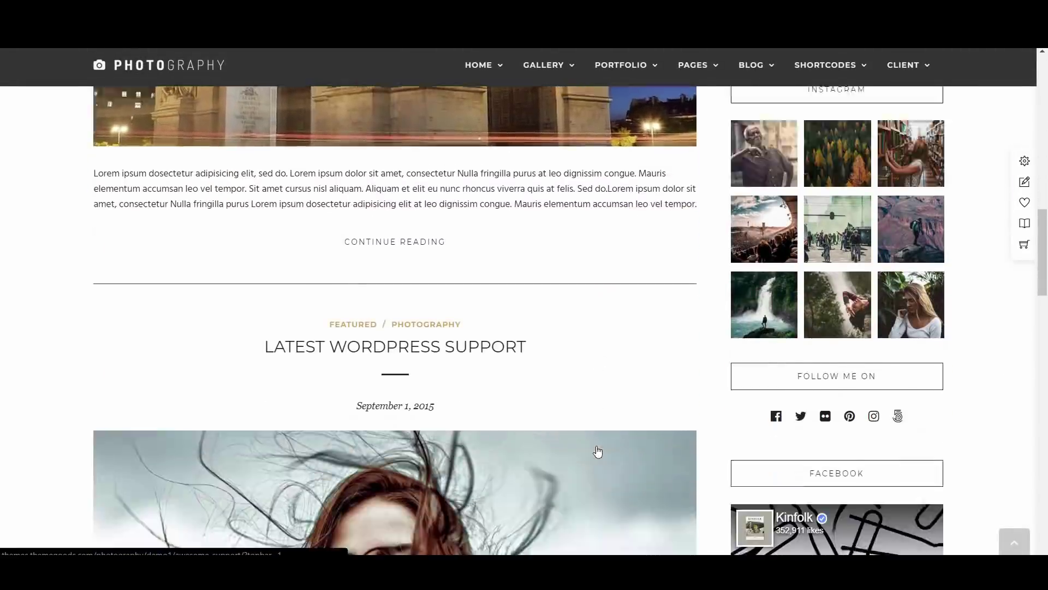
scroll(580, 443, down, 8)
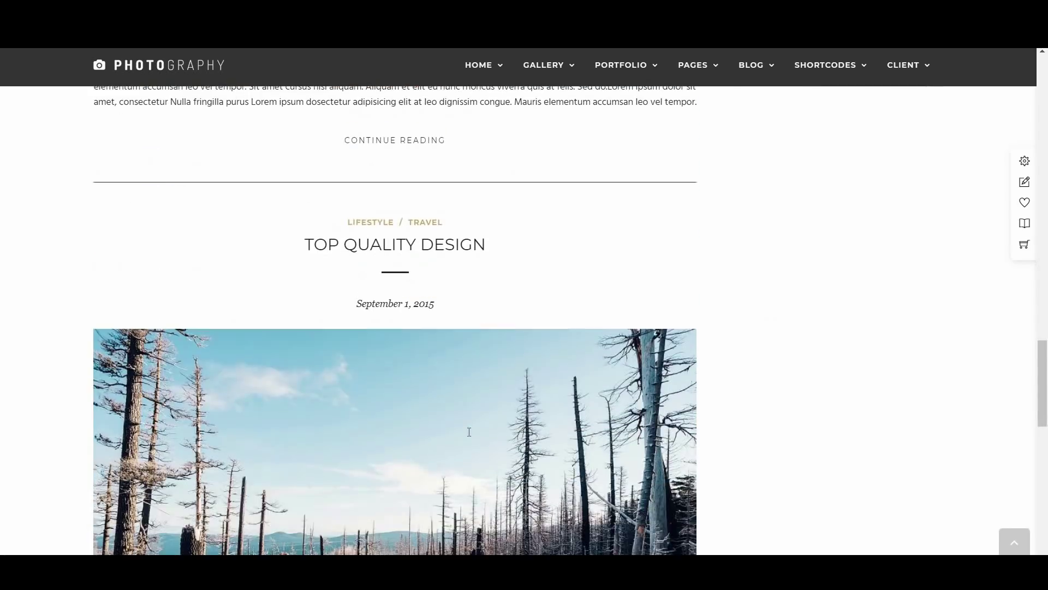
scroll(469, 432, down, 7)
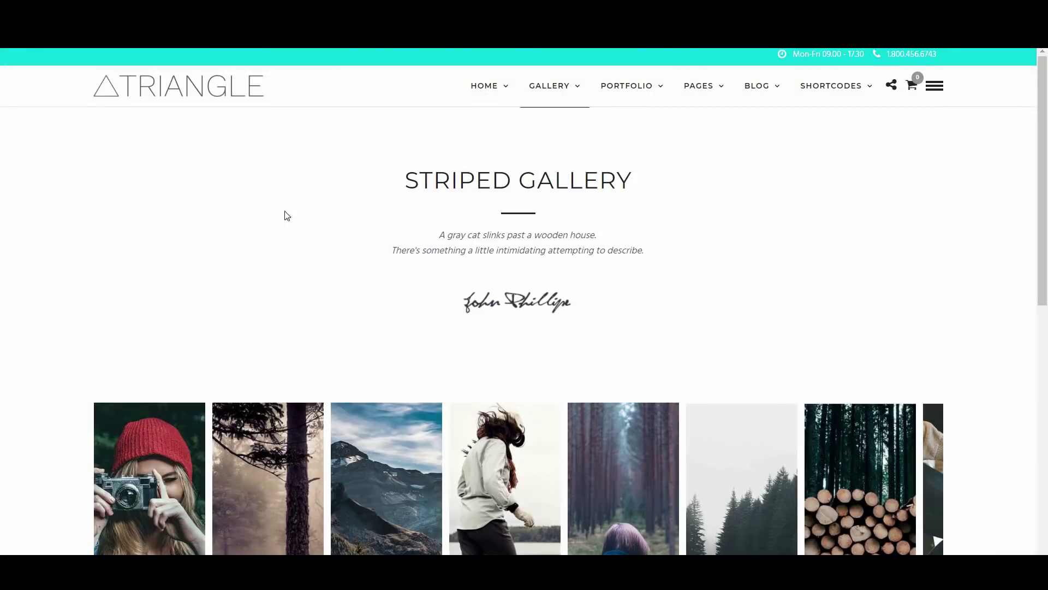
scroll(476, 351, down, 5)
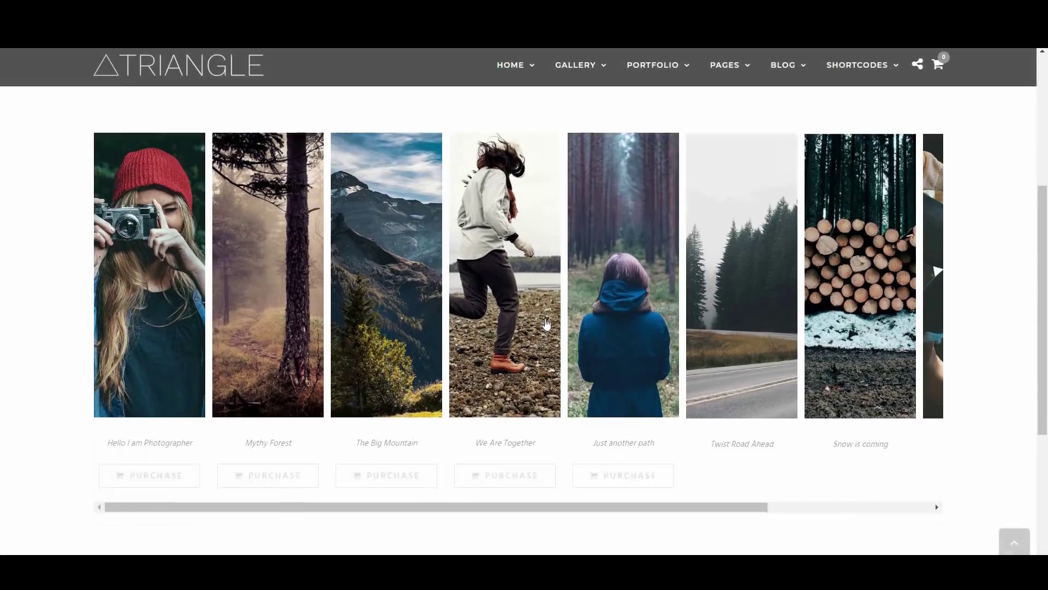
scroll(504, 433, up, 1)
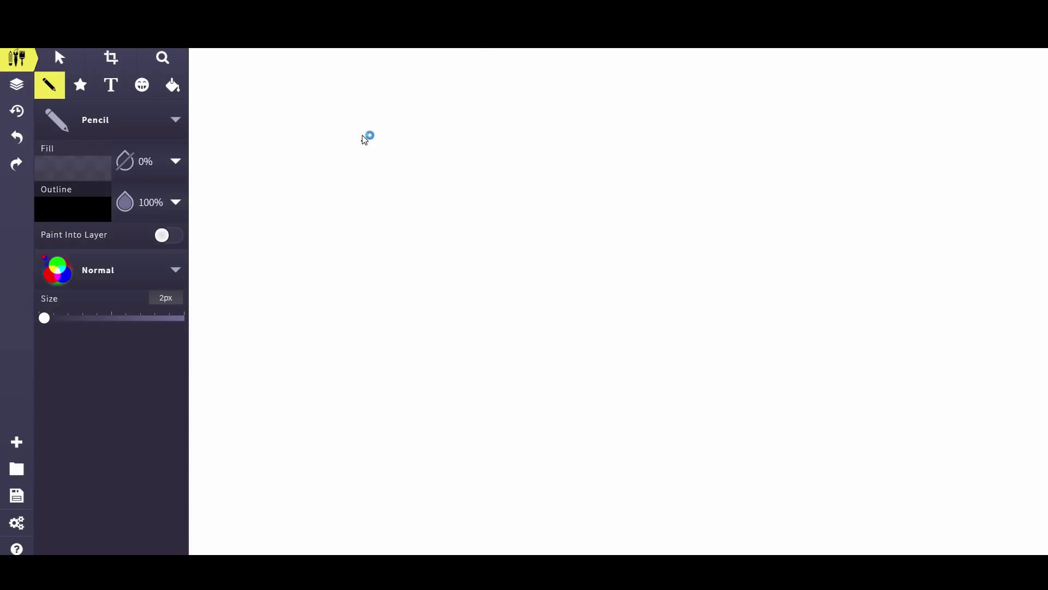
Draw the page frame, a header divider line and a right sidebar column
mouse_move(364, 140)
mouse_down()
mouse_move(351, 552)
mouse_move(351, 544)
mouse_up()
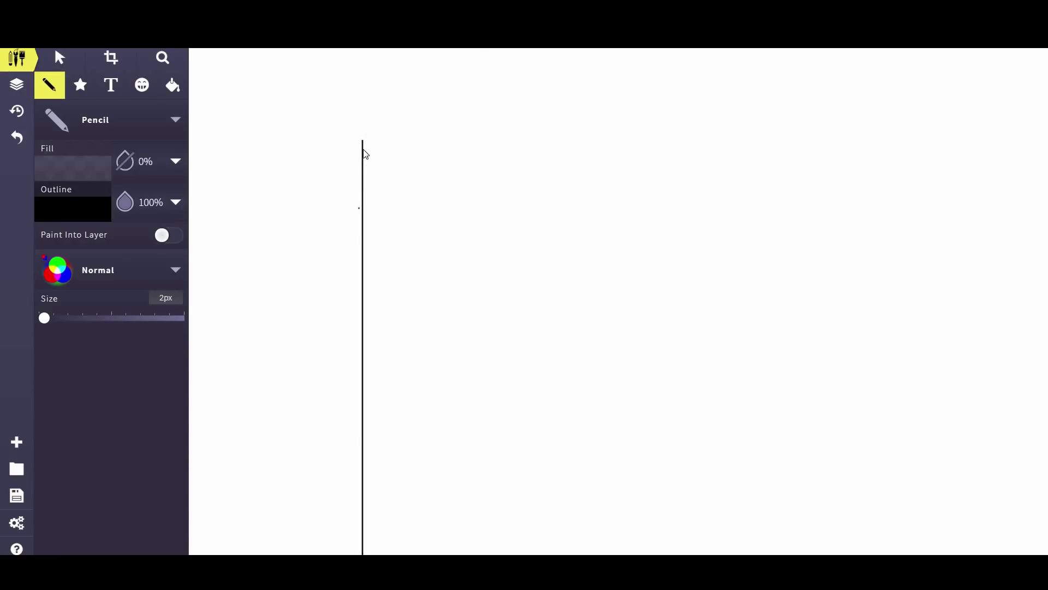
mouse_move(364, 96)
mouse_down()
mouse_move(367, 82)
mouse_move(819, 84)
mouse_move(815, 527)
mouse_up()
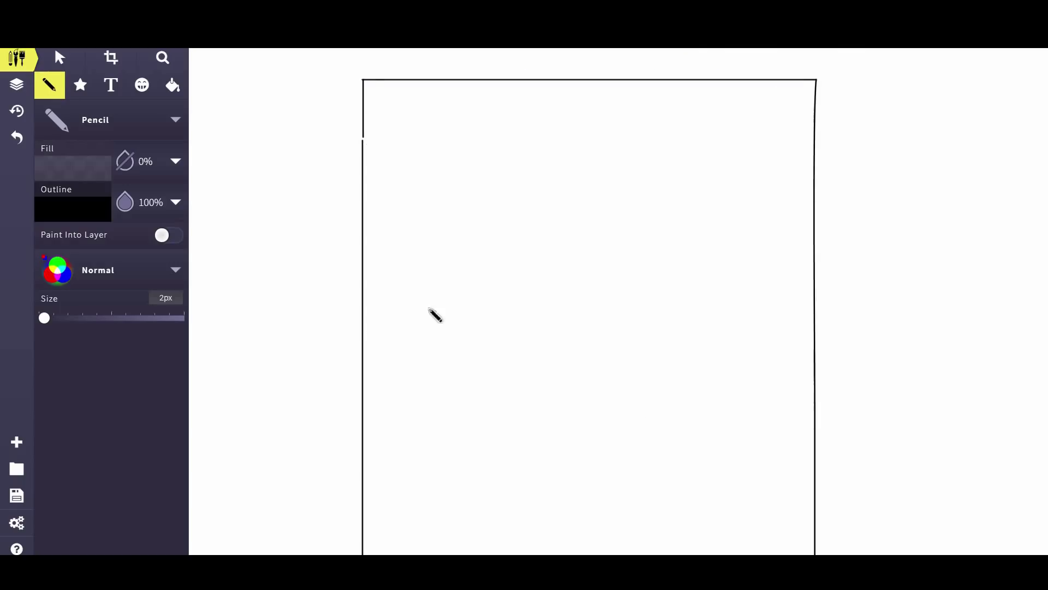
drag(367, 241, 816, 242)
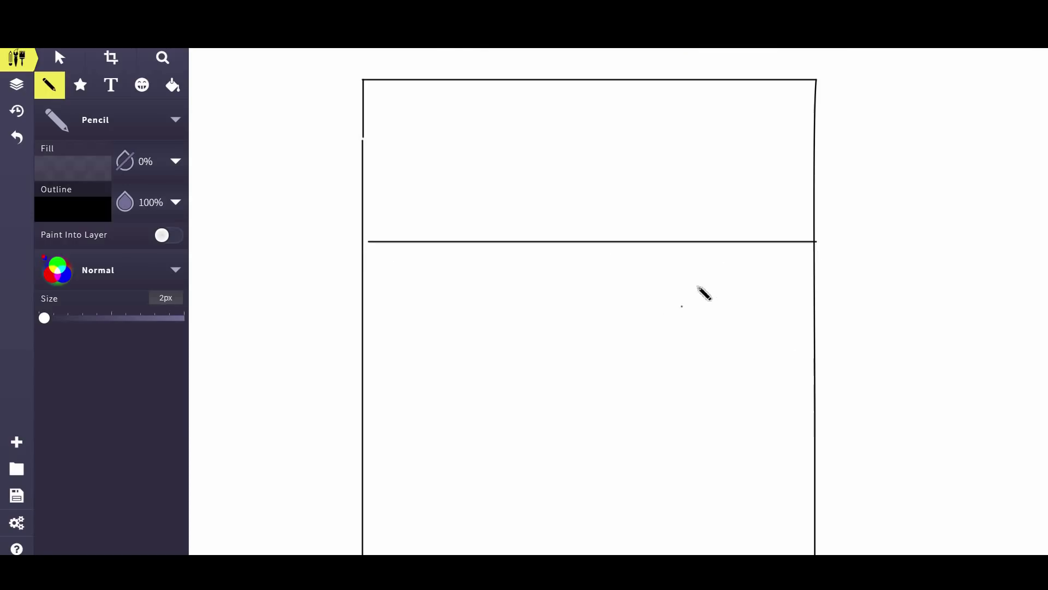
drag(680, 241, 680, 454)
Sketch a sidebar circle, two text lines and small boxes, plus a header button outline
mouse_move(753, 255)
mouse_down()
mouse_move(730, 307)
mouse_move(738, 256)
mouse_move(718, 263)
mouse_up()
drag(712, 335, 783, 340)
drag(720, 368, 781, 371)
mouse_move(700, 398)
mouse_down()
mouse_move(701, 413)
mouse_move(727, 397)
mouse_move(702, 395)
mouse_move(779, 404)
mouse_move(748, 390)
mouse_up()
mouse_move(704, 427)
mouse_down()
mouse_move(706, 444)
mouse_move(729, 426)
mouse_move(700, 429)
mouse_move(764, 452)
mouse_move(789, 423)
mouse_move(744, 424)
mouse_up()
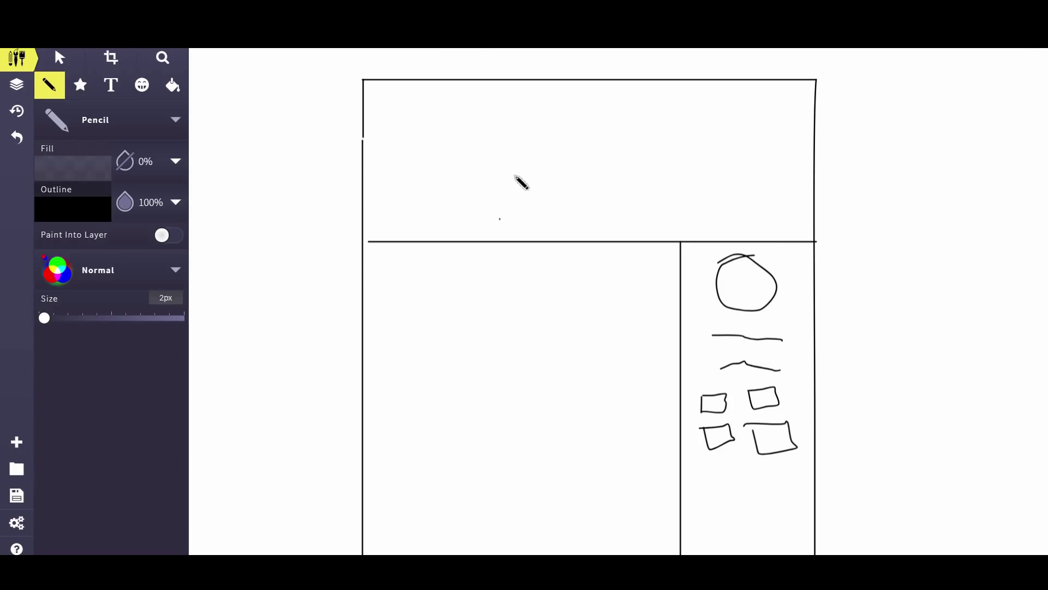
mouse_move(513, 176)
mouse_down()
mouse_move(513, 209)
mouse_move(512, 185)
mouse_move(632, 183)
mouse_move(634, 203)
mouse_move(548, 228)
mouse_move(505, 225)
mouse_up()
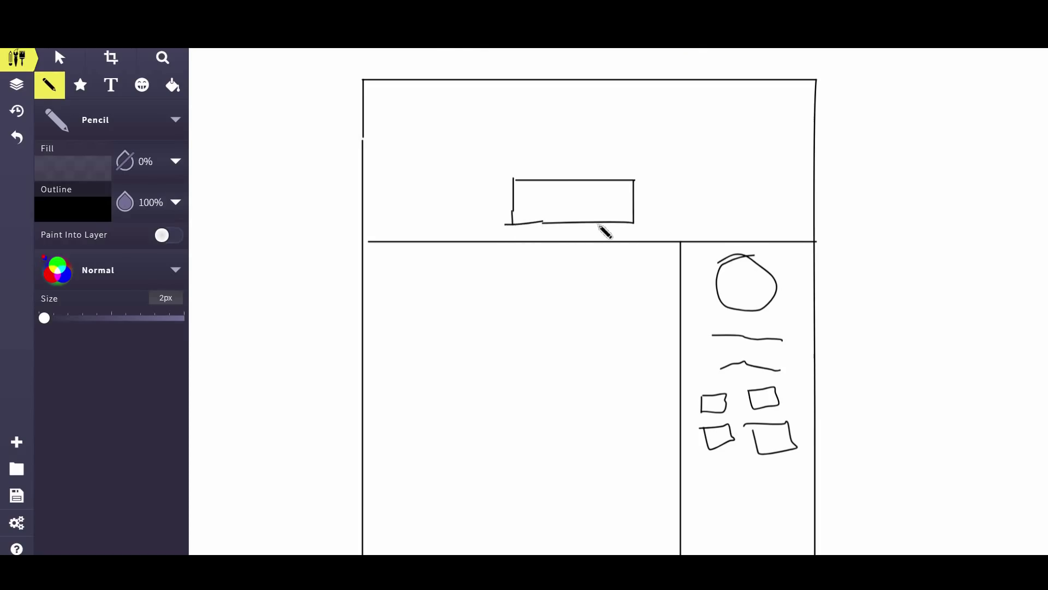
Place a small 'Buy Now' text label inside the header button rectangle
click(563, 205)
click(111, 86)
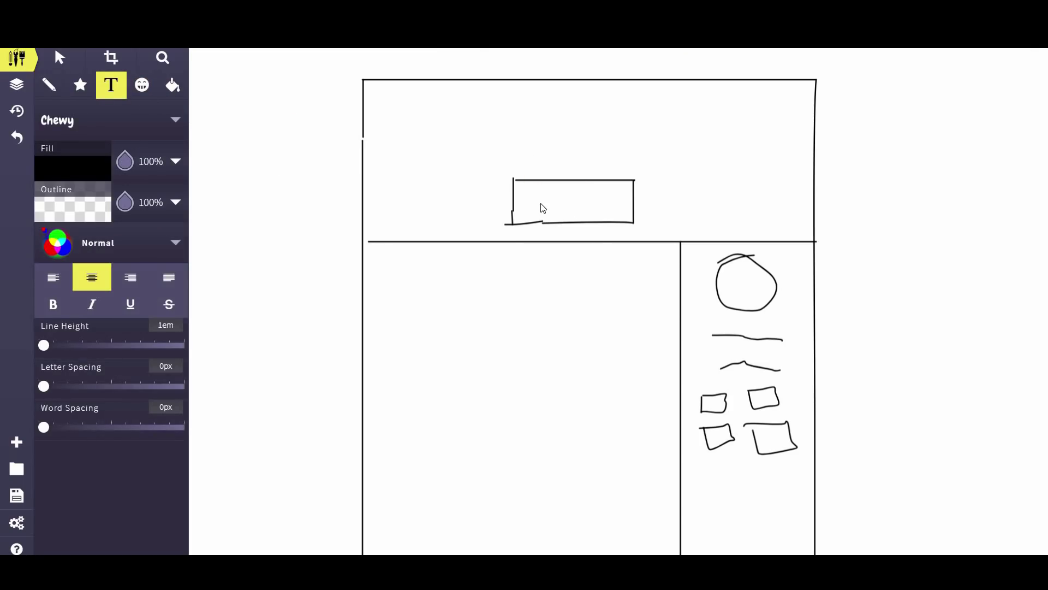
click(544, 208)
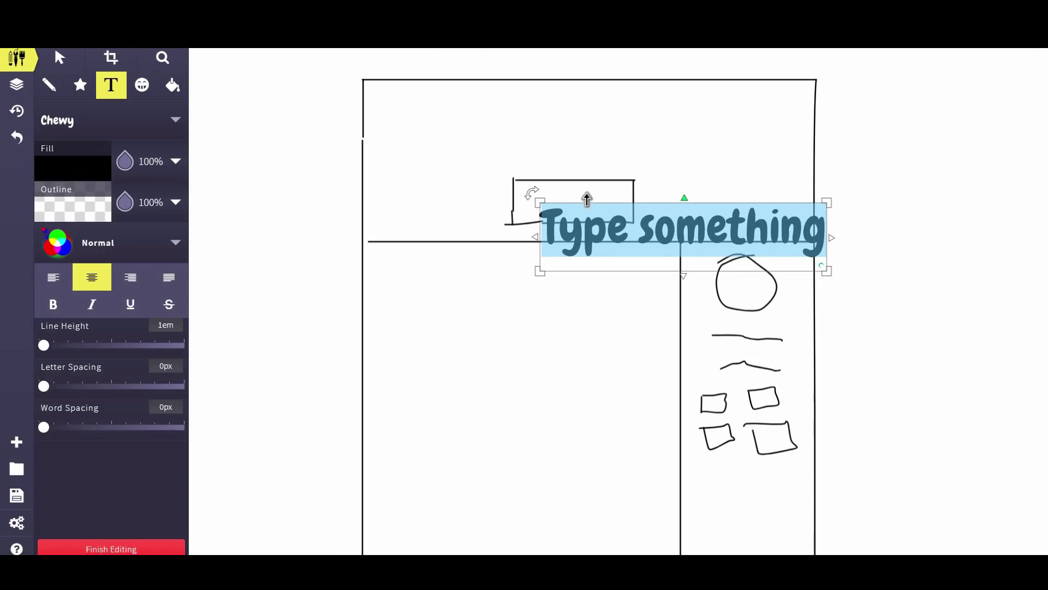
text(Buy Now)
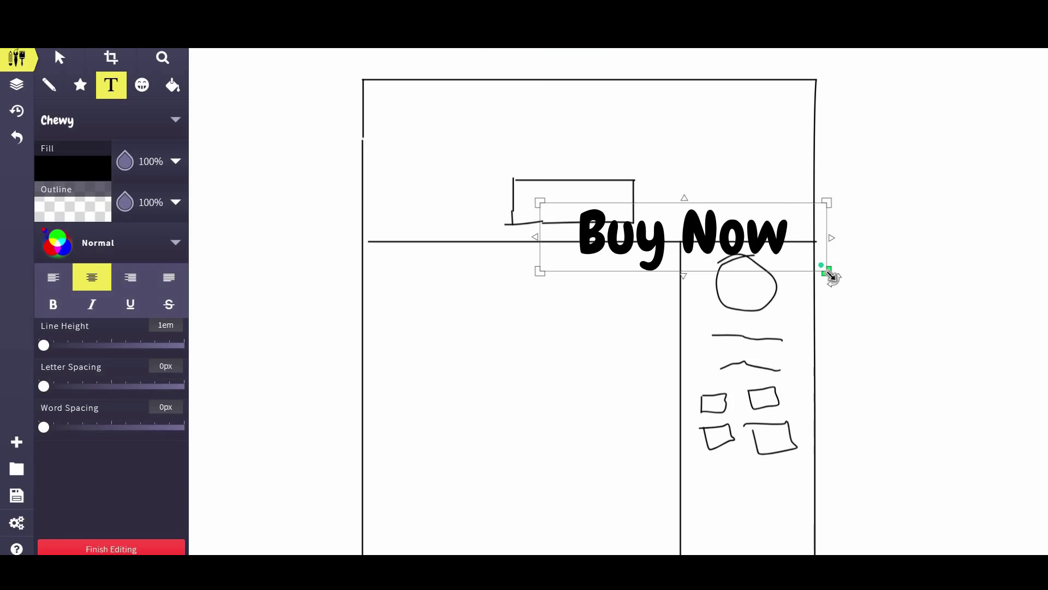
drag(826, 270, 647, 219)
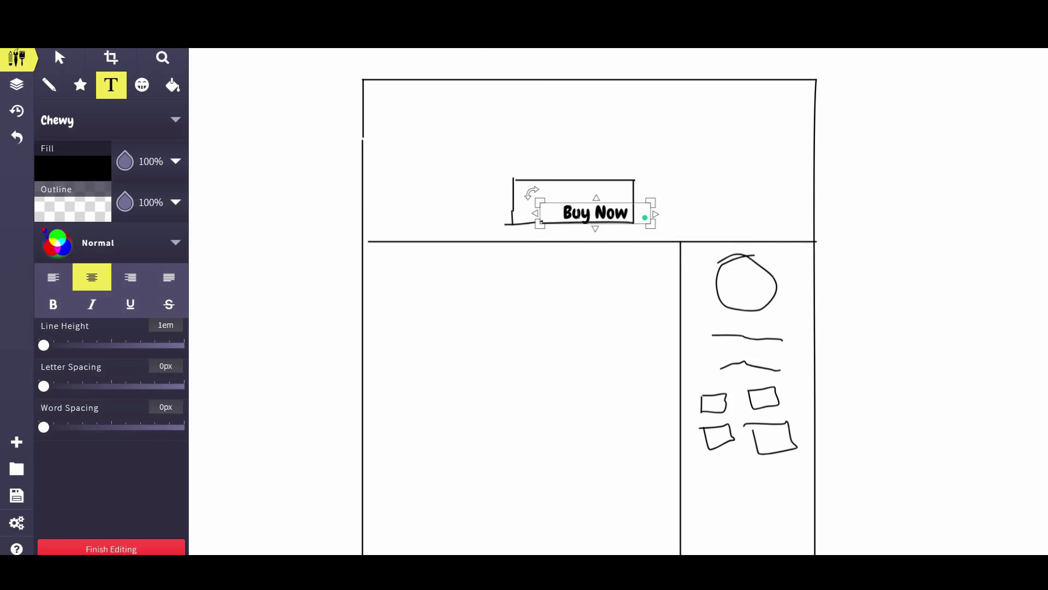
click(59, 58)
drag(565, 215, 541, 207)
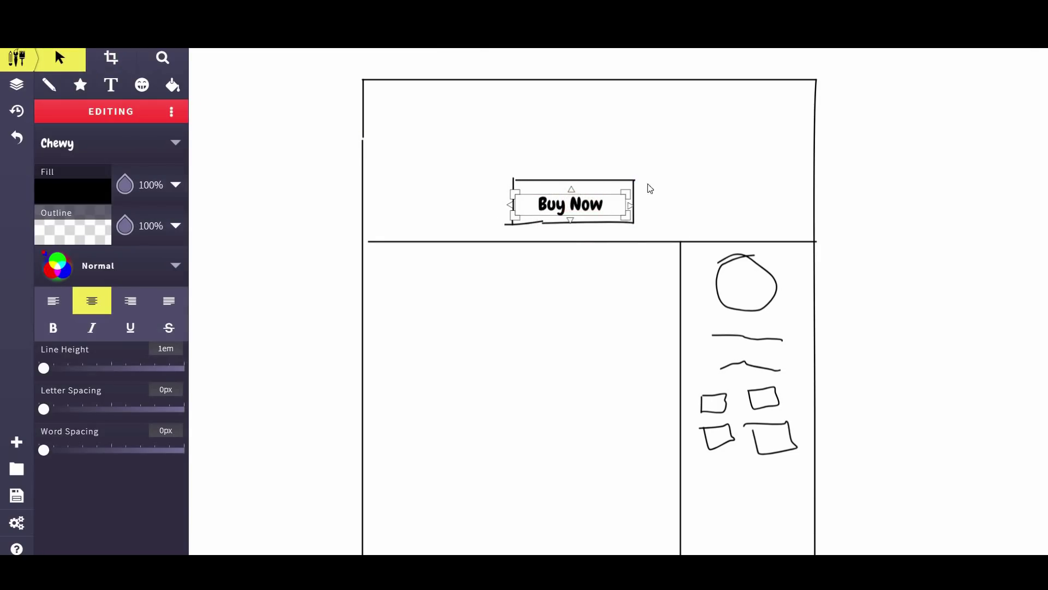
click(595, 300)
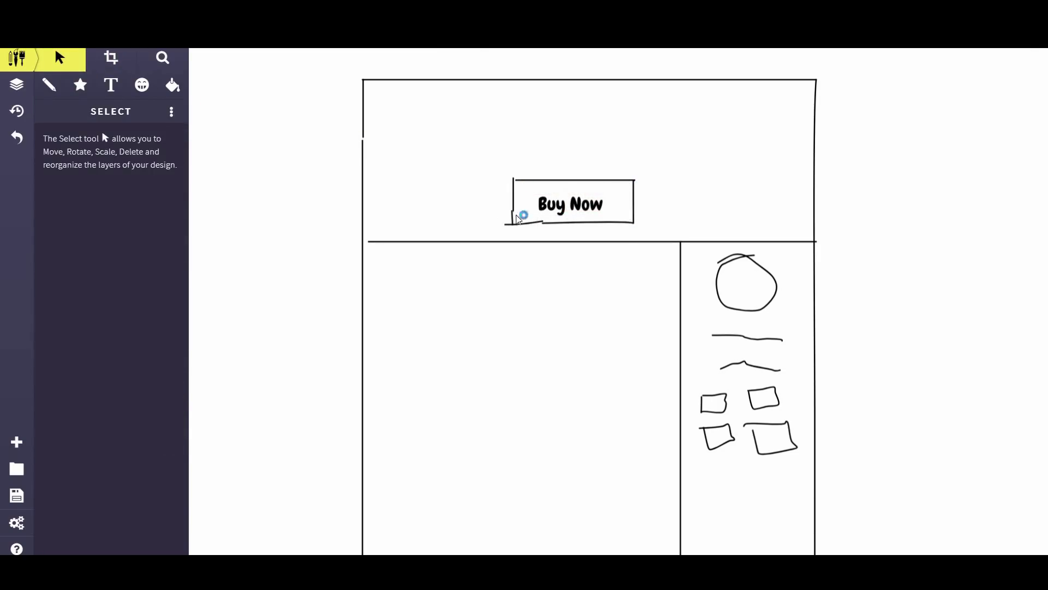
click(50, 85)
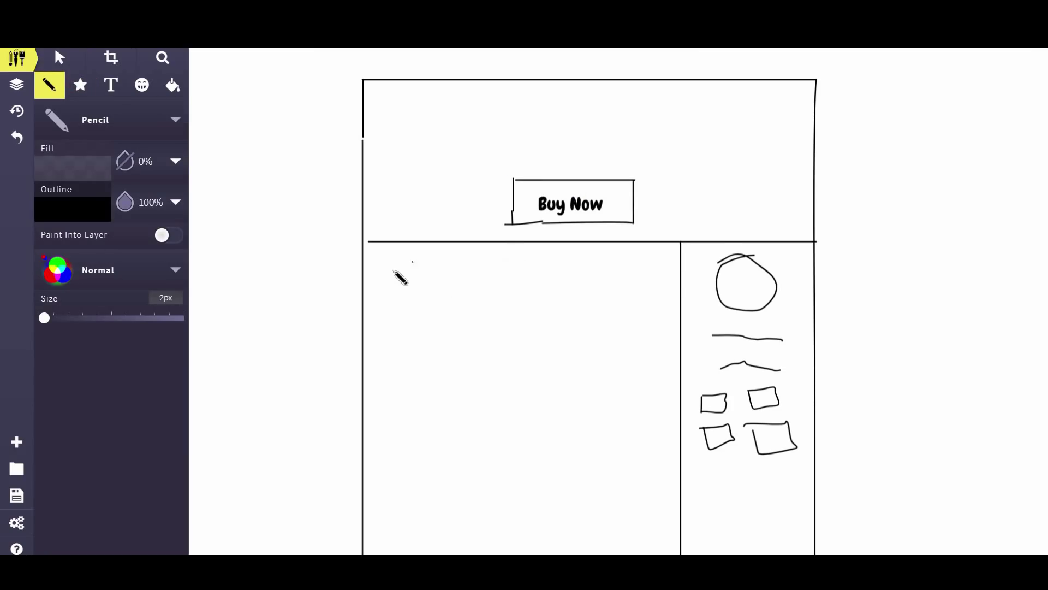
Sketch two side-by-side image boxes with squiggly caption lines beneath each
mouse_move(387, 263)
mouse_down()
mouse_move(386, 351)
mouse_move(409, 363)
mouse_move(503, 366)
mouse_move(516, 303)
mouse_up()
mouse_move(512, 265)
mouse_down()
mouse_move(427, 252)
mouse_move(387, 263)
mouse_up()
drag(396, 381, 403, 383)
drag(474, 399, 501, 393)
drag(394, 415, 499, 419)
click(500, 468)
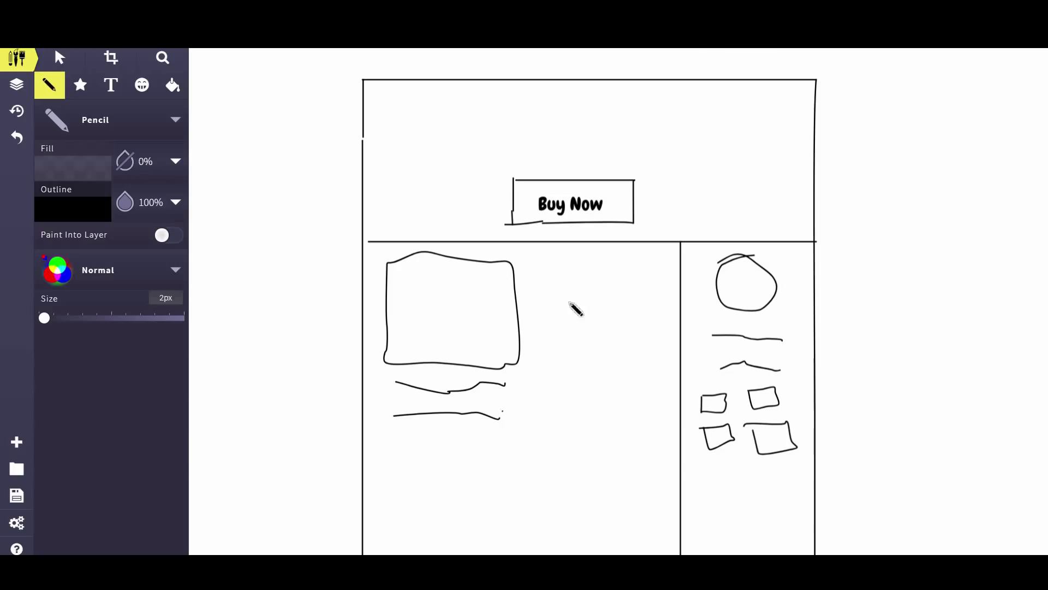
drag(550, 266, 551, 352)
mouse_move(549, 262)
mouse_down()
mouse_move(655, 260)
mouse_move(648, 391)
mouse_move(550, 372)
mouse_move(658, 409)
mouse_up()
drag(549, 421, 651, 431)
drag(380, 327, 401, 330)
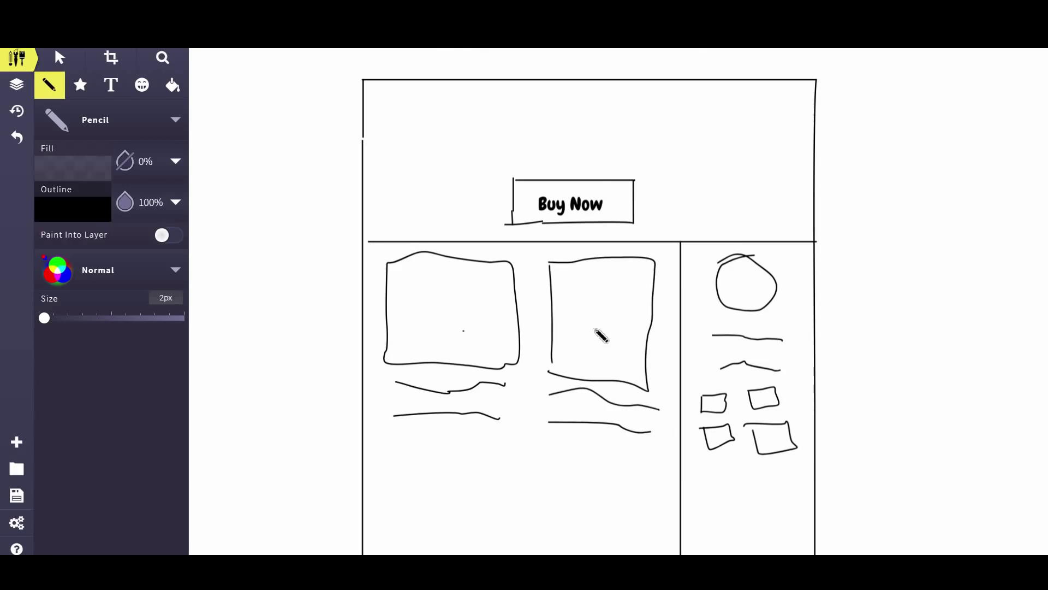
scroll(588, 335, down, 3)
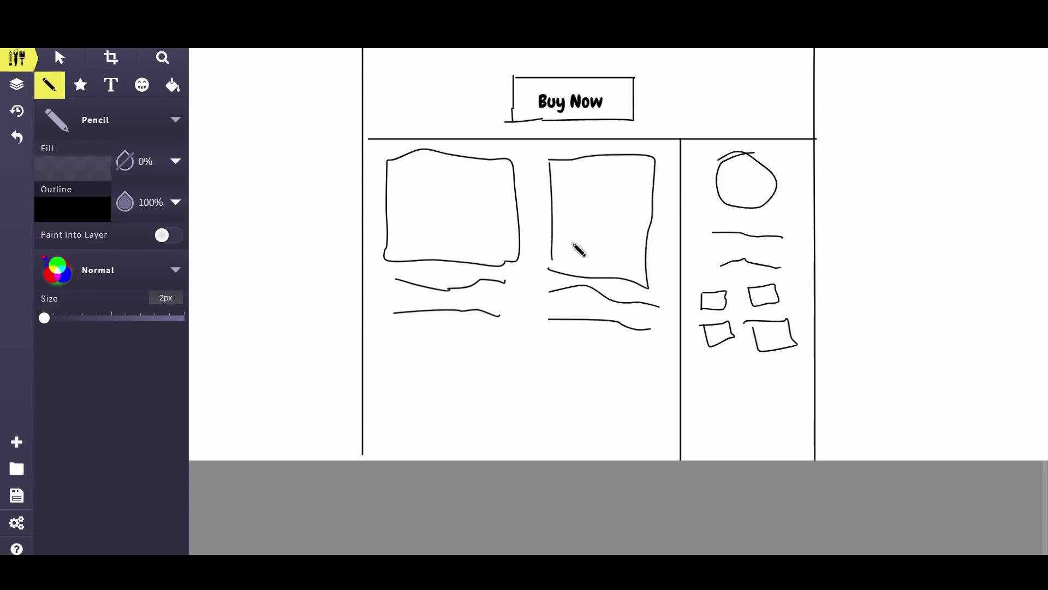
scroll(545, 335, up, 3)
Outline two more boxes below them, completing a two-by-two grid
click(399, 414)
drag(404, 481, 408, 505)
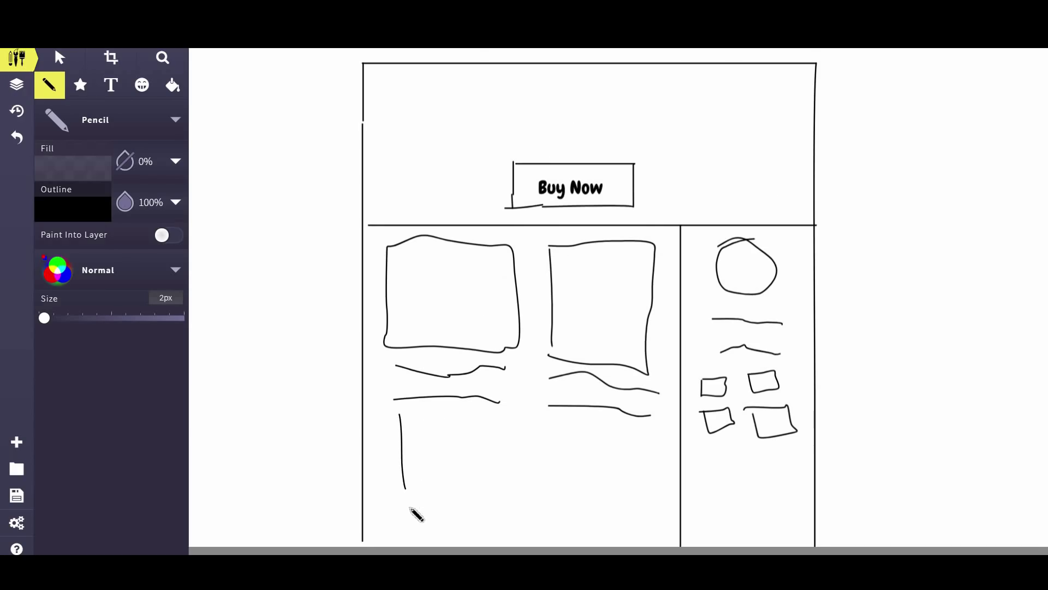
mouse_move(403, 414)
mouse_down()
mouse_move(517, 418)
mouse_move(499, 516)
mouse_move(412, 503)
mouse_move(423, 523)
mouse_move(491, 532)
mouse_up()
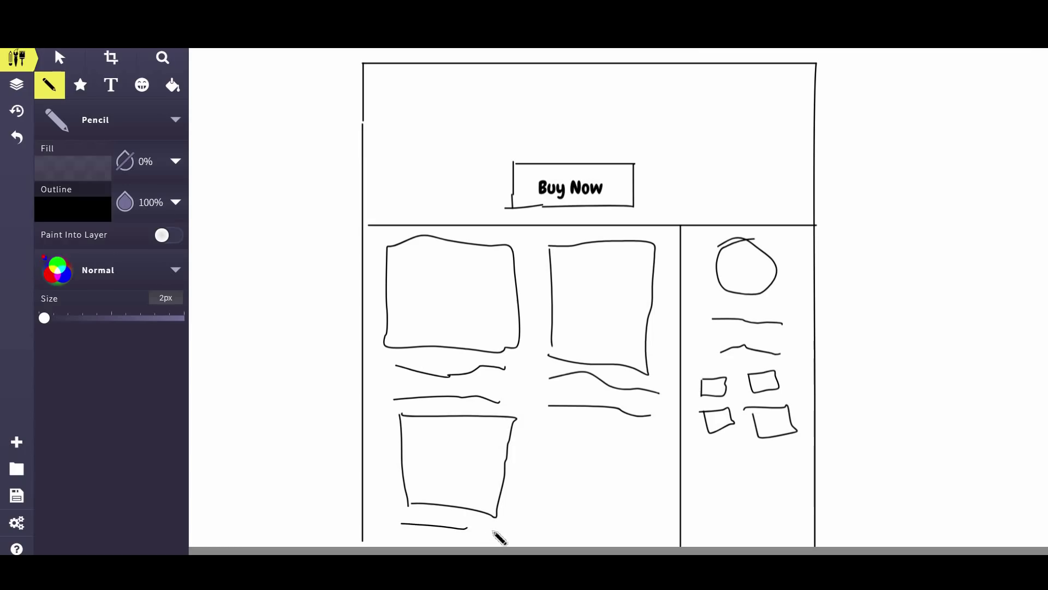
click(558, 433)
drag(559, 422, 565, 545)
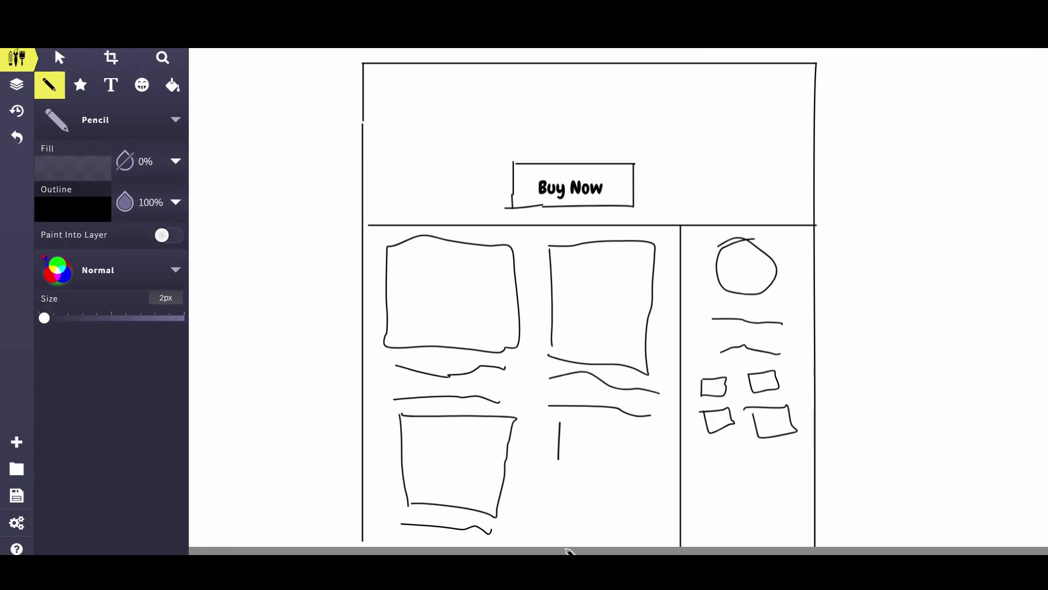
drag(560, 420, 573, 421)
mouse_move(650, 441)
mouse_down()
mouse_move(663, 439)
mouse_move(655, 522)
mouse_move(565, 525)
mouse_move(612, 527)
mouse_up()
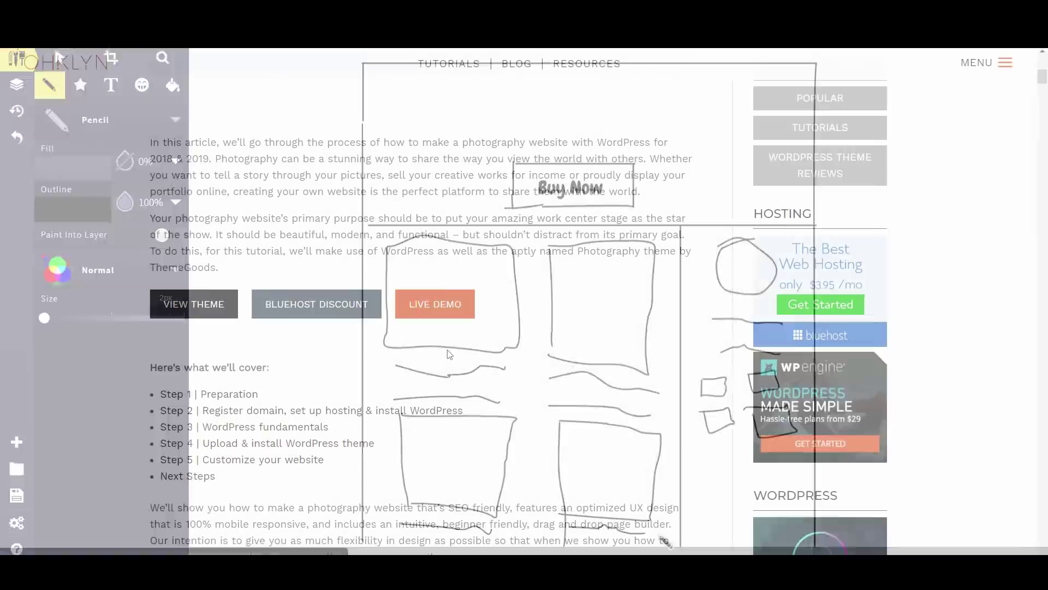
Preview the Photography theme's white and dark demo layouts, then jump to the tutorial's Step 2 section
click(437, 304)
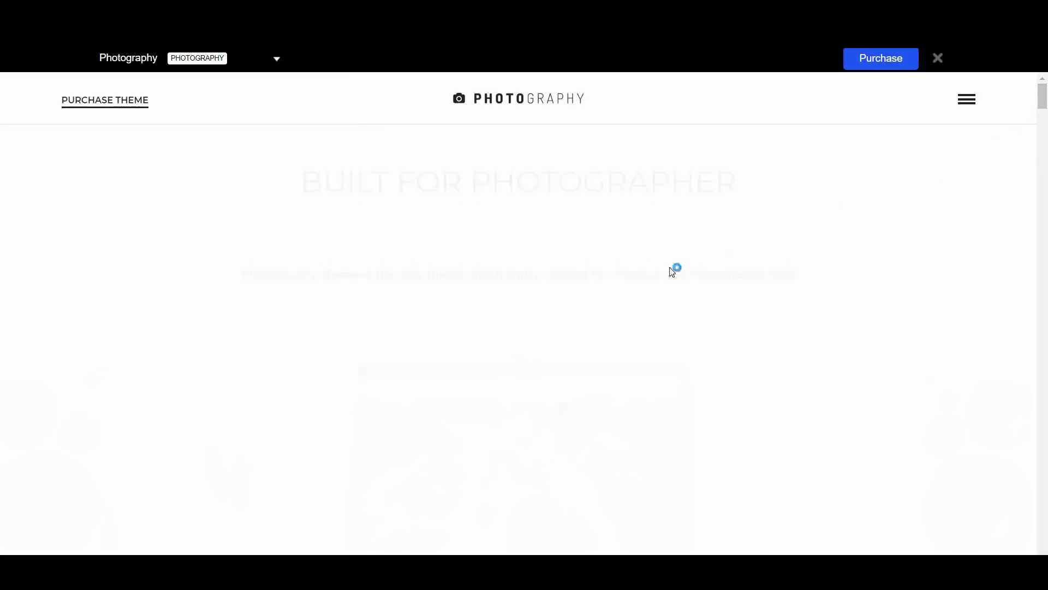
click(465, 299)
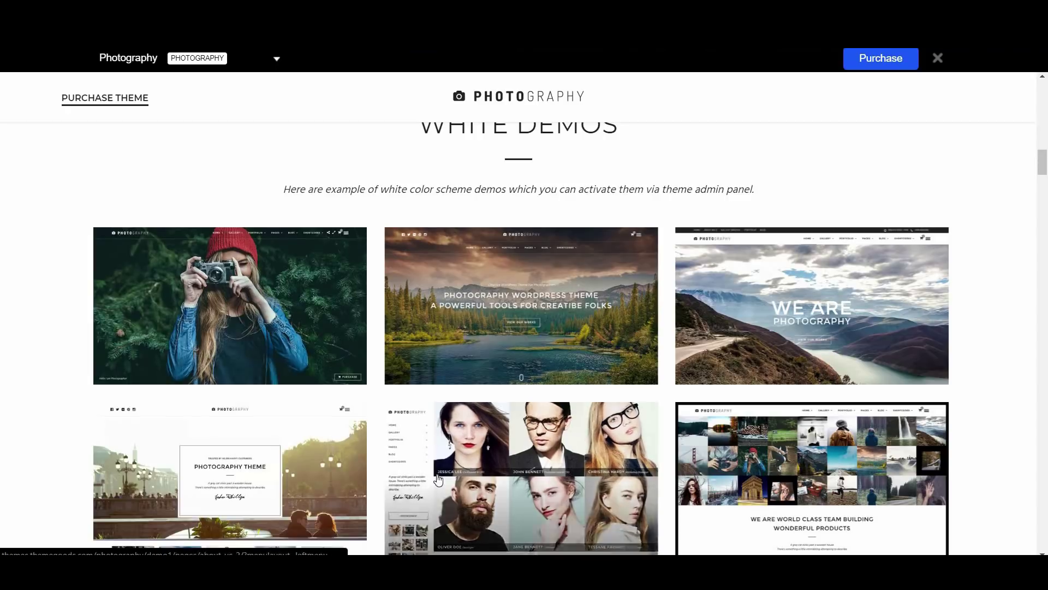
scroll(545, 437, down, 6)
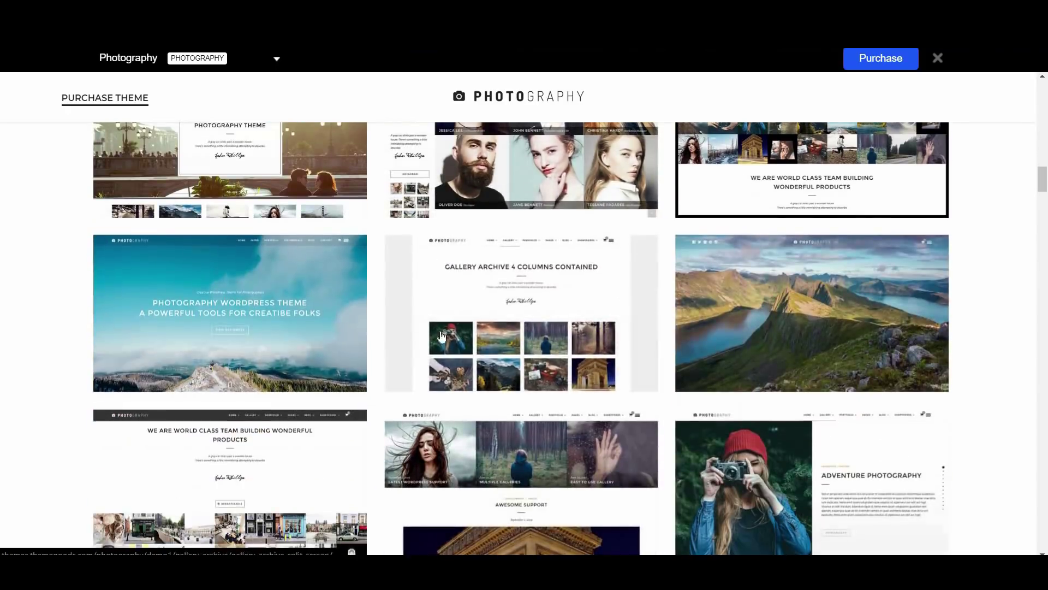
scroll(497, 494, down, 4)
scroll(499, 490, down, 7)
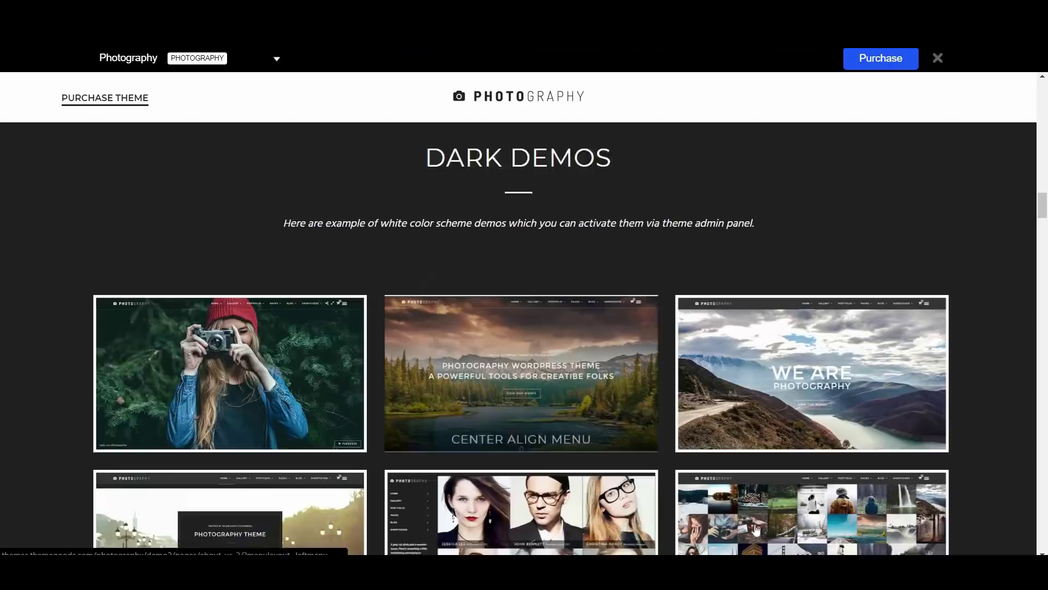
scroll(629, 484, up, 15)
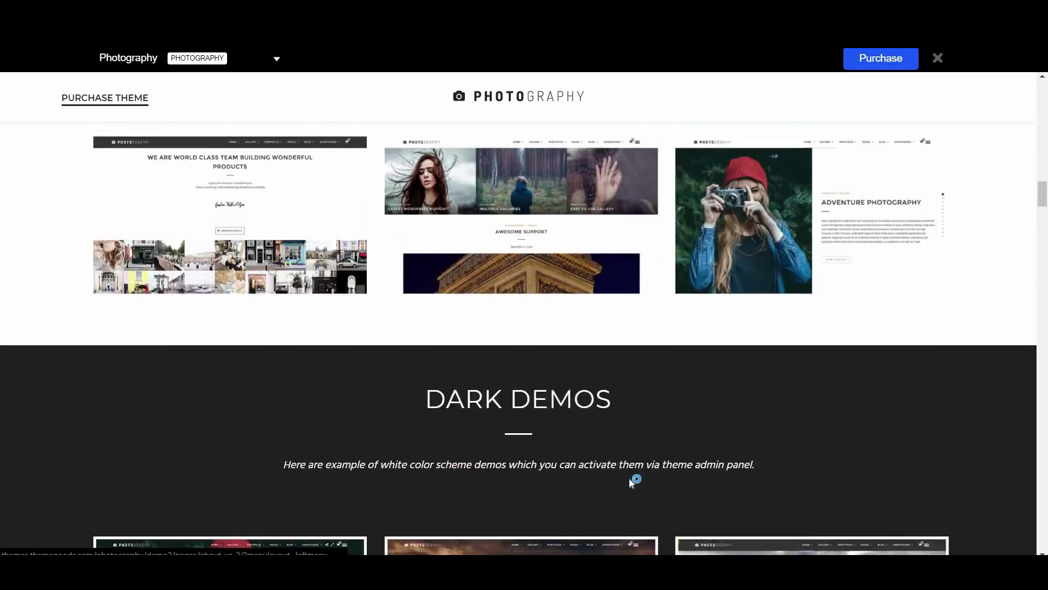
scroll(631, 483, down, 4)
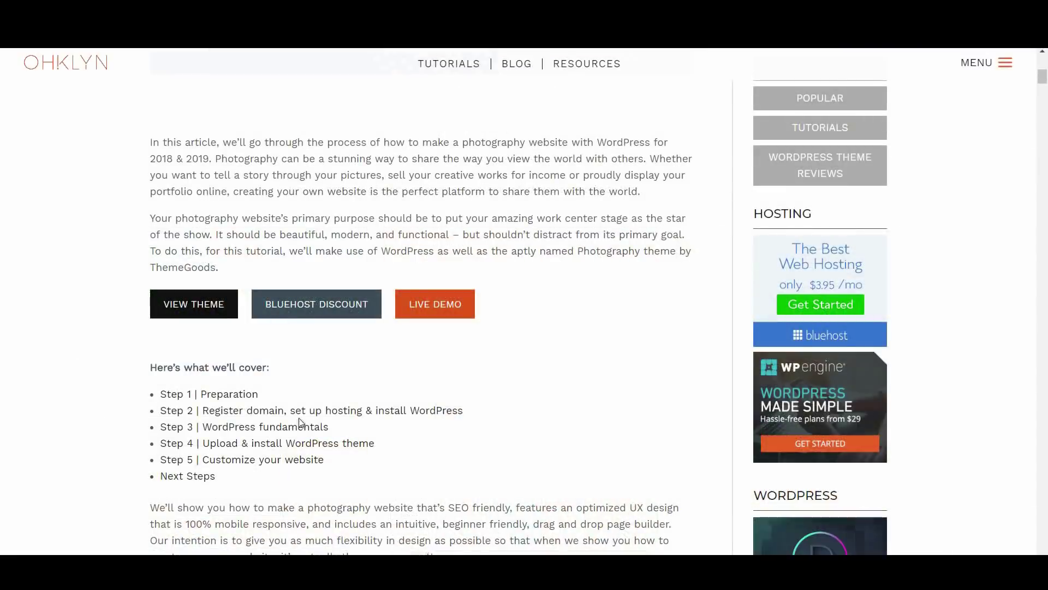
click(303, 412)
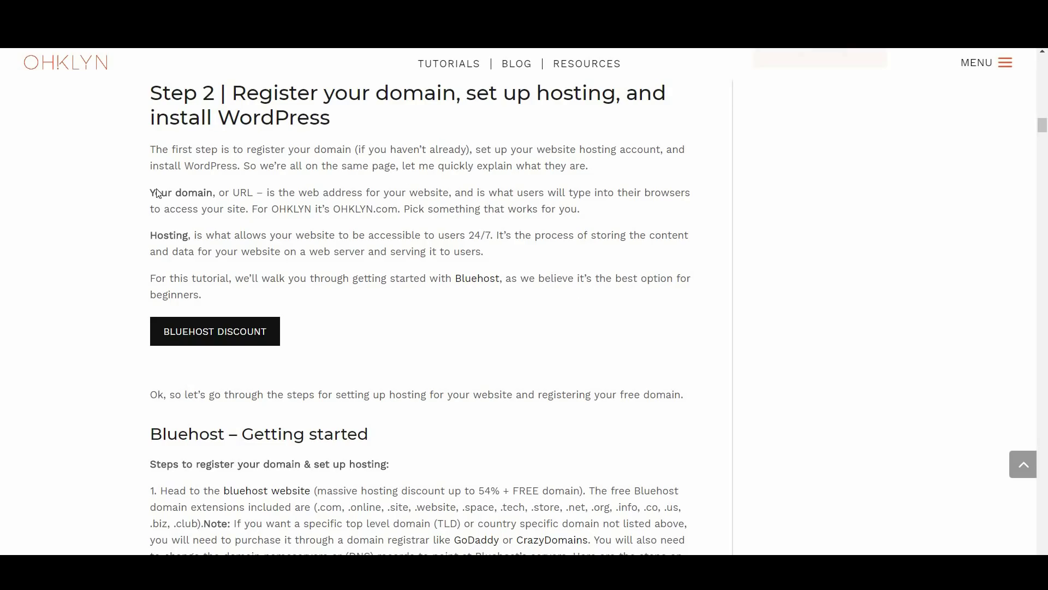
drag(151, 193, 214, 190)
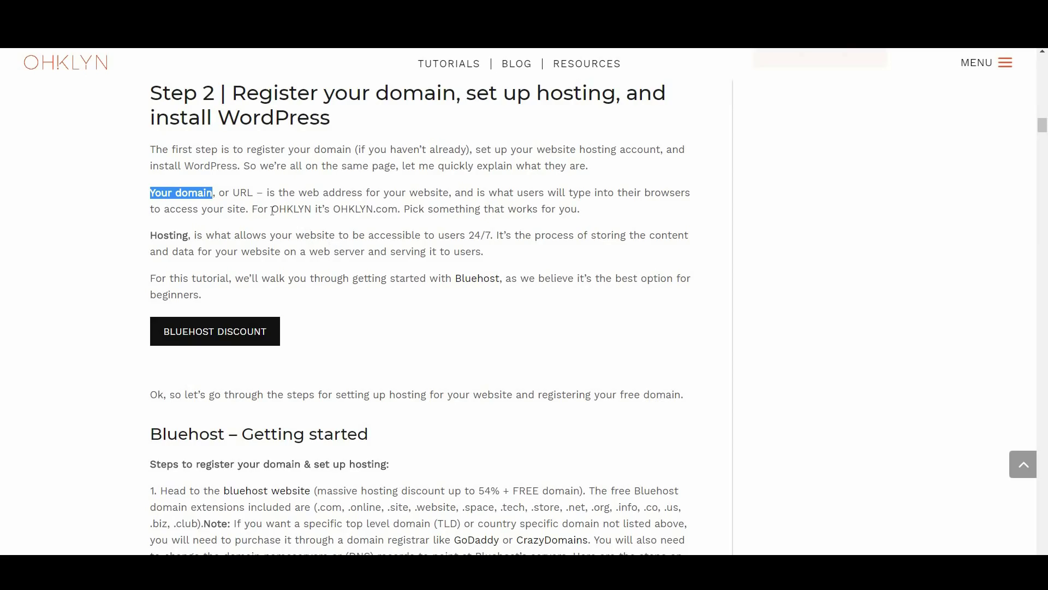
drag(273, 210, 306, 209)
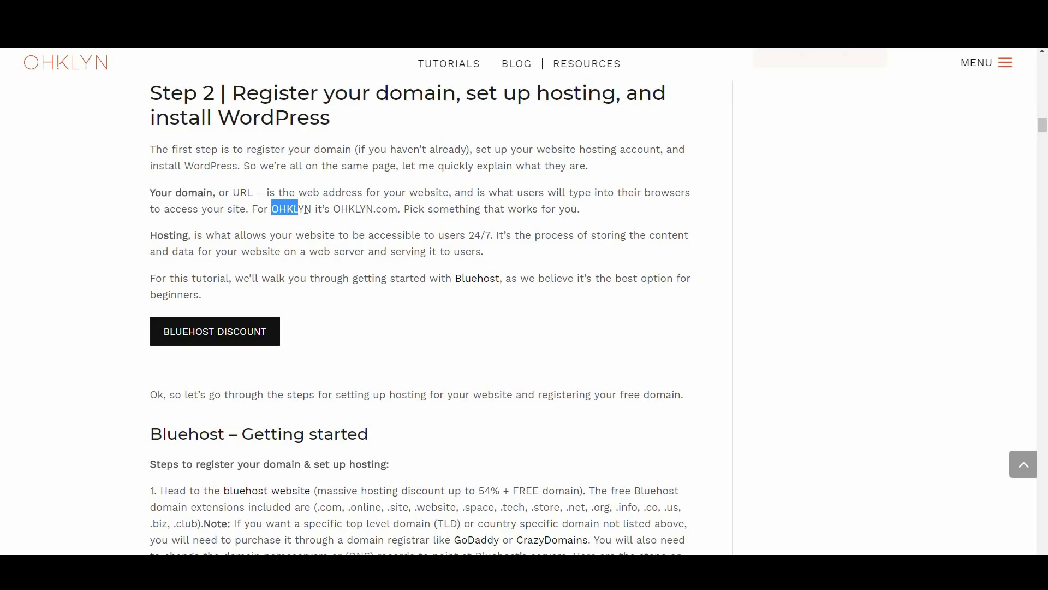
double_click(358, 210)
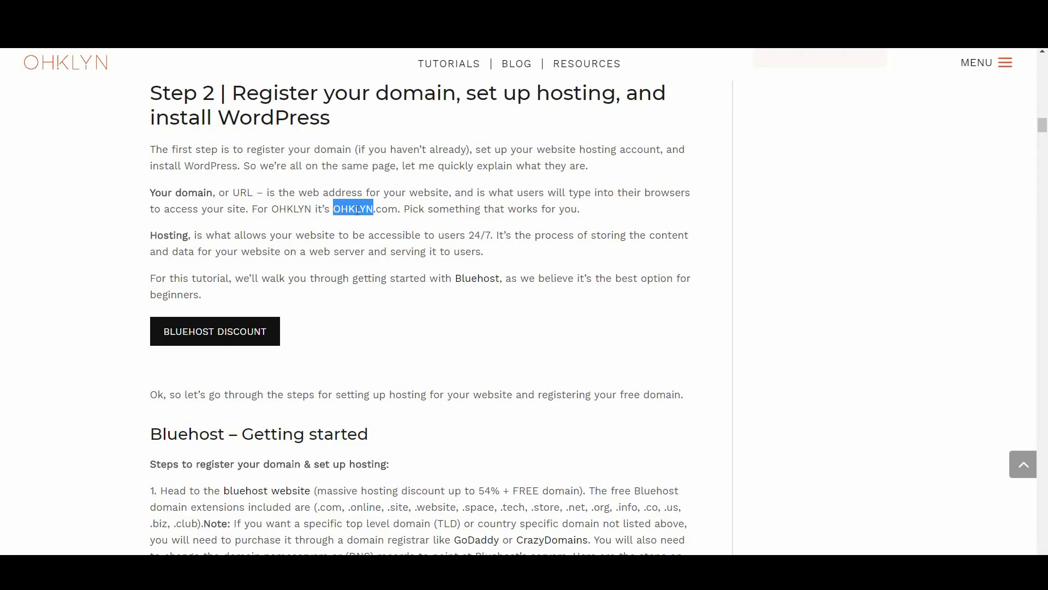
double_click(386, 210)
click(386, 235)
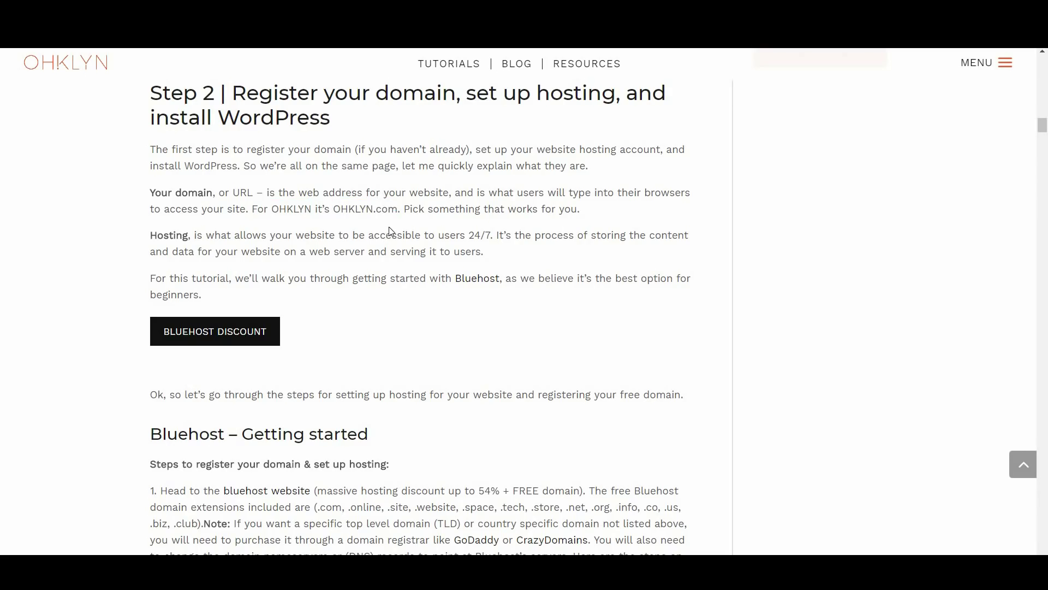
double_click(173, 236)
drag(172, 235, 191, 235)
click(450, 250)
scroll(406, 326, down, 6)
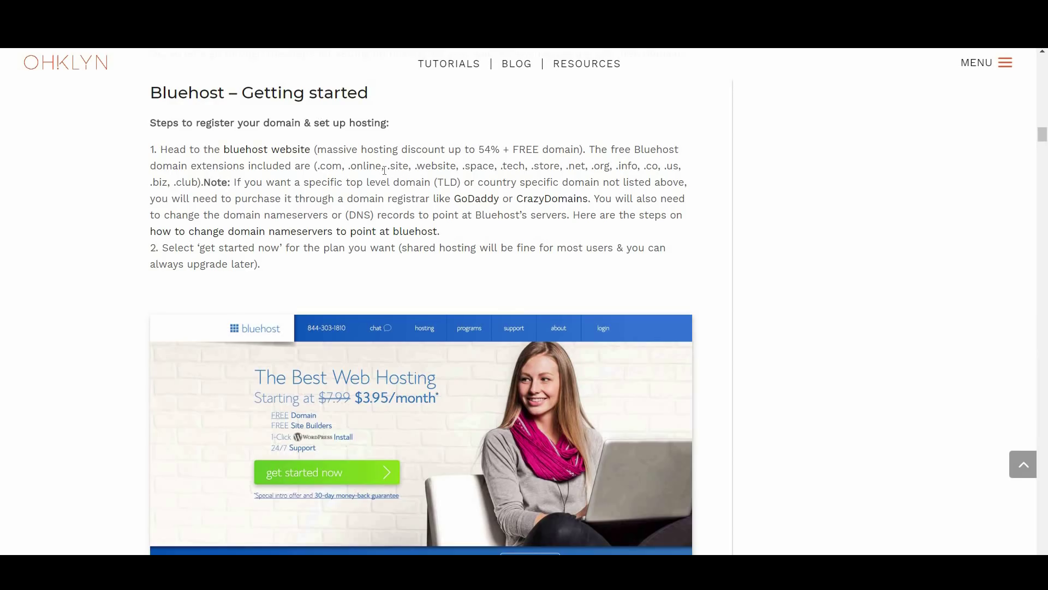
drag(318, 165, 198, 182)
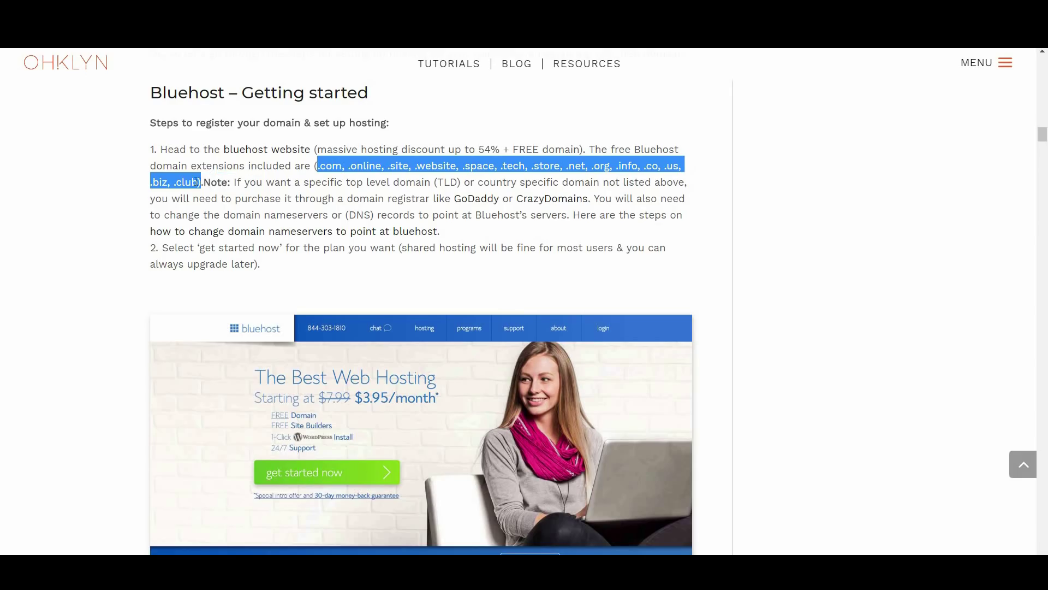
click(395, 189)
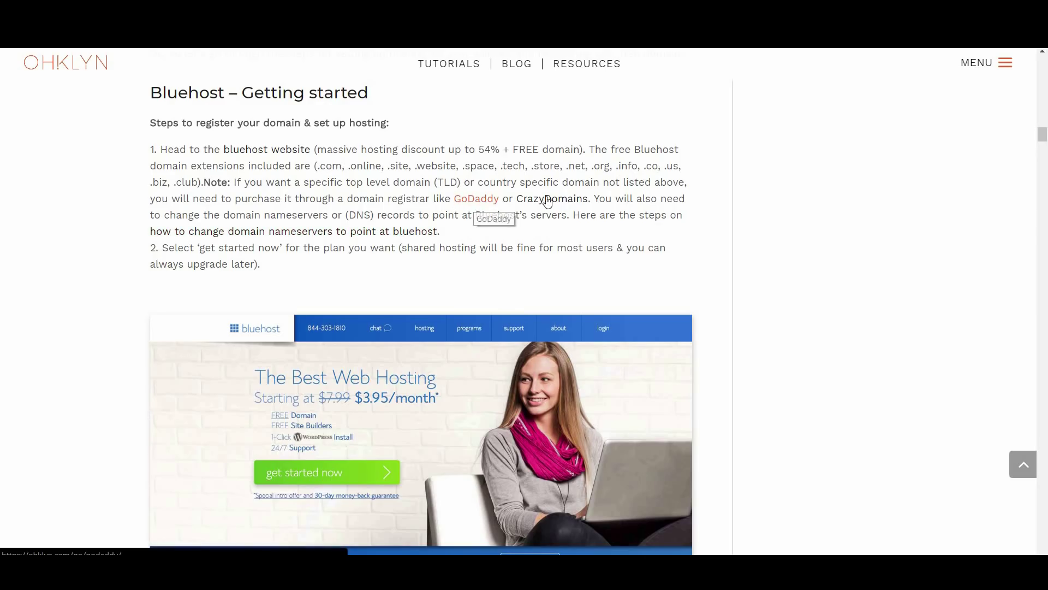
click(578, 205)
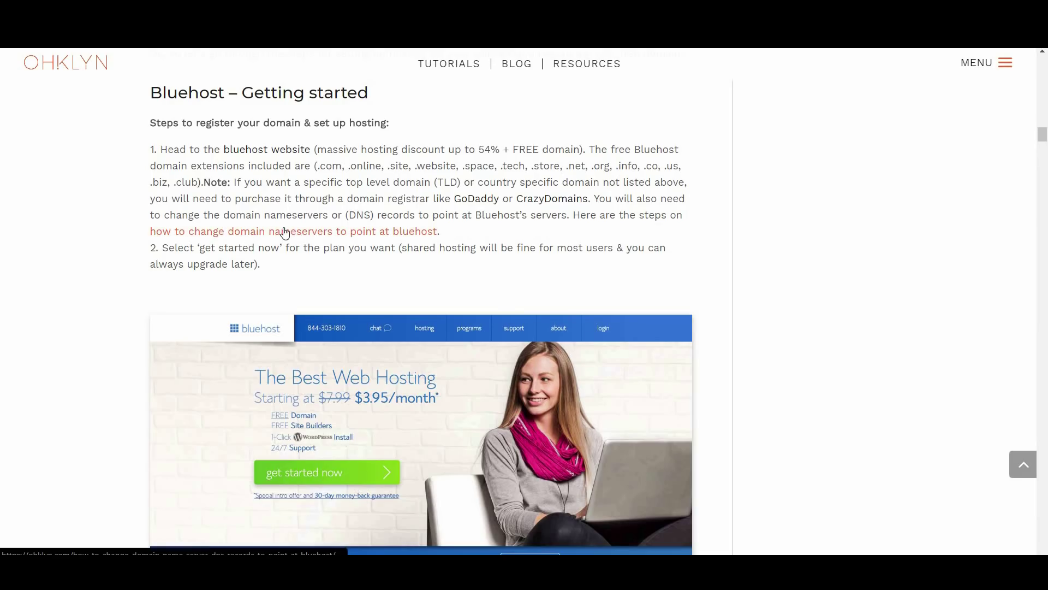
click(285, 234)
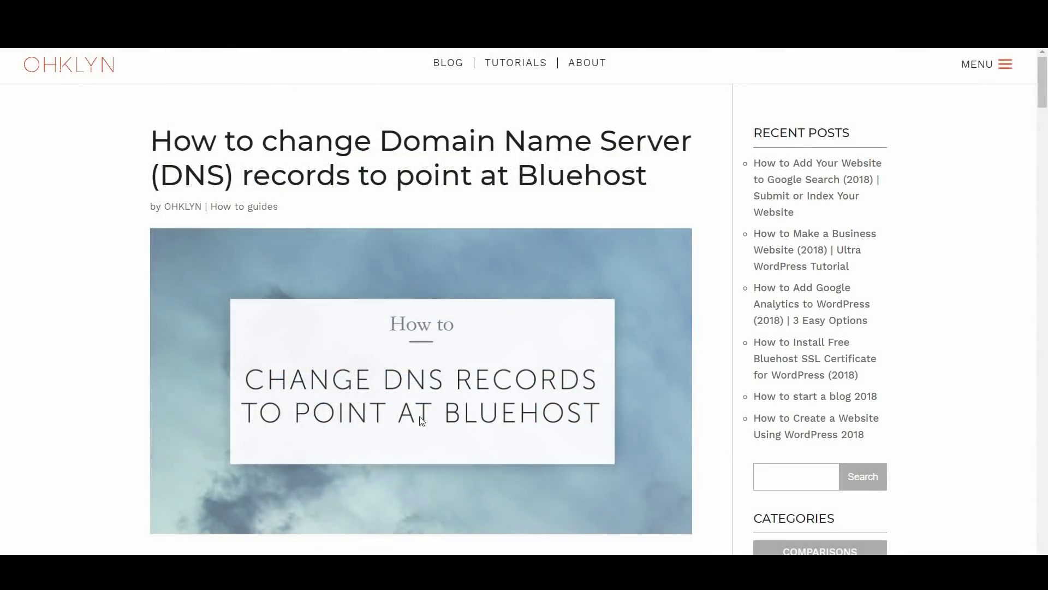
scroll(484, 410, down, 8)
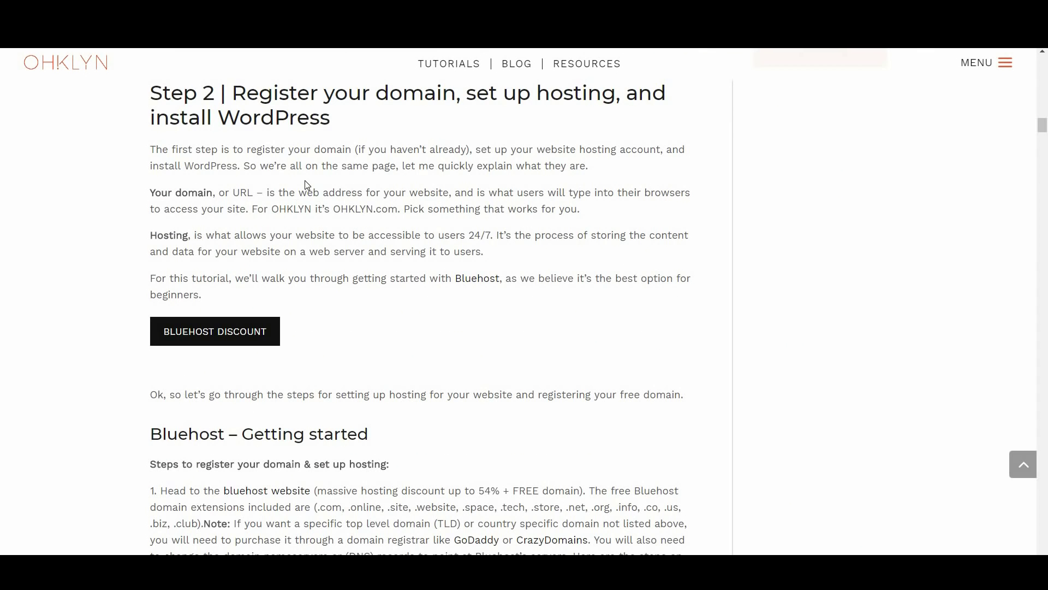
Follow the Bluehost discount link, start sign-up, and scroll to the basic/plus/prime plan table
click(220, 333)
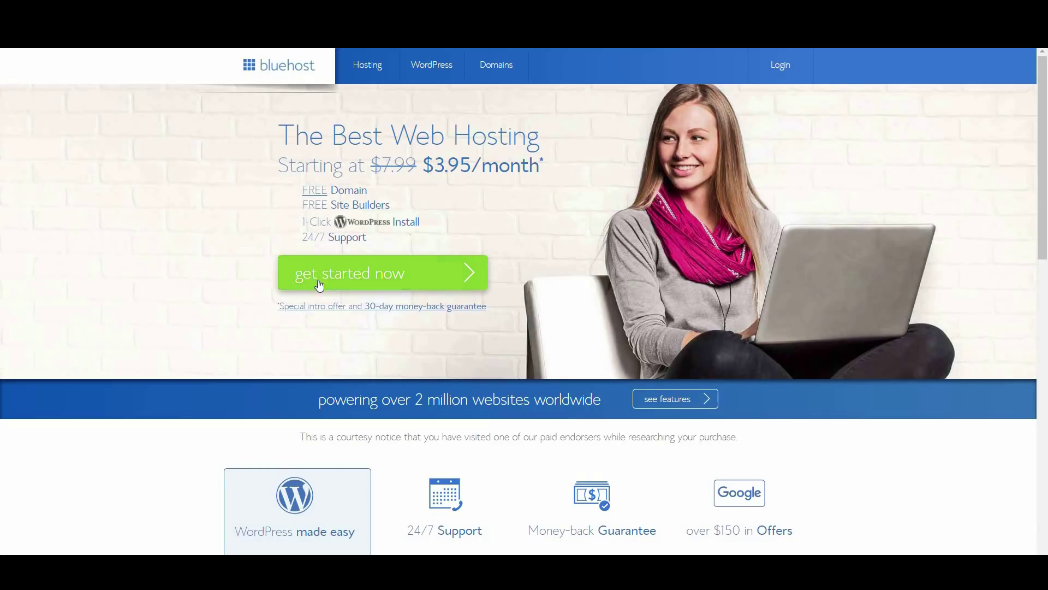
click(410, 272)
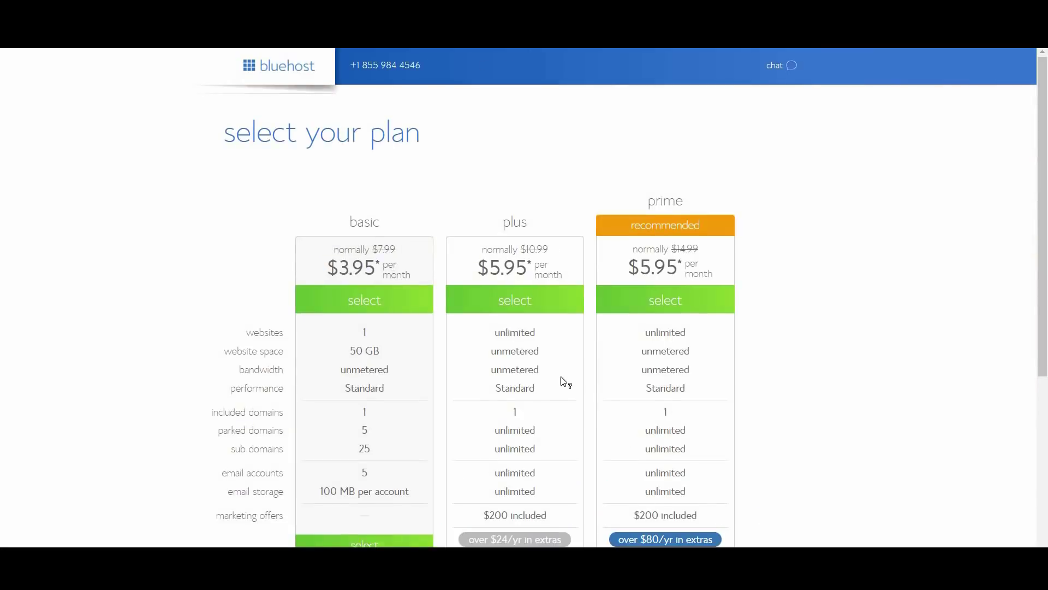
scroll(578, 388, down, 1)
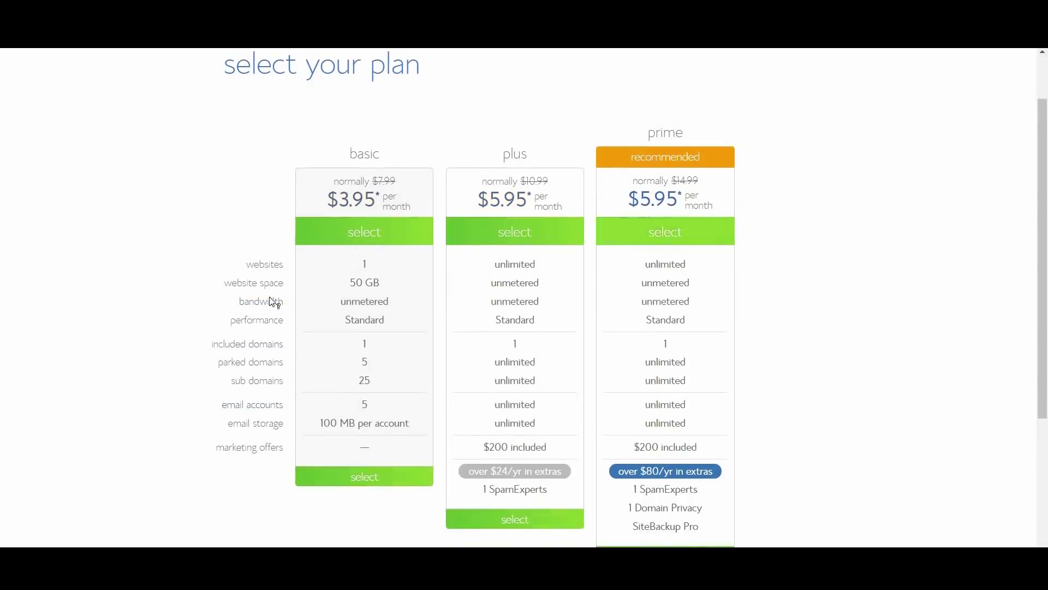
scroll(857, 455, down, 1)
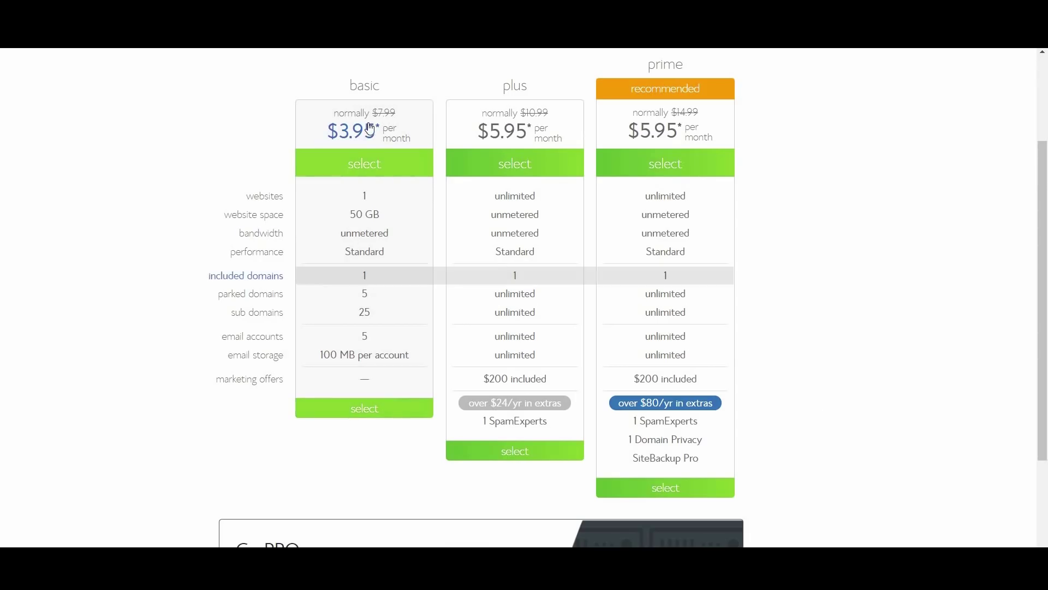
Select the basic plan and enter the new domain 'mydomain' with the .biz extension
click(367, 415)
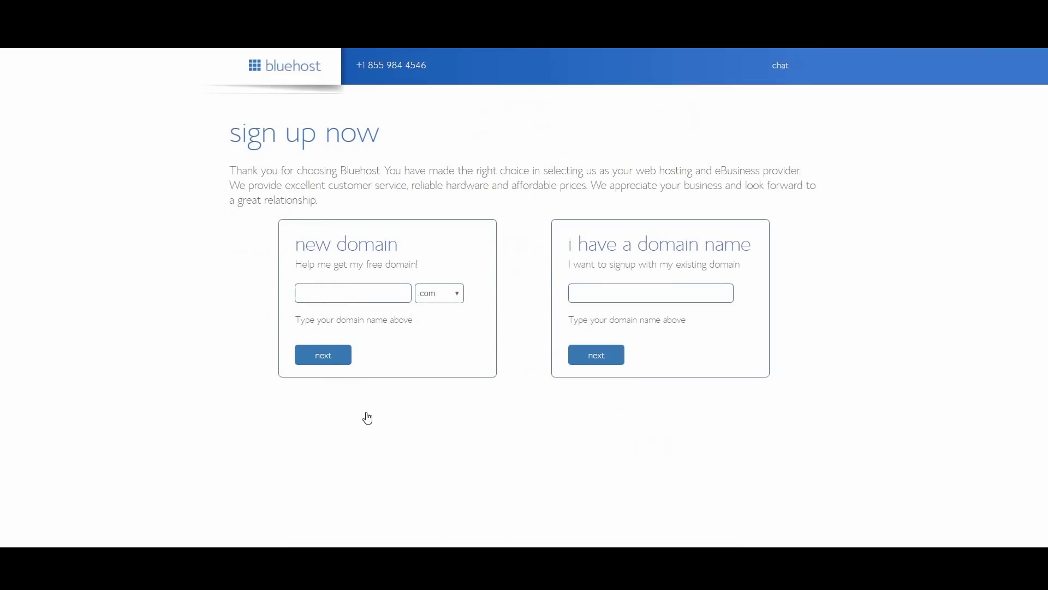
click(362, 296)
text(mydomain)
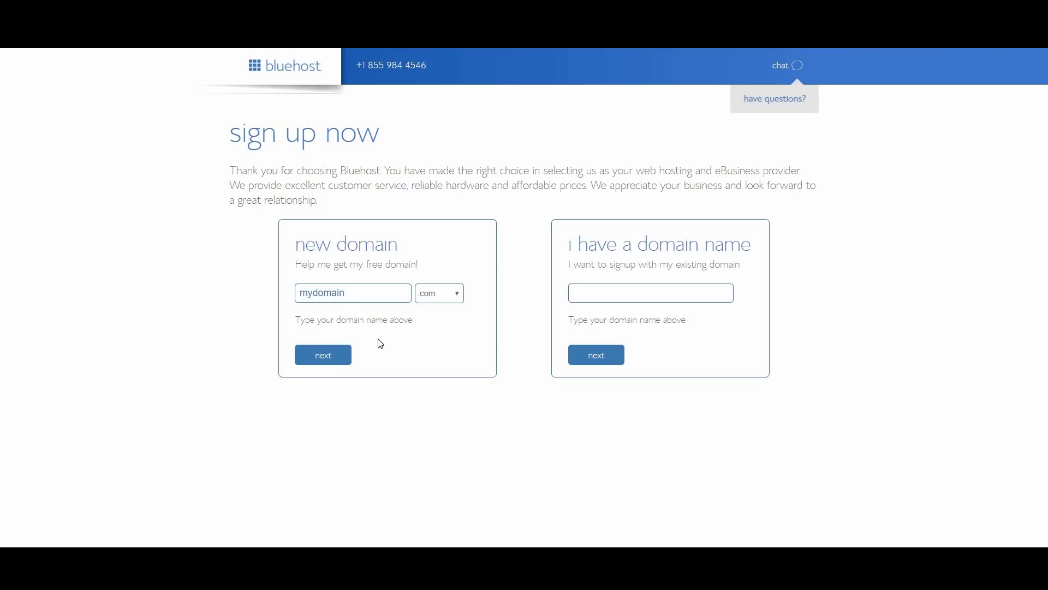
click(451, 295)
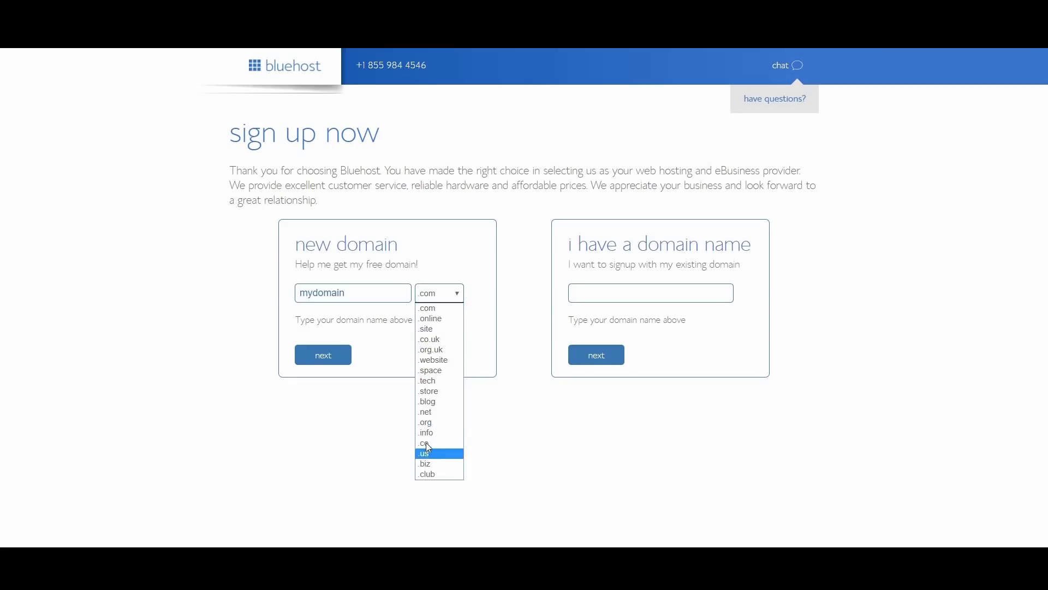
click(427, 463)
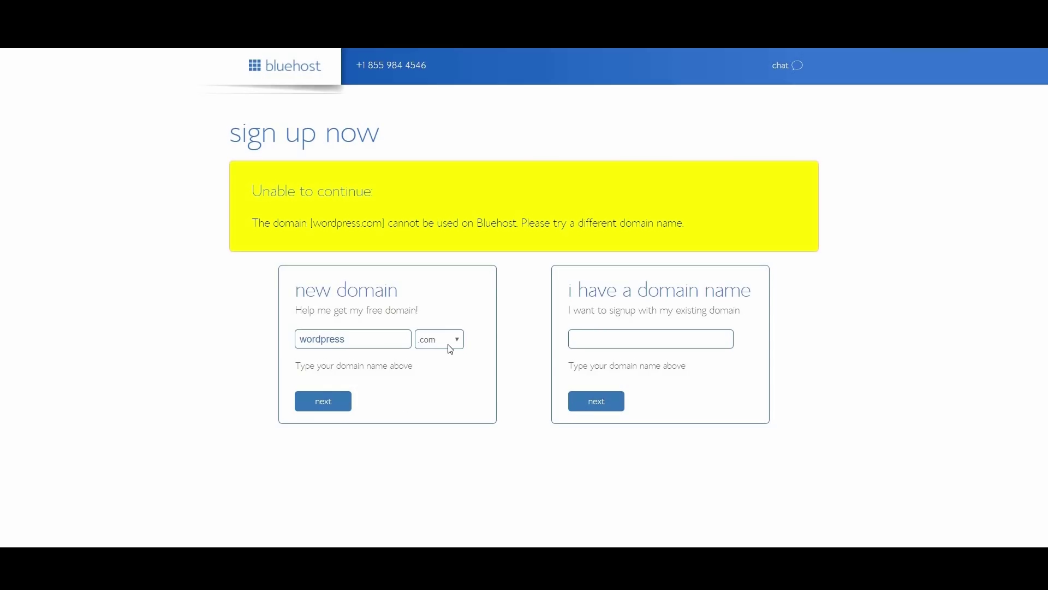
Change the rejected domain to 'wordpressone' and enter 'myexistingdom' as an existing domain
click(391, 333)
text(one)
click(639, 333)
text(myexis)
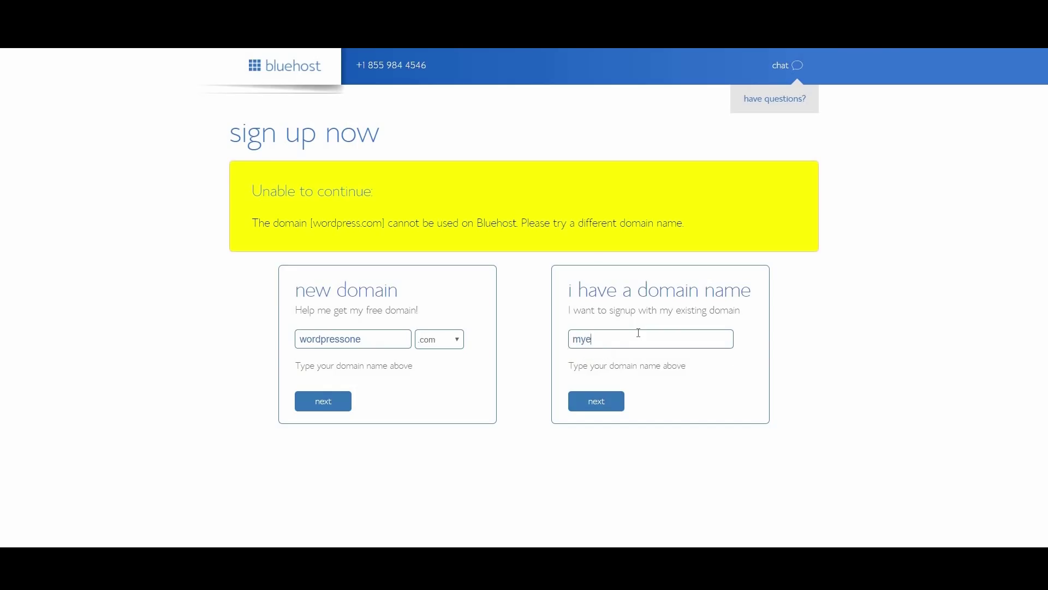
text(tingdom)
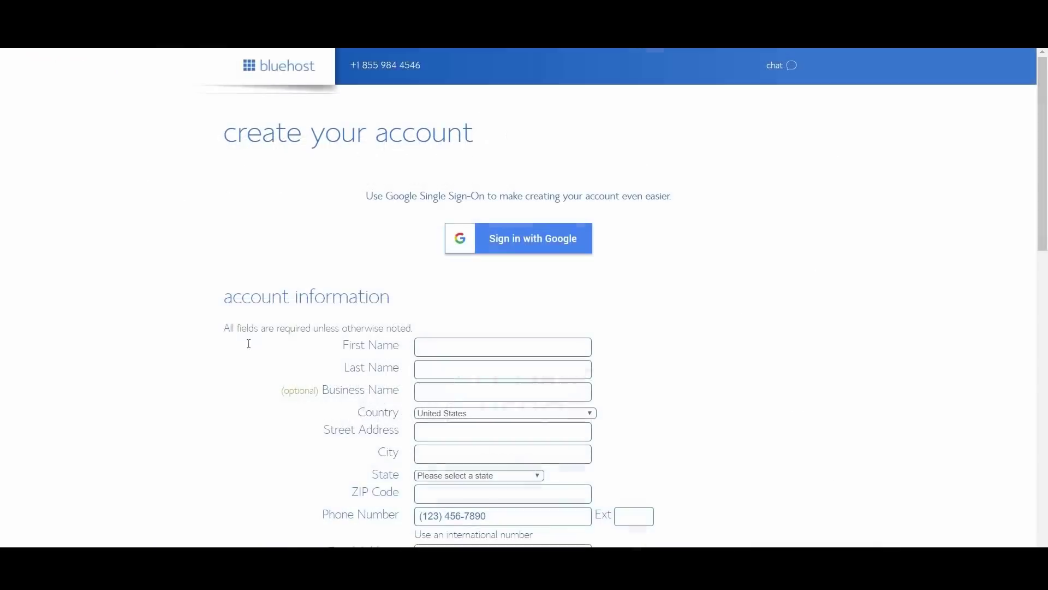
Keep Basic 36 Month as the hosting account plan
scroll(534, 318, down, 1)
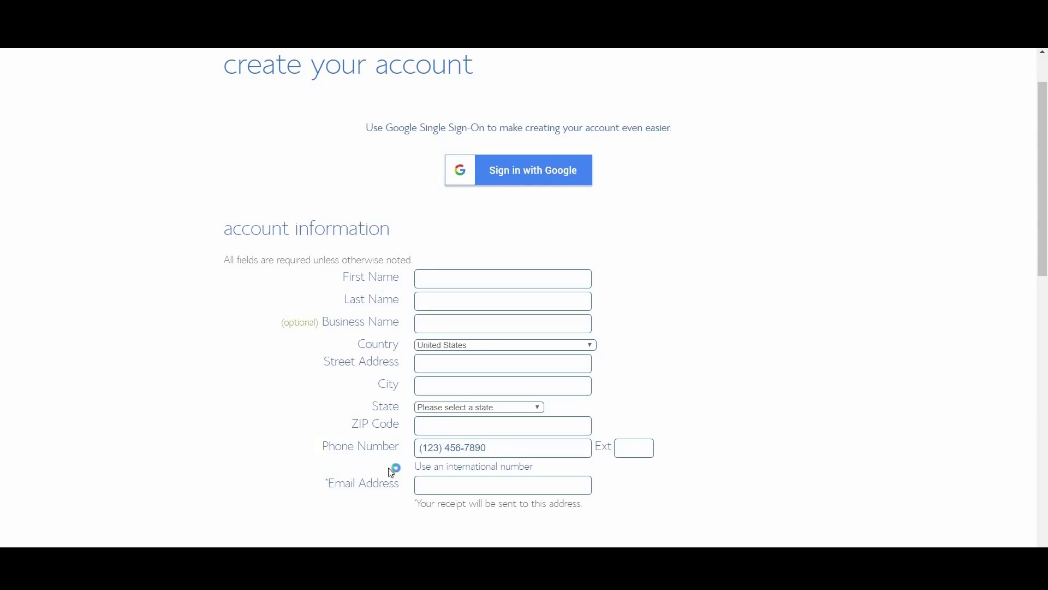
scroll(655, 322, down, 1)
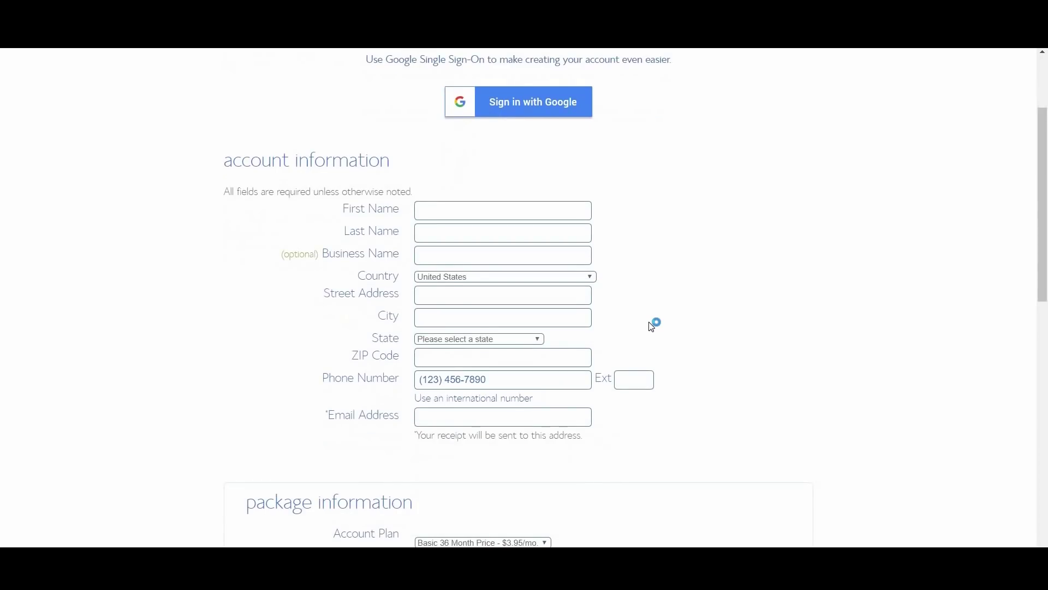
scroll(655, 342, down, 4)
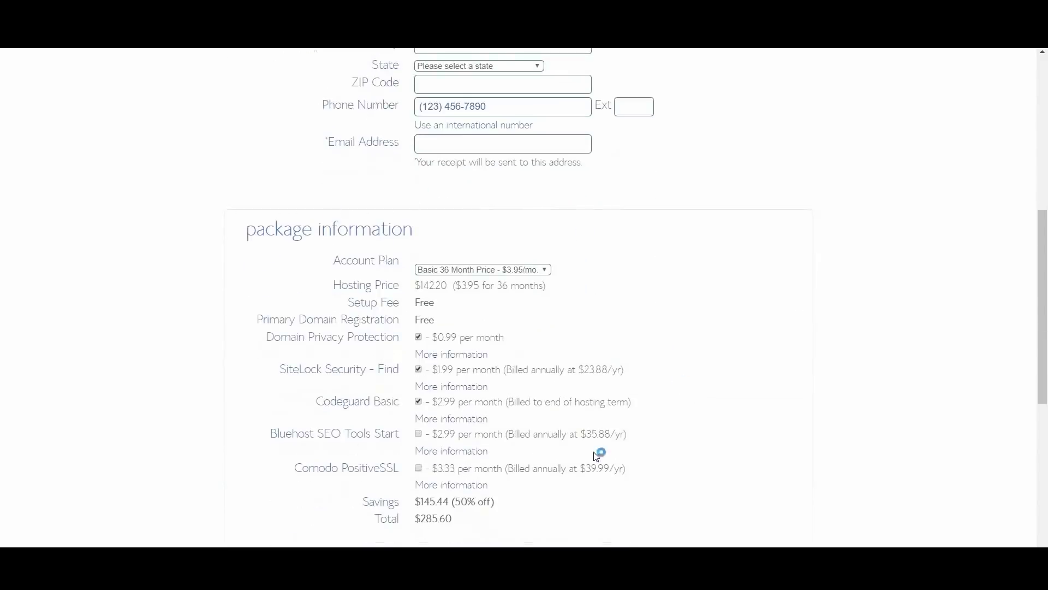
click(525, 270)
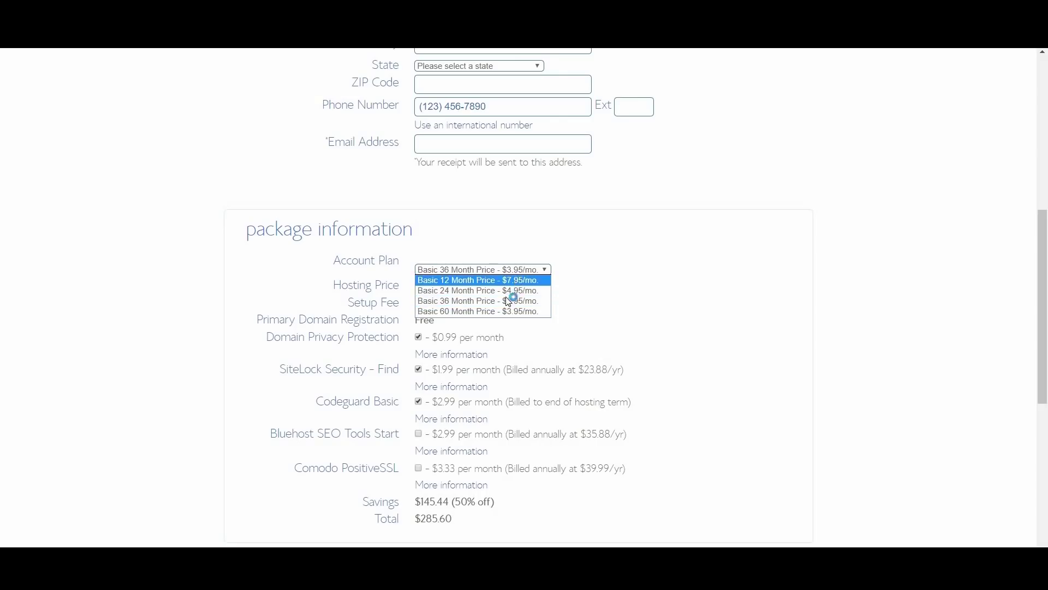
click(546, 271)
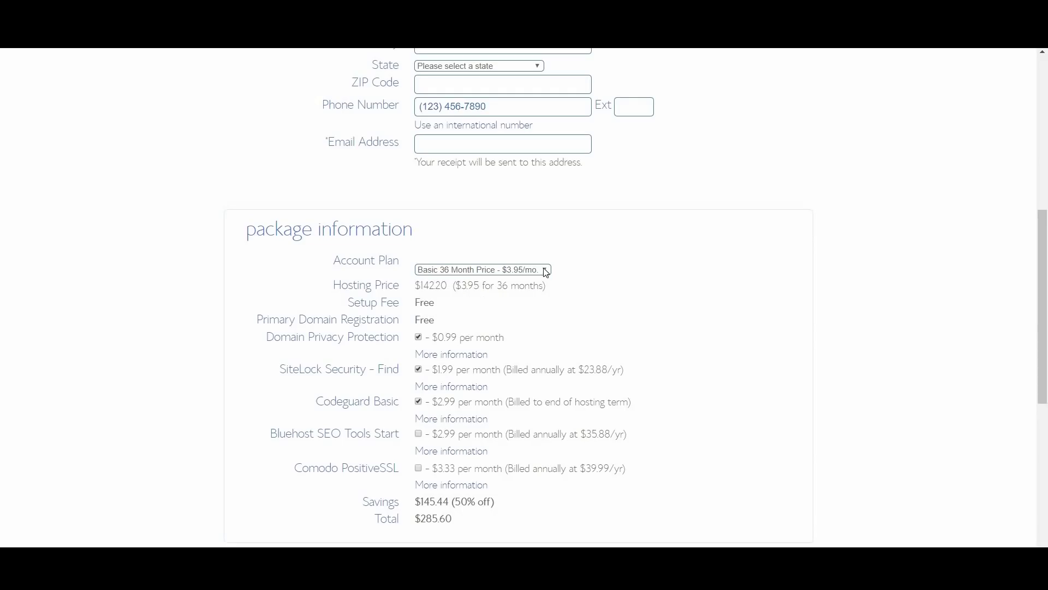
Keep Domain Privacy Protection switched on and scroll down to the payment information
click(419, 337)
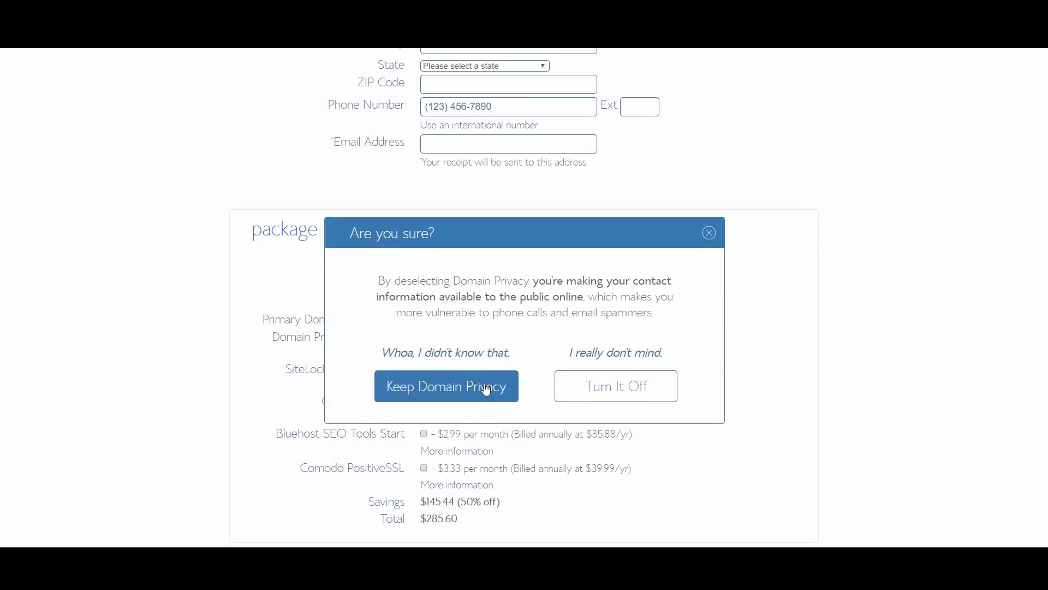
click(486, 386)
scroll(528, 387, down, 5)
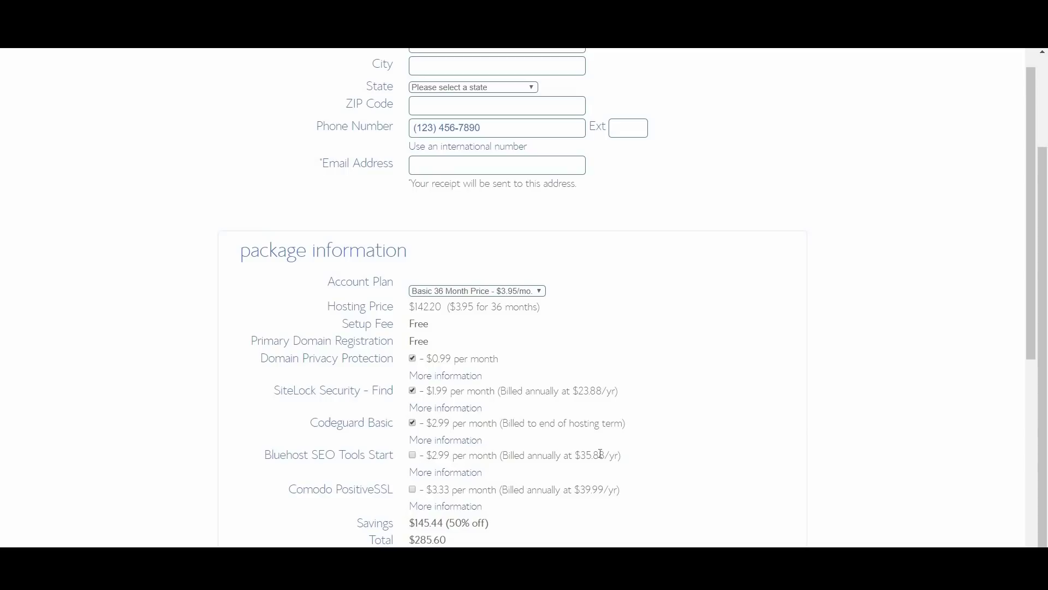
scroll(600, 455, down, 1)
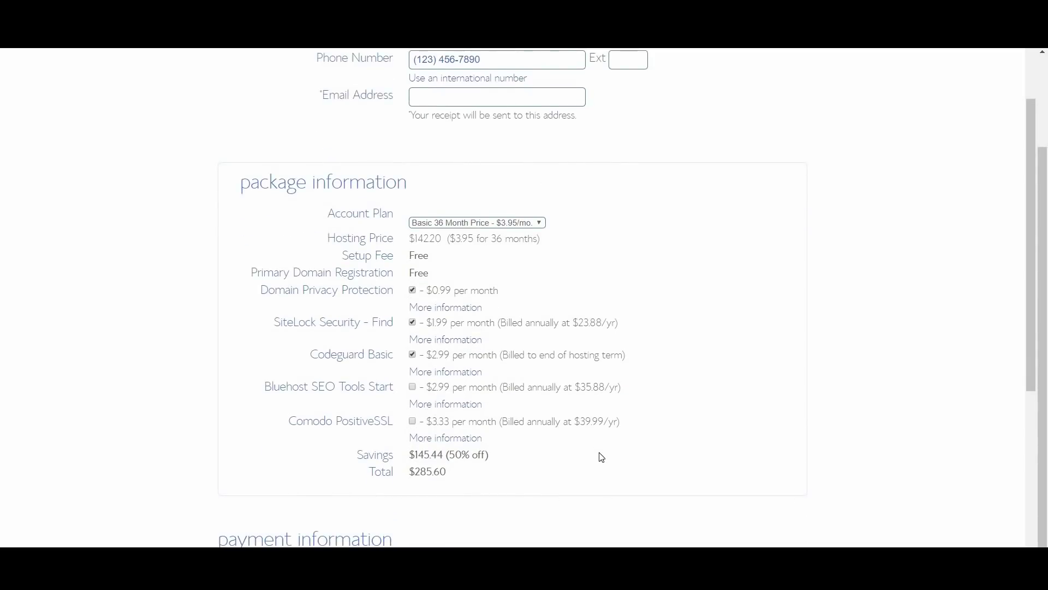
scroll(600, 457, down, 2)
scroll(603, 453, down, 2)
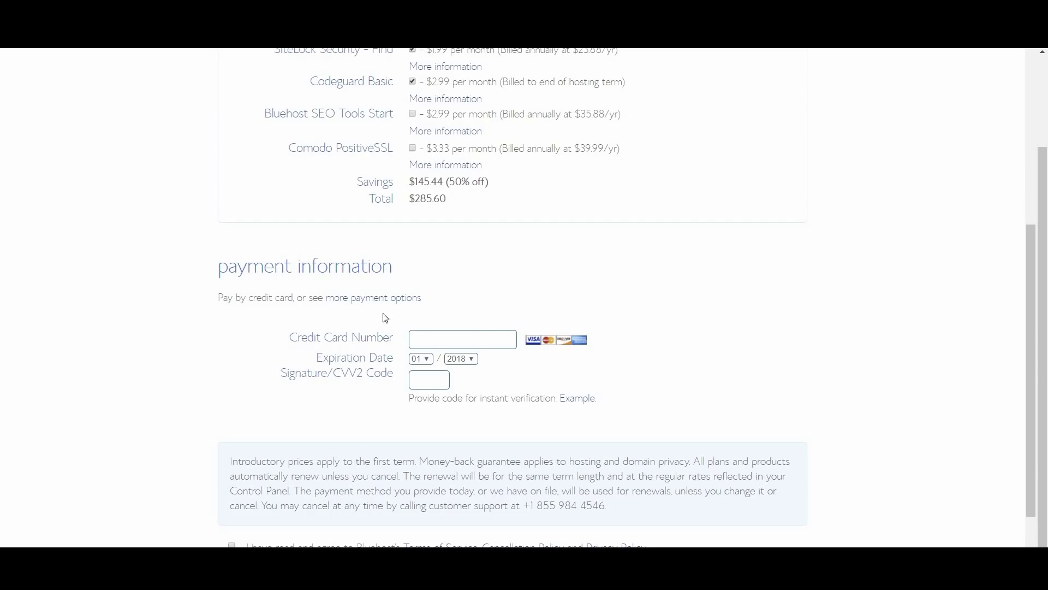
scroll(489, 448, down, 1)
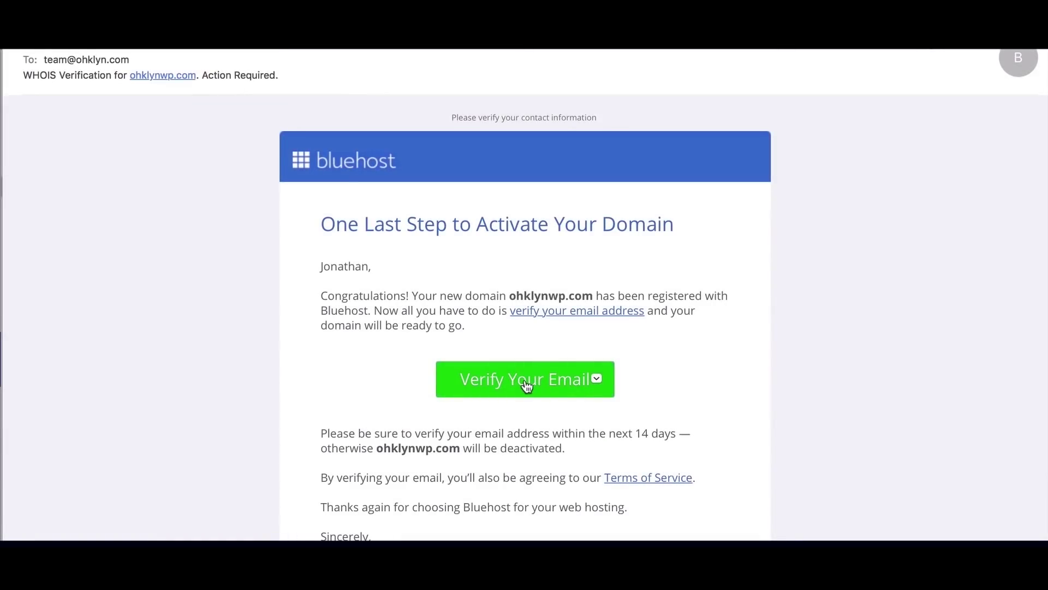
Verify the contact e-mail, set a suggested password, accept the terms, and log in
click(527, 382)
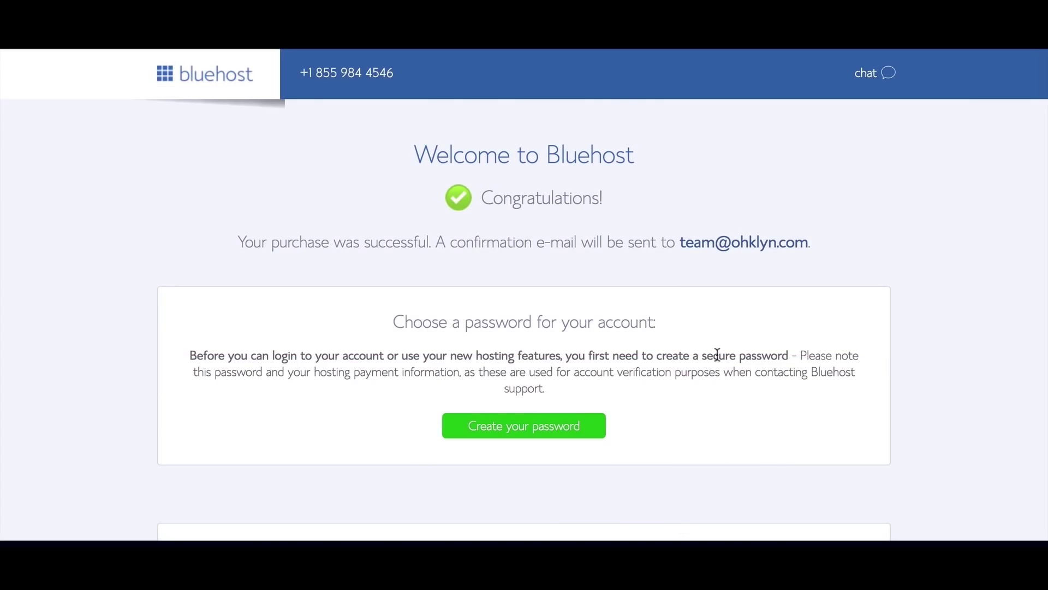
click(498, 428)
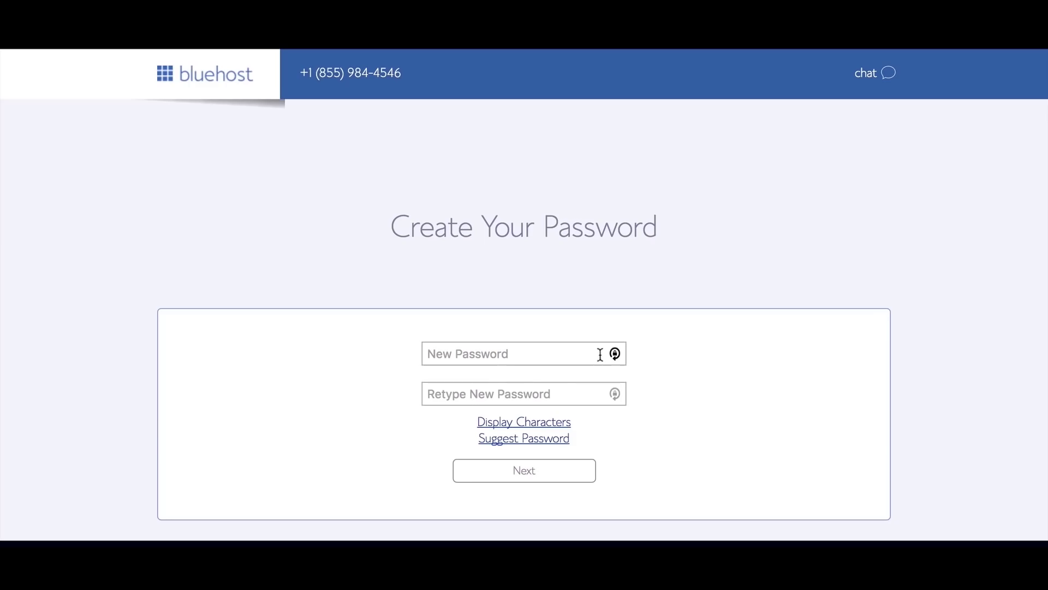
click(573, 351)
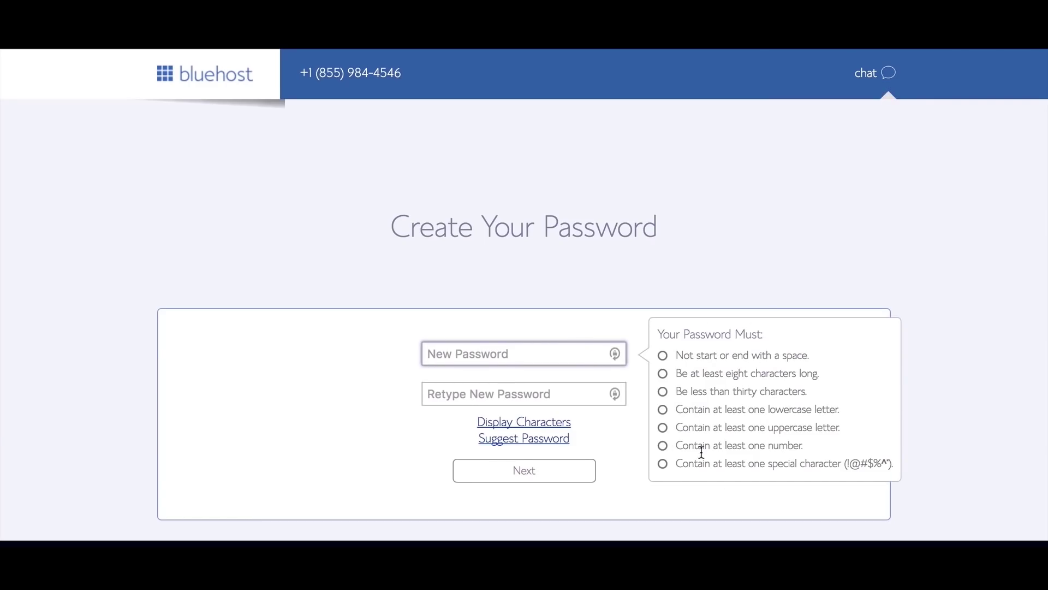
click(543, 443)
click(394, 495)
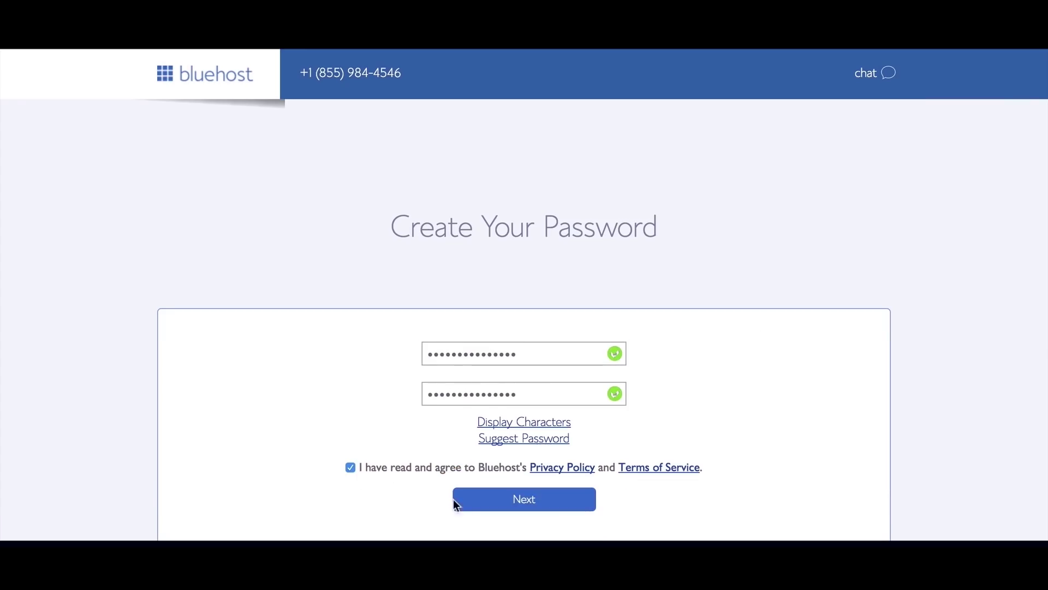
click(523, 505)
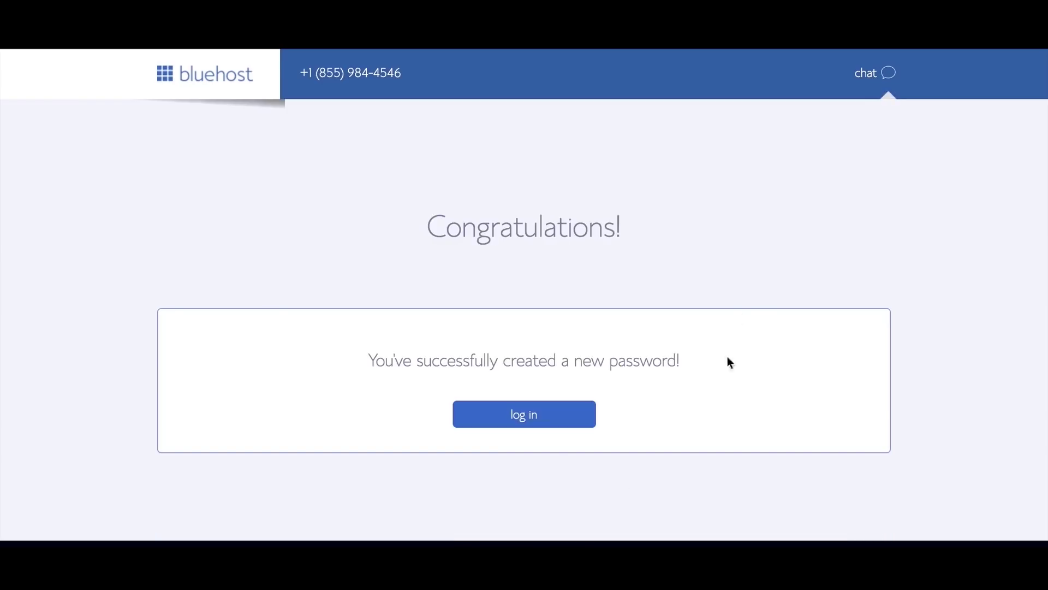
click(534, 421)
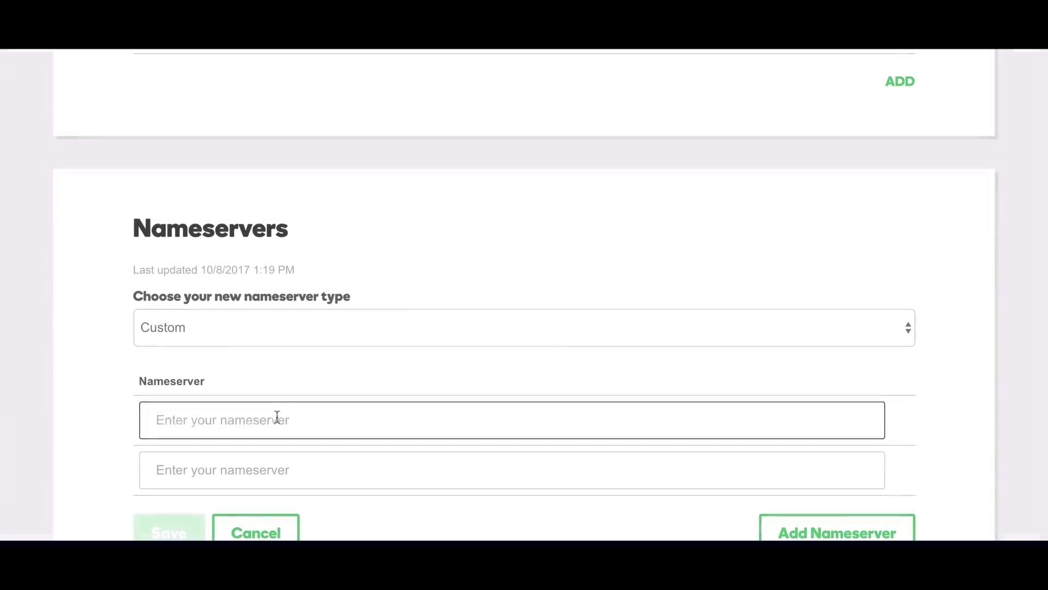
Paste the Bluehost nameserver into both fields, change the second to NS2, and open the DNS guide
text(NS1.BLUEHOST.COM)
click(268, 472)
text(NS1.BLUEHOST.COM)
click(180, 469)
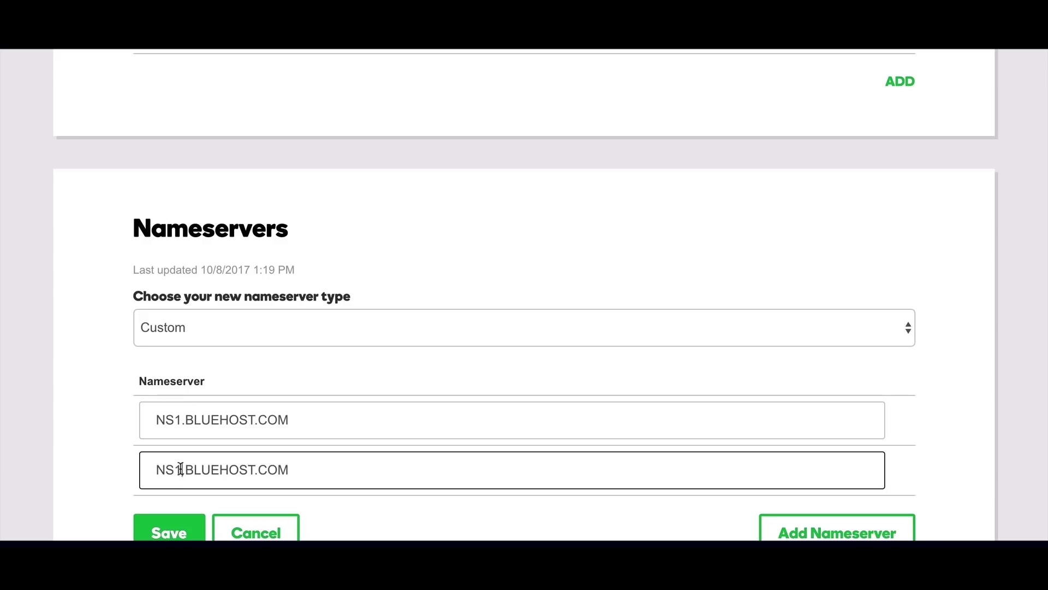
click(185, 471)
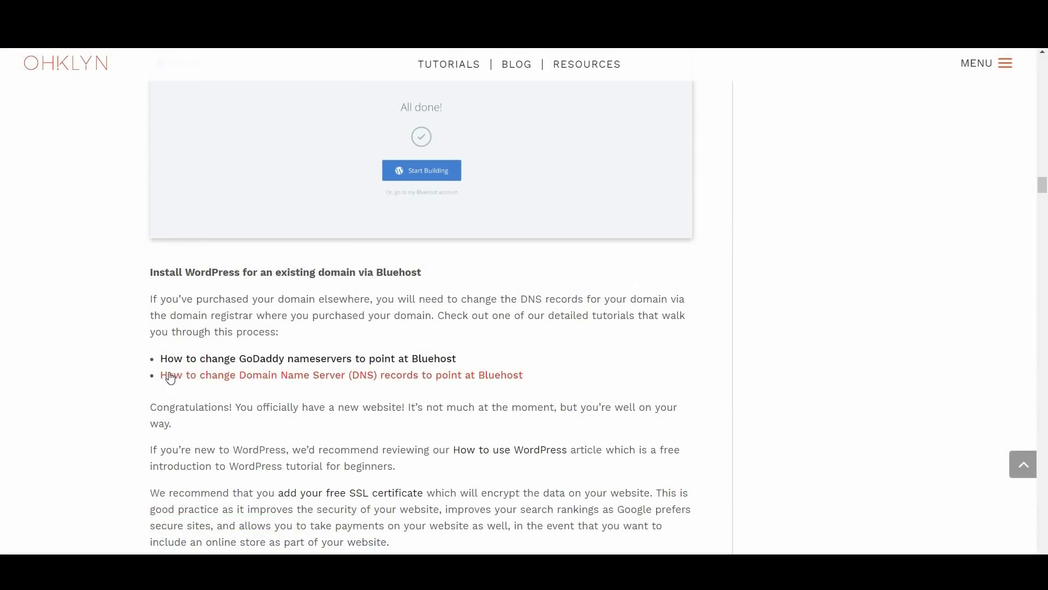
click(390, 384)
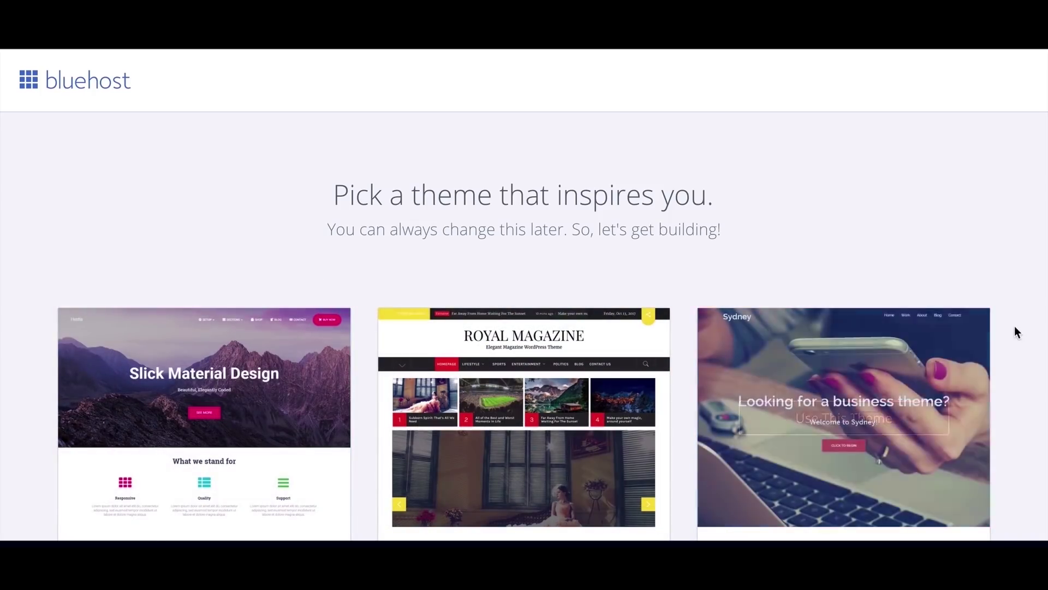
Skip the starter theme gallery and choose Start Building on the All done! page
scroll(1001, 371, down, 5)
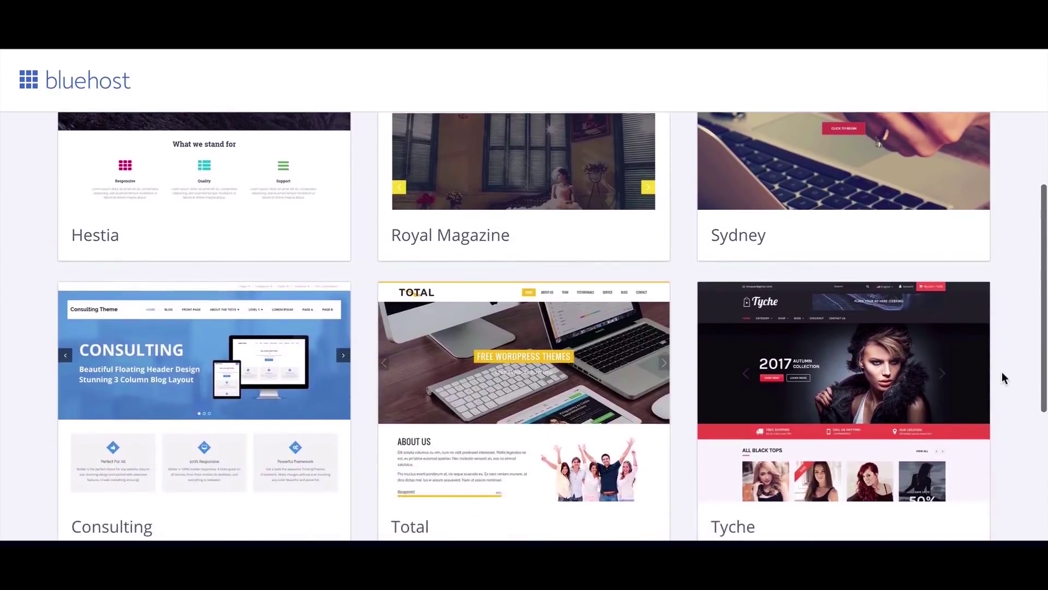
scroll(1004, 377, down, 6)
scroll(1002, 372, down, 1)
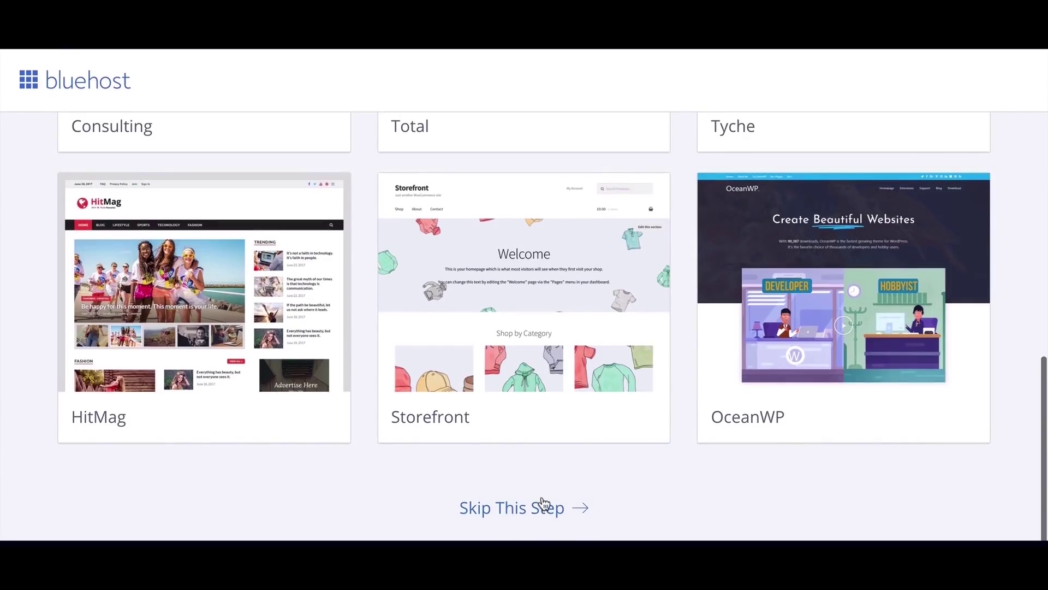
click(516, 515)
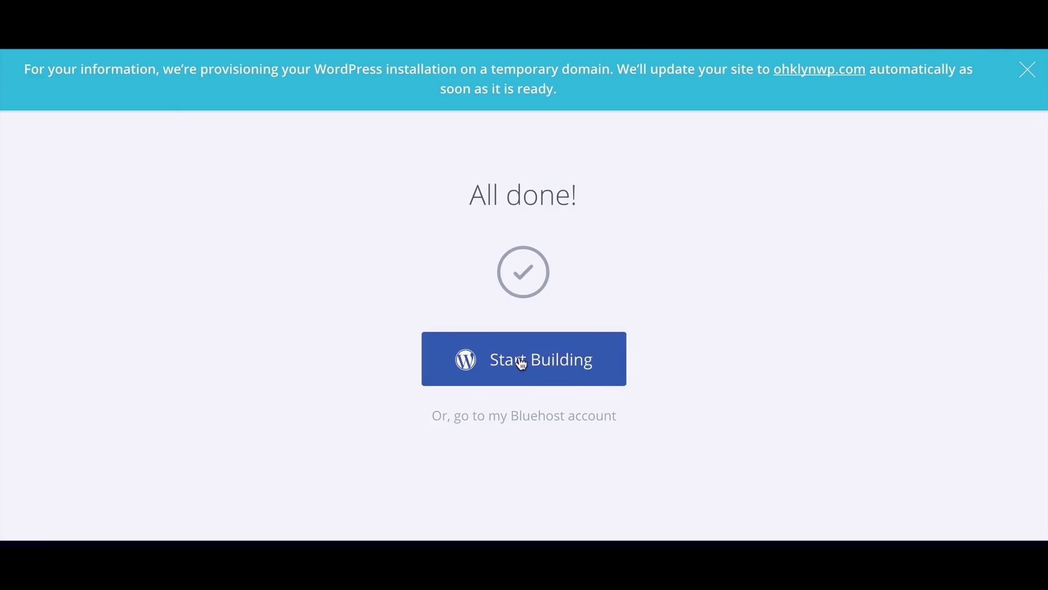
click(521, 363)
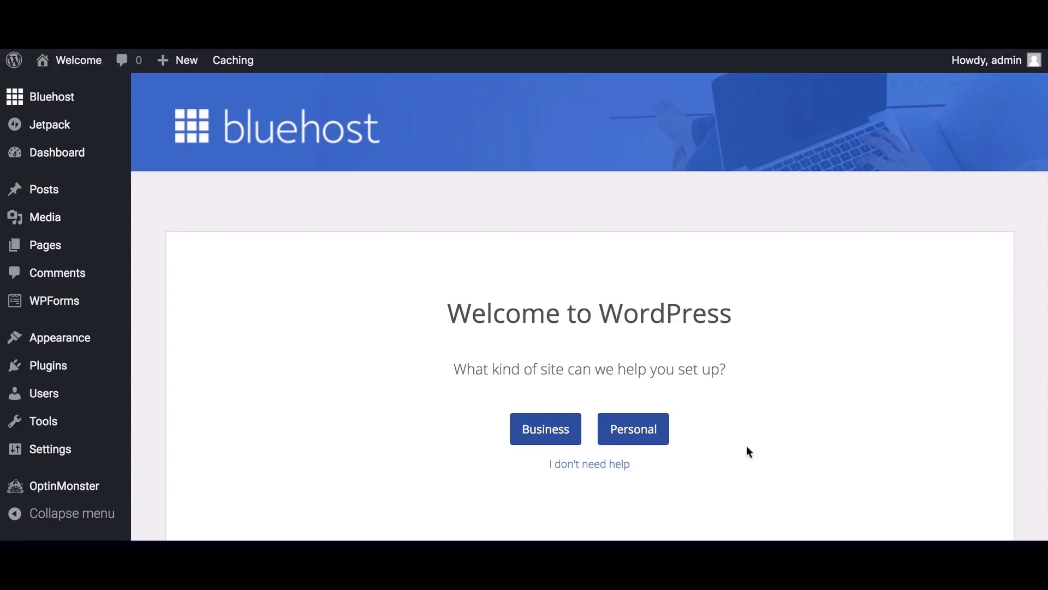
Decline guided setup, go to the Dashboard, and close the WP Live, WPForms, Welcome and Jetpack notices
click(598, 468)
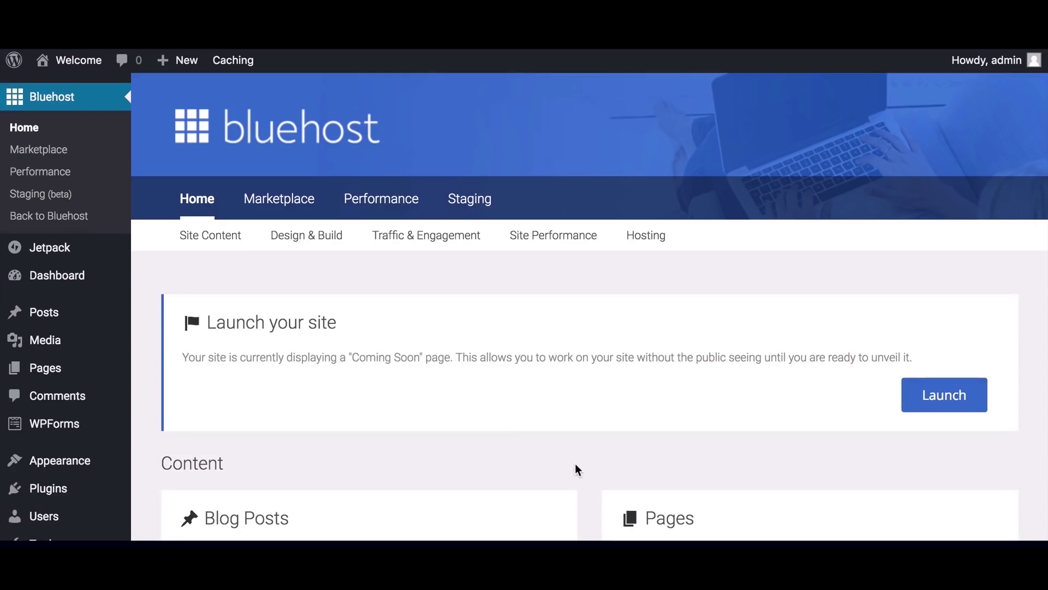
mouse_move(70, 283)
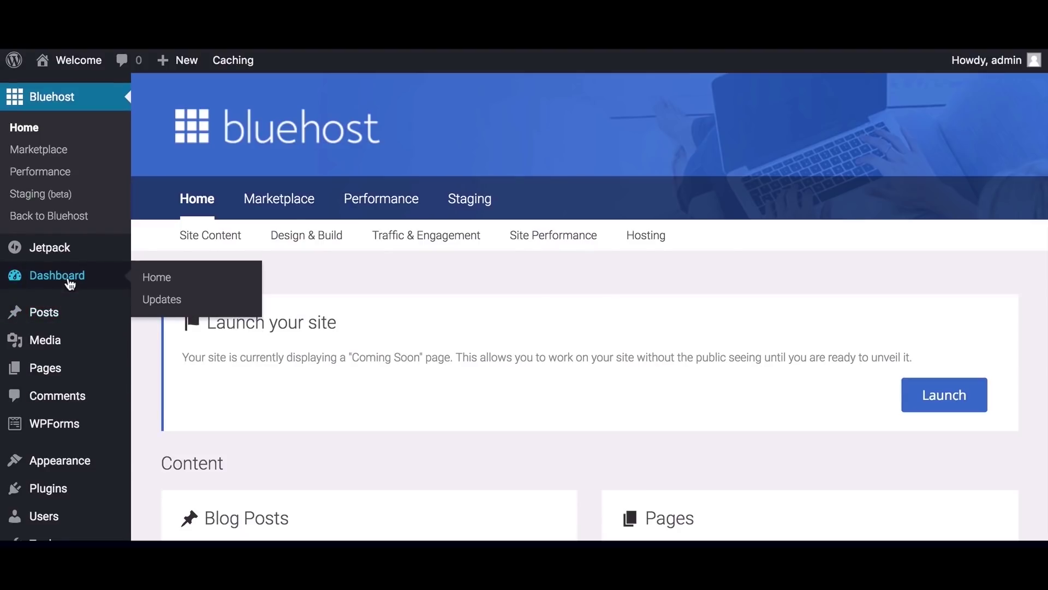
click(70, 283)
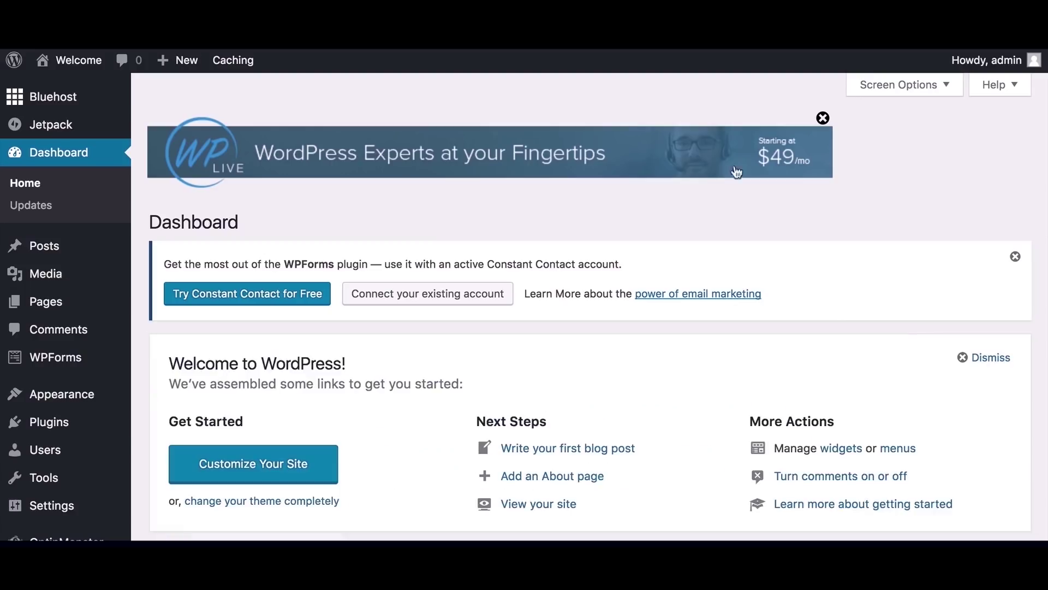
click(823, 119)
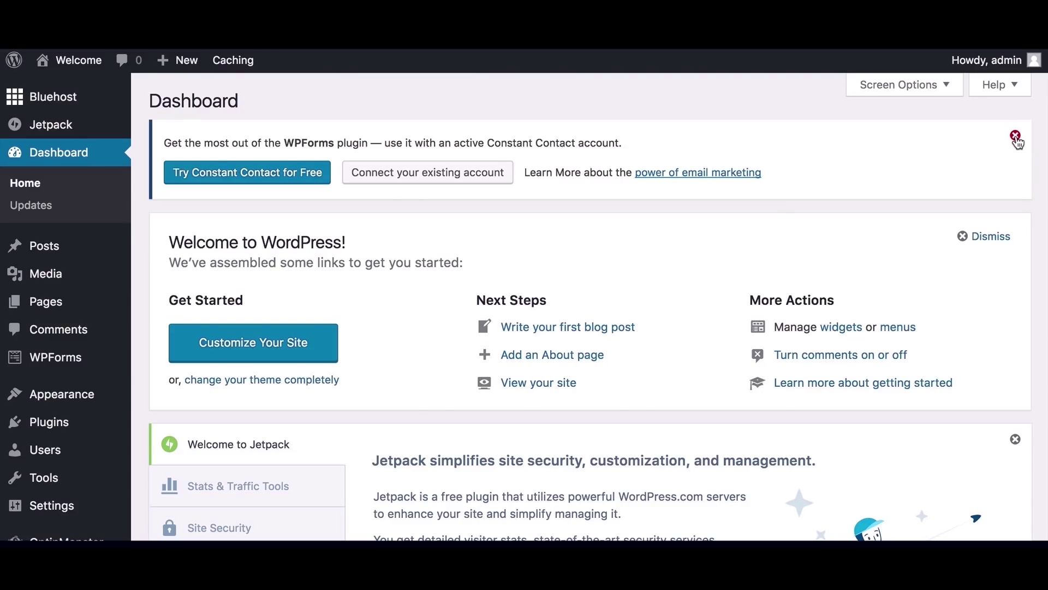
click(1016, 138)
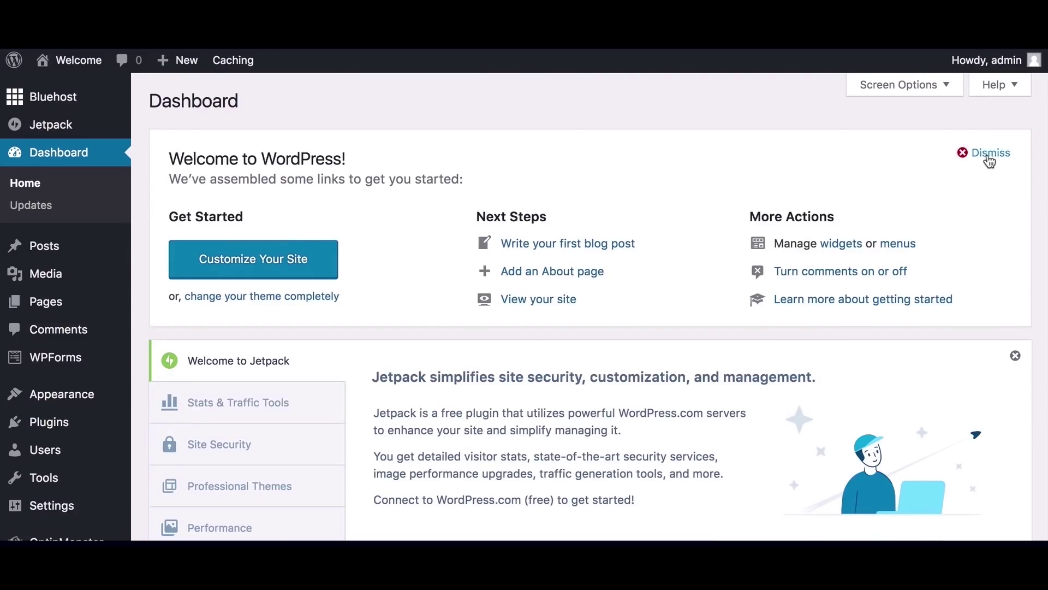
click(988, 155)
click(1016, 144)
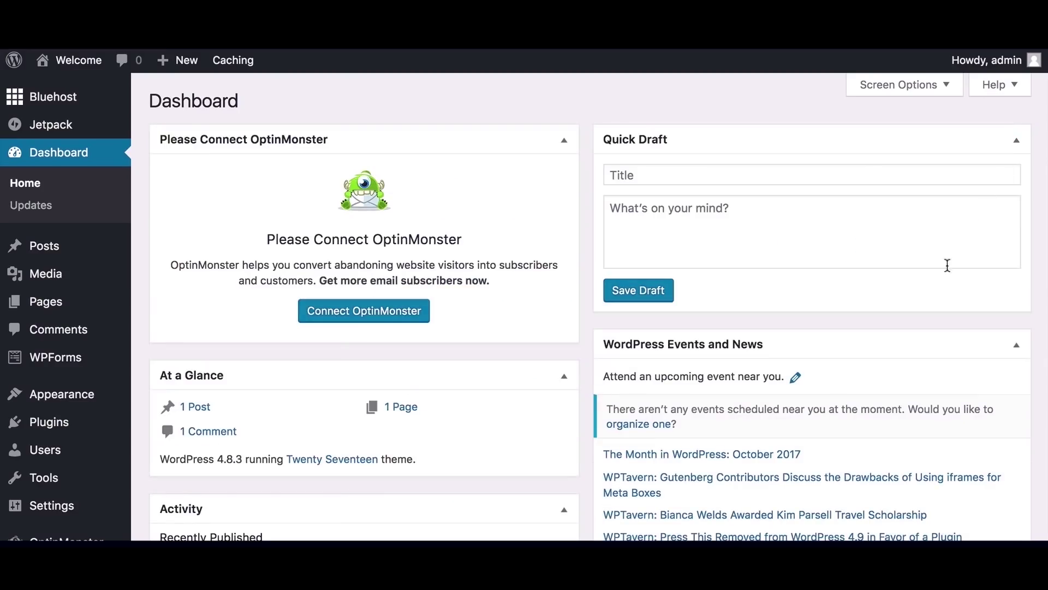
Collapse the OptinMonster, Activity, Events and News, and Quick Draft dashboard widgets
click(564, 140)
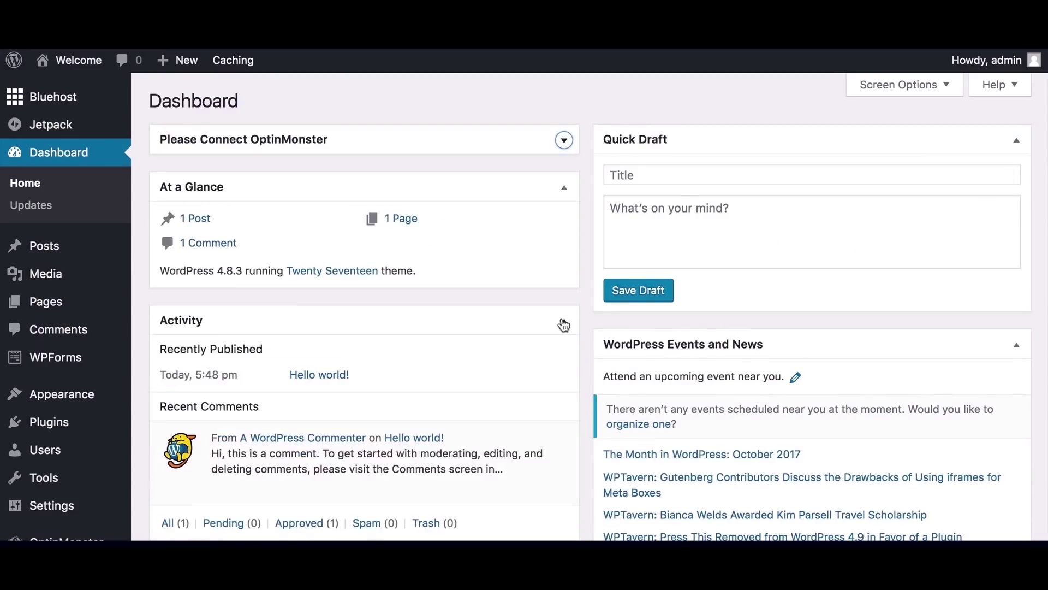
click(564, 321)
click(1016, 345)
click(1017, 139)
Uncheck Please Connect OptinMonster in Screen Options and collapse the panel
click(941, 85)
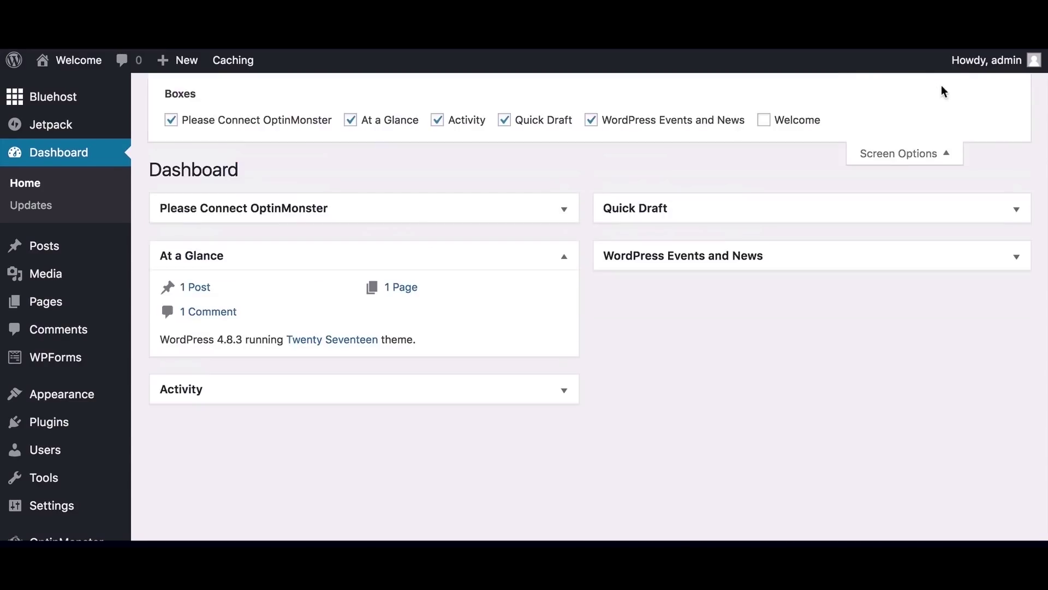
click(170, 121)
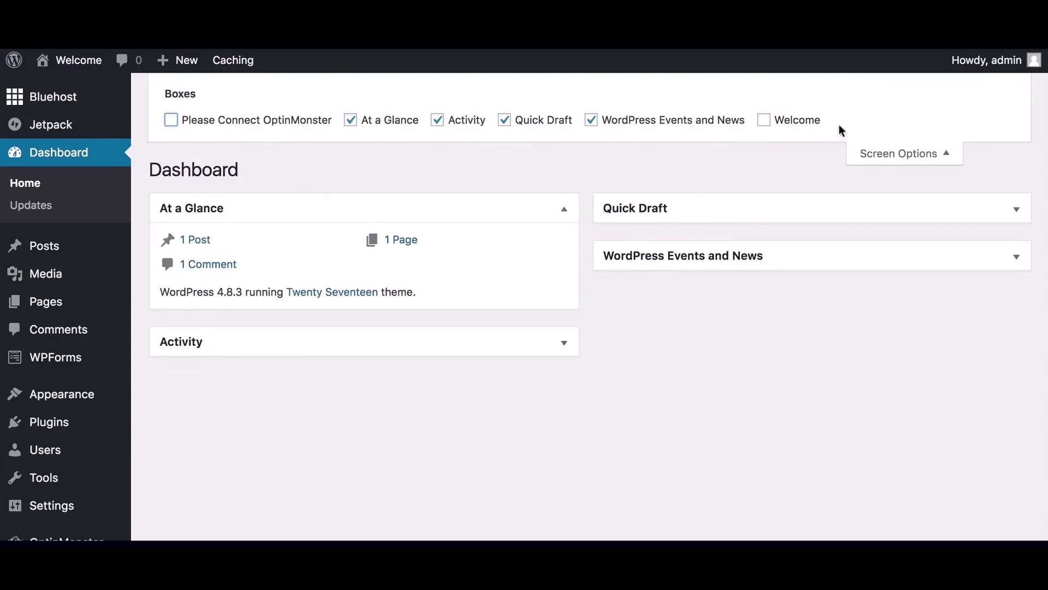
click(928, 153)
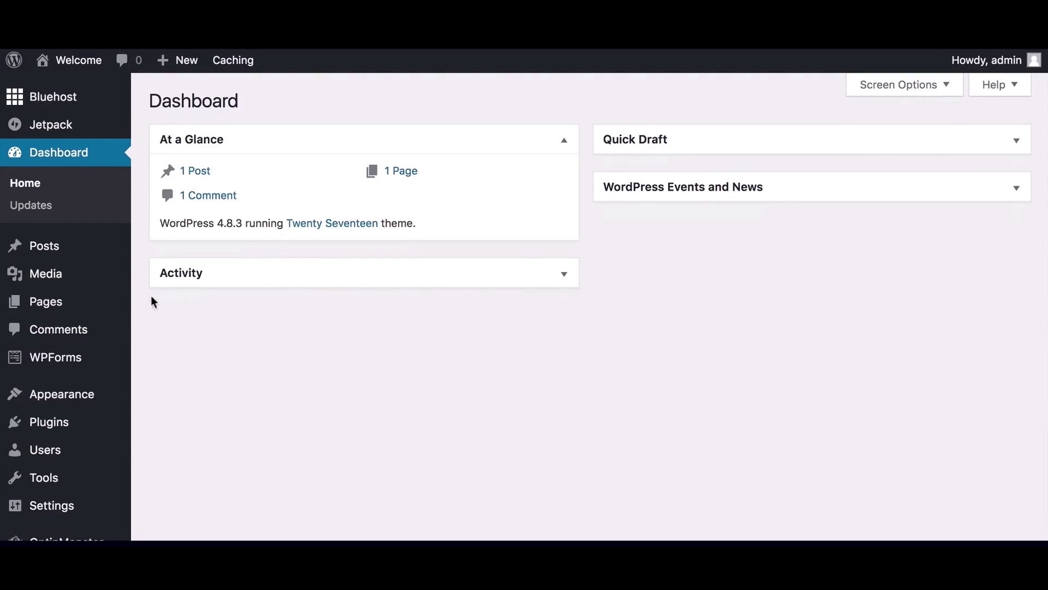
scroll(49, 366, down, 1)
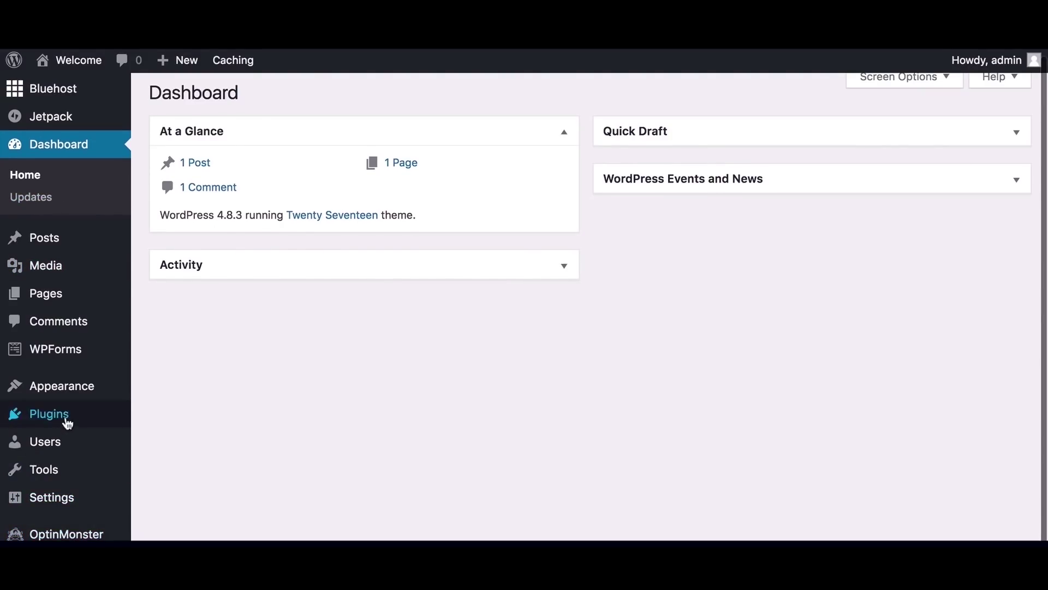
Deactivate Jetpack, MOJO Marketplace, OptinMonster API and WPForms Lite via the Deactivate bulk action
mouse_move(67, 424)
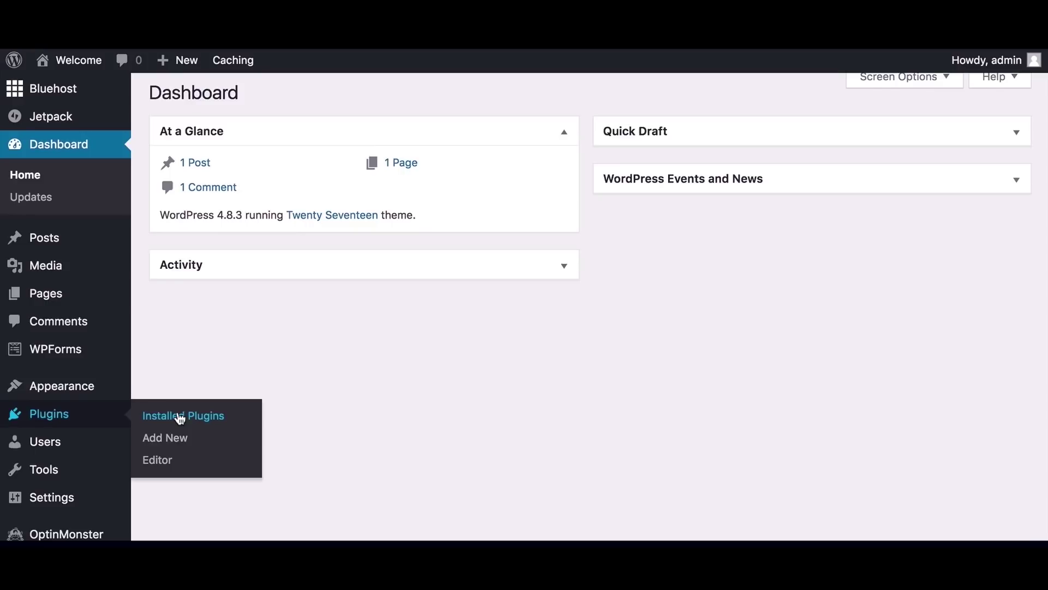
click(180, 416)
scroll(349, 435, down, 2)
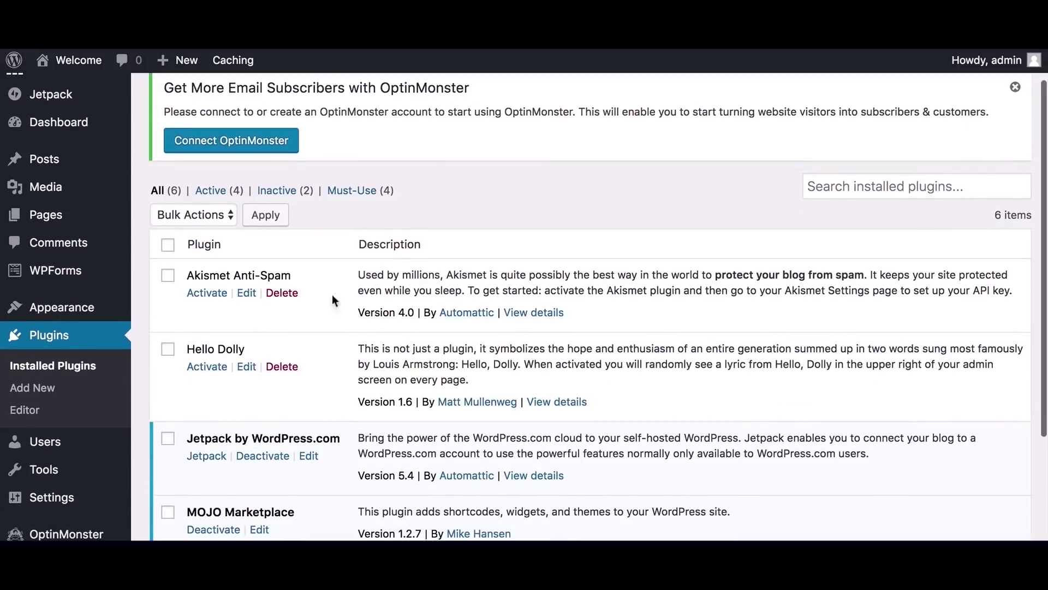
scroll(355, 378, down, 5)
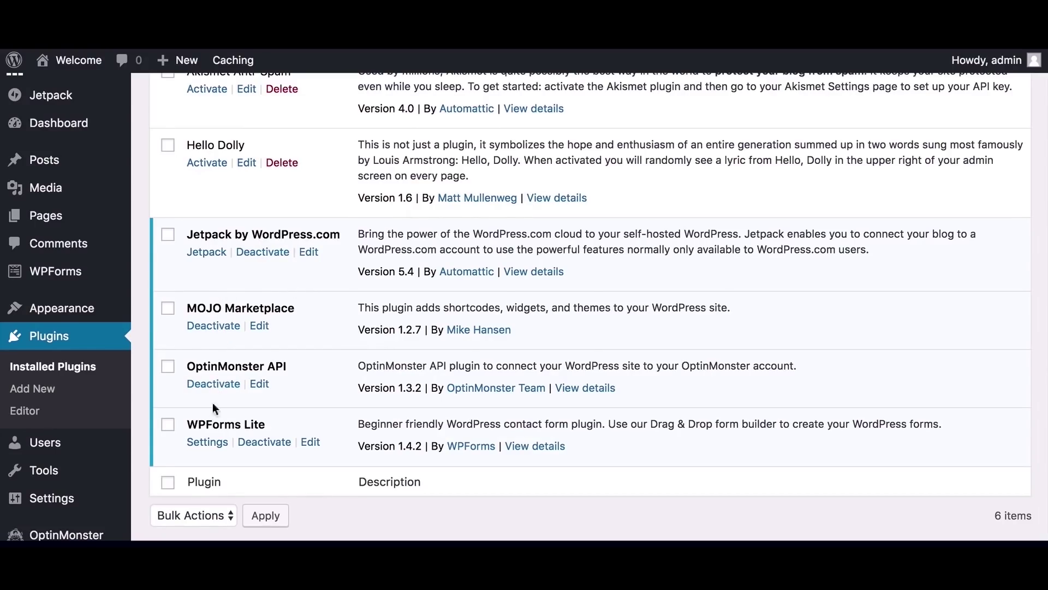
click(169, 426)
click(168, 367)
click(168, 308)
click(168, 243)
scroll(316, 274, up, 5)
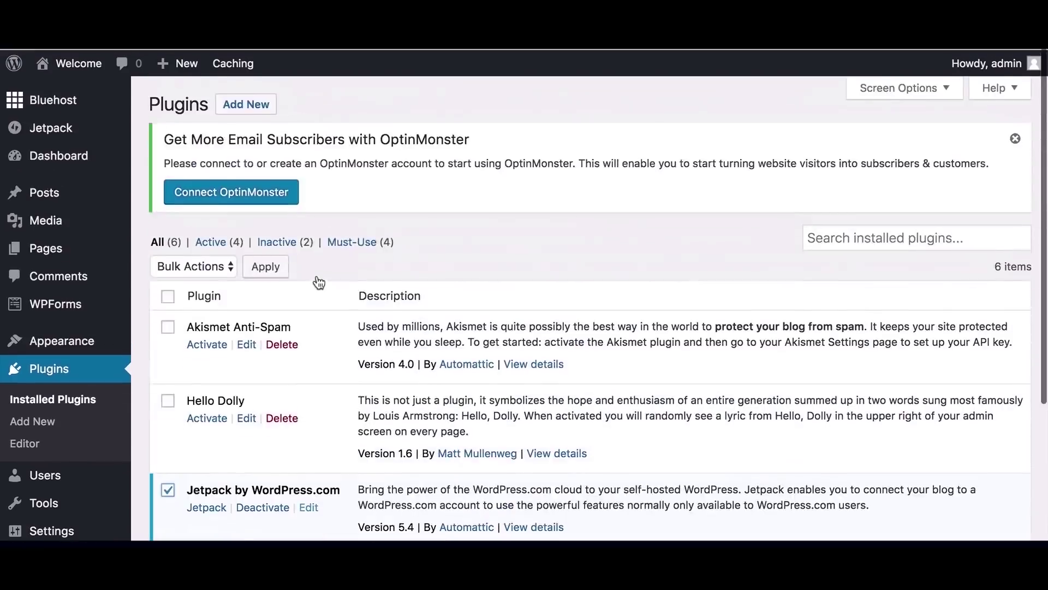
click(230, 265)
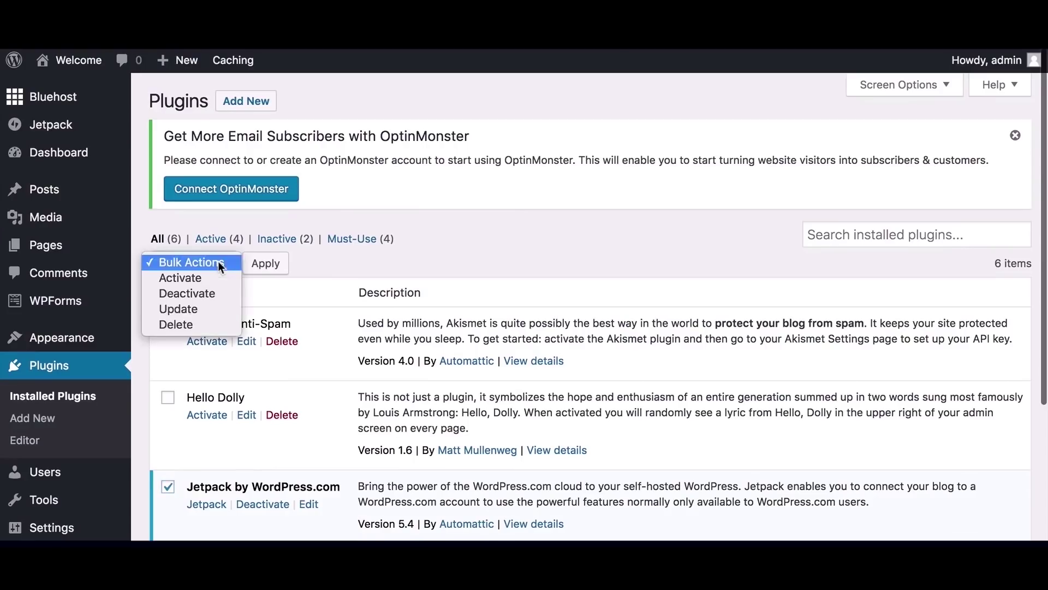
click(207, 293)
click(267, 264)
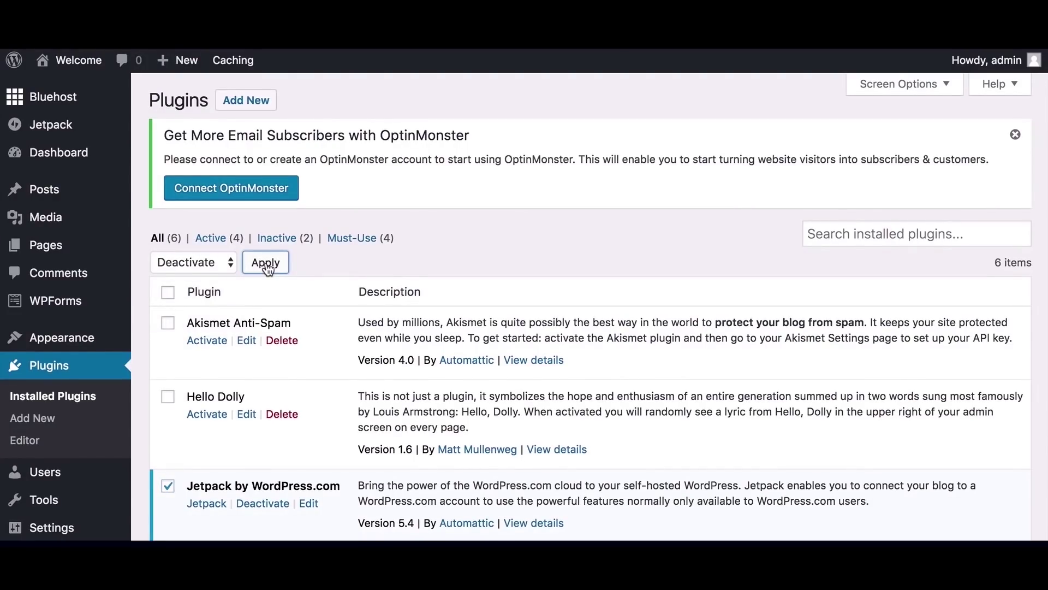
Bulk-delete the four deactivated plugins, confirm the deletion, and return to the dashboard
scroll(178, 235, down, 5)
click(167, 218)
click(168, 292)
click(168, 350)
click(167, 408)
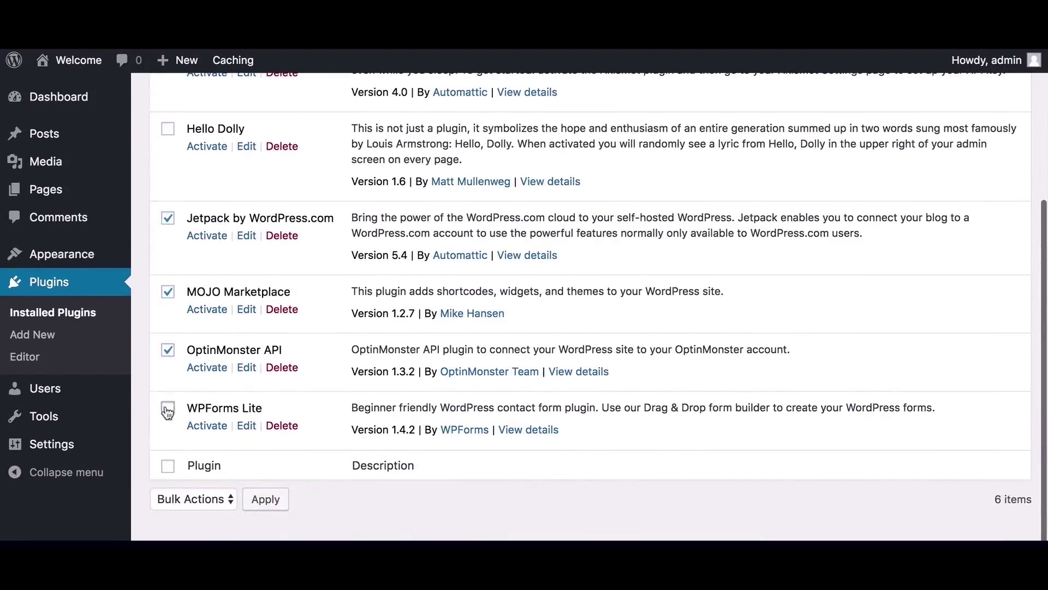
scroll(409, 356, up, 5)
click(208, 203)
click(206, 265)
click(266, 206)
click(701, 130)
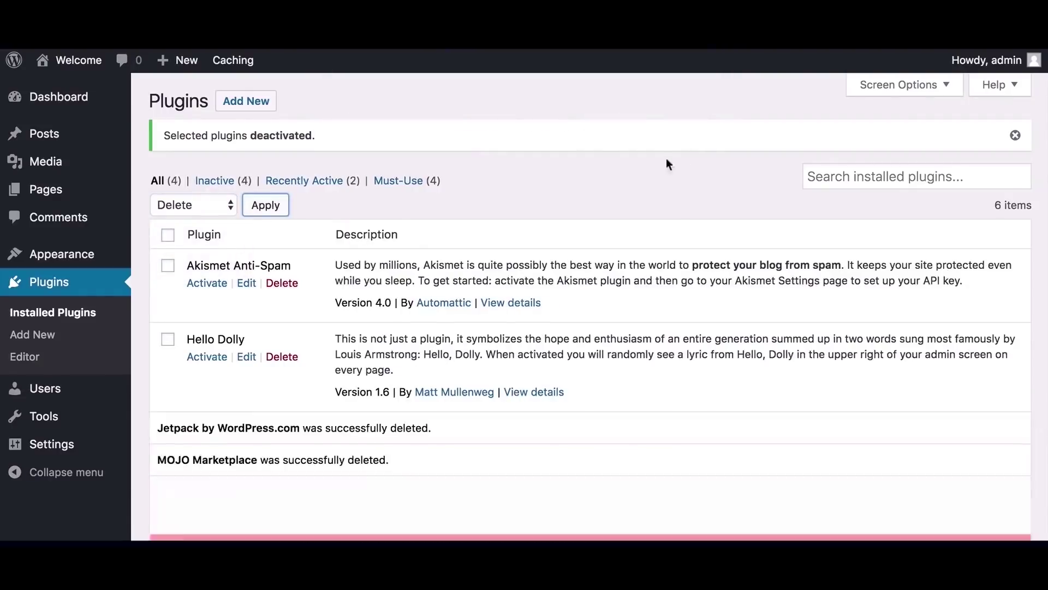
click(78, 110)
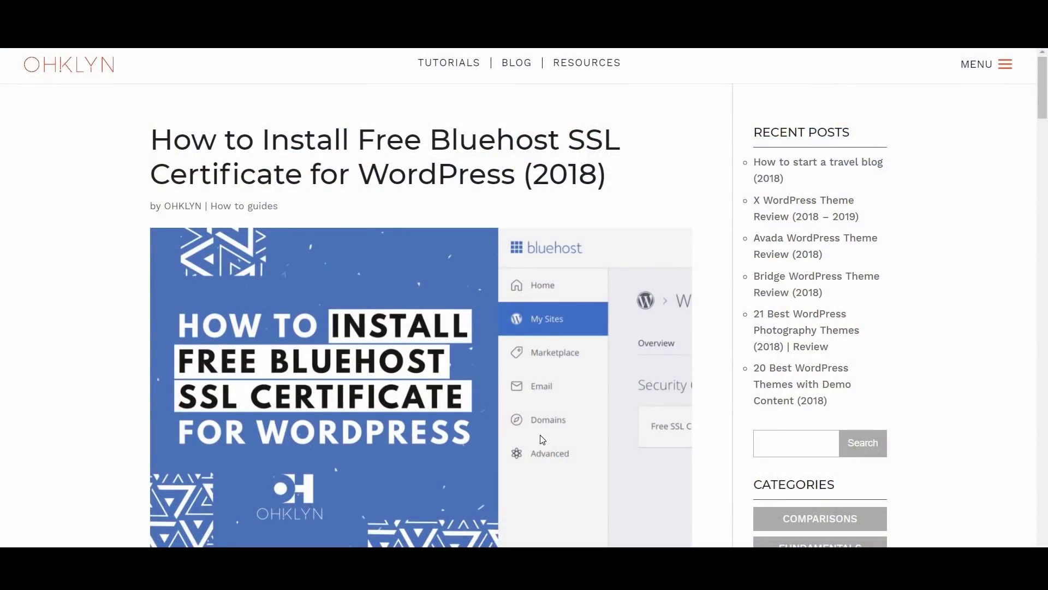
Scroll through the OHKLYN SSL article's intro, video and 'Steps to install' section
scroll(541, 436, down, 10)
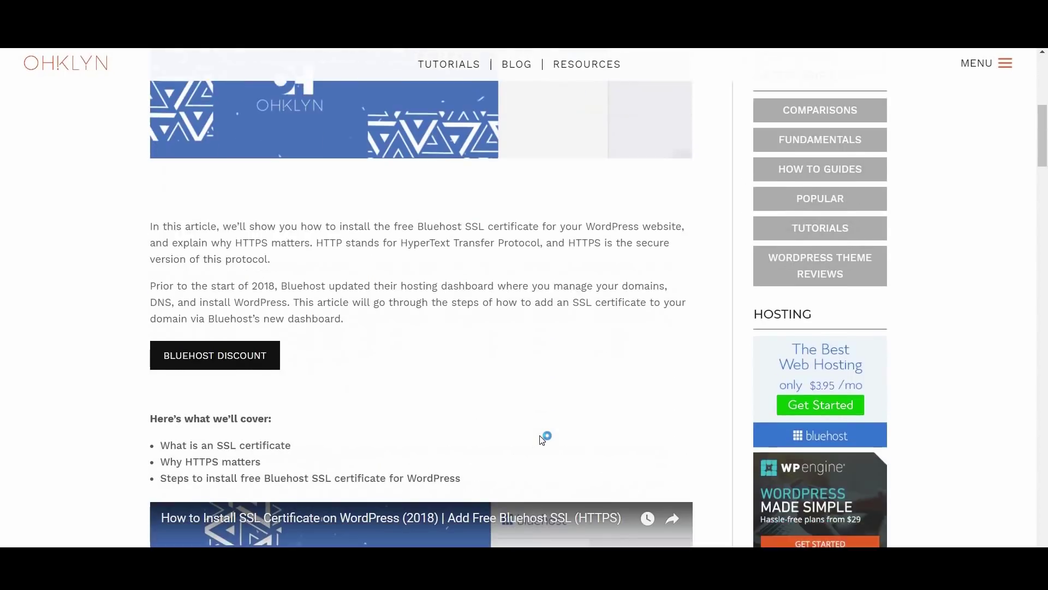
scroll(540, 437, down, 3)
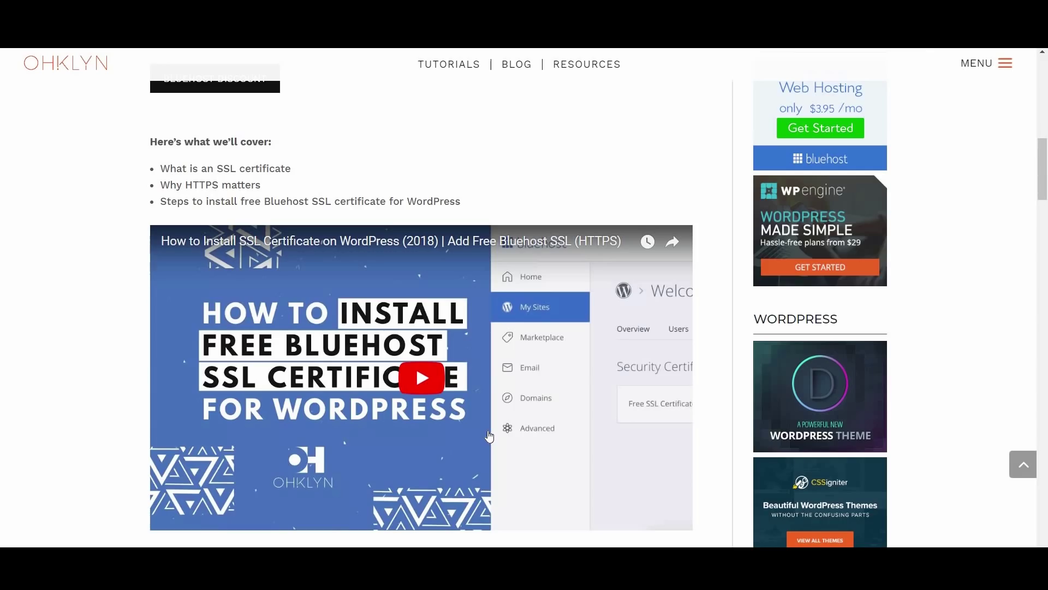
scroll(489, 436, down, 8)
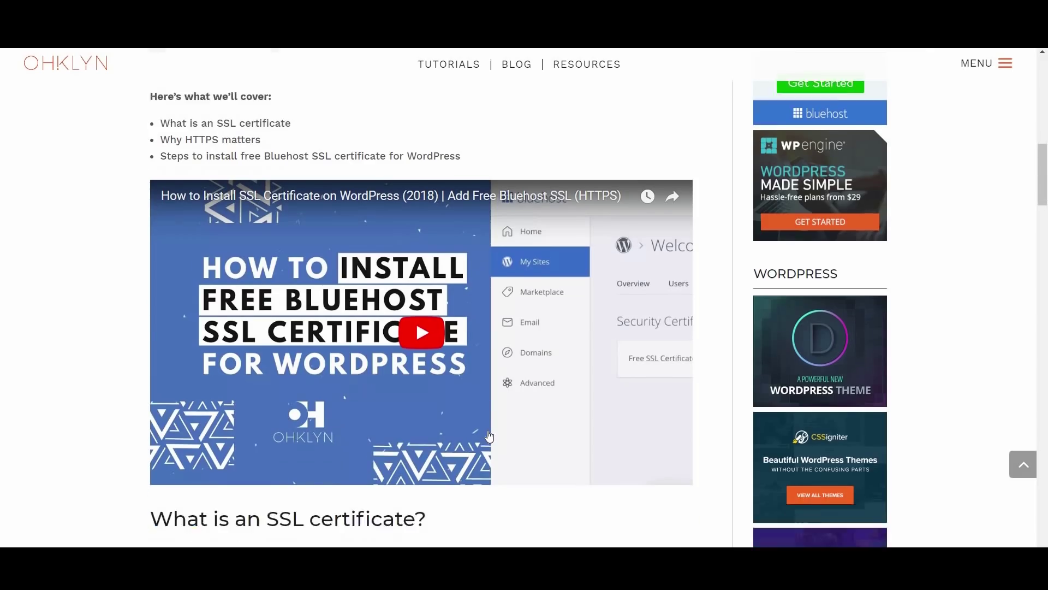
scroll(489, 436, down, 5)
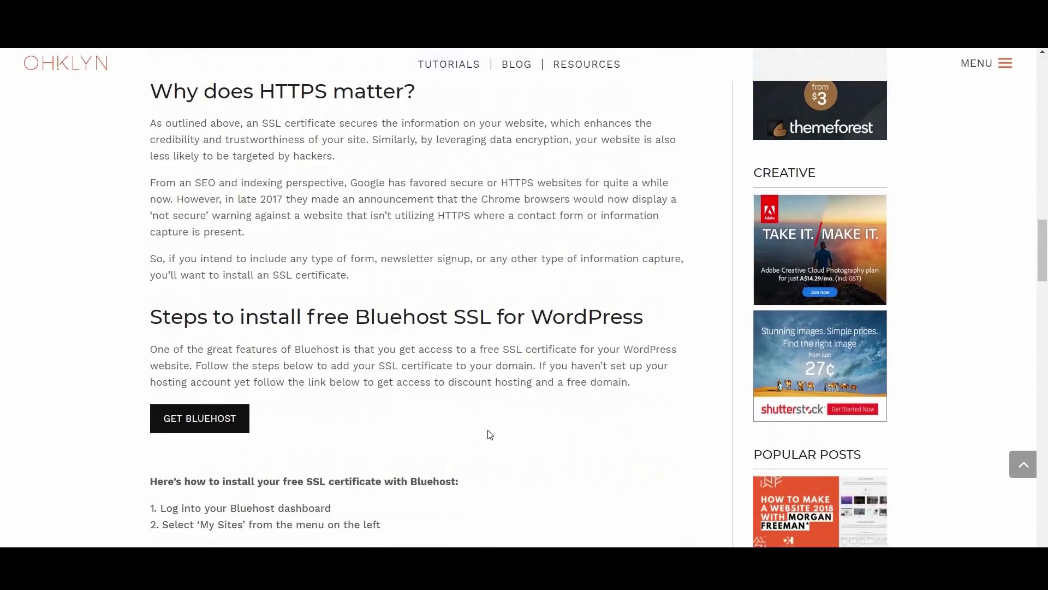
scroll(489, 436, down, 4)
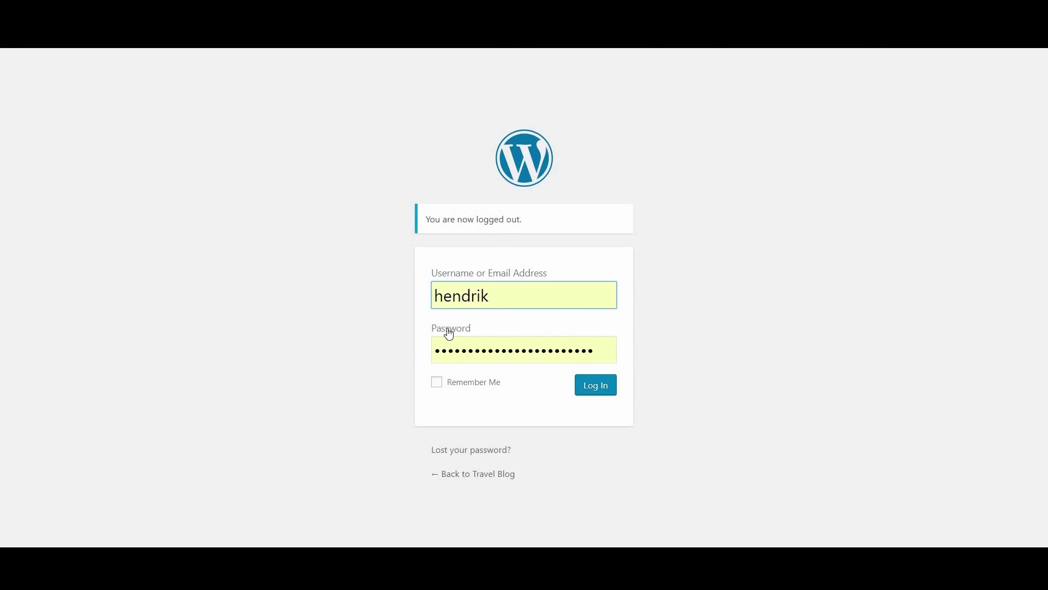
Log in to WordPress and scroll through the 'coming soon' plugin search results
click(599, 389)
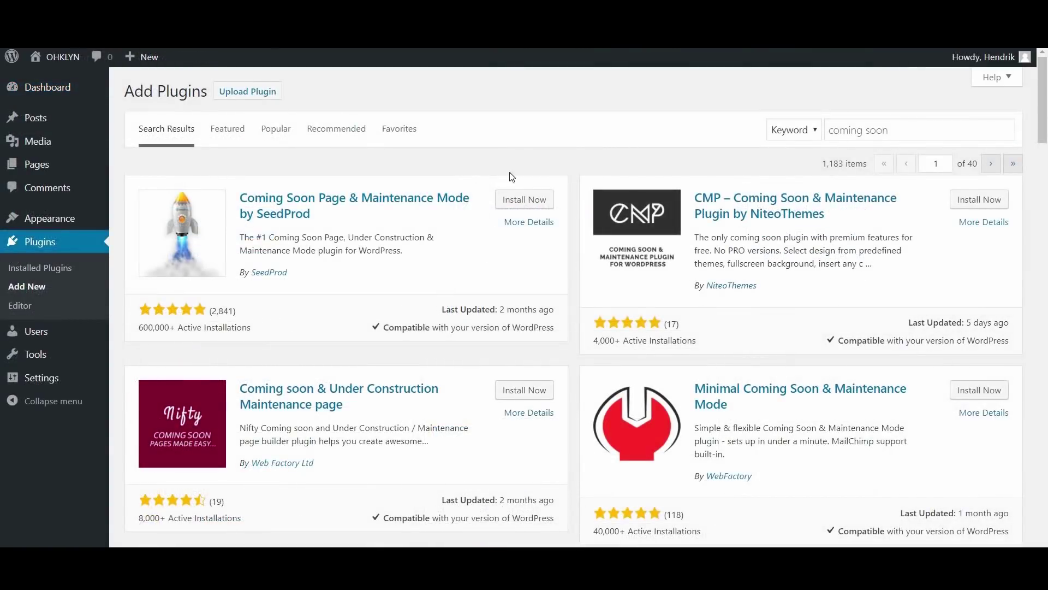
scroll(588, 355, down, 7)
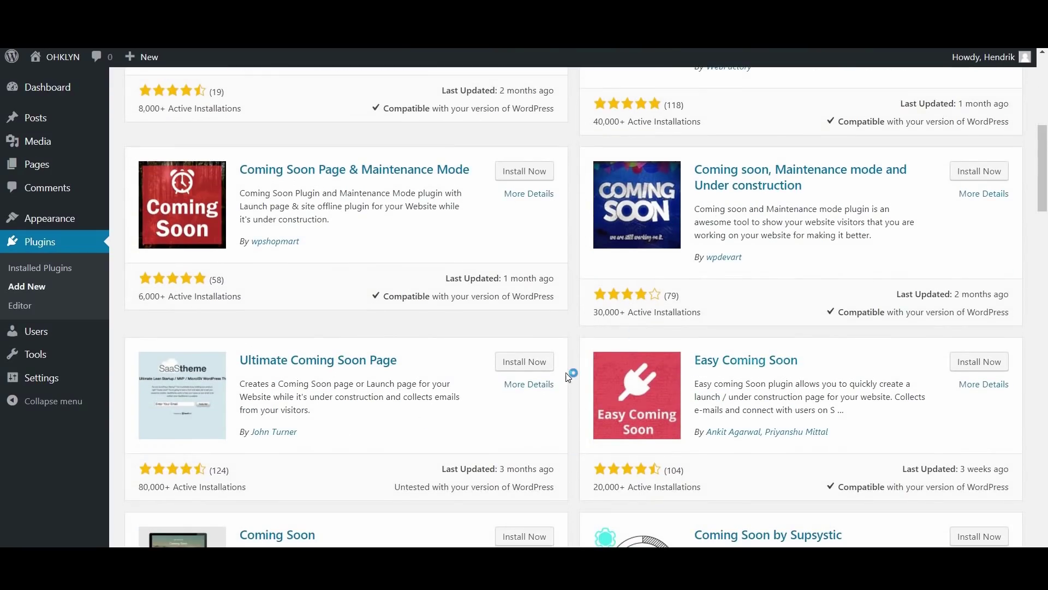
scroll(567, 383, down, 1)
scroll(567, 382, down, 6)
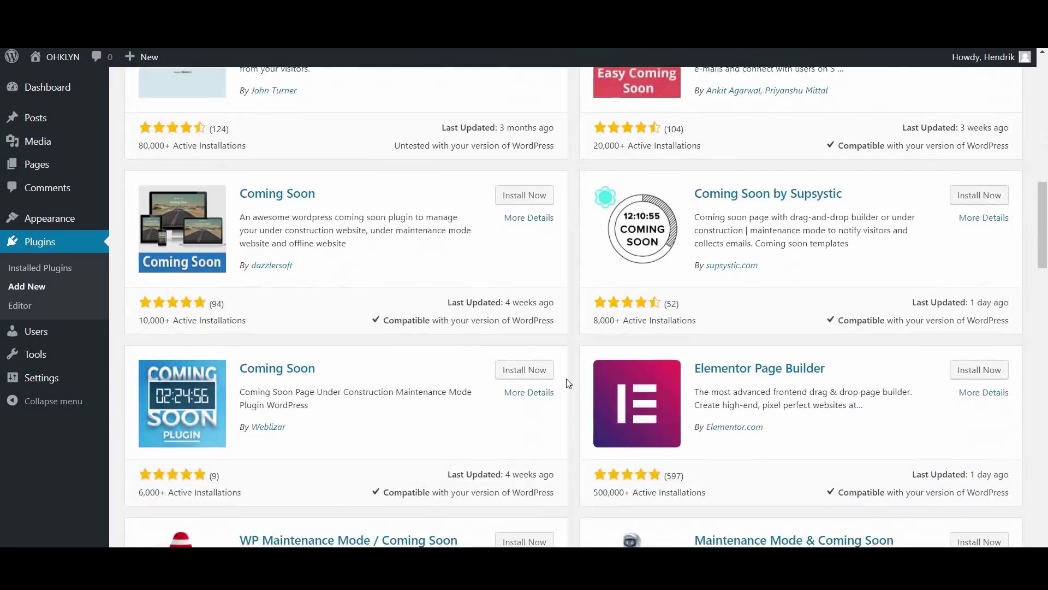
scroll(567, 382, down, 5)
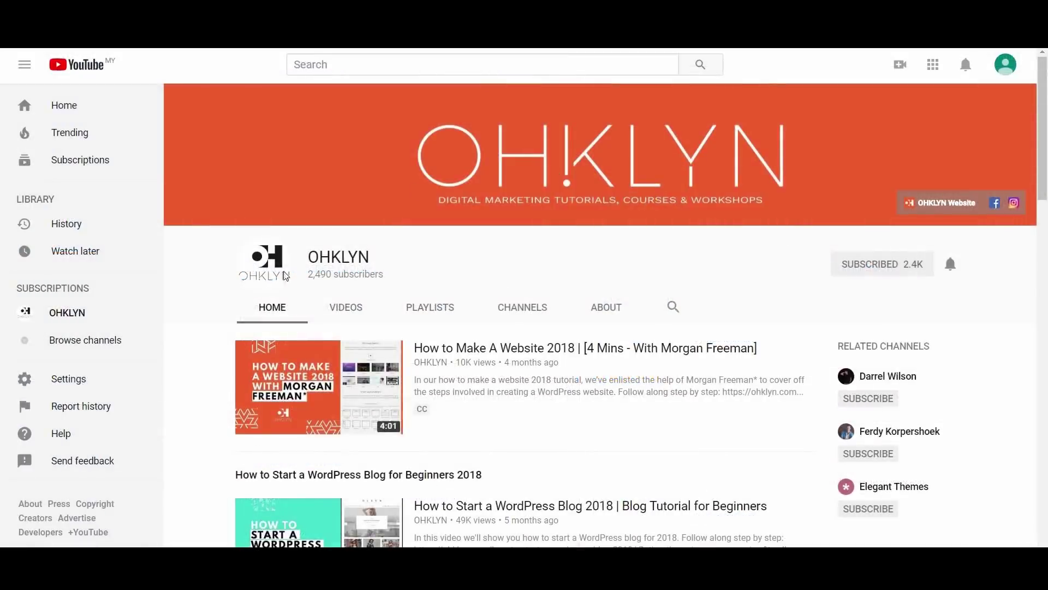
Show OHKLYN's Videos tab and scroll down through the grid of uploaded videos
click(340, 310)
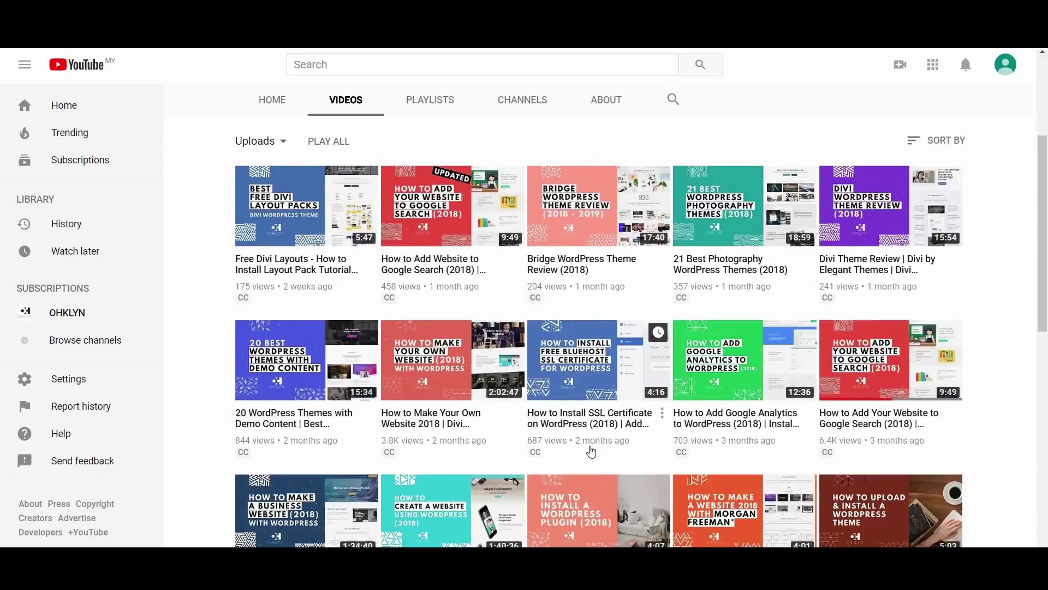
scroll(589, 449, down, 3)
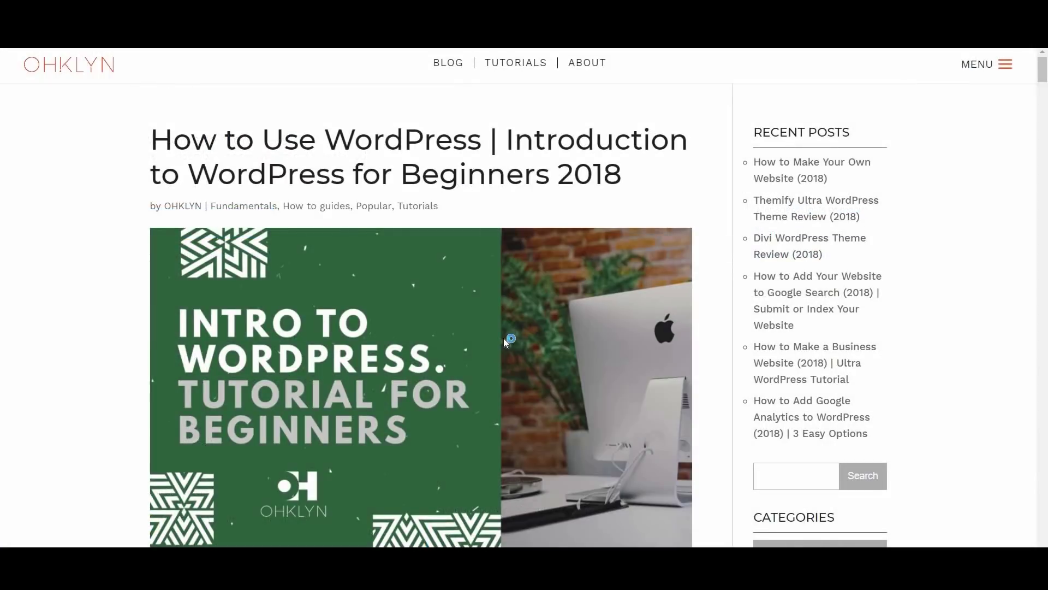
Scroll through the How to Use WordPress article's Bluehost and WP Engine getting-started sections
scroll(503, 343, down, 8)
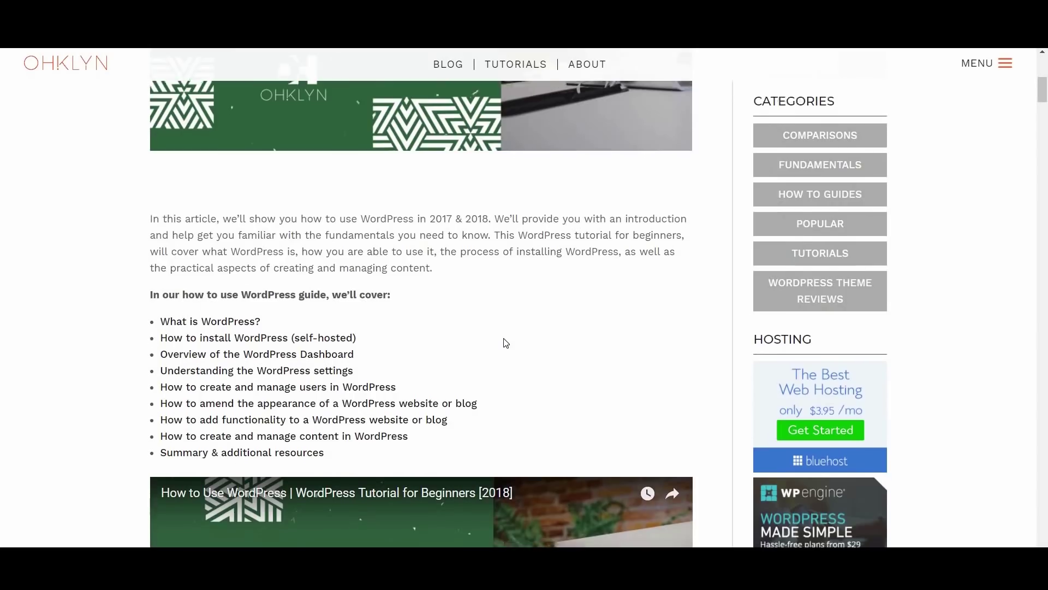
scroll(504, 342, down, 6)
scroll(503, 342, down, 4)
scroll(503, 342, down, 7)
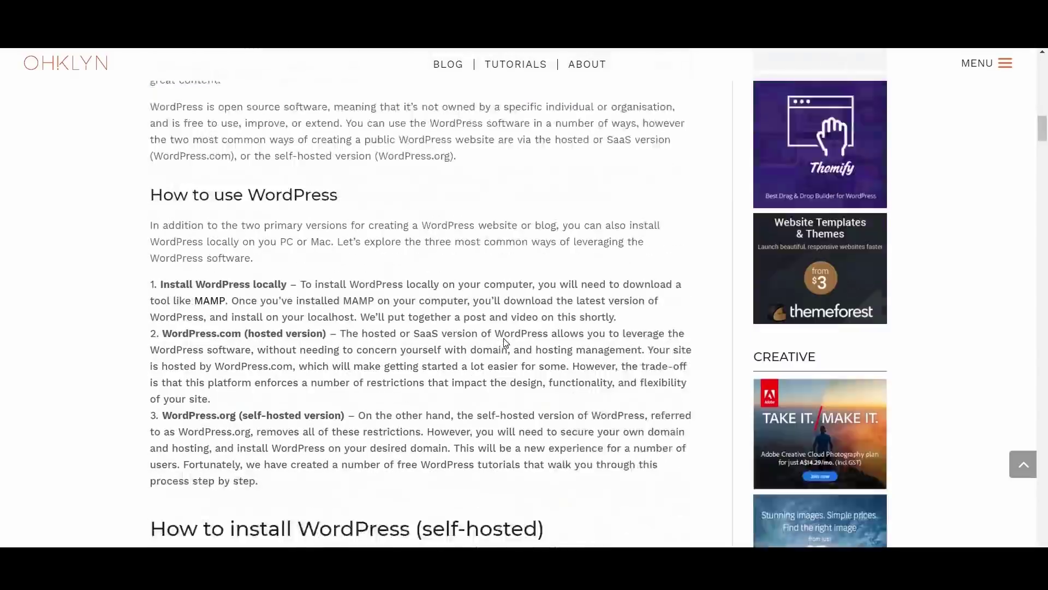
scroll(504, 339, down, 8)
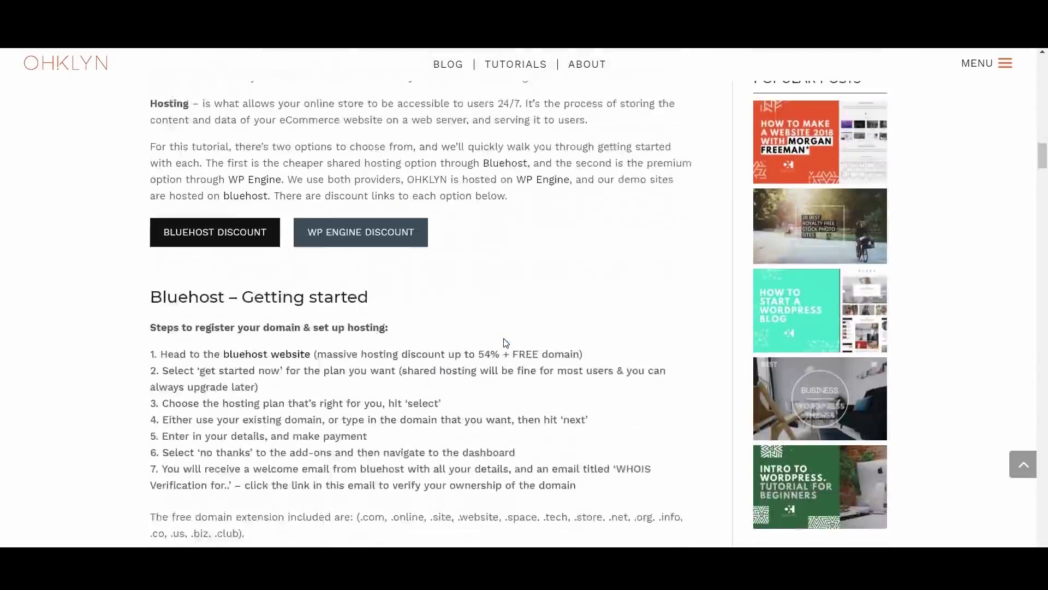
scroll(503, 338, down, 10)
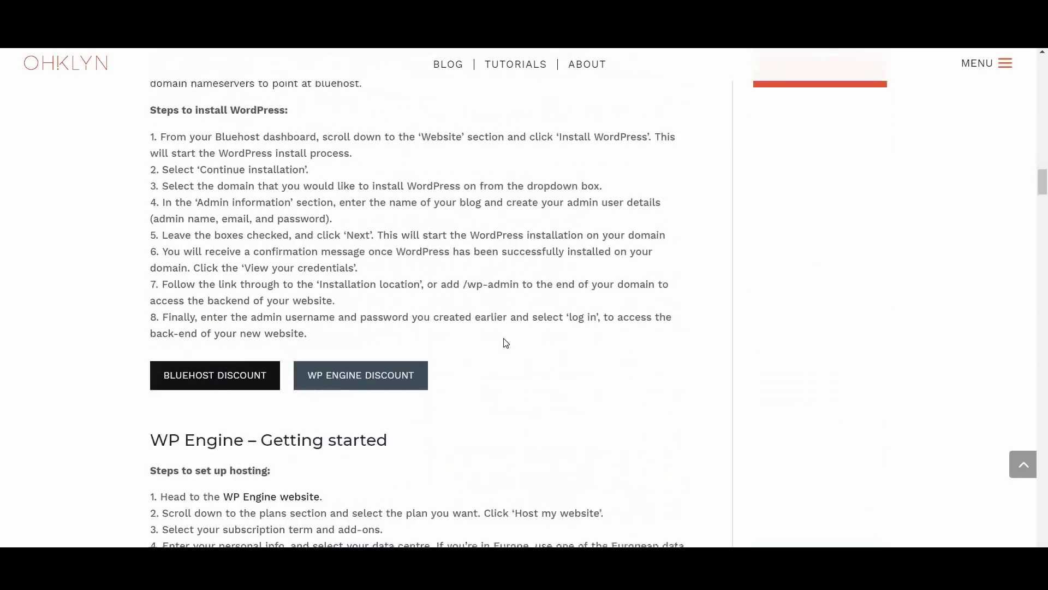
scroll(506, 343, down, 5)
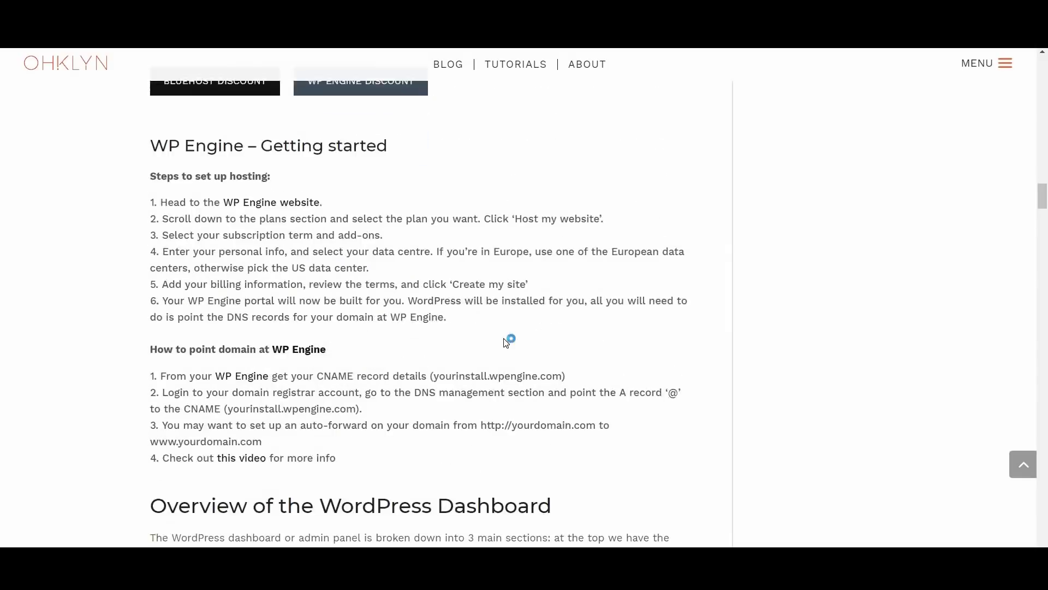
scroll(506, 343, down, 8)
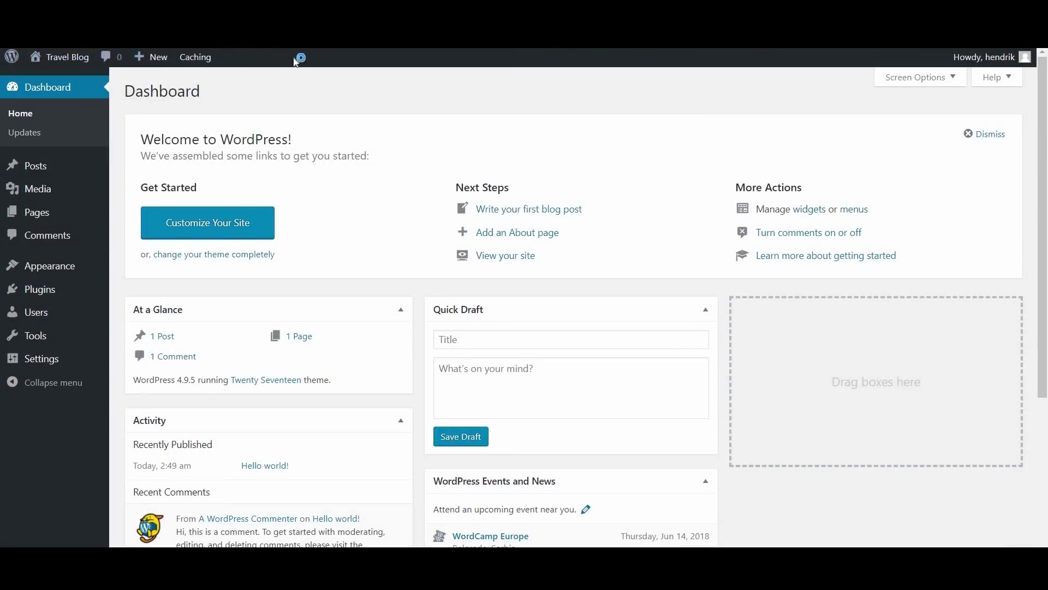
Go from the Travel Blog front end to the Dashboard, then to Appearance > Themes
click(65, 62)
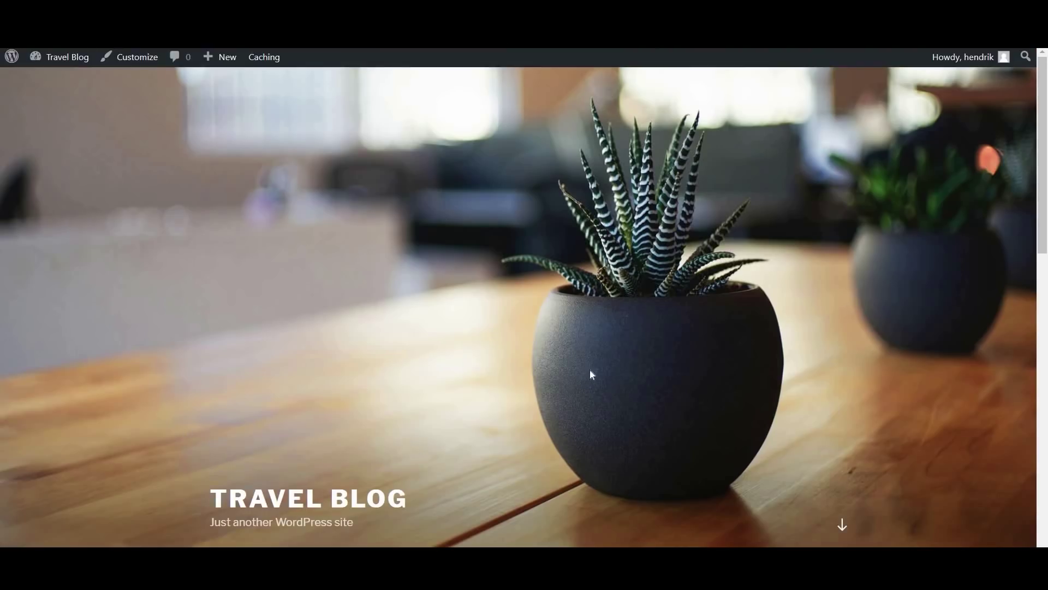
click(58, 58)
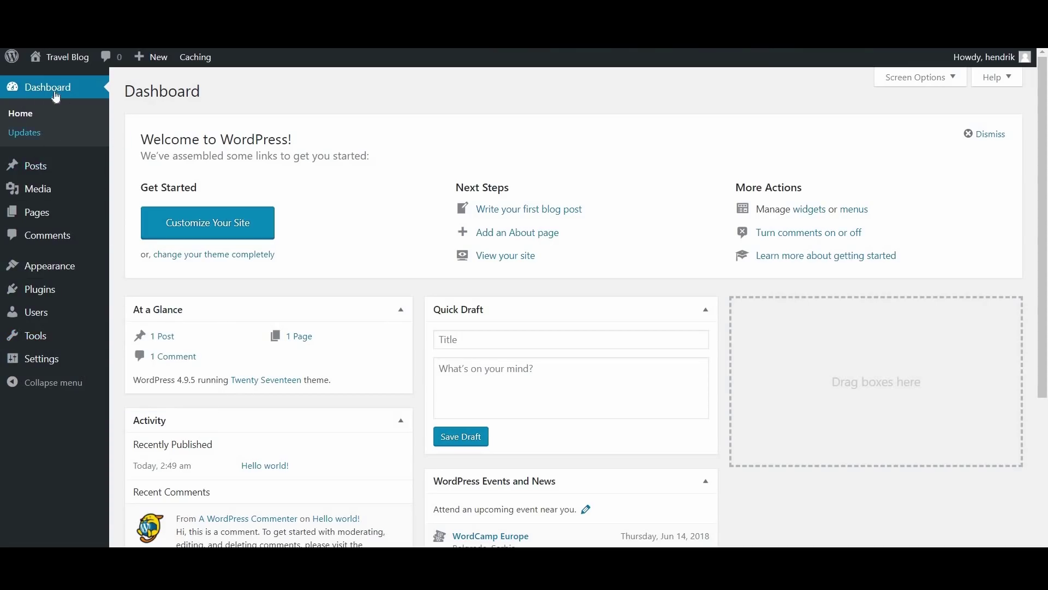
click(82, 112)
mouse_move(61, 163)
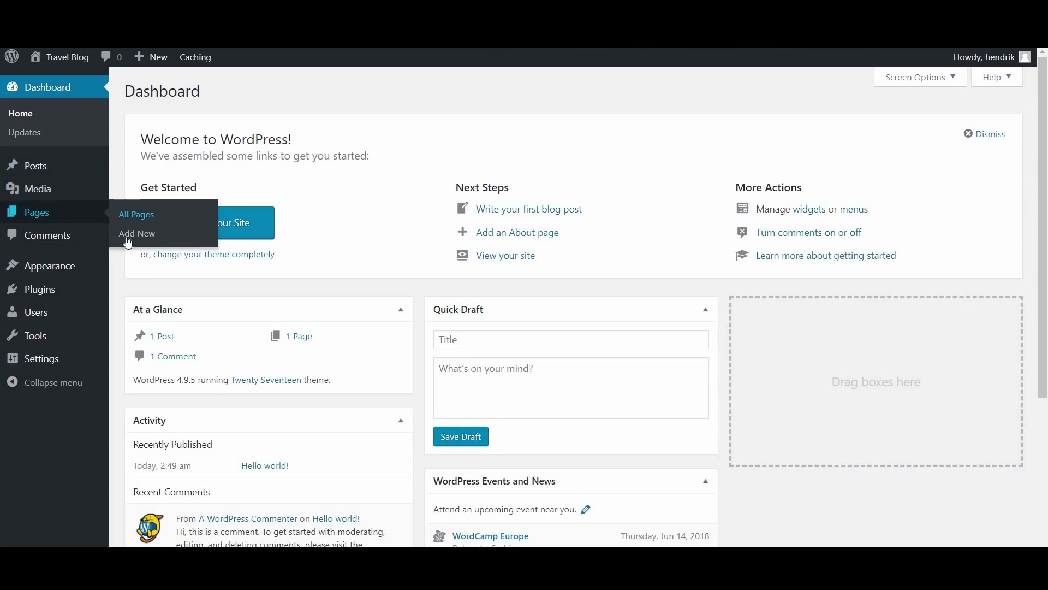
mouse_move(96, 189)
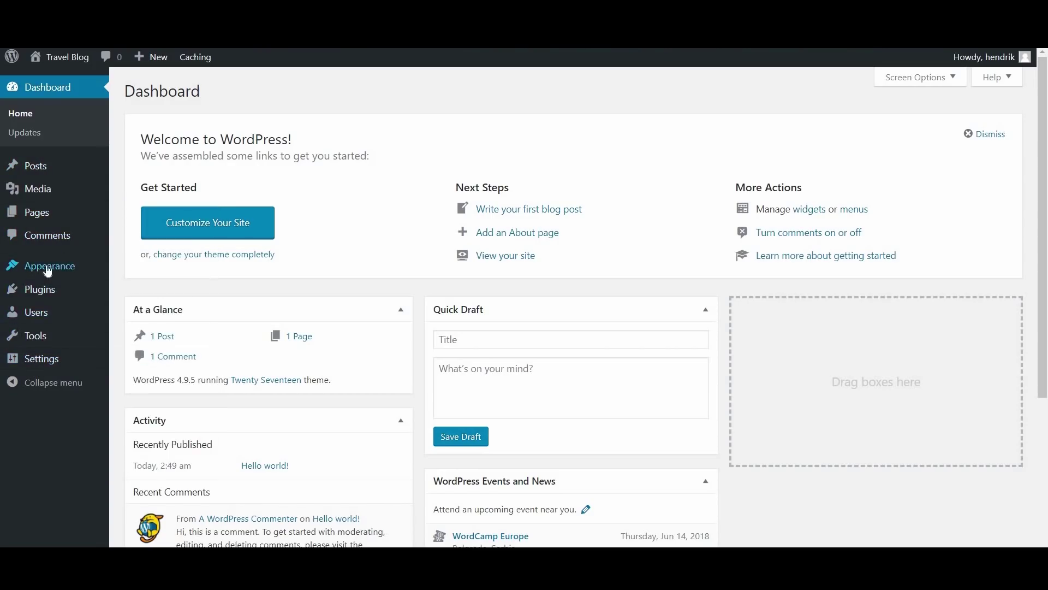
mouse_move(63, 274)
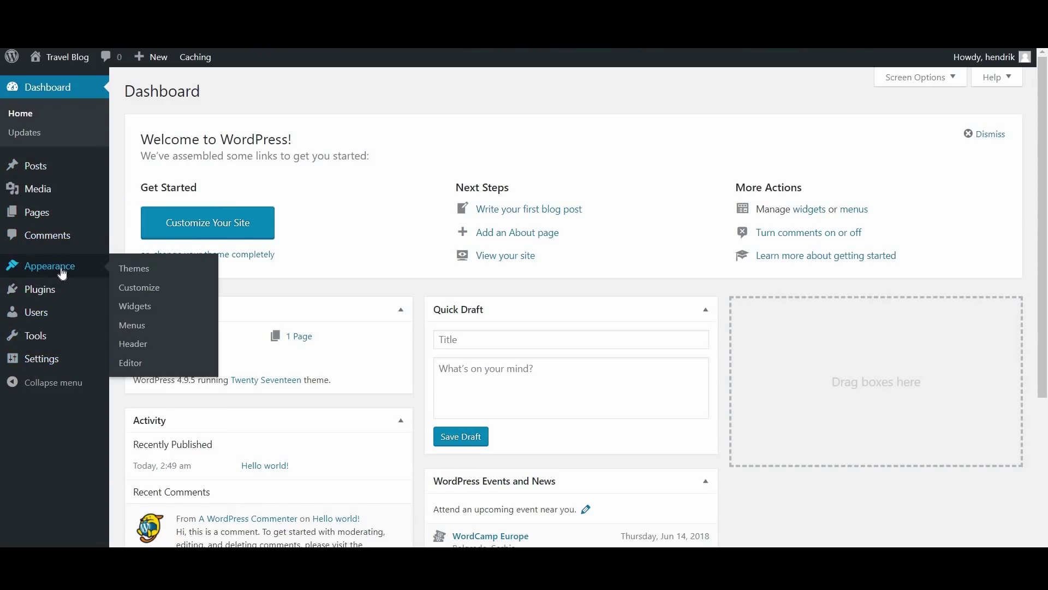
click(140, 276)
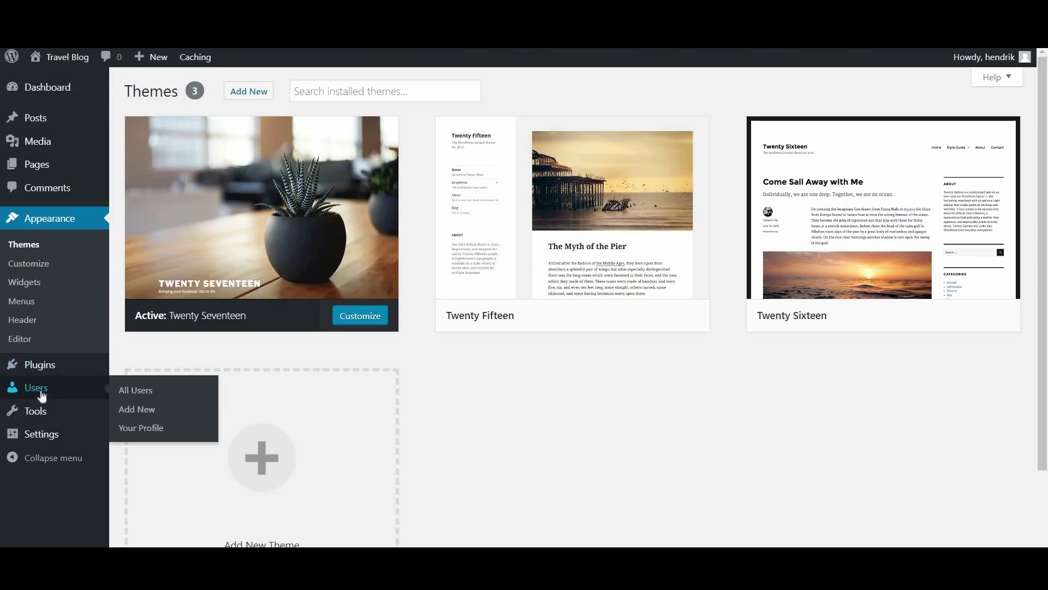
mouse_move(47, 441)
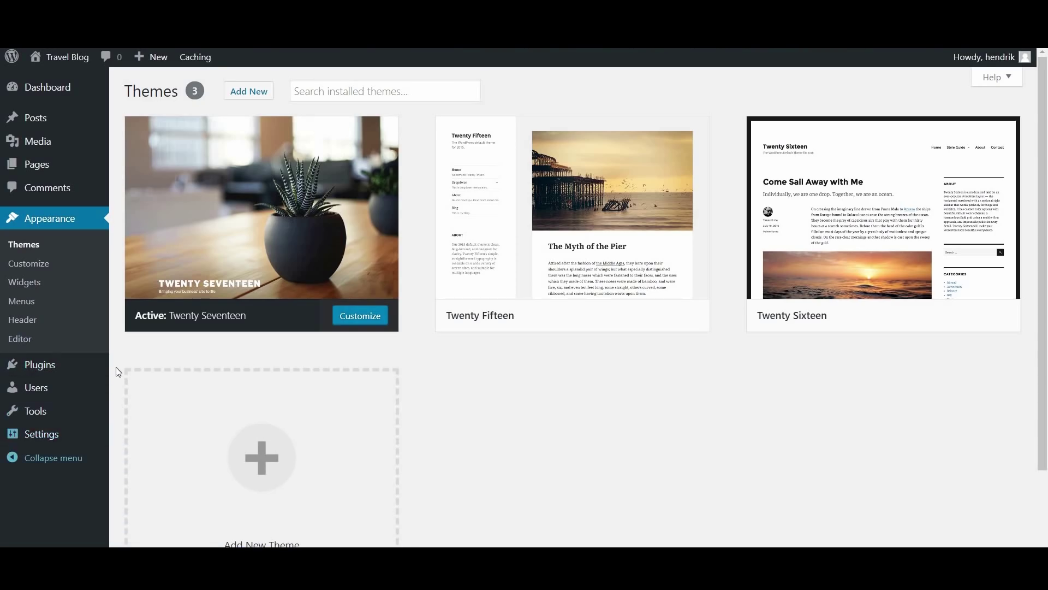
click(126, 418)
mouse_move(65, 435)
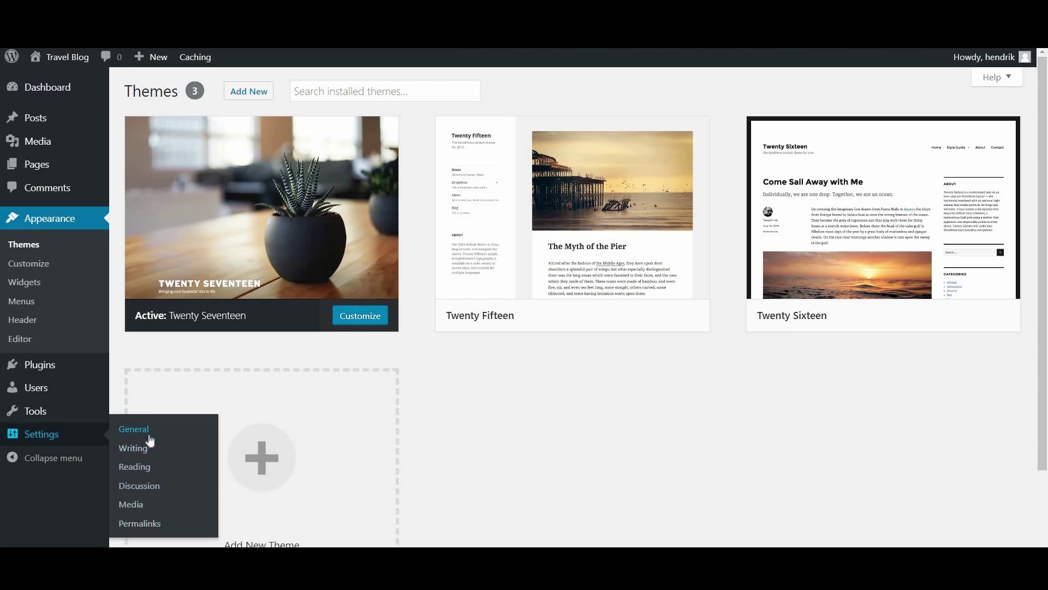
Switch the permalink structure from Day and name to Post name and save
click(148, 525)
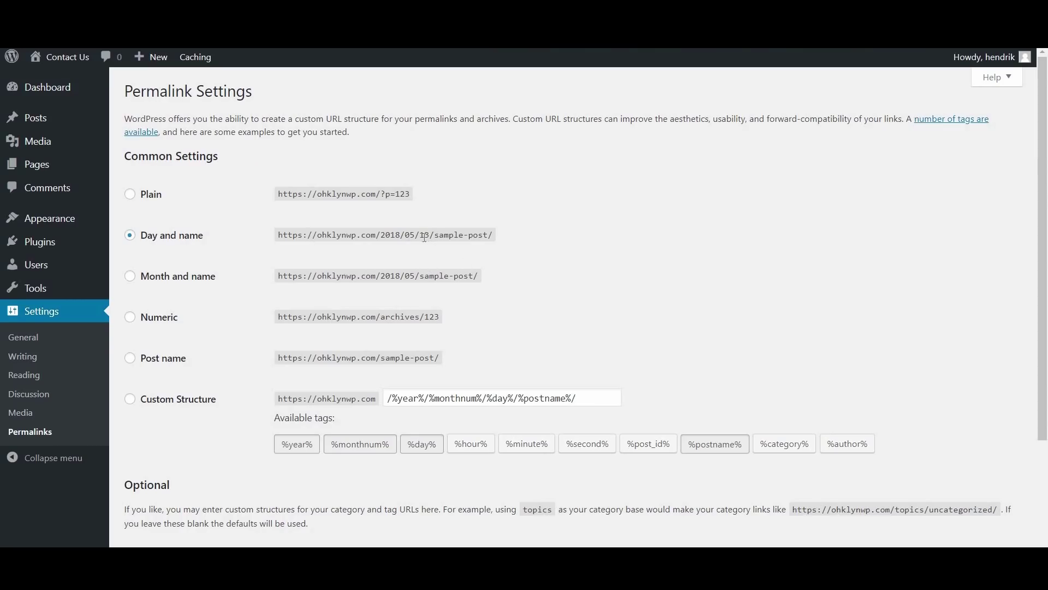
triple_click(508, 243)
click(525, 240)
click(173, 361)
scroll(374, 303, down, 1)
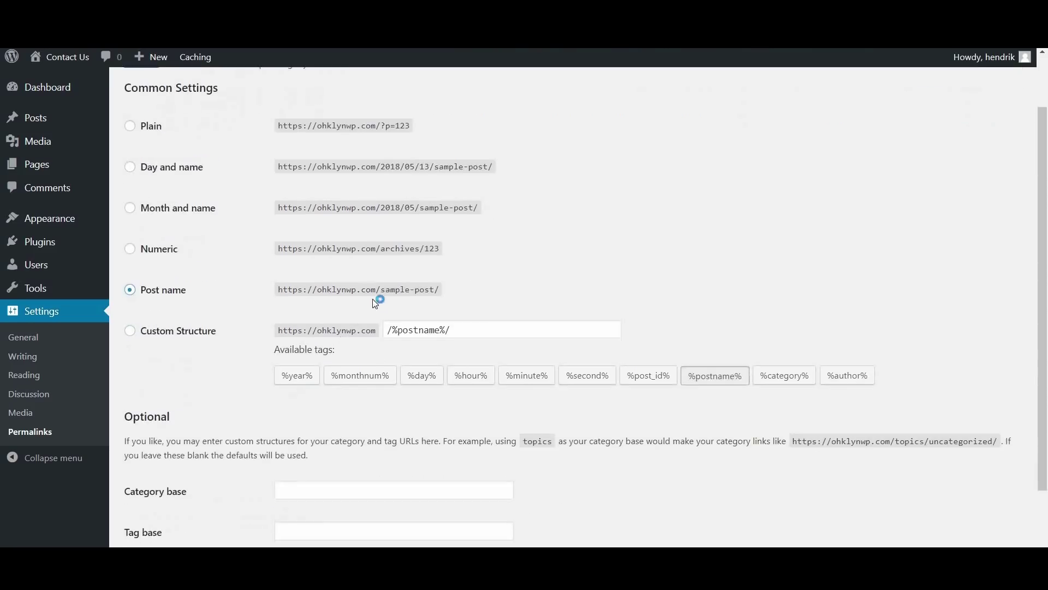
drag(404, 290, 443, 293)
click(504, 301)
scroll(303, 379, down, 1)
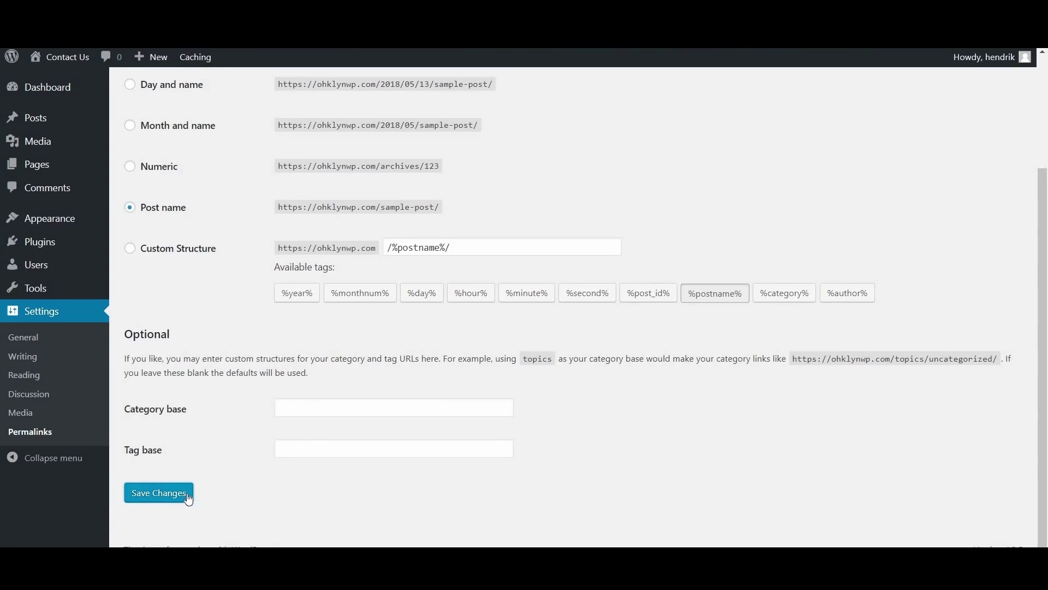
click(188, 494)
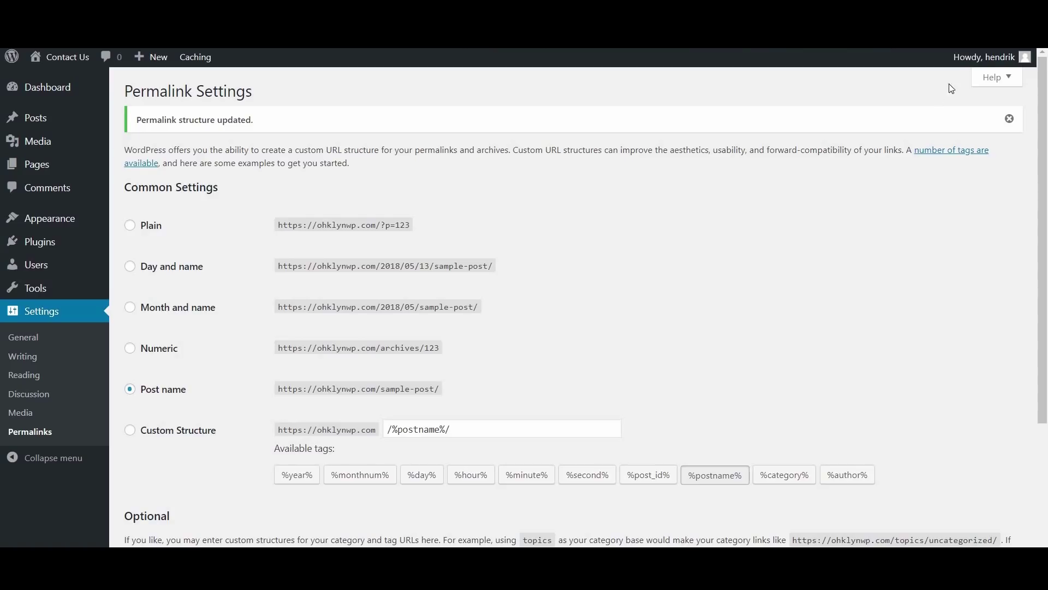
Open and then close the Permalink Settings help panel
click(996, 77)
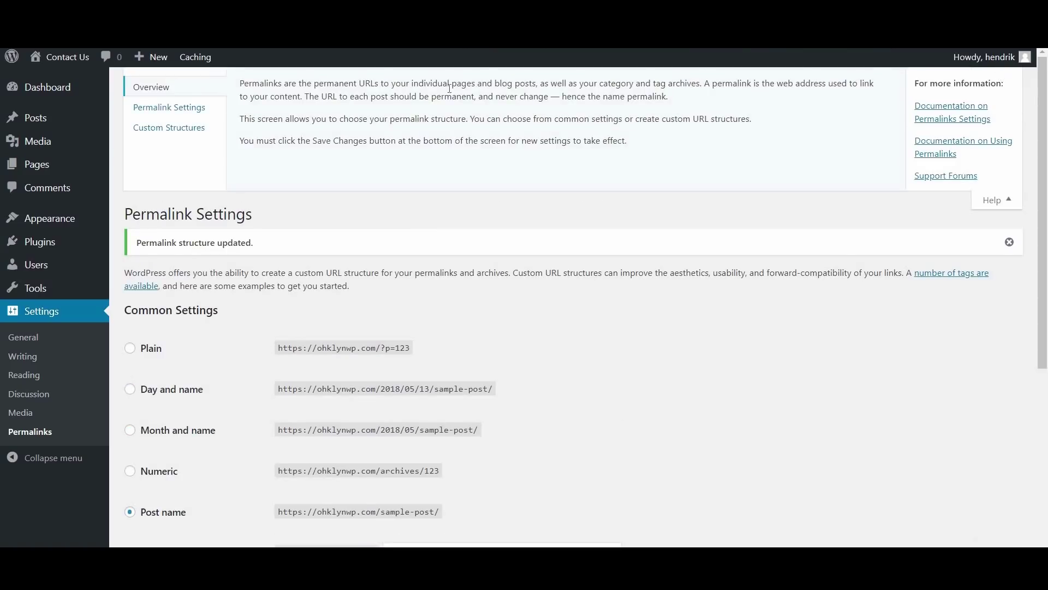
click(1003, 200)
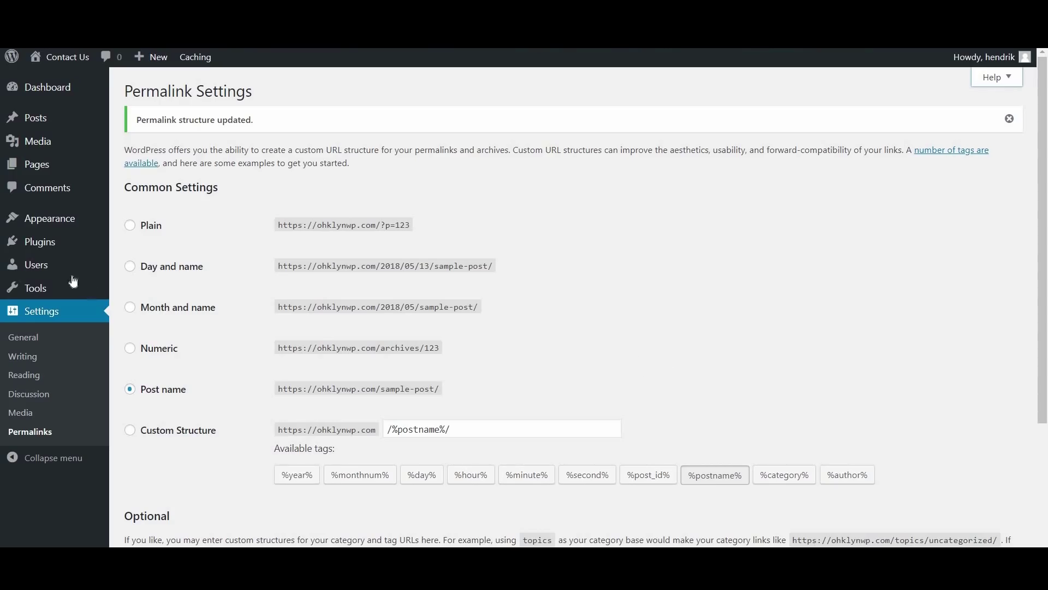
mouse_move(41, 268)
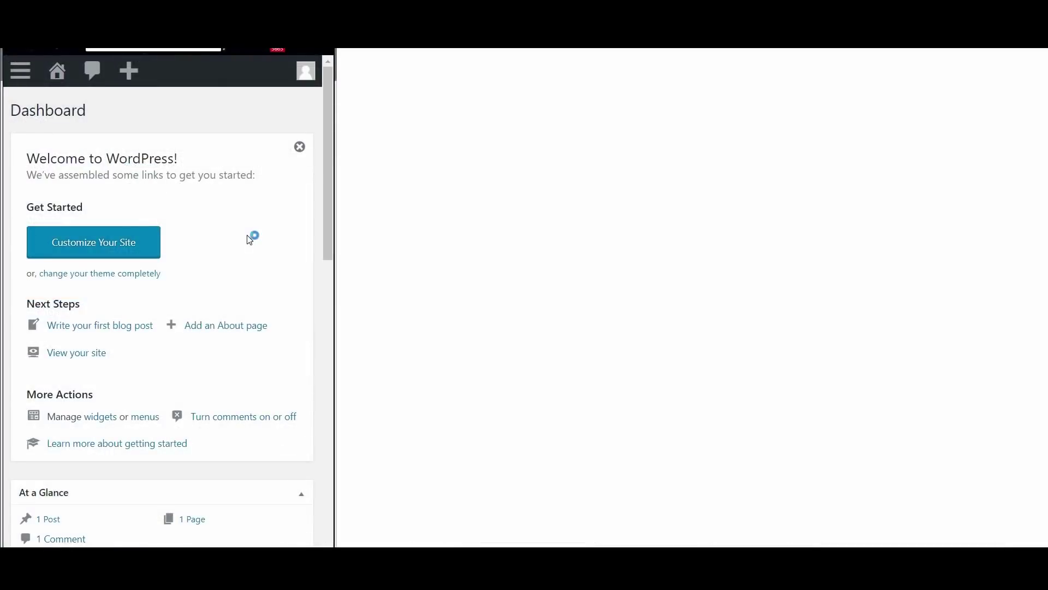
On the Dashboard, toggle the mobile admin menu open and closed, then open the account menu
click(21, 75)
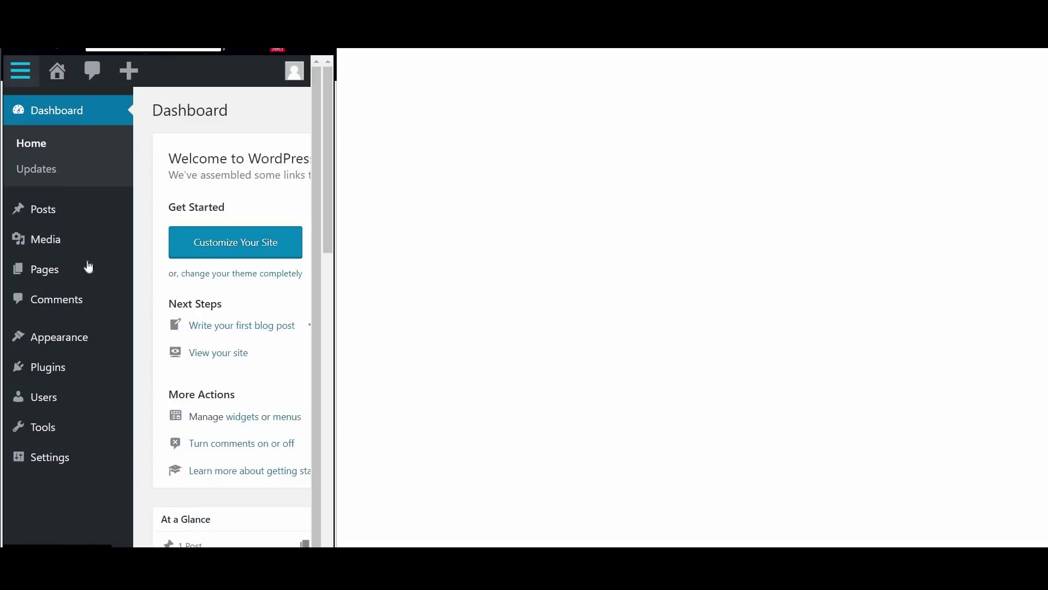
click(22, 79)
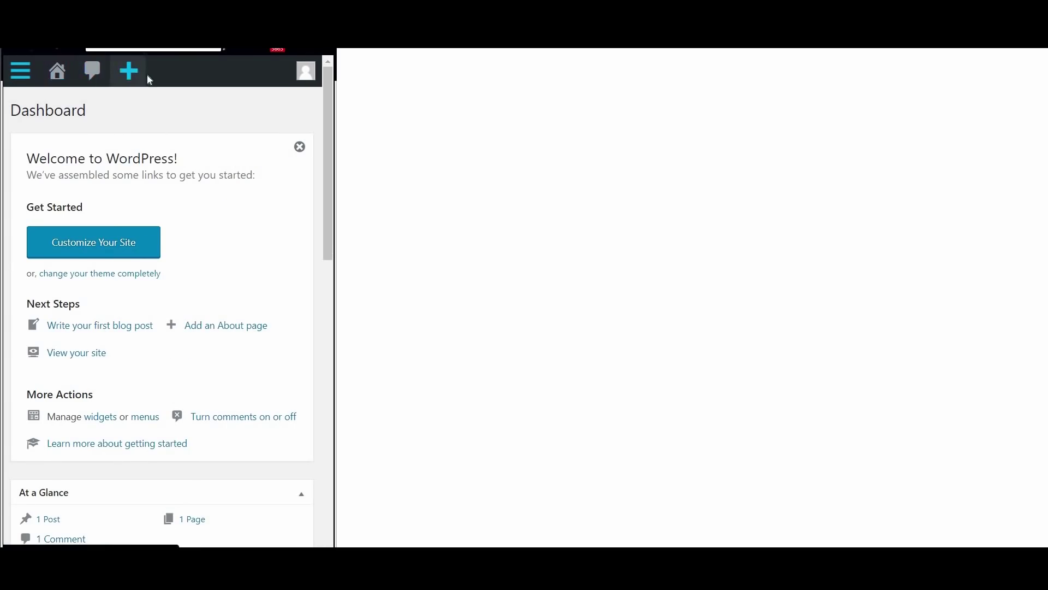
click(305, 72)
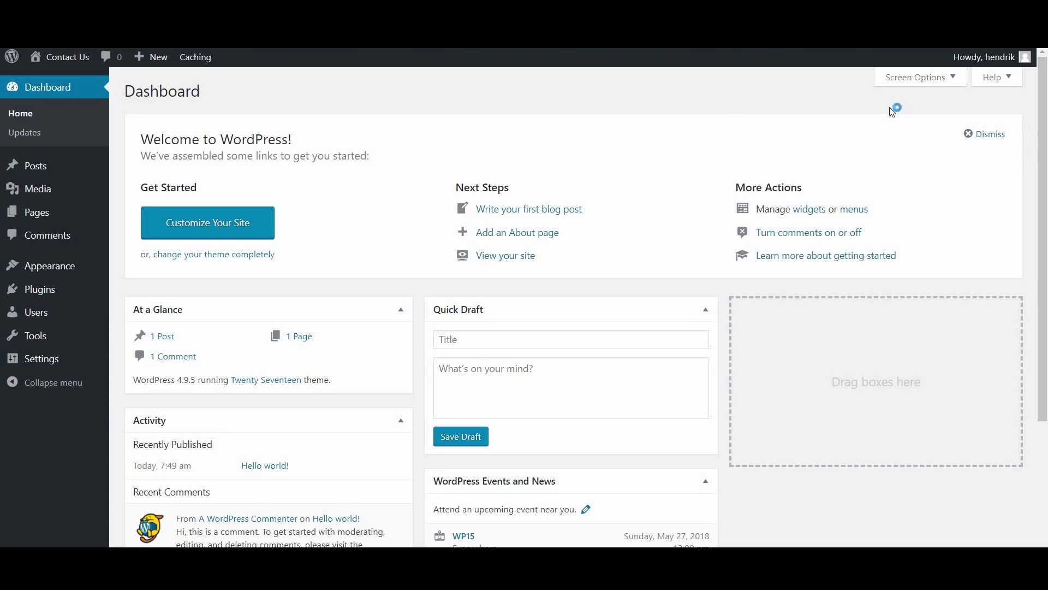
click(949, 82)
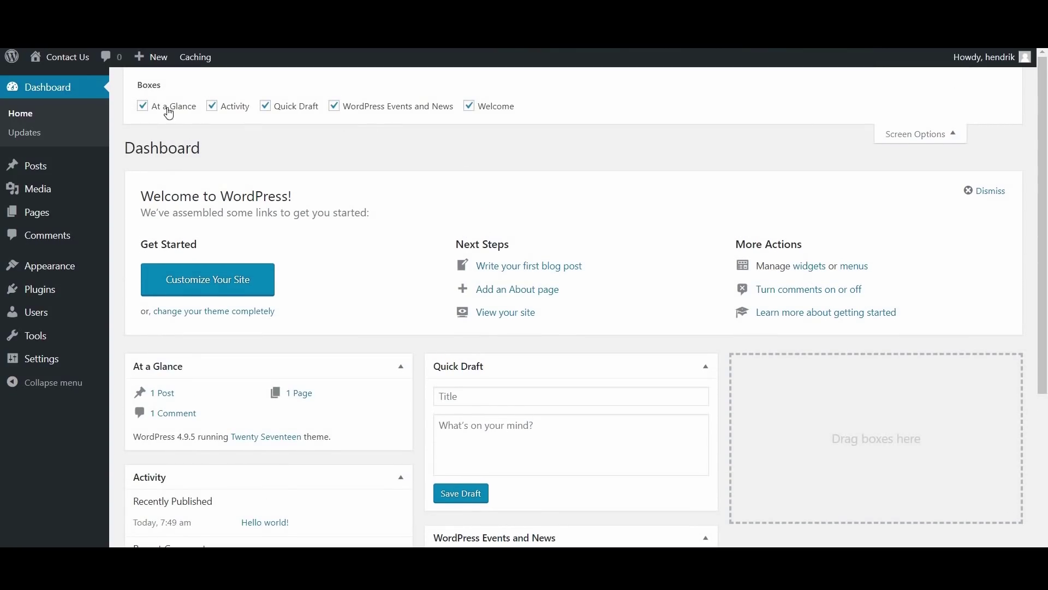
click(469, 106)
click(470, 107)
click(266, 107)
click(265, 107)
click(916, 136)
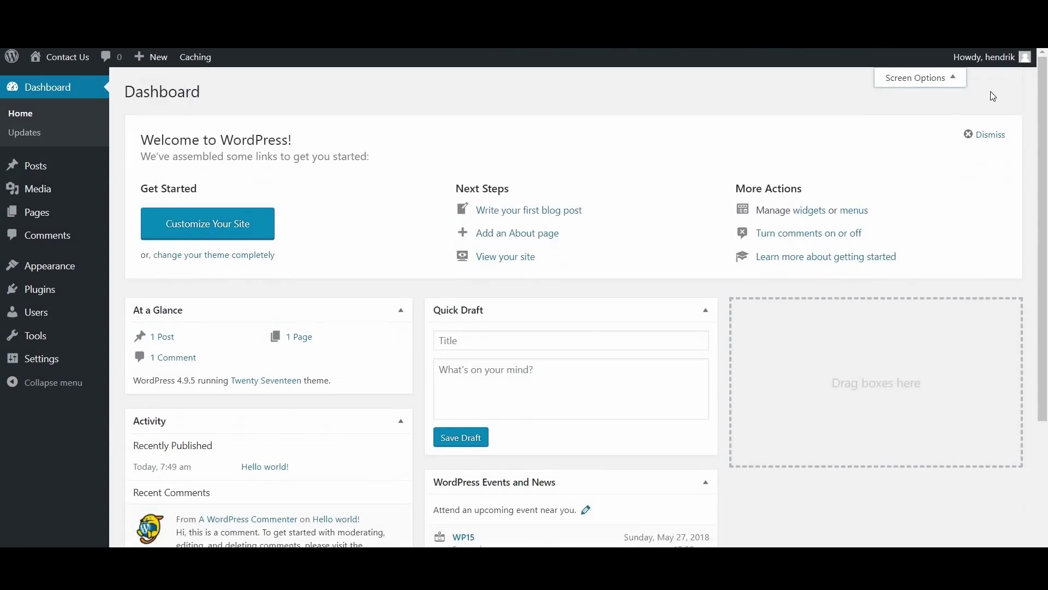
click(994, 77)
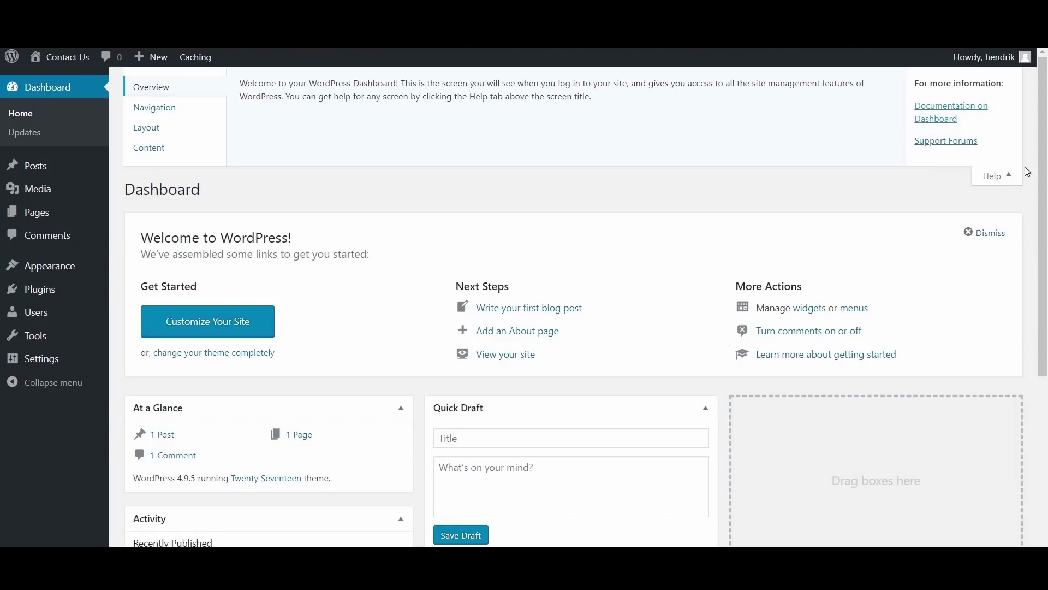
click(1001, 178)
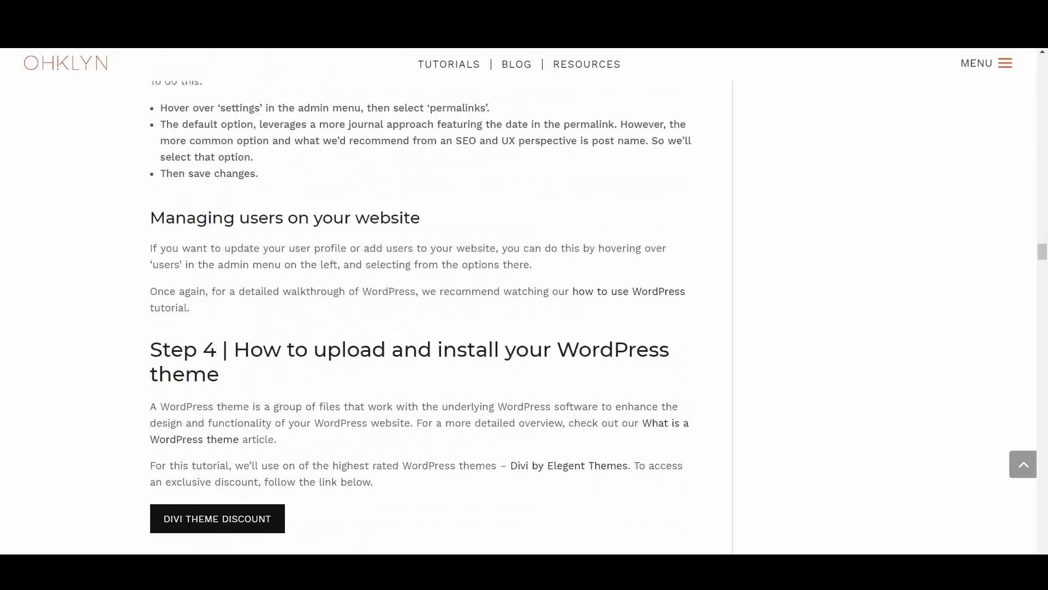
Scroll to the end of the choosing-a-theme article and through OHKLYN's theme review posts
scroll(492, 273, down, 3)
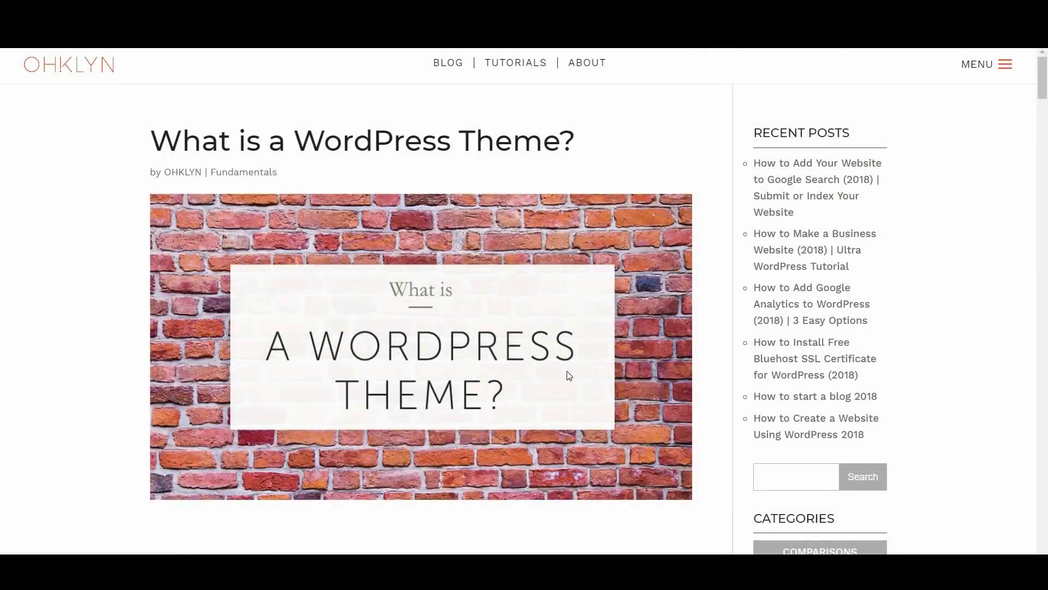
scroll(597, 338, down, 8)
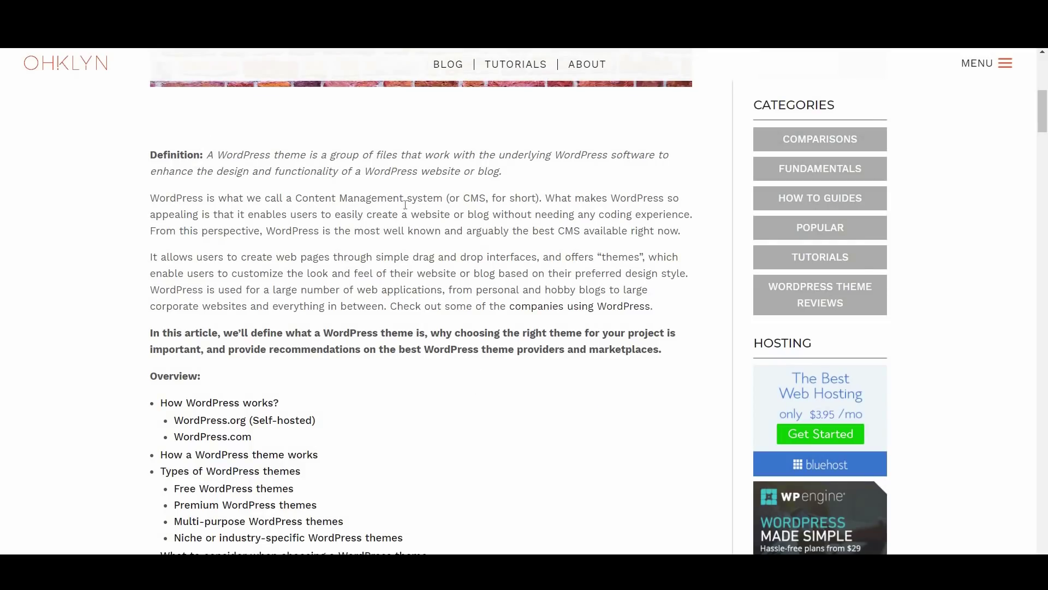
scroll(503, 337, down, 4)
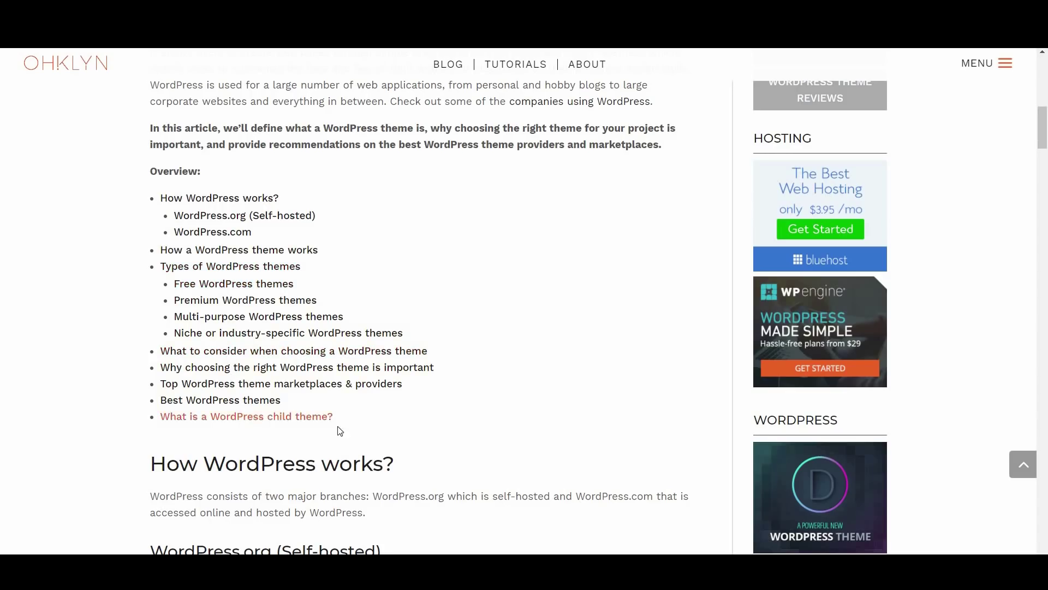
scroll(525, 450, down, 3)
scroll(524, 442, down, 3)
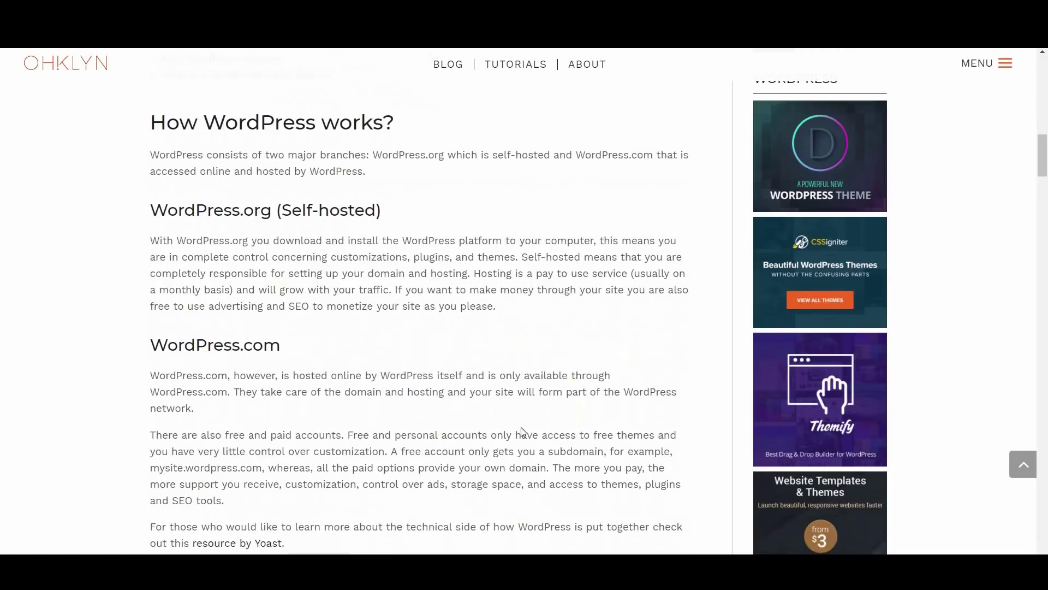
scroll(521, 427, down, 5)
scroll(520, 427, down, 4)
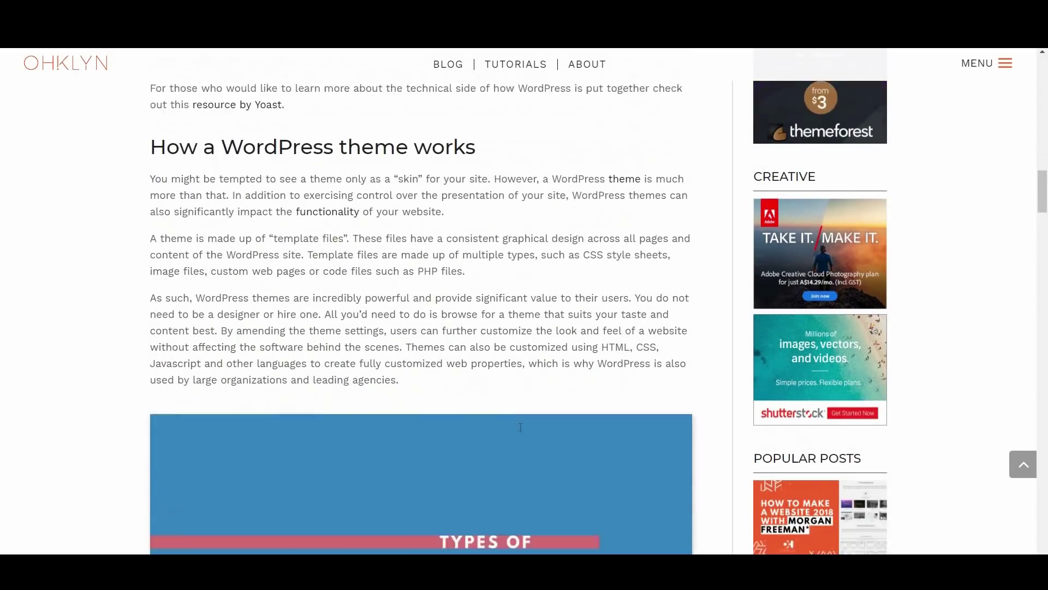
scroll(520, 430, down, 5)
scroll(520, 432, down, 5)
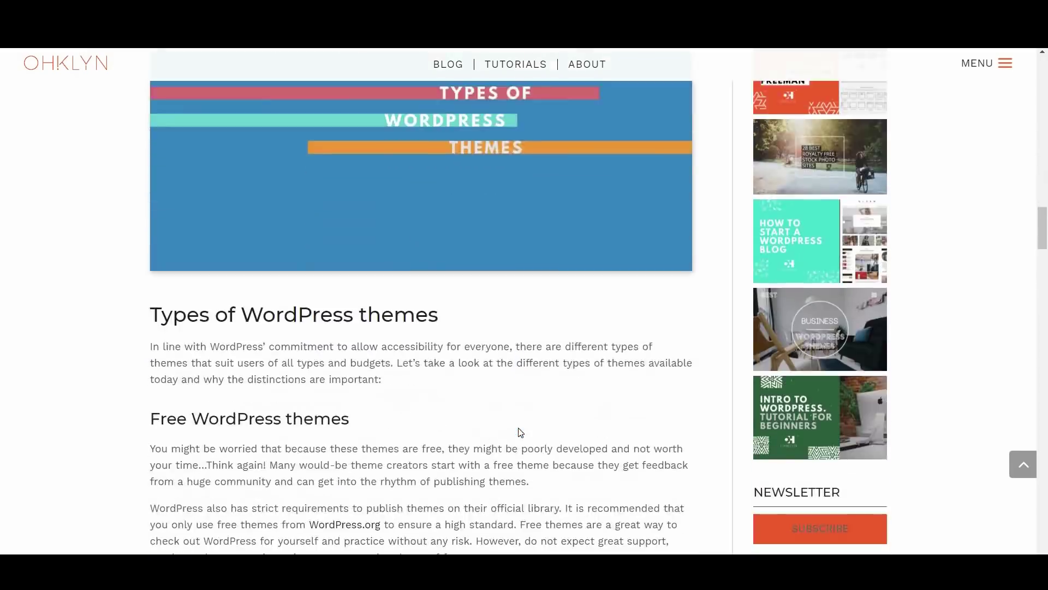
scroll(513, 424, down, 10)
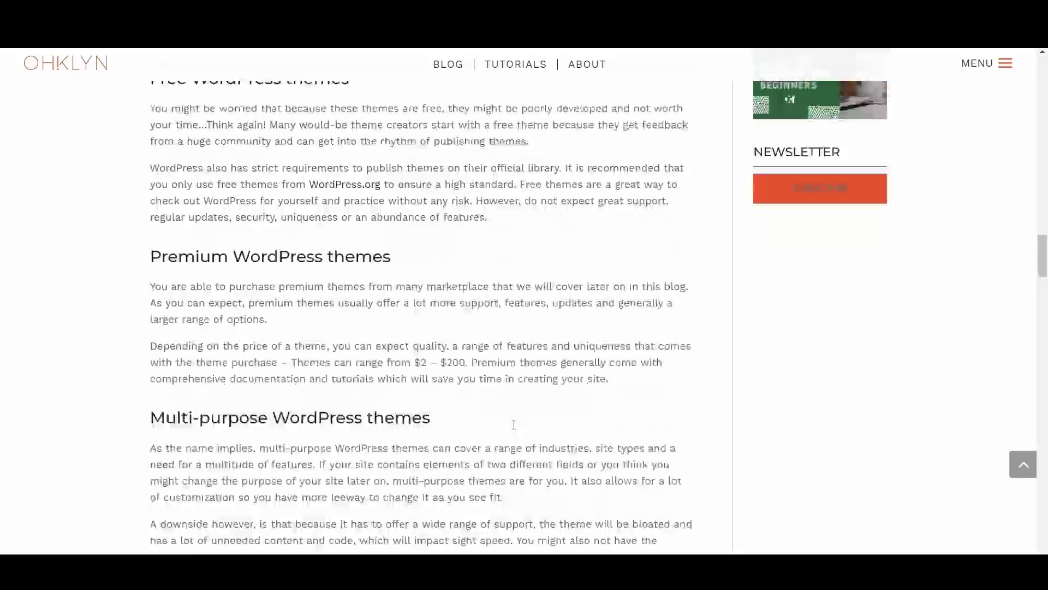
scroll(509, 424, down, 4)
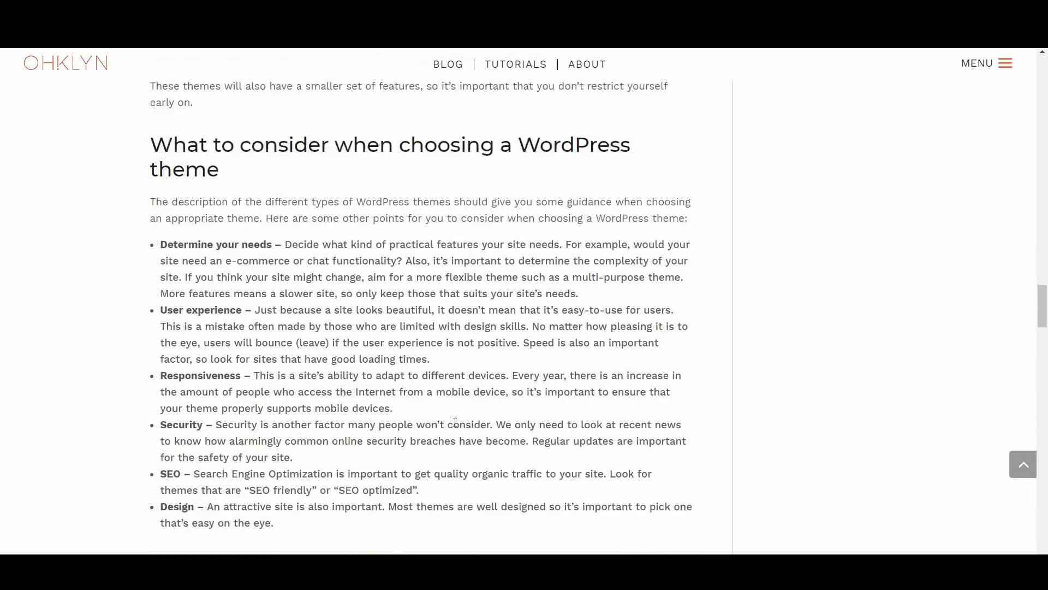
scroll(455, 422, down, 8)
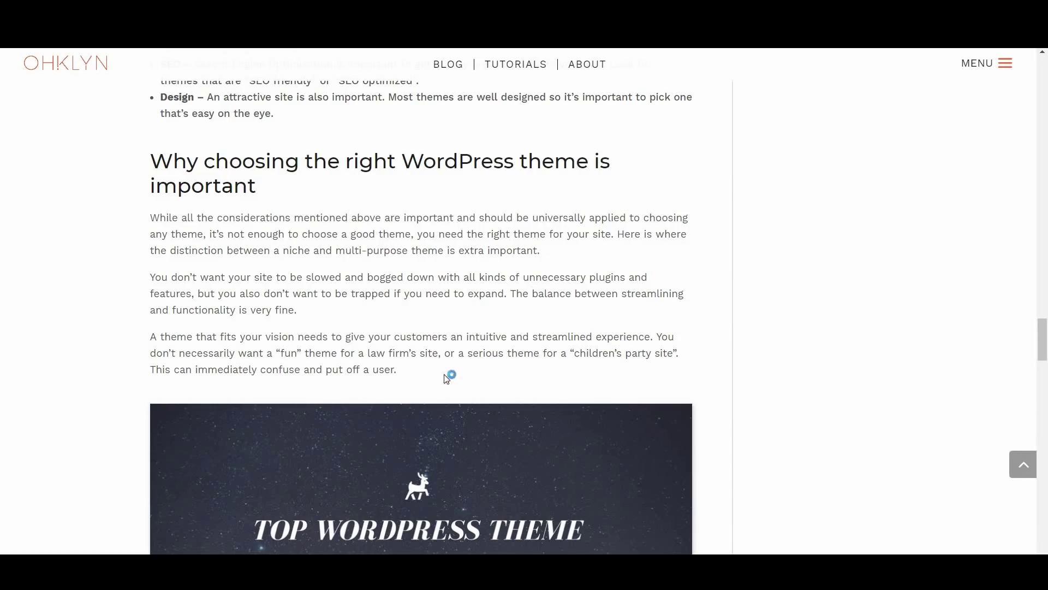
scroll(446, 378, down, 5)
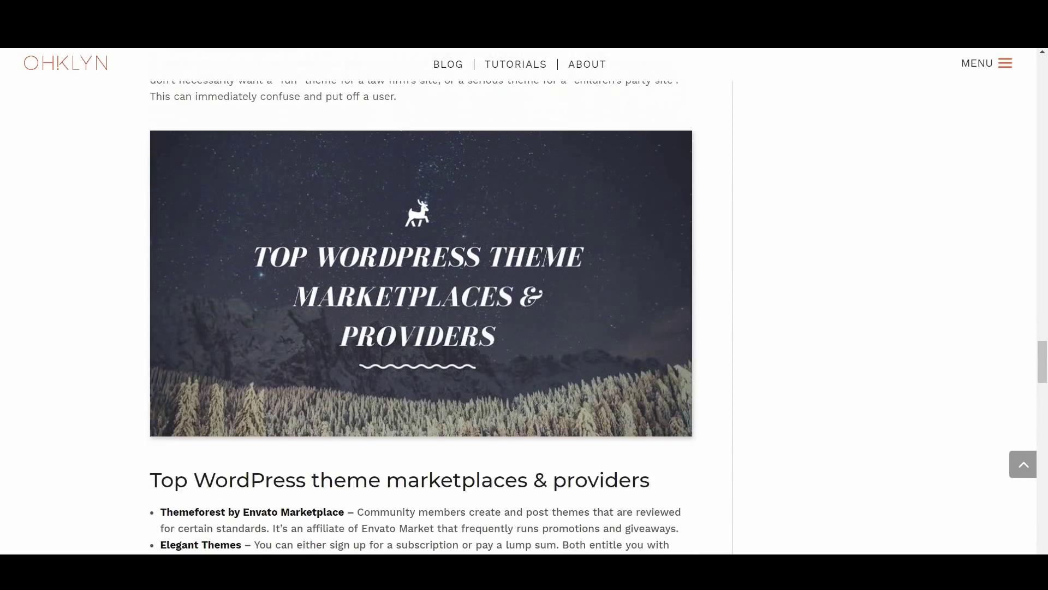
scroll(491, 341, down, 6)
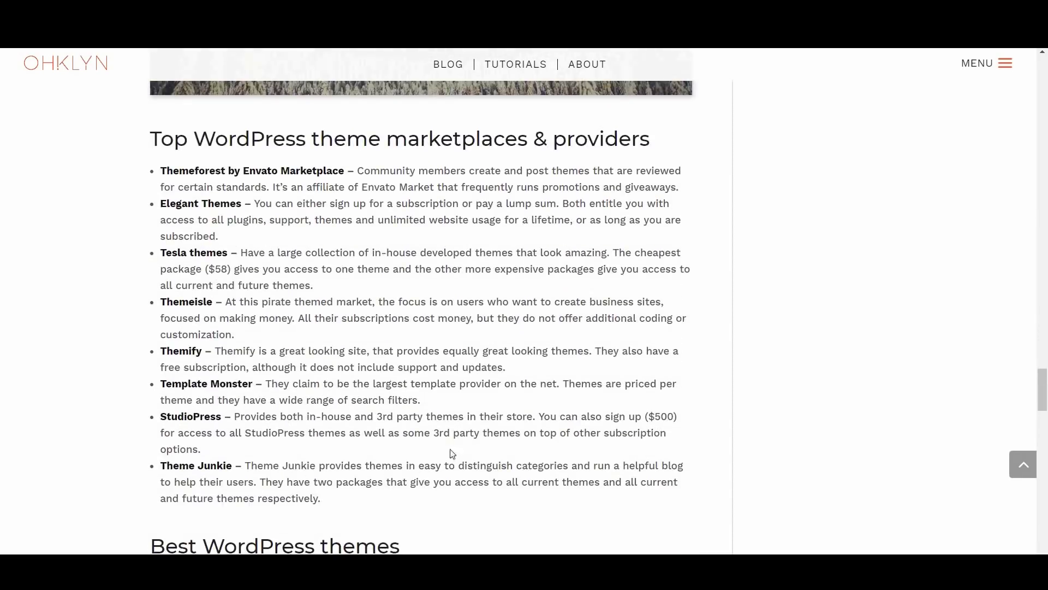
scroll(494, 385, down, 6)
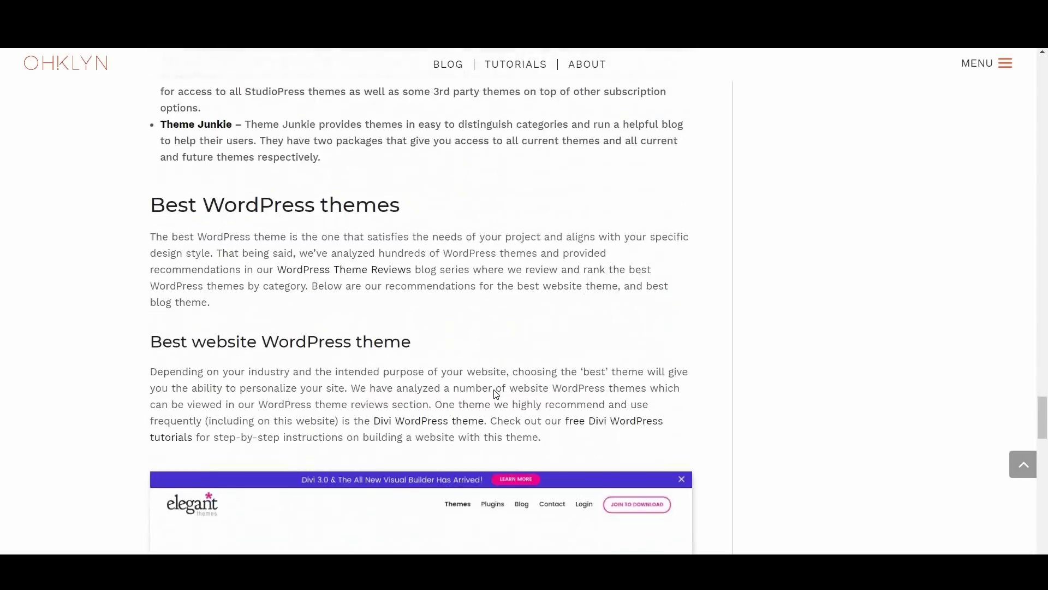
scroll(522, 367, down, 1)
scroll(523, 367, down, 10)
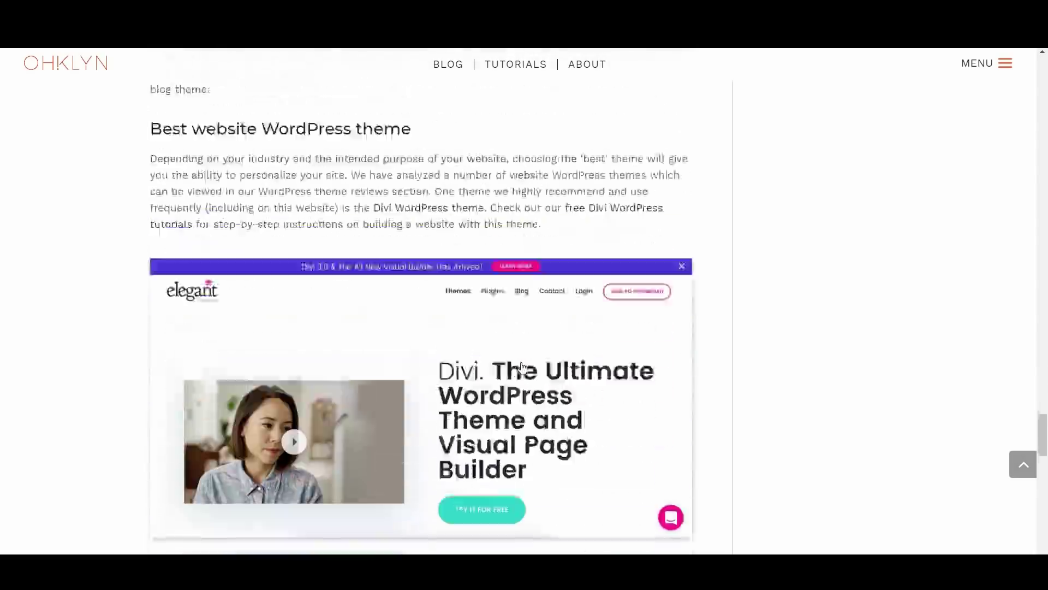
scroll(523, 367, down, 8)
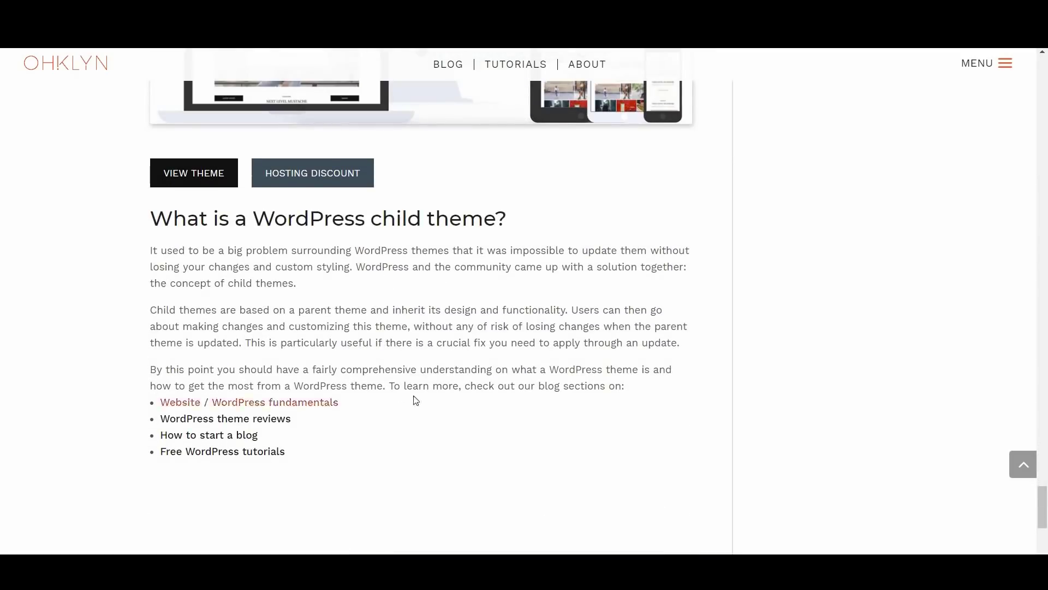
scroll(419, 391, down, 3)
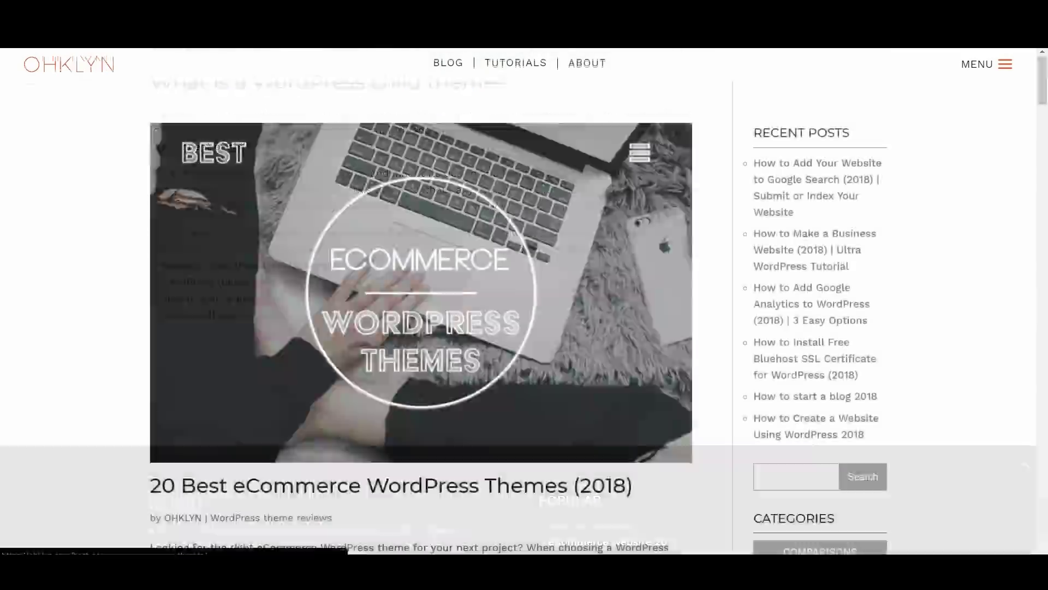
scroll(491, 341, down, 1)
scroll(491, 342, down, 10)
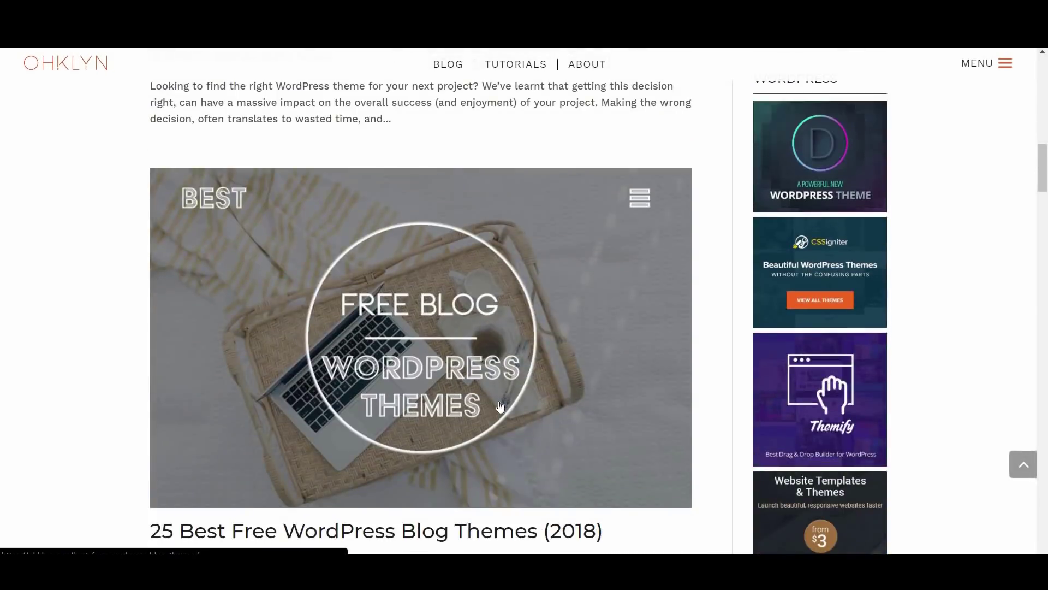
scroll(498, 404, down, 8)
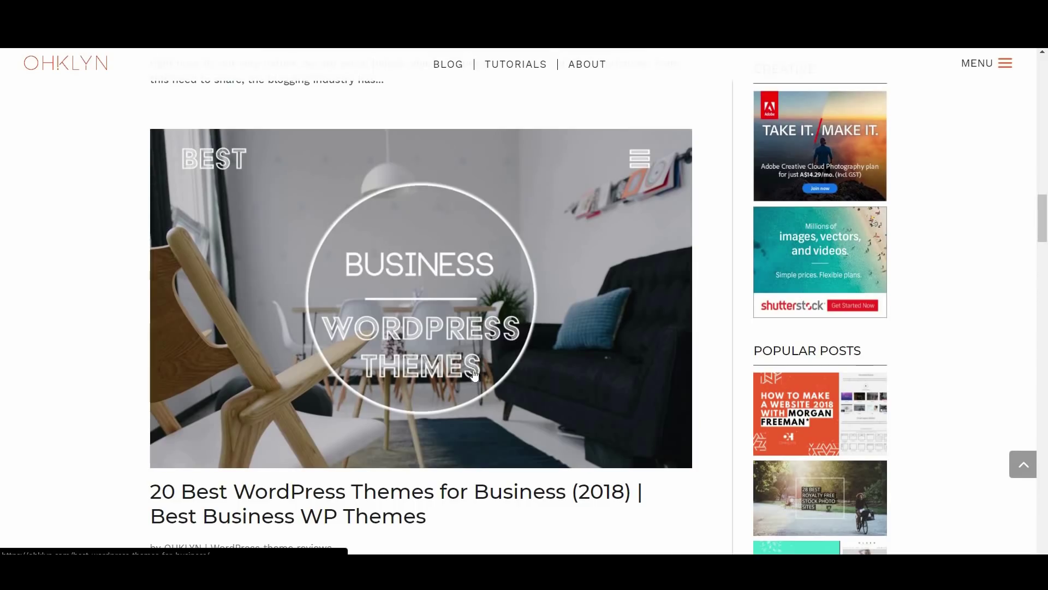
scroll(473, 374, down, 10)
scroll(496, 393, down, 8)
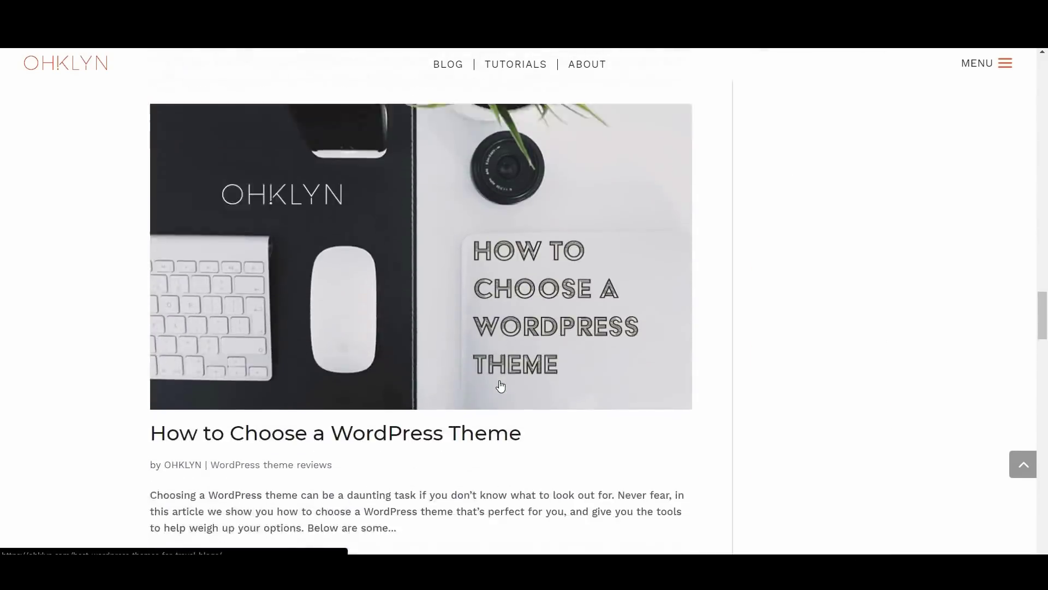
scroll(500, 386, down, 8)
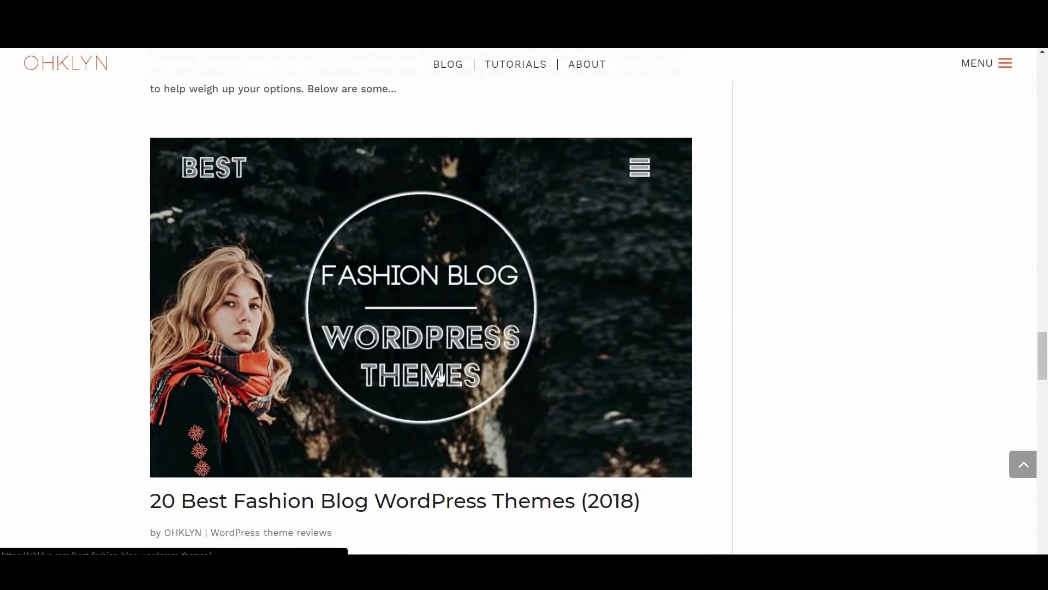
scroll(440, 376, down, 8)
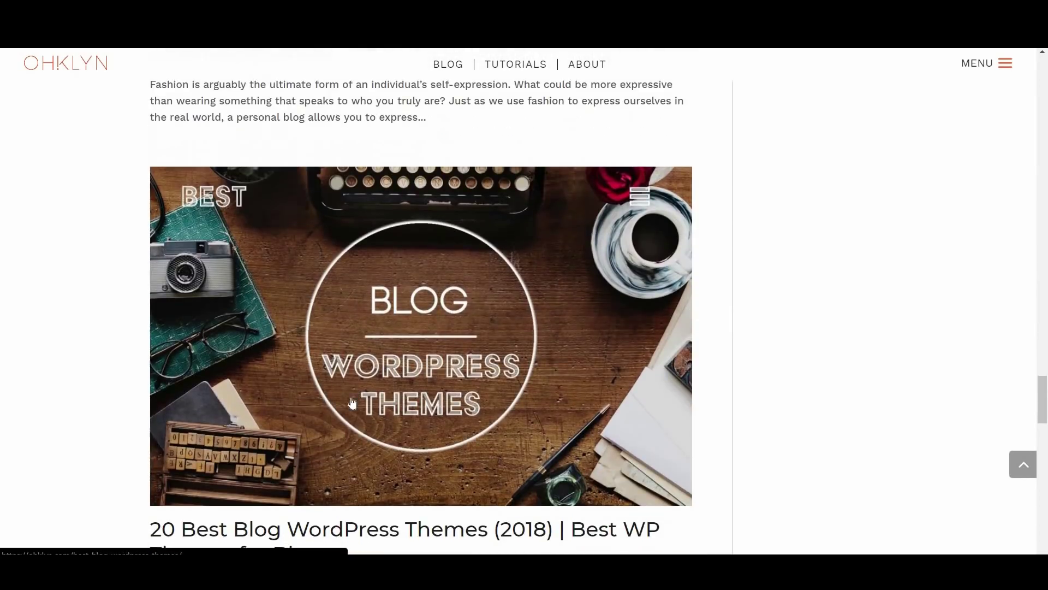
scroll(491, 399, down, 8)
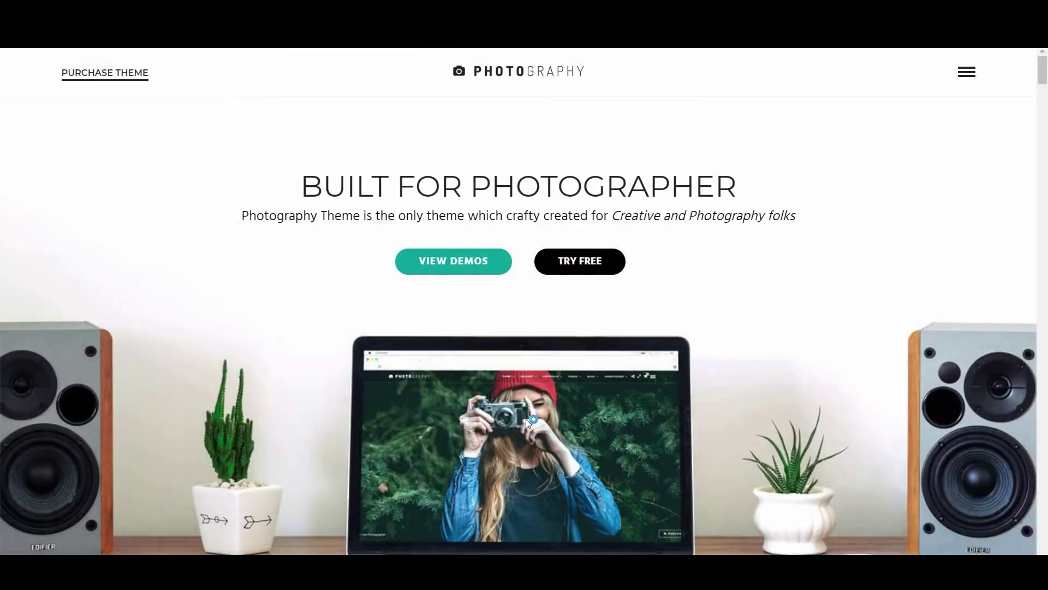
Scroll to the Photography demos, then follow Live Demo to the theme's ThemeForest page
scroll(526, 418, down, 3)
scroll(526, 418, down, 5)
scroll(525, 417, down, 4)
scroll(526, 417, down, 3)
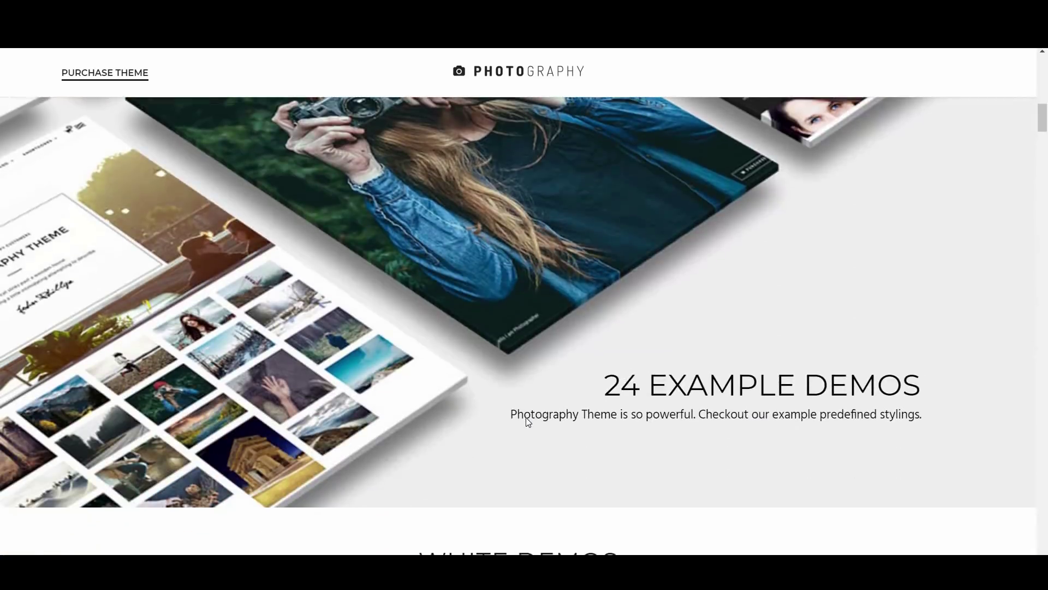
scroll(525, 417, down, 7)
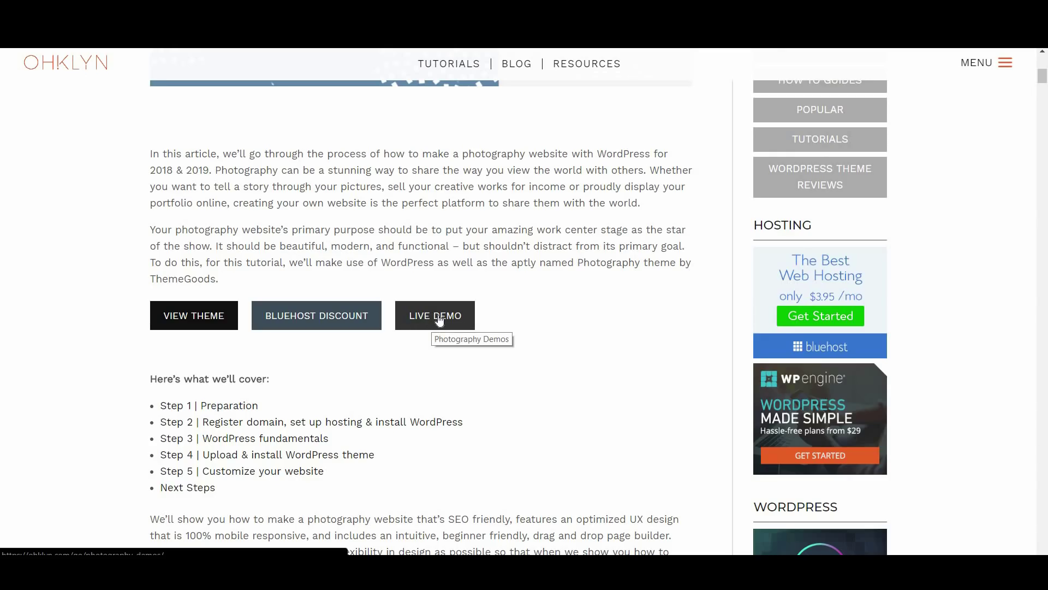
click(440, 320)
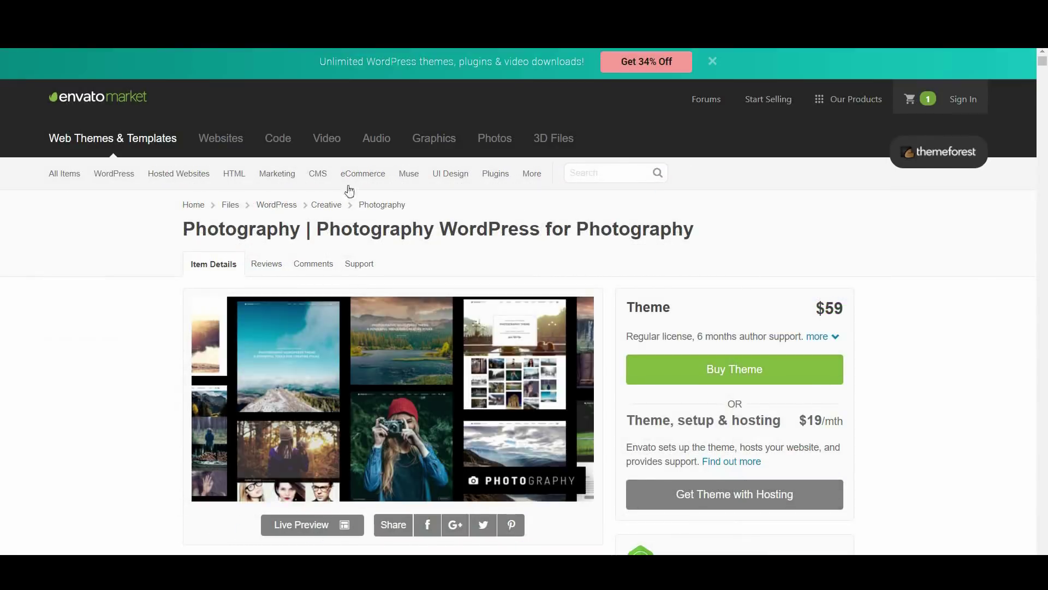
Buy the $59 Photography theme, go to checkout, then open the account menu
scroll(545, 440, down, 2)
scroll(547, 444, down, 10)
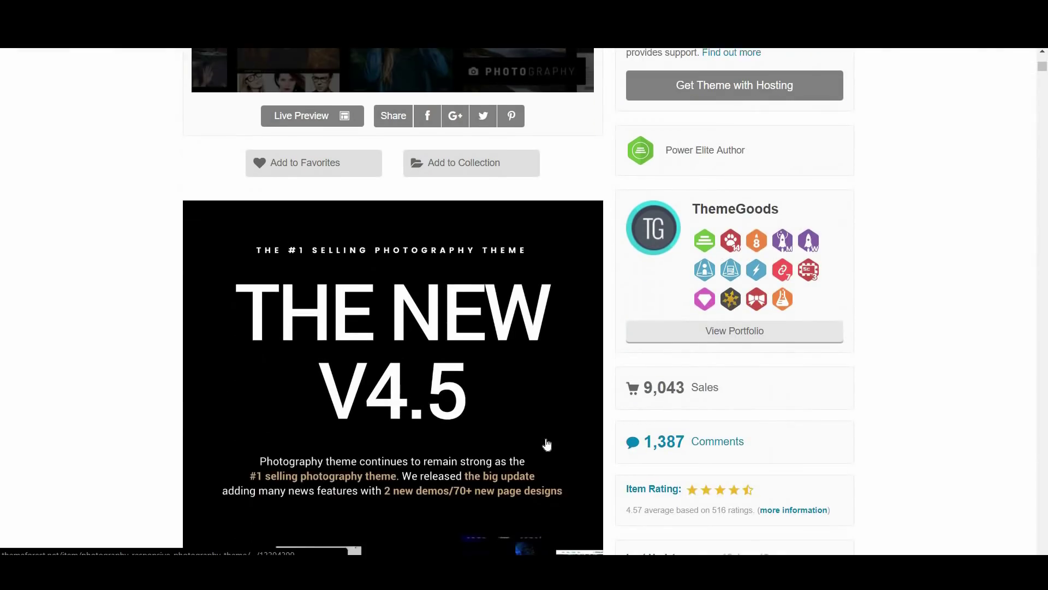
scroll(569, 442, down, 4)
scroll(565, 434, up, 9)
scroll(564, 432, up, 8)
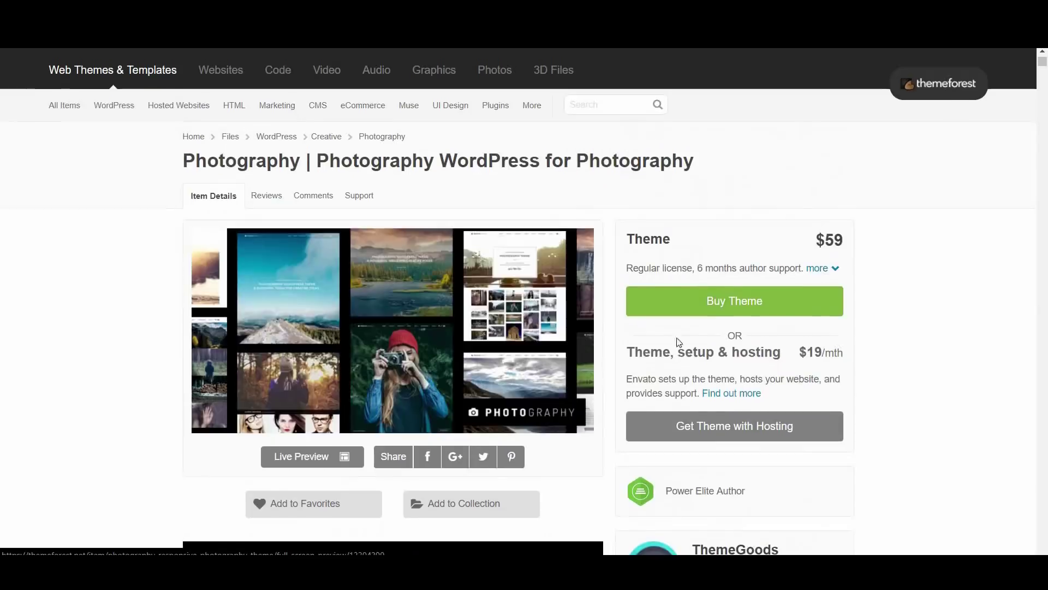
click(722, 304)
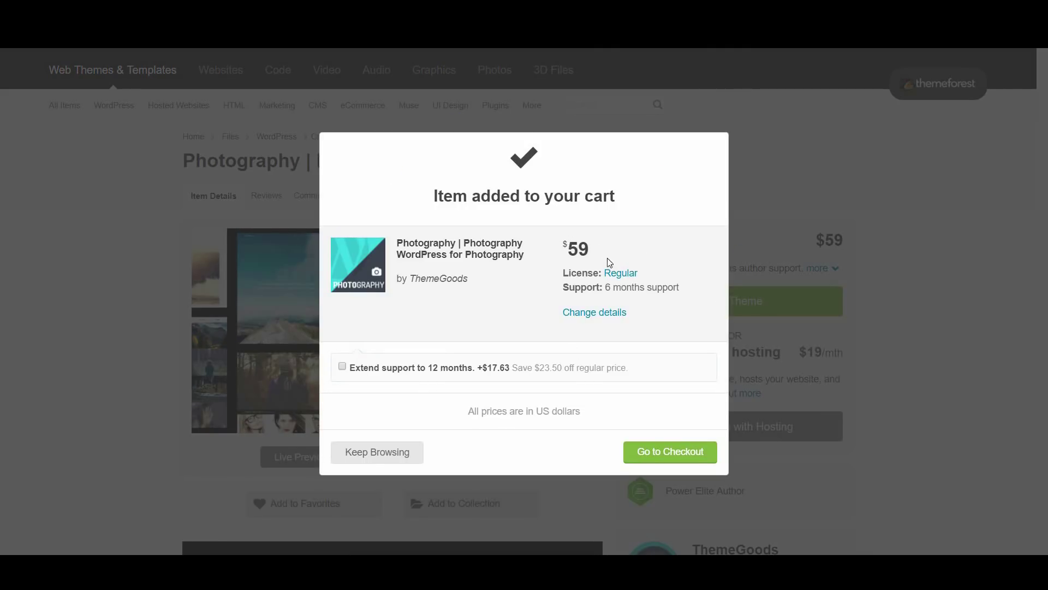
click(674, 457)
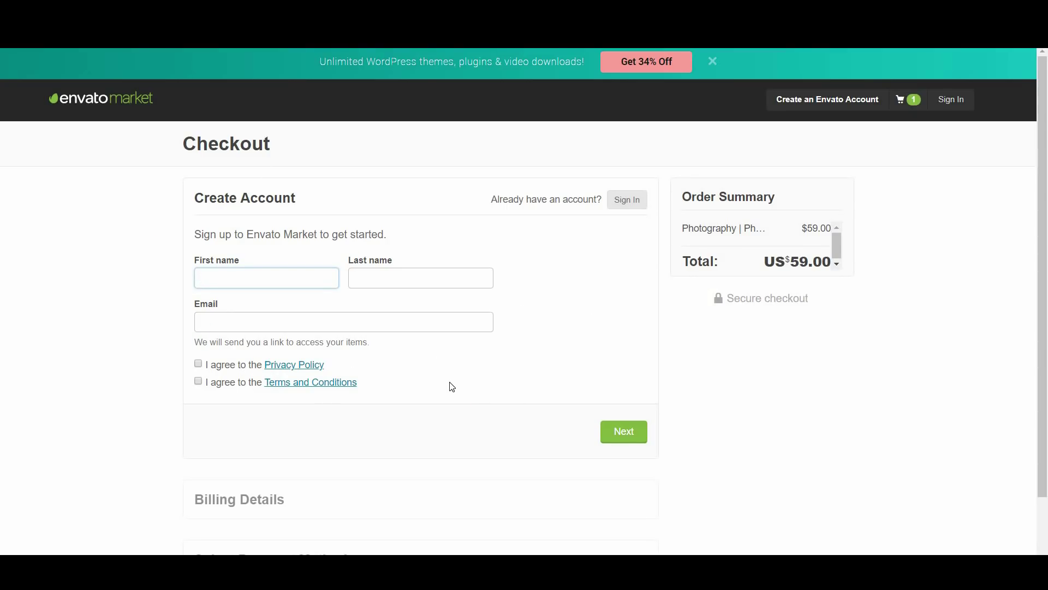
scroll(450, 389, down, 1)
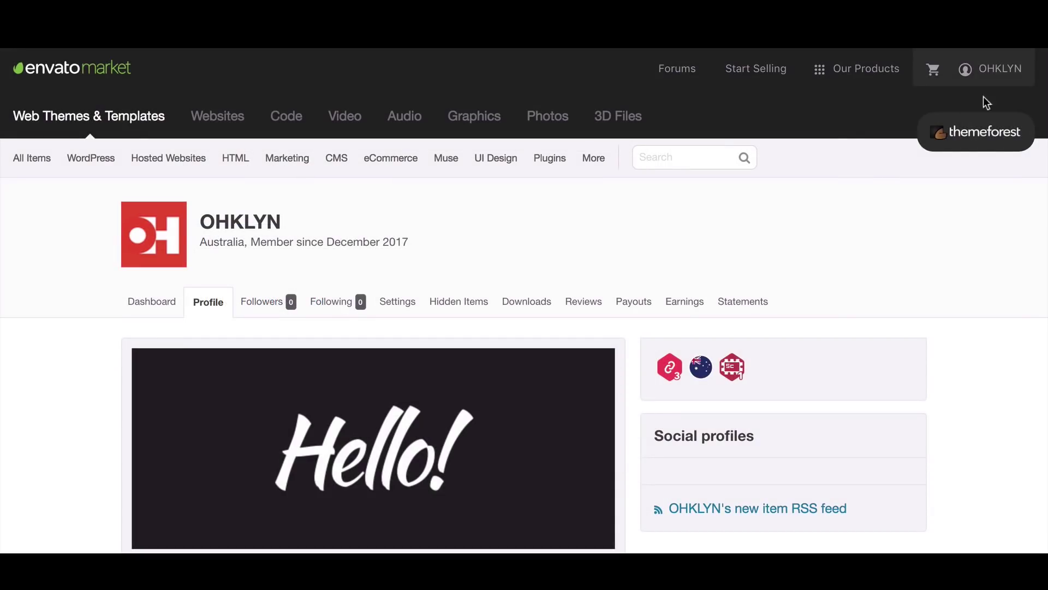
click(980, 71)
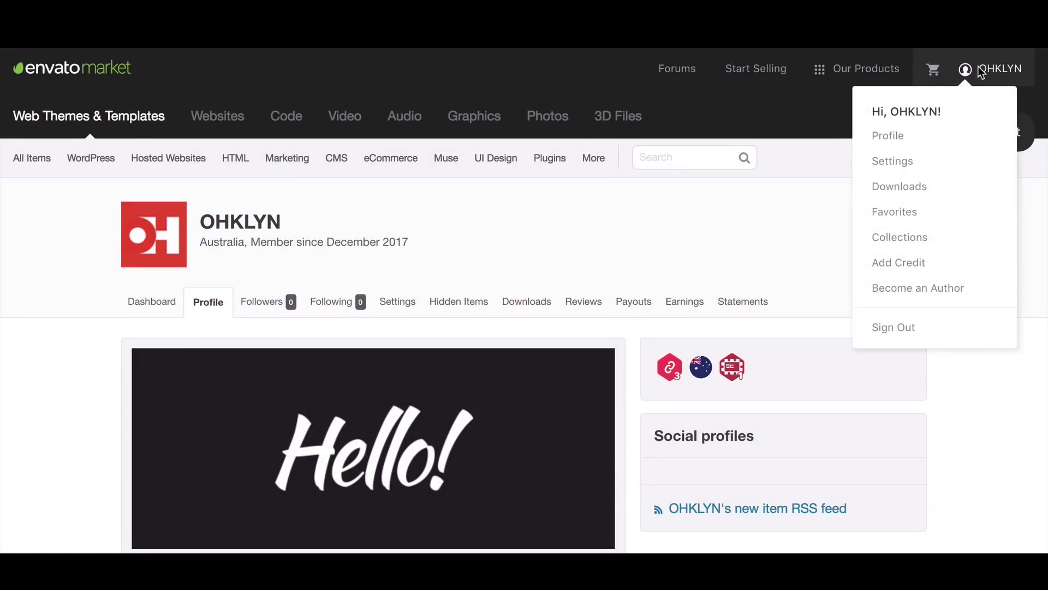
Download the Photography theme's All files & documentation zip from Downloads and extract it
click(903, 195)
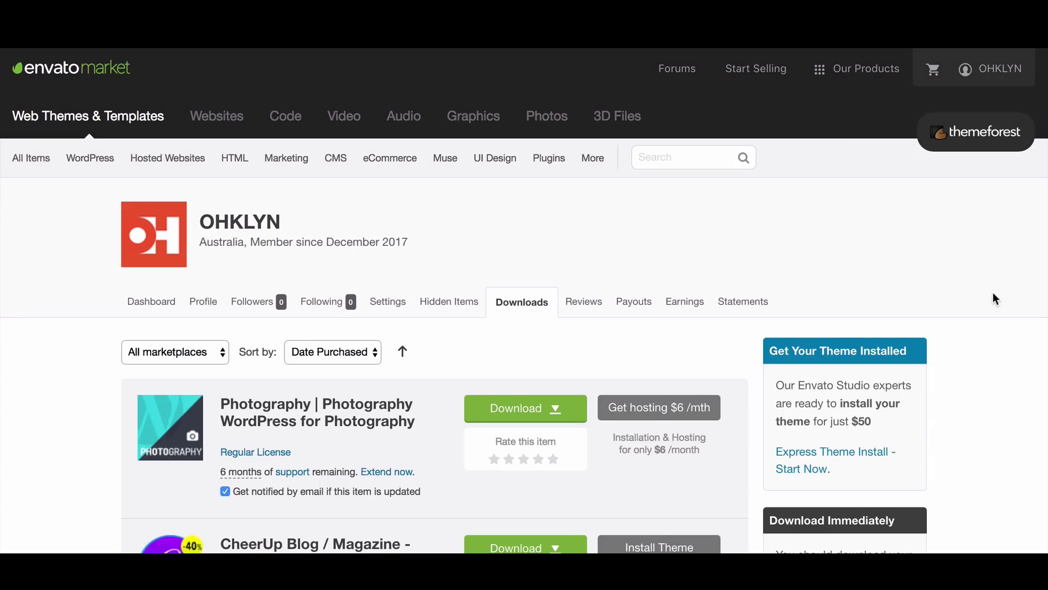
scroll(993, 299, down, 3)
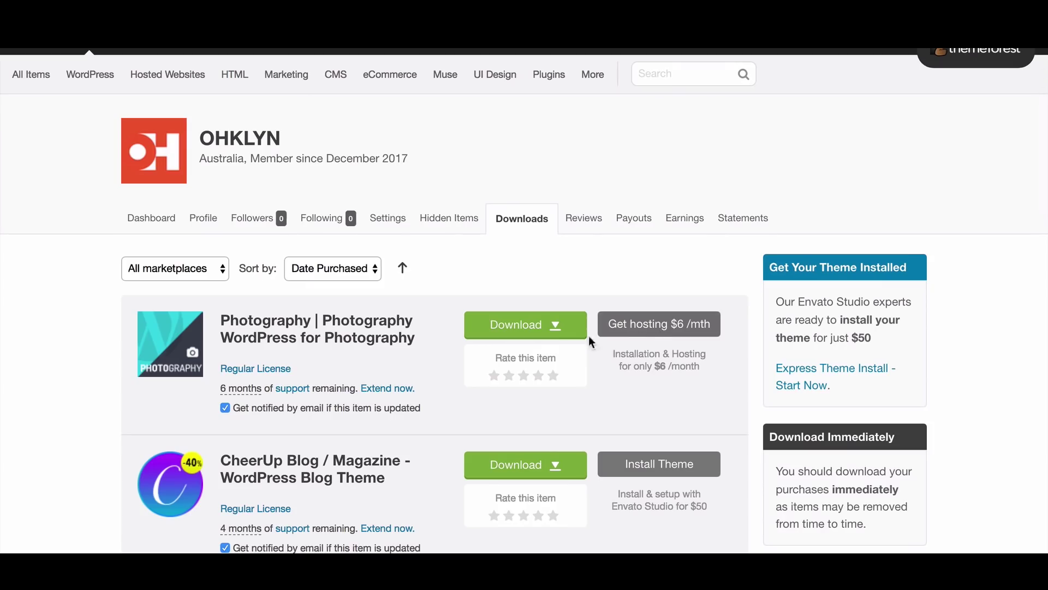
click(556, 333)
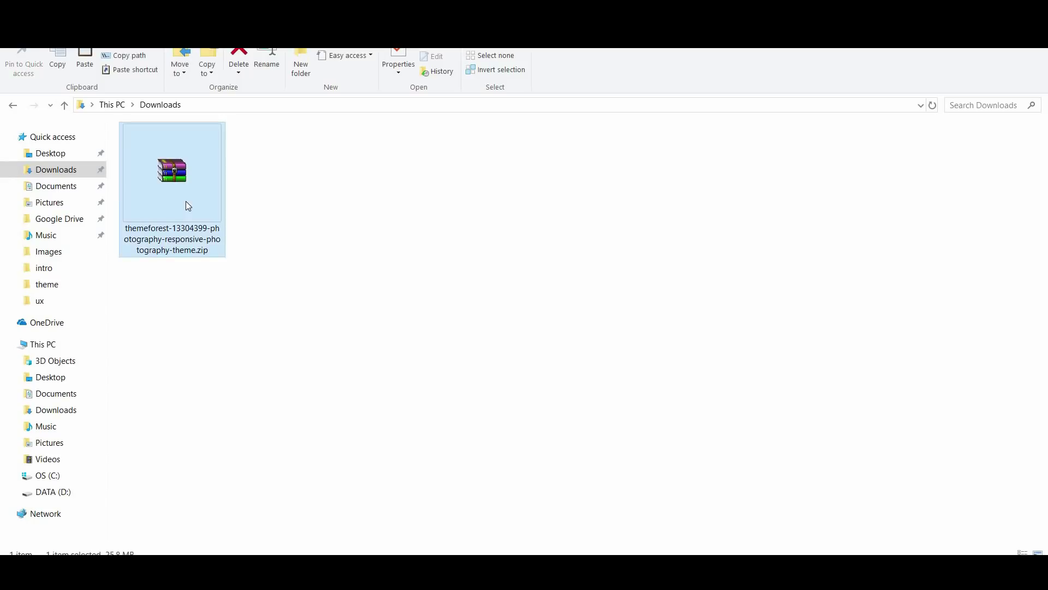
right_click(185, 201)
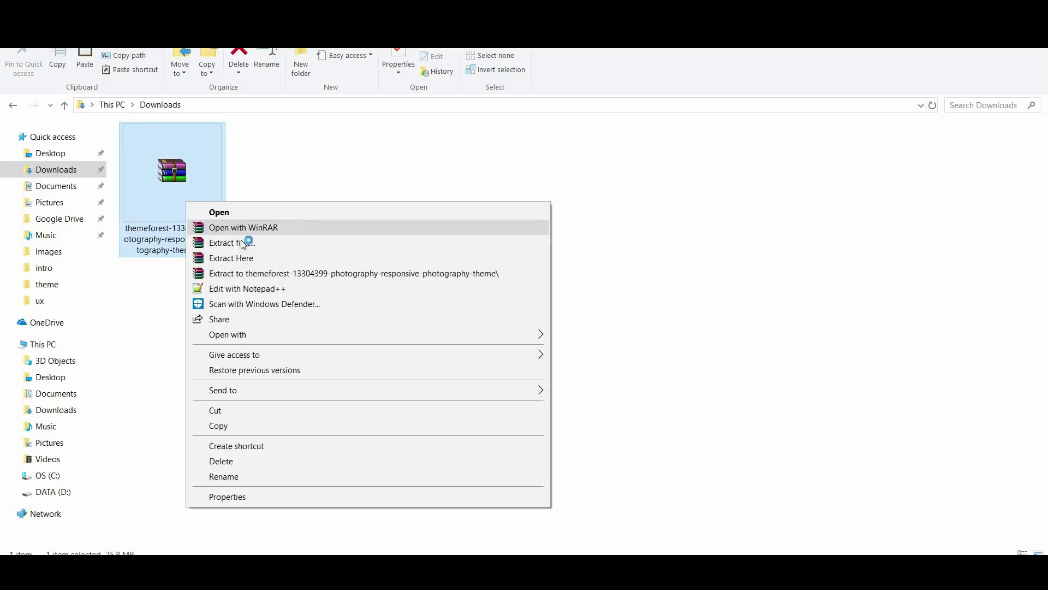
click(253, 258)
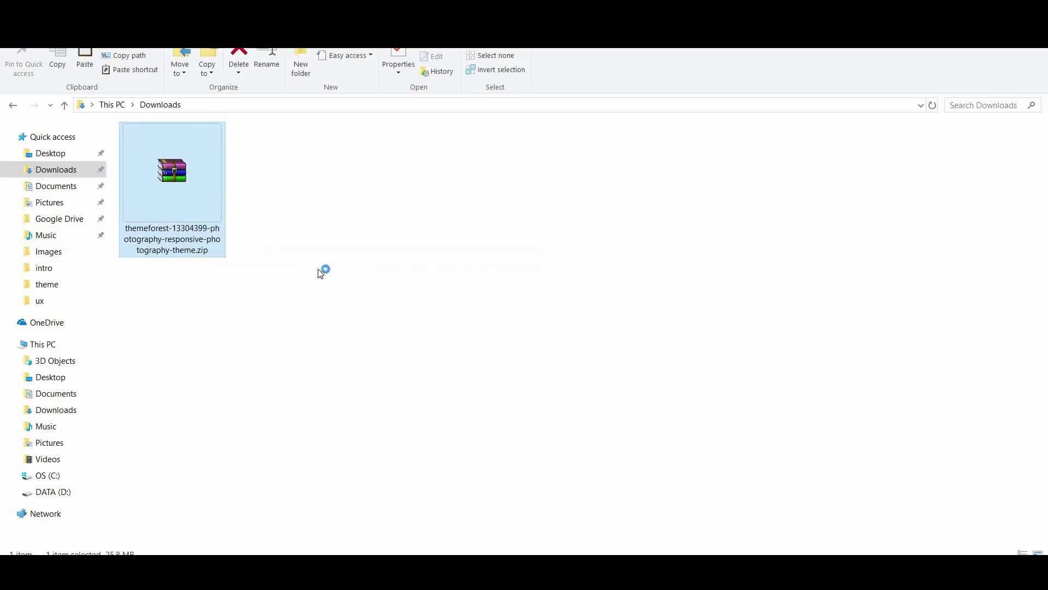
Replace existing files, then open Photography-v4-7-2 and photography-v4.7.2.installable.zip
click(452, 367)
click(452, 367)
double_click(279, 218)
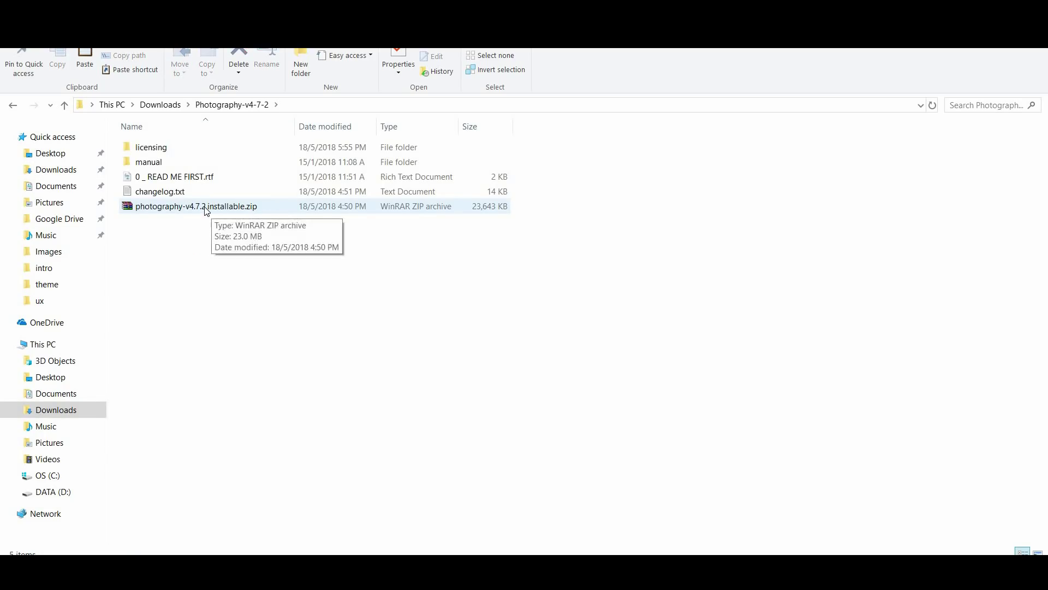
double_click(179, 203)
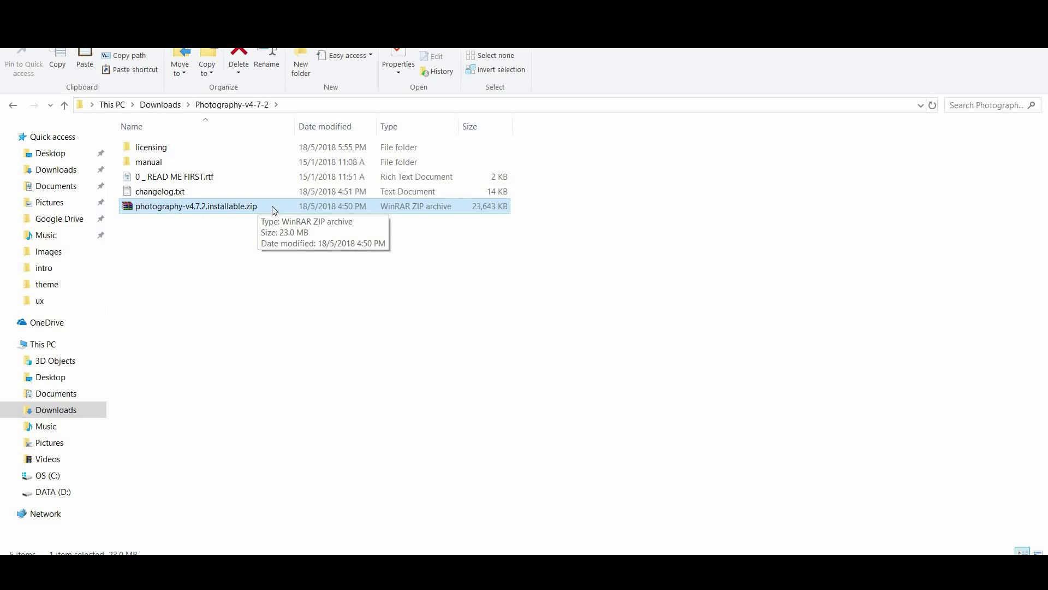
double_click(238, 211)
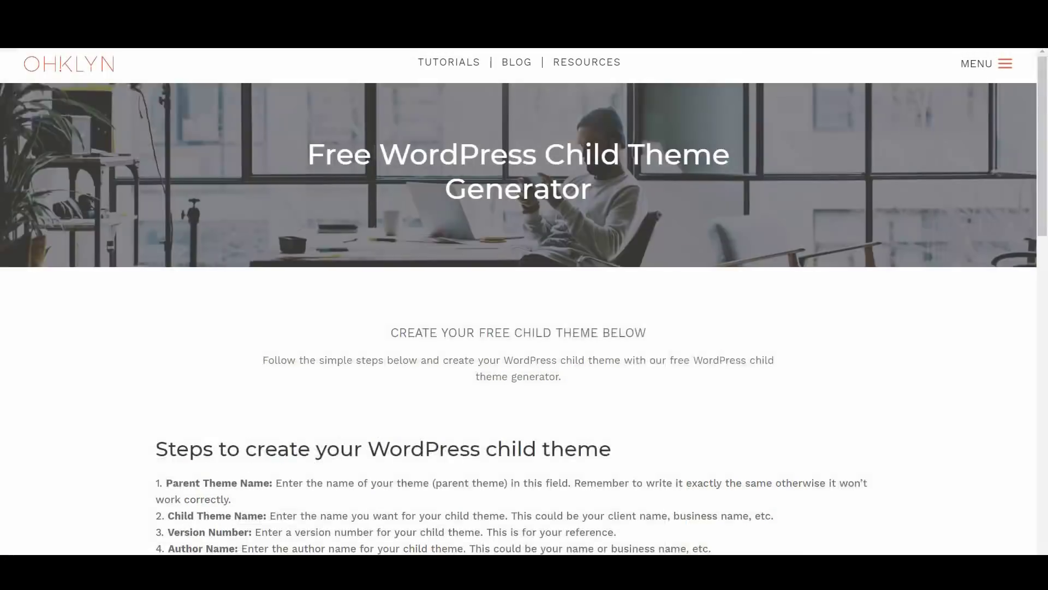
Scroll through the child theme documentation and the OHKLYN child theme generator page
scroll(489, 199, down, 5)
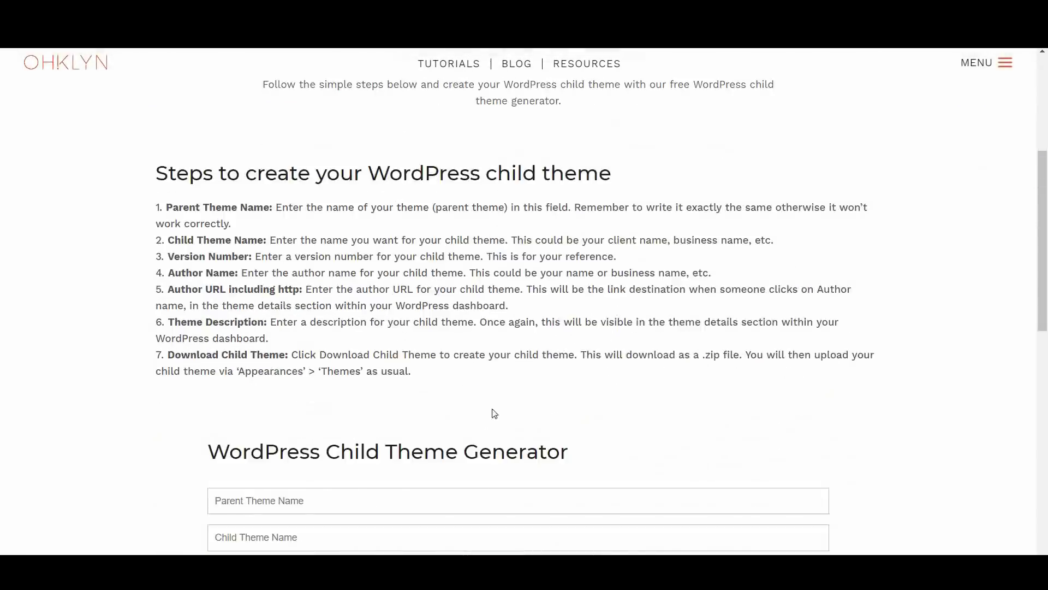
scroll(495, 413, down, 5)
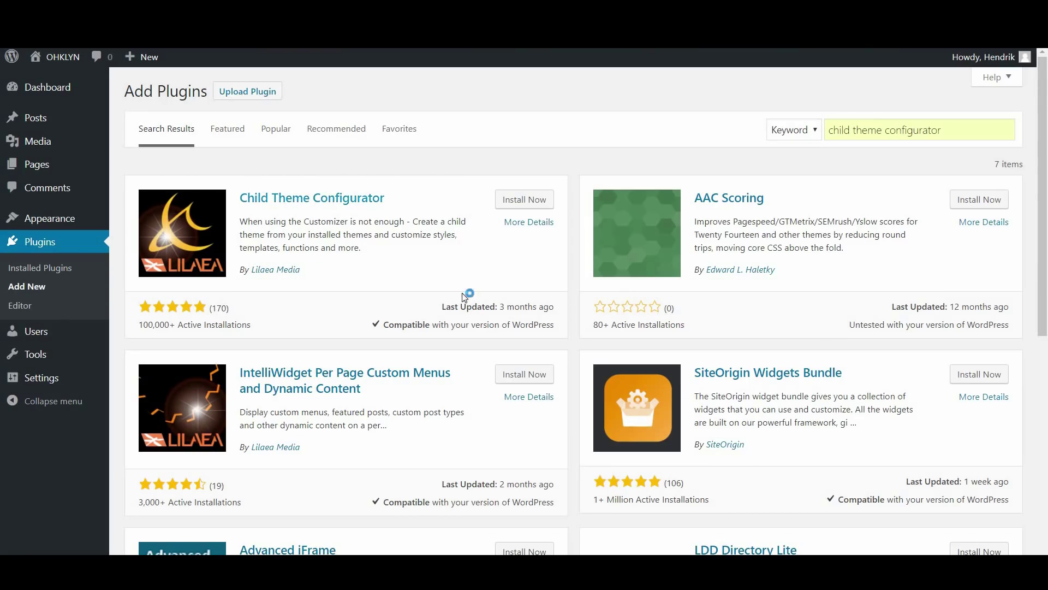
Open Child Theme Configurator's plugin details and jump to the section explaining child themes
click(534, 229)
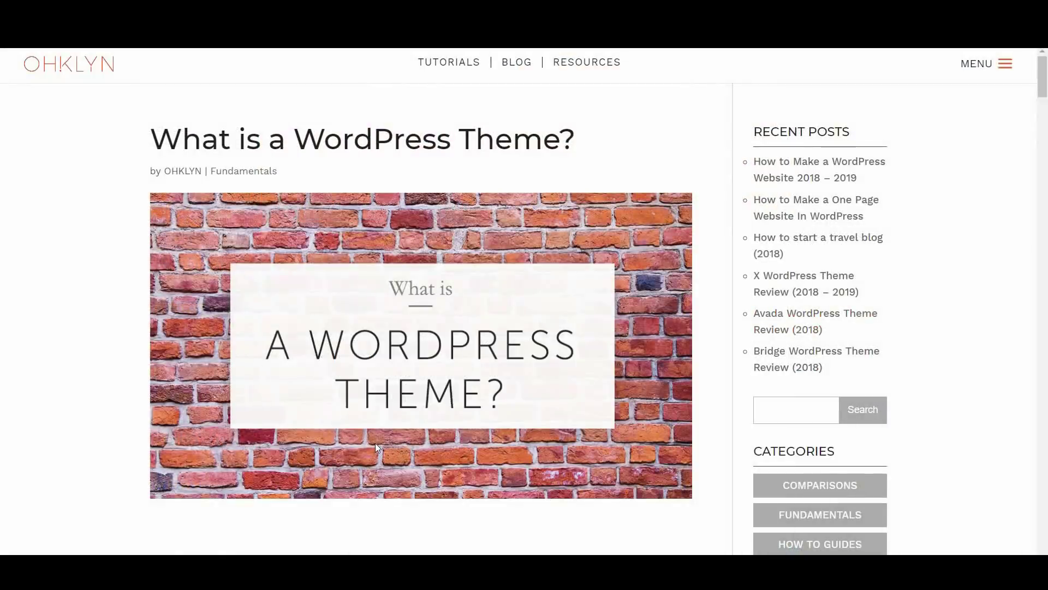
scroll(375, 443, down, 5)
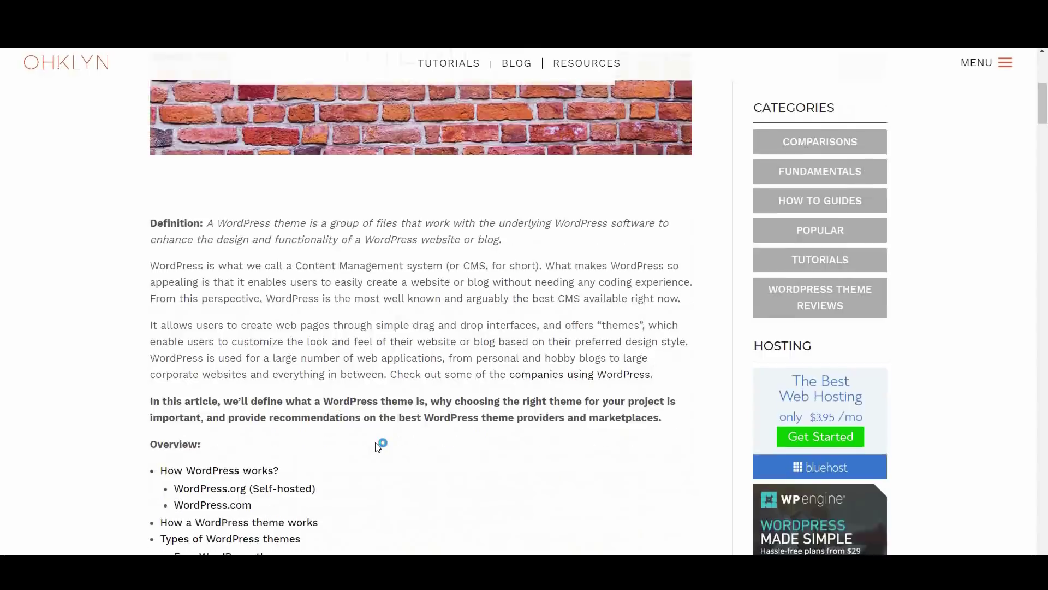
scroll(338, 437, down, 5)
click(264, 424)
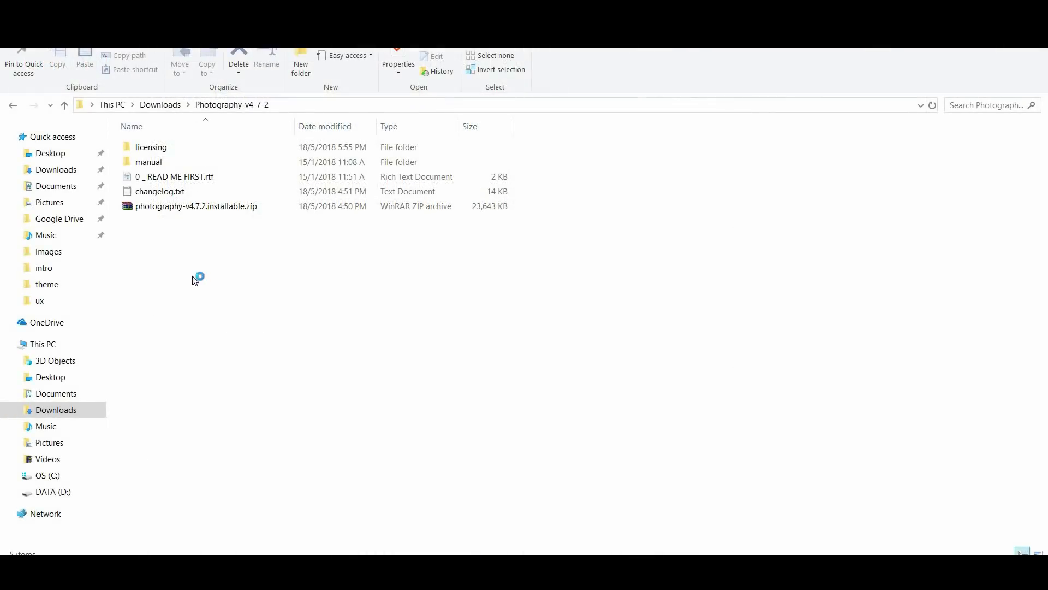
Open documentation.html from the manual > offline folder of the Photography-v4-7-2 download
click(168, 213)
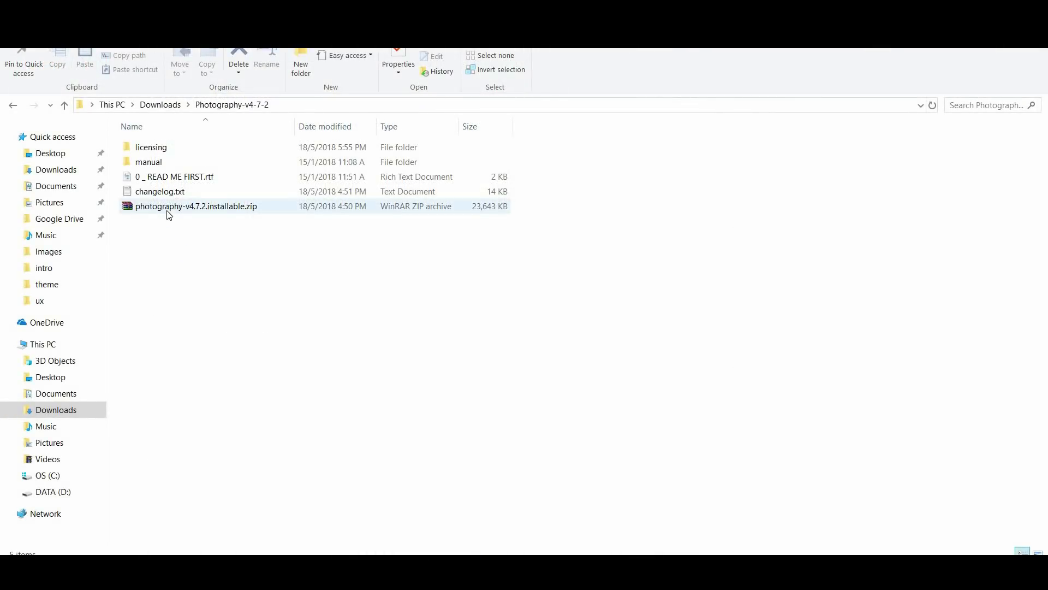
double_click(158, 161)
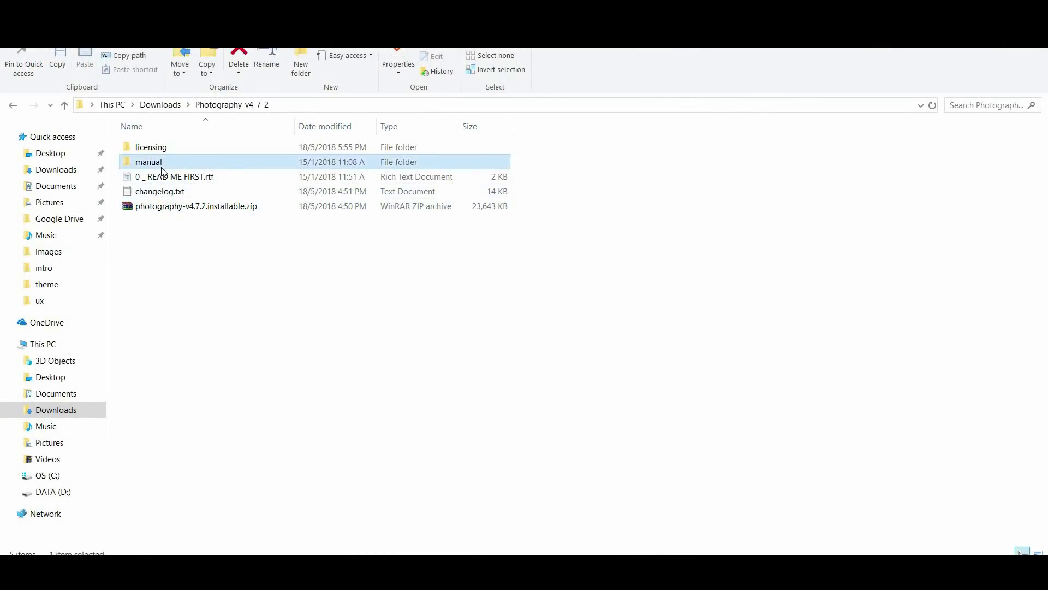
double_click(162, 148)
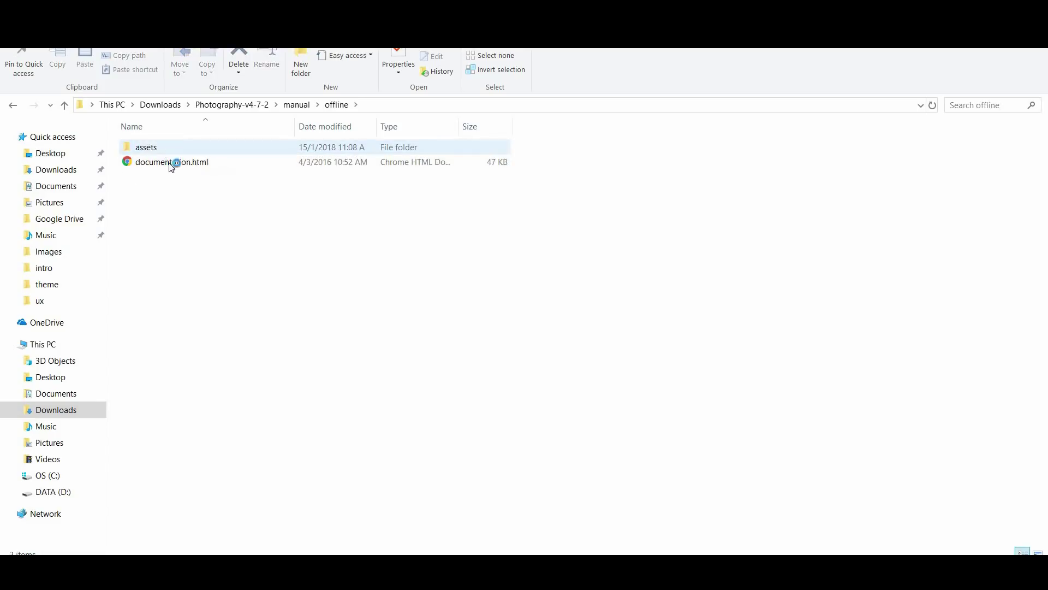
double_click(198, 163)
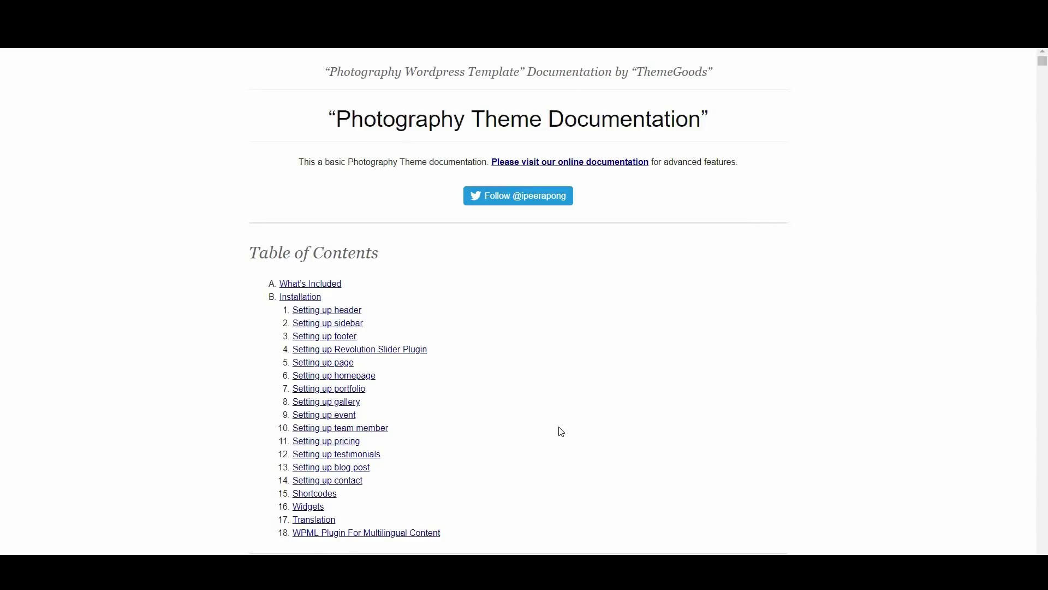
Go to the Photography online documentation and browse its Article Categories
scroll(562, 432, down, 2)
scroll(562, 433, down, 6)
scroll(561, 433, up, 8)
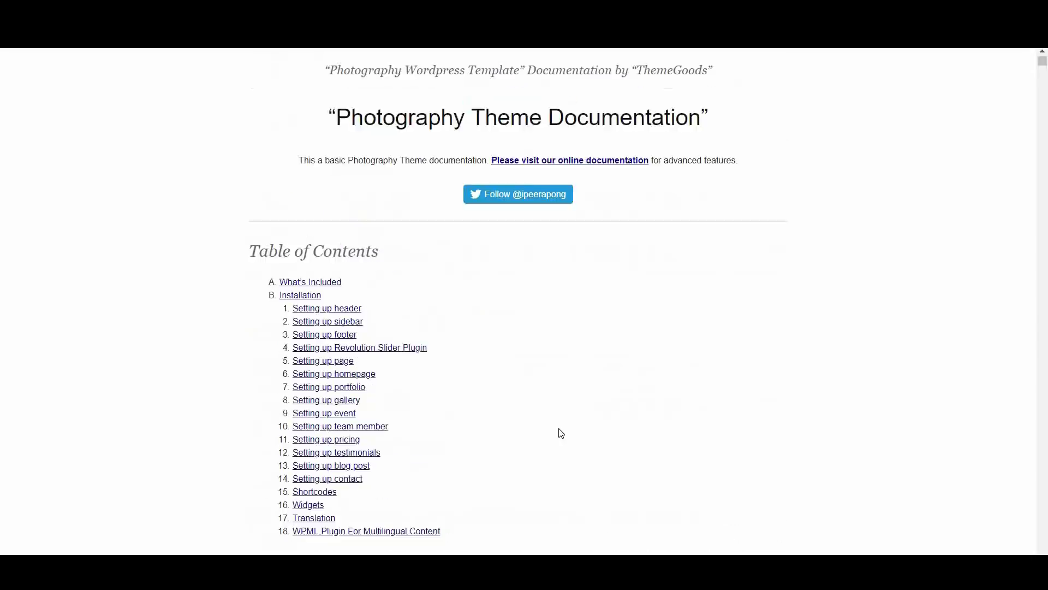
click(578, 168)
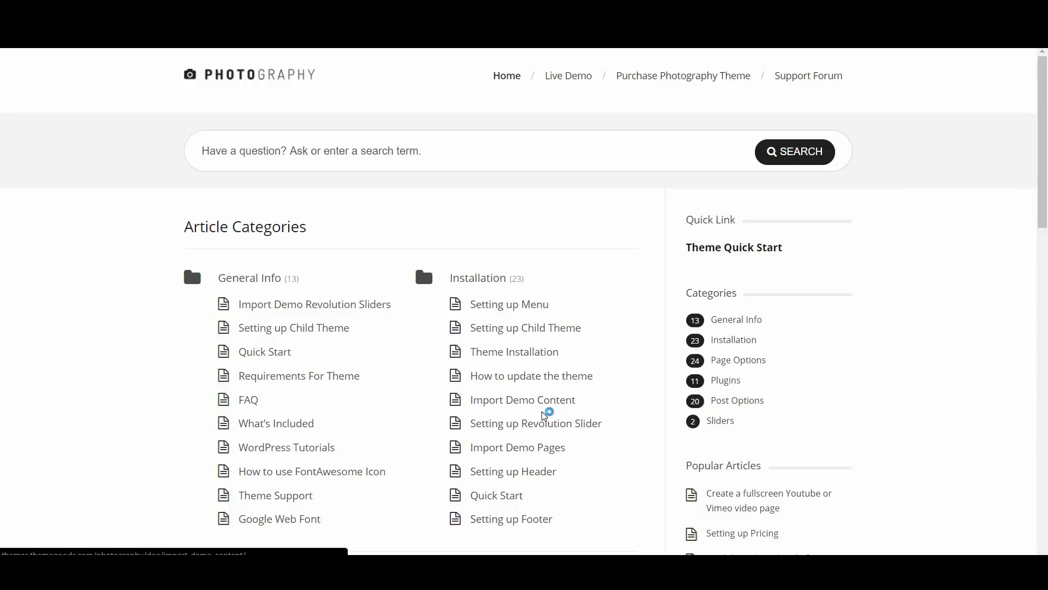
scroll(546, 404, down, 5)
scroll(540, 418, down, 12)
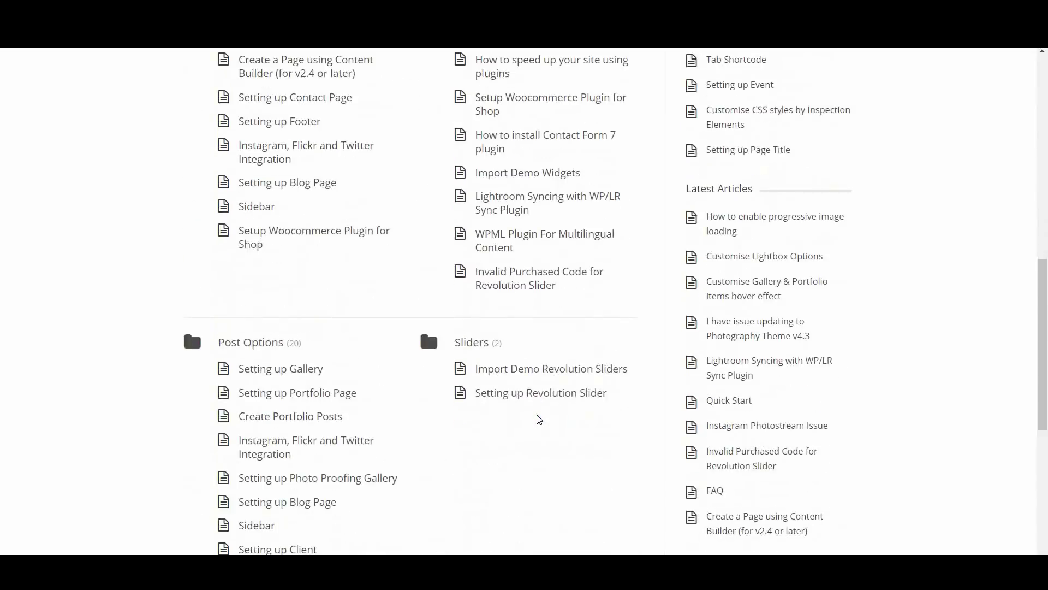
scroll(539, 418, up, 15)
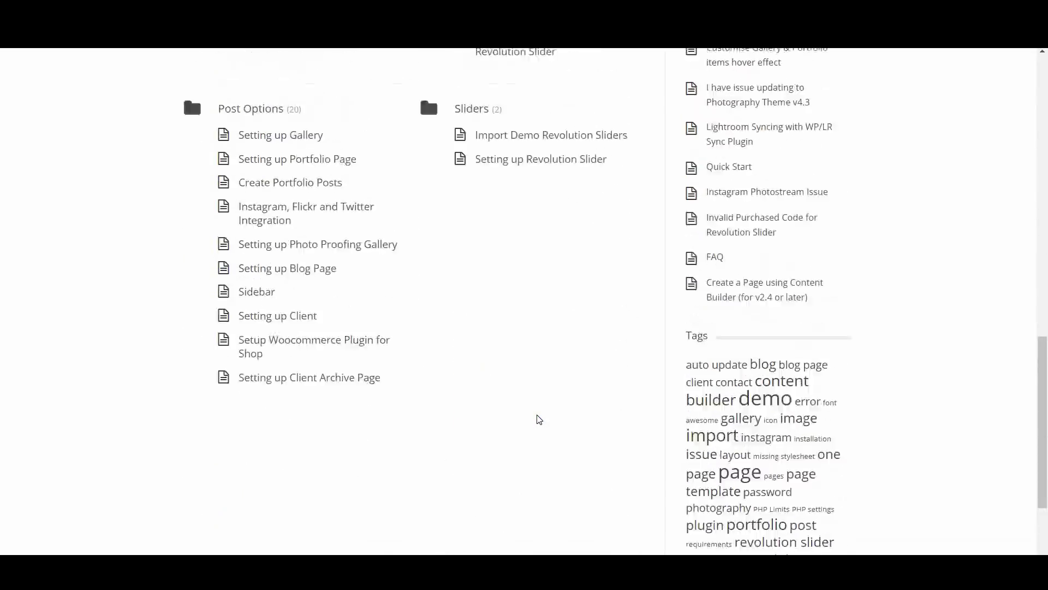
scroll(538, 419, up, 4)
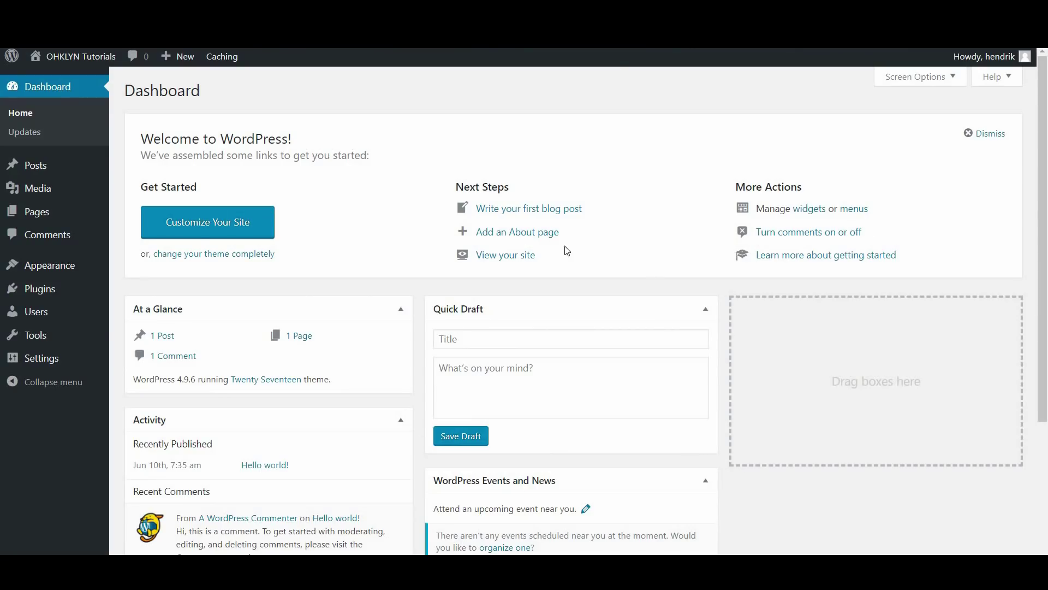
Bring up the Upload Theme form under Appearance > Themes > Add New
mouse_move(68, 267)
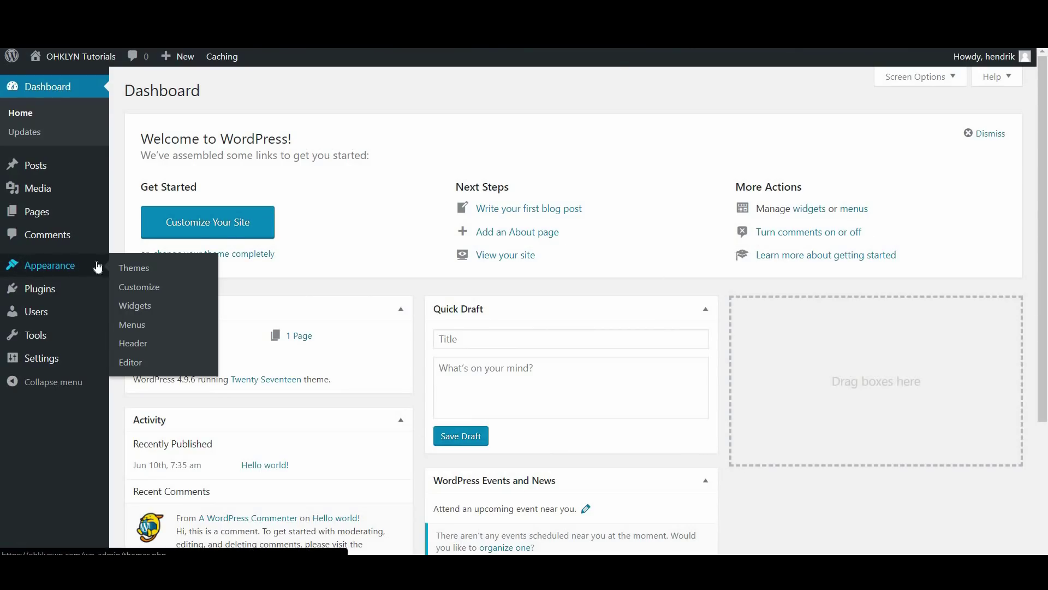
click(126, 267)
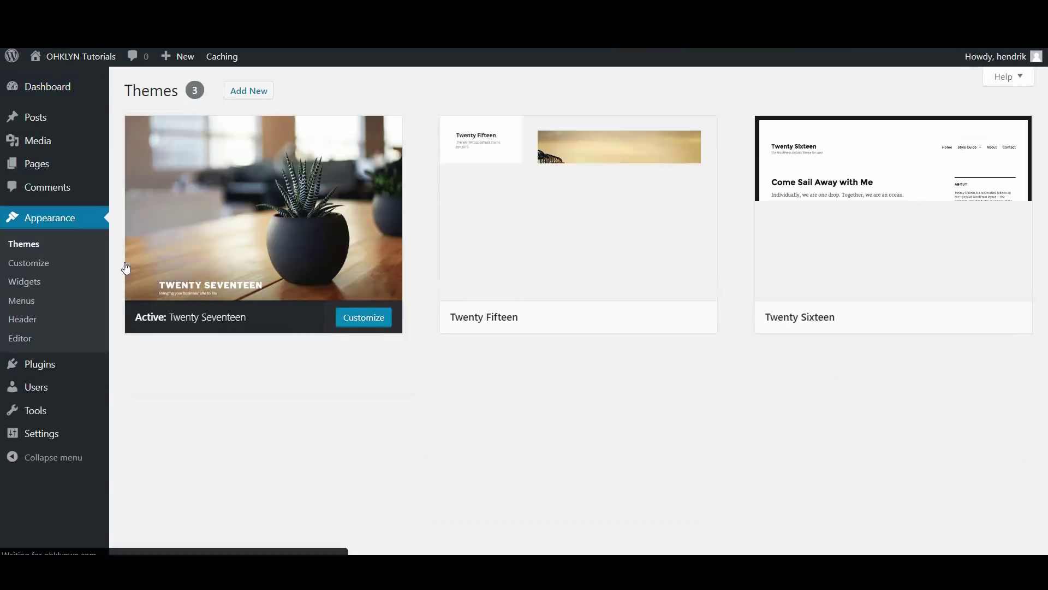
click(249, 91)
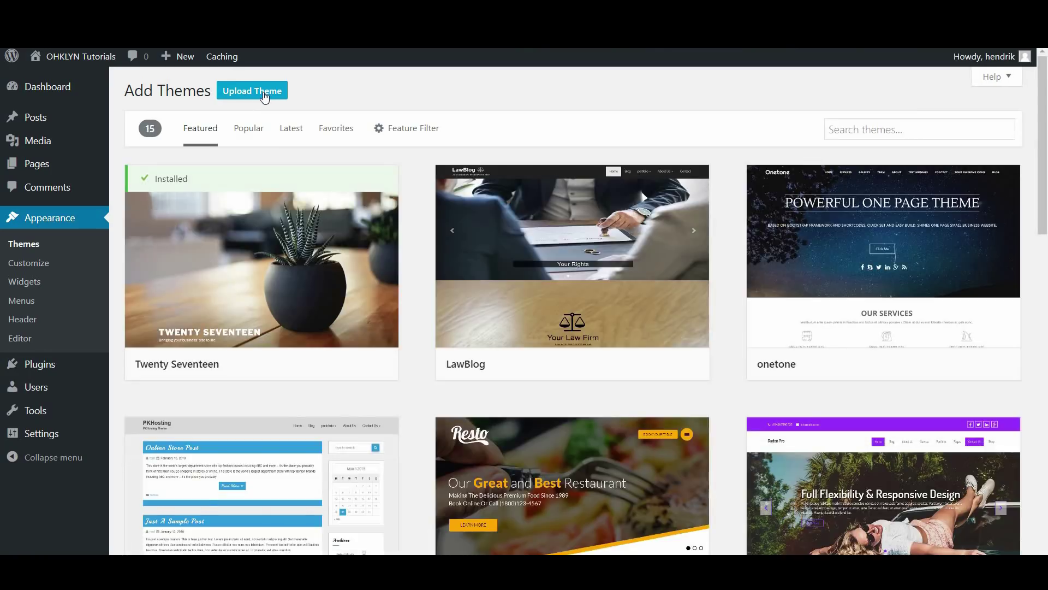
click(265, 96)
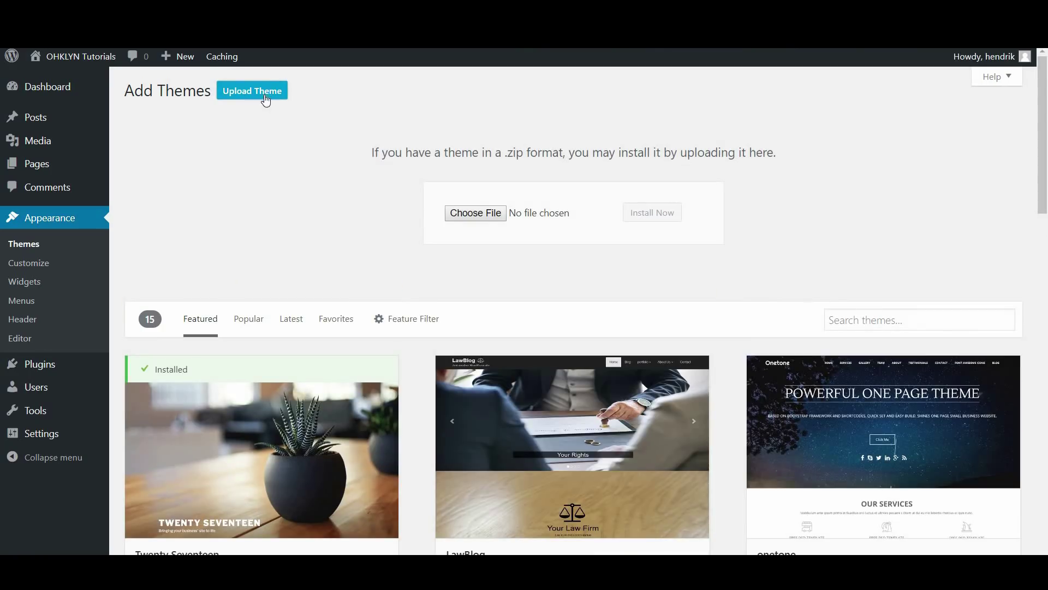
Upload photography-v4.7.2.installable.zip, install it, and activate the Photography theme
click(488, 217)
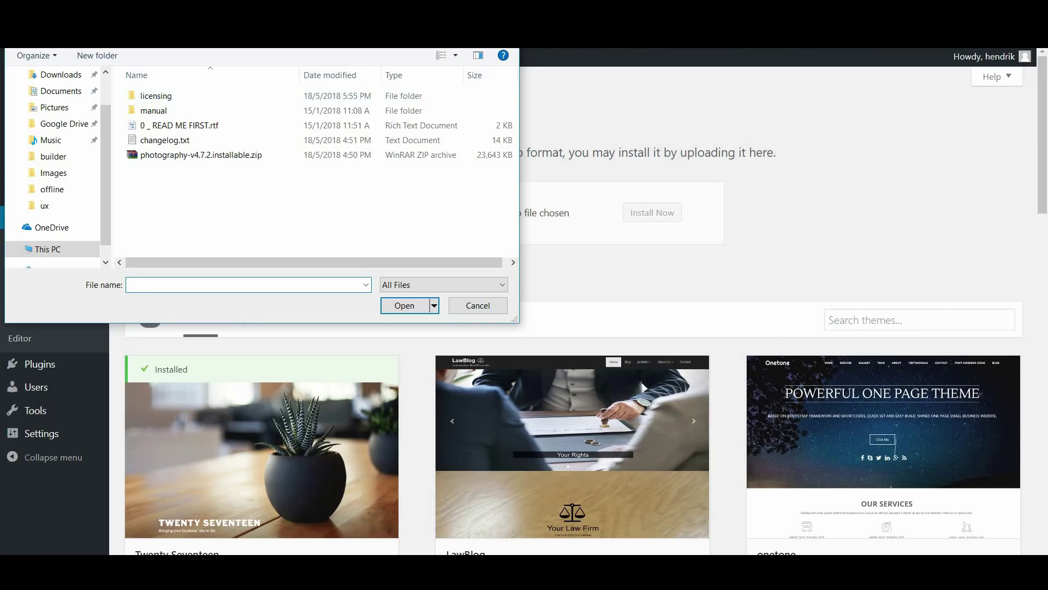
key(alt+Up)
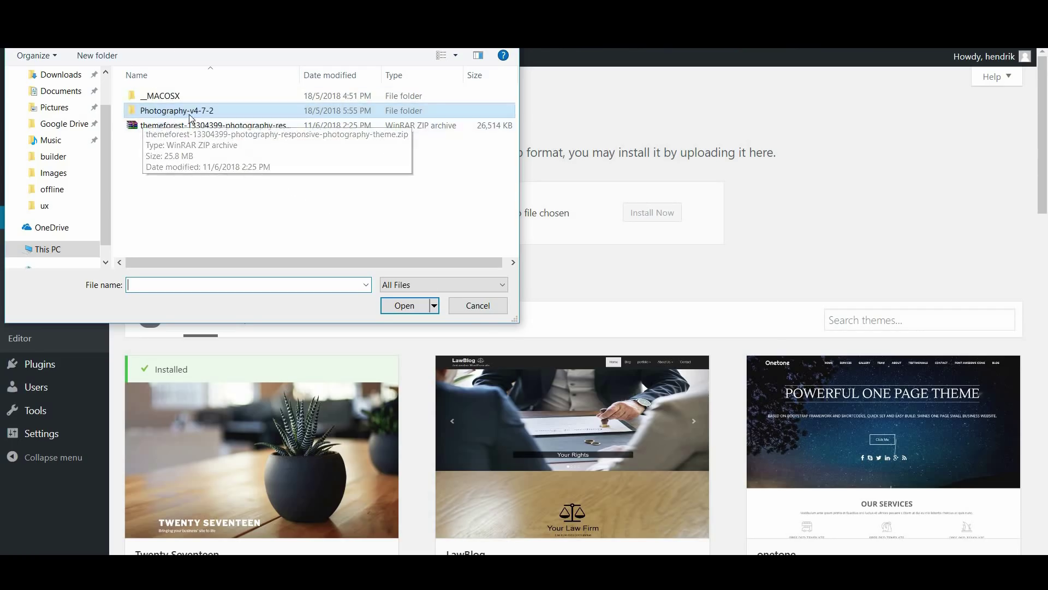
click(191, 127)
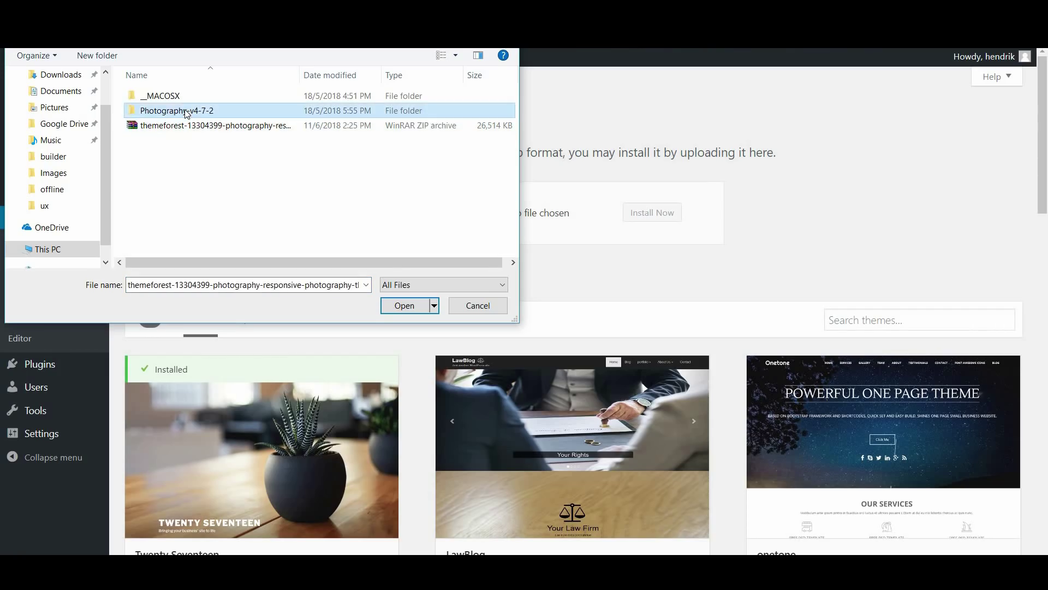
double_click(187, 112)
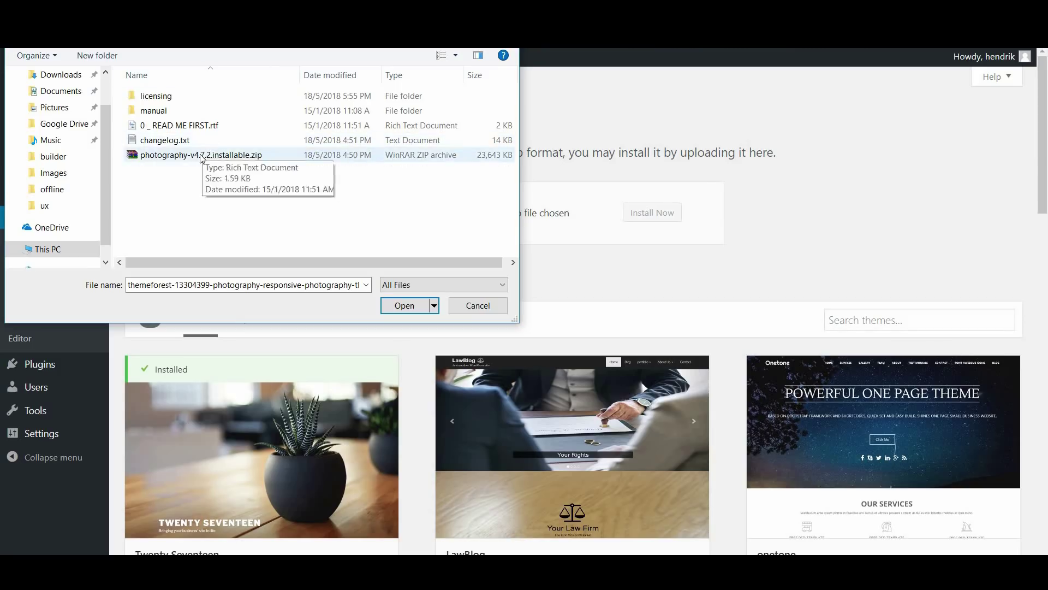
click(233, 158)
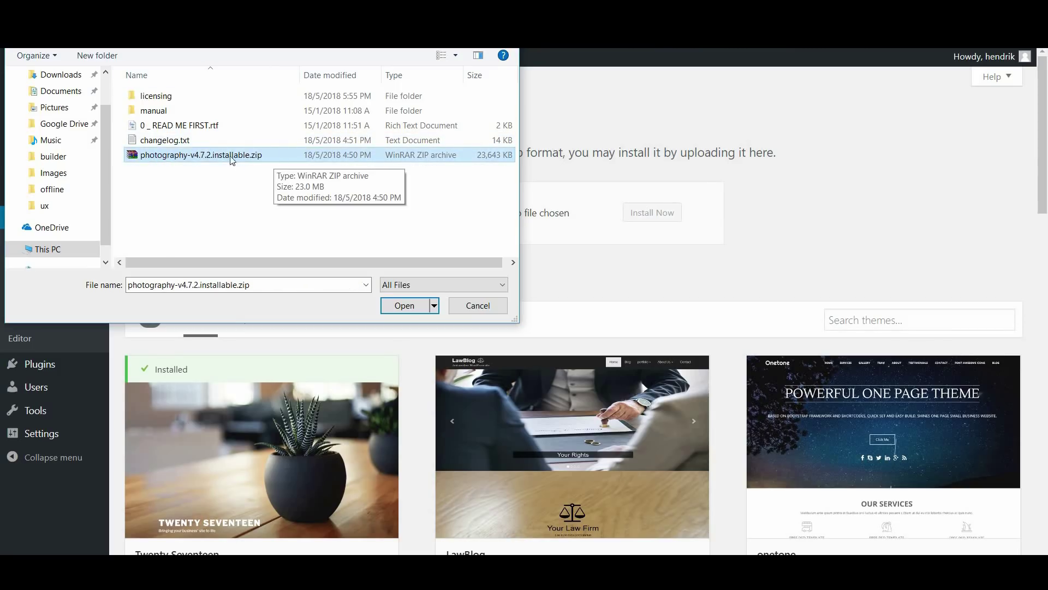
click(399, 307)
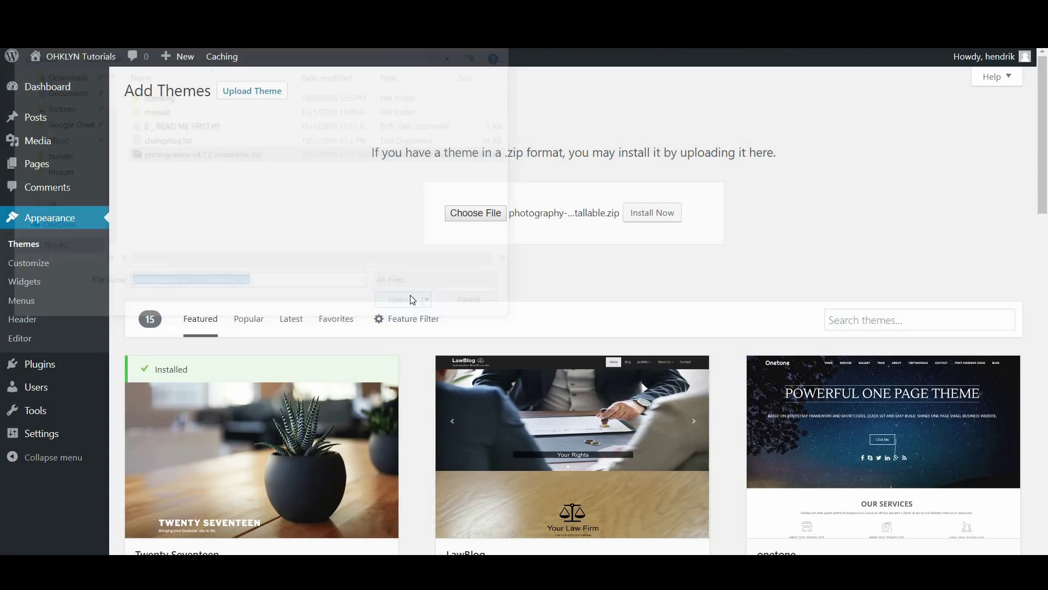
click(651, 210)
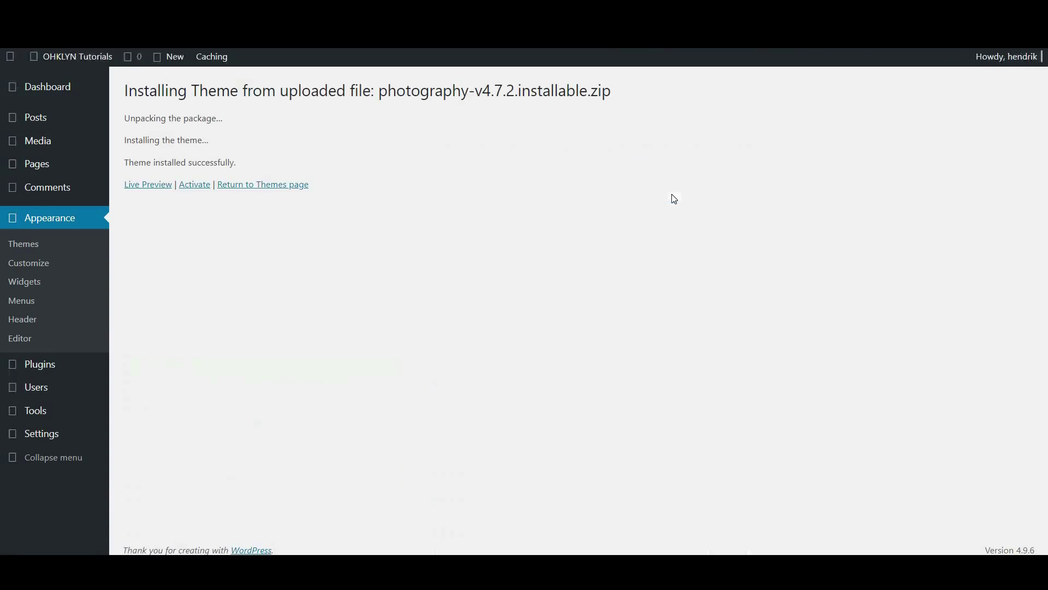
click(195, 185)
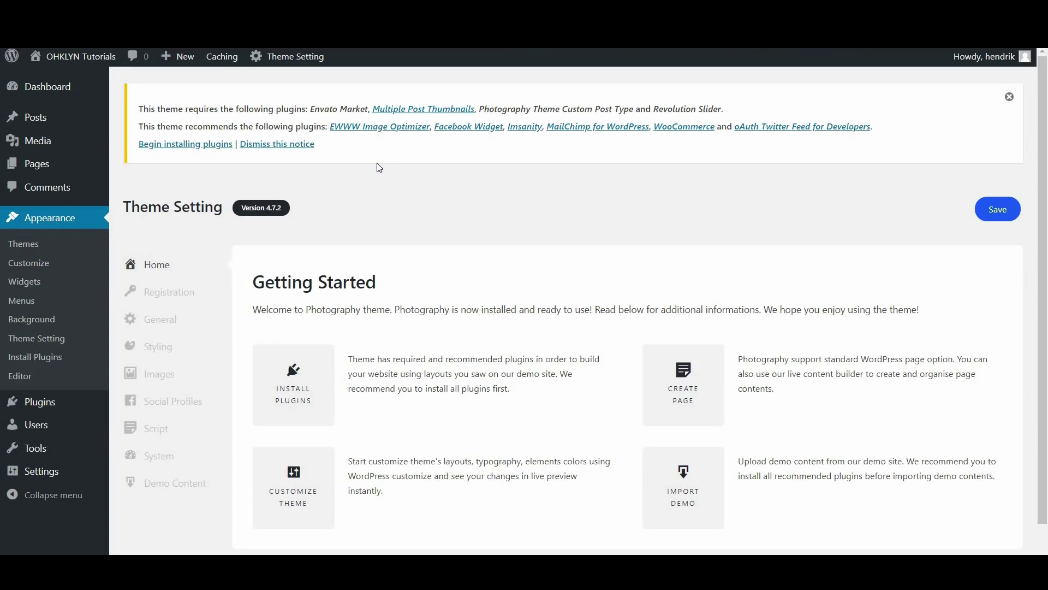
Start the Install Required Plugins process for the Photography theme
click(191, 145)
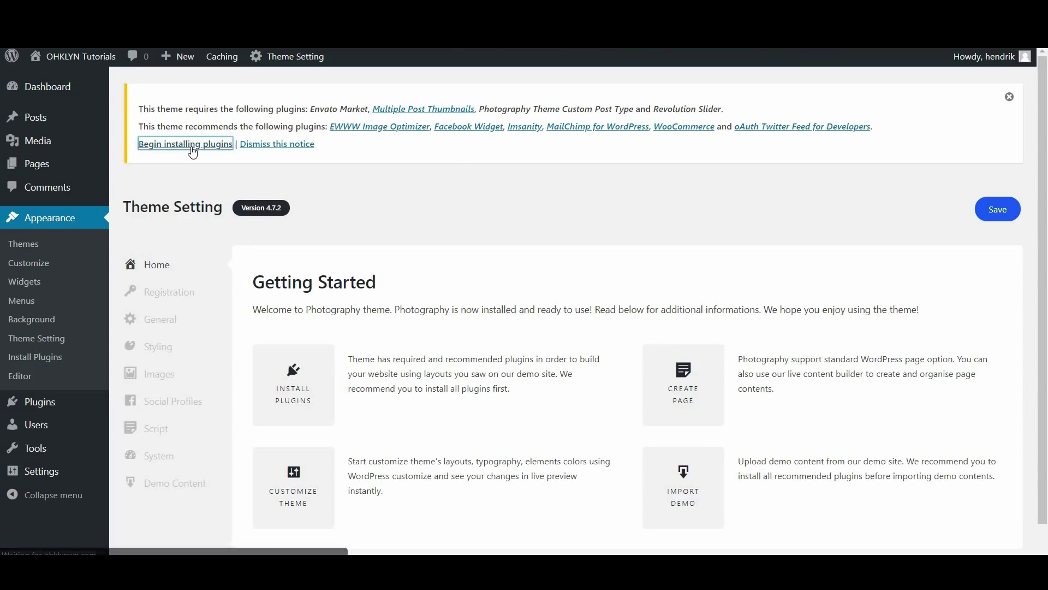
scroll(154, 360, down, 2)
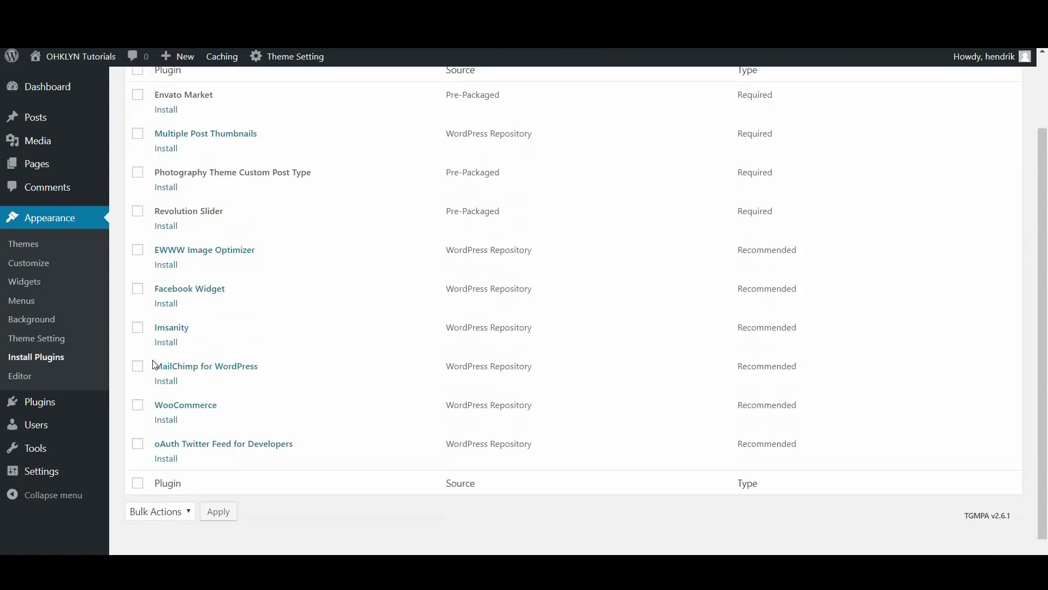
scroll(266, 409, up, 2)
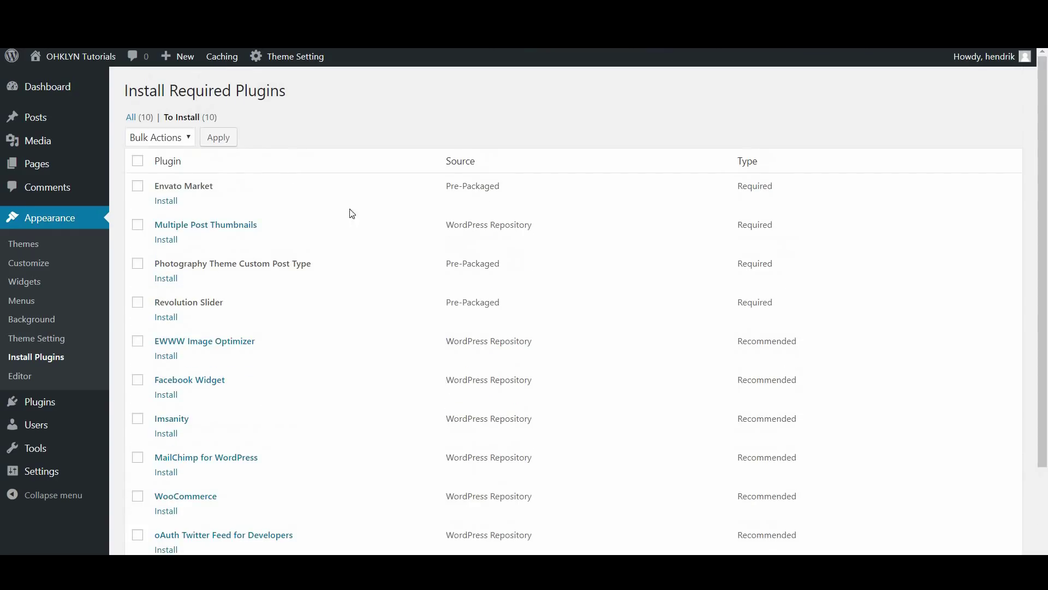
click(158, 277)
Select all six required plugins and bulk-install them, then check the installed plugins list
click(137, 163)
scroll(145, 295, down, 2)
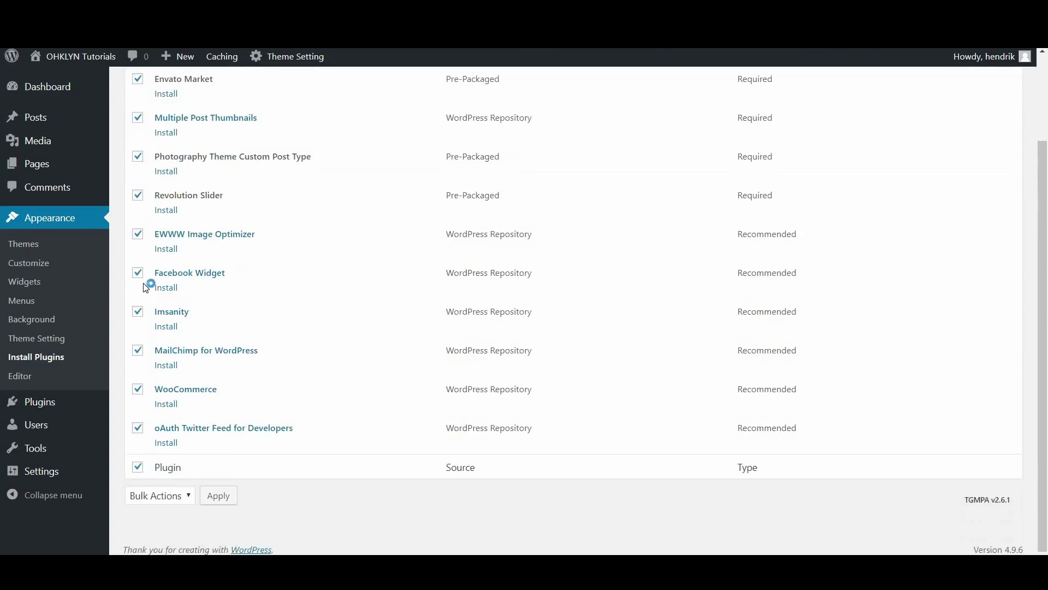
scroll(147, 280, up, 2)
click(162, 137)
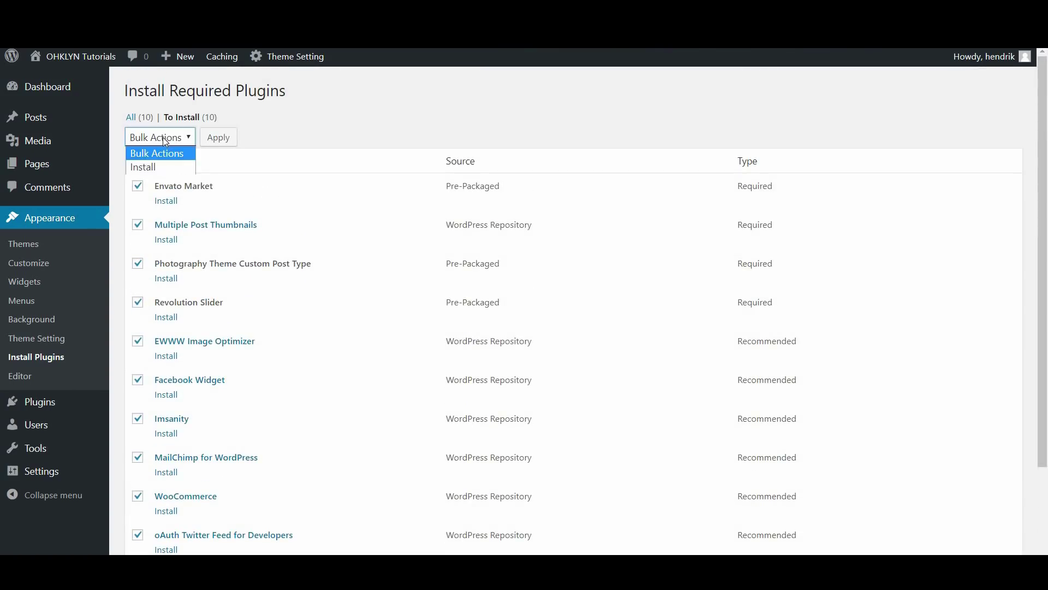
click(165, 166)
click(220, 143)
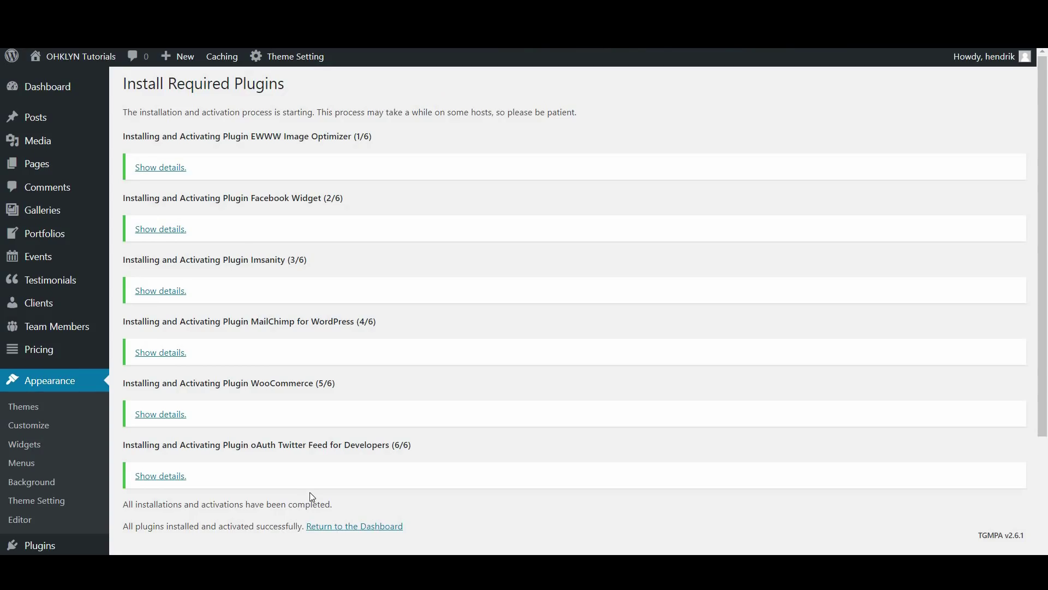
scroll(284, 486, down, 2)
scroll(284, 486, down, 2)
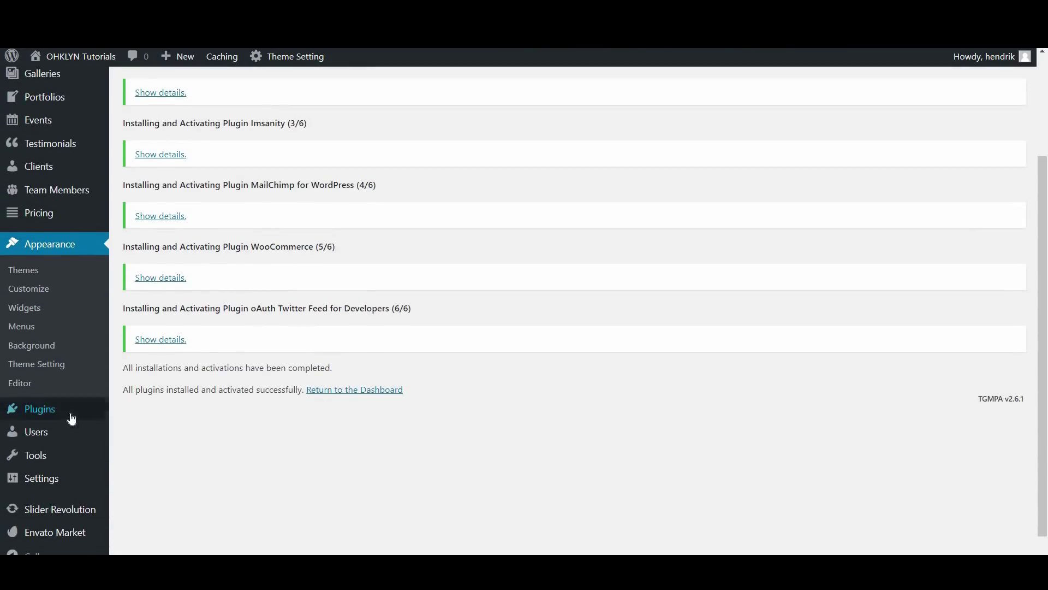
mouse_move(70, 419)
click(138, 417)
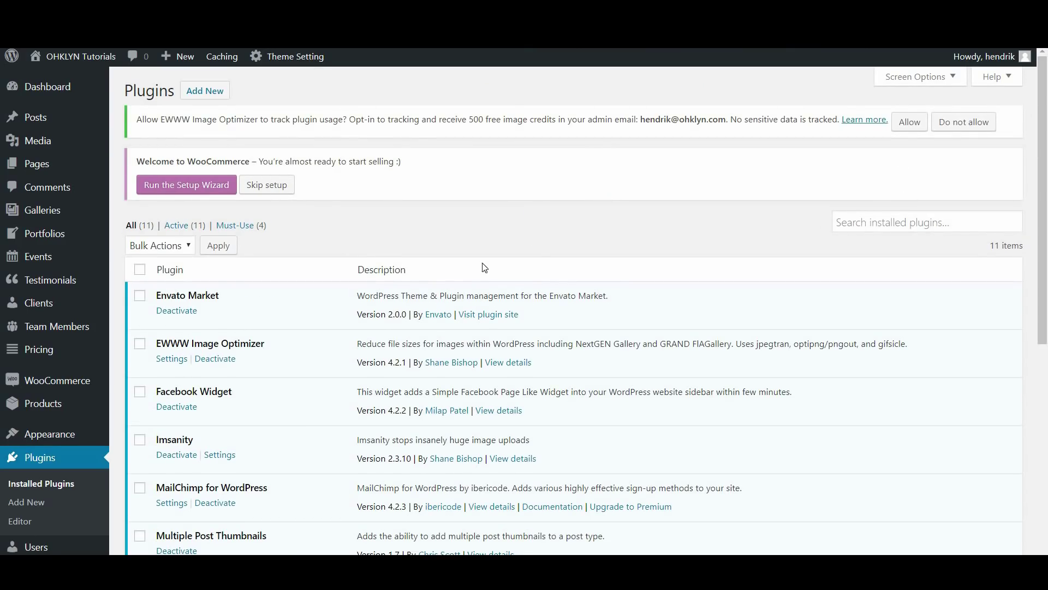
Scroll the Plugins list to confirm all 11 plugins, including WooCommerce and Slider Revolution, are active
scroll(534, 254, down, 2)
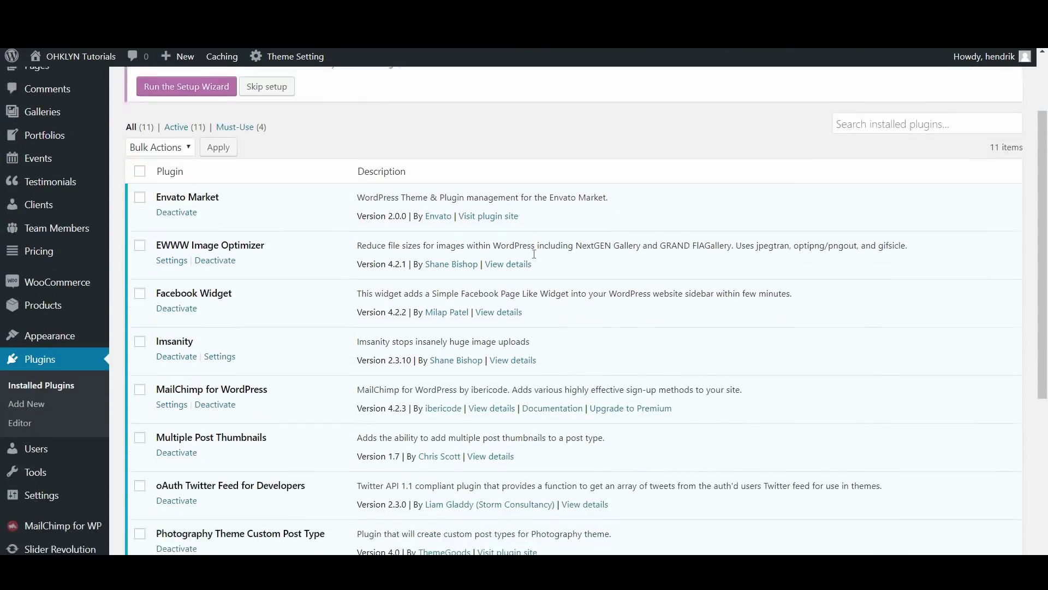
scroll(534, 254, down, 5)
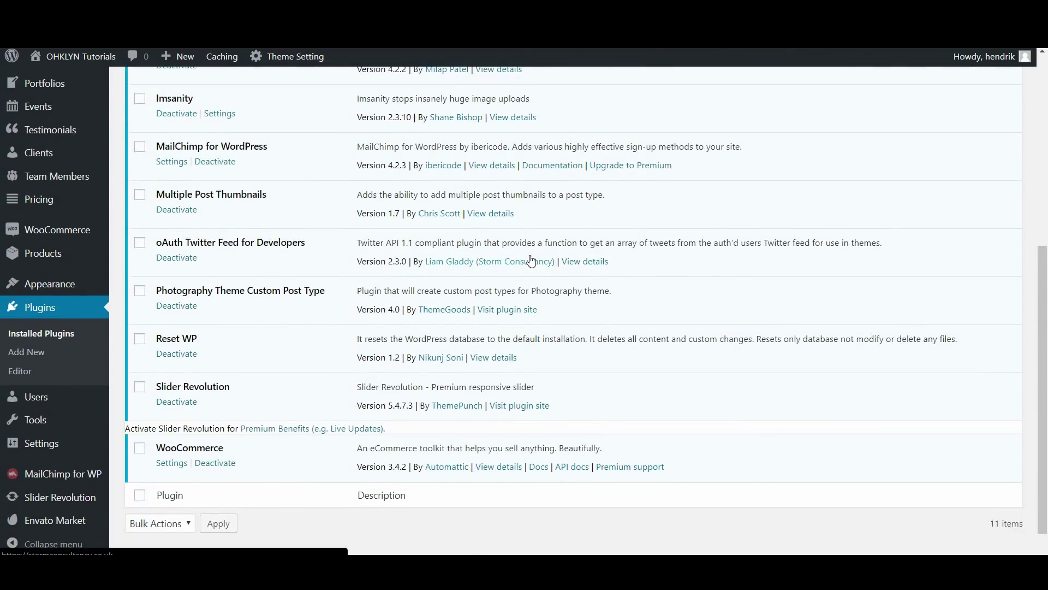
scroll(531, 260, up, 8)
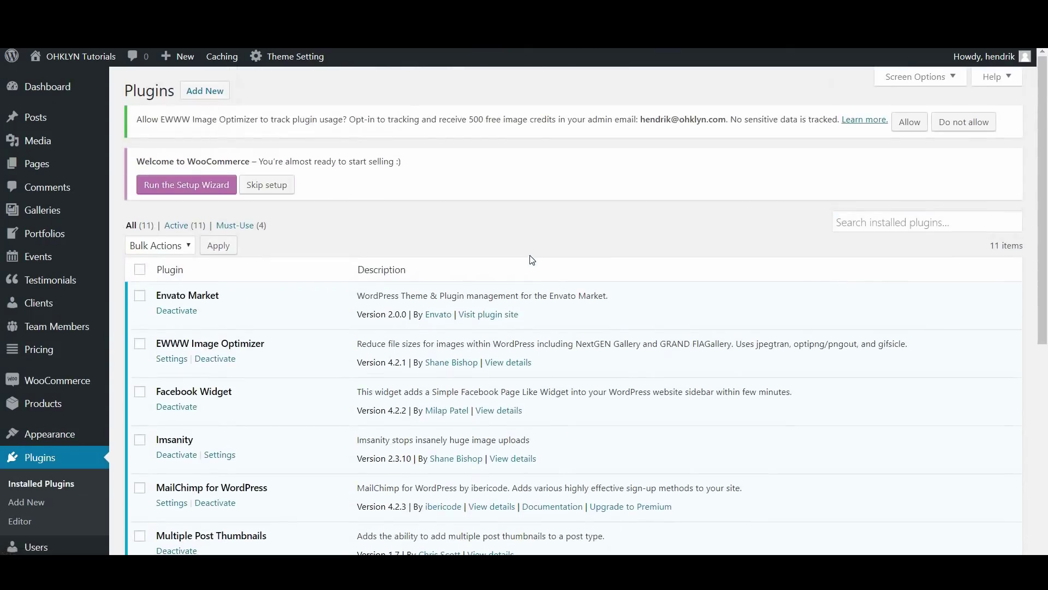
click(47, 86)
Visit the live site and scroll through its Photography-themed front page
click(90, 64)
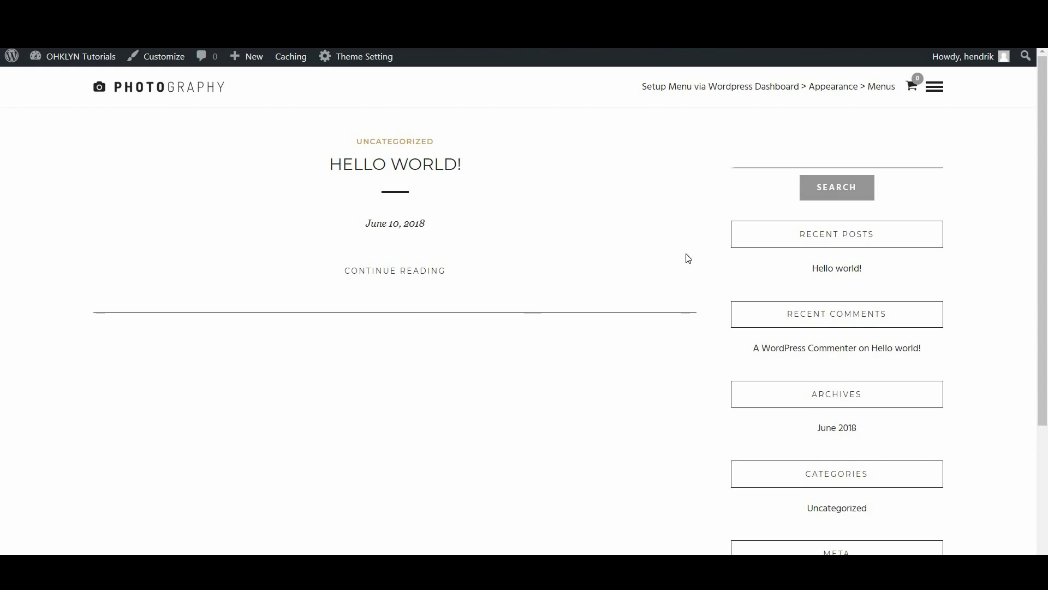
scroll(669, 334, down, 2)
scroll(669, 333, down, 2)
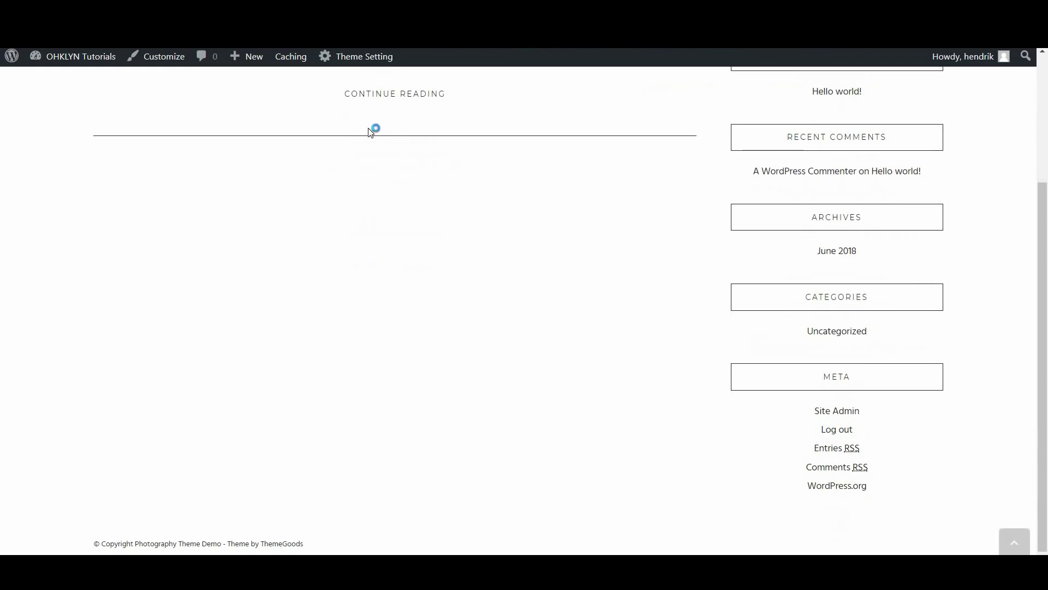
scroll(417, 457, up, 2)
scroll(419, 456, up, 1)
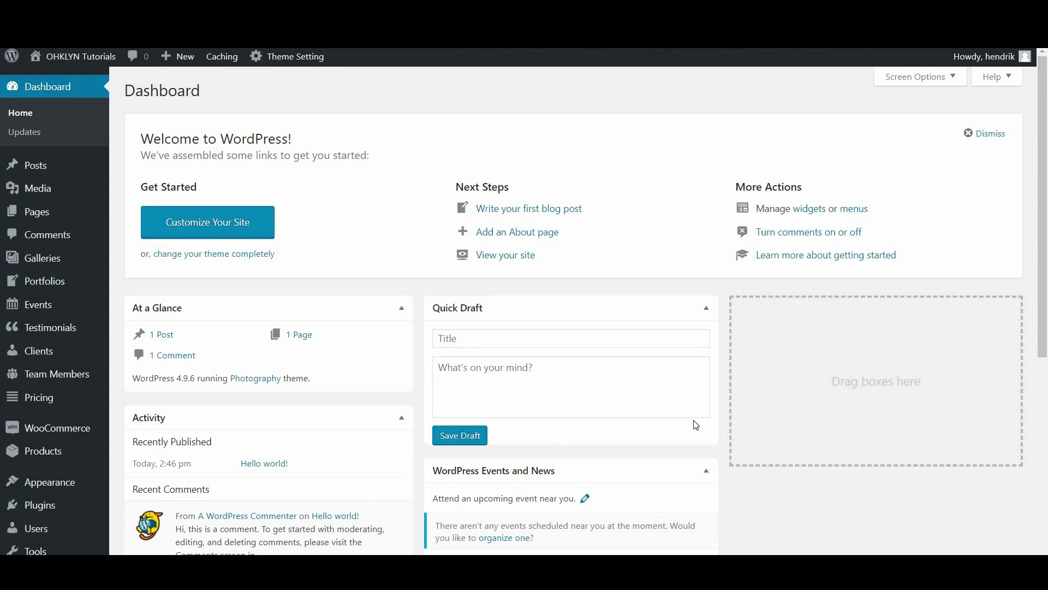
Open Theme Setting's Registration section and follow the Generate A Personal Token link
click(819, 216)
mouse_move(68, 482)
click(154, 507)
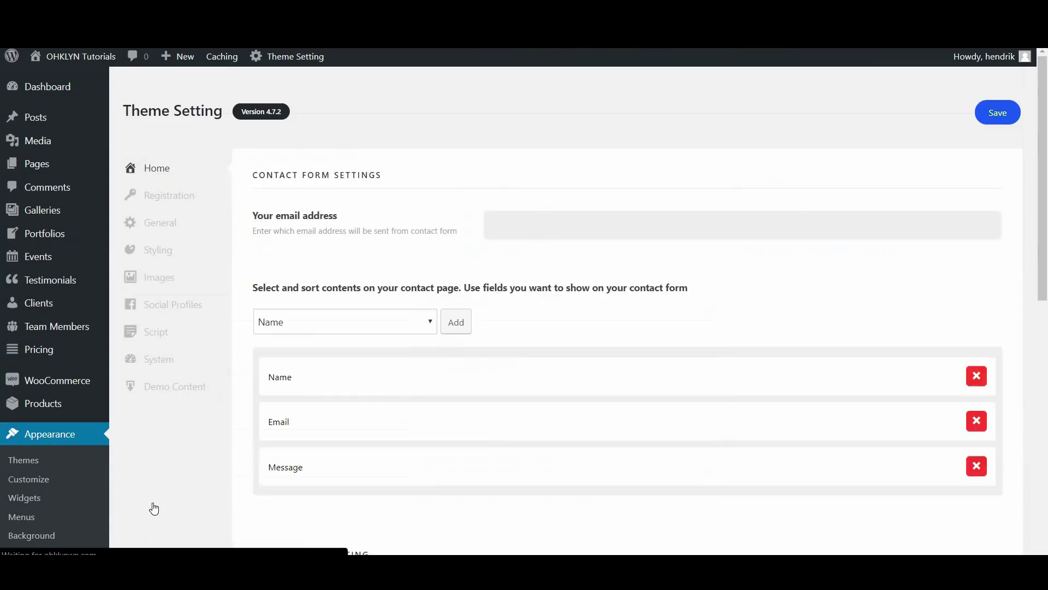
click(167, 198)
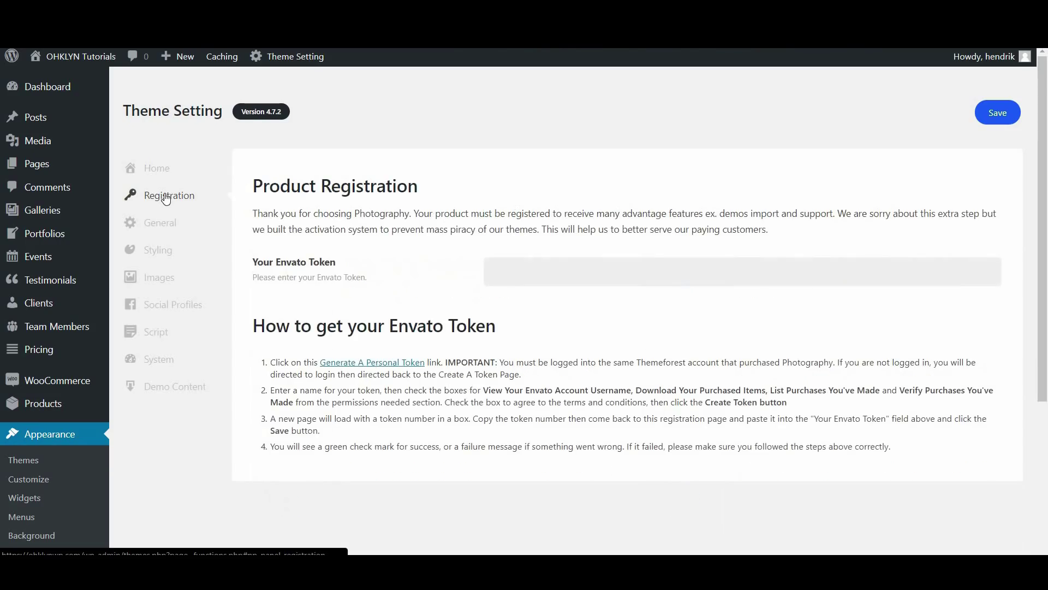
click(374, 363)
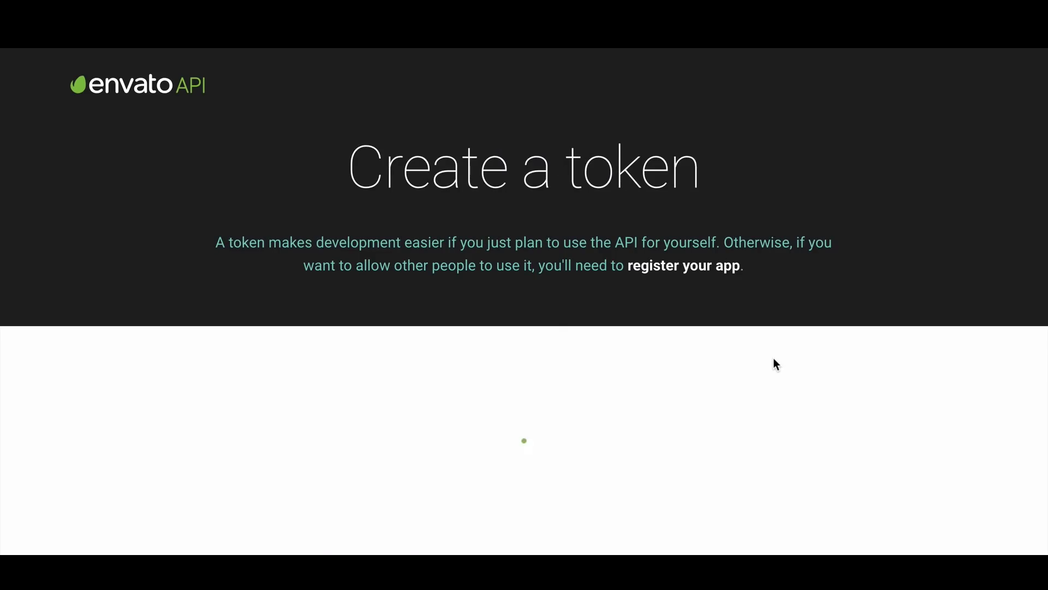
Name the new Envato personal token 'Photography'
scroll(777, 365, down, 5)
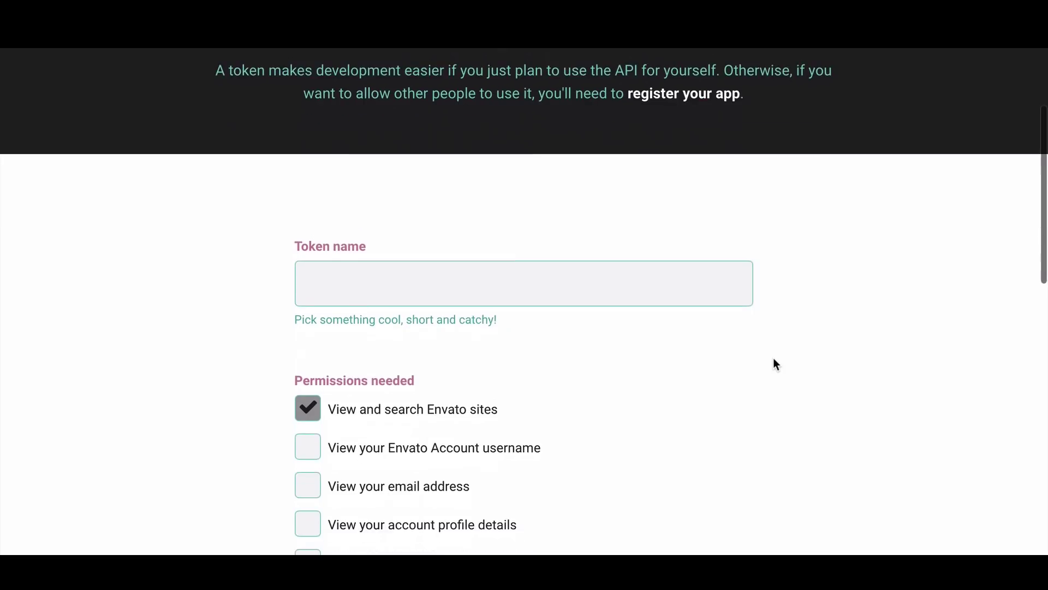
scroll(777, 365, down, 1)
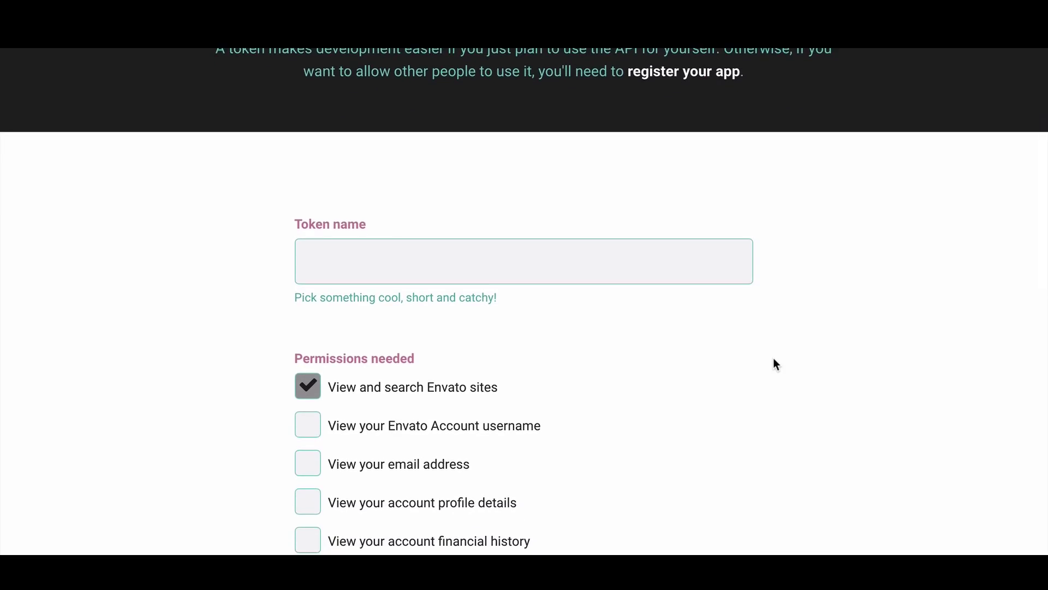
scroll(774, 360, down, 12)
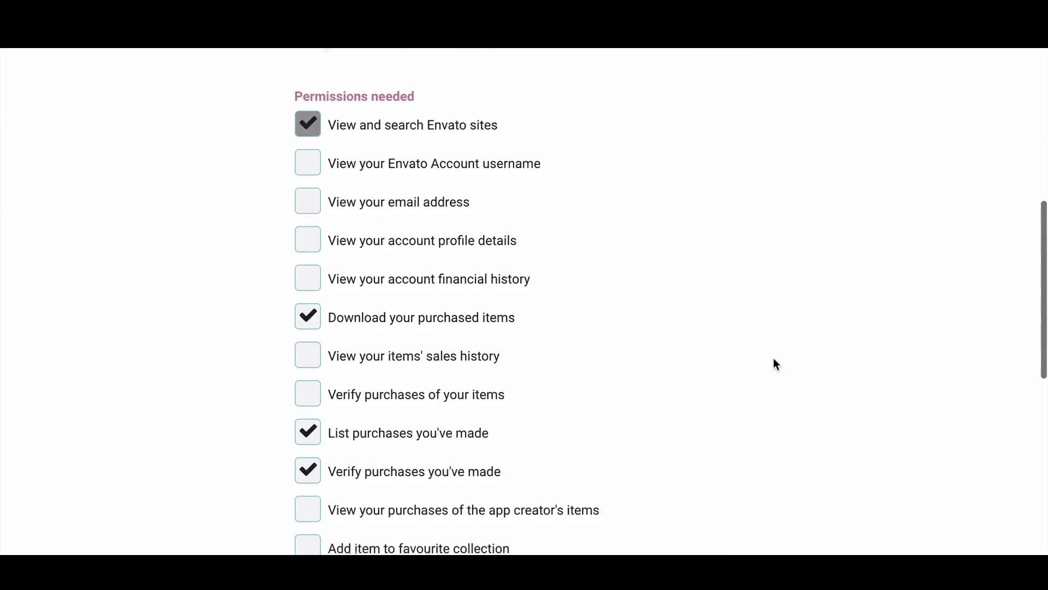
scroll(777, 365, down, 5)
scroll(777, 365, up, 16)
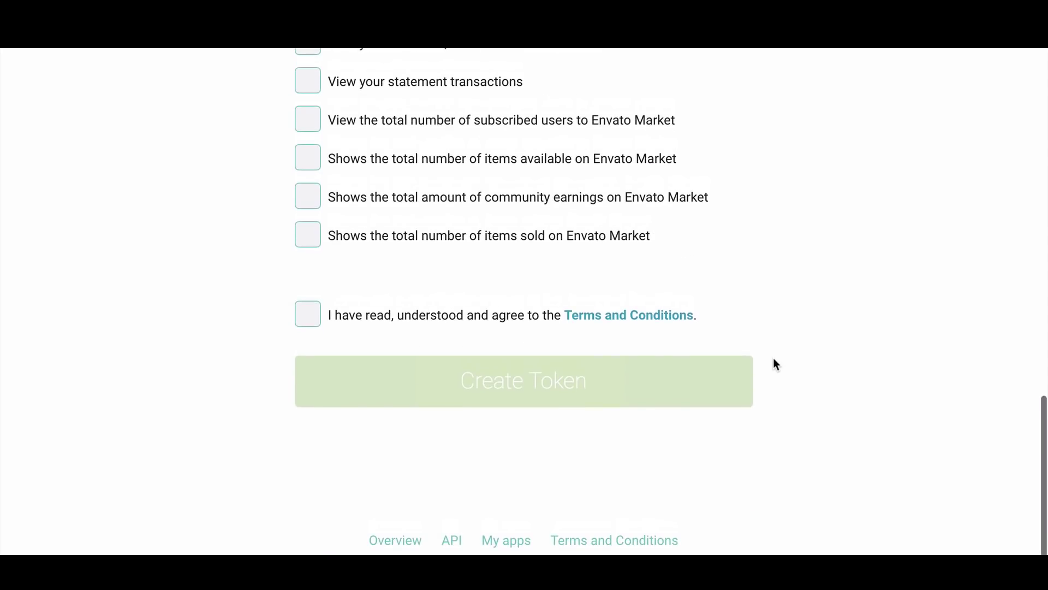
click(558, 351)
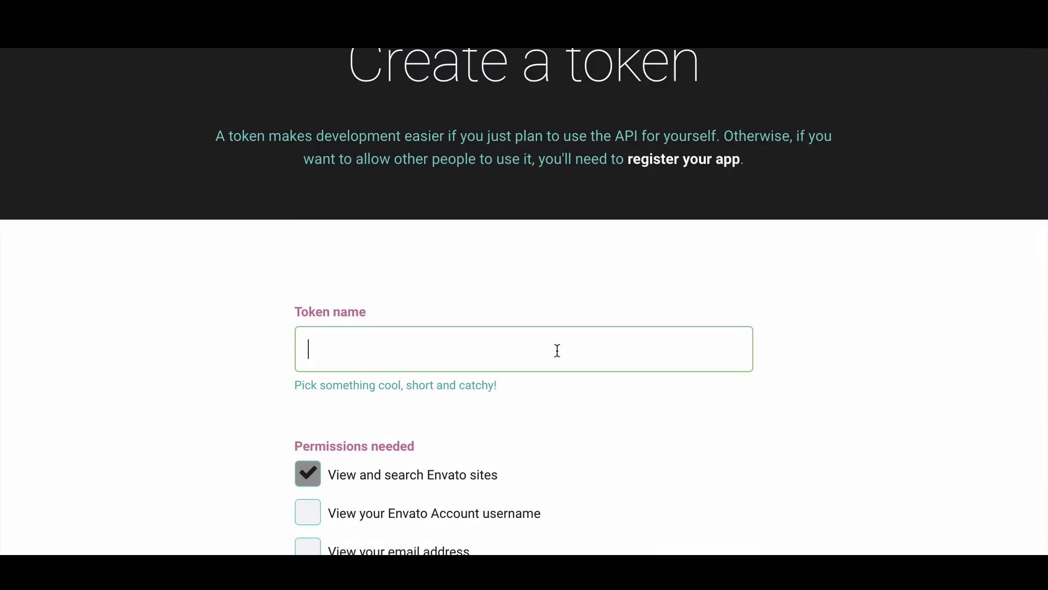
text(Photography)
Accept the terms, create the token, and paste its key into Your Envato Token
scroll(524, 300, down, 8)
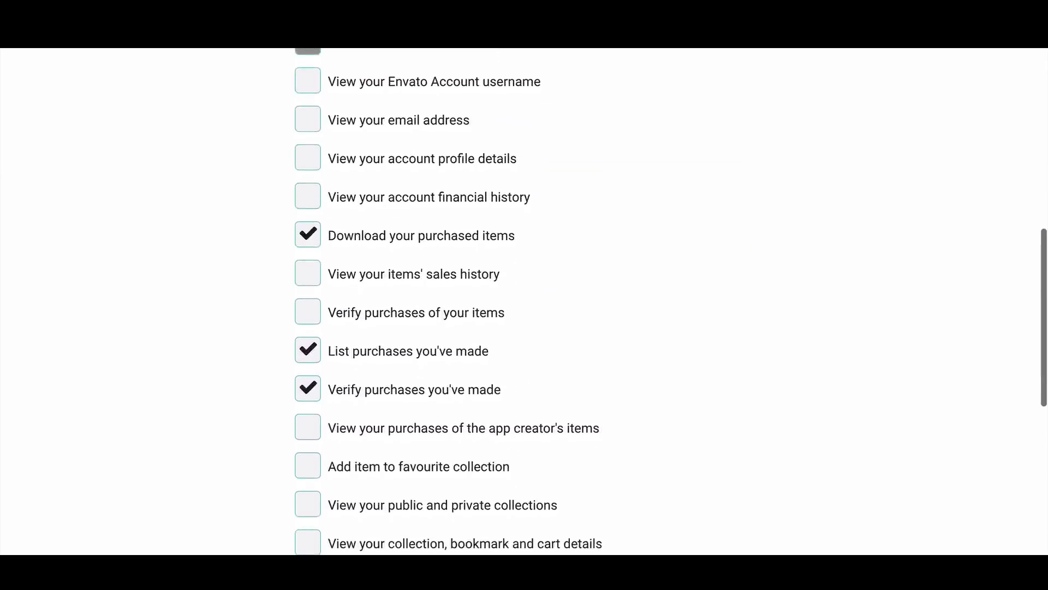
scroll(524, 300, down, 4)
scroll(249, 280, down, 5)
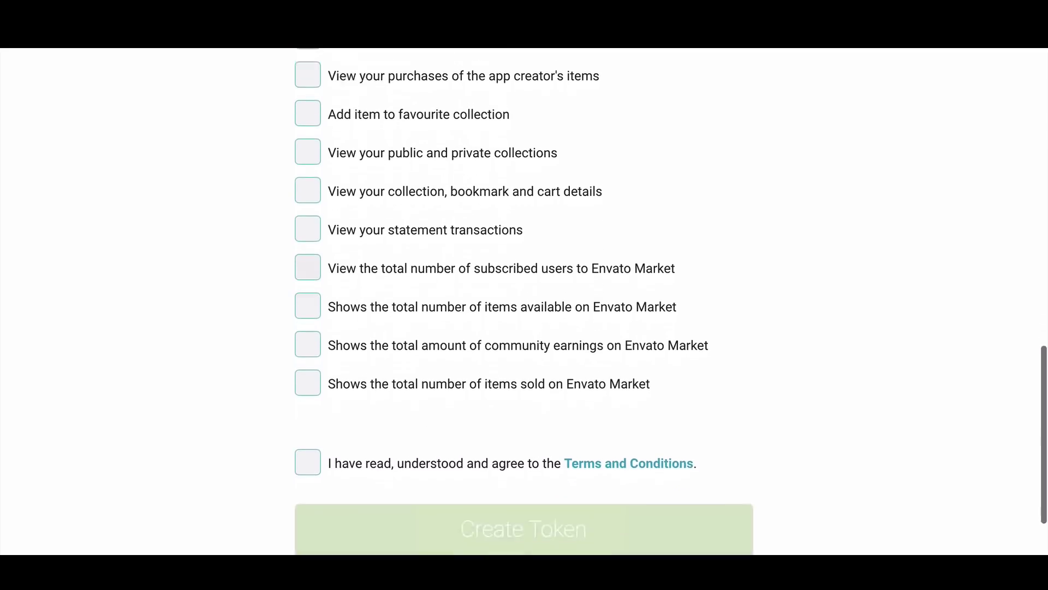
click(304, 332)
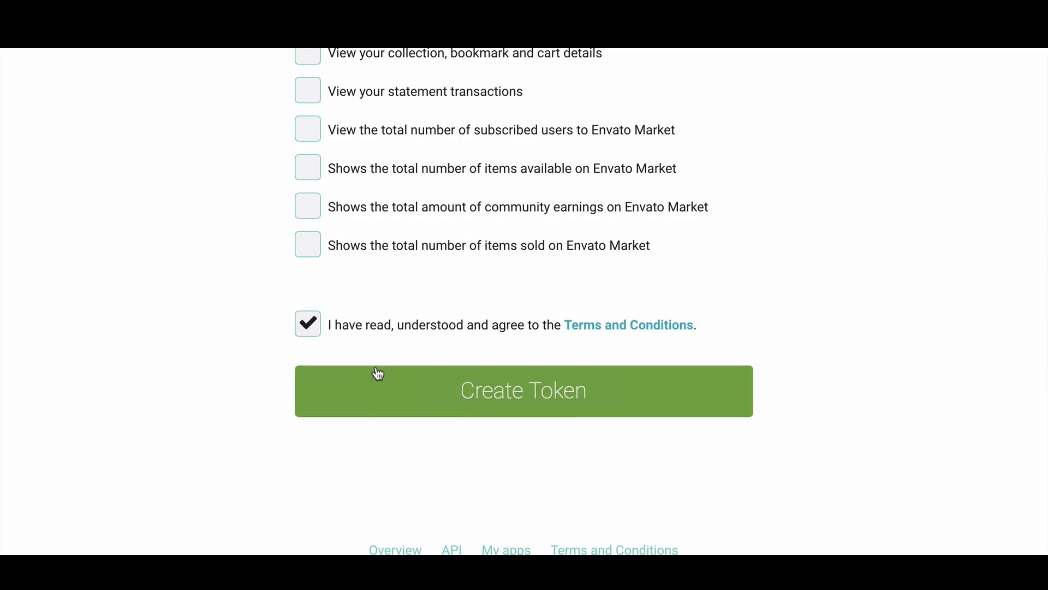
click(379, 374)
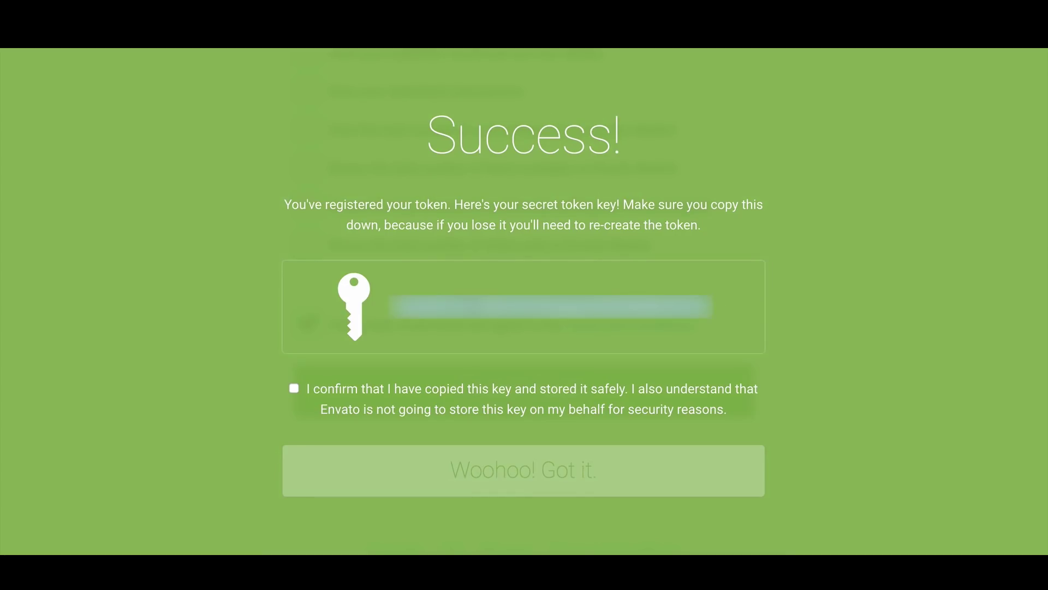
click(294, 388)
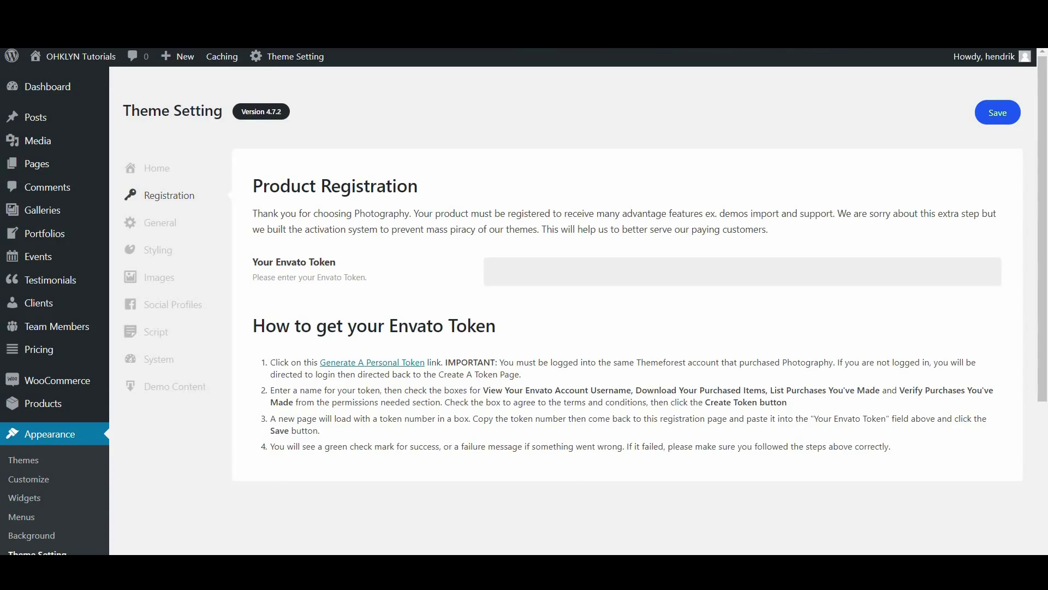
key(ctrl+v)
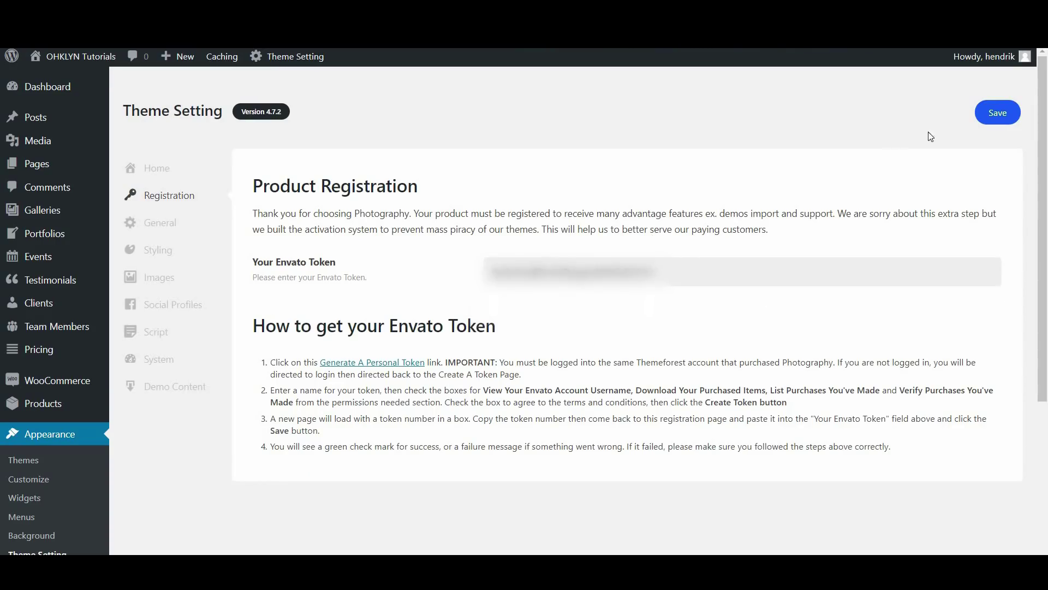
Save the Theme Setting page so the pasted Envato token is stored for product registration
click(986, 122)
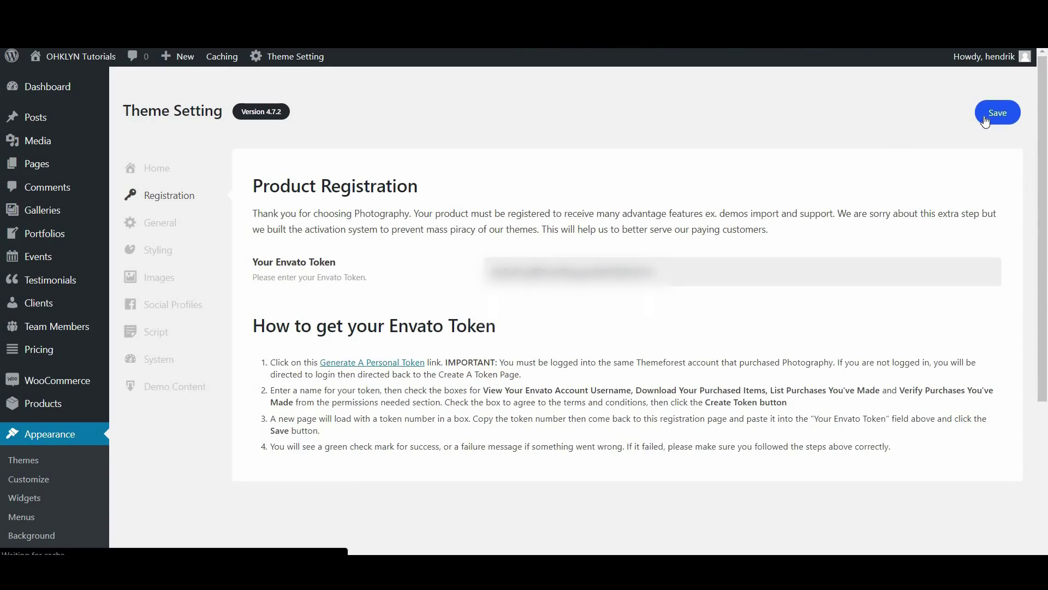
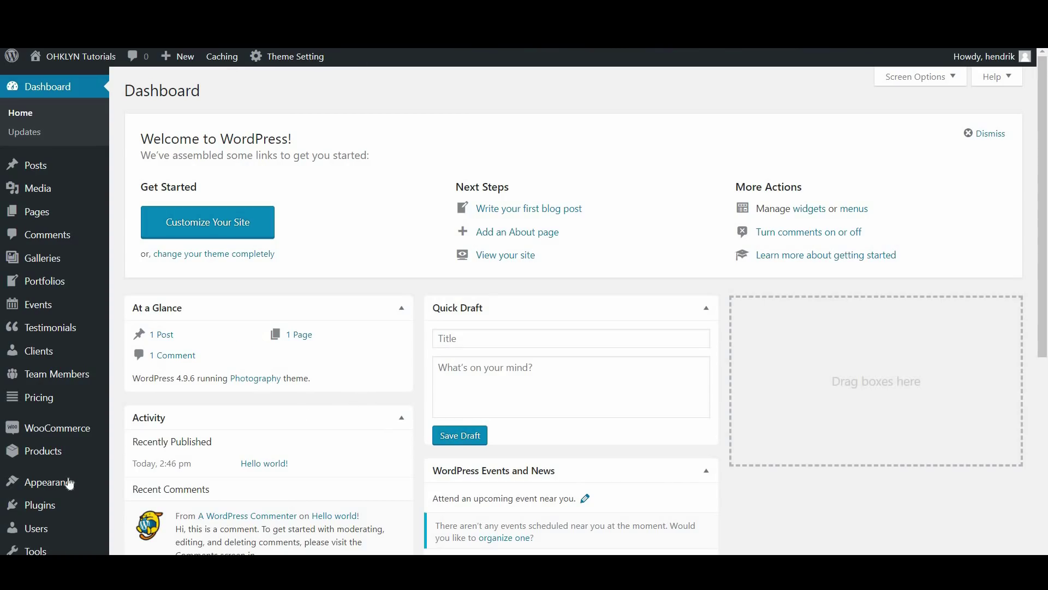
Open Theme Setting's Import Demo page listing Demo 1, Bold White Demo and Bold Black Demo
mouse_move(69, 484)
click(158, 504)
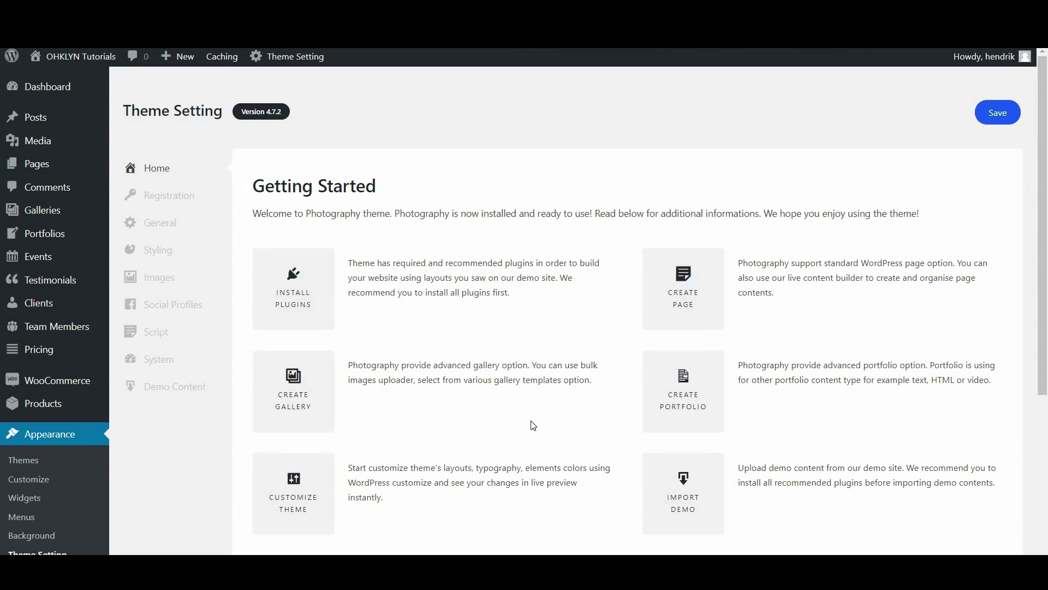
click(683, 503)
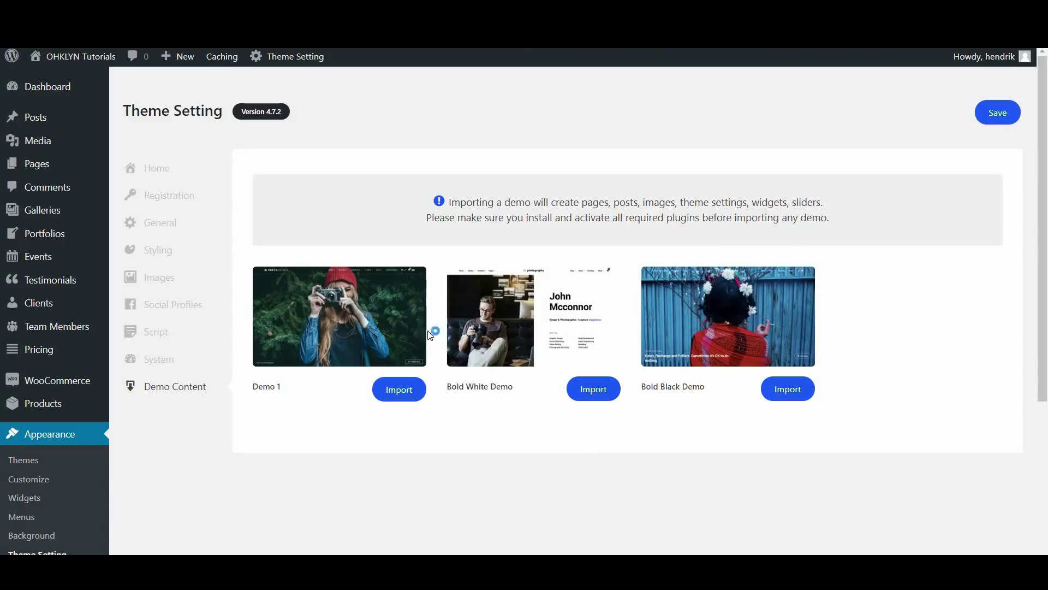
Preview Demo 1, then import its content, confirming the overwrite of existing data
click(339, 323)
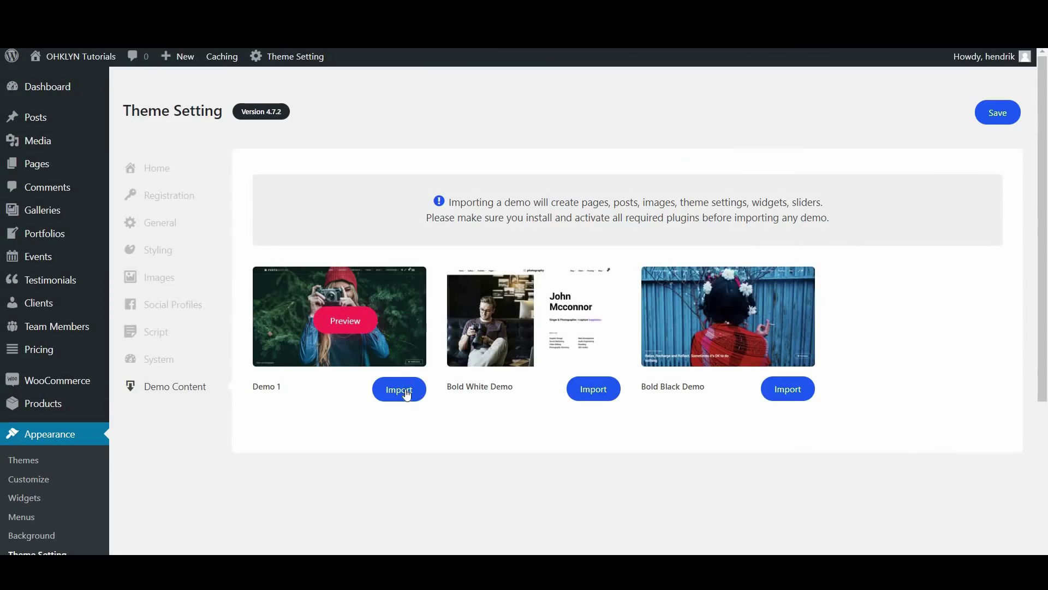
click(407, 393)
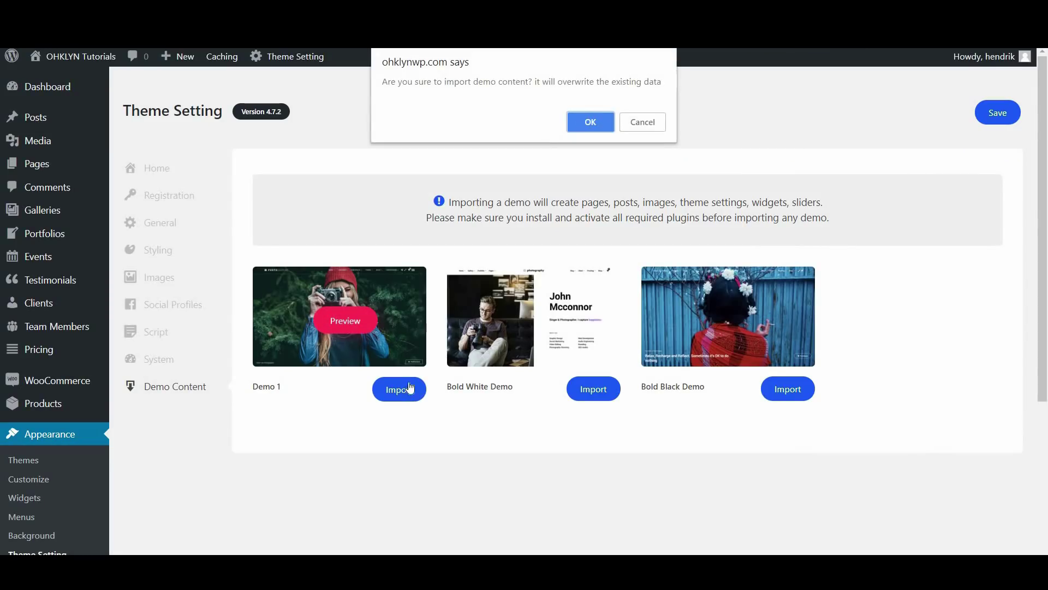
click(573, 123)
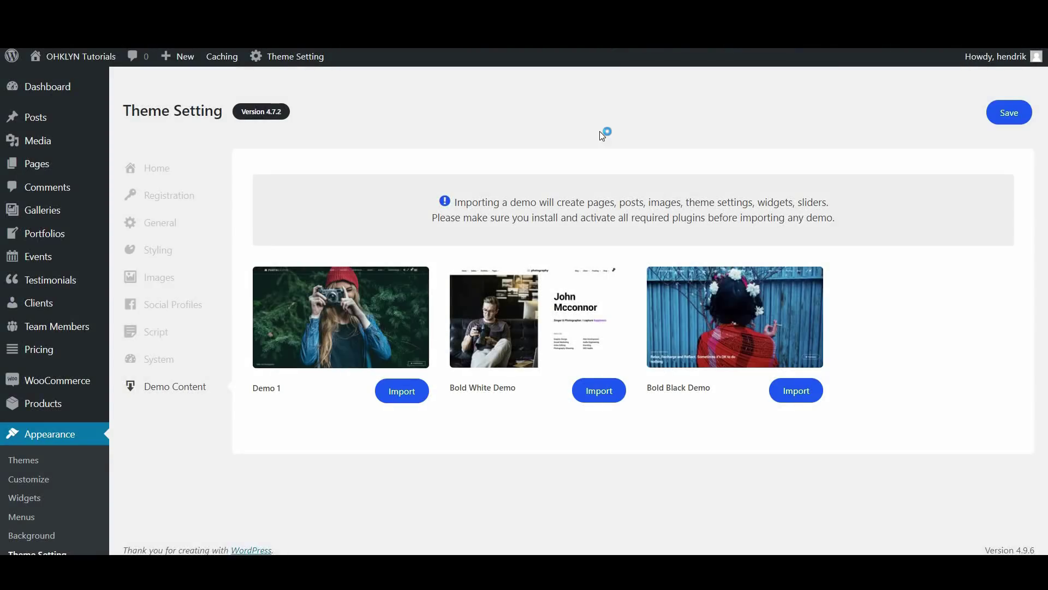
click(172, 251)
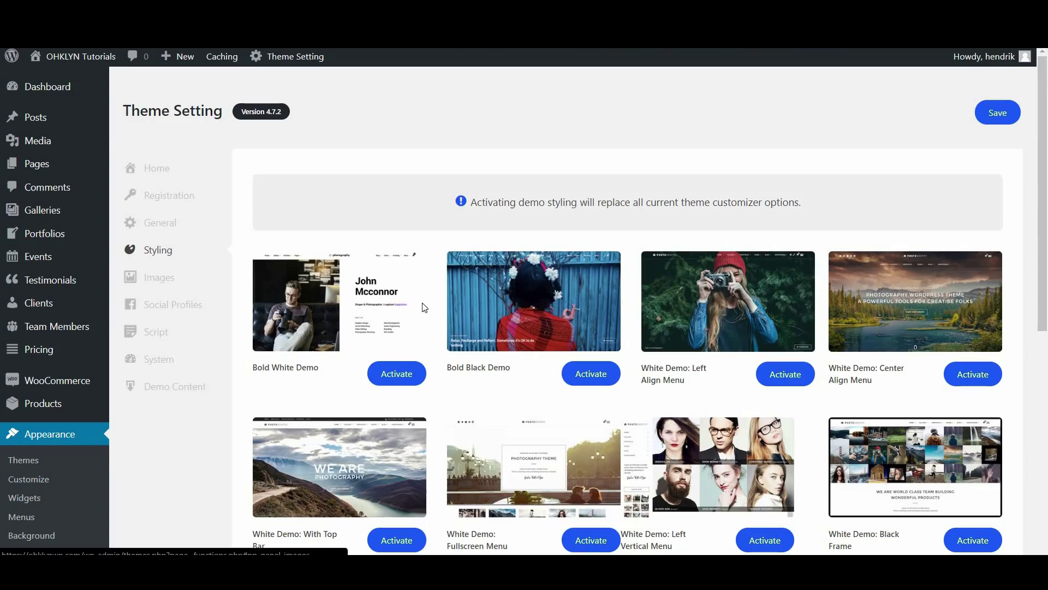
Activate the White Demo: With Top Bar styling and visit the live site
scroll(562, 477, down, 5)
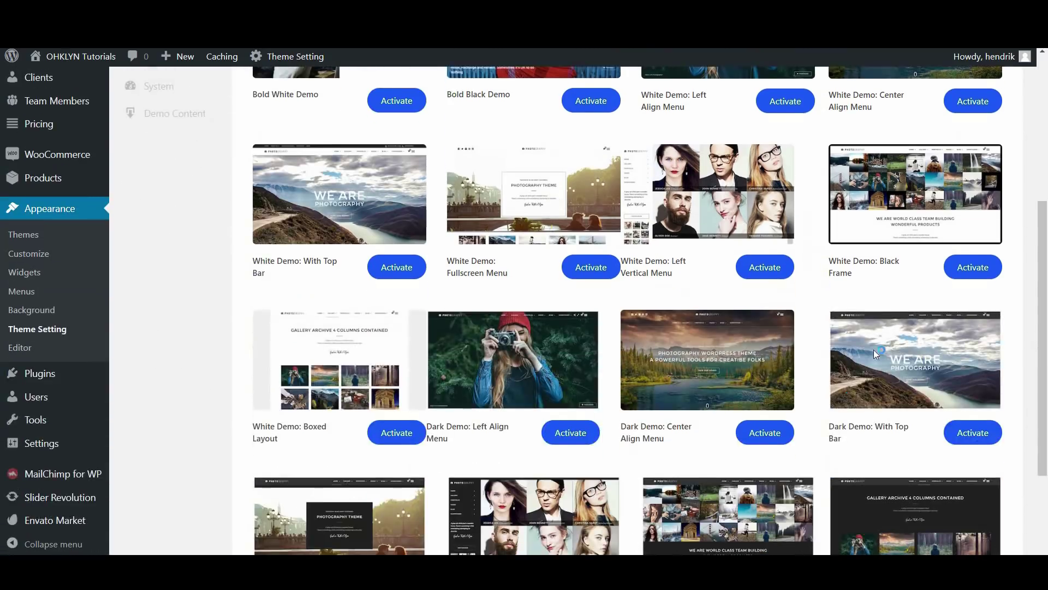
scroll(698, 406, down, 3)
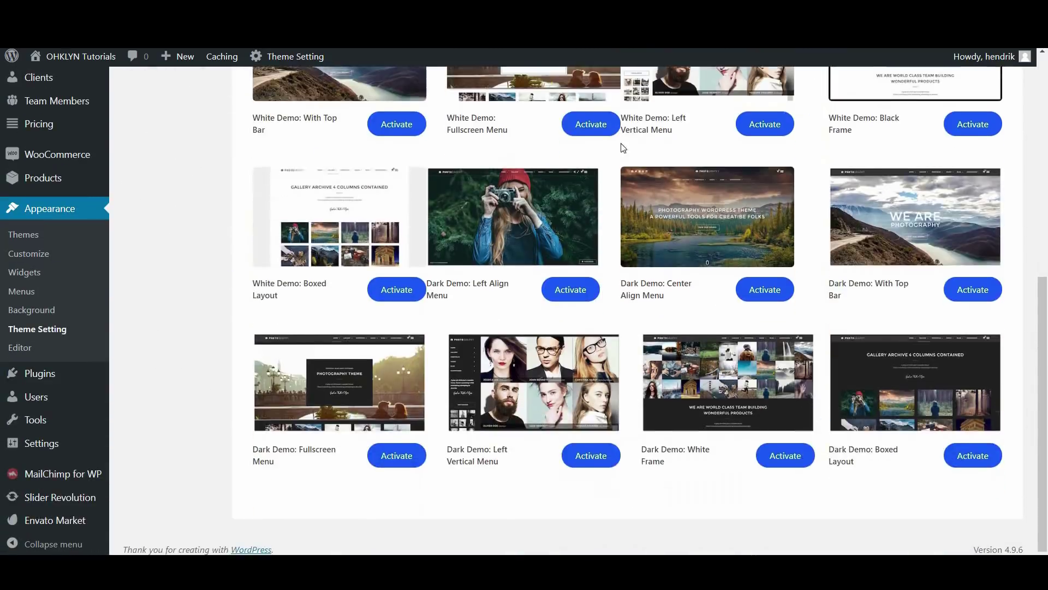
scroll(615, 402, up, 7)
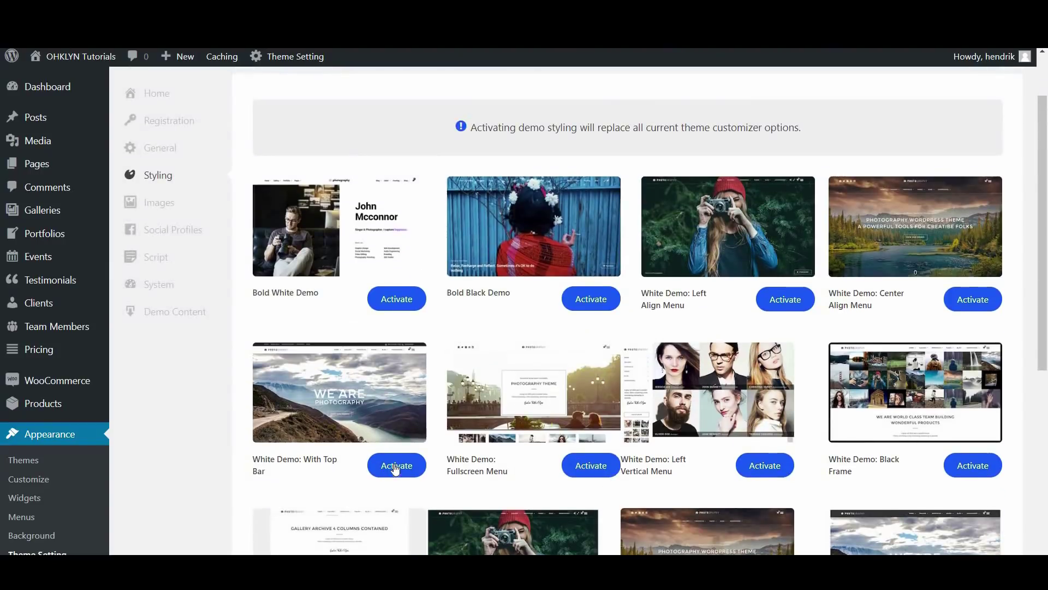
click(395, 466)
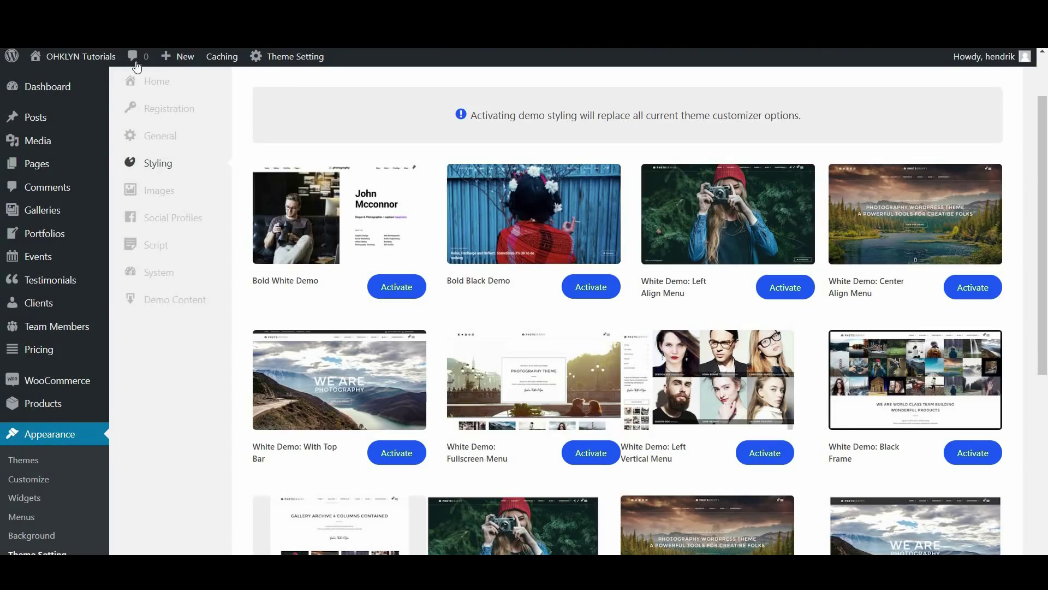
mouse_move(65, 57)
click(50, 81)
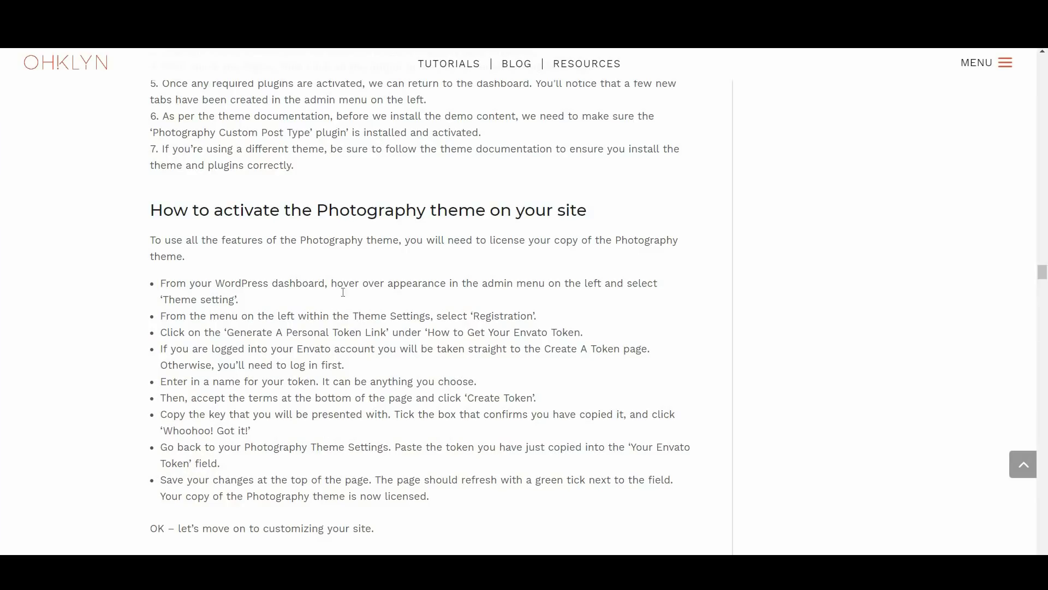
Scroll the OHKLYN tutorial to its Step 5 guidance on logo, favicon and brand colors
scroll(346, 293, down, 3)
scroll(382, 289, down, 4)
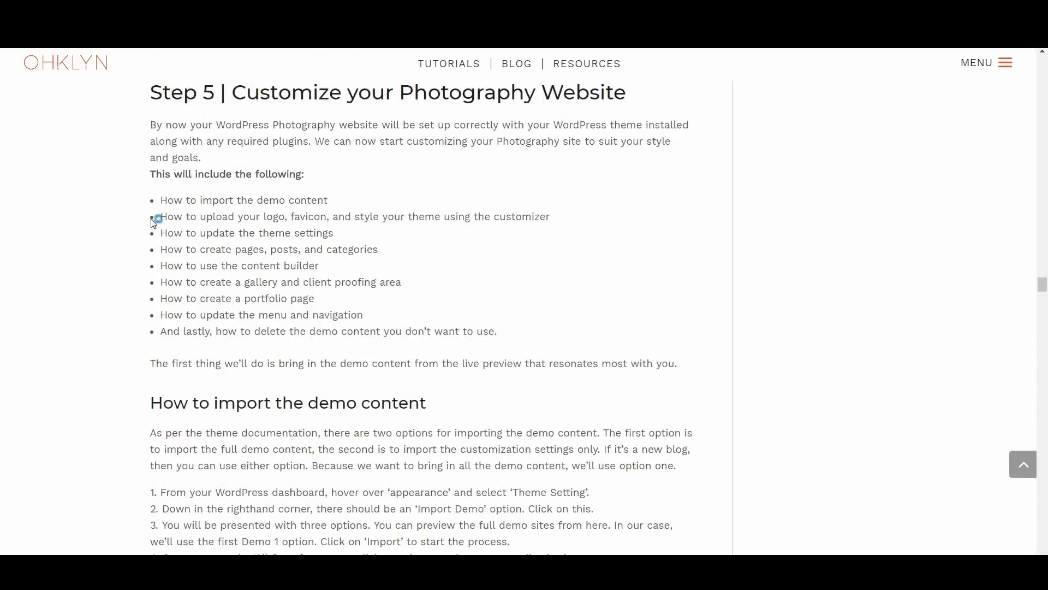
drag(167, 216, 412, 232)
drag(475, 217, 548, 218)
click(472, 270)
scroll(473, 270, down, 2)
scroll(462, 337, down, 2)
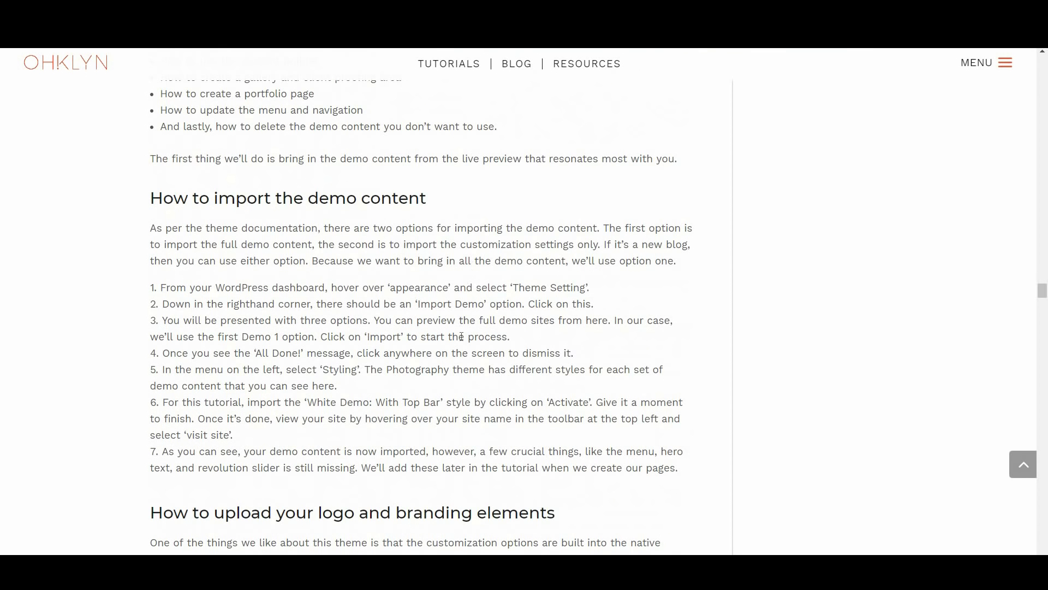
scroll(462, 336, down, 6)
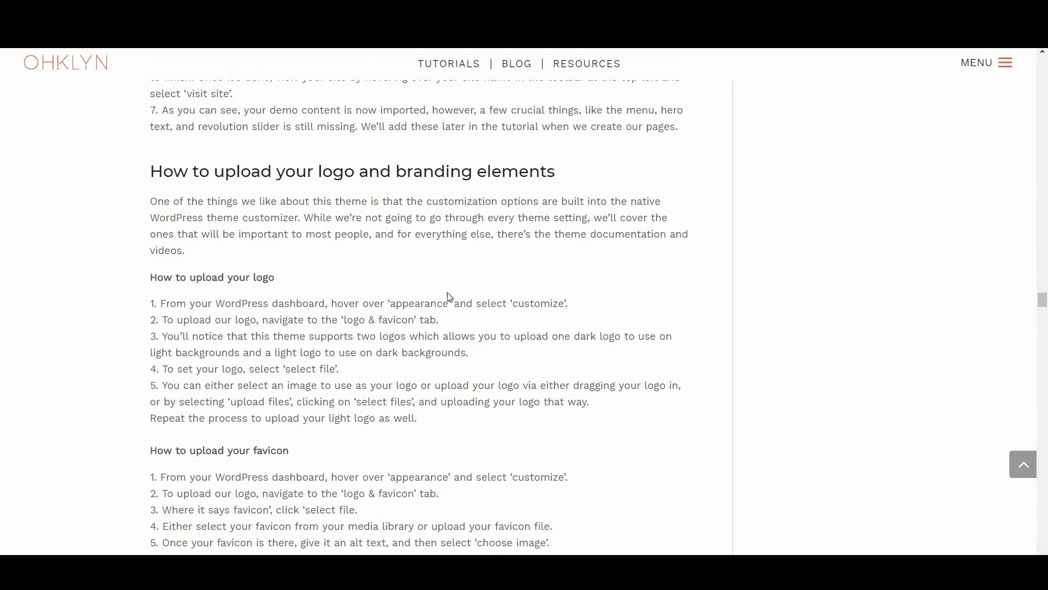
scroll(445, 301, down, 6)
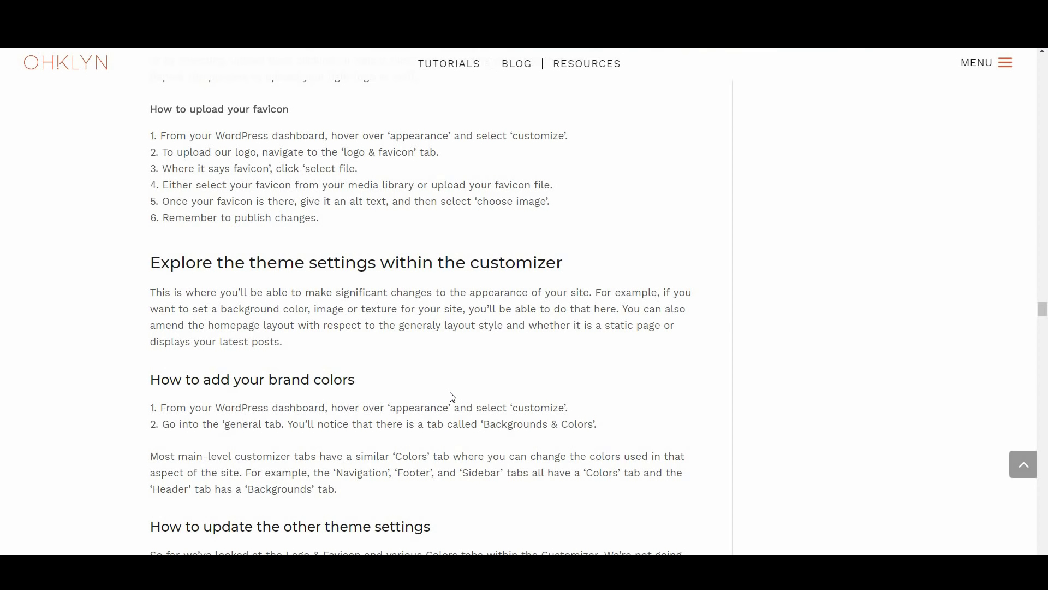
scroll(452, 397, up, 5)
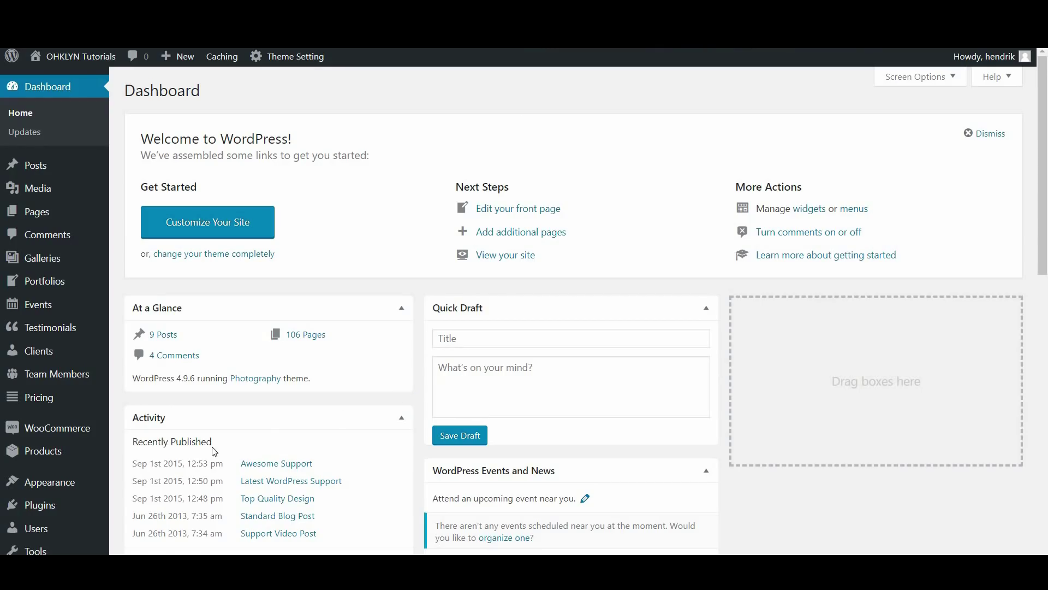
Open the Customizer for the Photography theme at its Logo & Favicon section
mouse_move(37, 486)
click(149, 431)
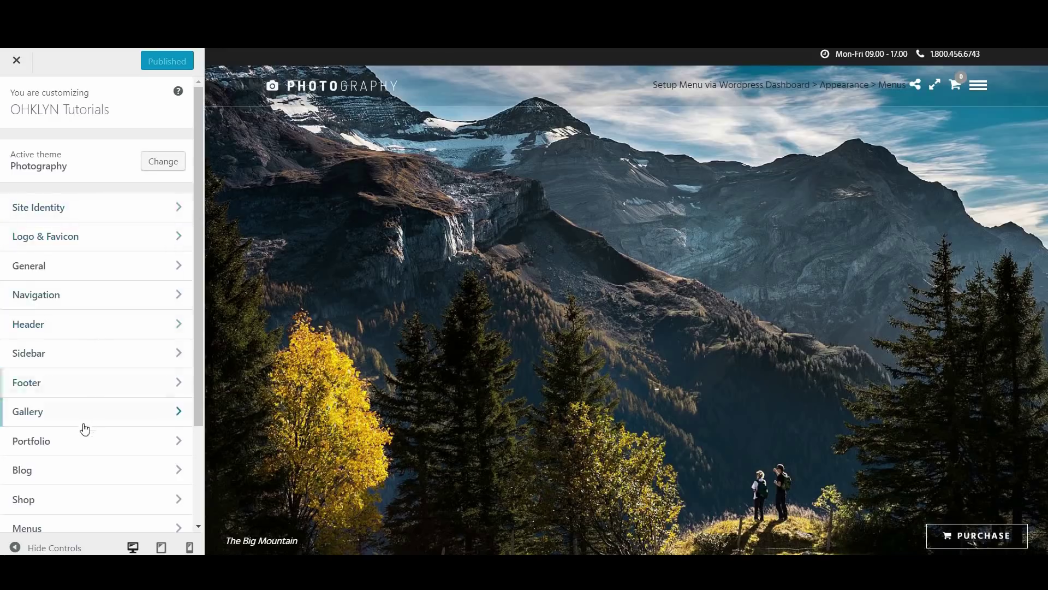
scroll(73, 476, down, 2)
scroll(81, 467, up, 2)
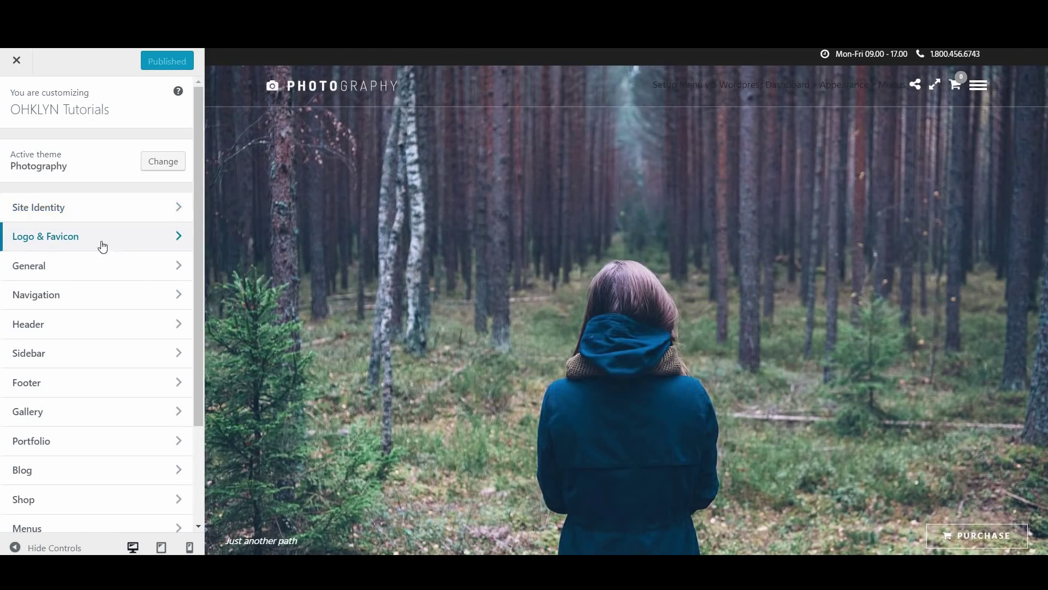
click(89, 244)
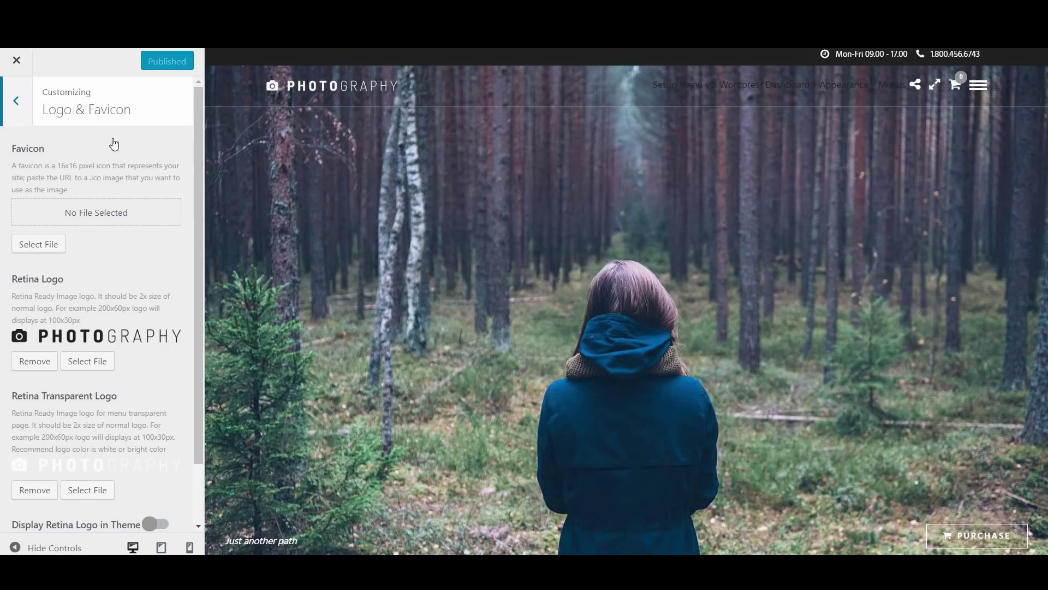
Upload triangleFavicon.png with alt text dark-favicon and set it as the site favicon
click(45, 249)
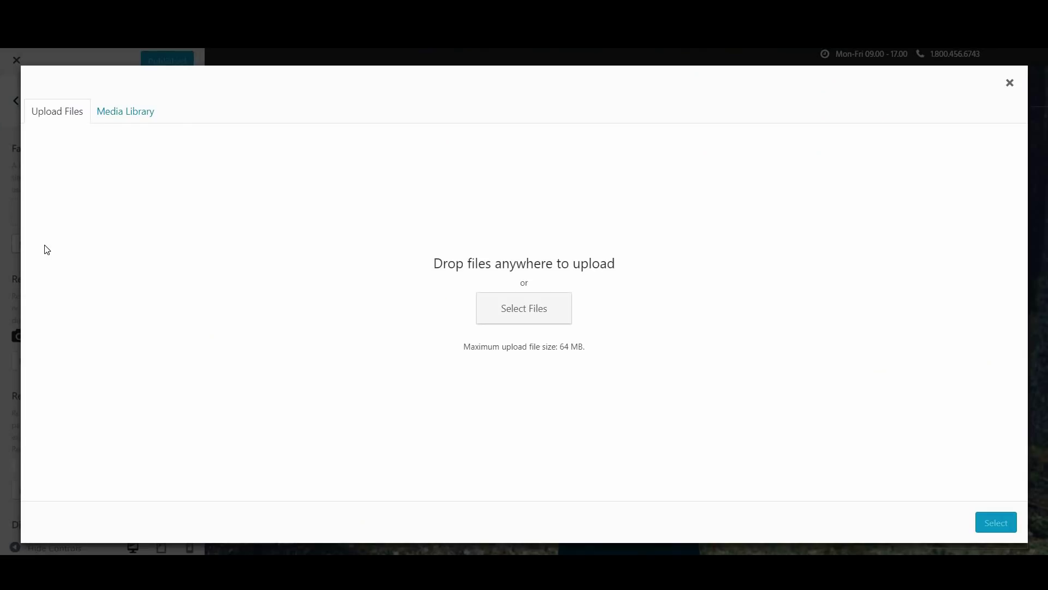
click(131, 115)
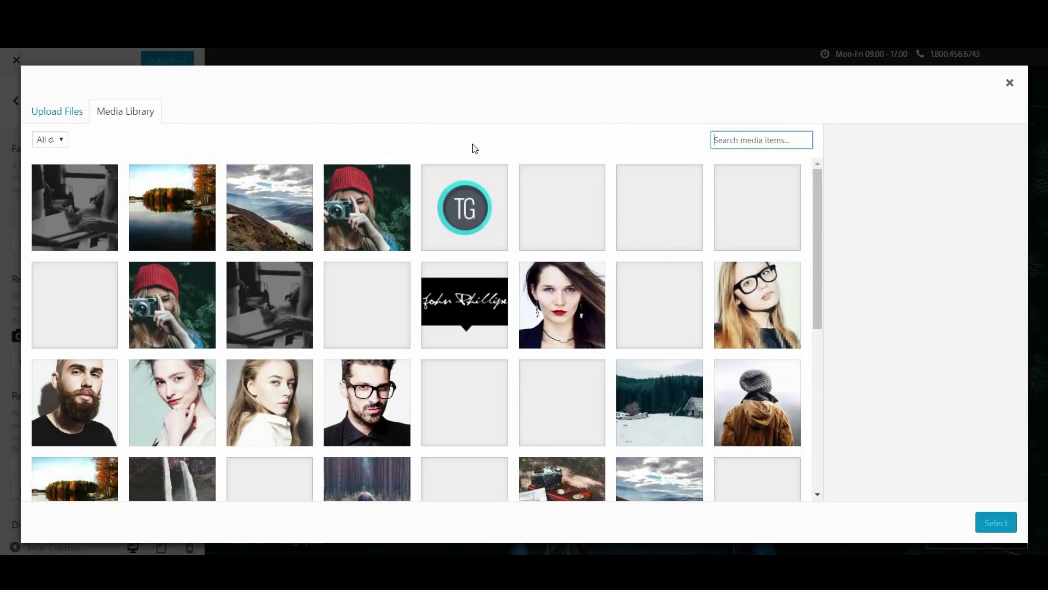
click(73, 119)
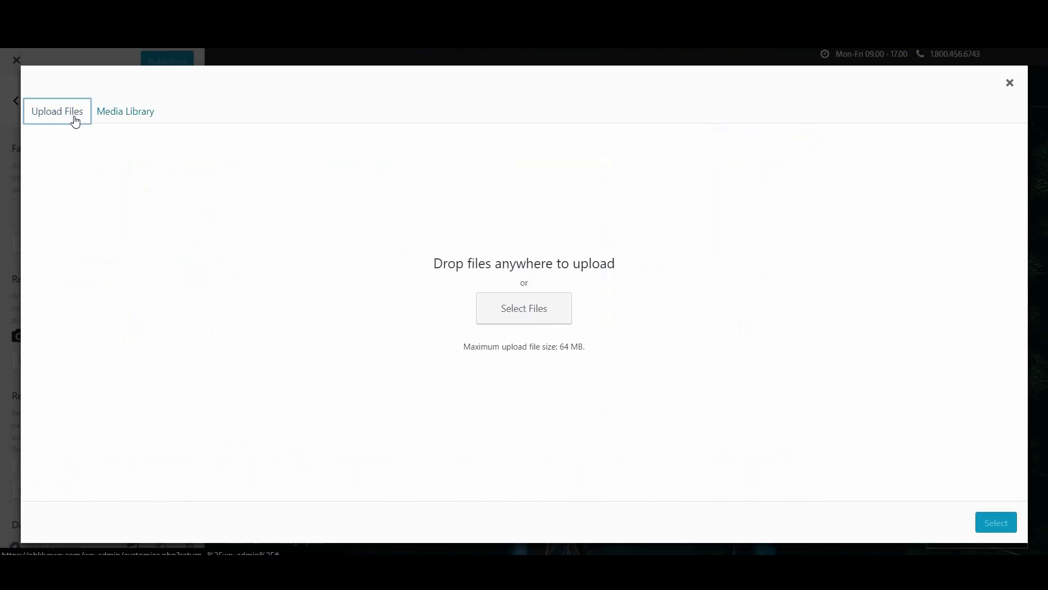
click(529, 323)
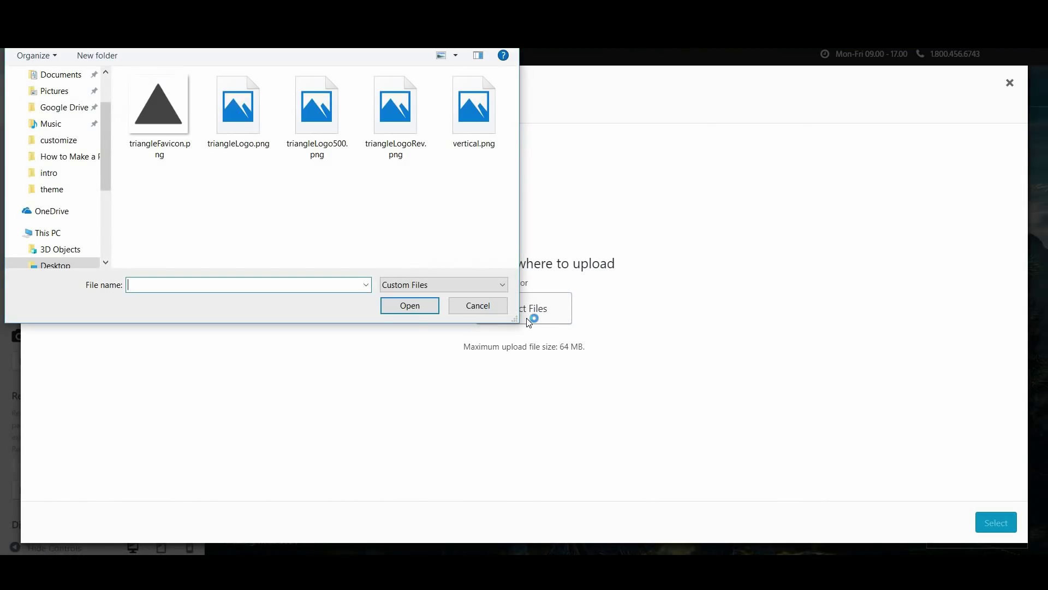
click(181, 135)
double_click(181, 134)
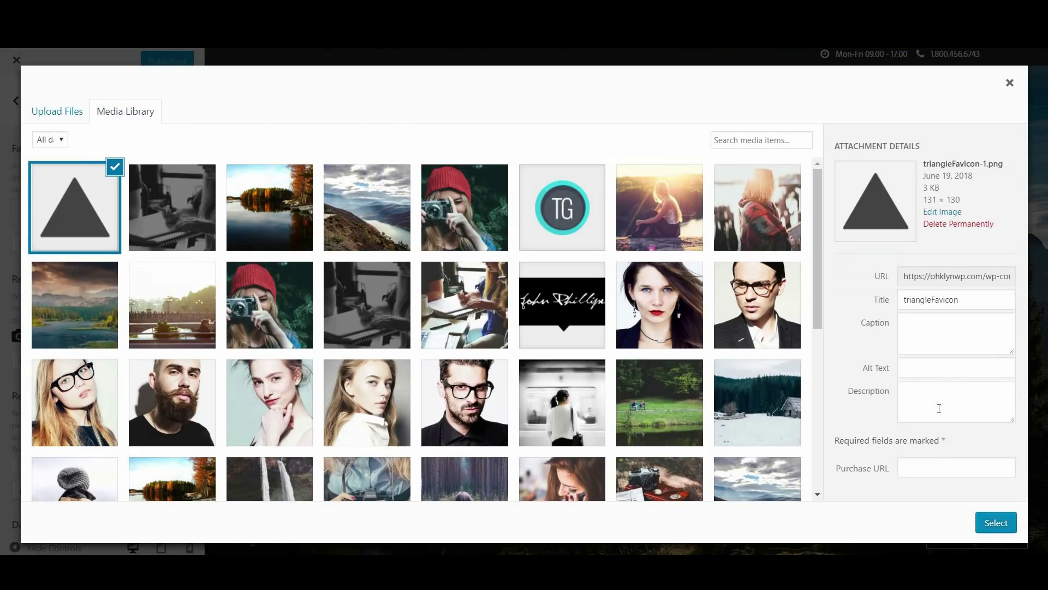
click(928, 364)
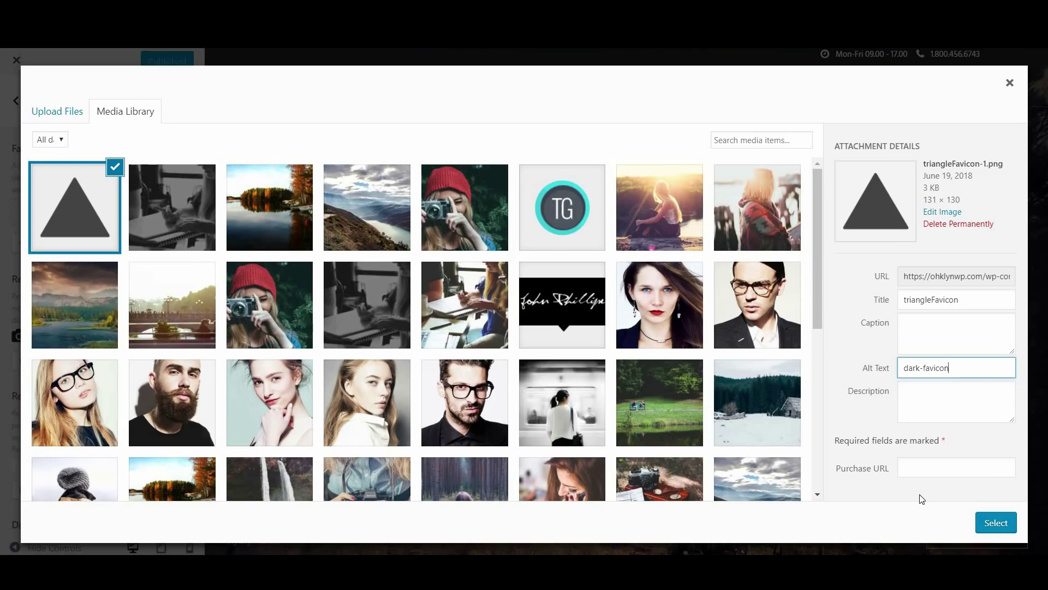
click(993, 524)
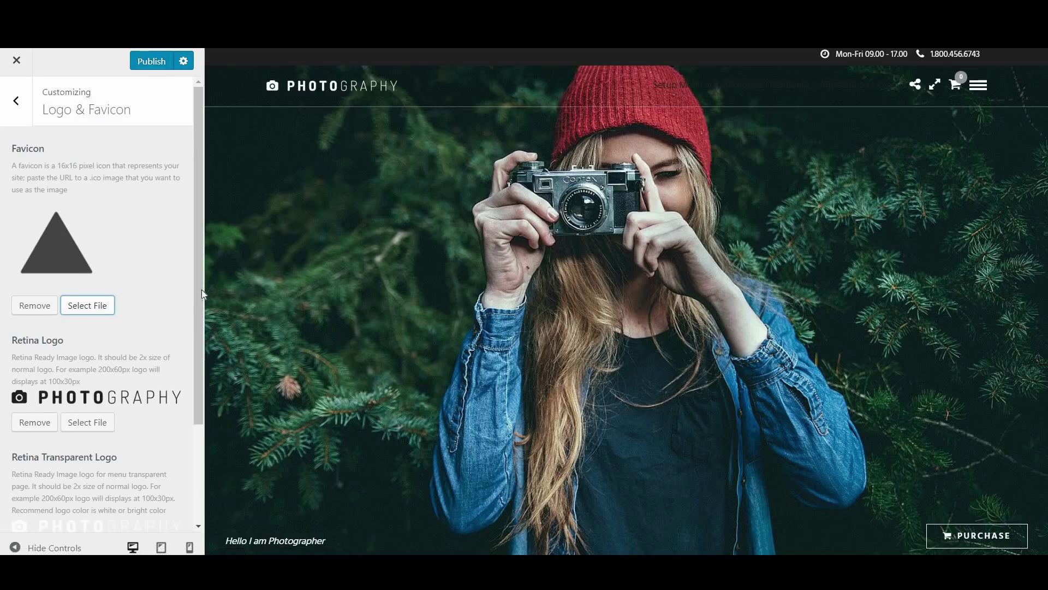
Upload triangleLogoBlack-500.png with alt text darklogo and set it as the Retina Logo
scroll(201, 327, down, 3)
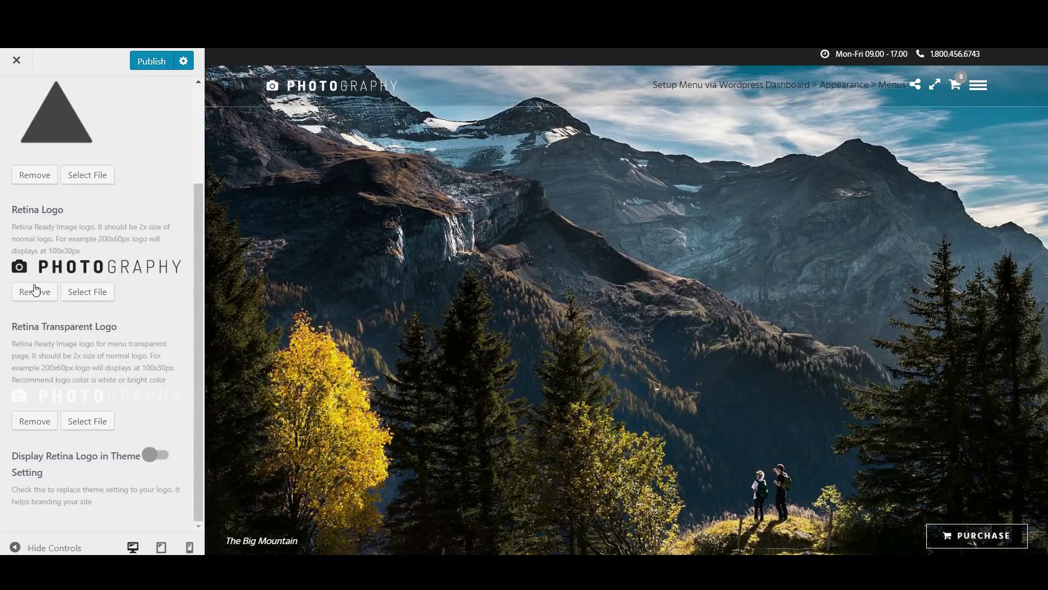
click(90, 292)
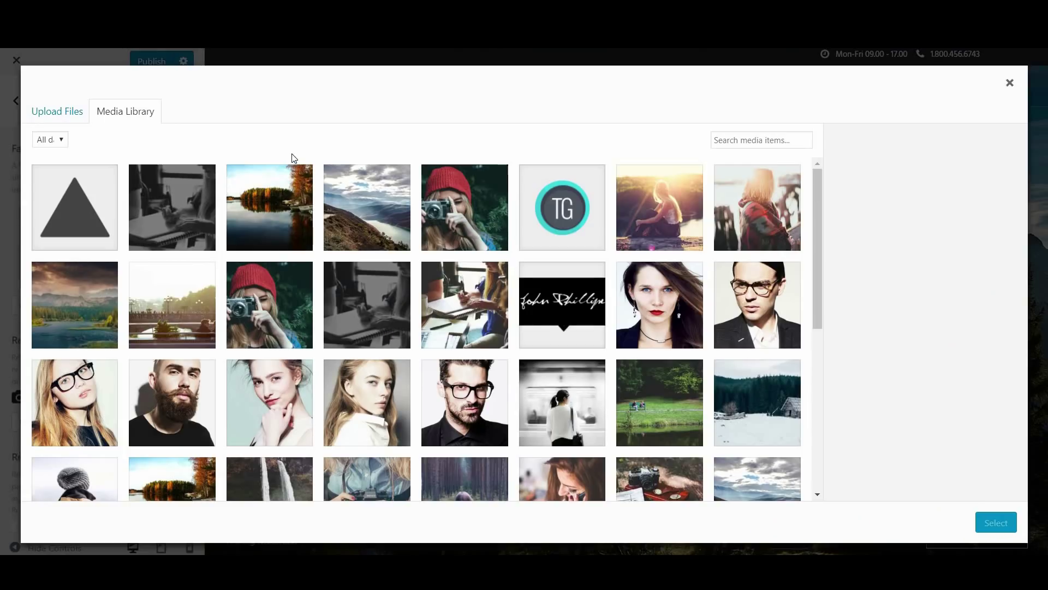
click(67, 121)
click(513, 309)
double_click(322, 148)
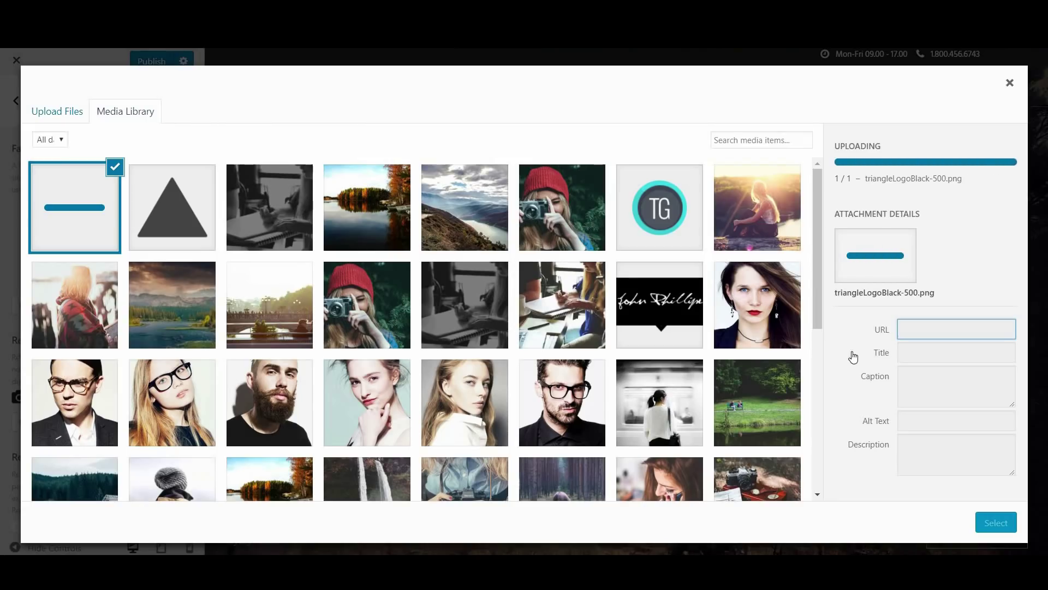
click(926, 418)
click(917, 374)
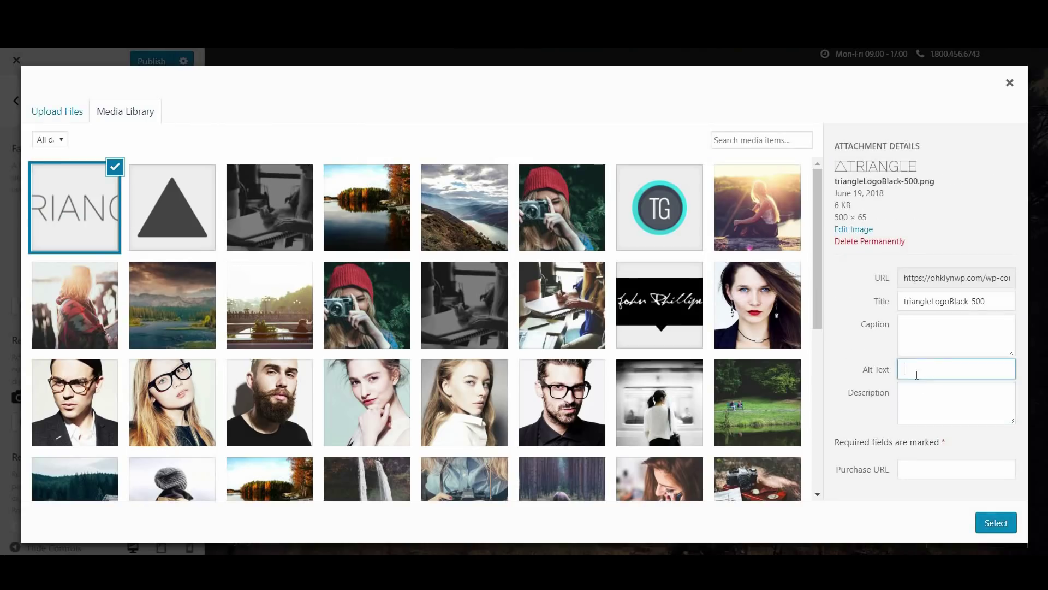
text(darklogo)
click(995, 521)
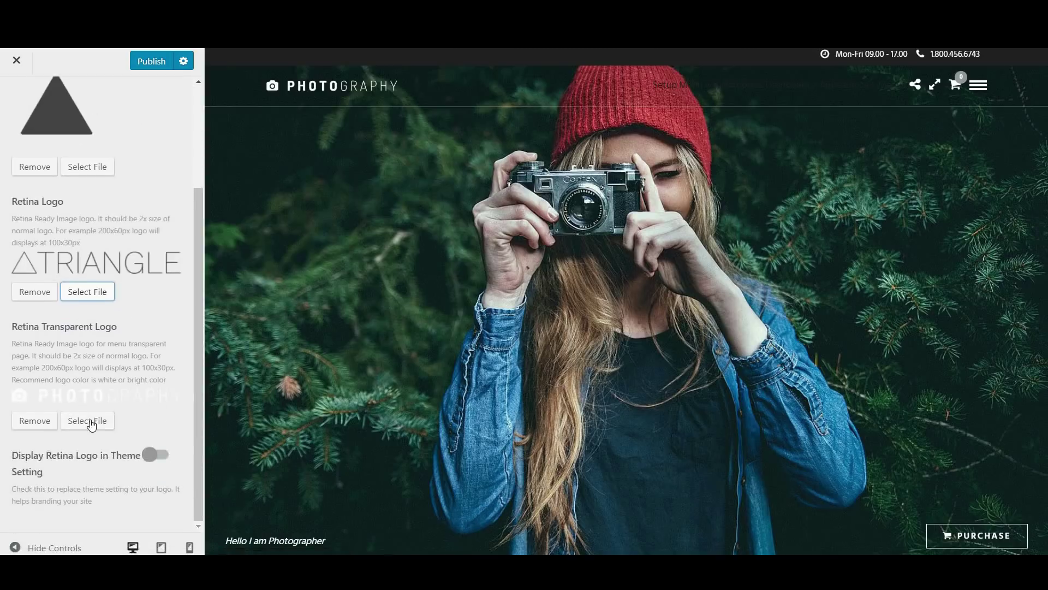
click(91, 421)
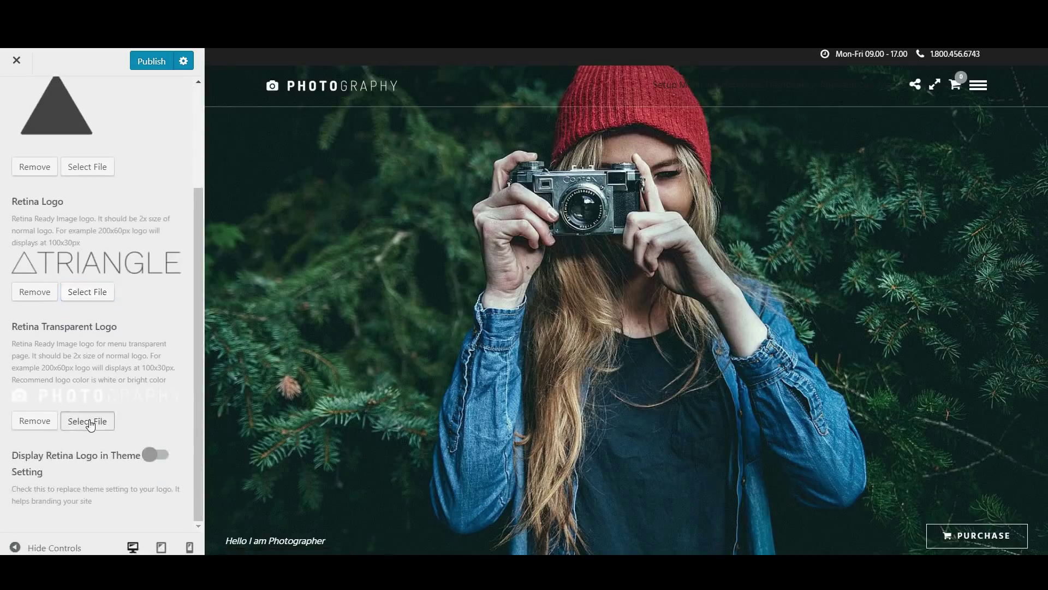
Upload triangleLogoWhite-500.png with alt text whitelogo as the Retina Transparent Logo
click(28, 115)
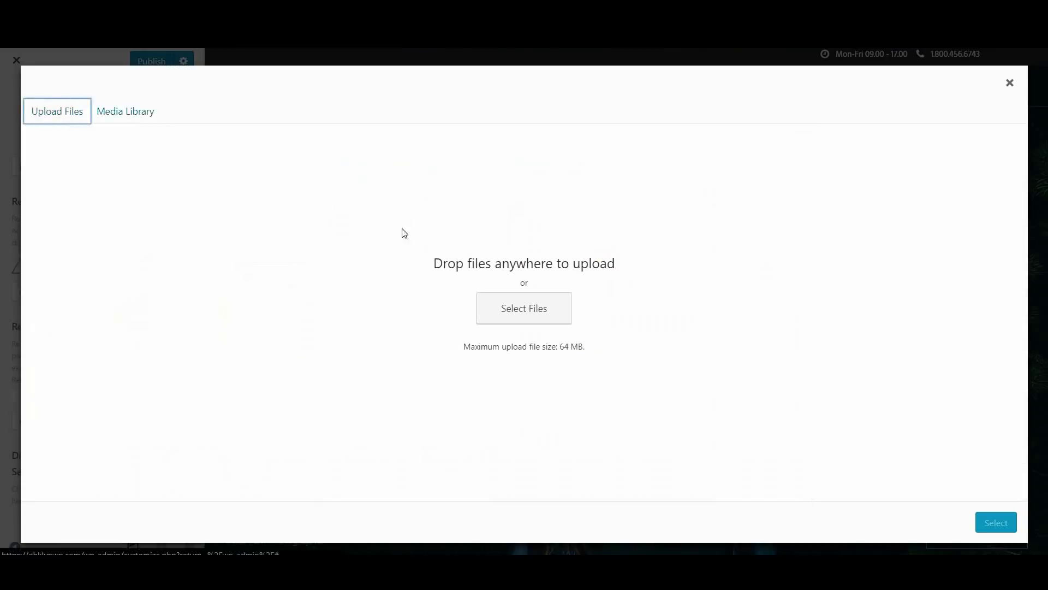
click(498, 306)
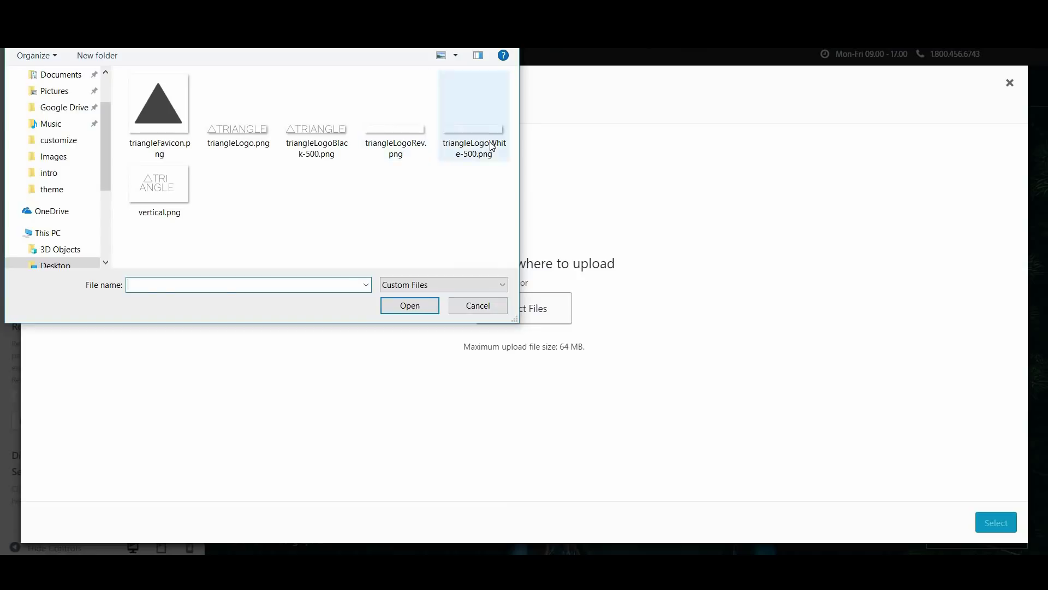
double_click(473, 123)
click(937, 385)
click(907, 373)
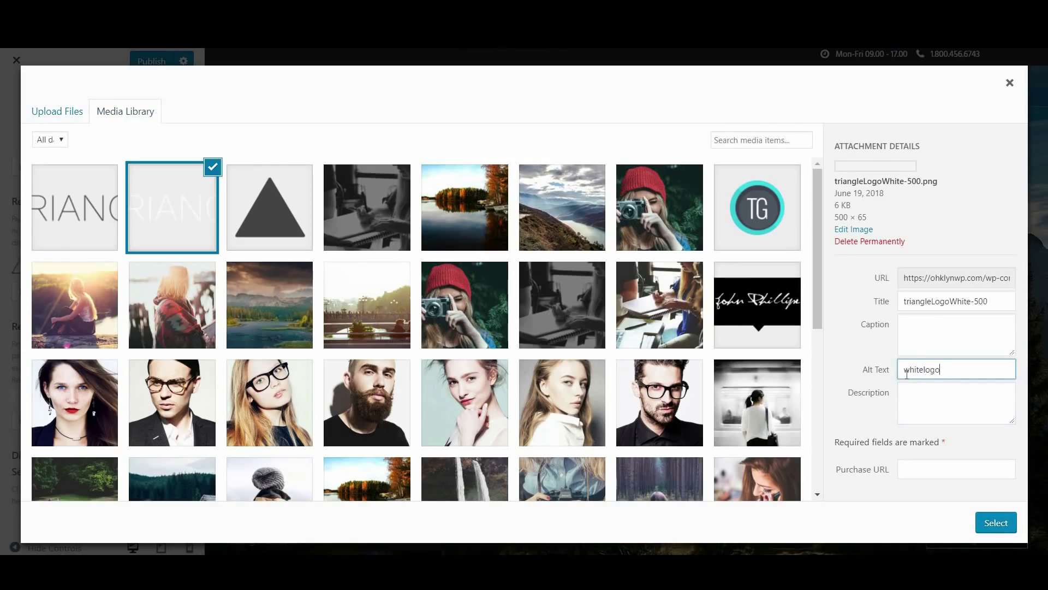
click(995, 522)
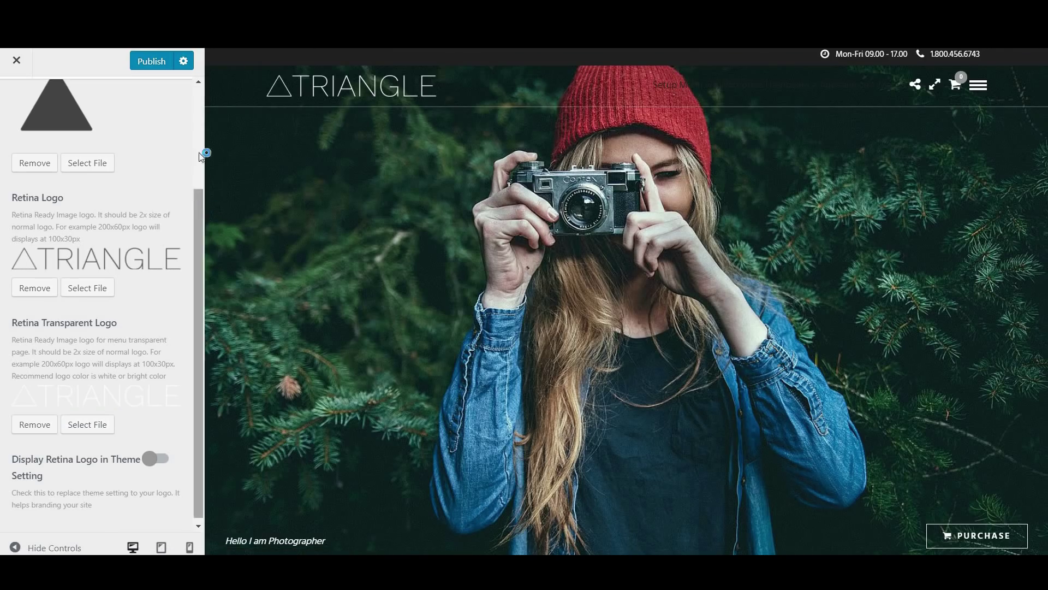
scroll(198, 152, up, 3)
click(5, 107)
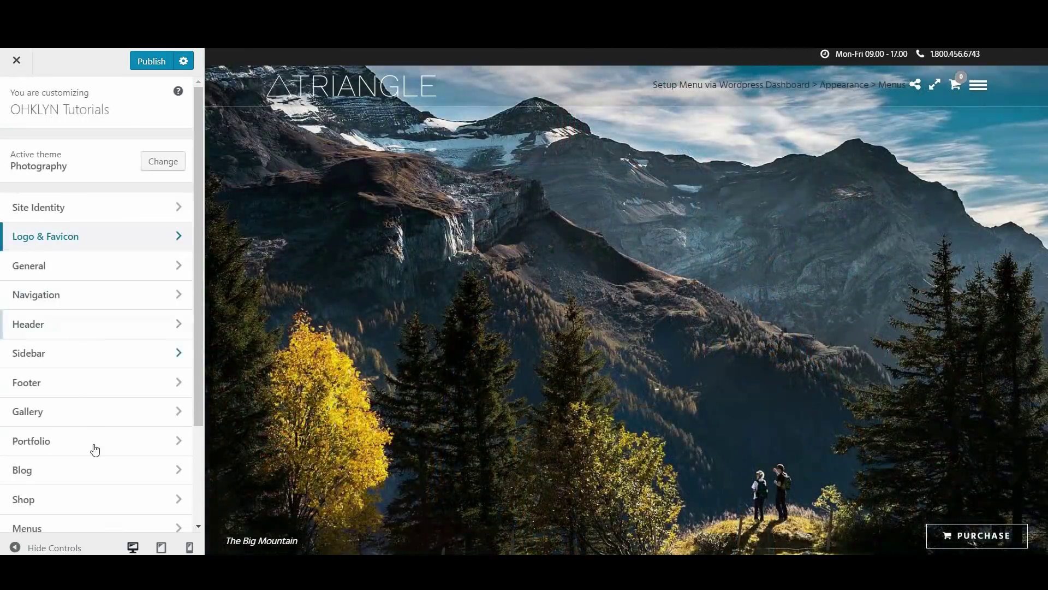
Assign Main Menu to the Primary Menu location so the header shows its links
scroll(96, 451, down, 3)
click(100, 403)
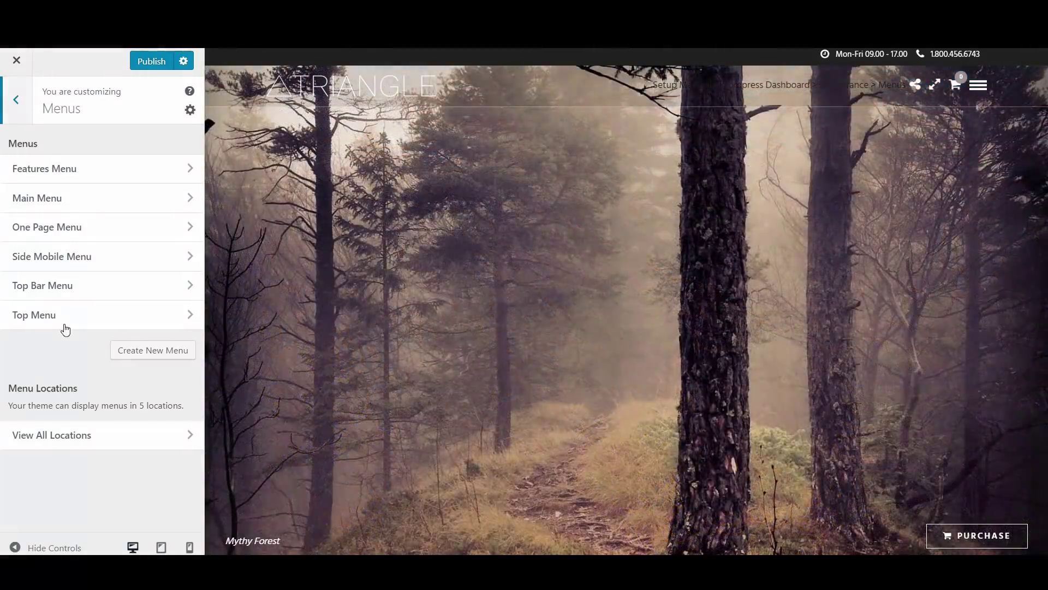
click(80, 199)
scroll(112, 331, down, 20)
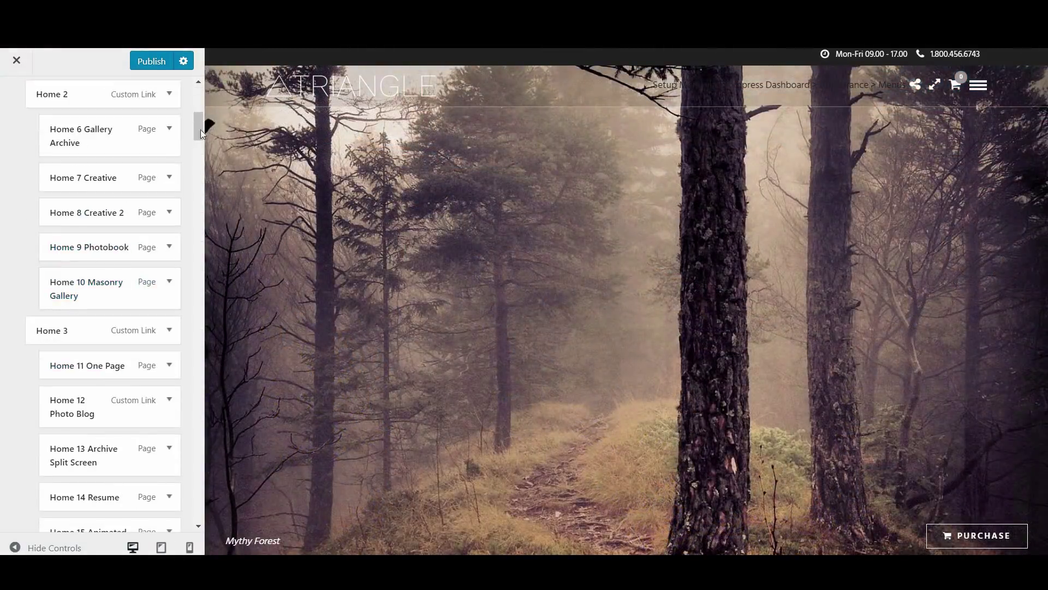
click(64, 283)
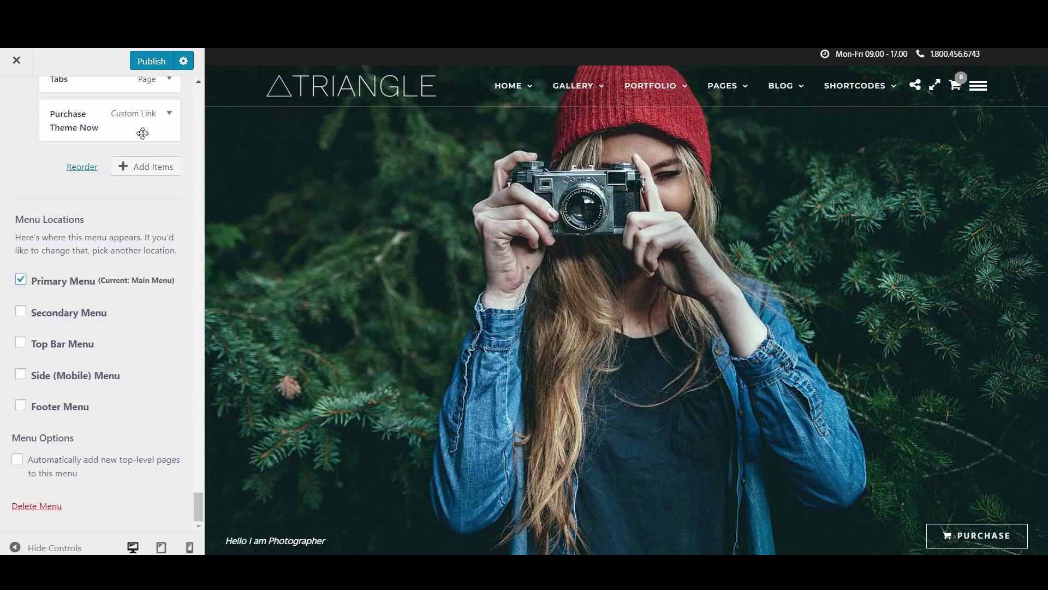
drag(198, 510, 198, 101)
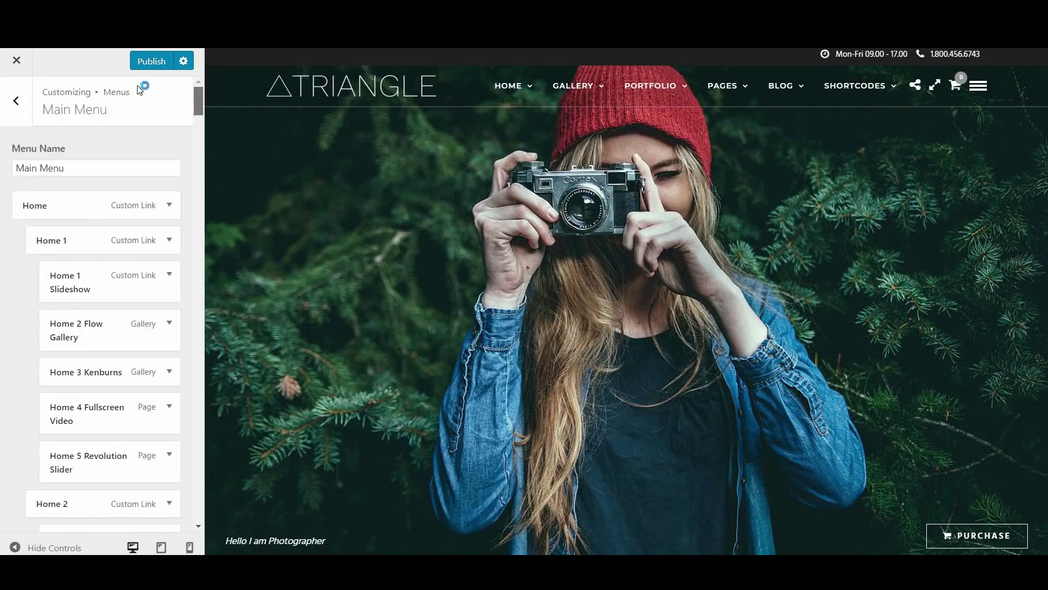
click(16, 115)
click(16, 101)
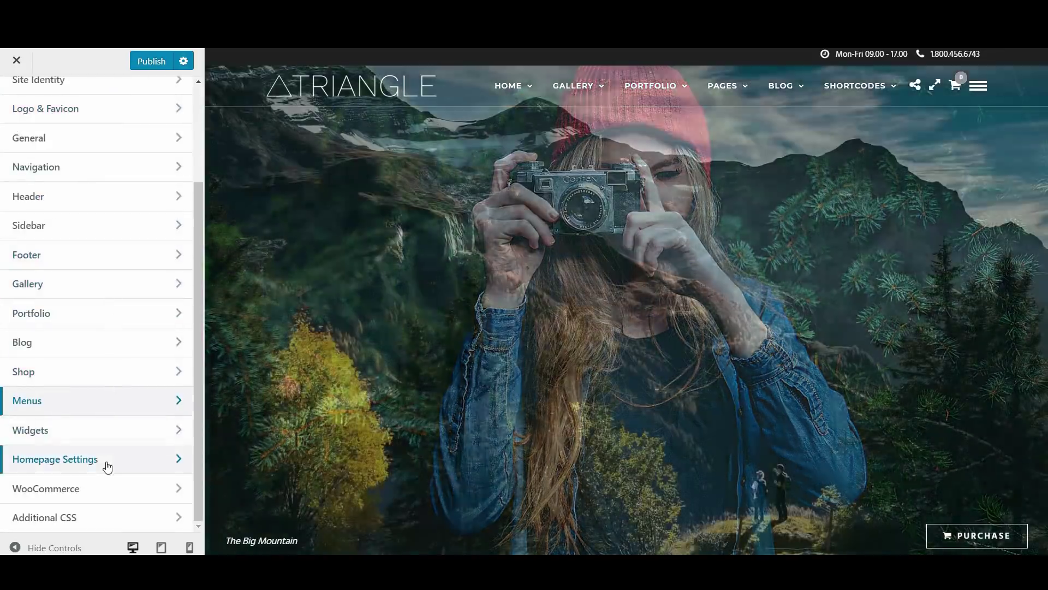
Set 'Home - Revolution Slider' as the static homepage and check its slider in the preview
click(106, 461)
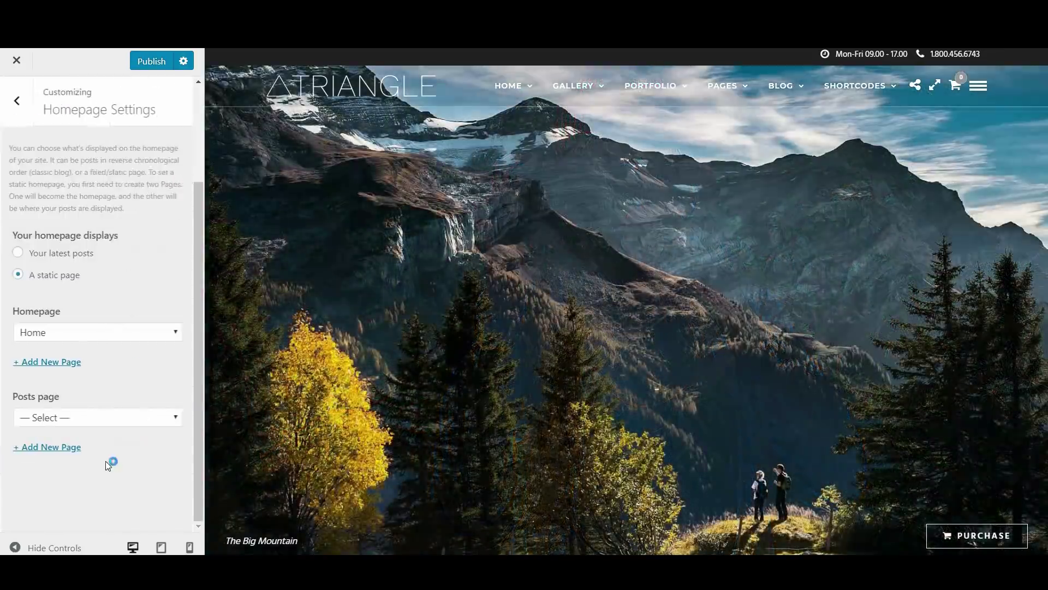
click(141, 341)
scroll(136, 218, down, 5)
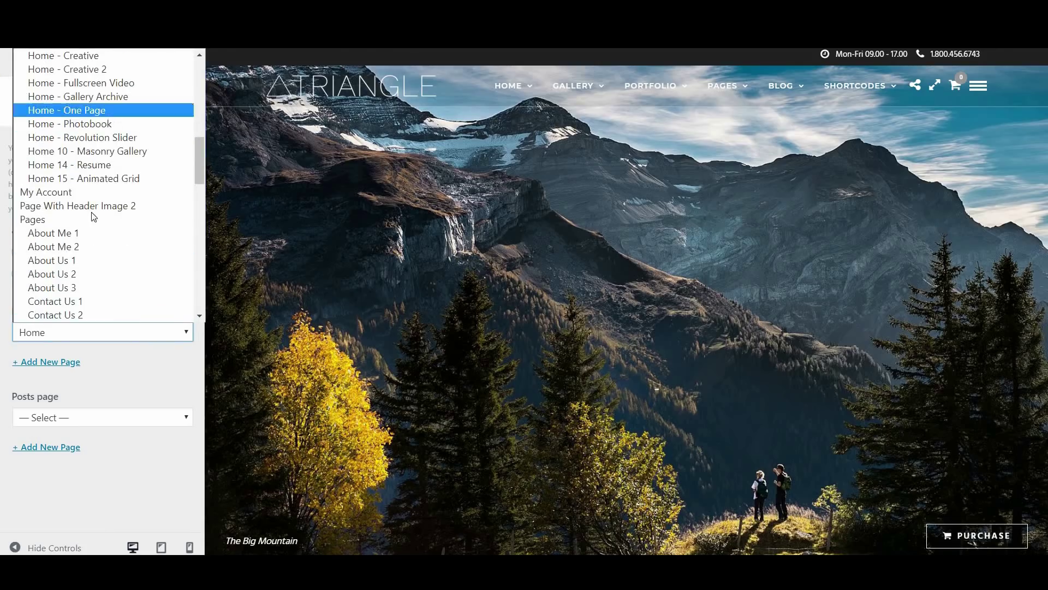
scroll(85, 231, up, 3)
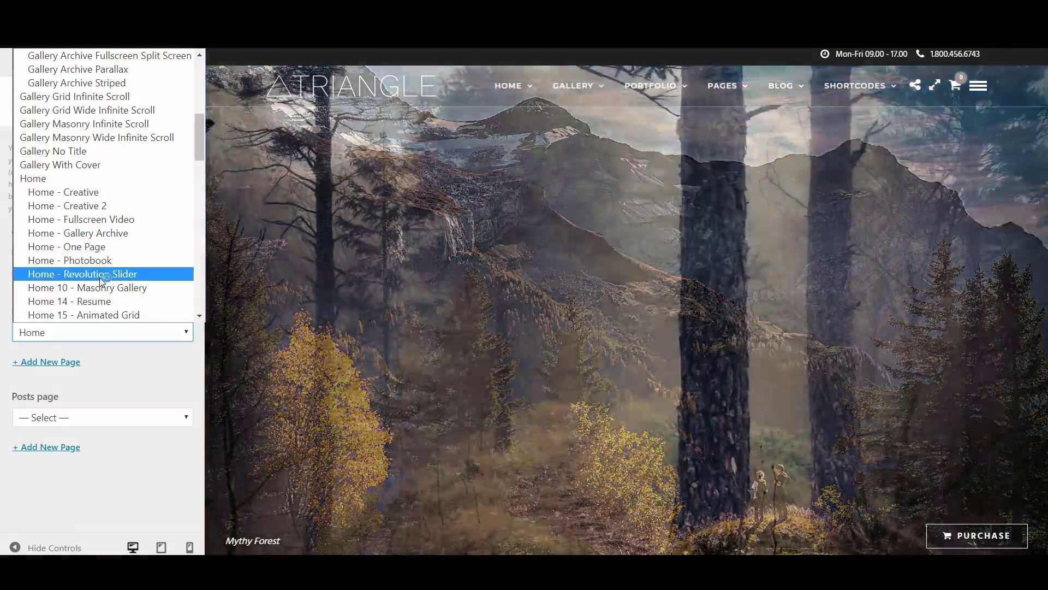
click(99, 278)
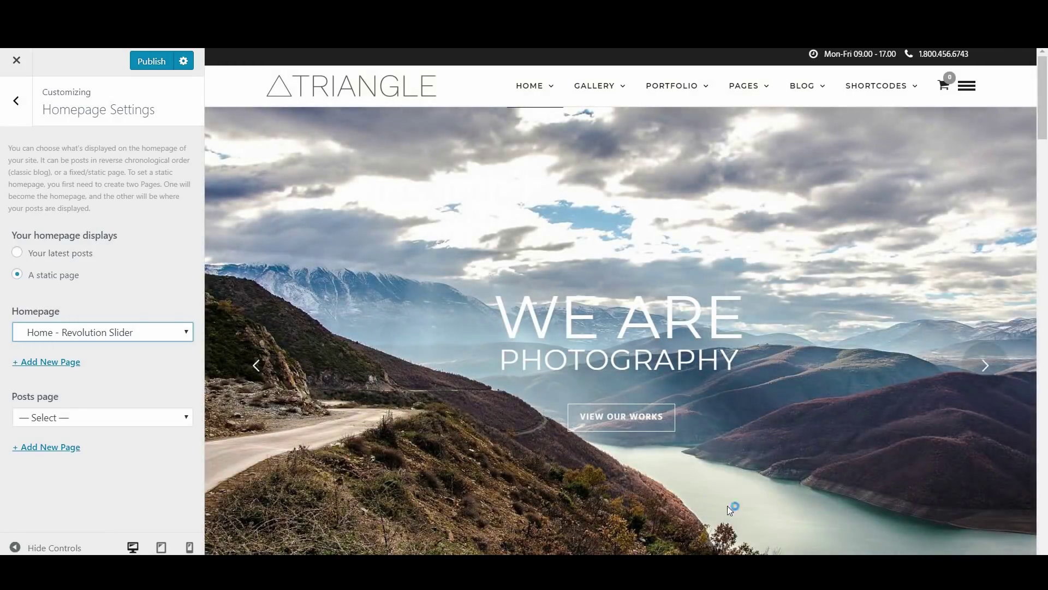
click(990, 371)
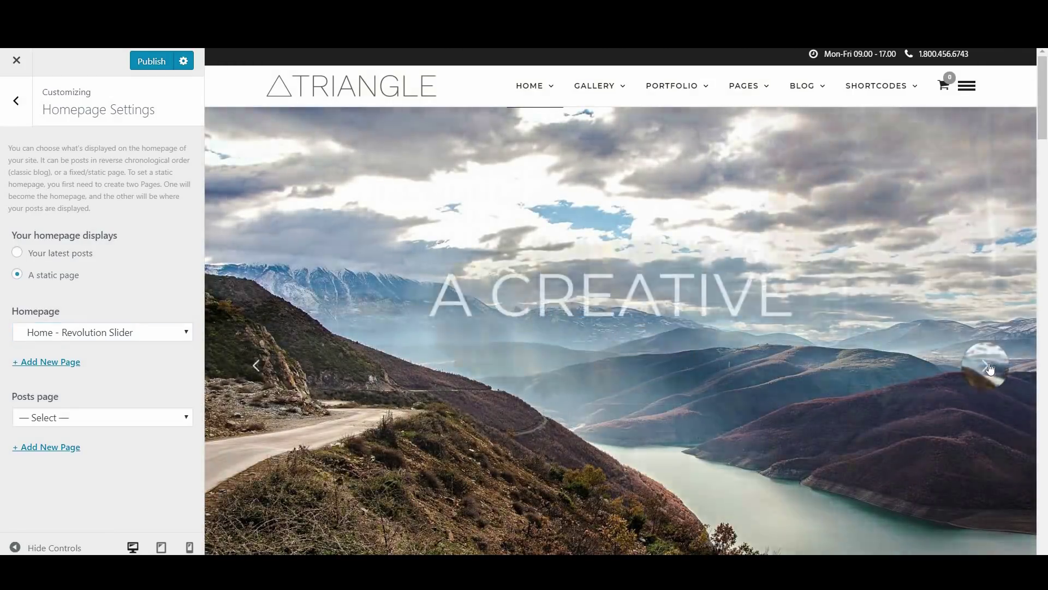
click(988, 369)
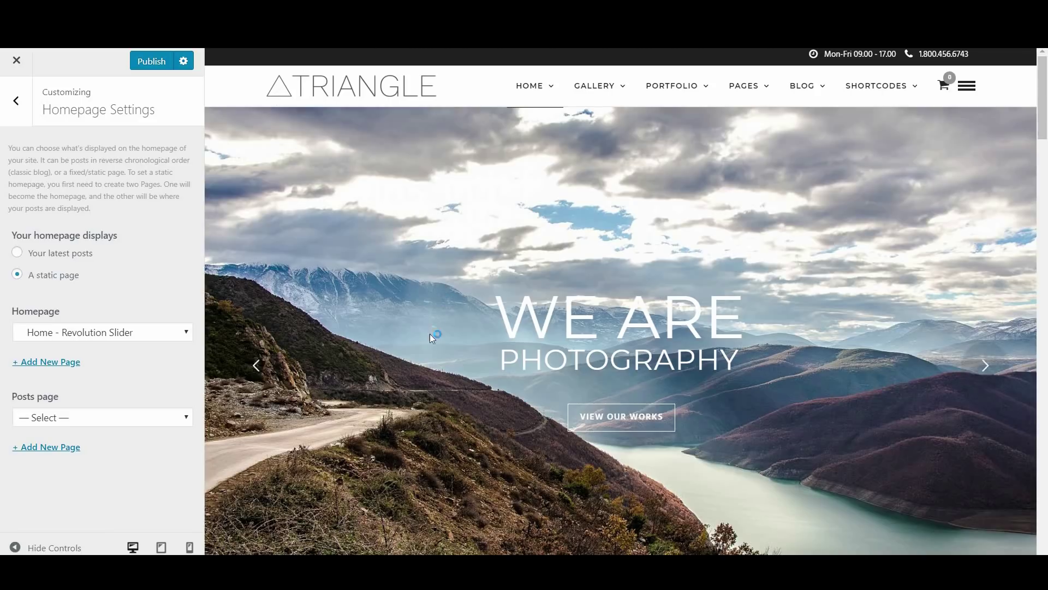
scroll(436, 393, down, 5)
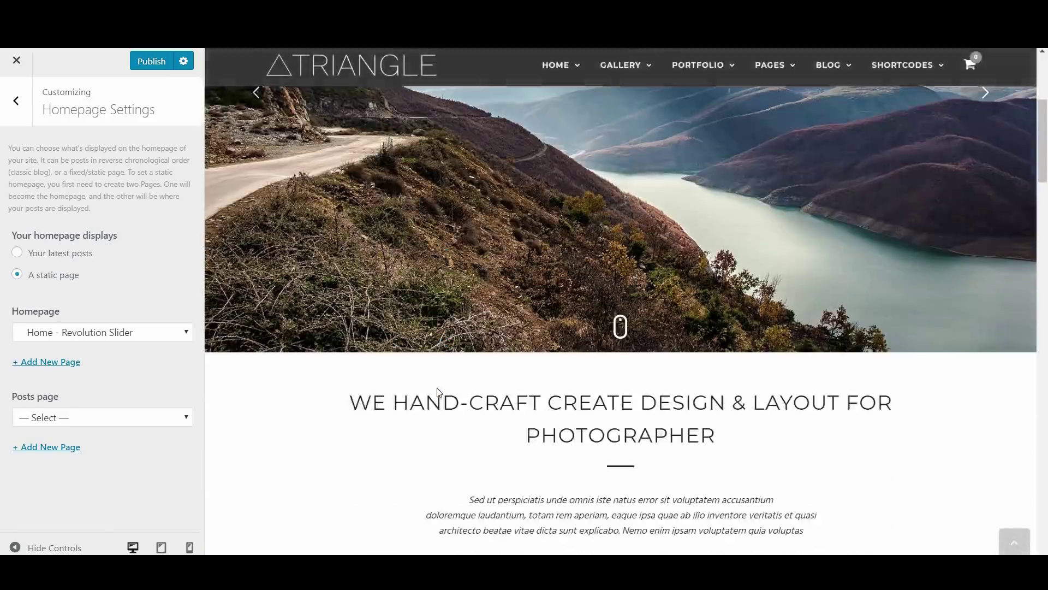
scroll(437, 392, down, 14)
scroll(437, 392, up, 19)
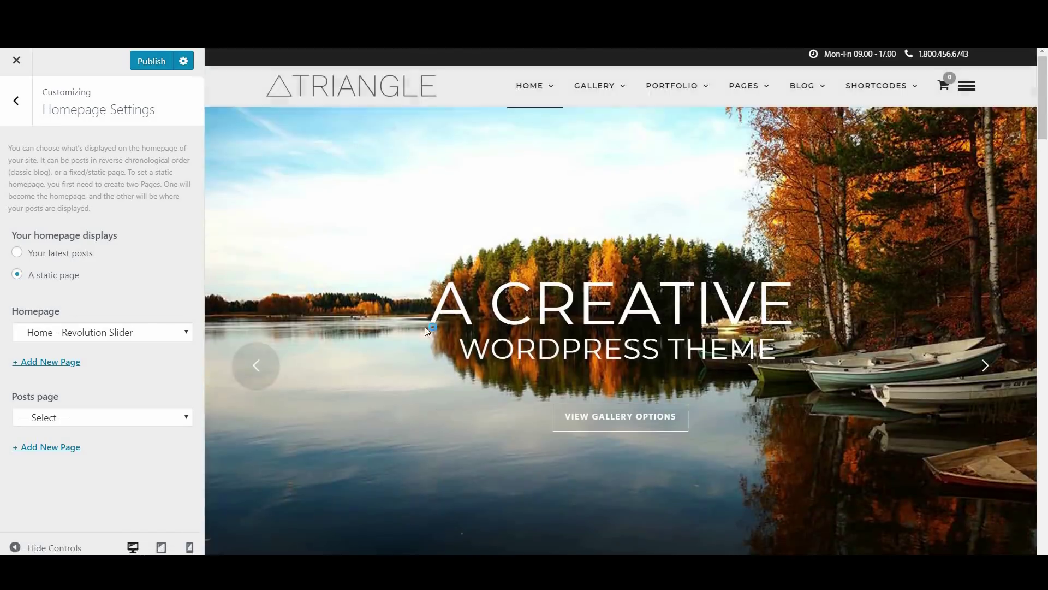
click(16, 100)
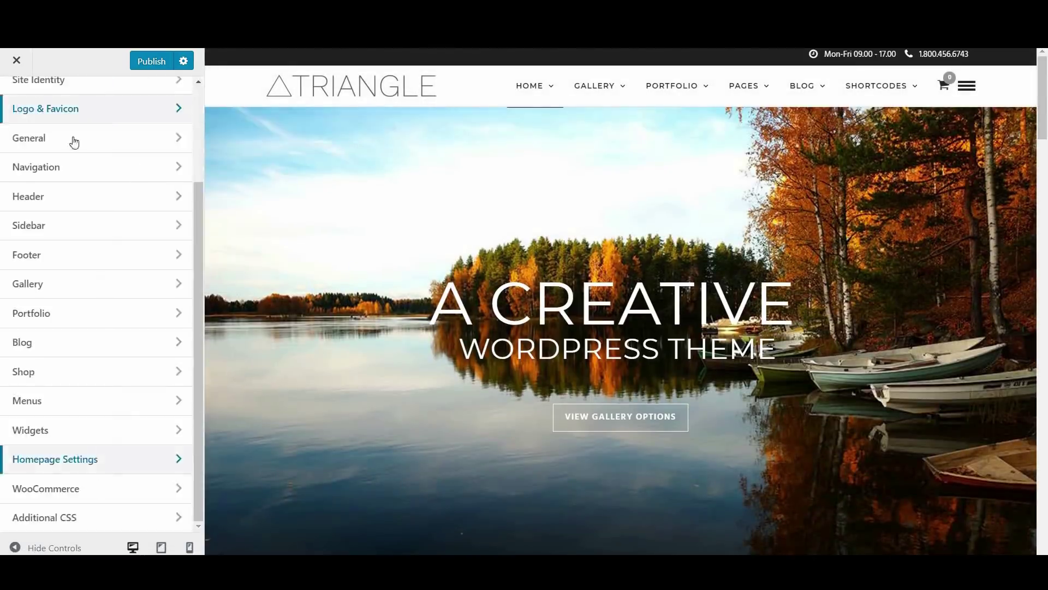
Switch the Customizer action to Save Draft, then bring up the General section with Typography and Background & Colors
drag(195, 195, 184, 70)
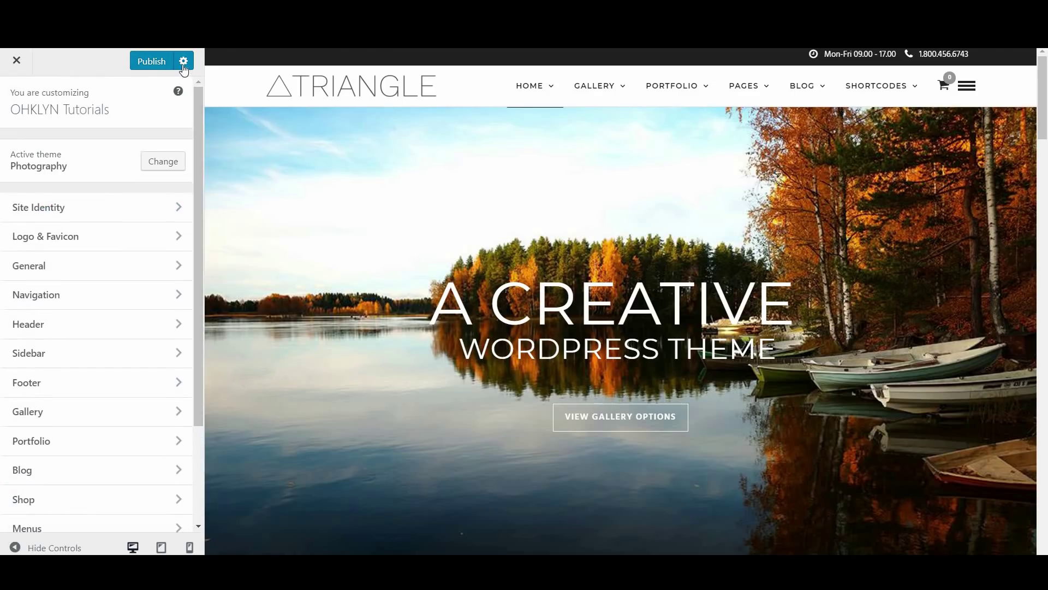
click(184, 64)
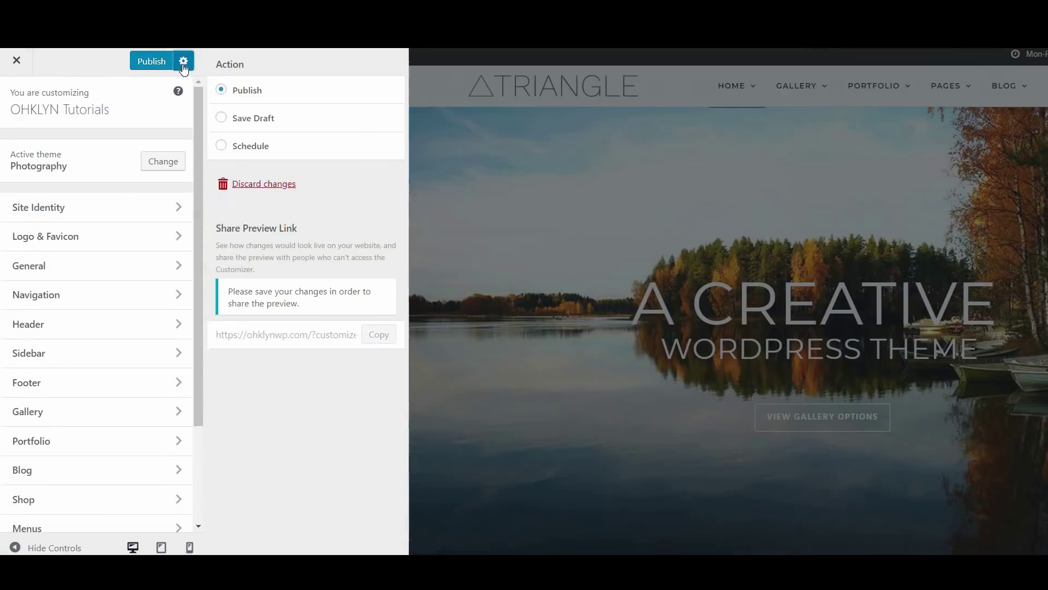
click(253, 123)
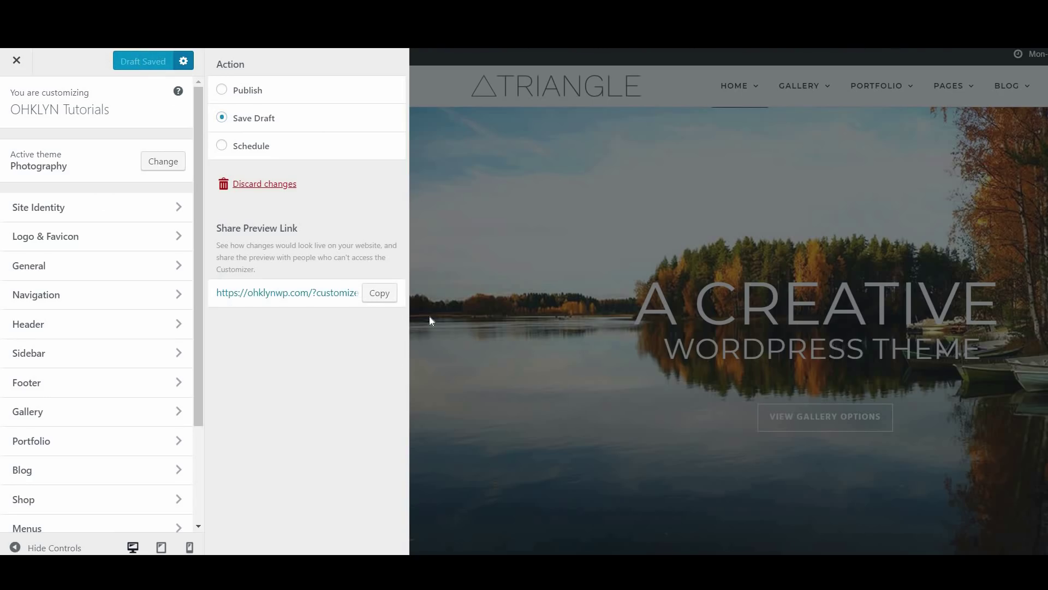
click(123, 268)
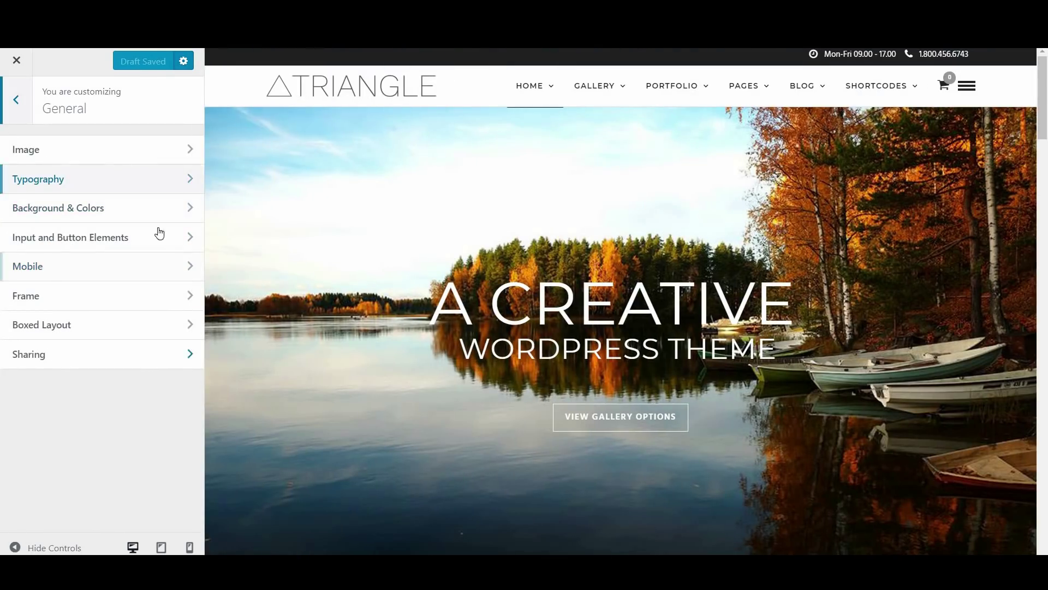
Turn on Enable Right Click Protection and Enable Image Dragging Protection in General > Image
click(118, 159)
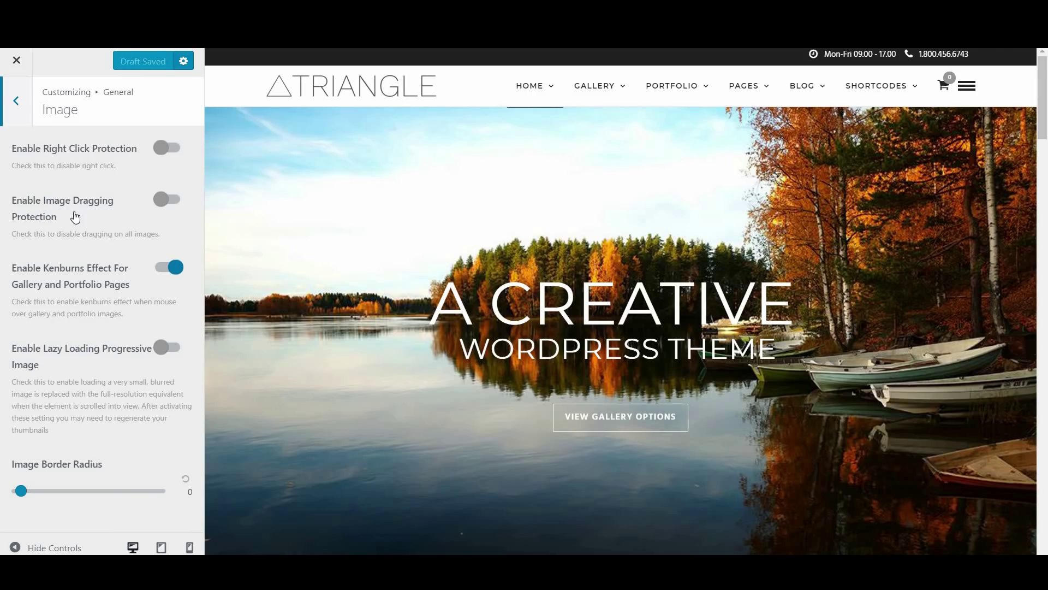
right_click(296, 178)
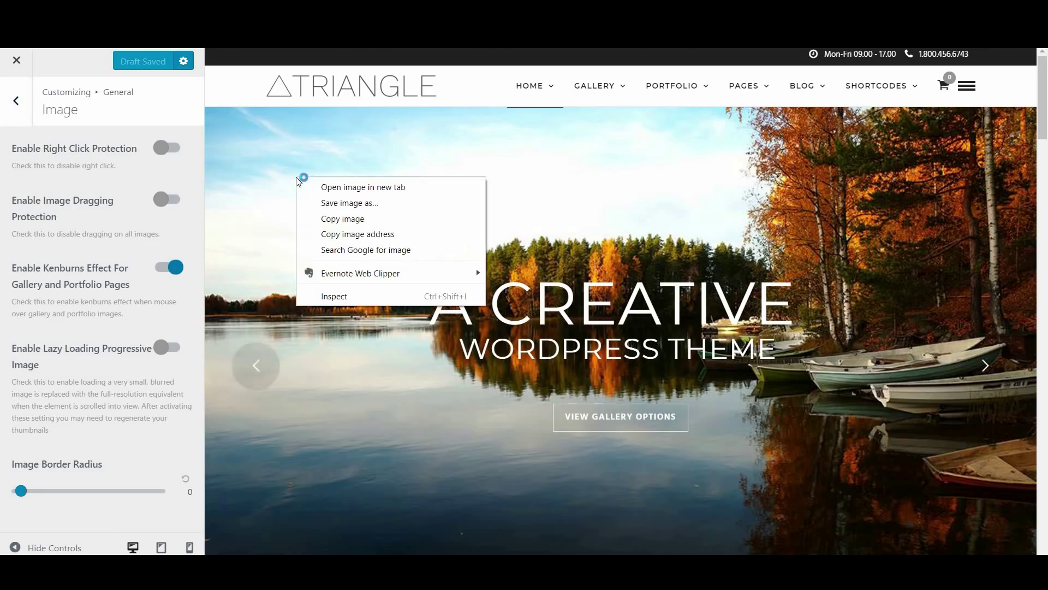
click(165, 147)
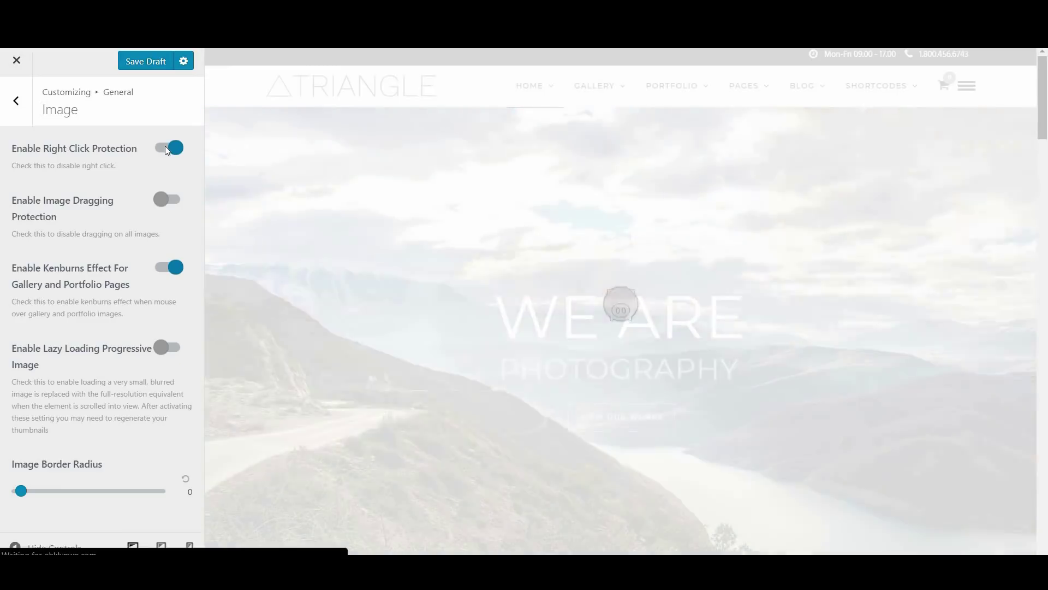
click(167, 200)
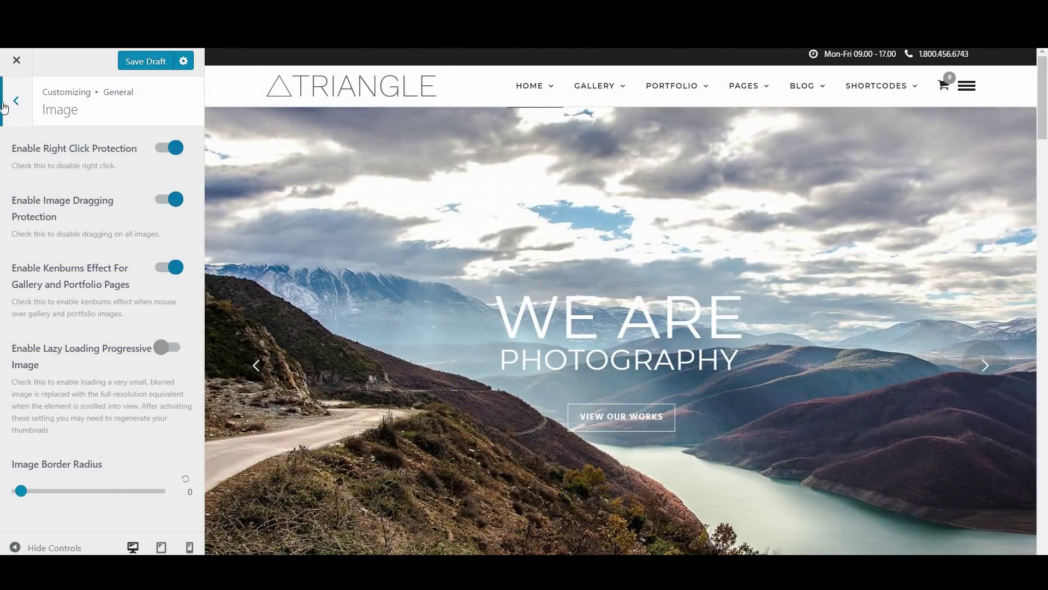
click(6, 104)
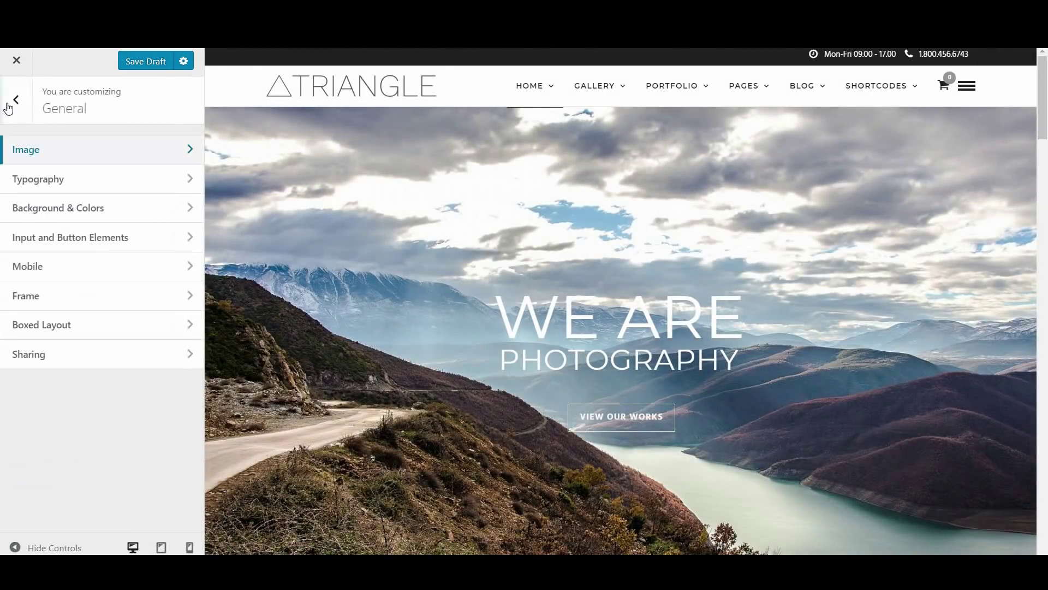
Keep Hind as the Main Content Font Family in Typography after reviewing the heading size sliders
click(108, 191)
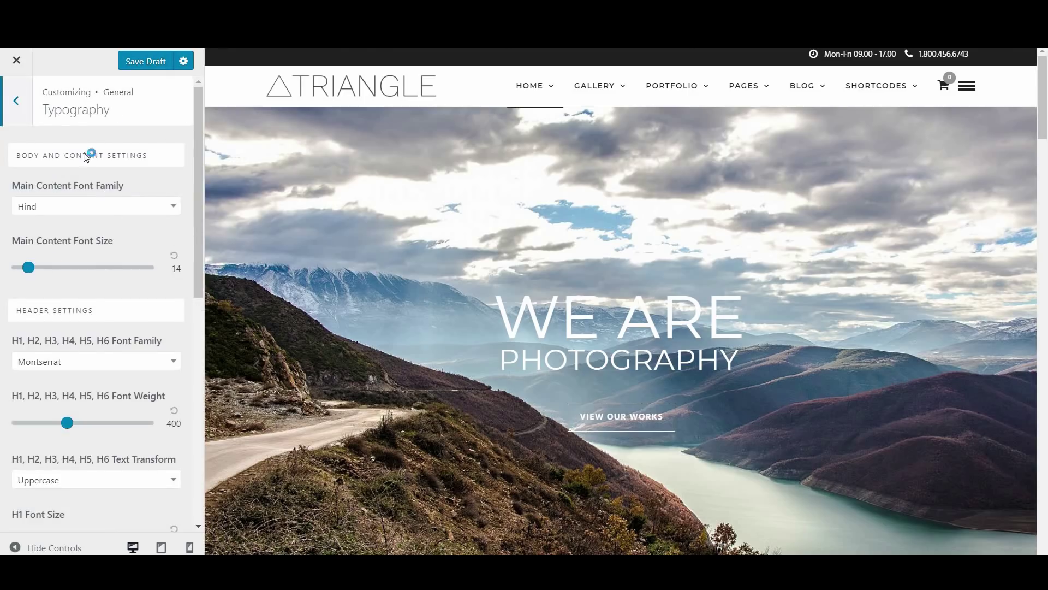
scroll(140, 344, down, 8)
scroll(140, 344, up, 8)
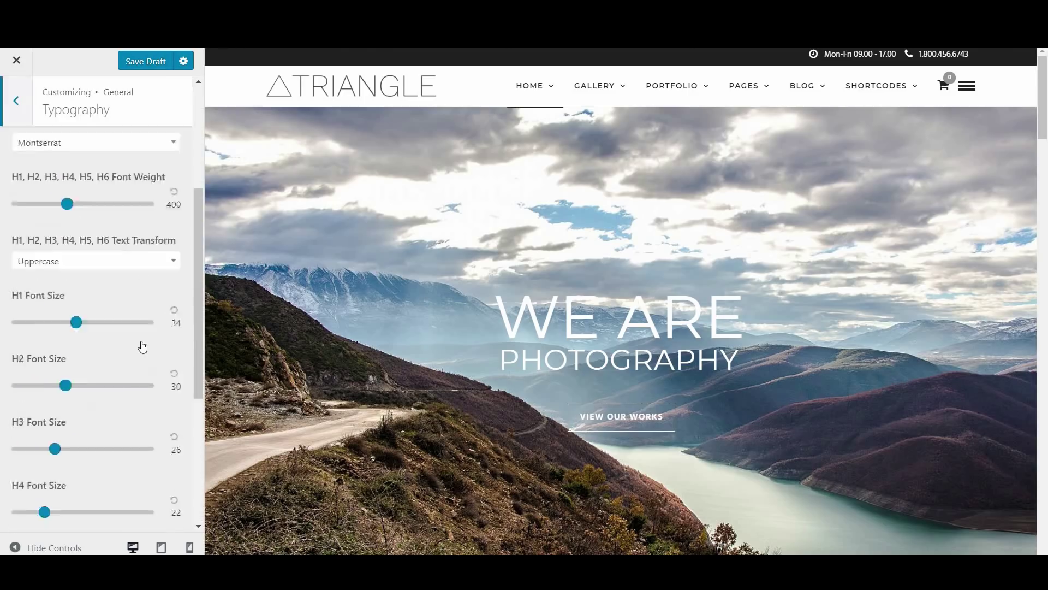
click(120, 215)
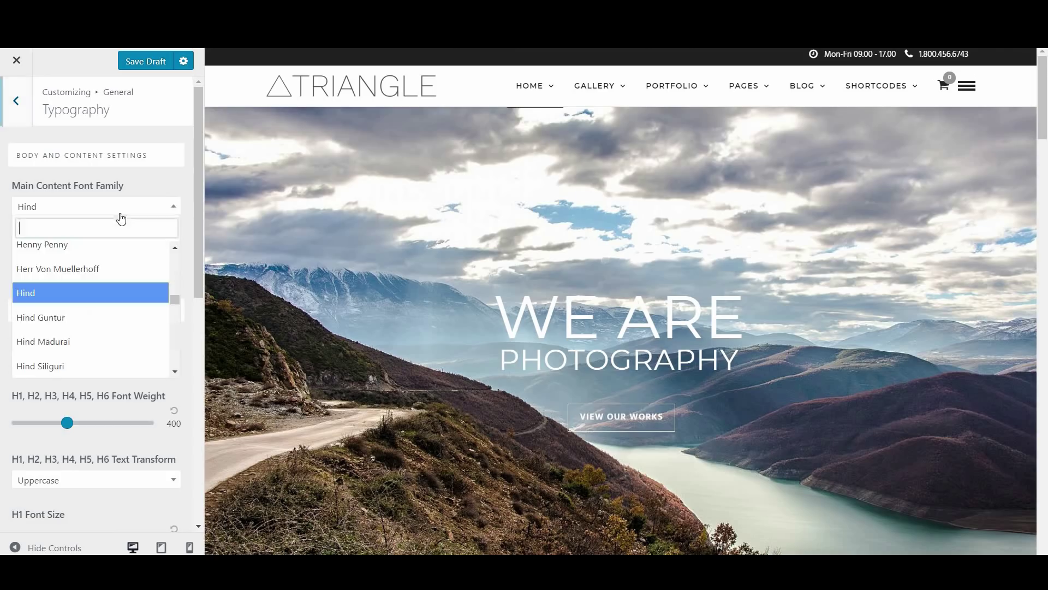
click(109, 285)
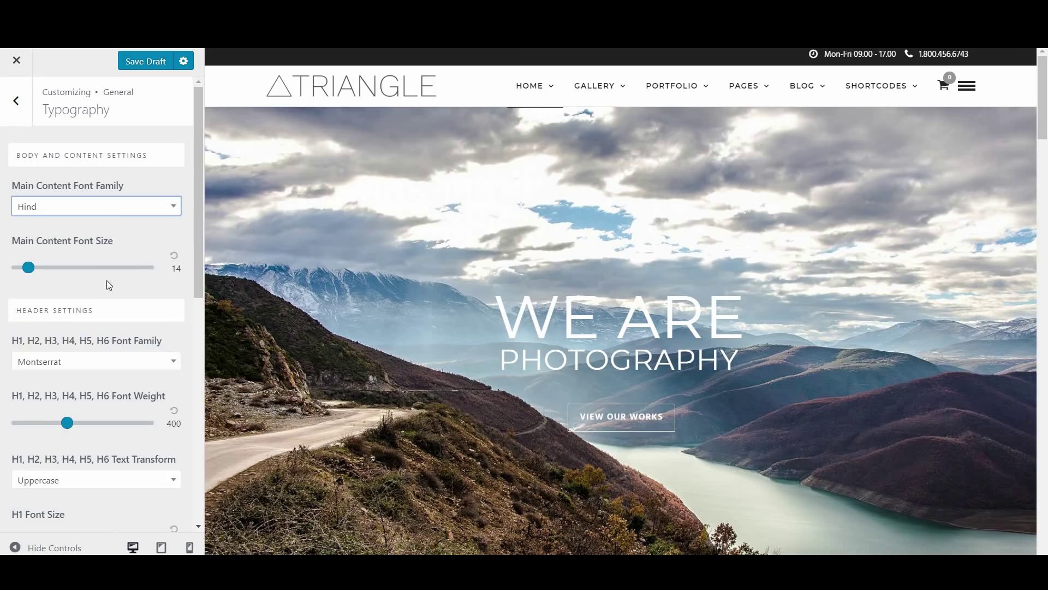
scroll(119, 325, down, 3)
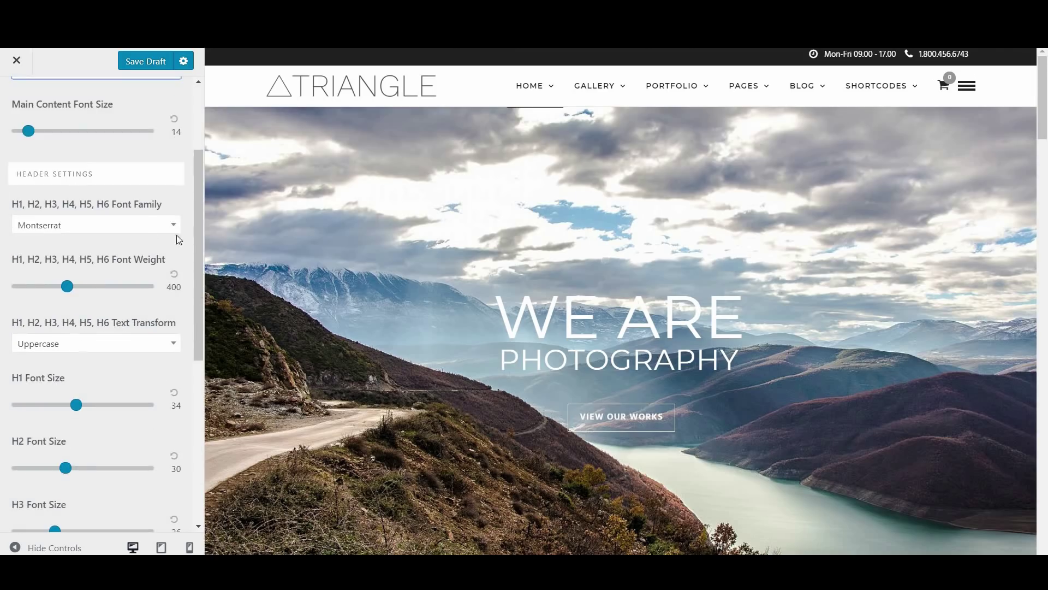
scroll(66, 367, down, 3)
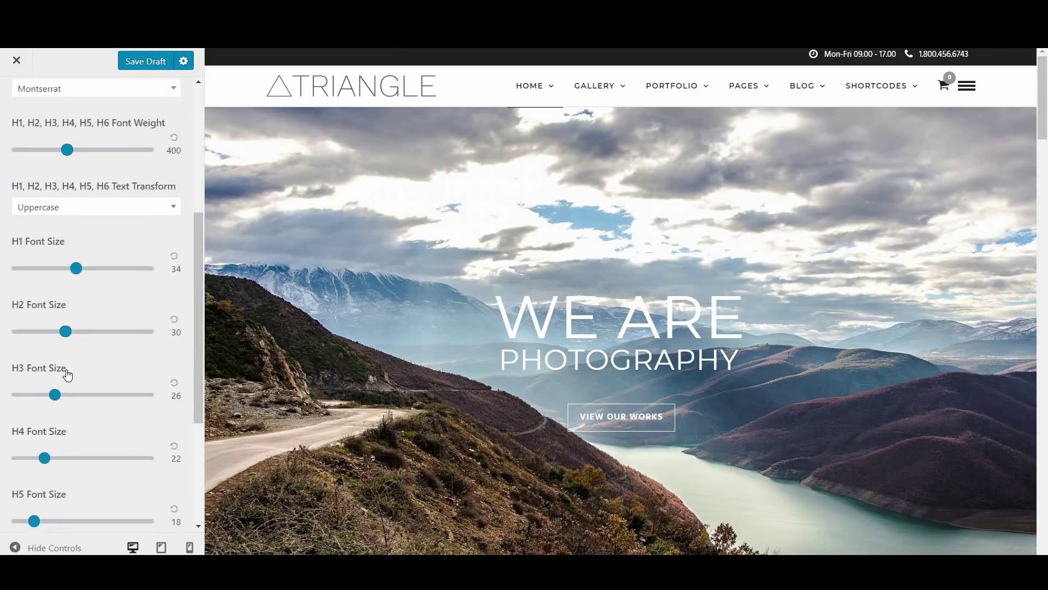
scroll(66, 371, down, 5)
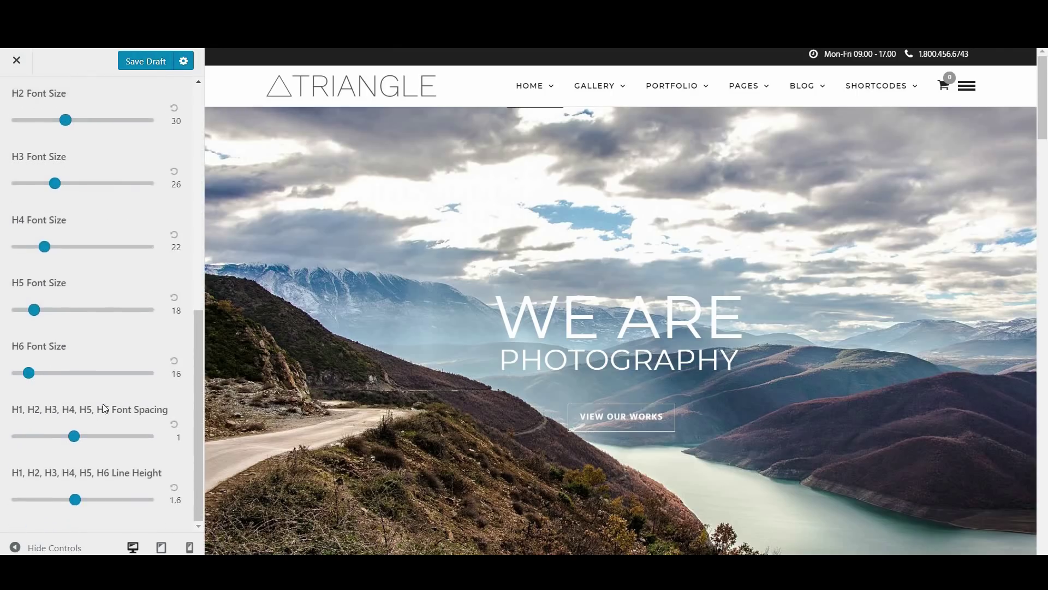
scroll(14, 343, up, 4)
drag(199, 301, 133, 140)
click(9, 107)
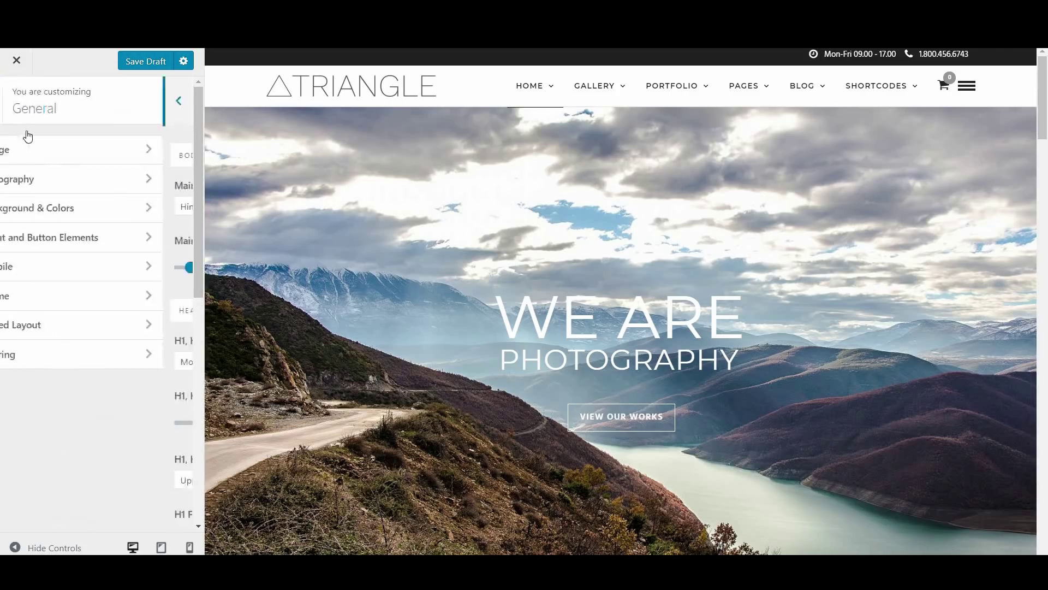
Set the Page Content Hover Link Color to cyan #0ddadd in Background & Colors
click(82, 213)
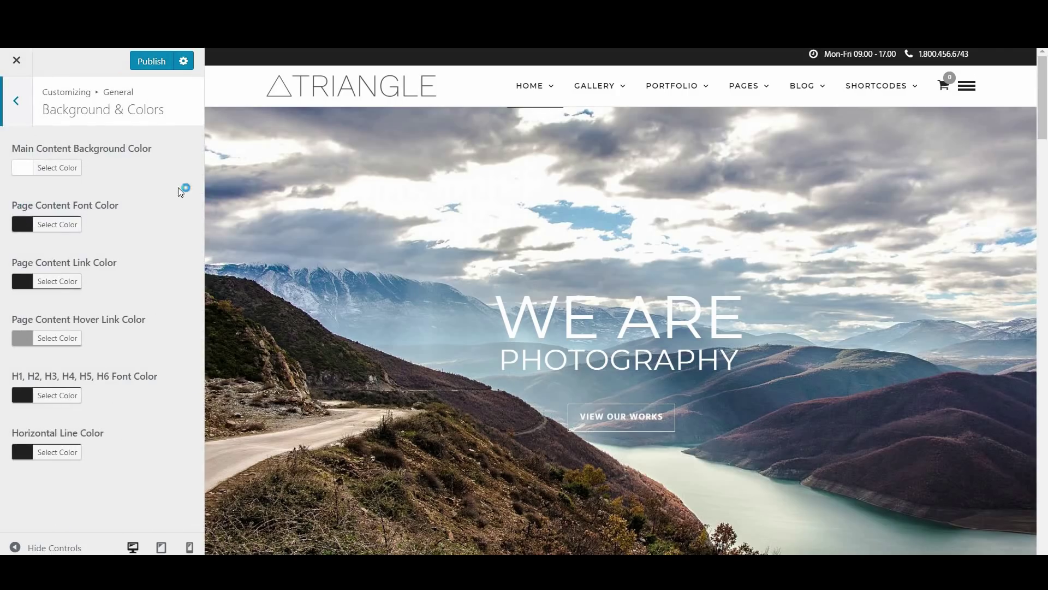
click(53, 340)
click(106, 337)
double_click(106, 337)
text(#0ddadd)
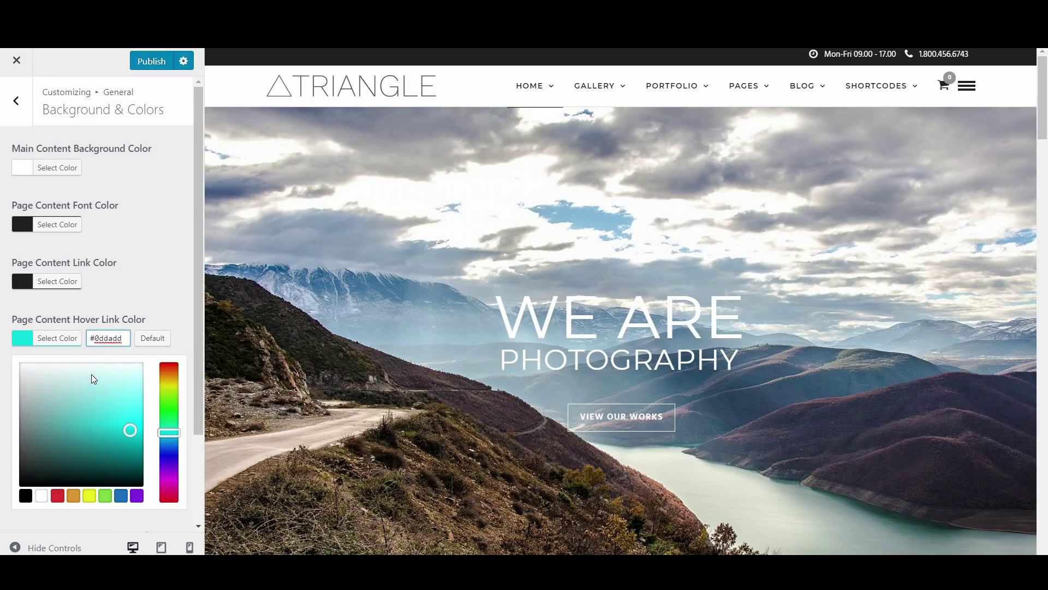
click(15, 111)
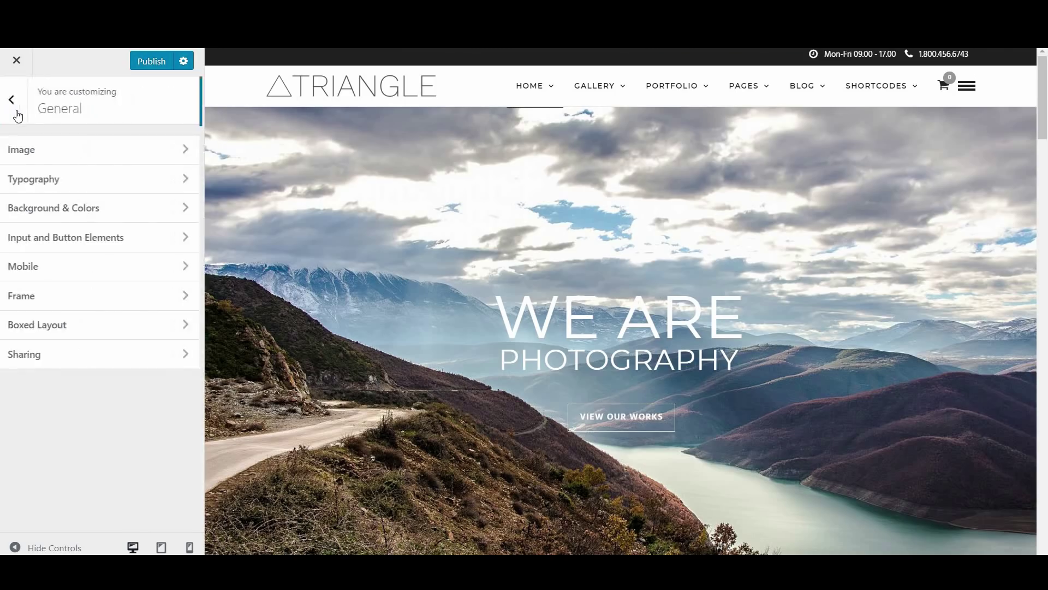
Check the Mobile settings with responsive layout enabled, then return to the main Customizer list
click(70, 269)
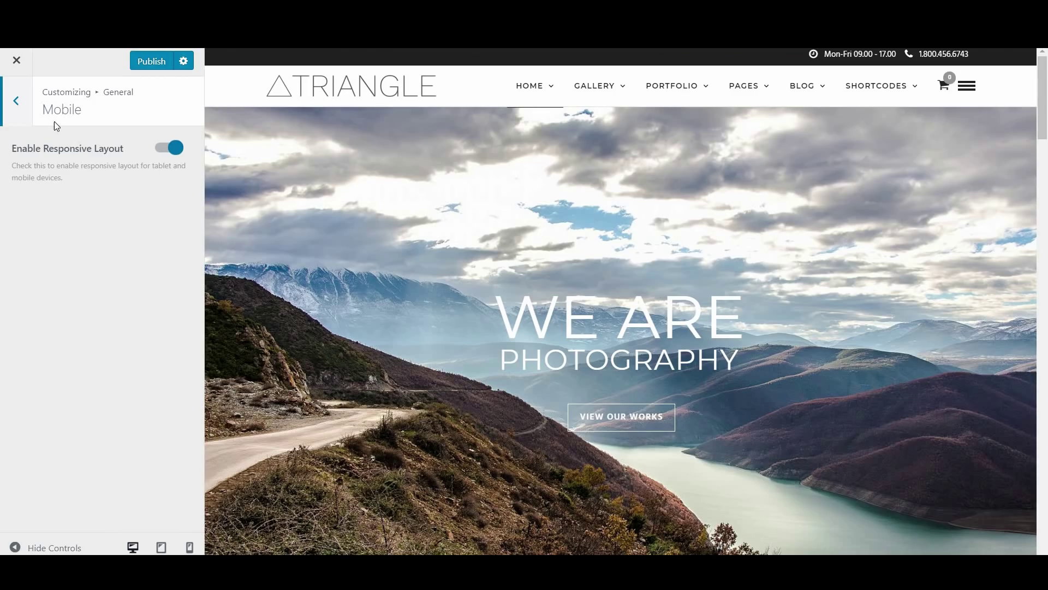
click(16, 101)
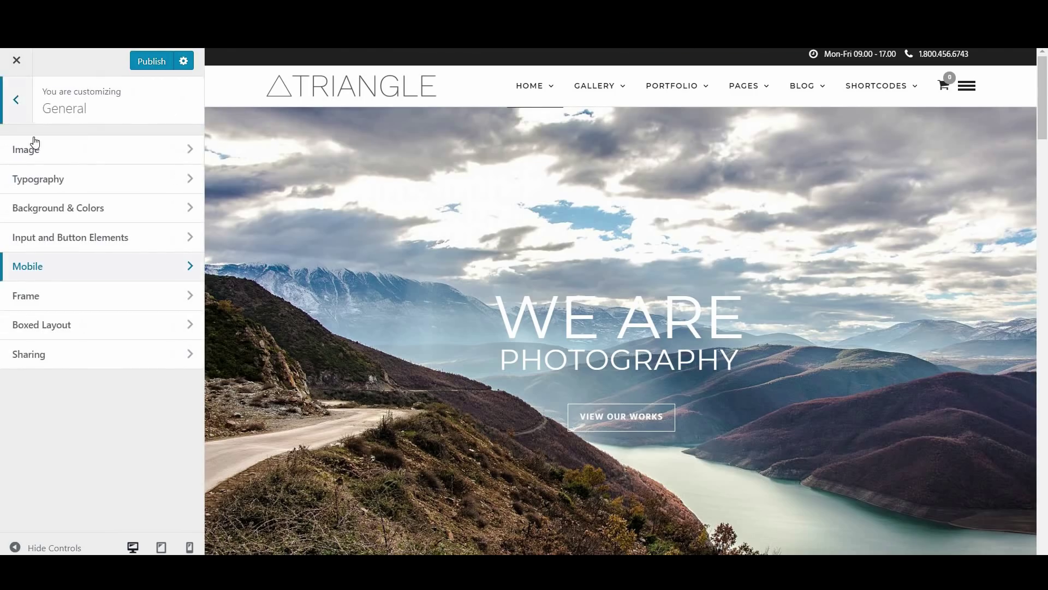
click(16, 100)
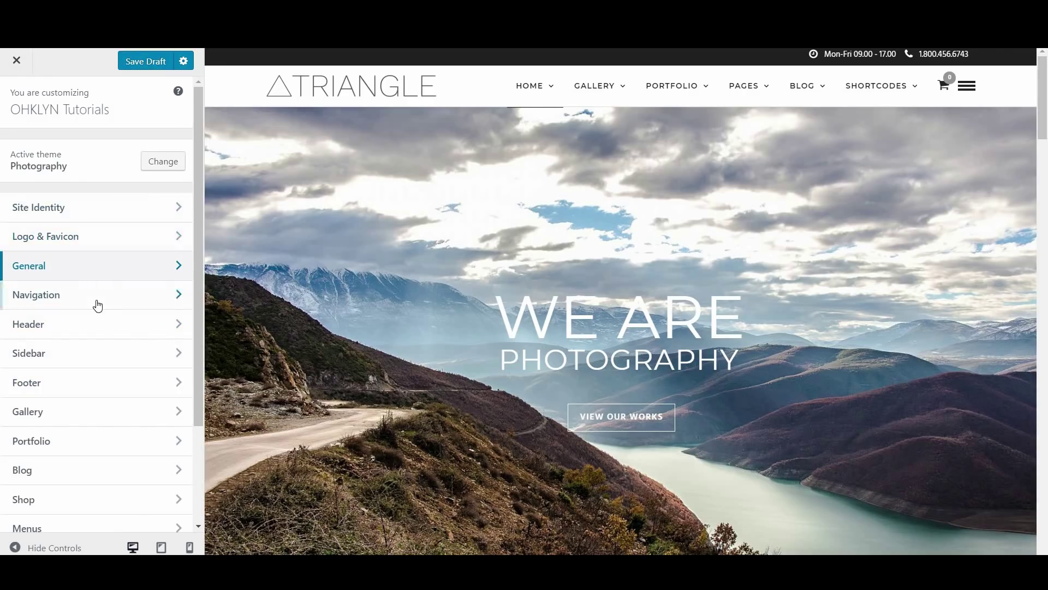
Try a Center Align menu layout in Navigation > General, then restore Left Align
click(97, 306)
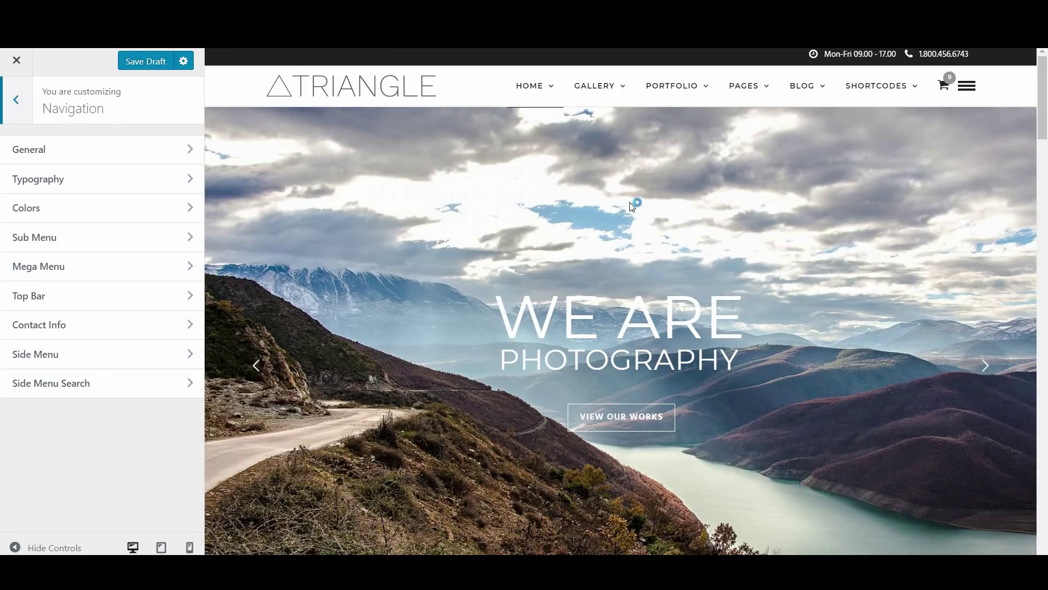
click(171, 153)
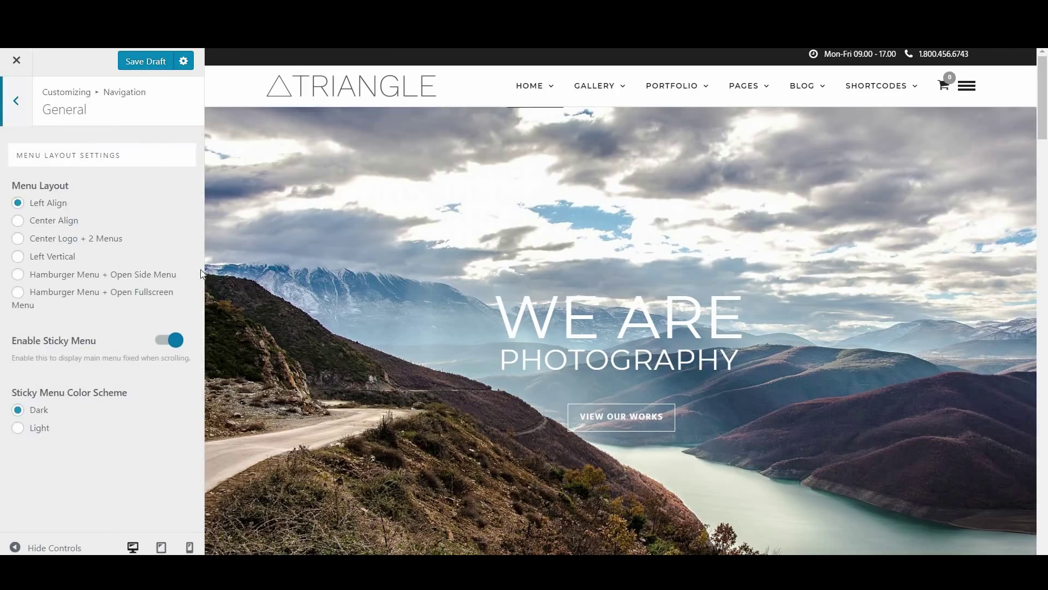
click(55, 221)
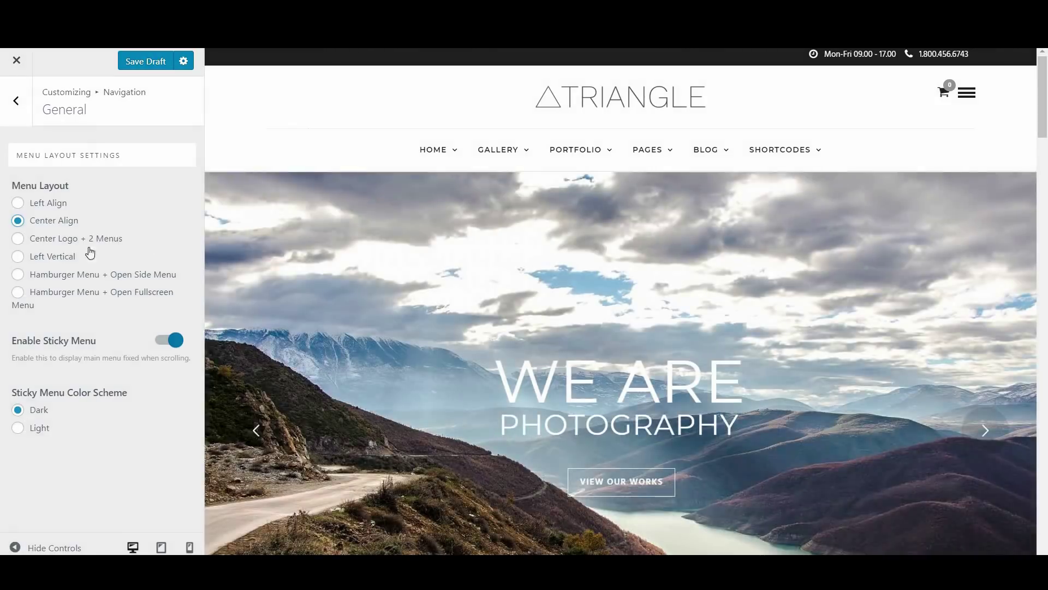
click(64, 257)
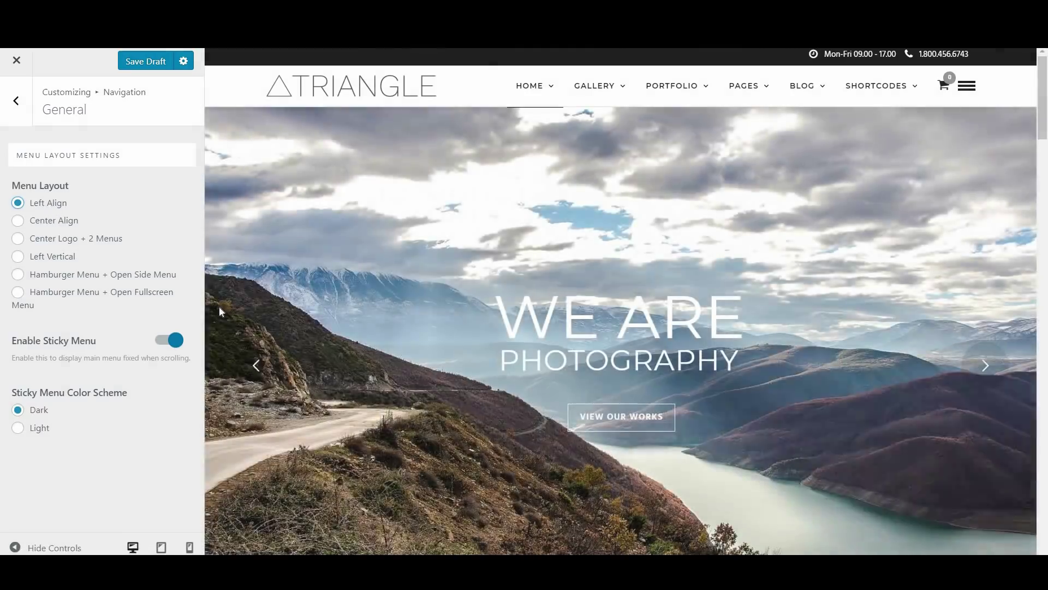
Switch the Sticky Menu Color Scheme to Light, then back to Dark
scroll(599, 360, down, 5)
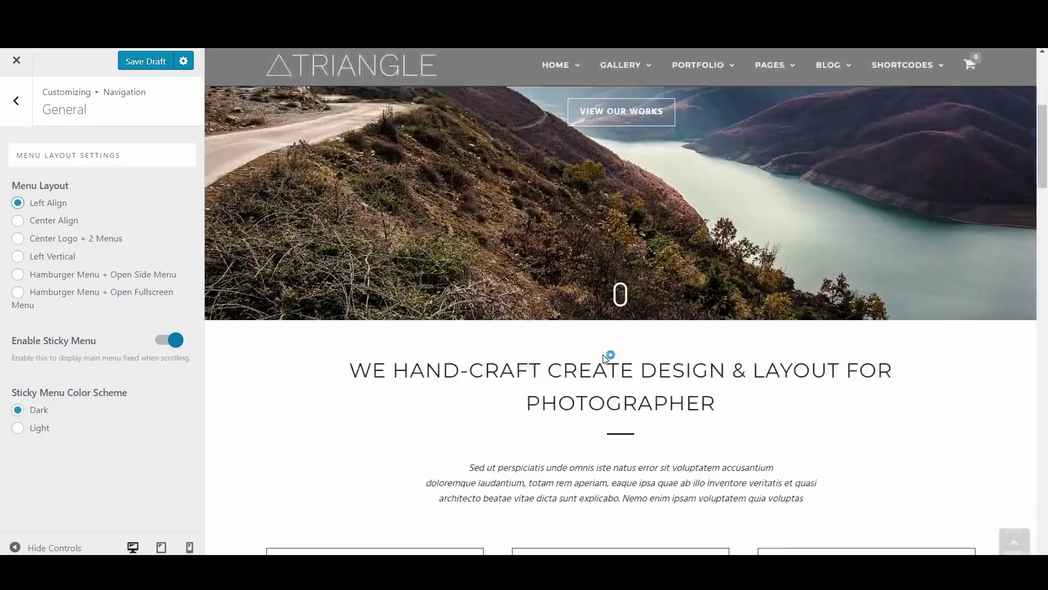
click(34, 433)
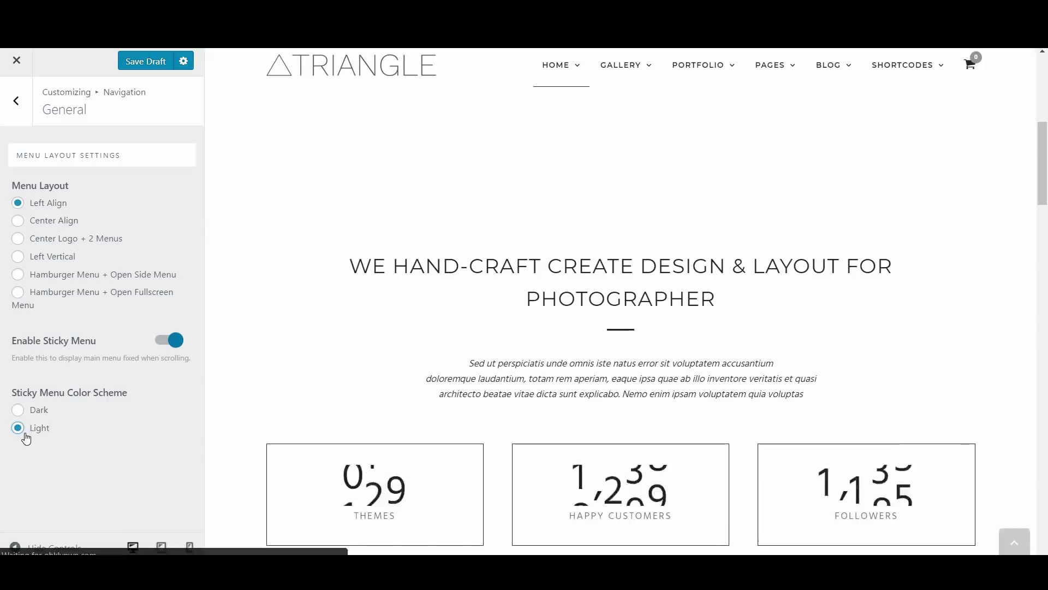
click(22, 410)
click(18, 107)
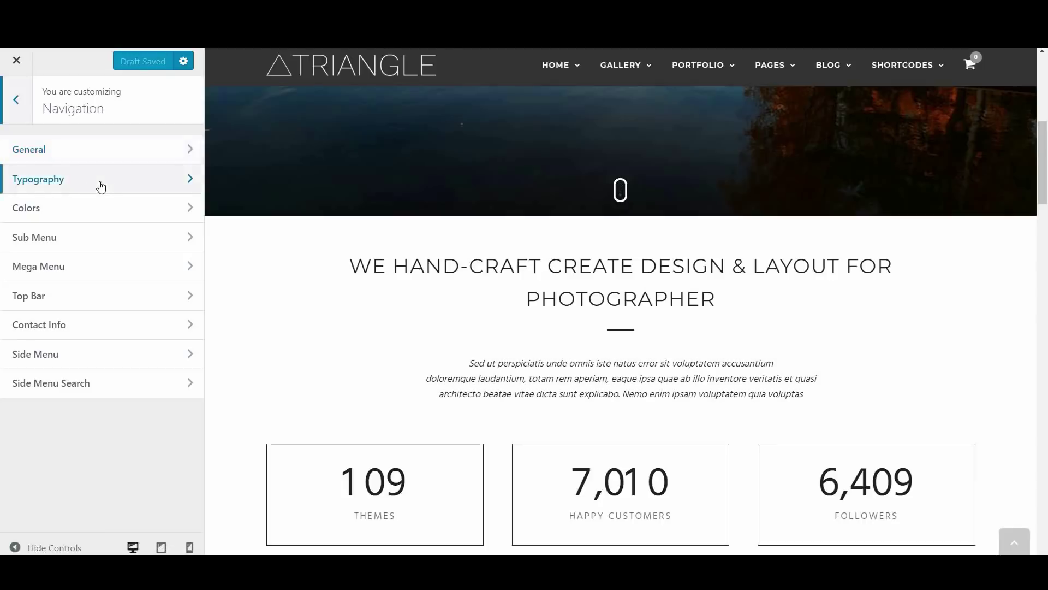
Try Raleway as the menu font in Navigation > Typography, then switch back to Montserrat
click(101, 186)
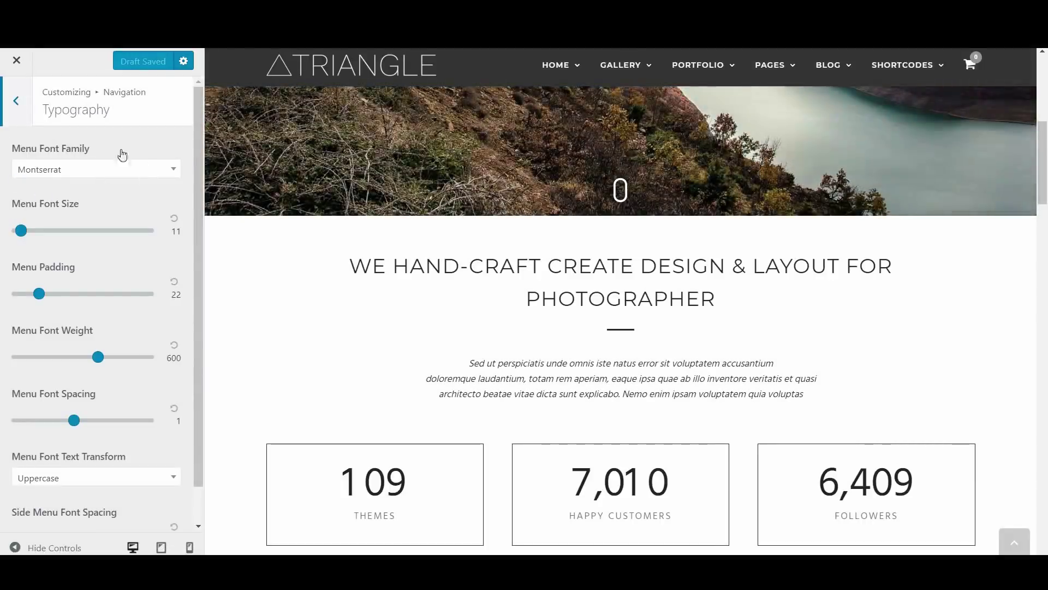
click(79, 179)
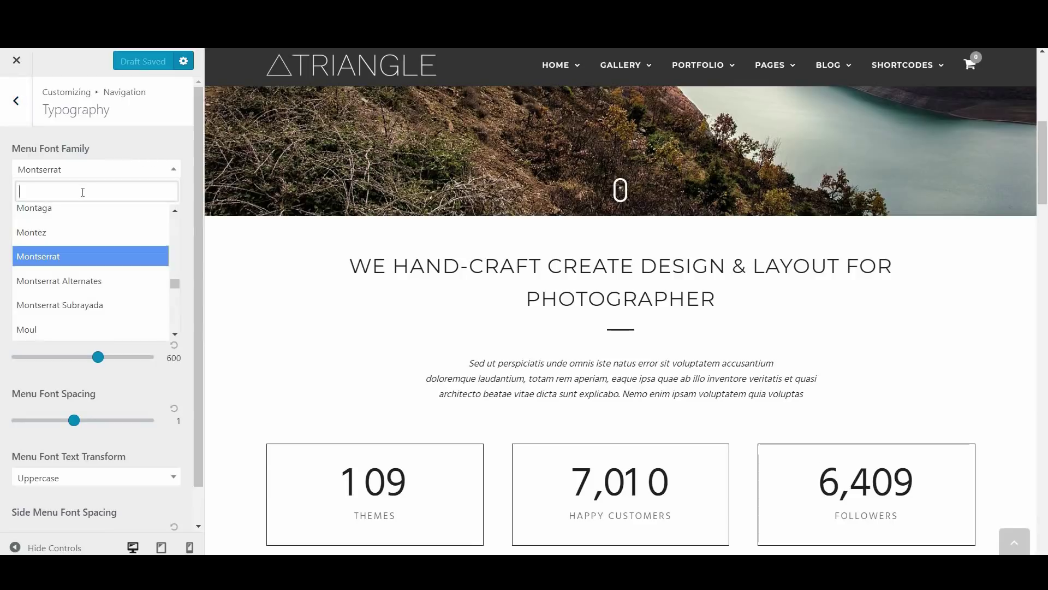
text(Rale)
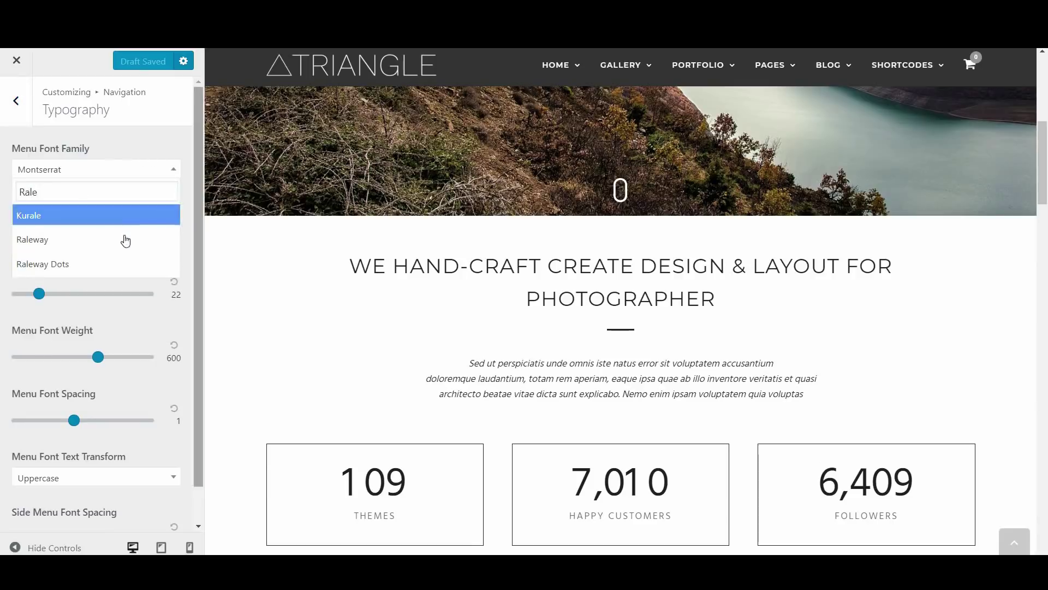
click(120, 240)
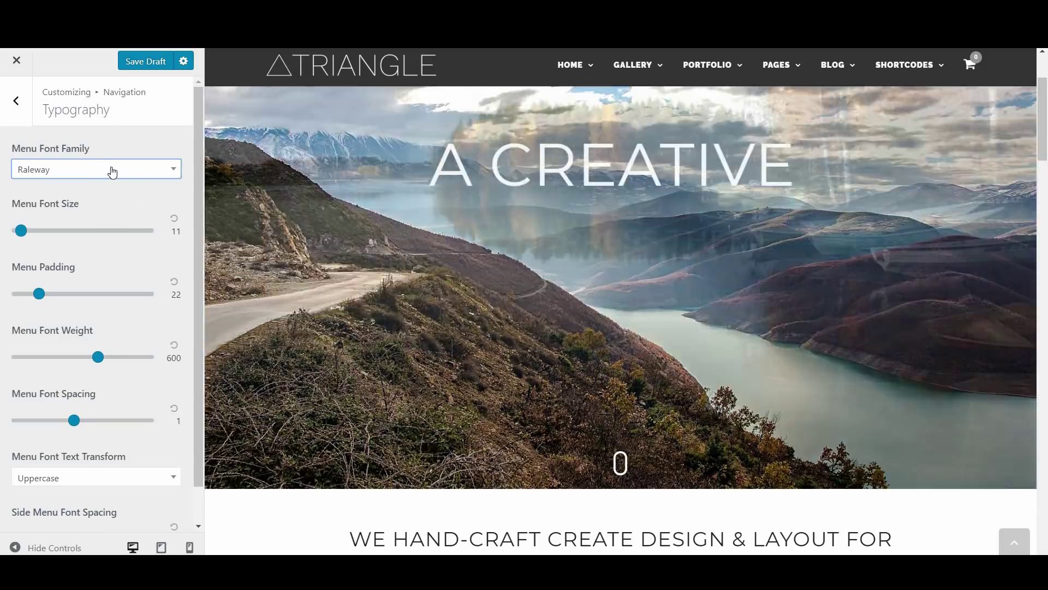
click(111, 171)
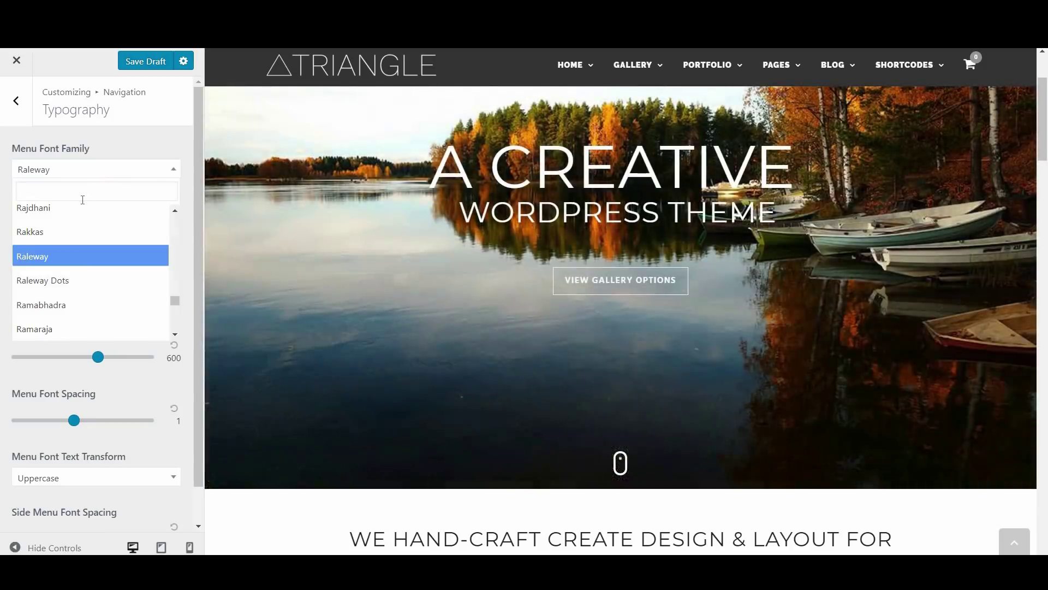
text(Montse)
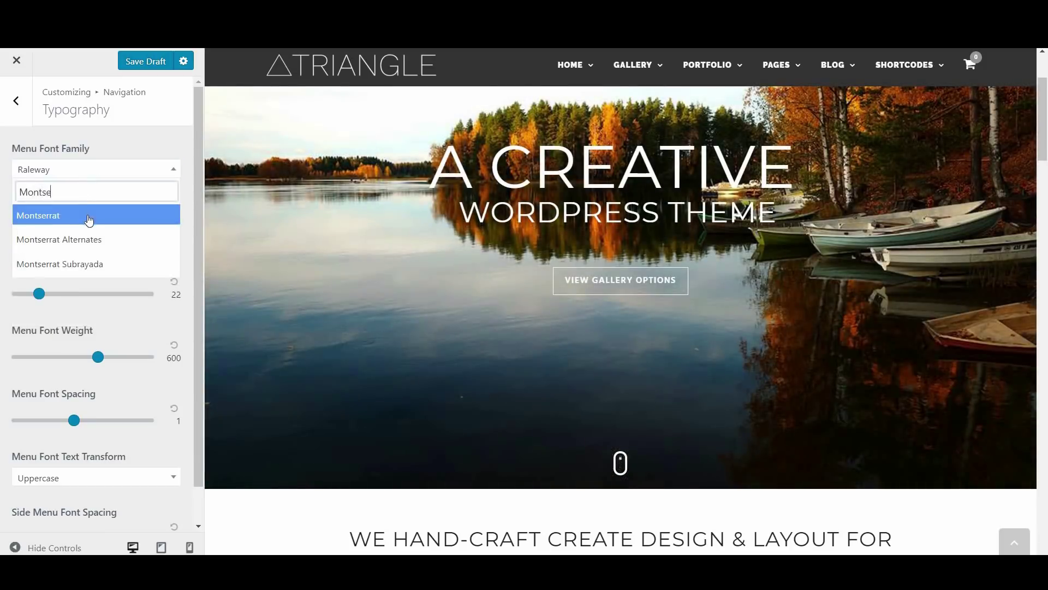
click(89, 220)
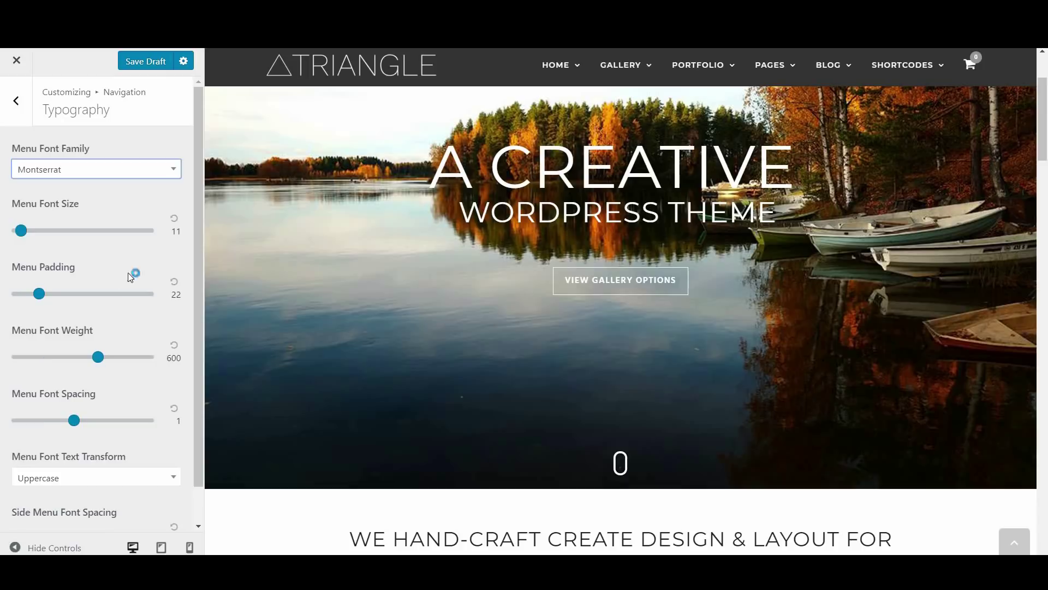
Lower the Menu Font Weight to 200, then reset it to 600
scroll(139, 390, down, 1)
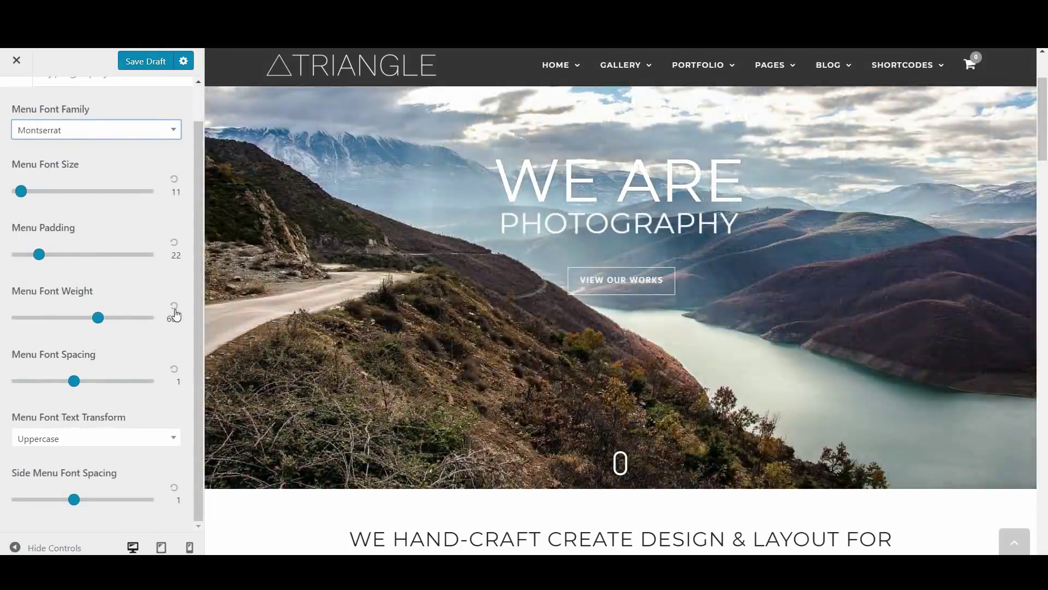
click(175, 310)
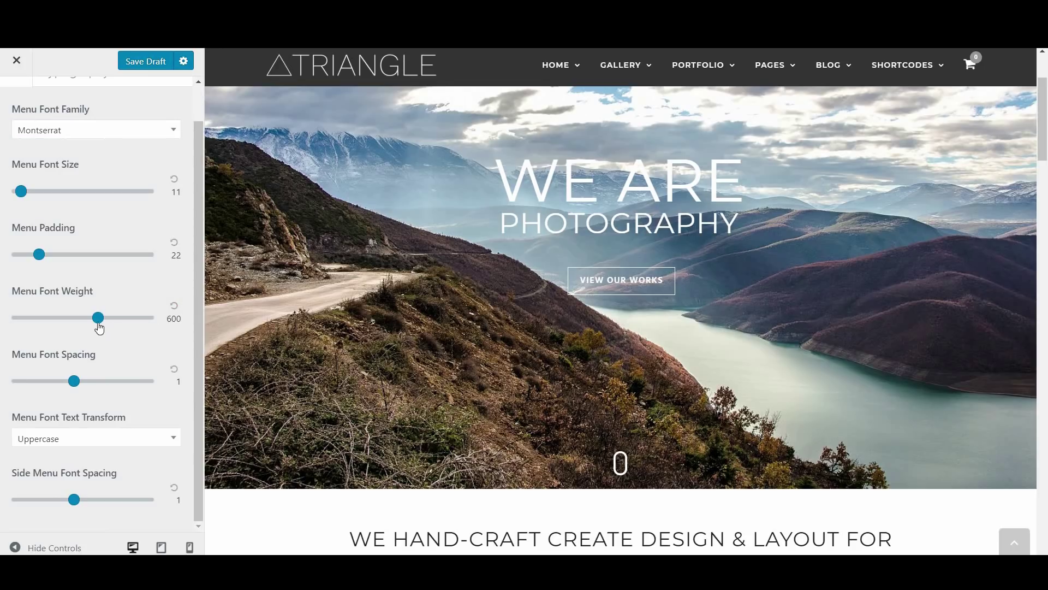
drag(93, 323, 36, 326)
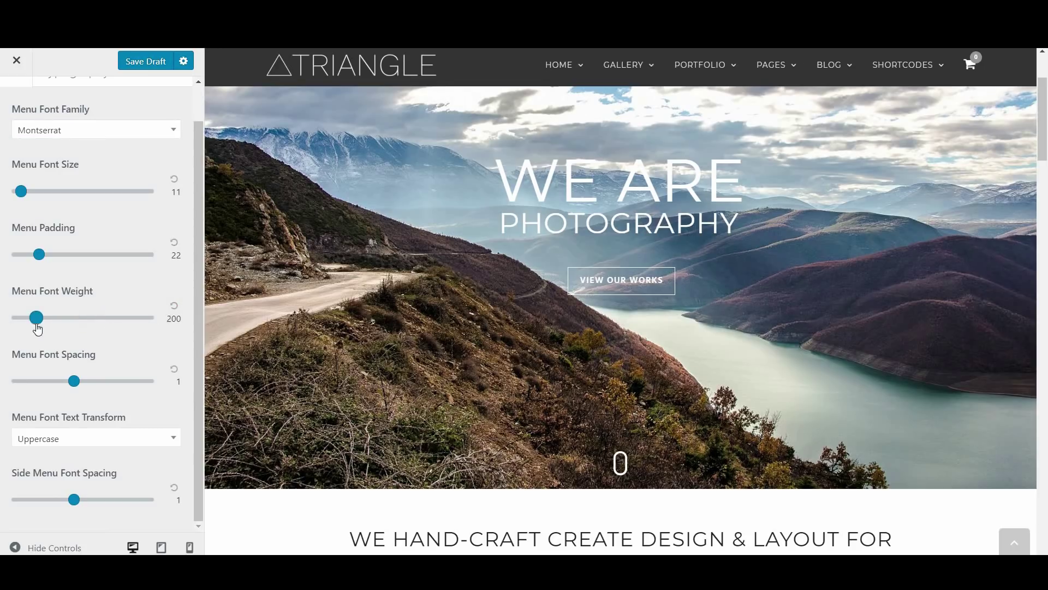
click(176, 309)
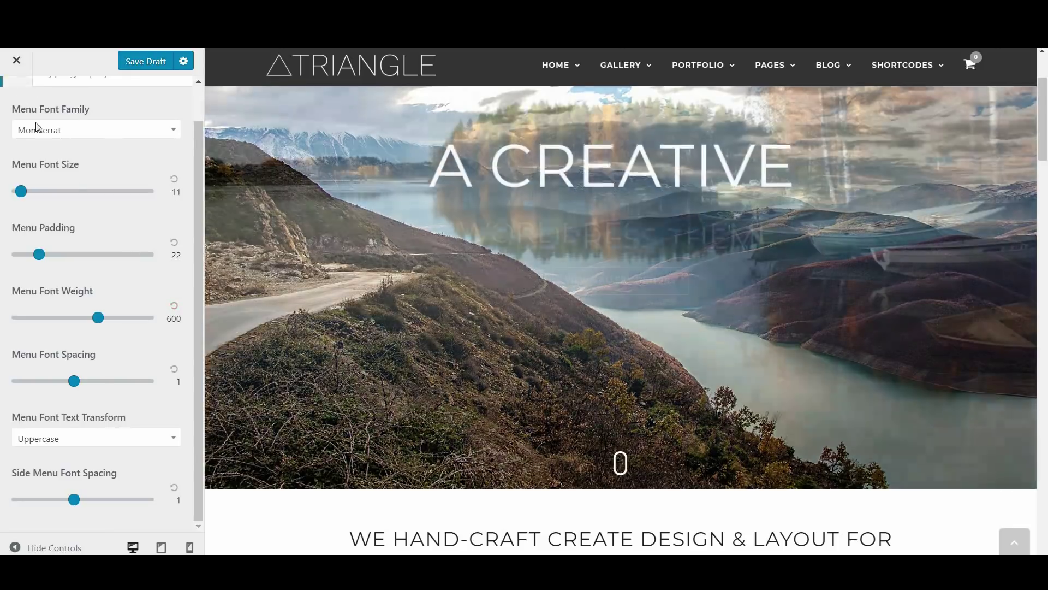
click(16, 82)
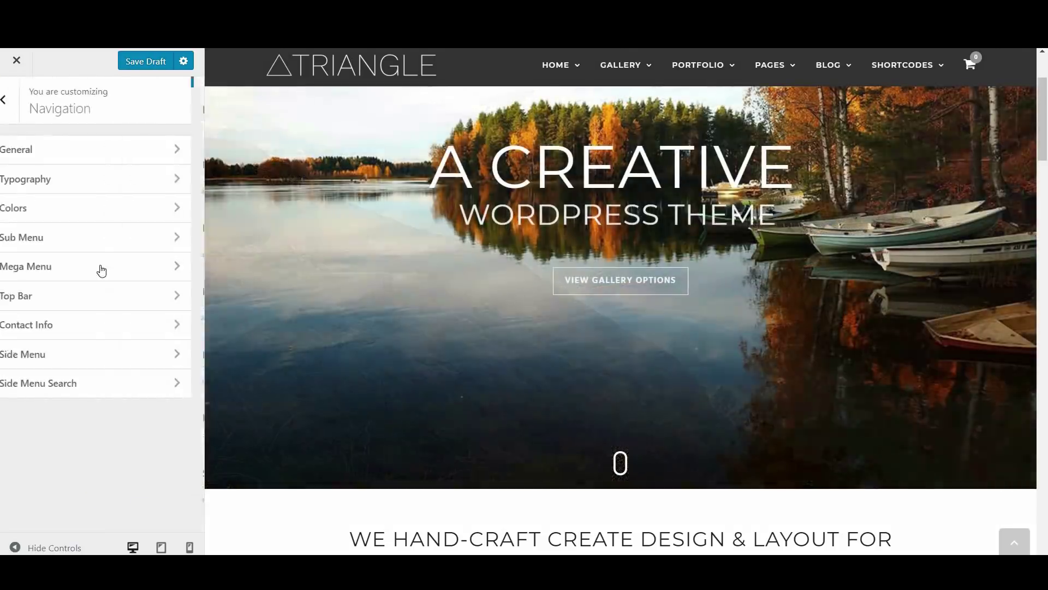
click(98, 209)
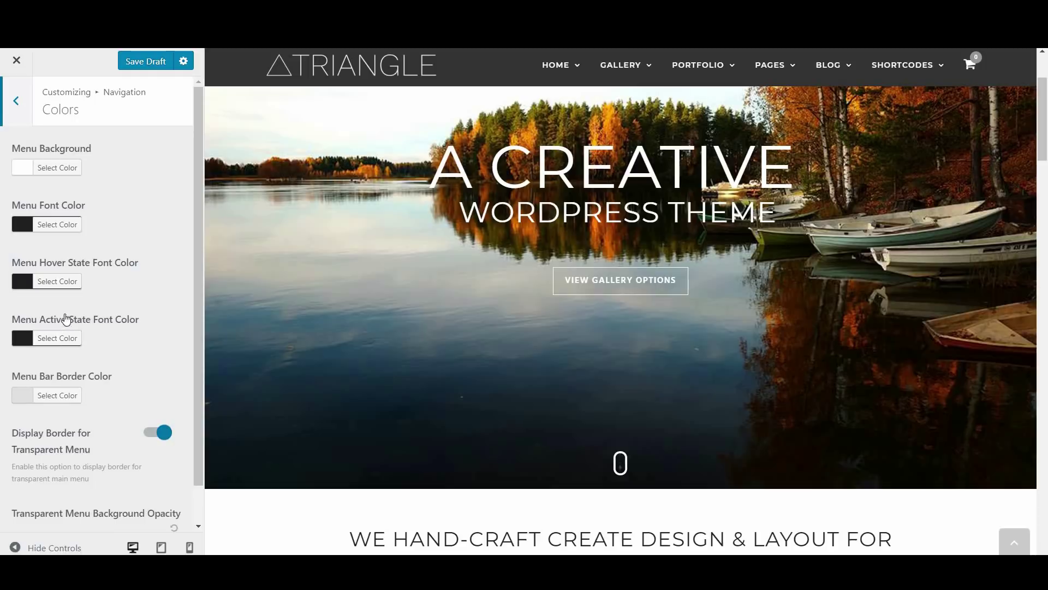
Set the Menu Hover State Font Color to cyan #0ddadd
click(61, 282)
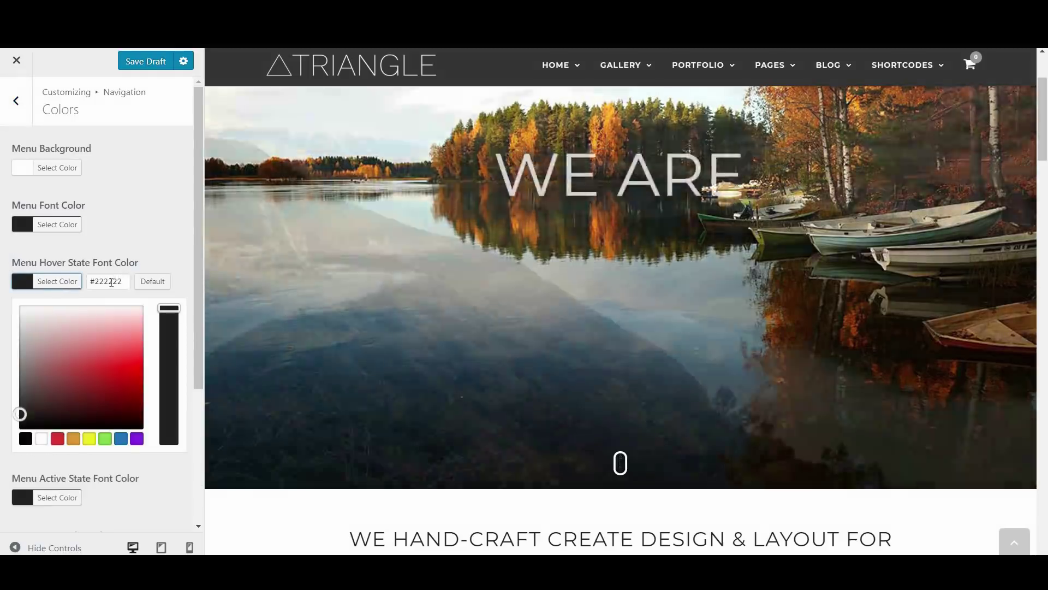
click(91, 281)
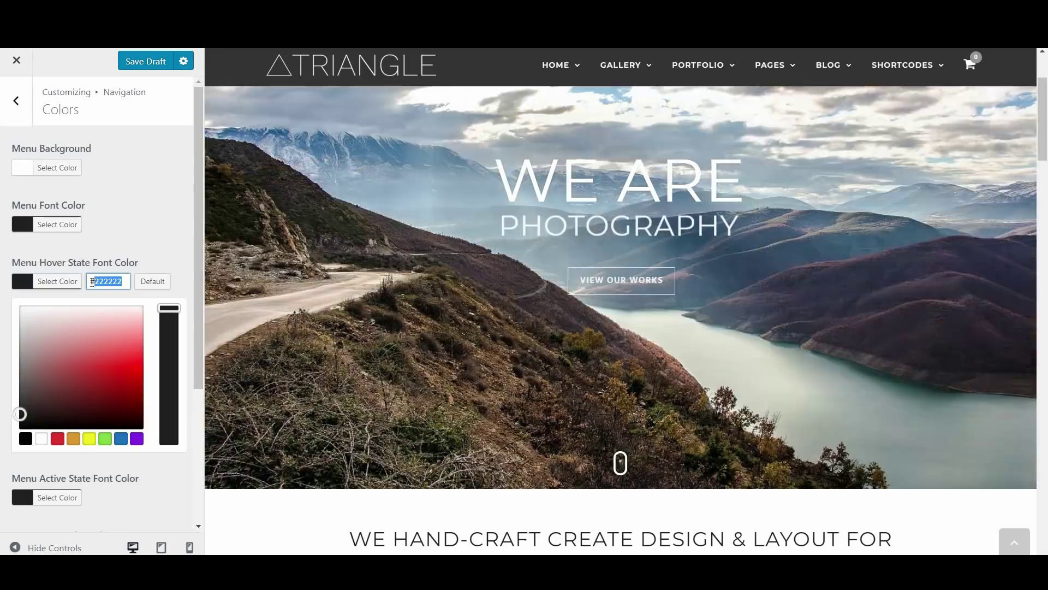
text(#0d)
text(dada)
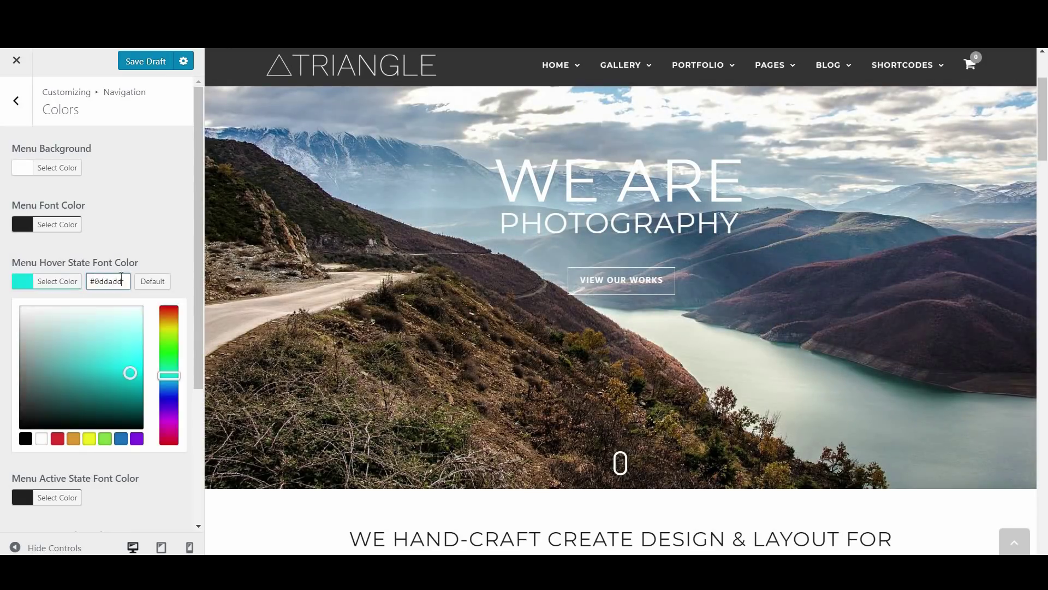
click(153, 178)
click(25, 115)
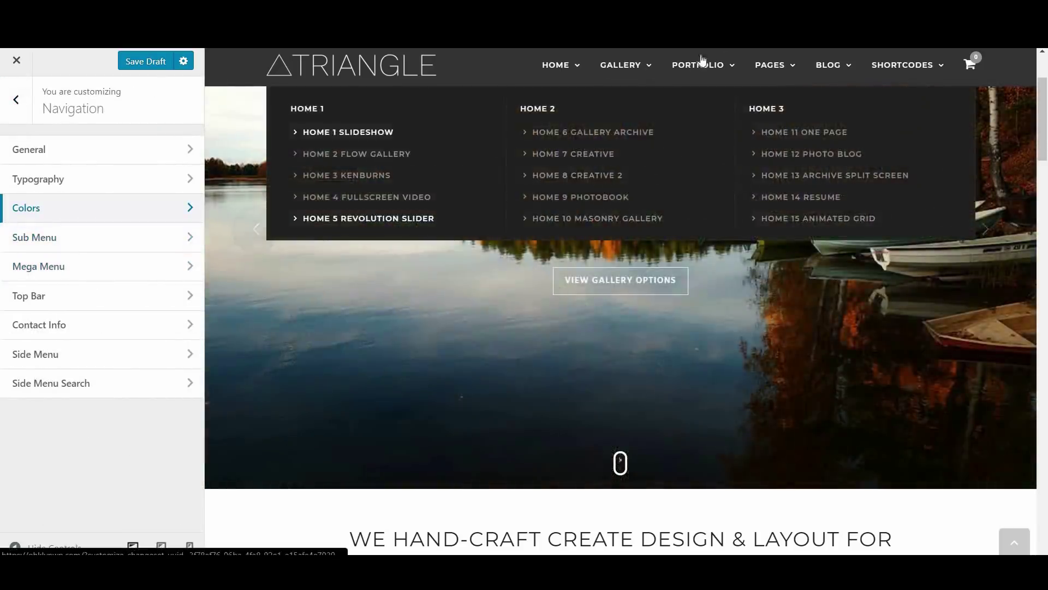
Set the Mega Menu Border Color to cyan #0ddadd
mouse_move(705, 61)
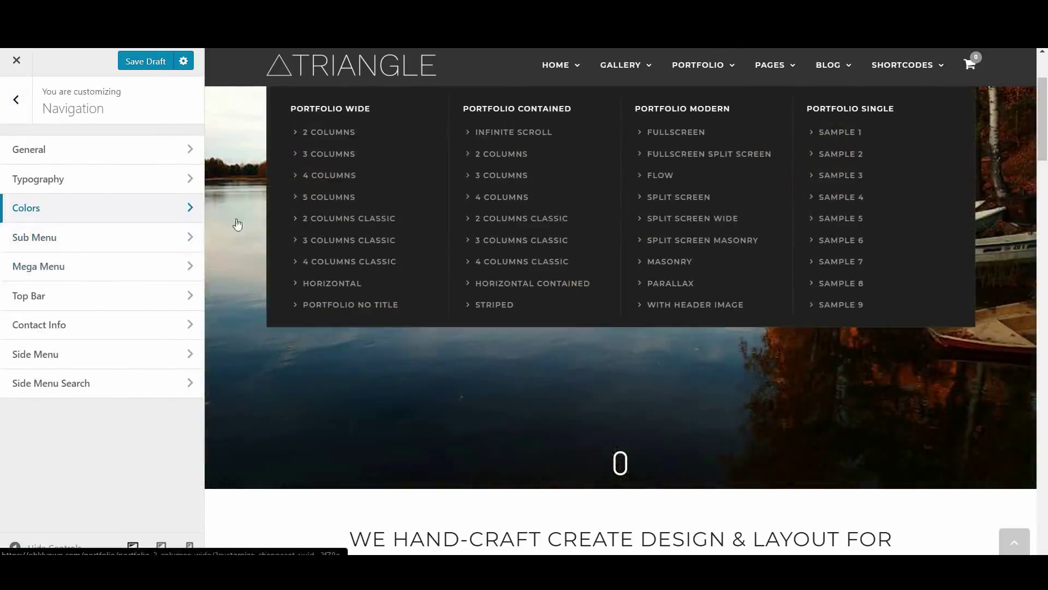
click(74, 270)
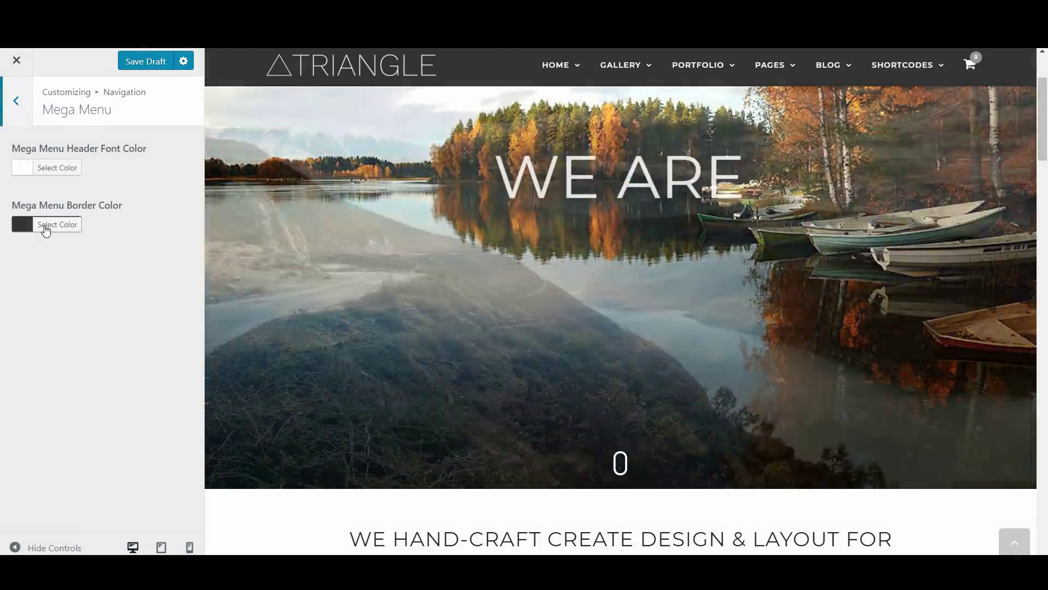
click(46, 226)
triple_click(88, 222)
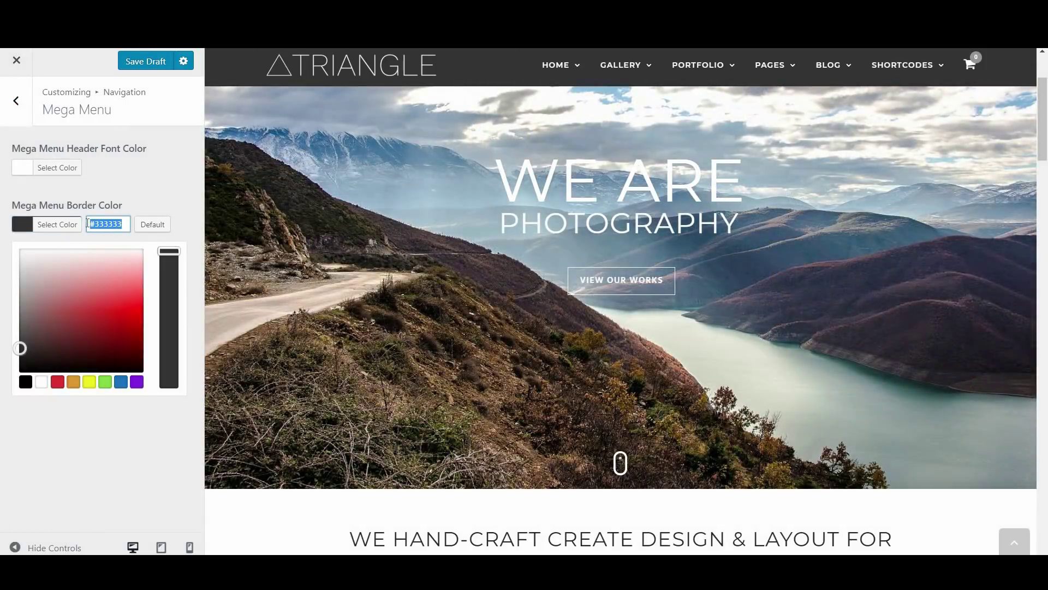
text(#0ddda)
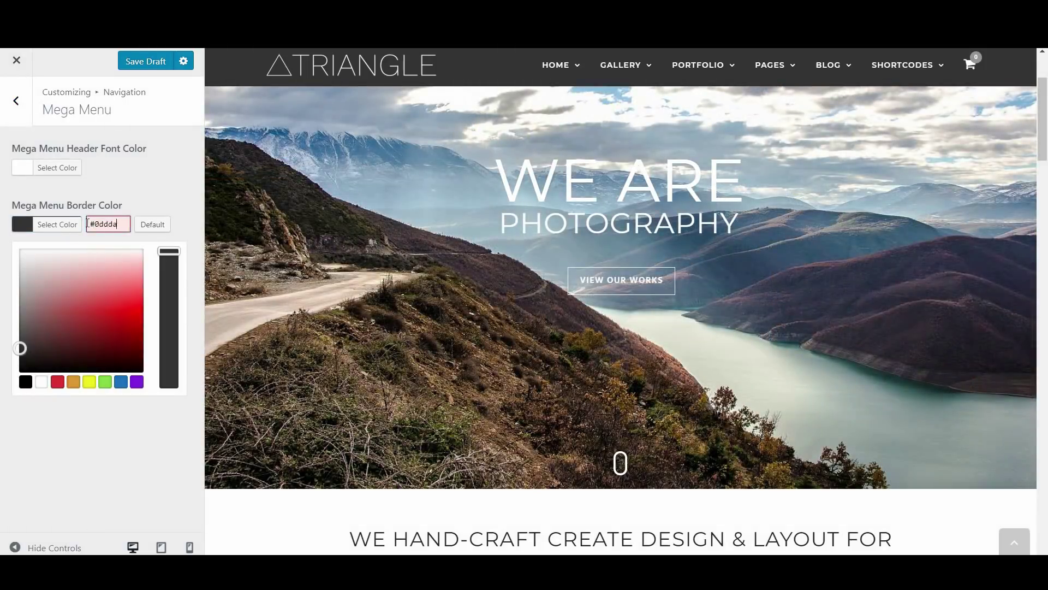
text(dd)
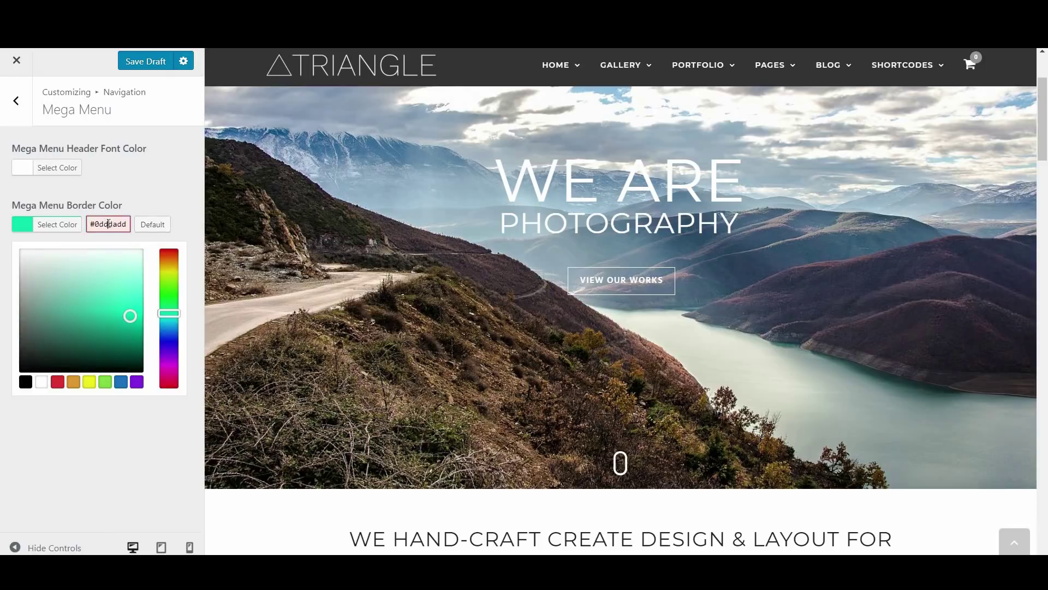
key(BackSpace)
mouse_move(542, 82)
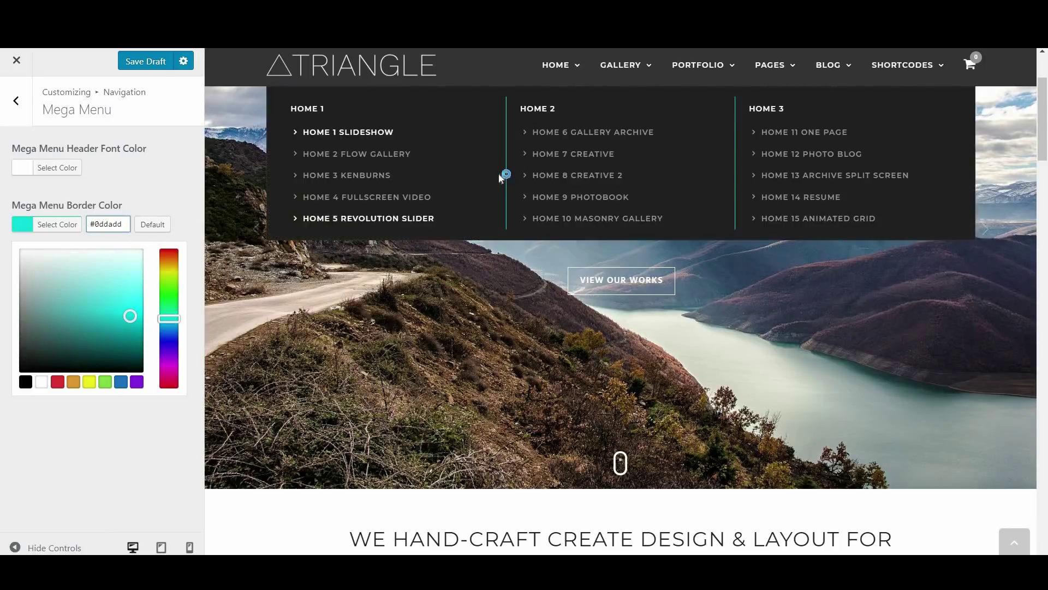
click(12, 102)
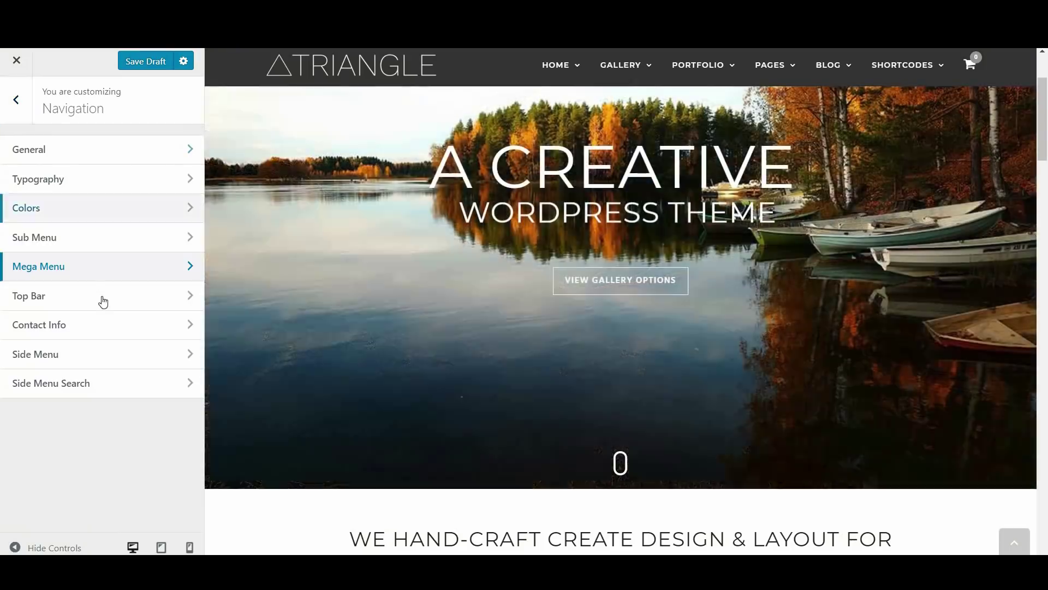
Set the Top Bar background colour to cyan #0ddadd
click(104, 300)
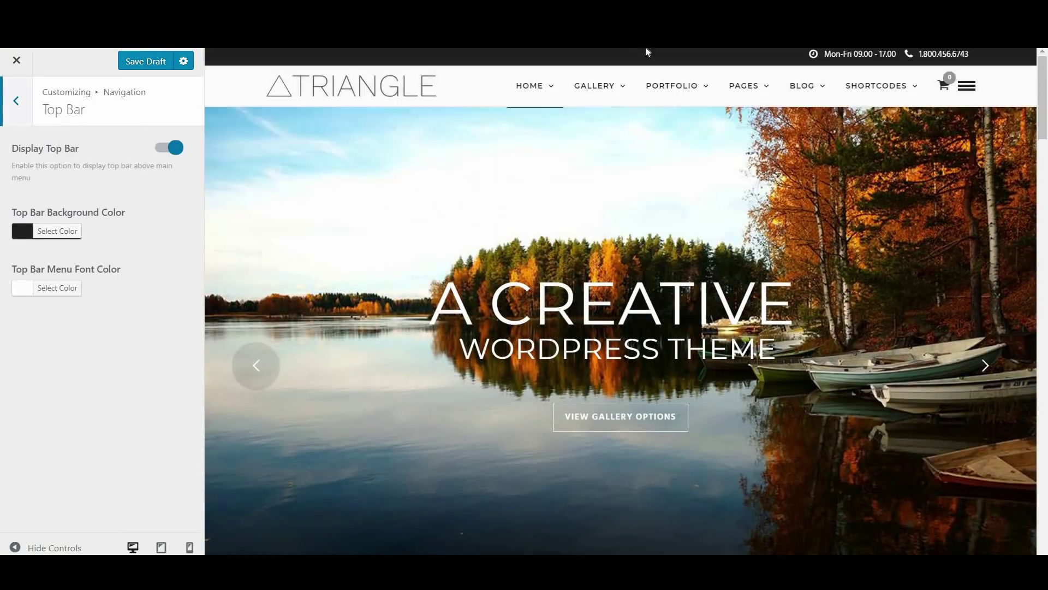
click(48, 231)
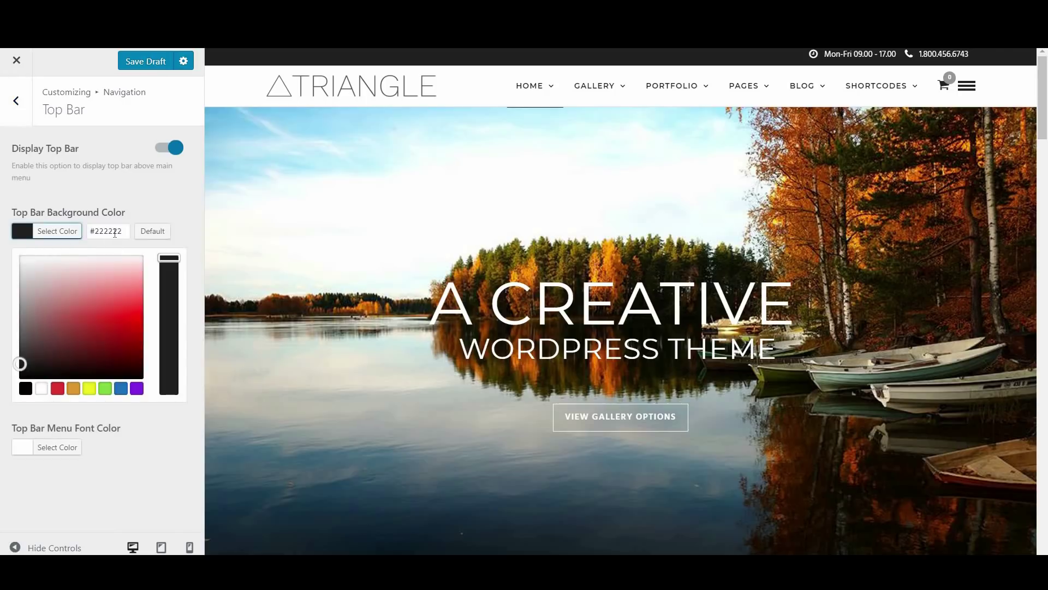
triple_click(114, 231)
text(#oddaa)
text(0ddadd)
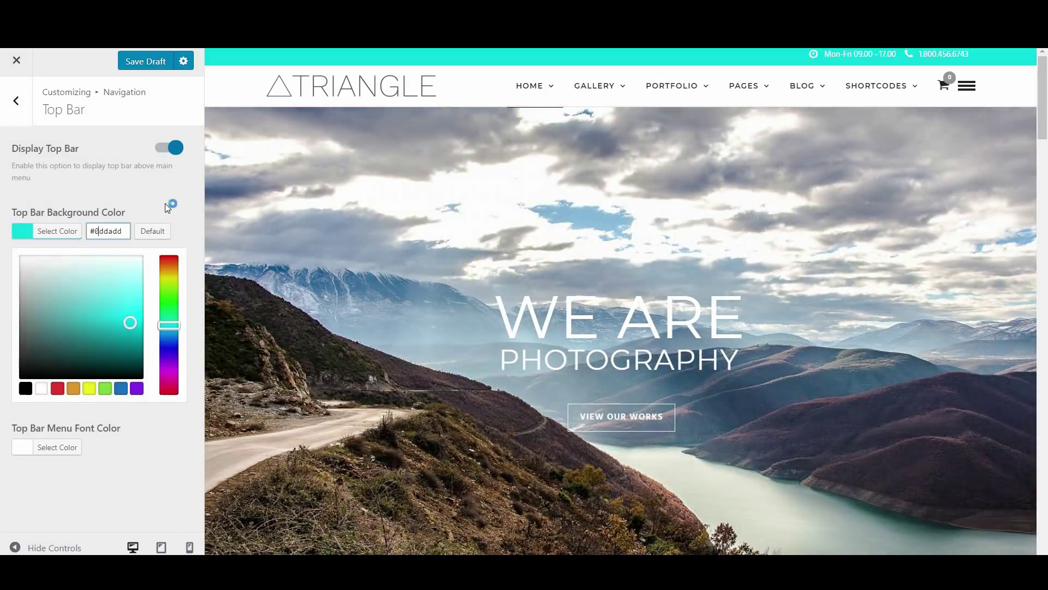
click(168, 207)
click(16, 100)
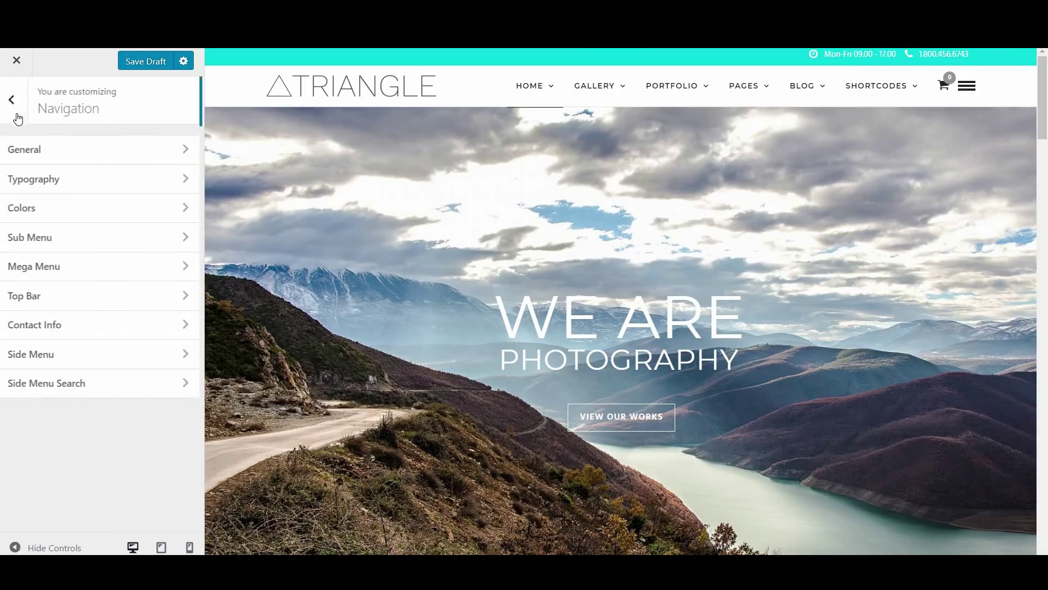
Change the Contact Info closing time from 17.00 to 17.30, giving Mon-Fri 09.00 - 17.30
click(117, 327)
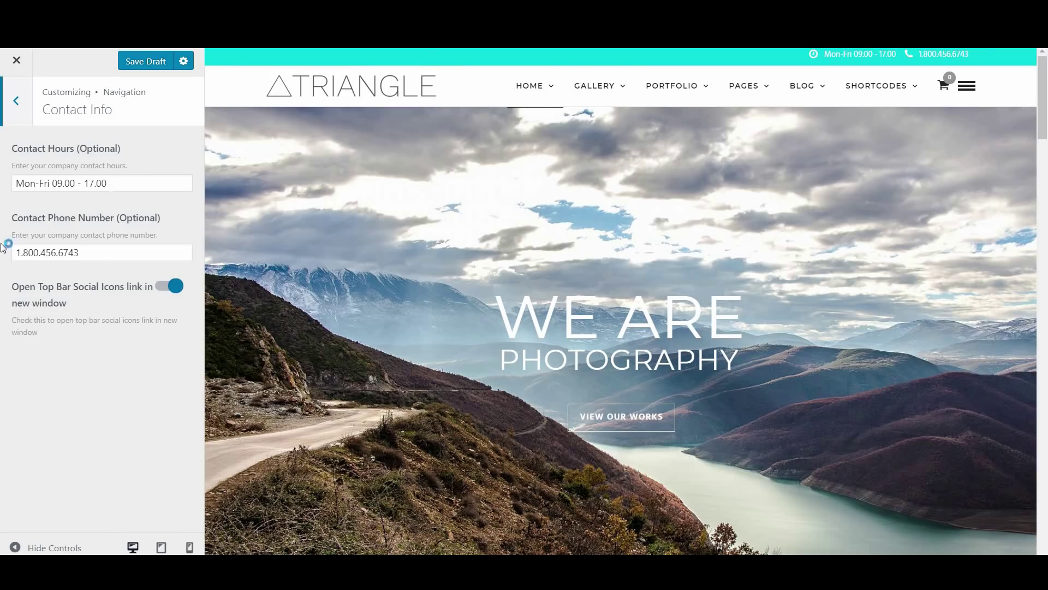
double_click(99, 184)
text(30)
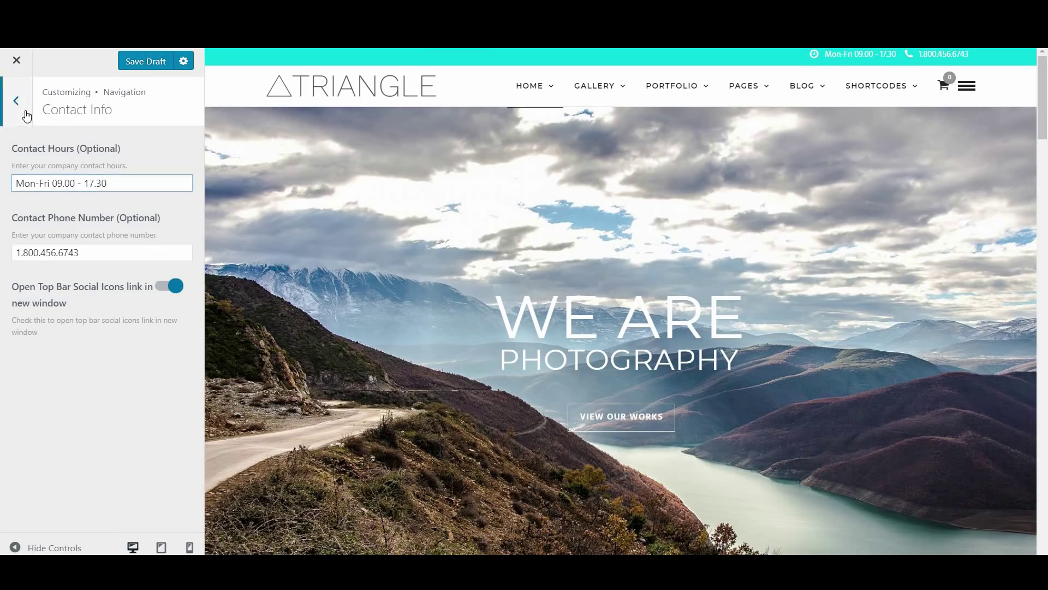
click(27, 116)
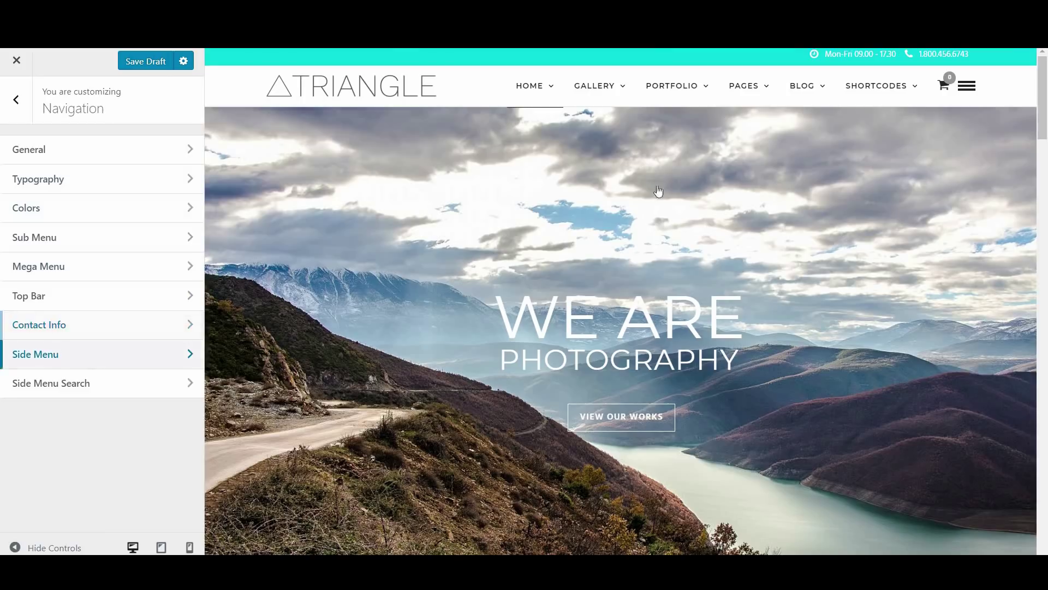
Inspect the Side Menu and Header sections, then scroll the main Customizer sections list
click(967, 89)
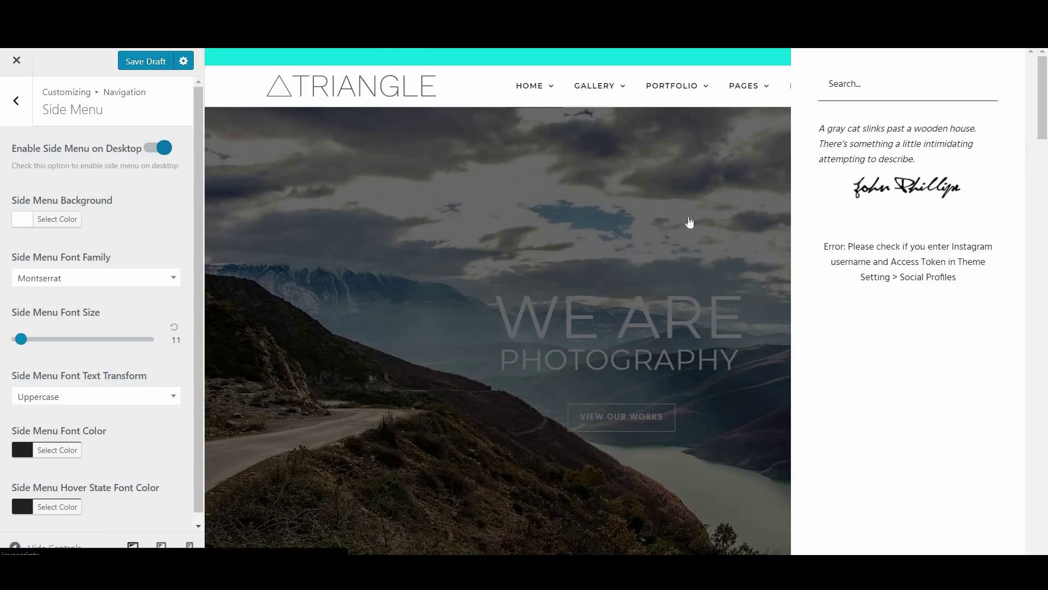
click(660, 228)
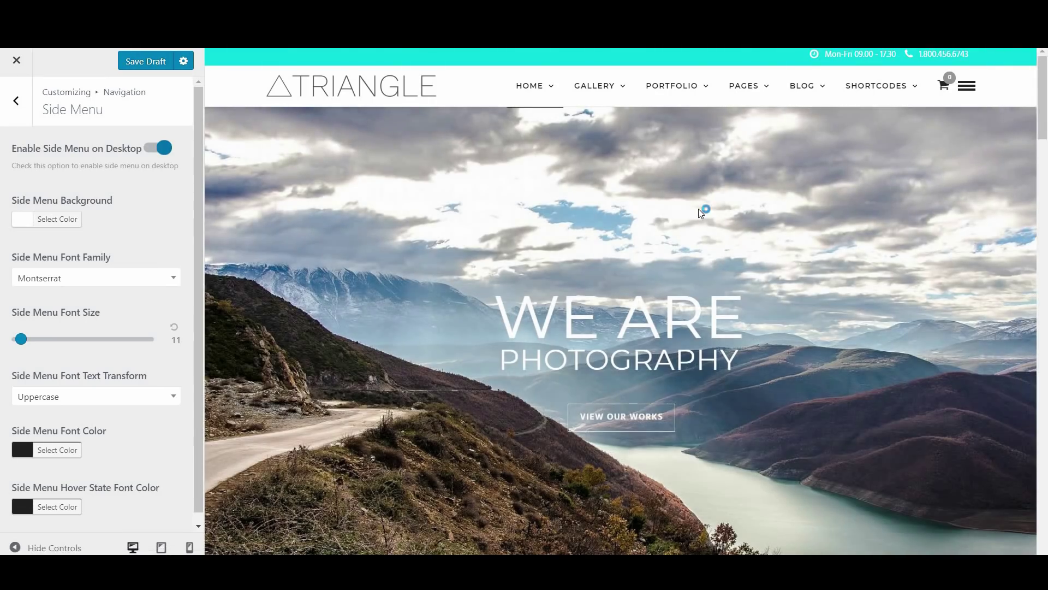
click(7, 113)
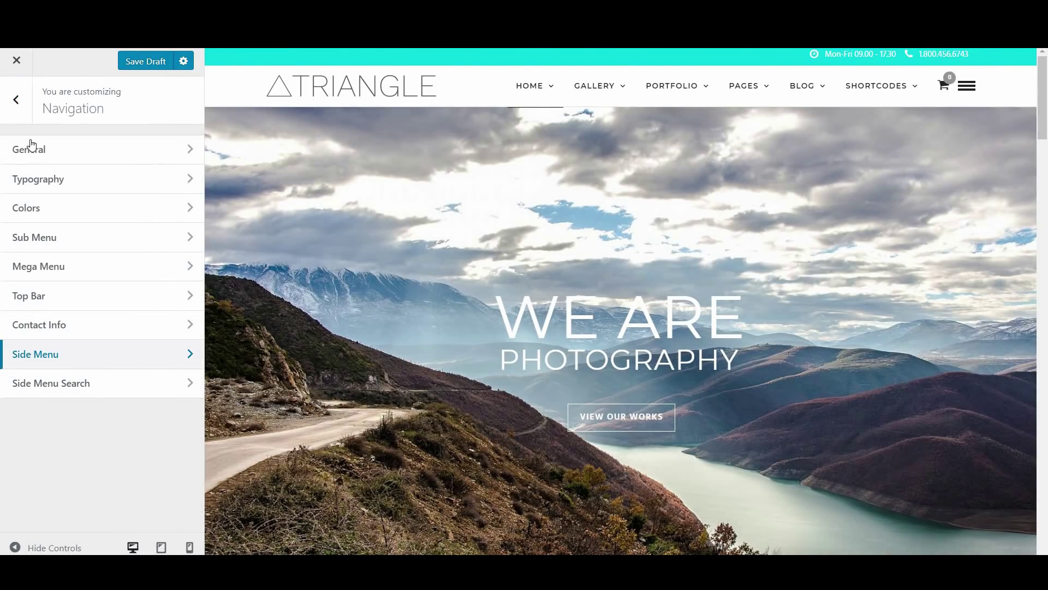
click(18, 118)
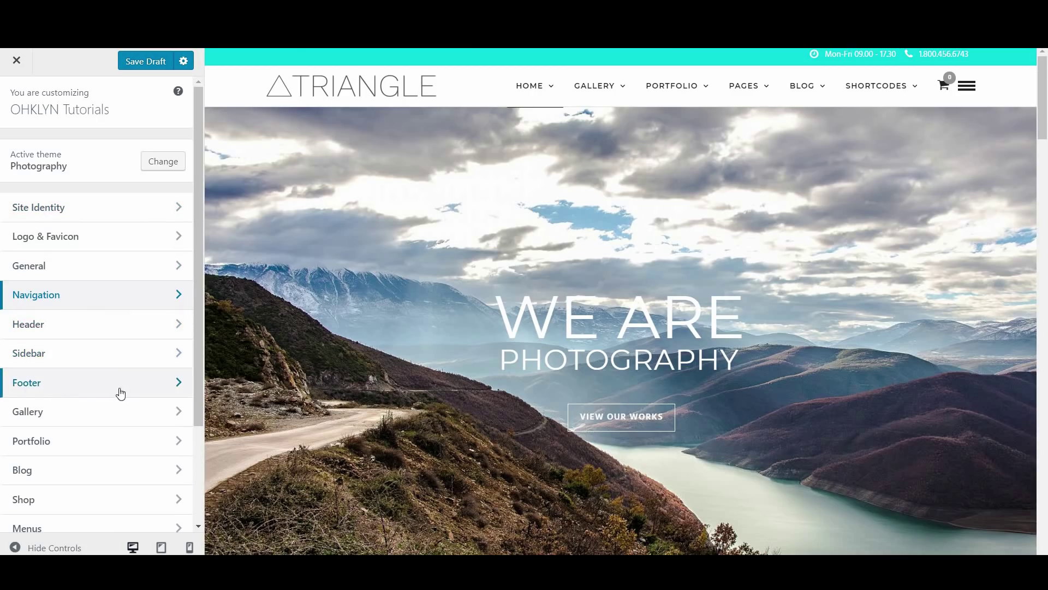
click(105, 333)
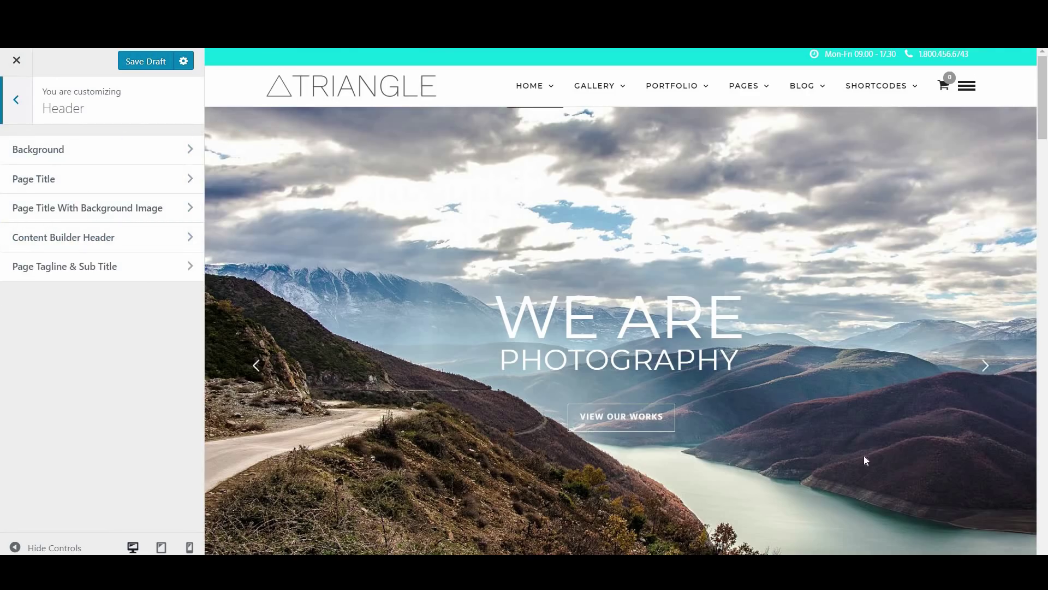
click(16, 102)
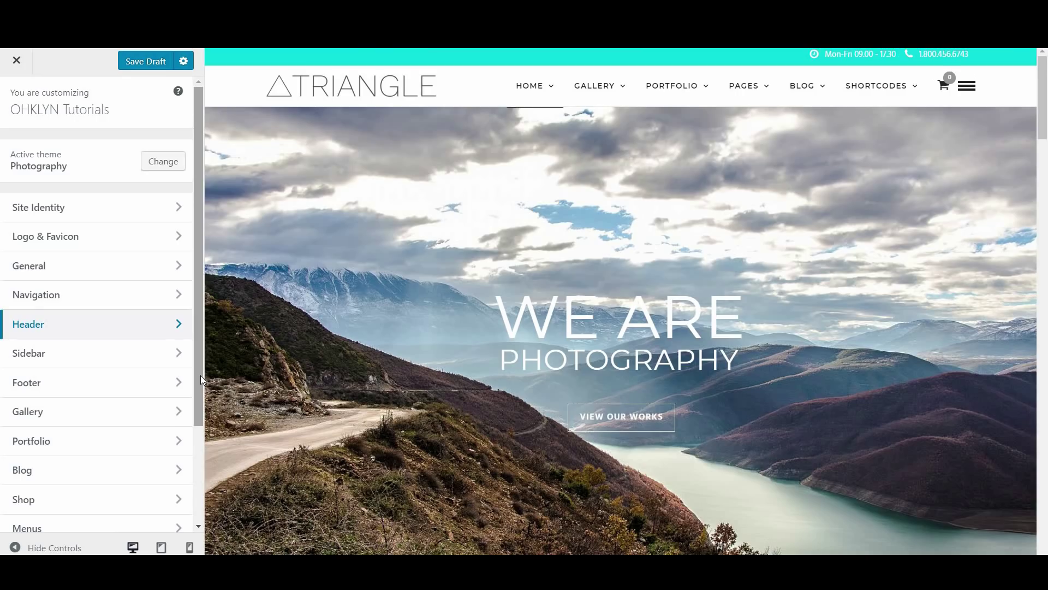
drag(201, 375, 196, 484)
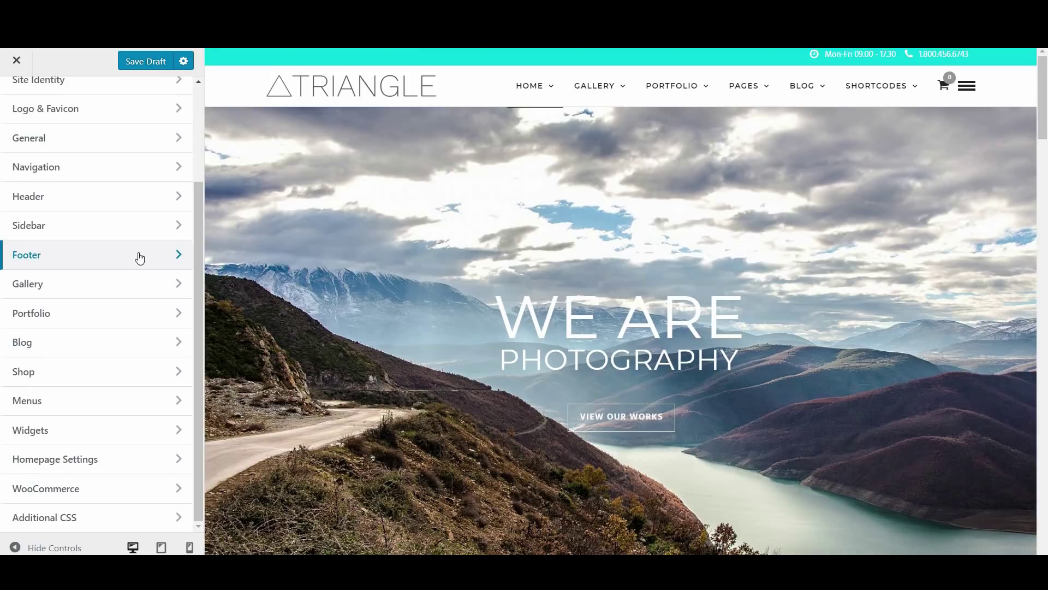
Change the Customizer action from Save Draft to Publish so the changes go live
click(184, 61)
click(205, 79)
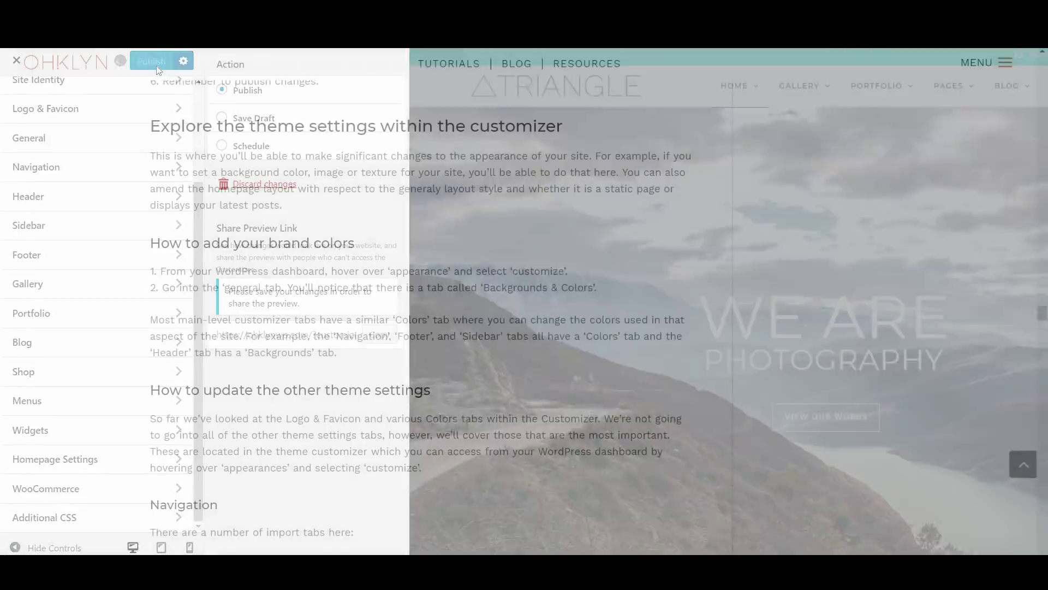
scroll(257, 284, down, 10)
scroll(257, 293, down, 7)
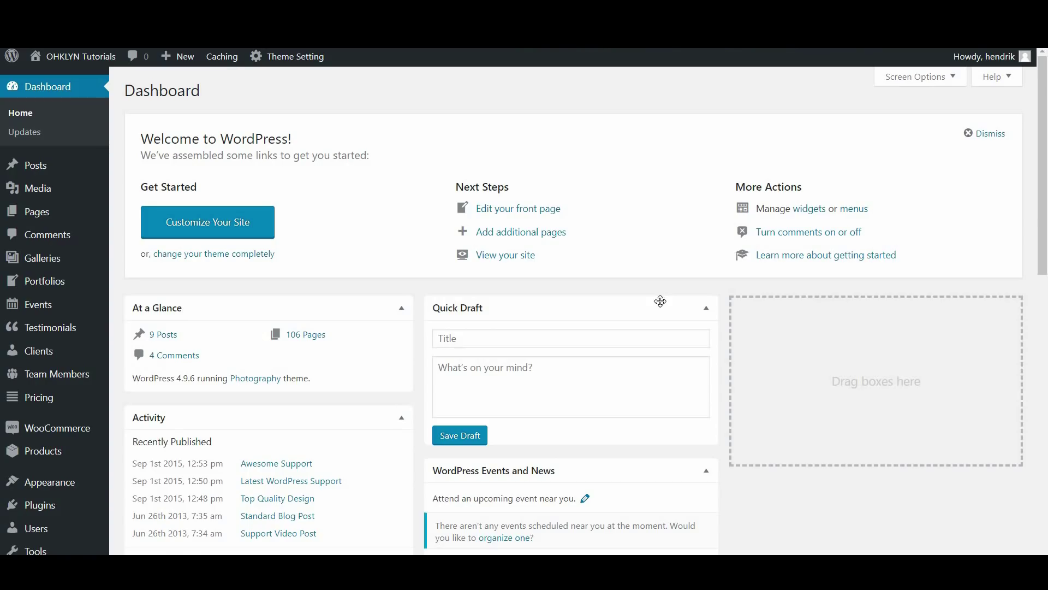
Open the Photography theme's Theme Setting page and scroll down to its Support section
mouse_move(70, 487)
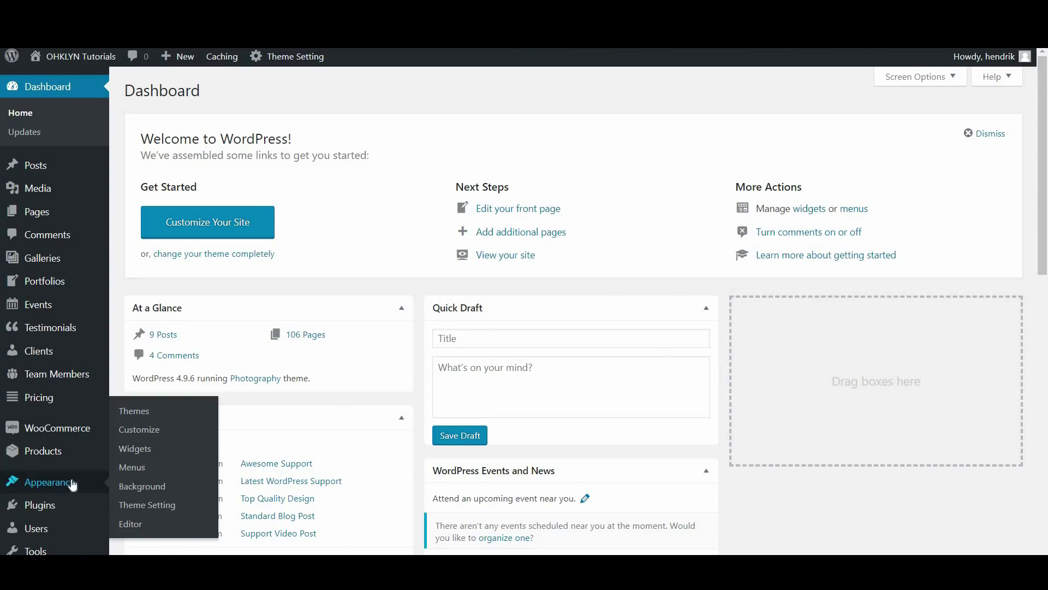
click(160, 510)
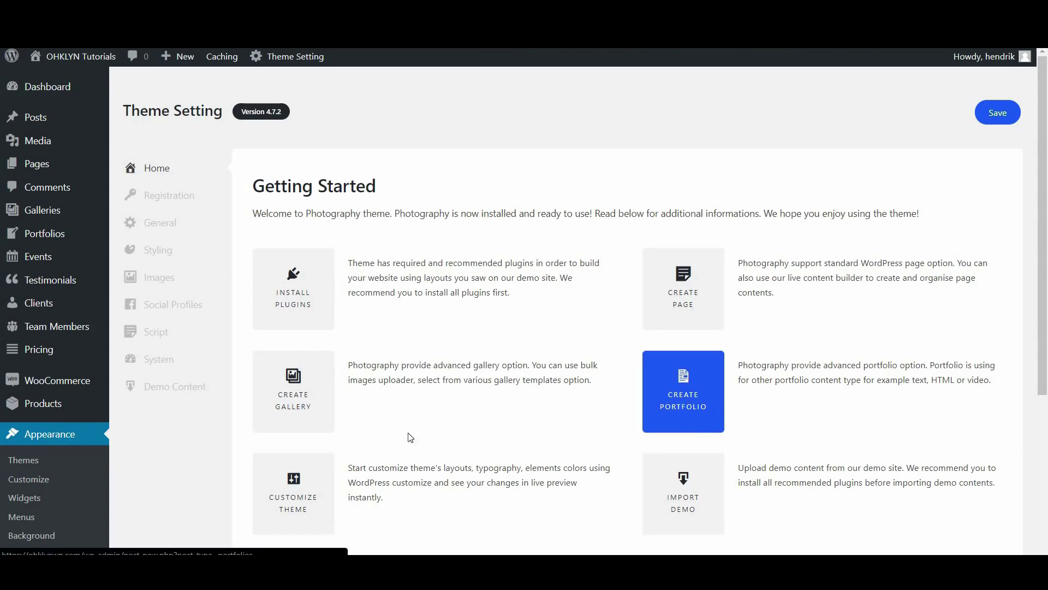
scroll(655, 322, down, 4)
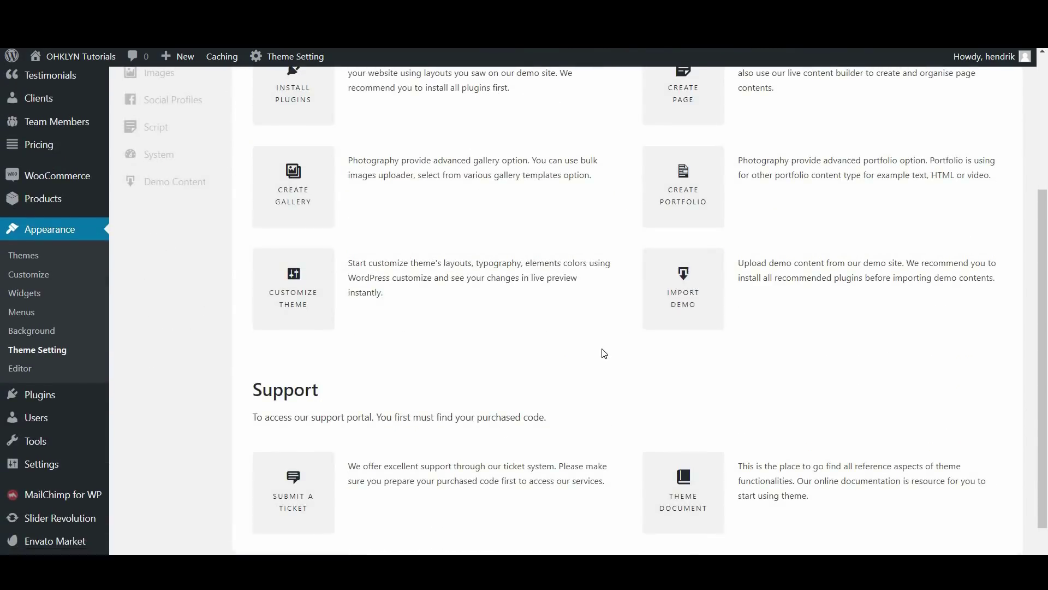
scroll(582, 364, down, 1)
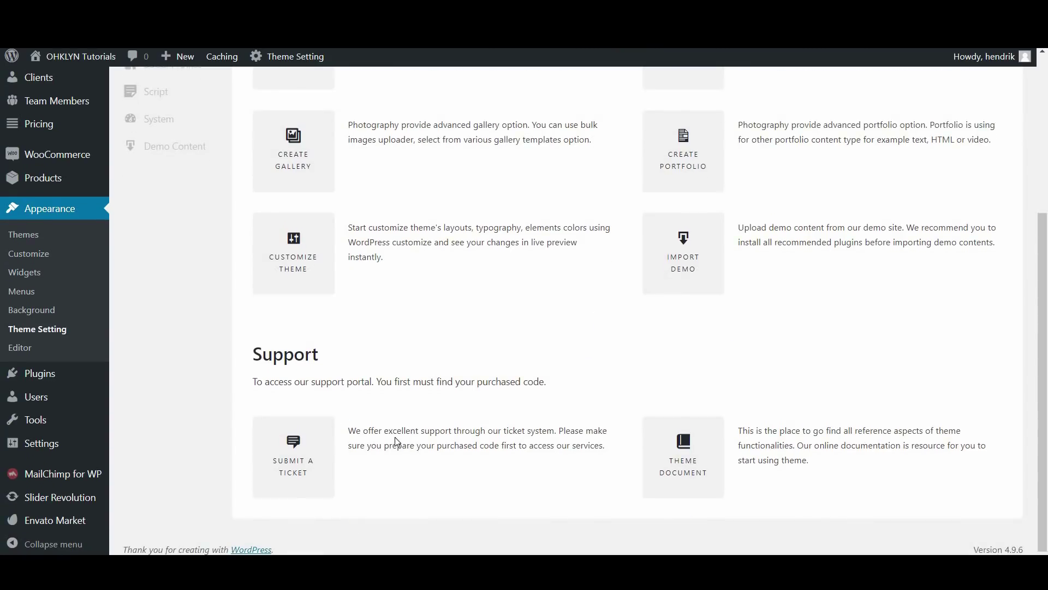
Visit the theme's support ticket system and documentation, then close back to Theme Setting
click(291, 468)
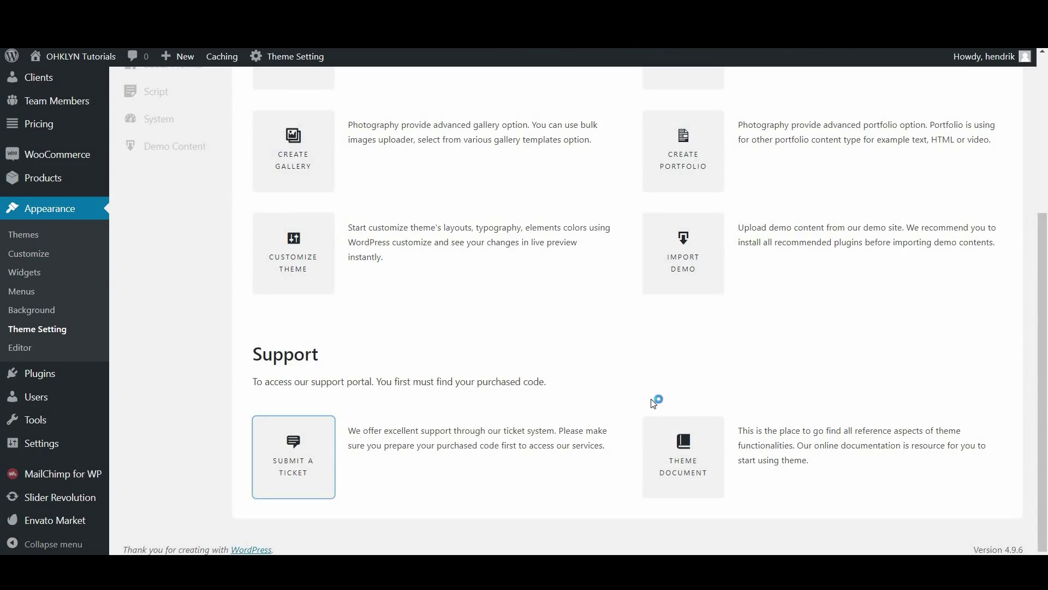
click(696, 459)
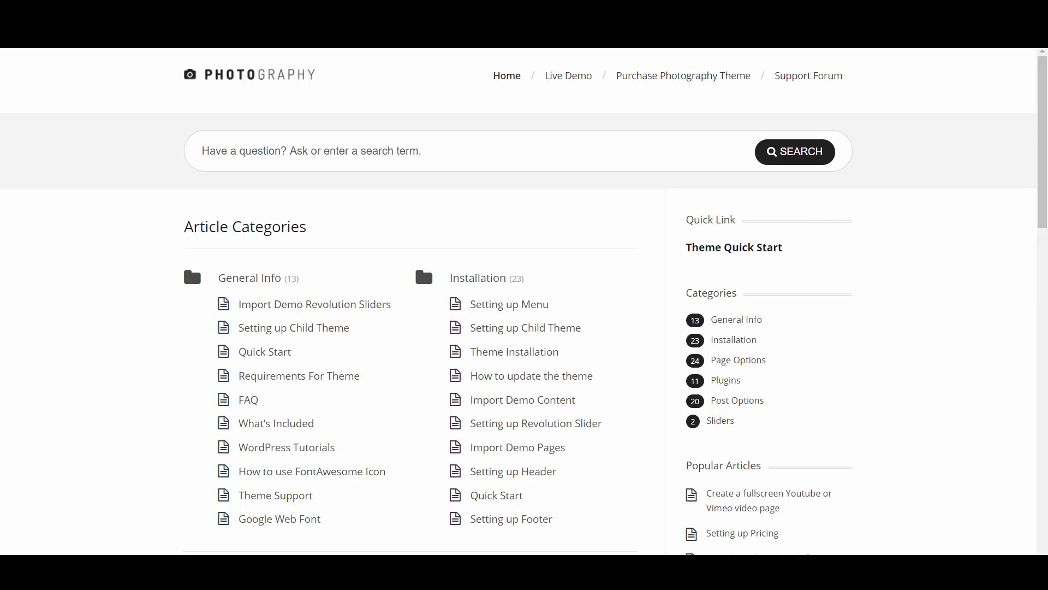
key(ctrl+w)
scroll(171, 187, up, 4)
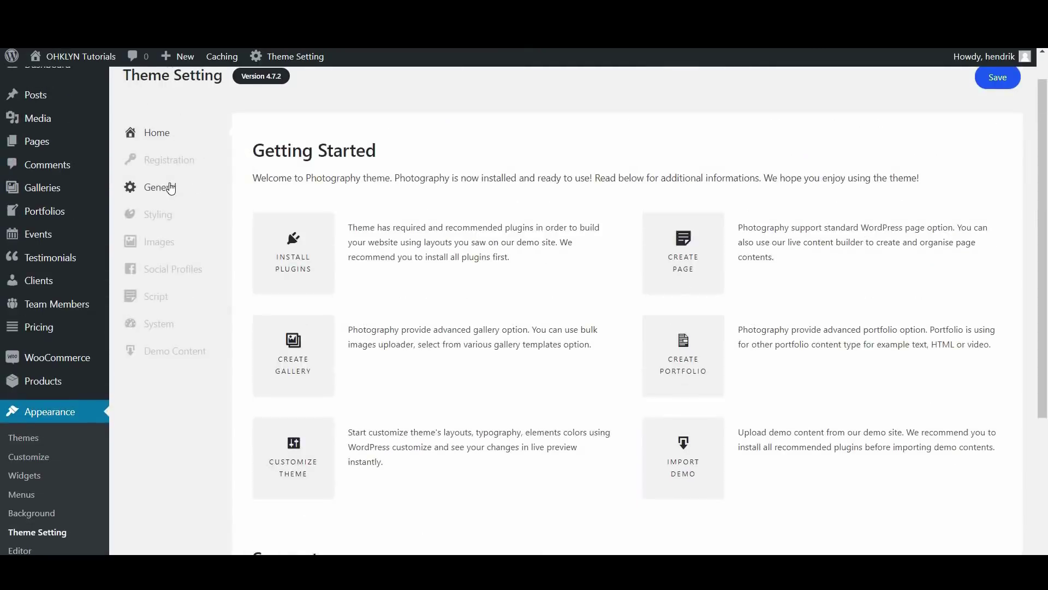
In General settings, move Email above Name and add then remove a Phone contact field
click(171, 188)
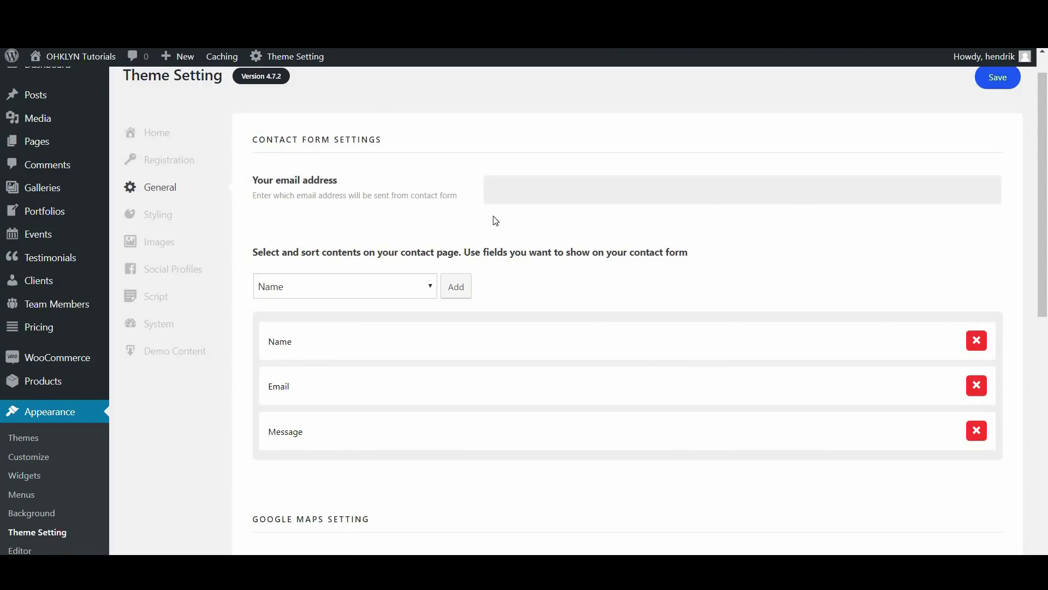
scroll(584, 250, down, 1)
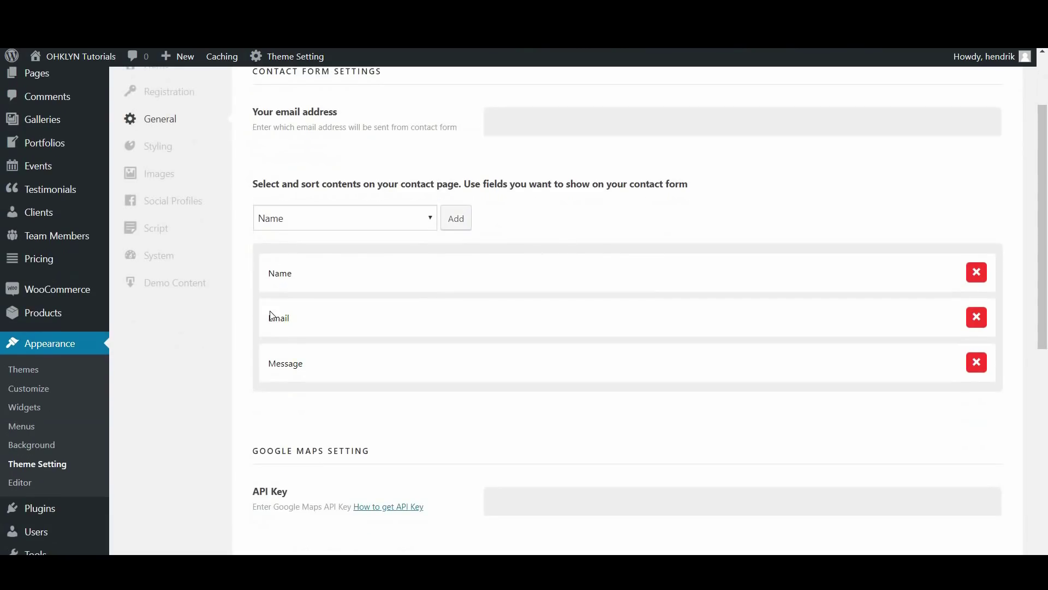
drag(503, 316, 506, 295)
click(392, 213)
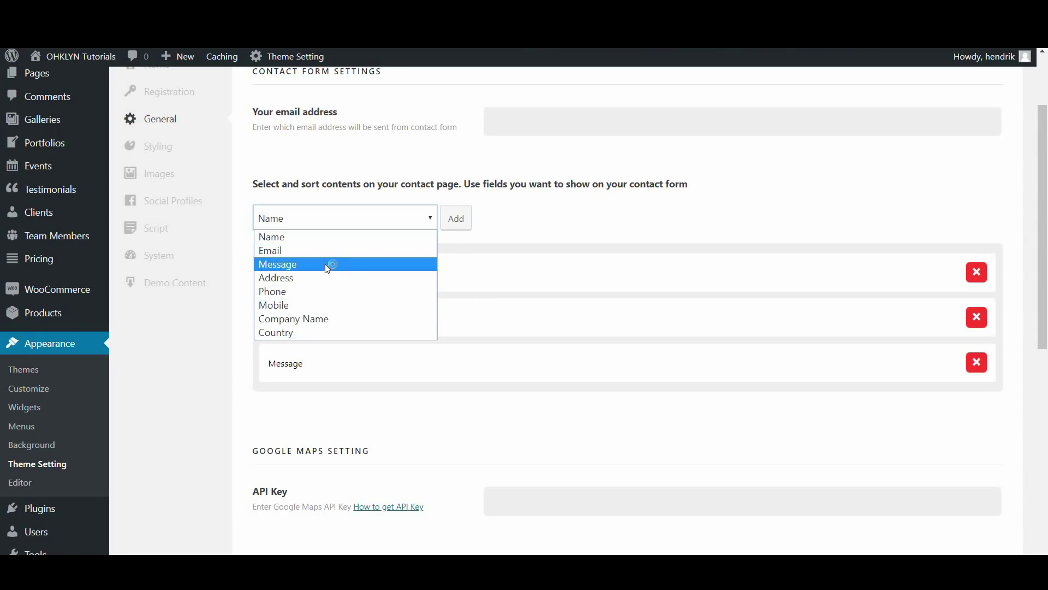
click(325, 264)
click(388, 225)
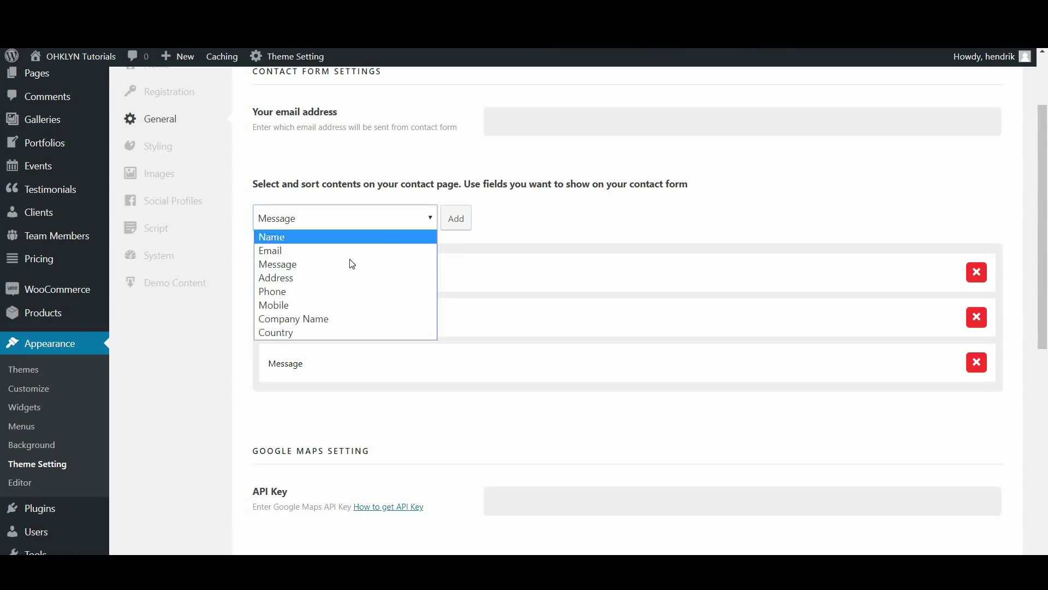
click(340, 292)
click(452, 224)
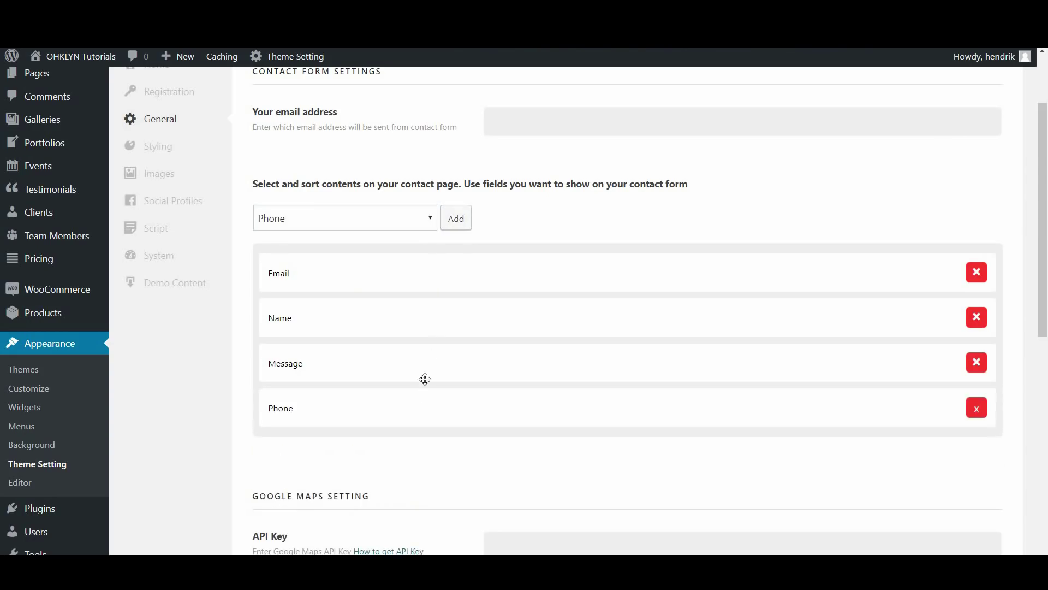
drag(429, 407, 953, 358)
click(976, 365)
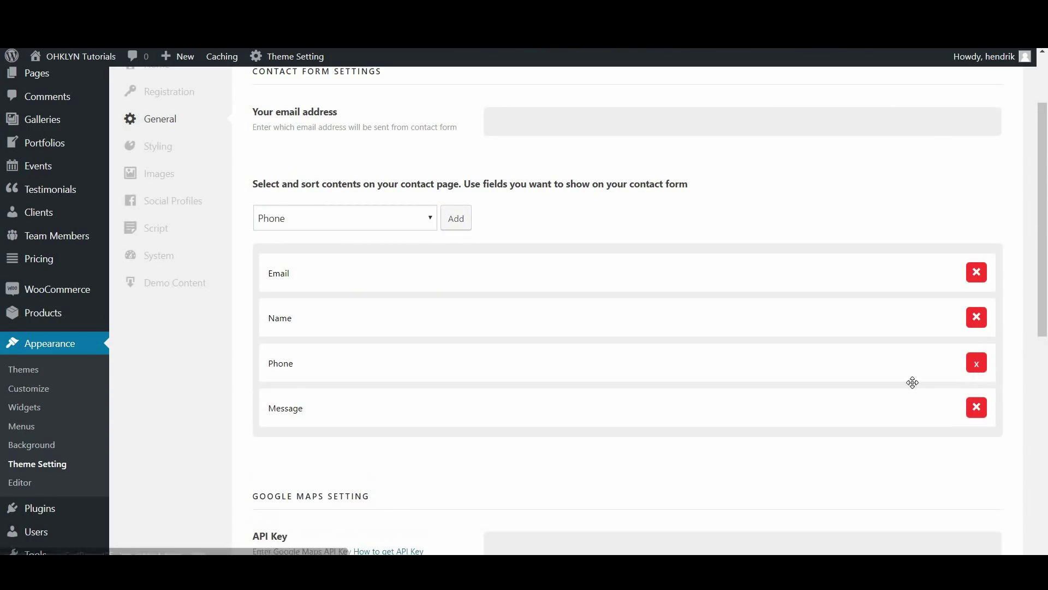
Fill in the saved Google Maps API key, then view the Images grid sizes 705×529 and 987×740
scroll(764, 398, down, 1)
scroll(716, 411, down, 4)
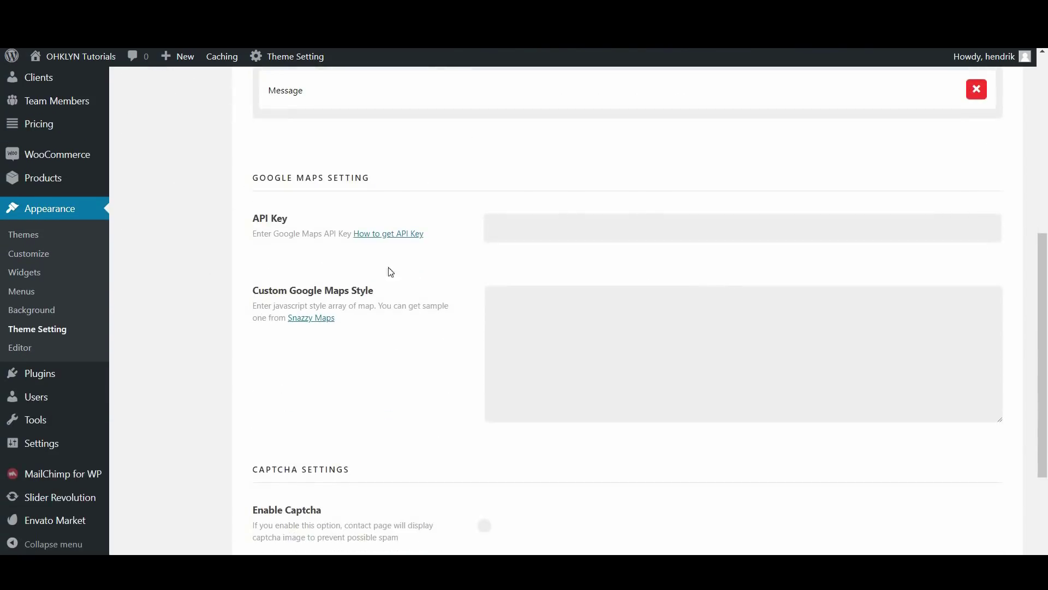
click(536, 226)
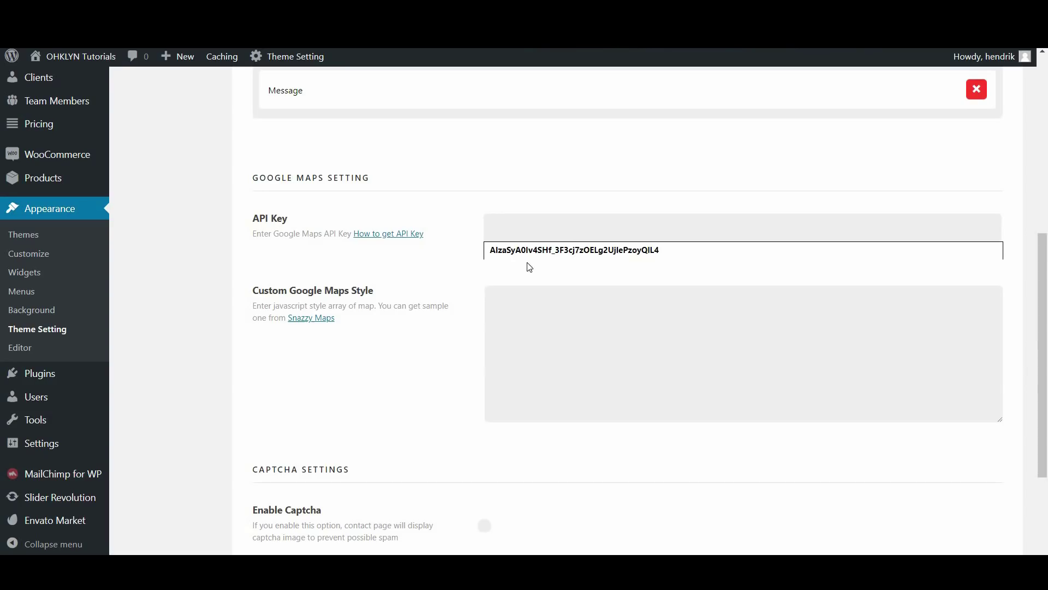
click(528, 250)
click(472, 285)
scroll(473, 285, up, 4)
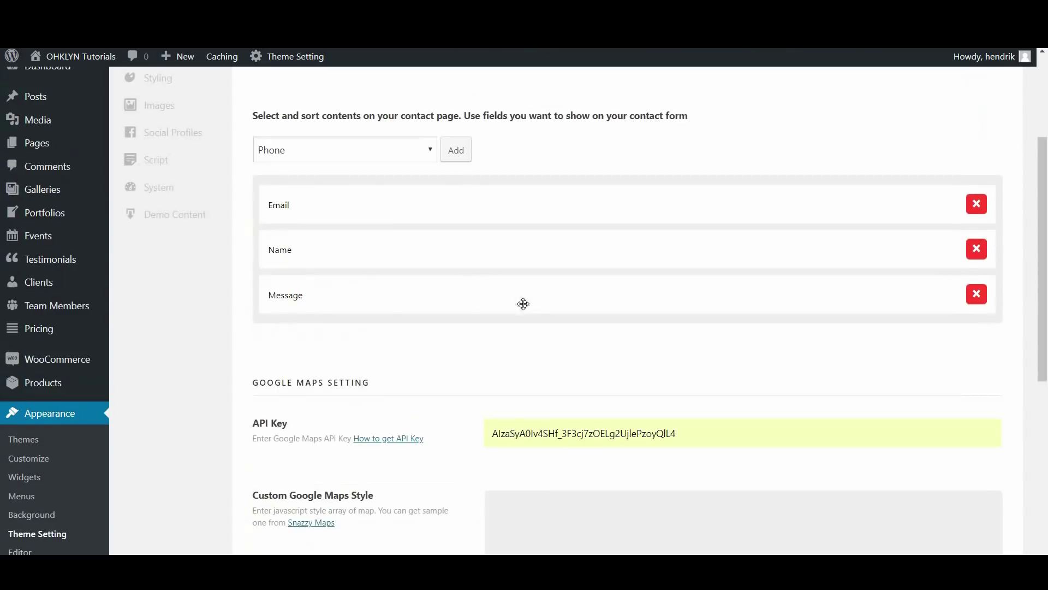
scroll(565, 351, down, 5)
scroll(565, 351, down, 2)
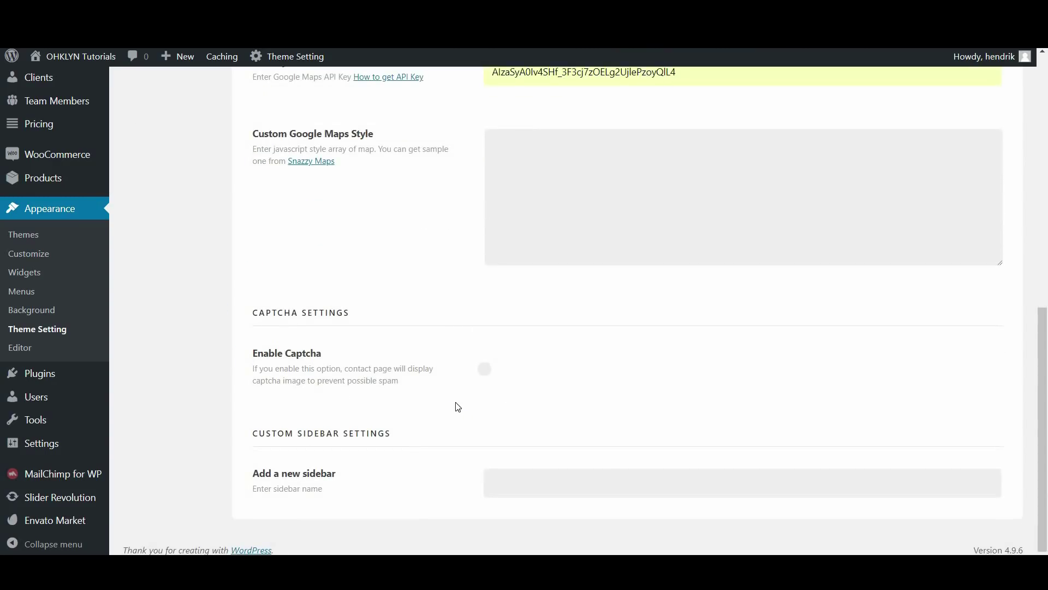
scroll(420, 397, up, 9)
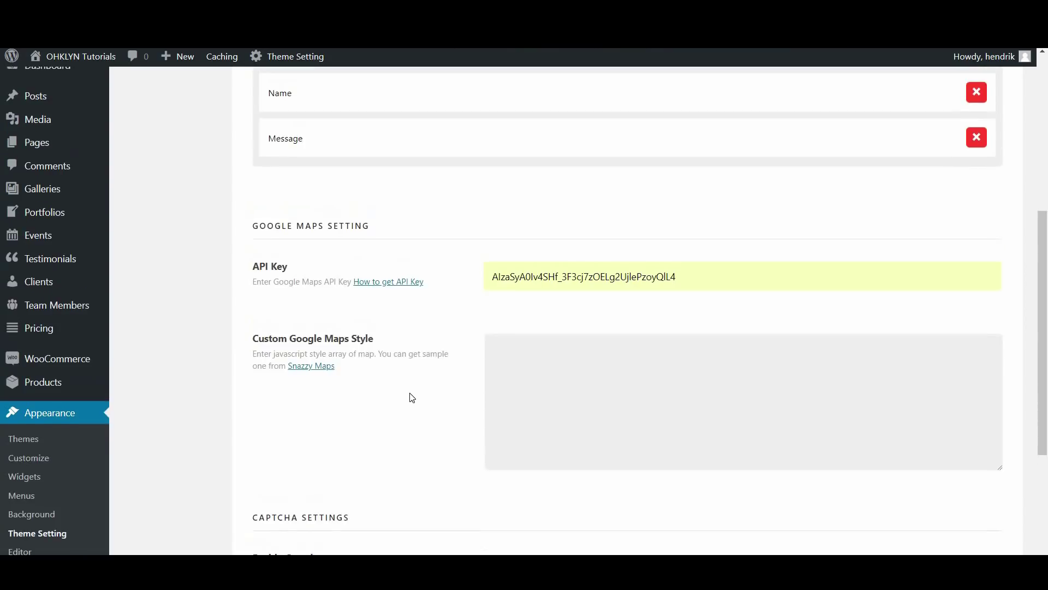
click(167, 220)
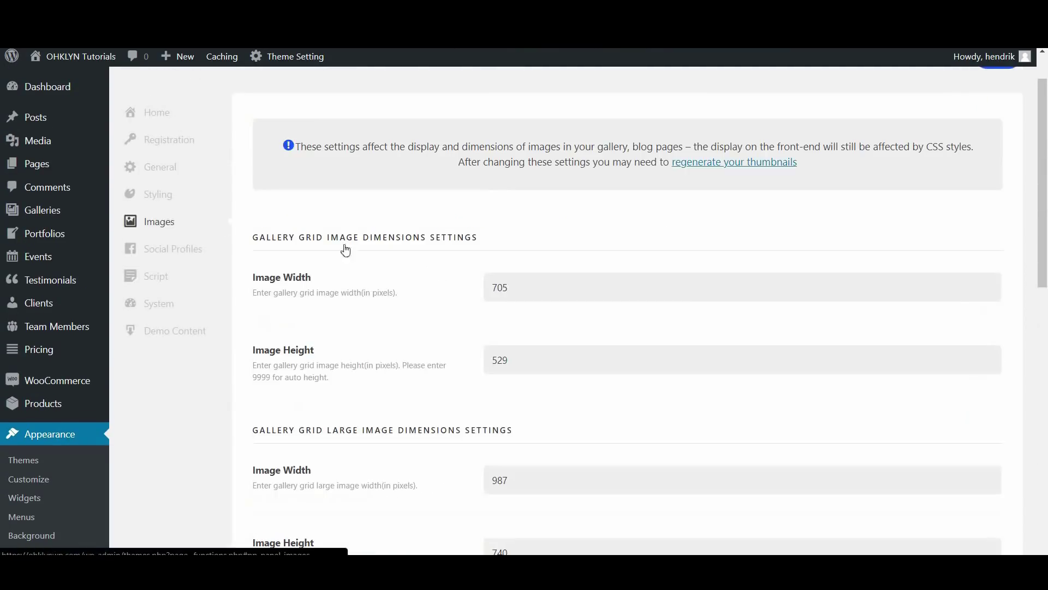
scroll(483, 224, down, 1)
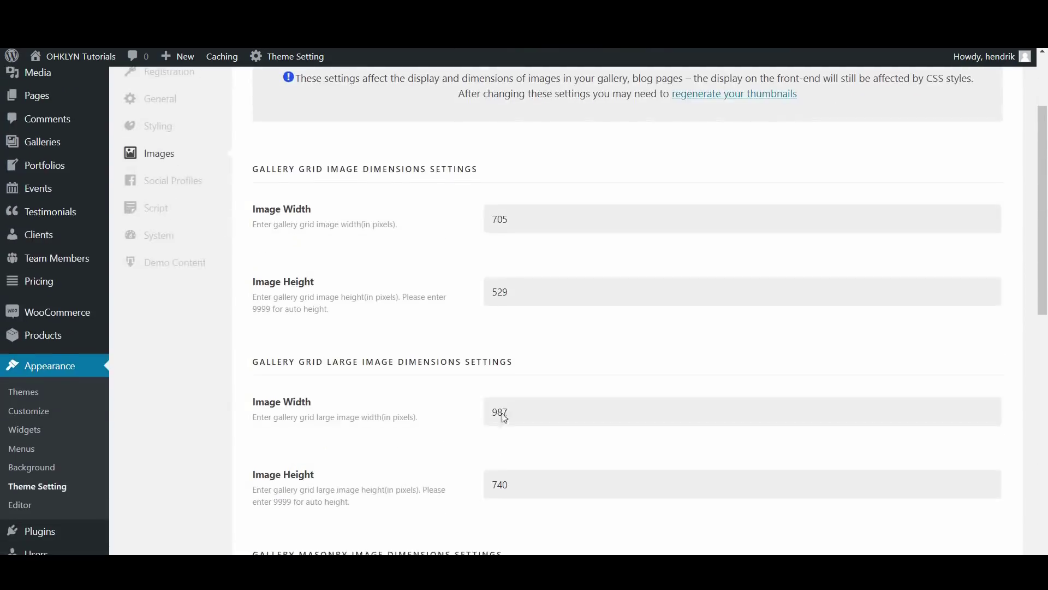
In Social Profiles, fill in the suggested Facebook page URL
scroll(500, 417, down, 5)
scroll(487, 510, down, 5)
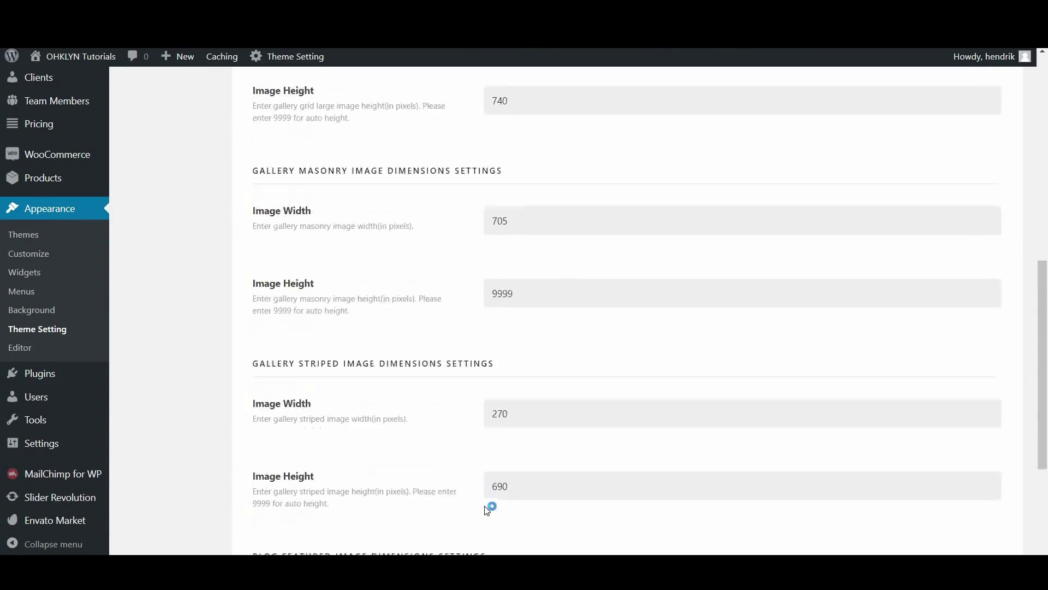
scroll(485, 505, up, 6)
scroll(486, 508, up, 6)
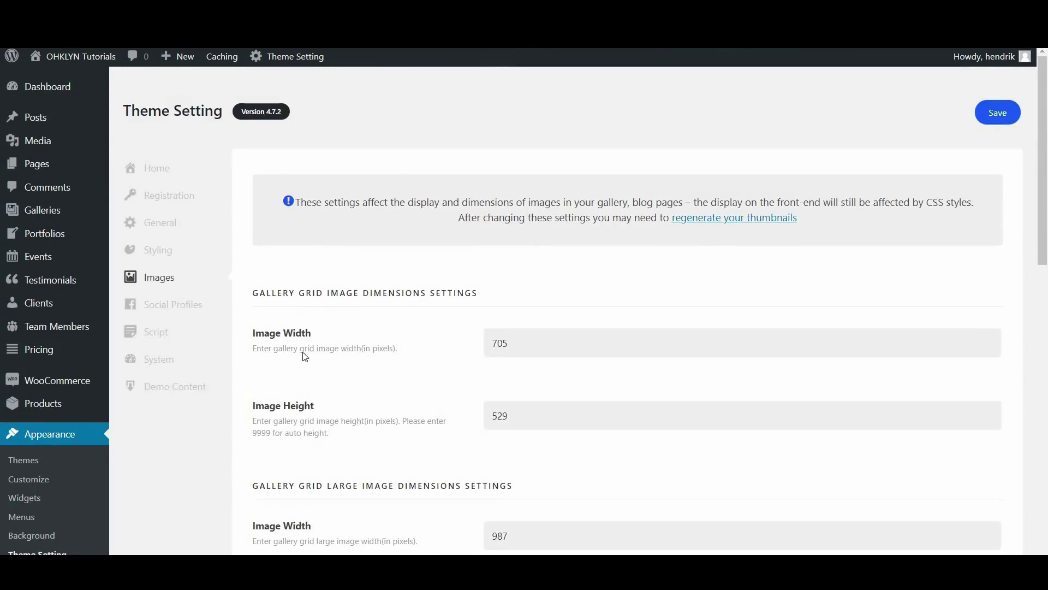
click(150, 311)
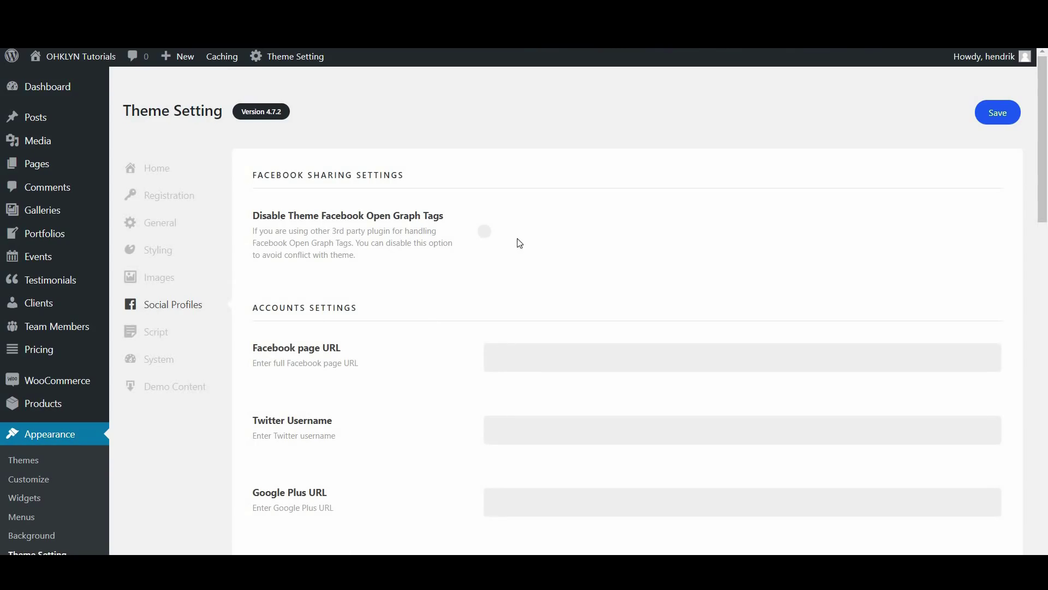
scroll(355, 501, down, 5)
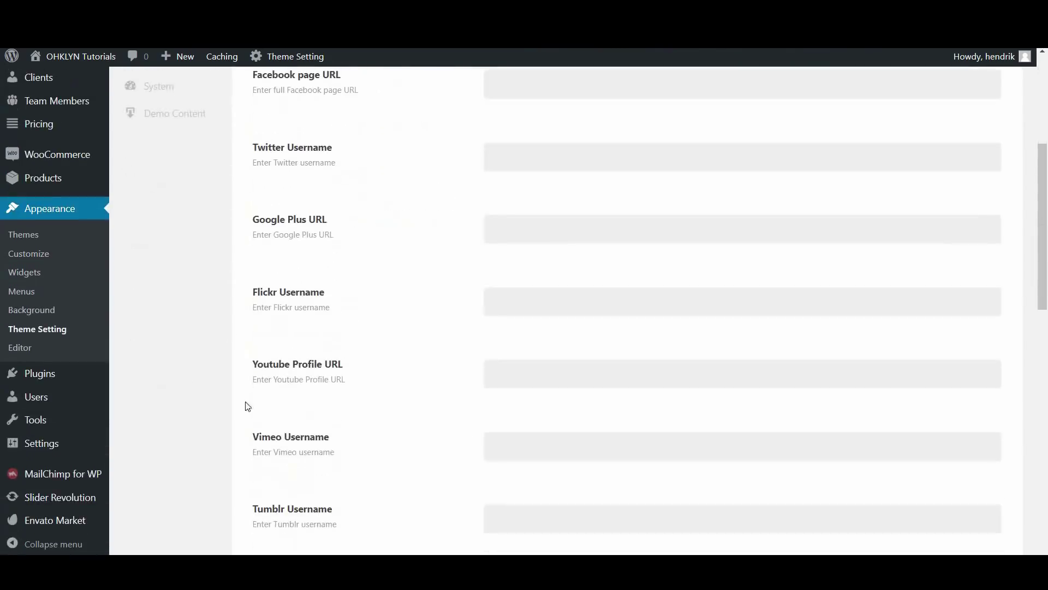
scroll(504, 467, down, 5)
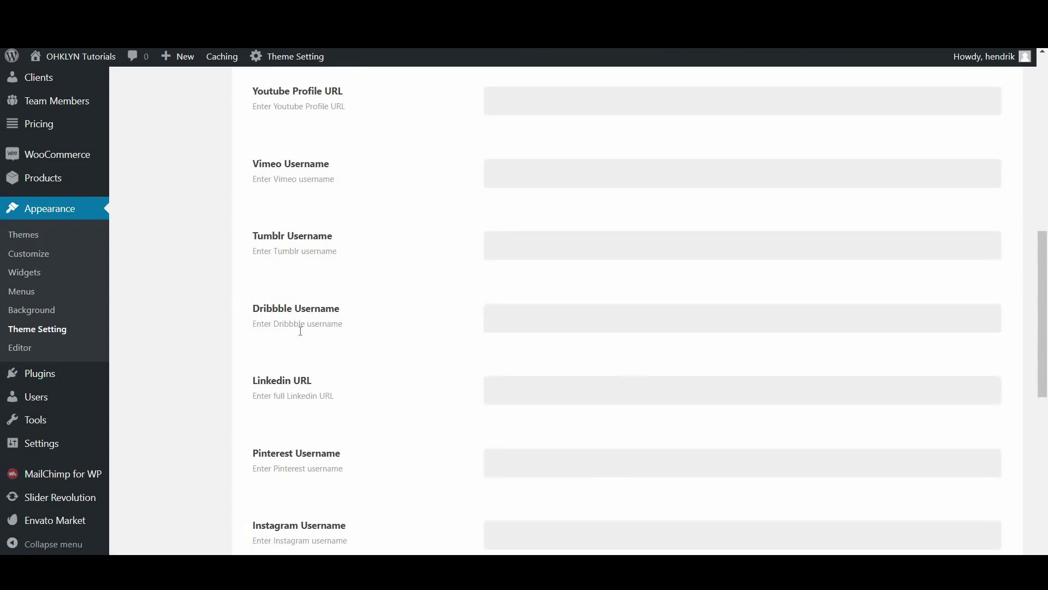
scroll(382, 490, down, 1)
scroll(382, 490, down, 4)
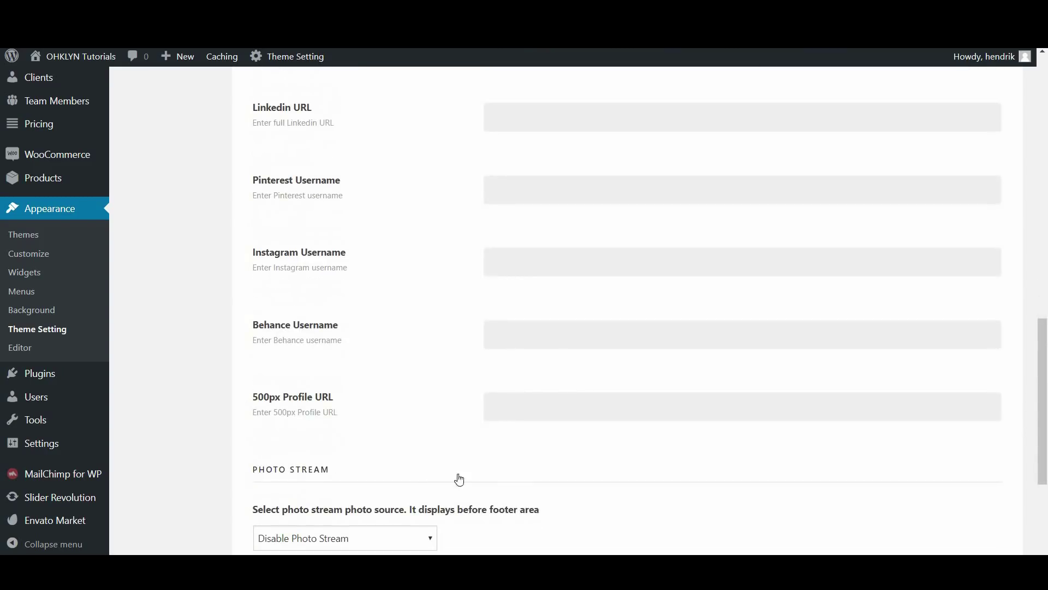
scroll(568, 404, up, 12)
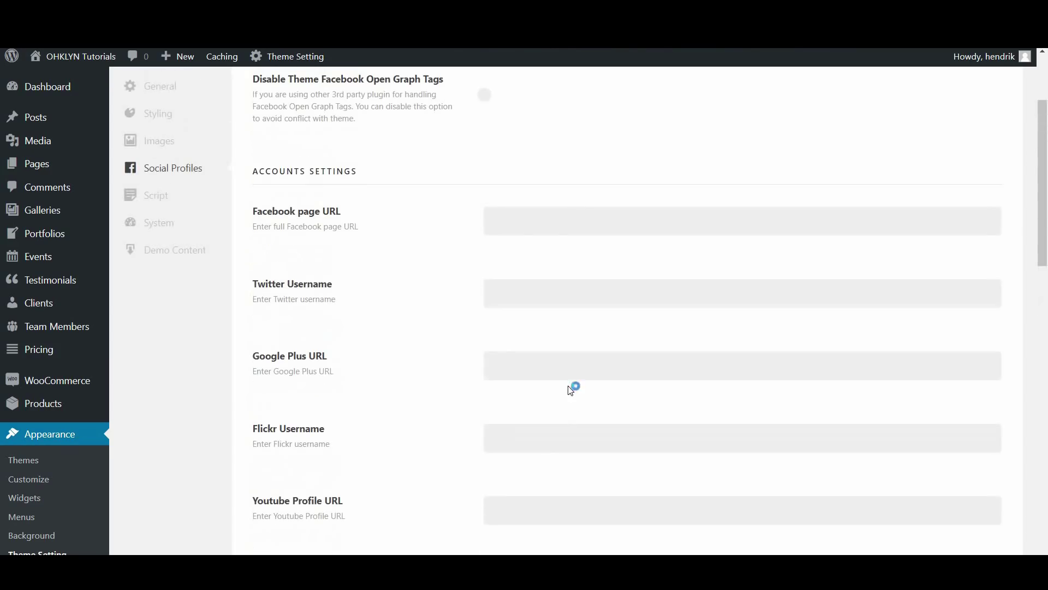
click(533, 224)
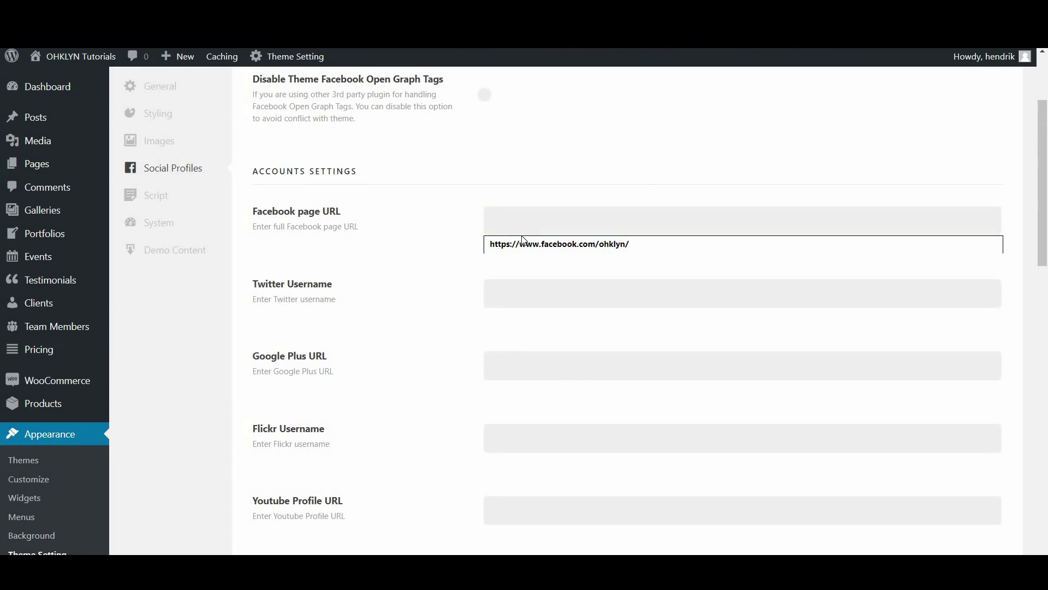
click(465, 359)
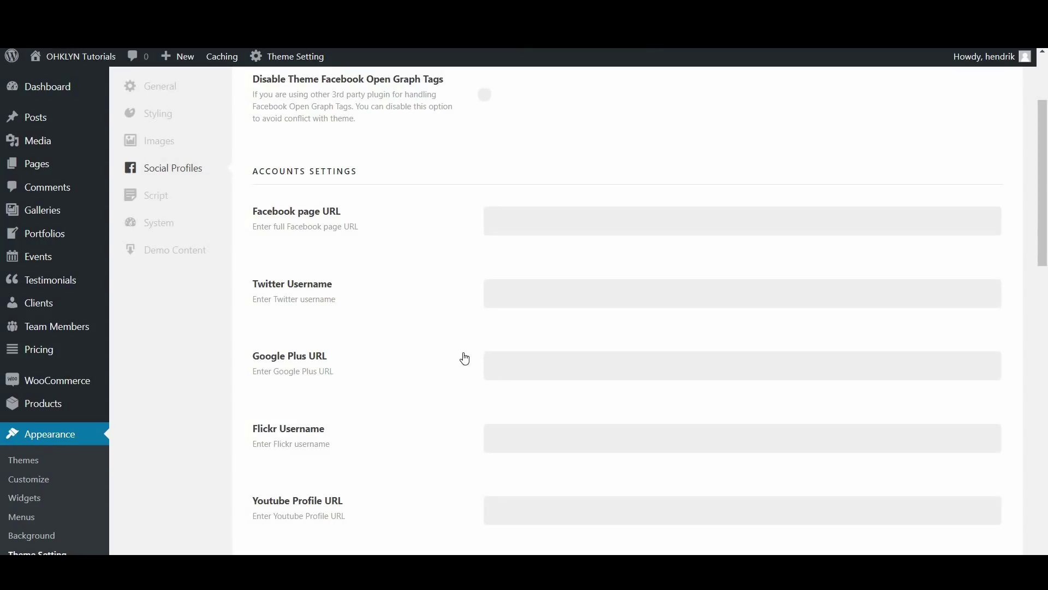
click(518, 228)
click(536, 242)
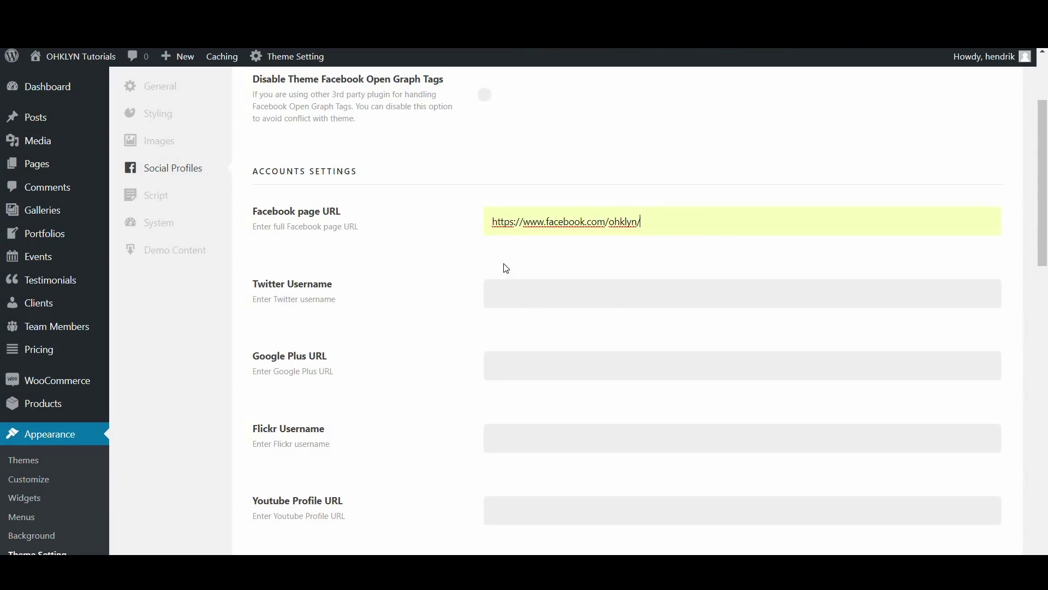
Fill in the suggested Instagram username and save the social profile settings
scroll(475, 297, down, 8)
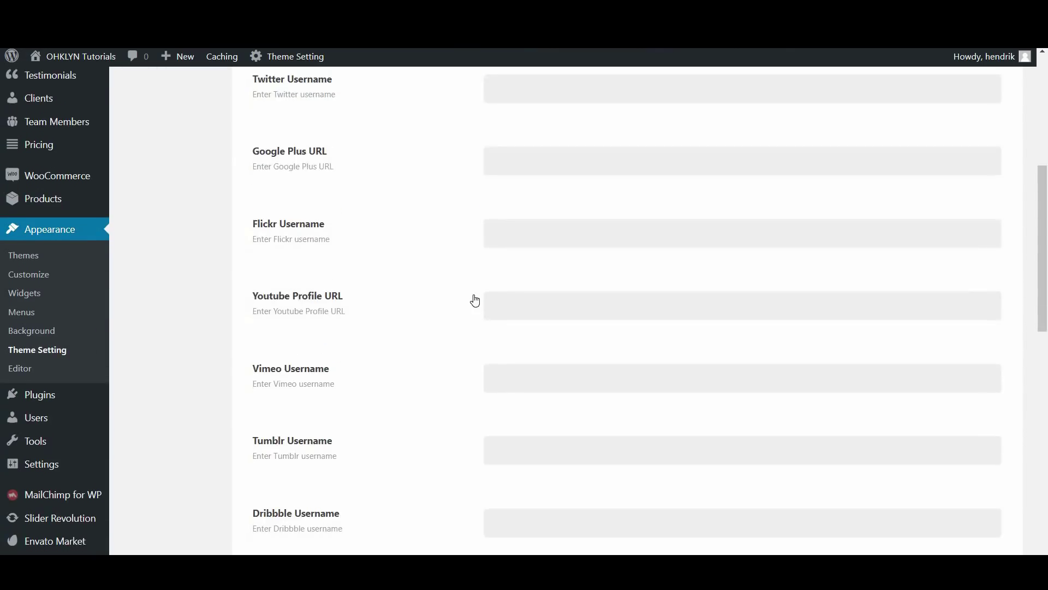
scroll(479, 325, down, 3)
click(528, 272)
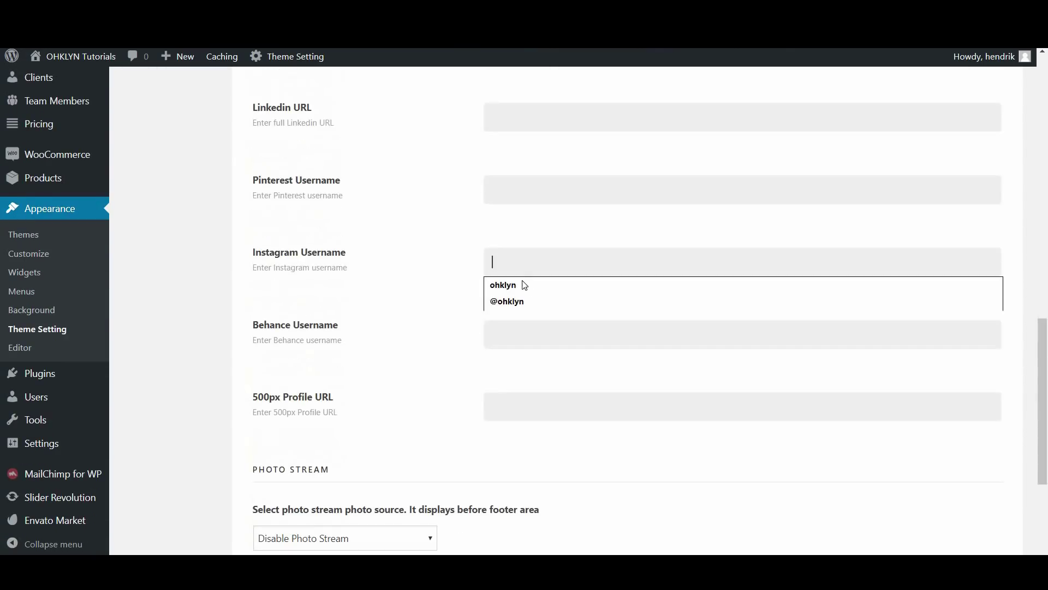
click(521, 283)
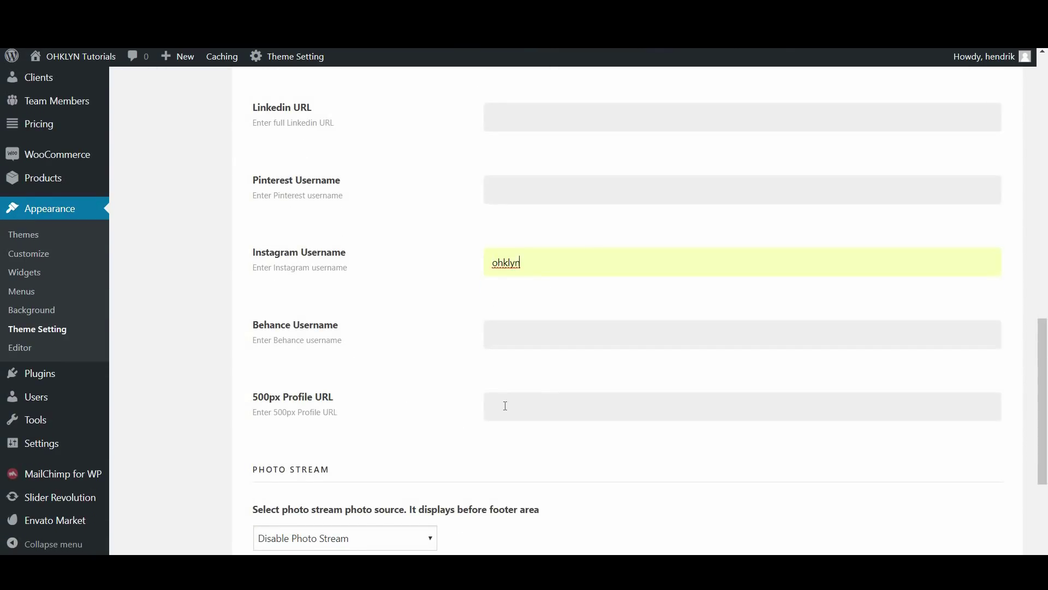
scroll(461, 421, up, 15)
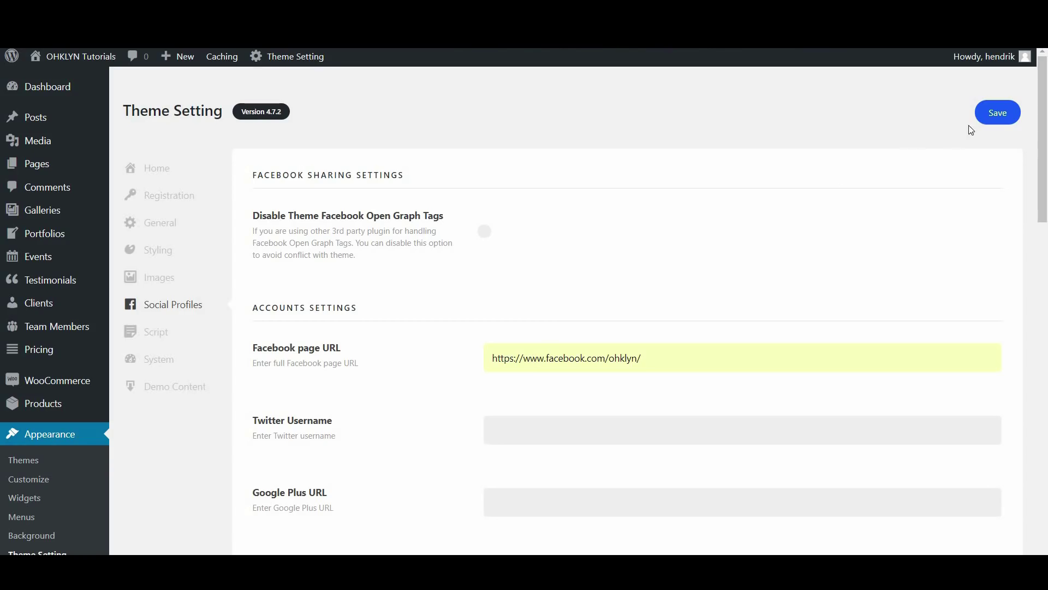
click(986, 120)
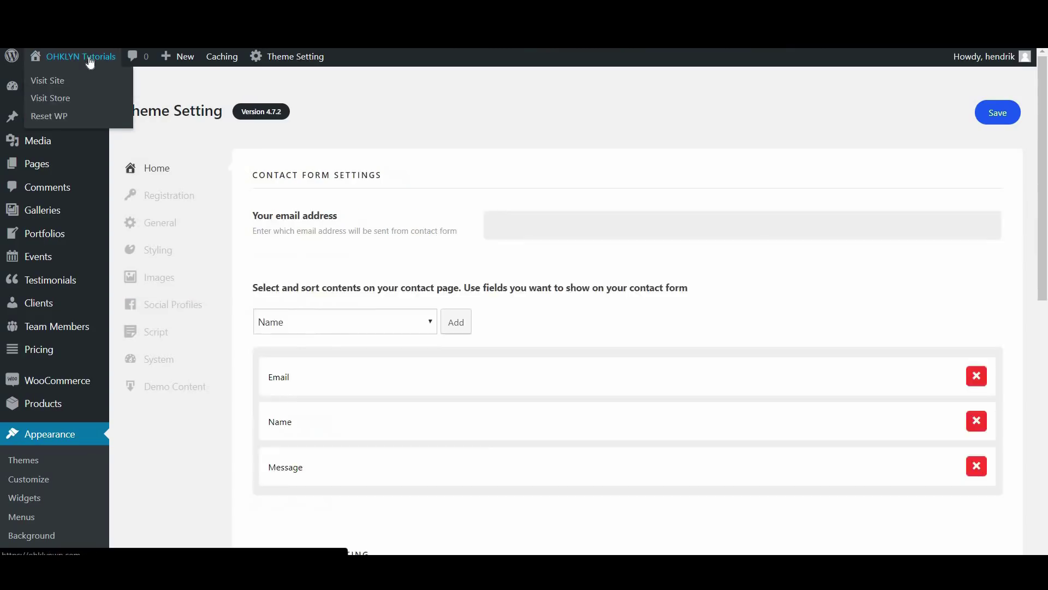
Test the saved Facebook link in the live site's footer, then return to Social Profiles
click(90, 61)
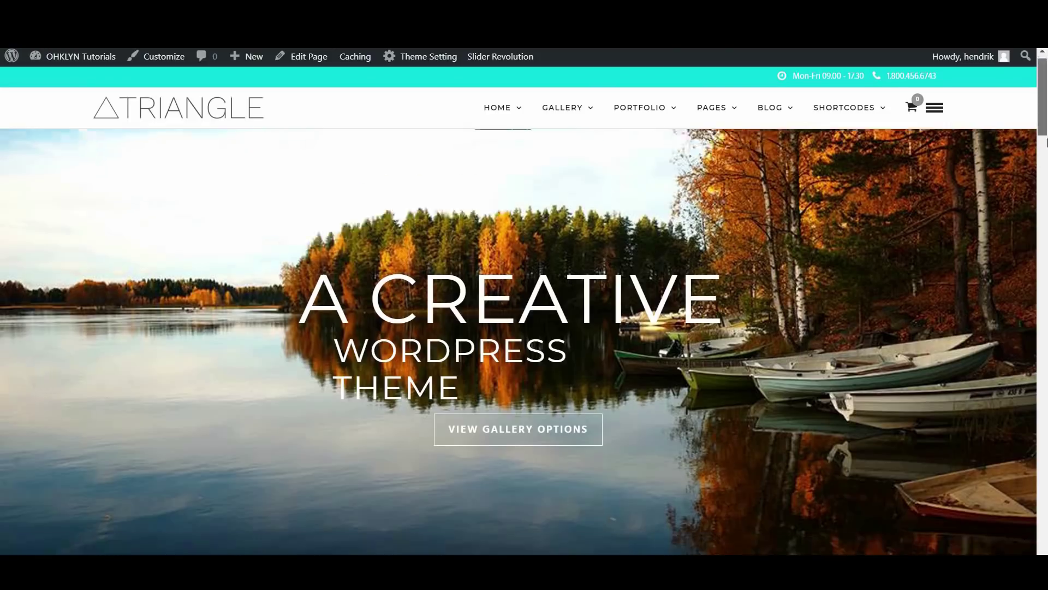
scroll(846, 413, down, 20)
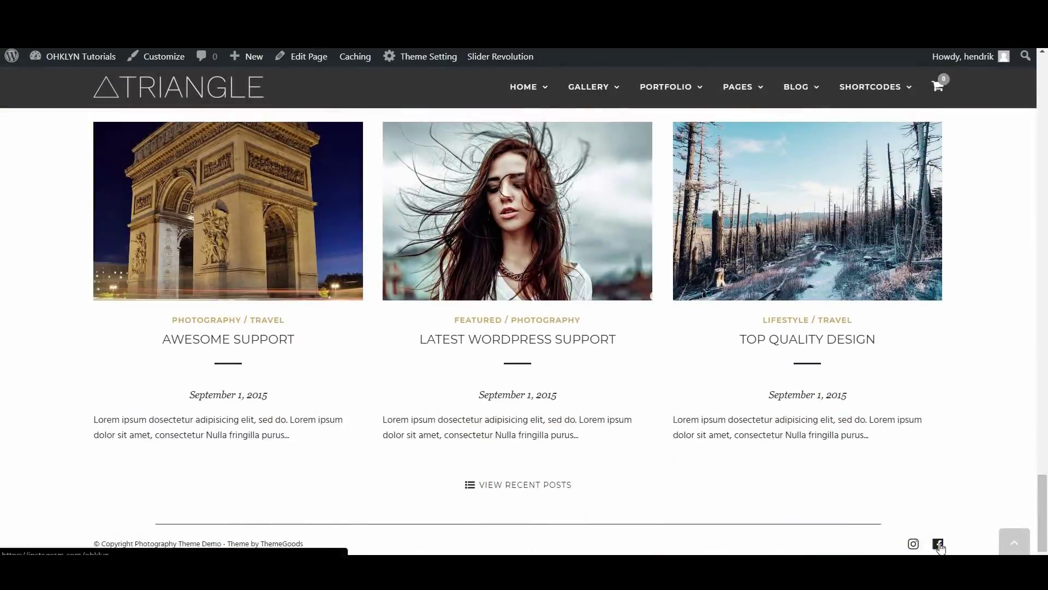
click(915, 544)
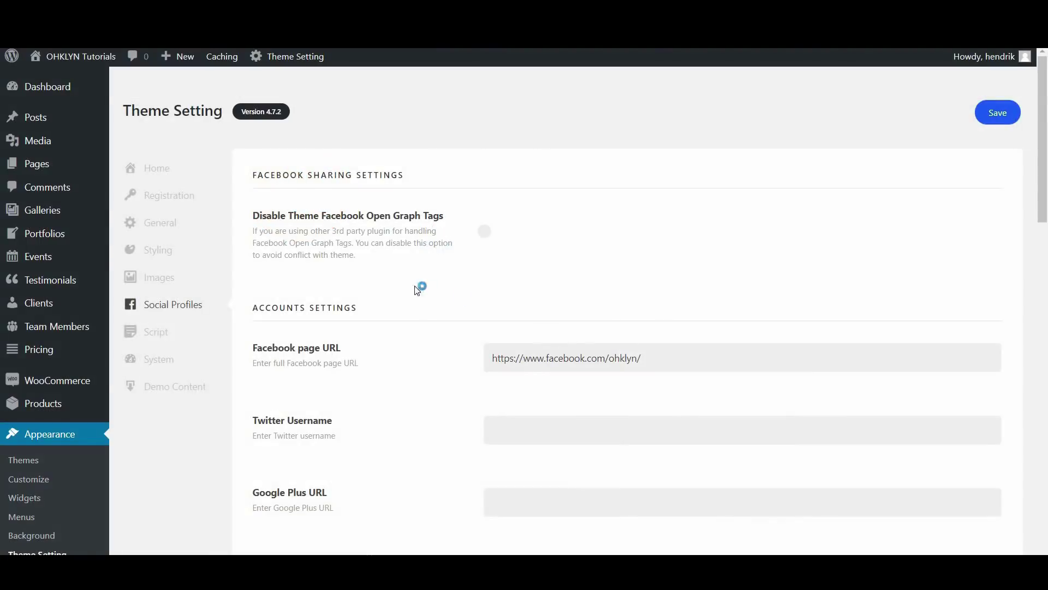
drag(1043, 218, 1036, 475)
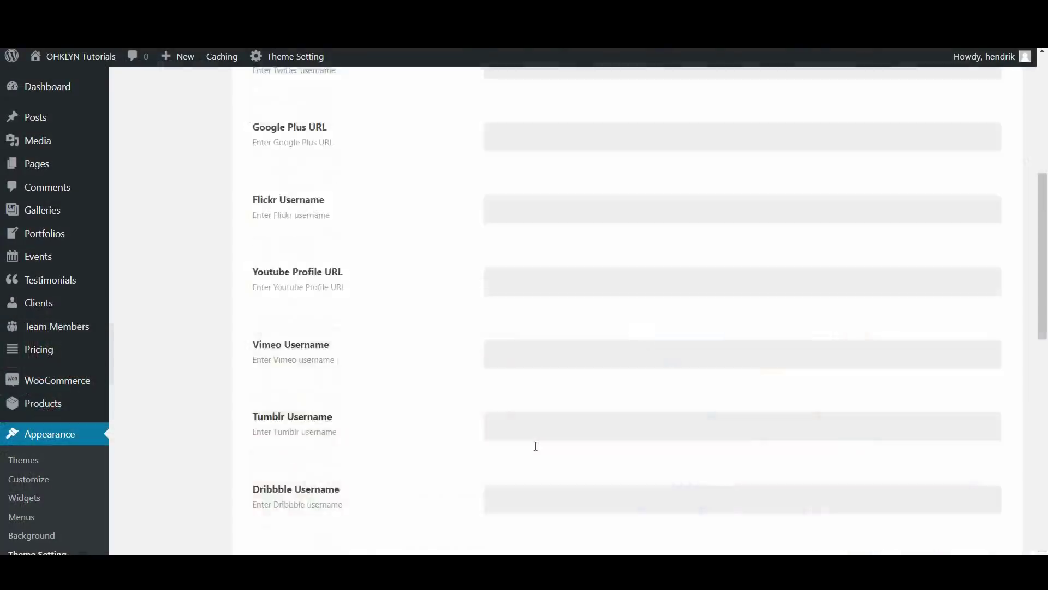
scroll(535, 446, up, 6)
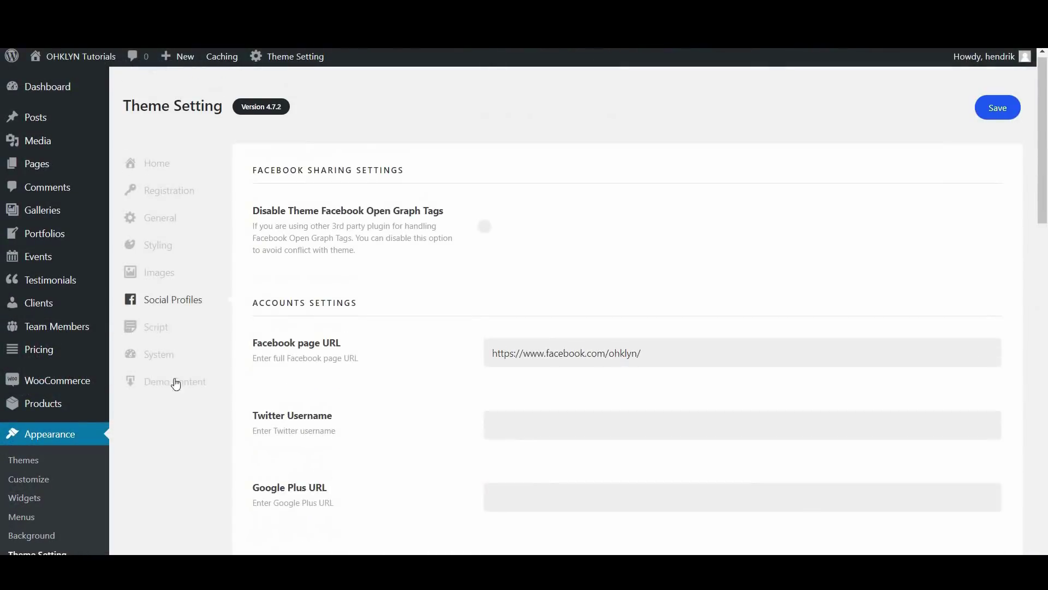
Save the theme settings from the Script tab, then scroll the tutorial to Step 5's topic list
click(157, 328)
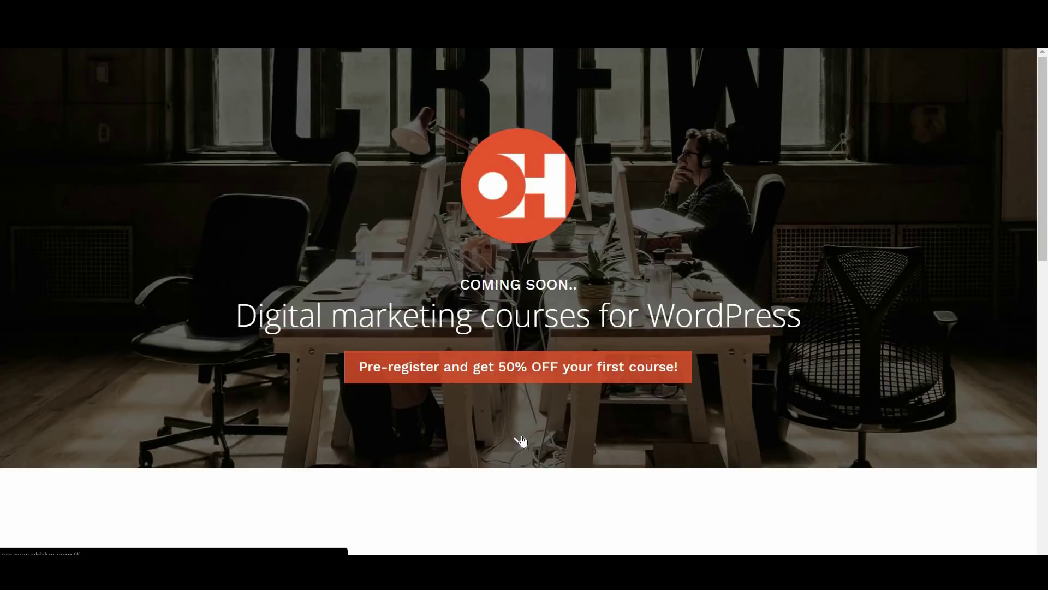
click(520, 439)
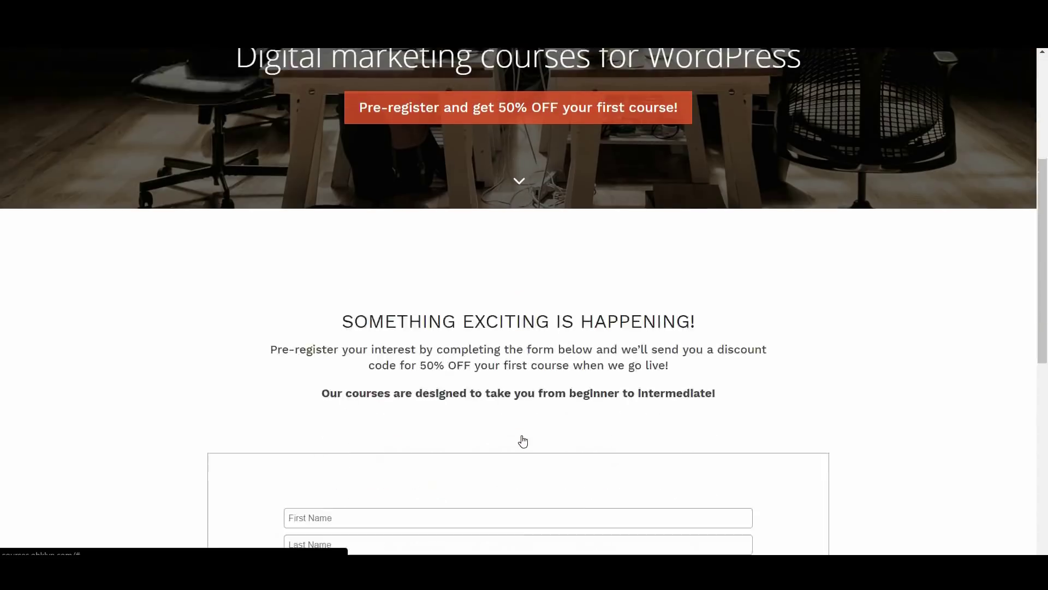
scroll(524, 440, down, 5)
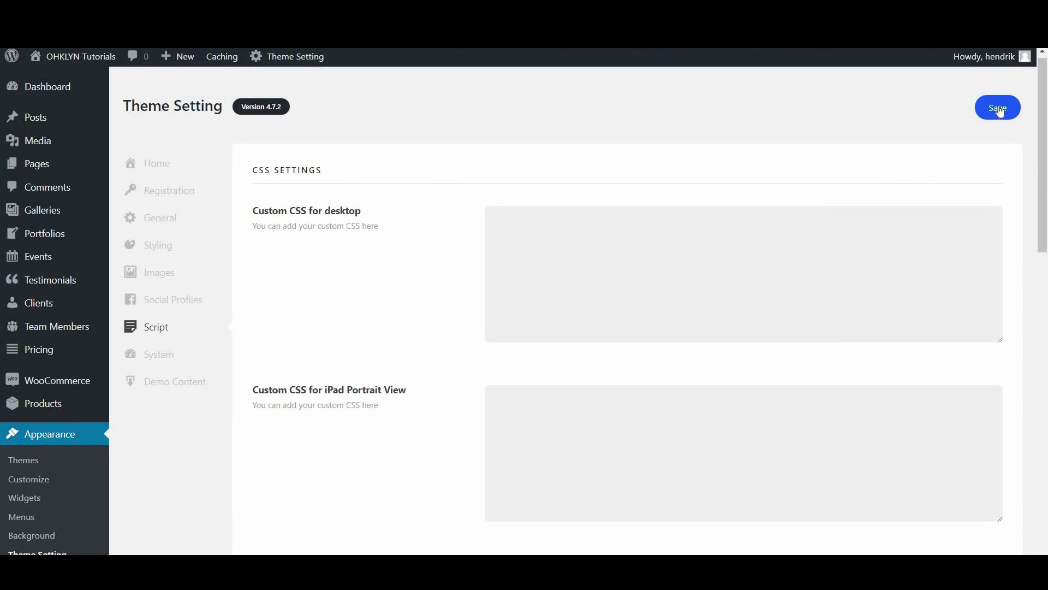
click(1000, 110)
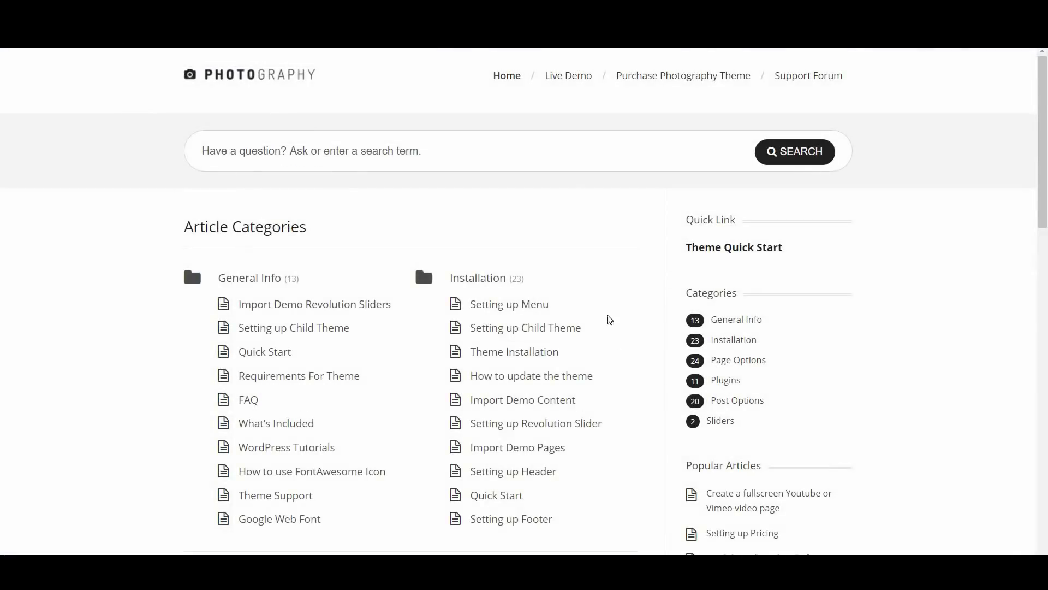
scroll(557, 313, down, 7)
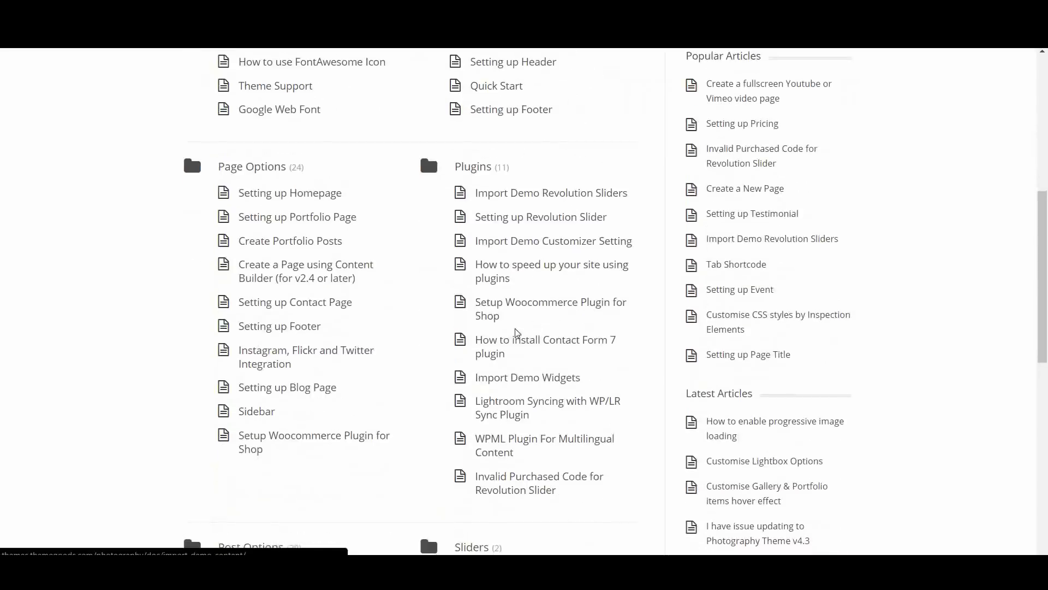
scroll(424, 391, down, 7)
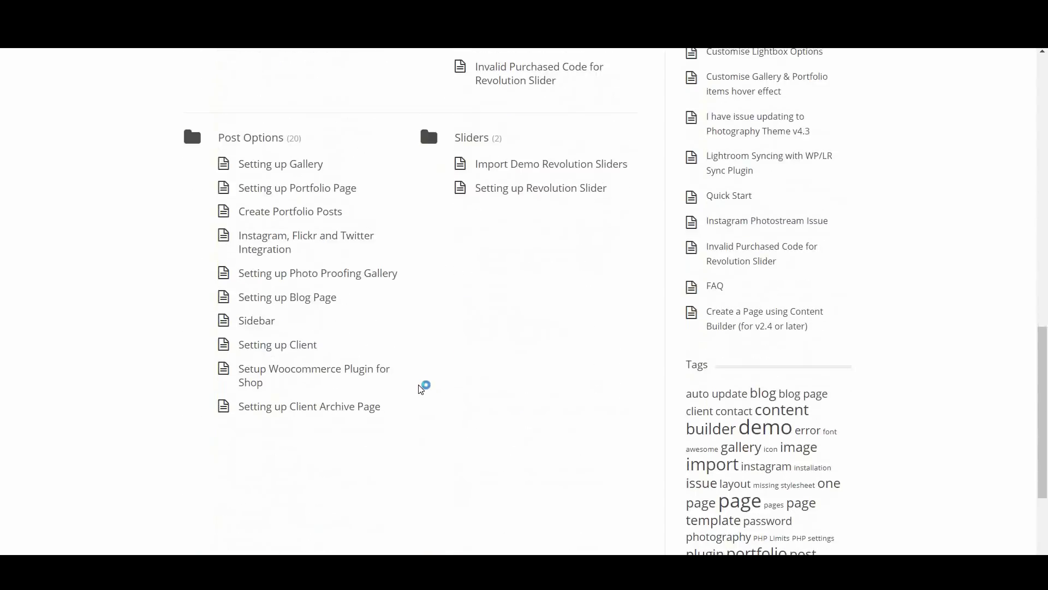
scroll(421, 388, down, 3)
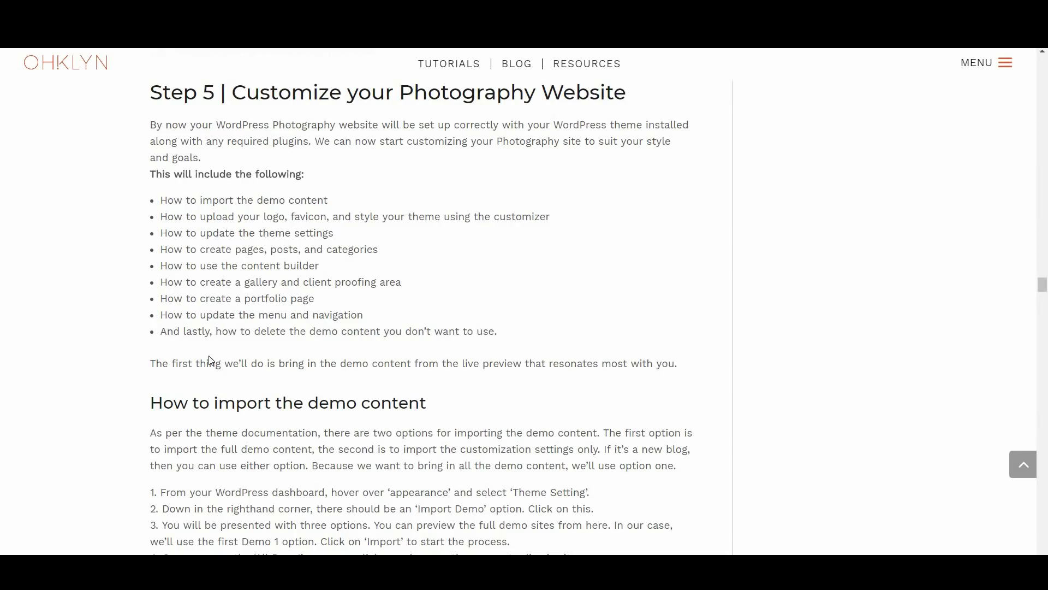
Highlight the Step 5 topics (pages/posts, content builder, galleries, portfolio page) and scroll through the theme settings notes
drag(160, 250, 379, 254)
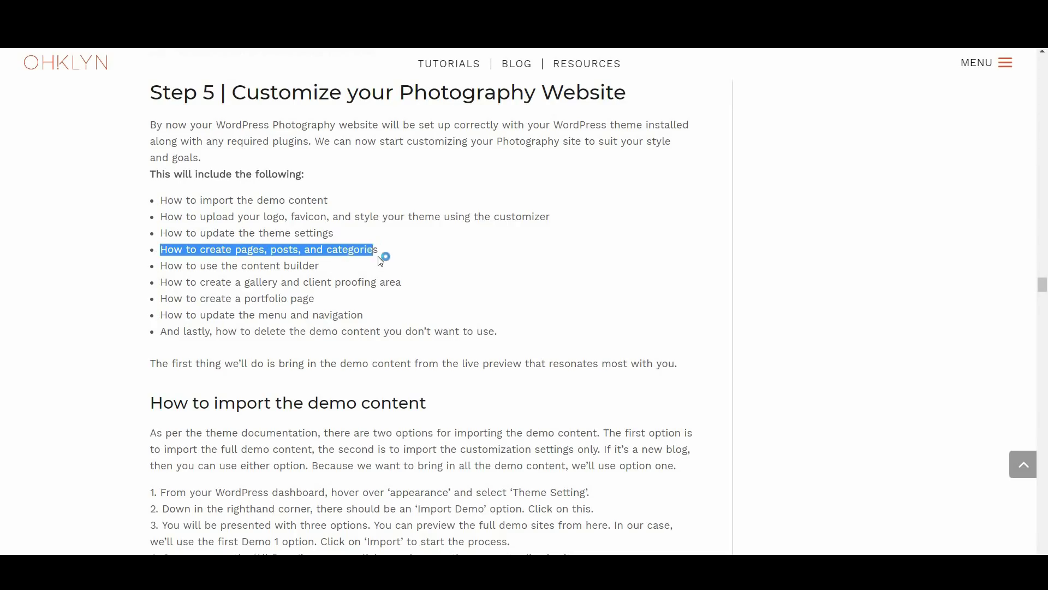
drag(160, 266, 323, 268)
drag(162, 282, 409, 292)
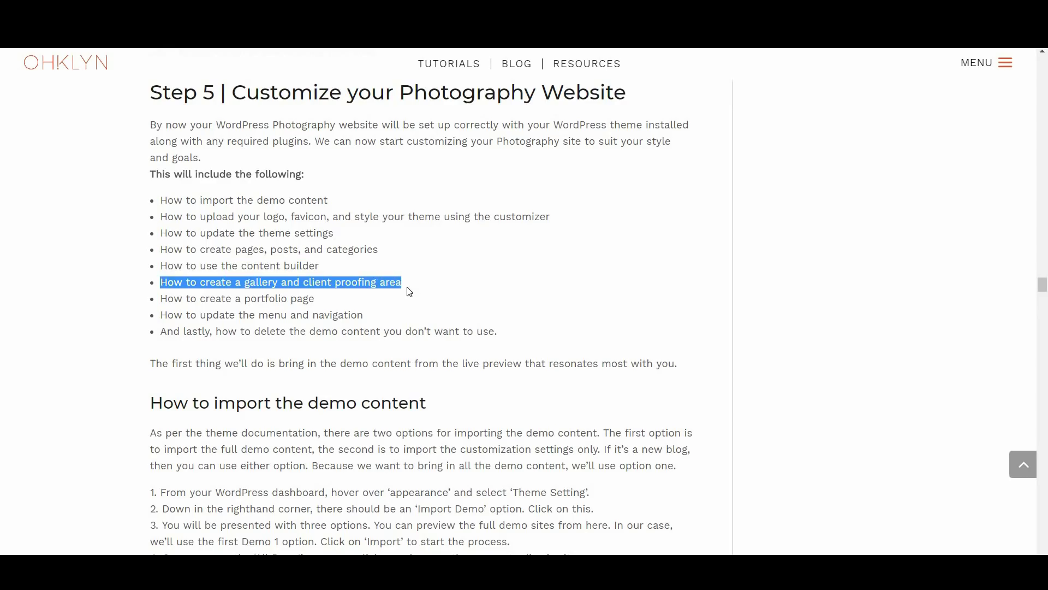
drag(162, 298, 322, 305)
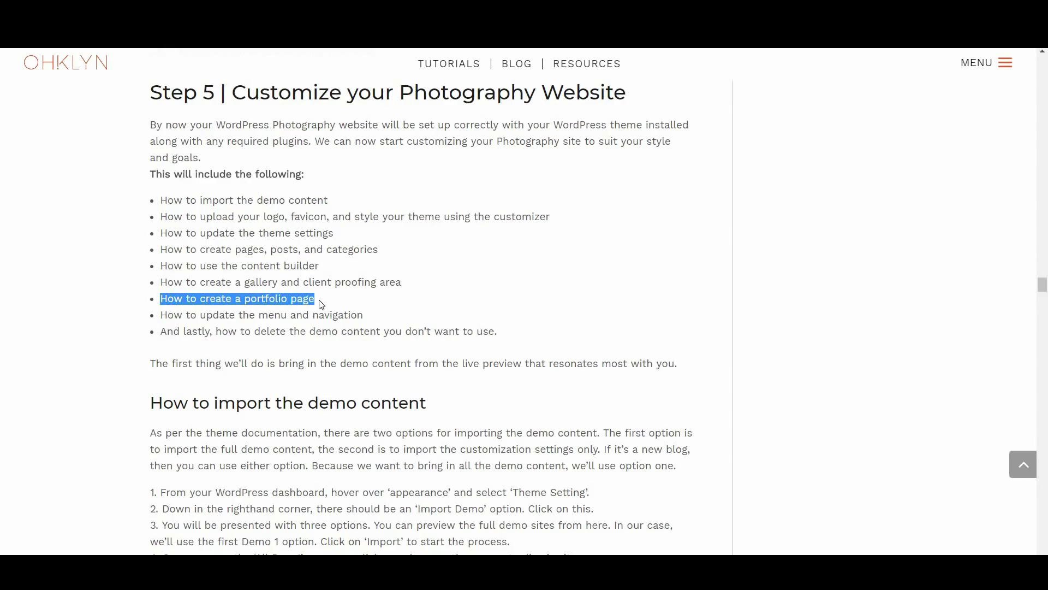
click(281, 305)
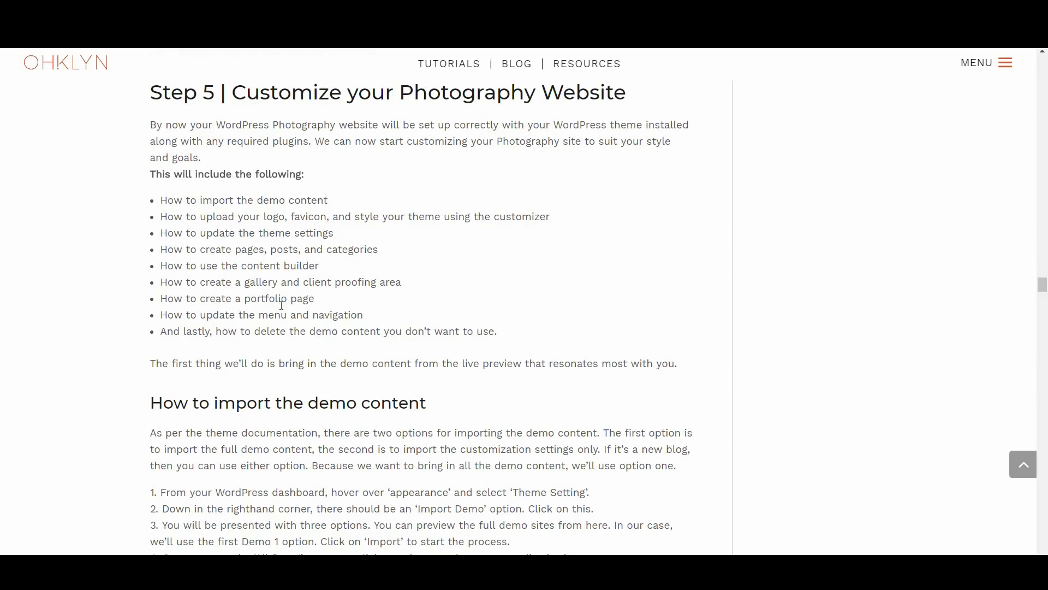
scroll(328, 391, down, 18)
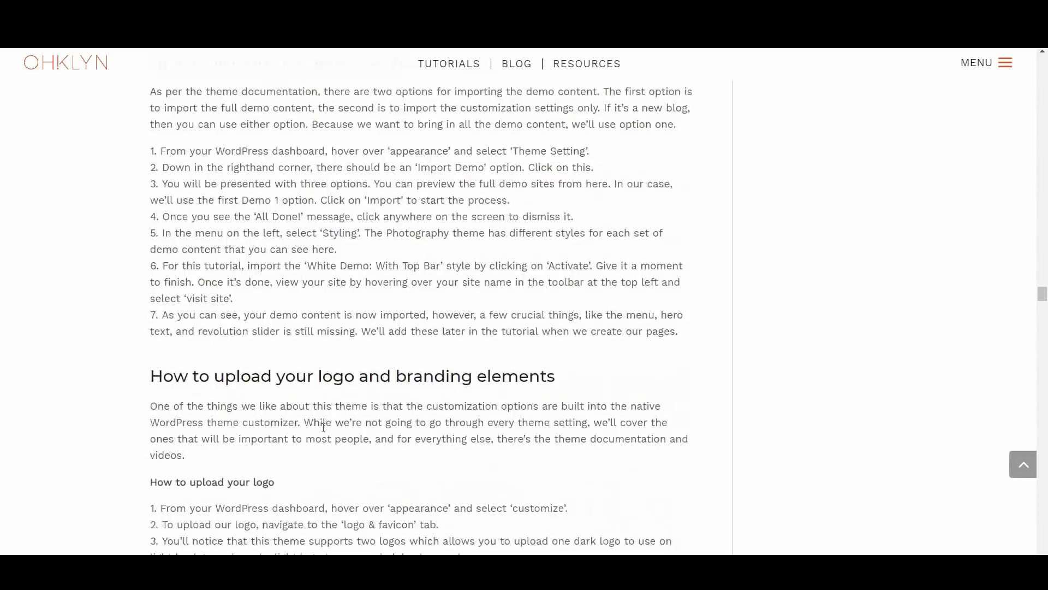
scroll(321, 427, down, 15)
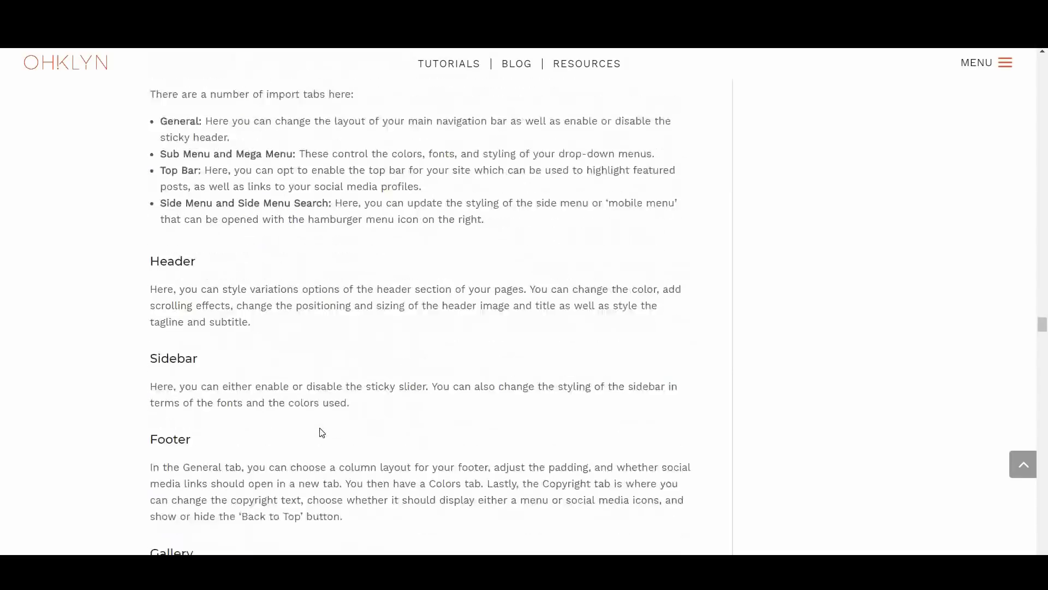
scroll(320, 428, down, 15)
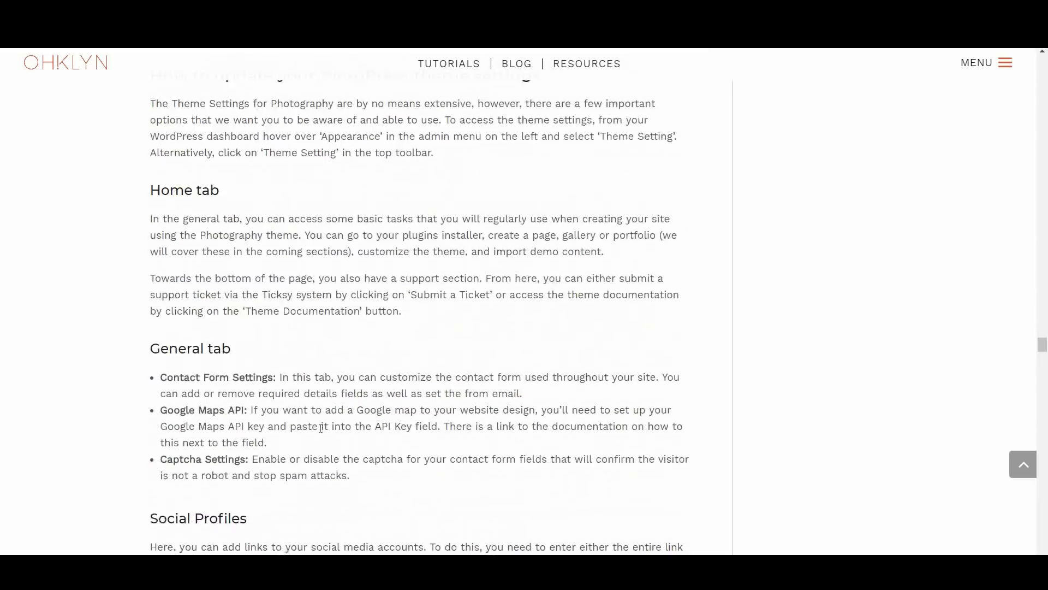
scroll(320, 427, down, 1)
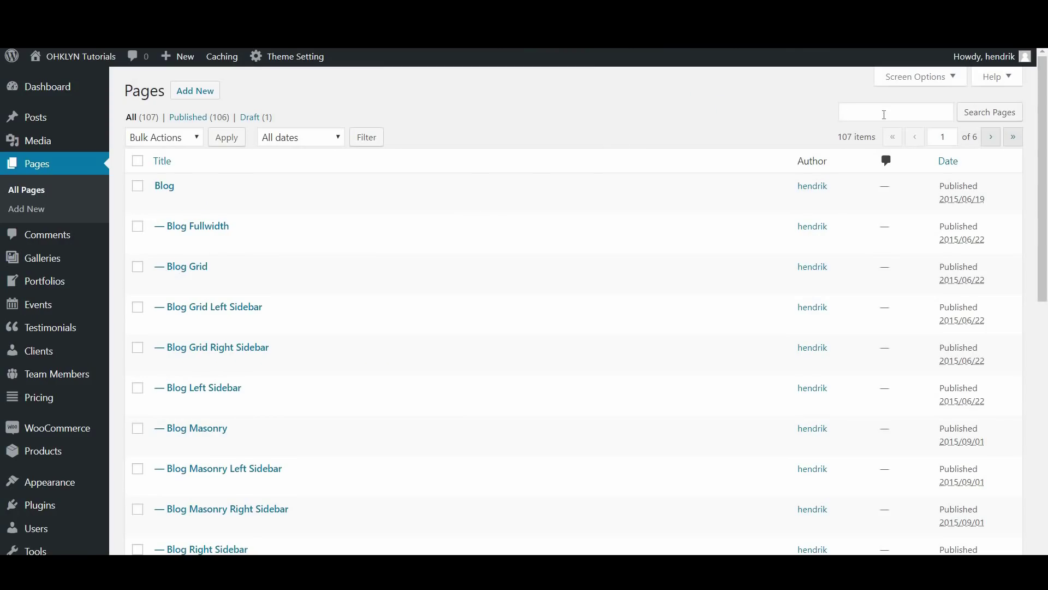
Find the Contact Us 1 page and rename it to Contact with slug contact
click(907, 110)
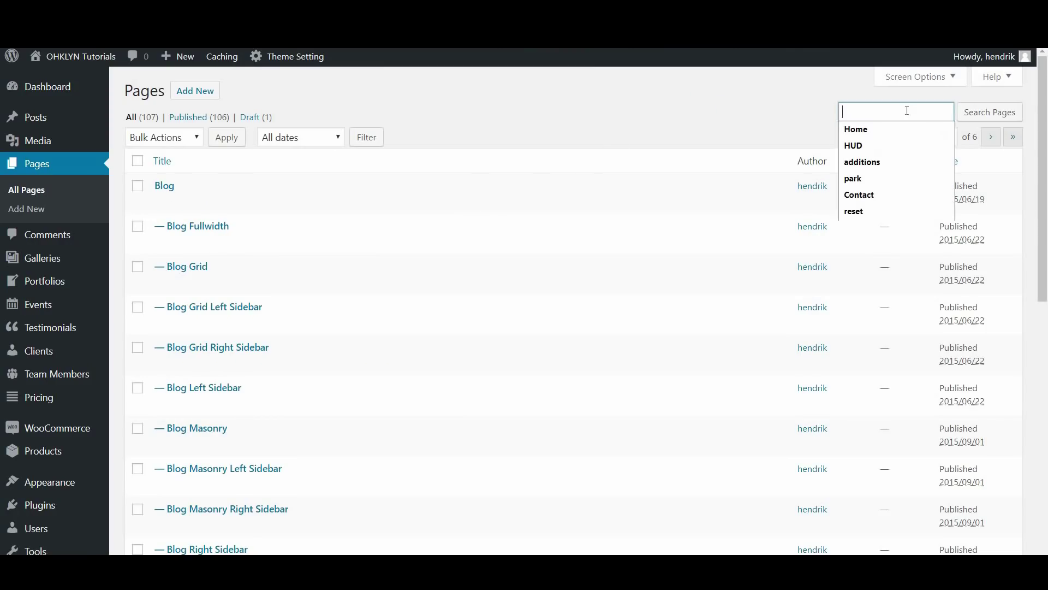
click(873, 195)
click(990, 119)
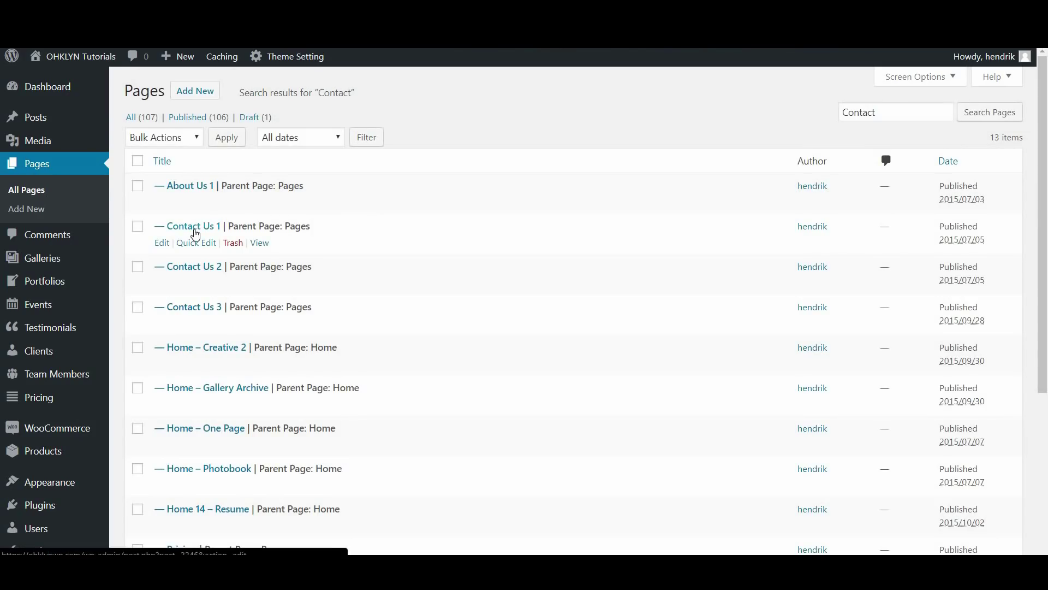
click(196, 232)
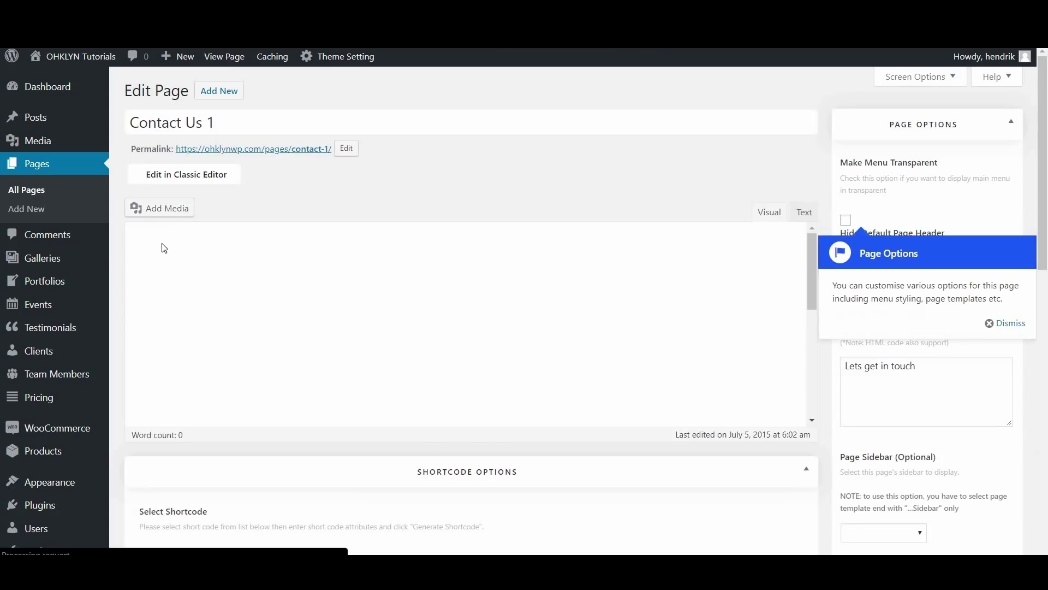
drag(217, 122, 181, 121)
key(BackSpace)
click(346, 148)
drag(343, 147, 326, 148)
key(BackSpace)
click(628, 171)
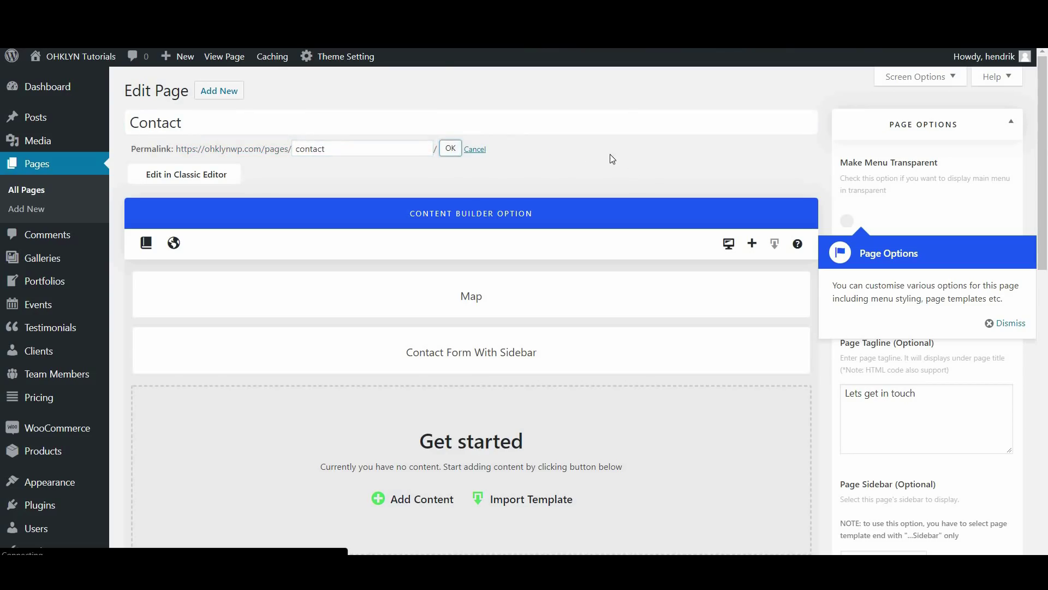
Set the Contact page's parent to (no parent) and update it
scroll(873, 246, down, 4)
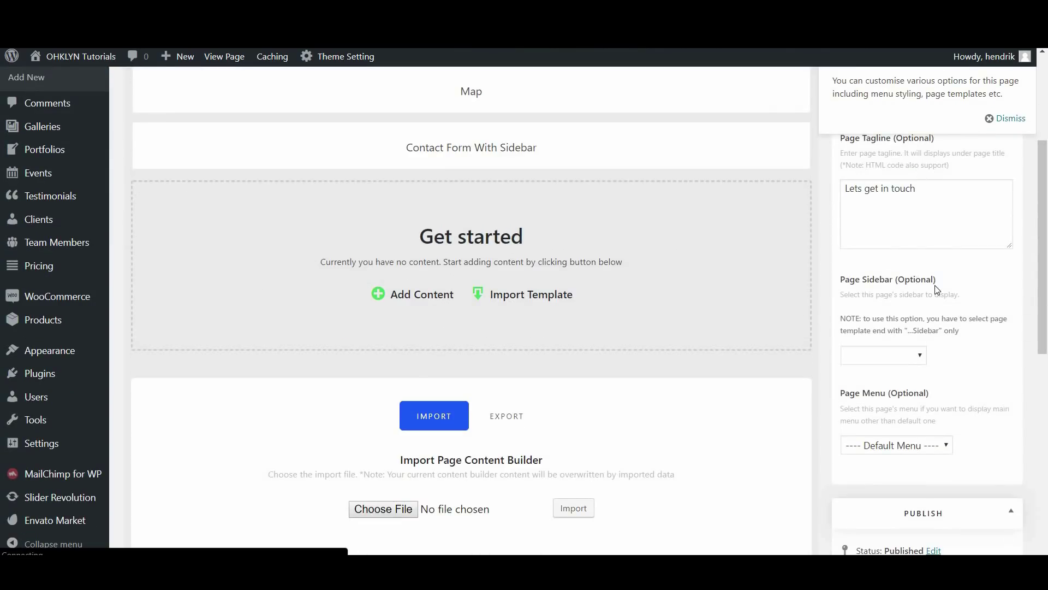
scroll(937, 289, down, 9)
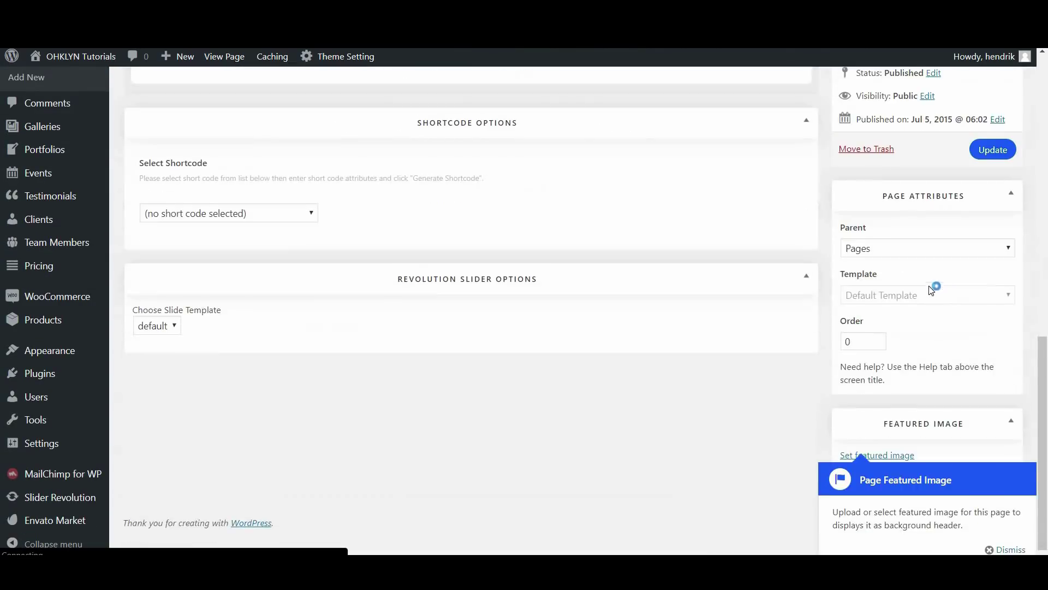
click(920, 250)
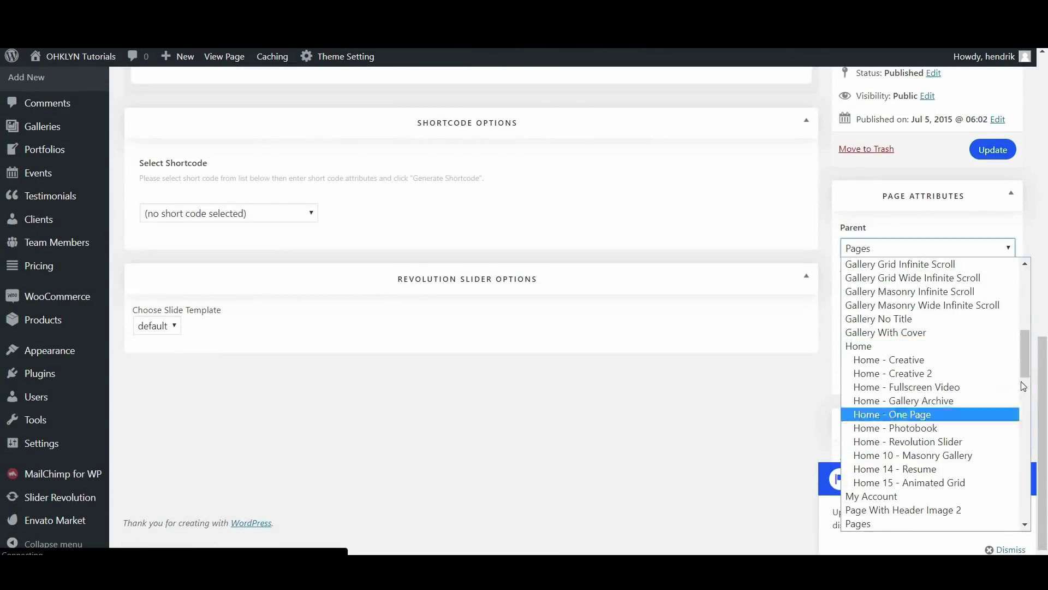
drag(1024, 372, 1024, 270)
click(933, 264)
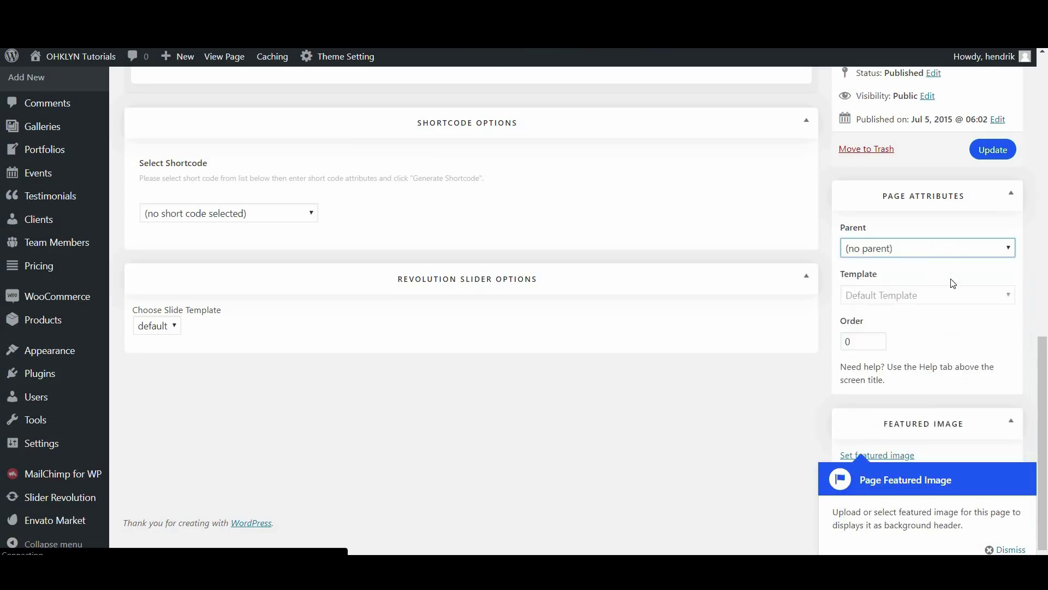
scroll(953, 283, up, 4)
click(992, 354)
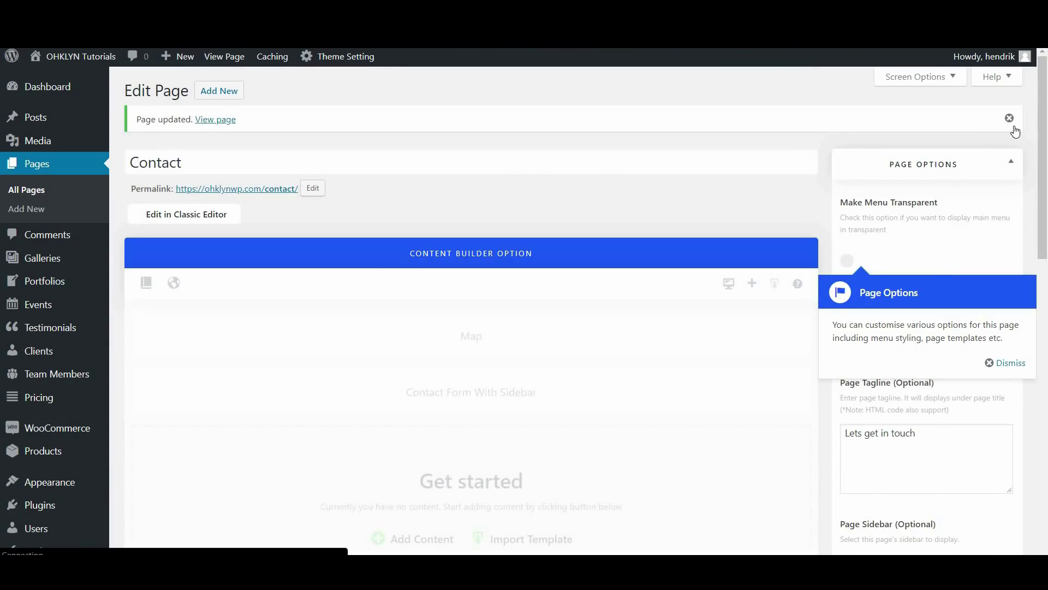
click(1009, 118)
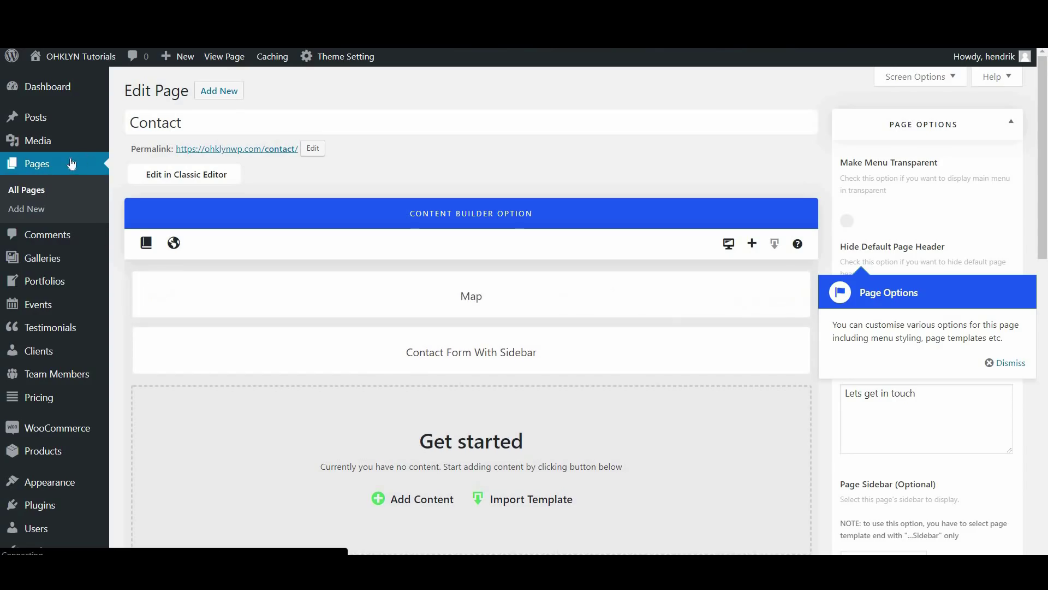
Search all pages for About
click(38, 191)
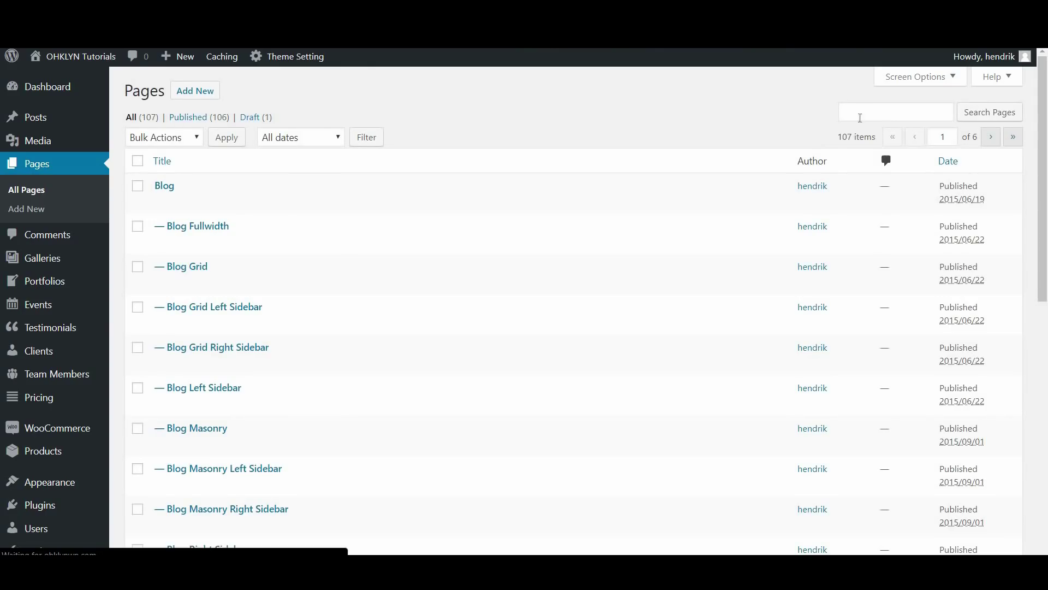
click(865, 114)
text(About)
click(867, 130)
click(989, 112)
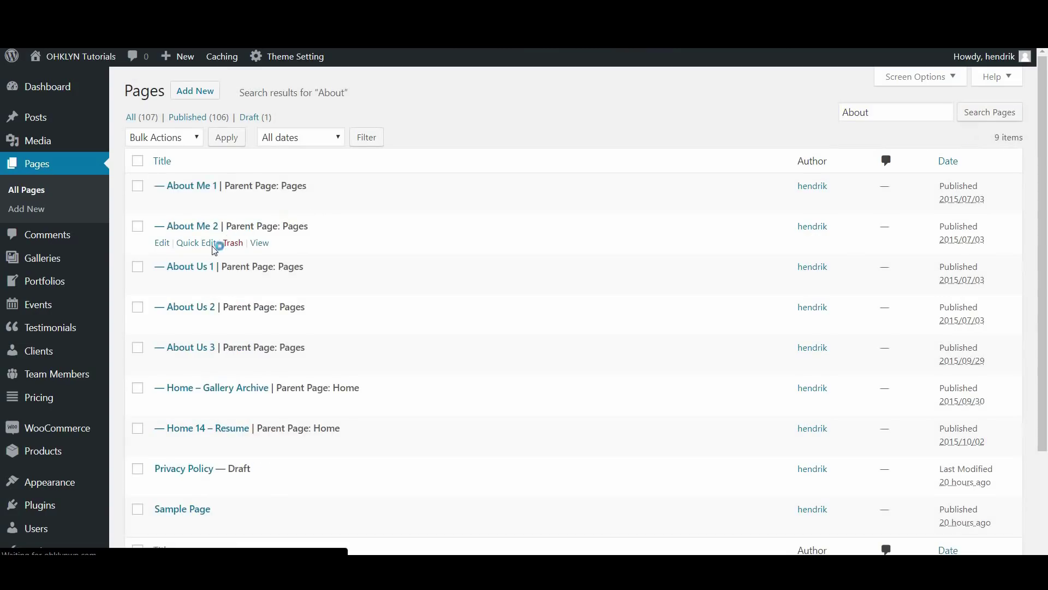
Rename the About Me 1 page to About with slug about
click(206, 189)
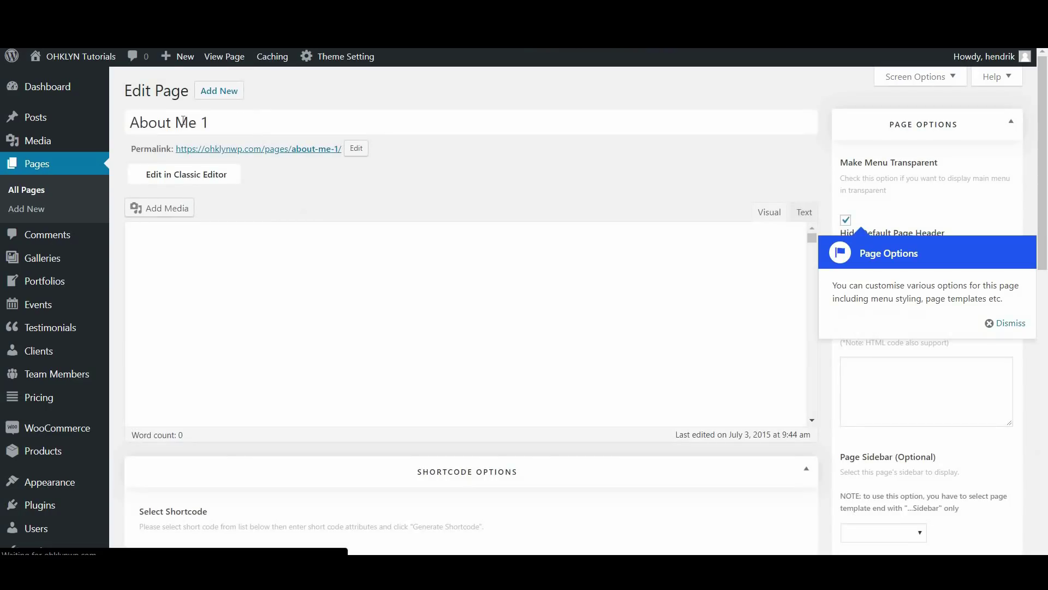
drag(183, 121, 212, 122)
click(232, 118)
key(ctrl+shift+Left)
key(ctrl+shift+Left)
key(BackSpace)
key(BackSpace)
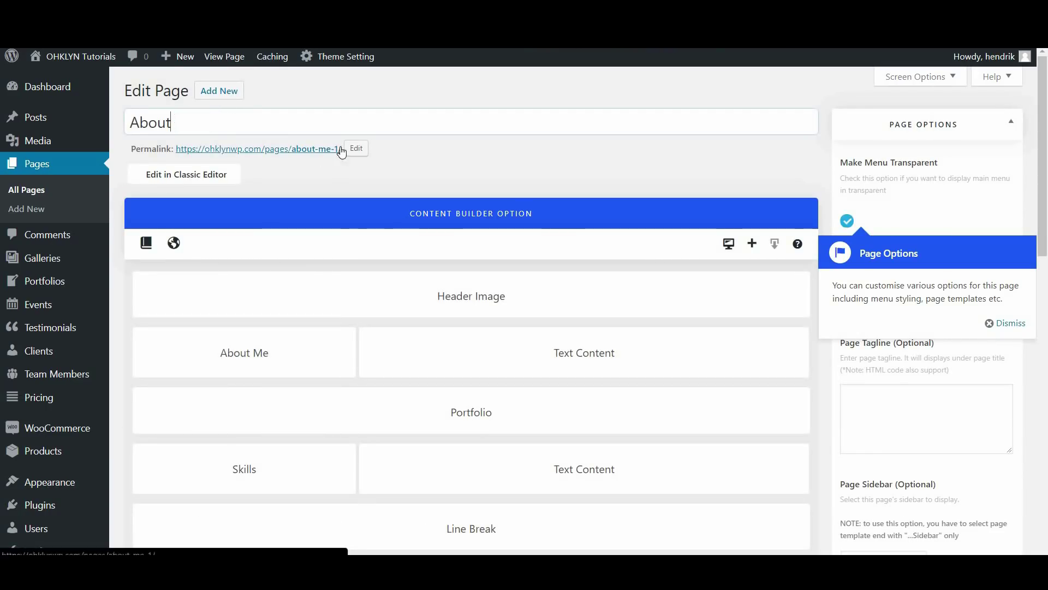
click(356, 149)
key(BackSpace)
key(BackSpace)
key(BackSpace)
key(BackSpace)
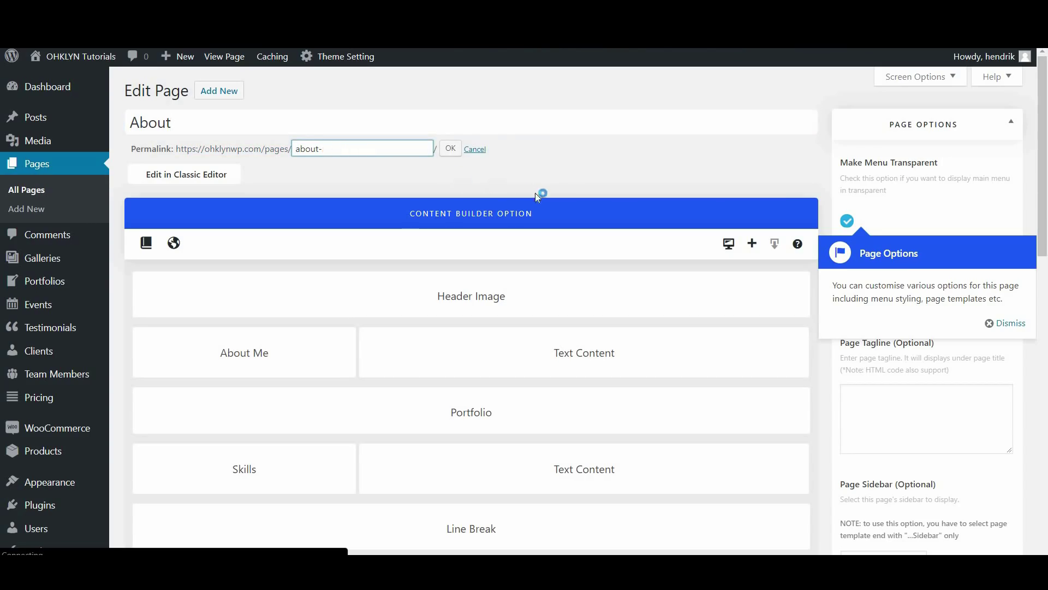
Set the About page to (no parent), update it, and return to All Pages
drag(1043, 194, 1046, 437)
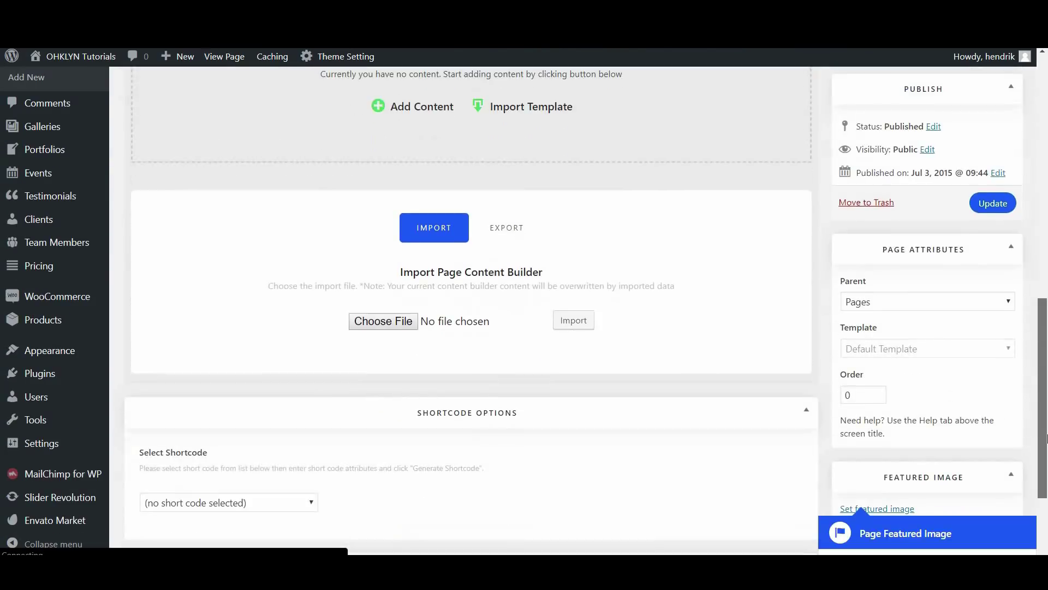
click(947, 306)
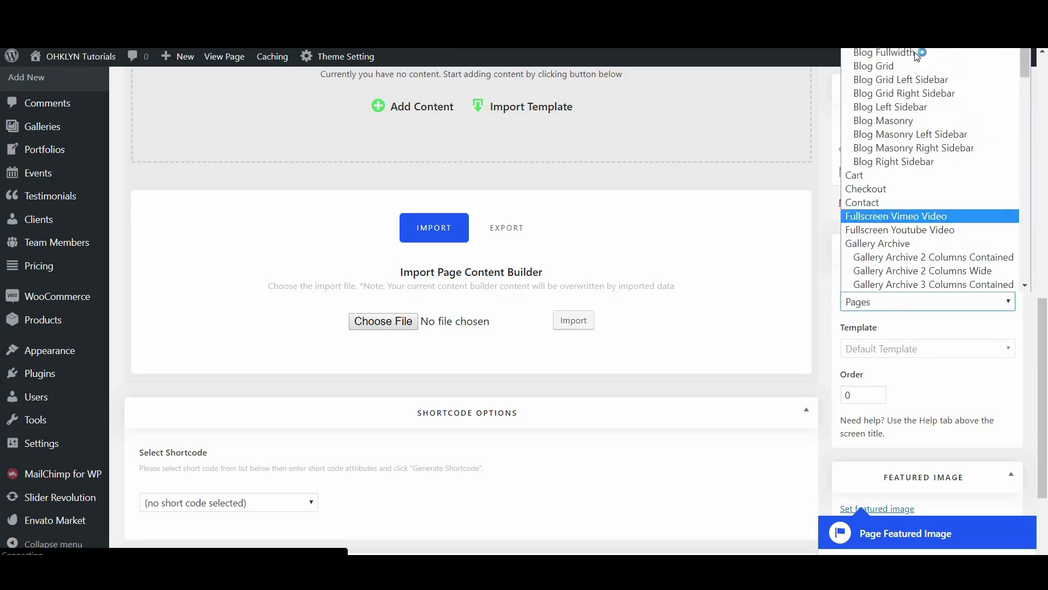
scroll(940, 79, up, 3)
click(922, 54)
click(991, 203)
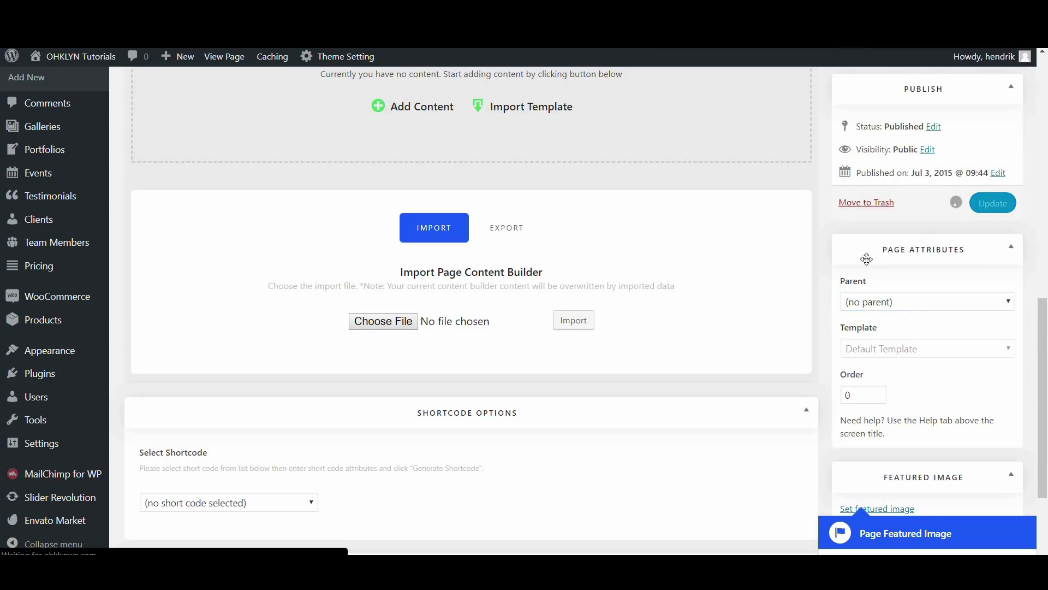
scroll(700, 315, up, 2)
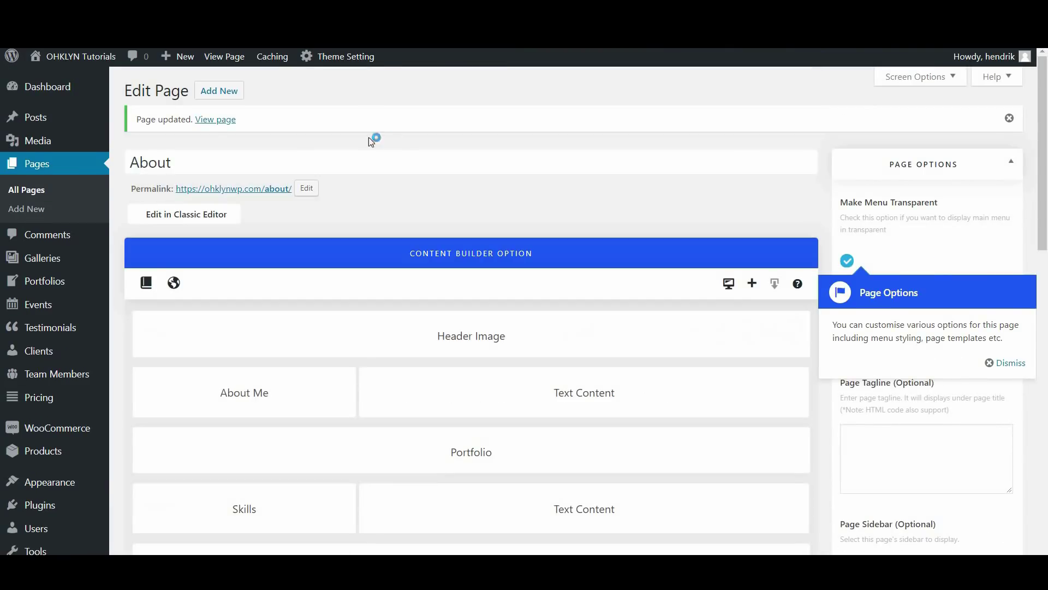
click(44, 190)
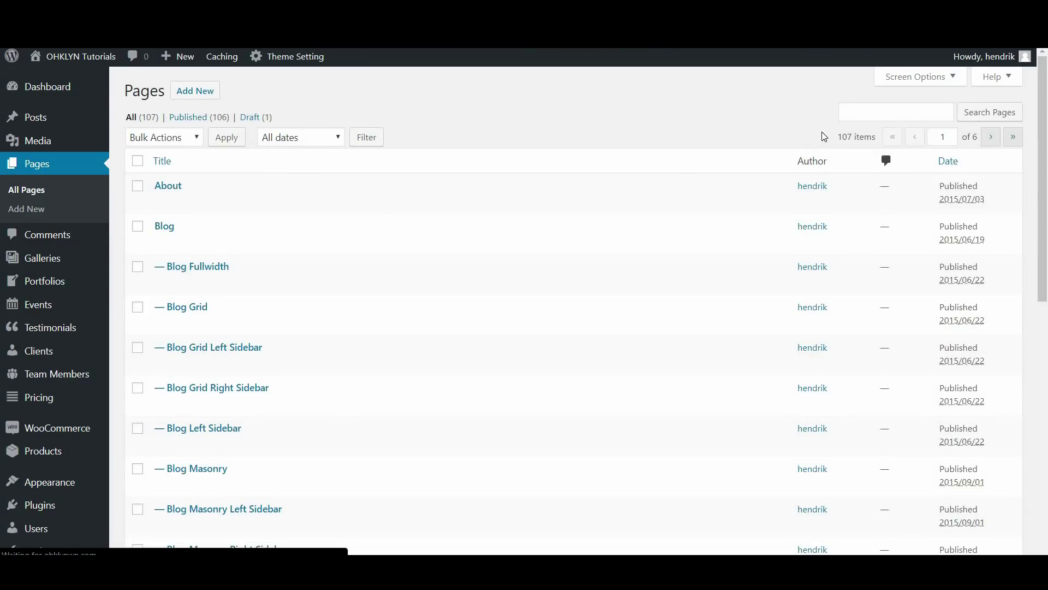
Create a new page titled Disclosure with the permalink slug disclosure
scroll(689, 205, down, 1)
scroll(688, 207, down, 1)
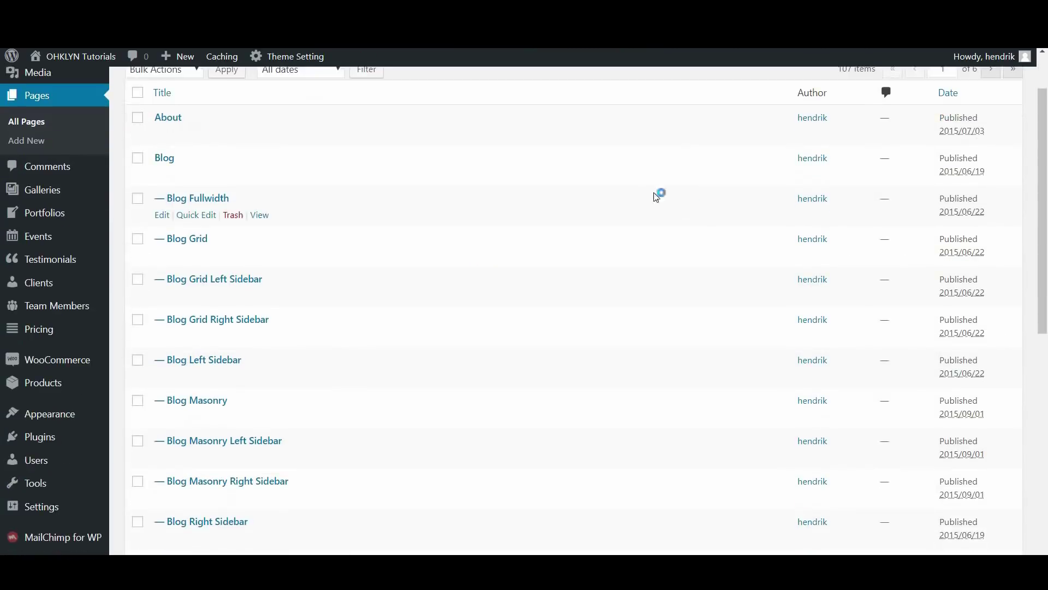
scroll(653, 193, up, 2)
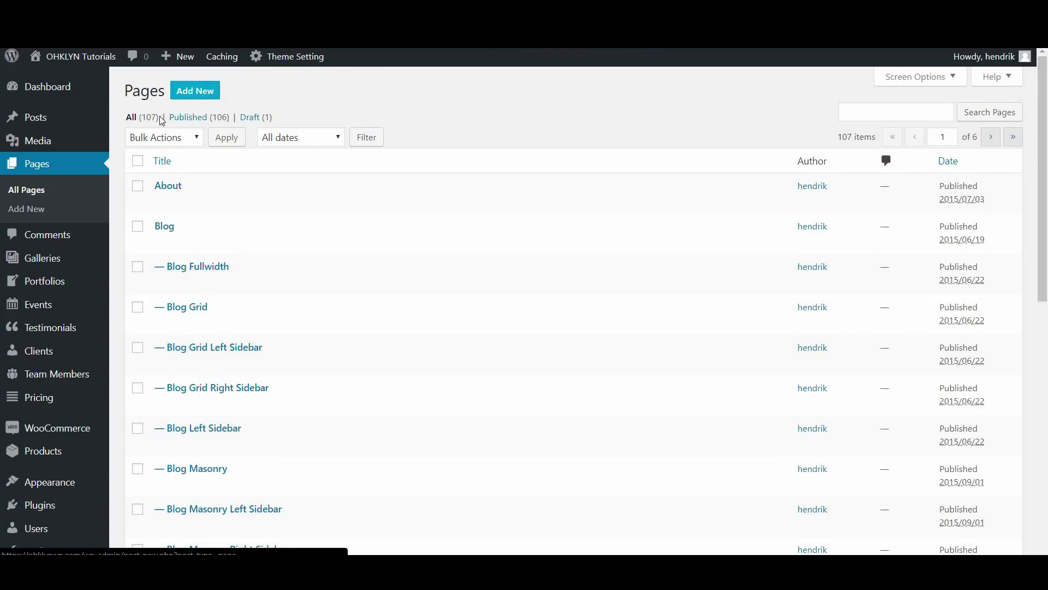
click(40, 212)
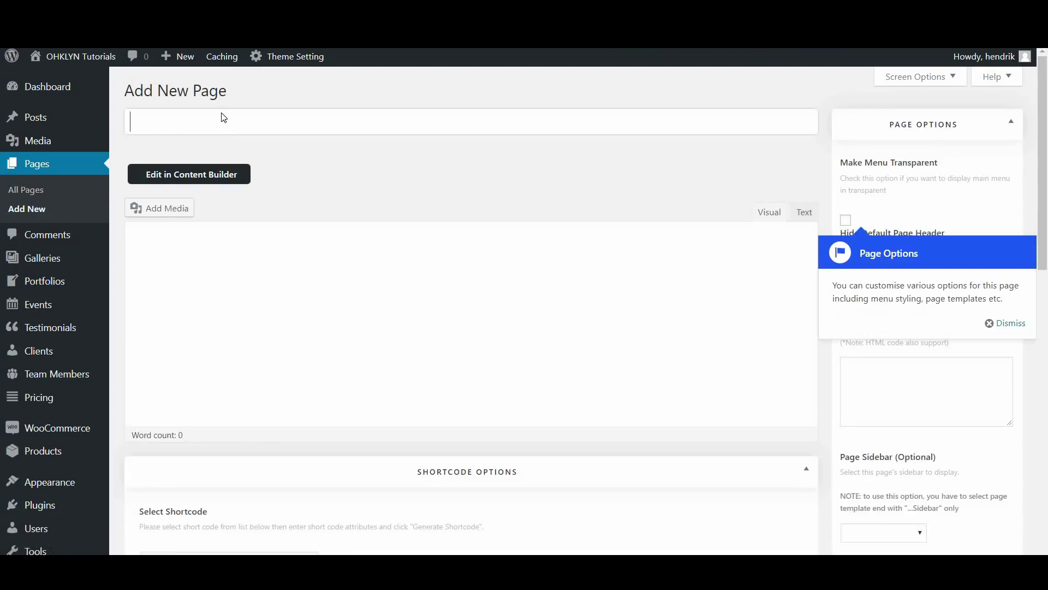
text(Disclosure)
click(360, 164)
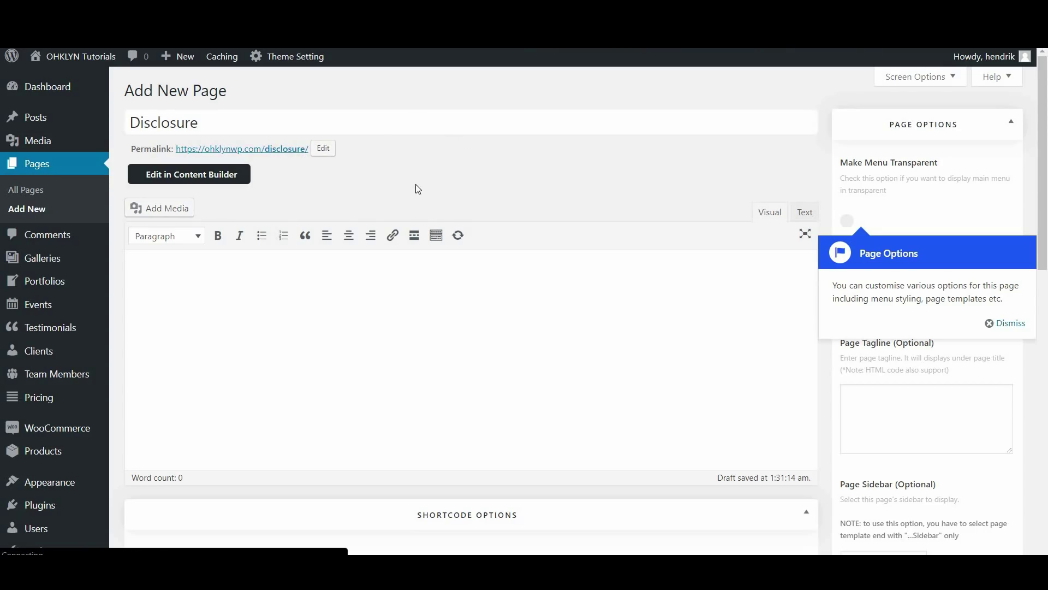
click(323, 149)
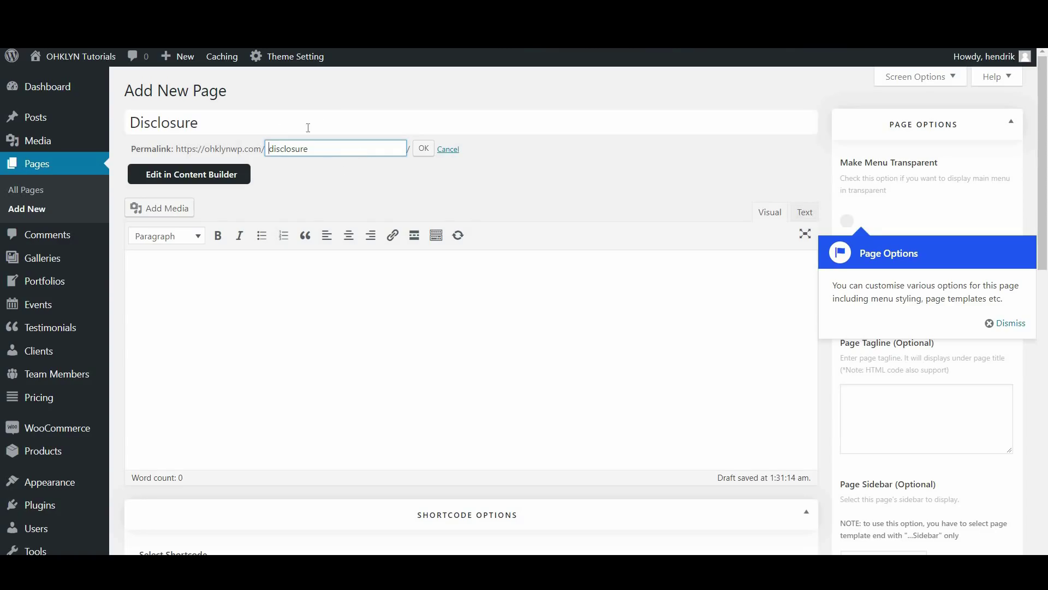
click(423, 148)
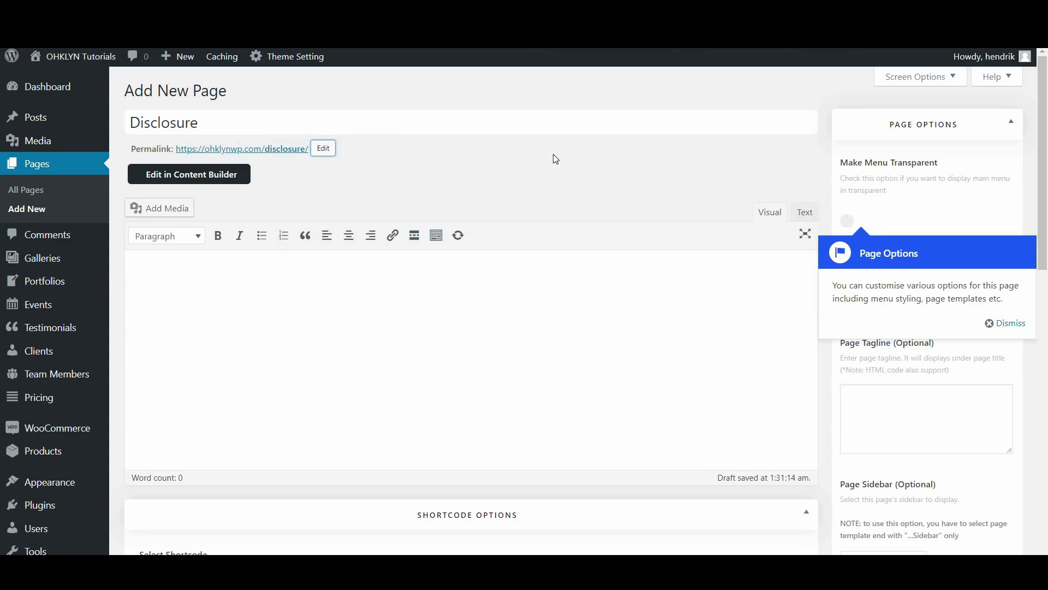
click(1005, 323)
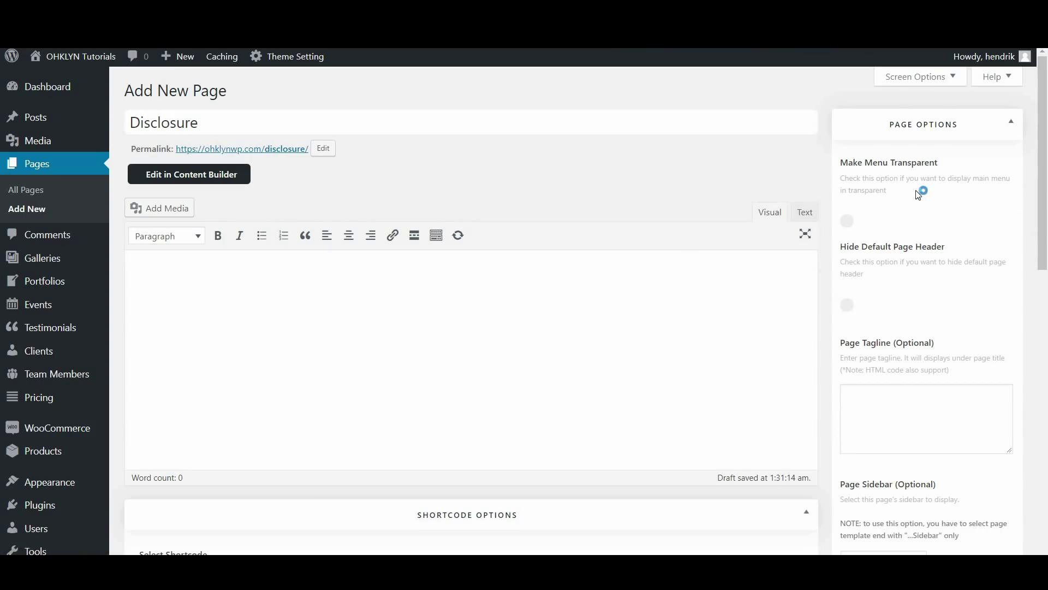
Give the Disclosure page no parent and the Page Right Sidebar template
scroll(970, 210, down, 1)
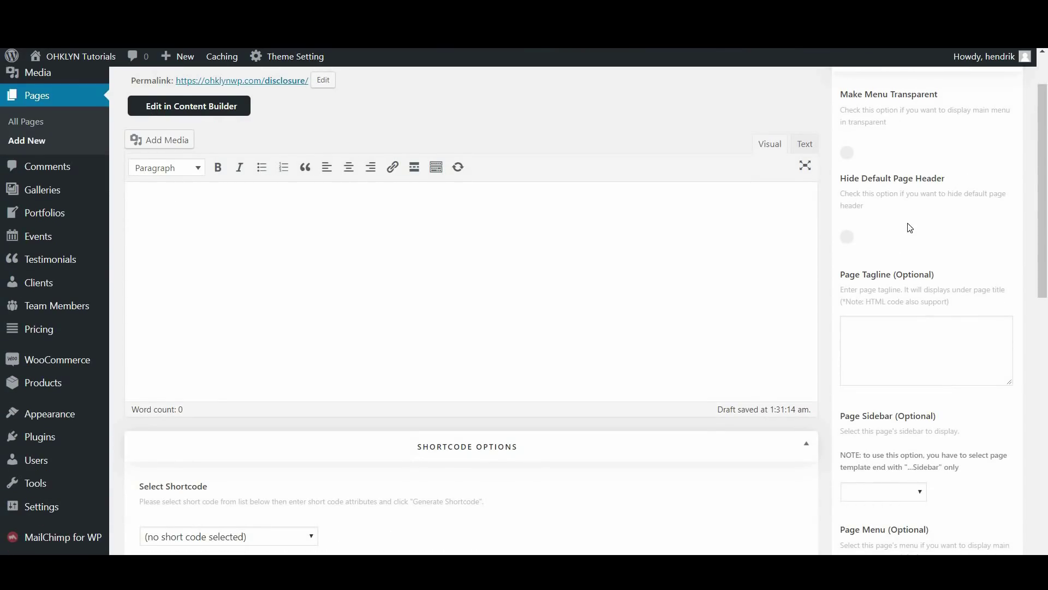
scroll(910, 228, down, 3)
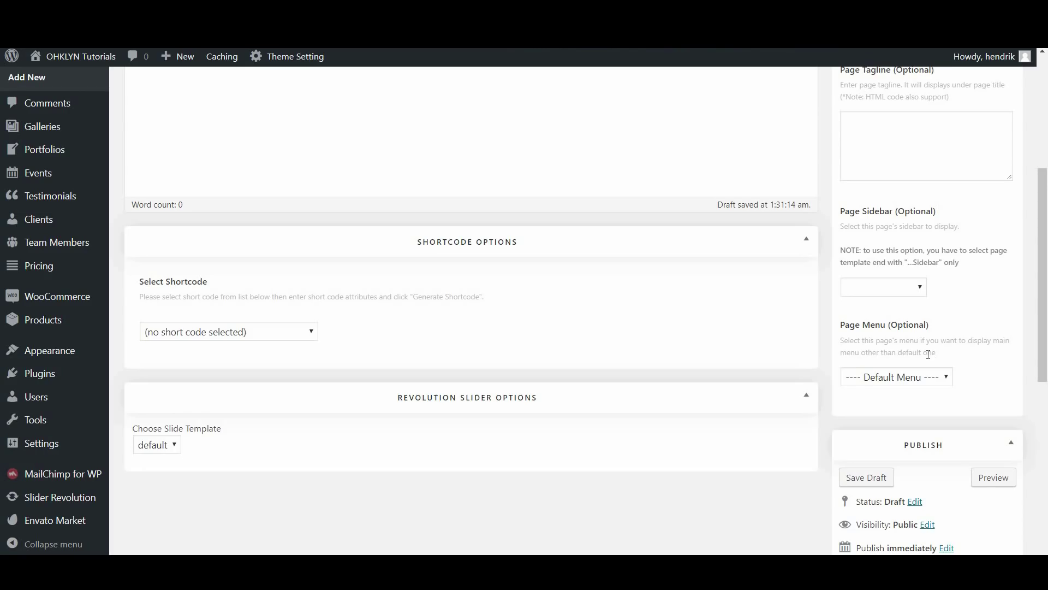
scroll(928, 354, down, 4)
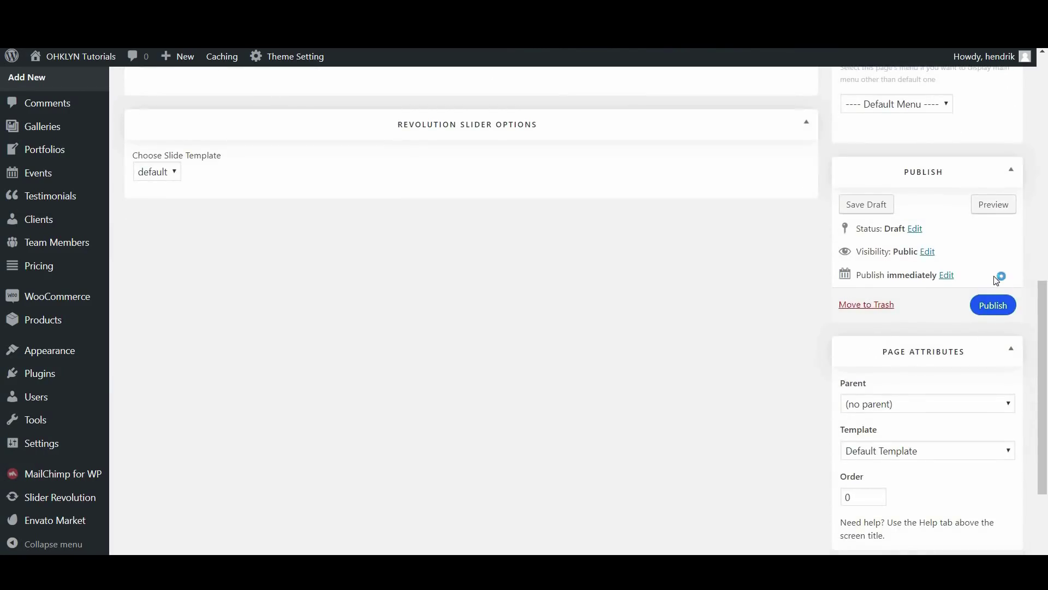
scroll(657, 379, down, 2)
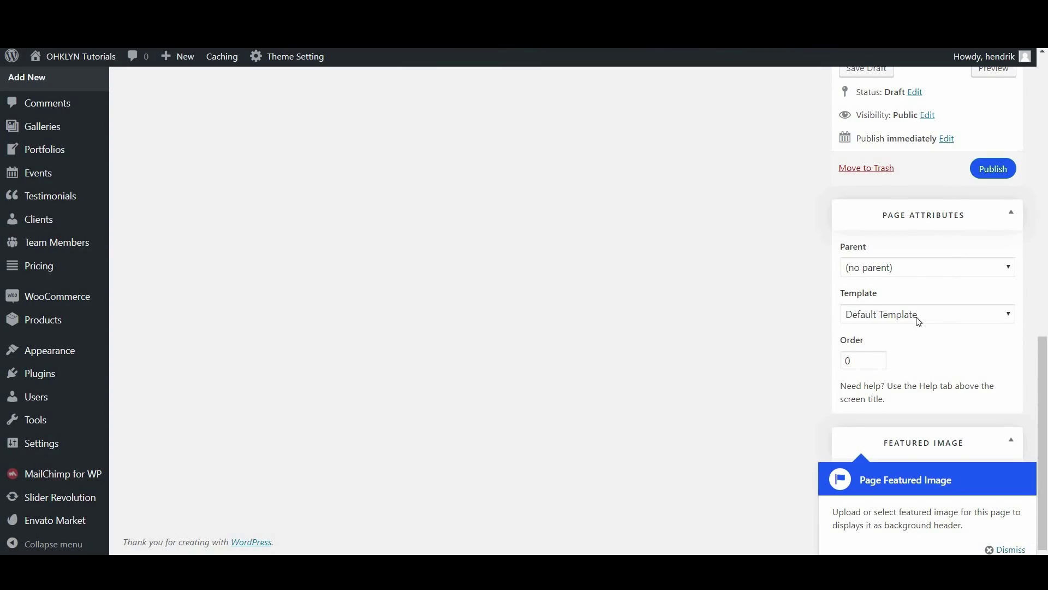
click(917, 268)
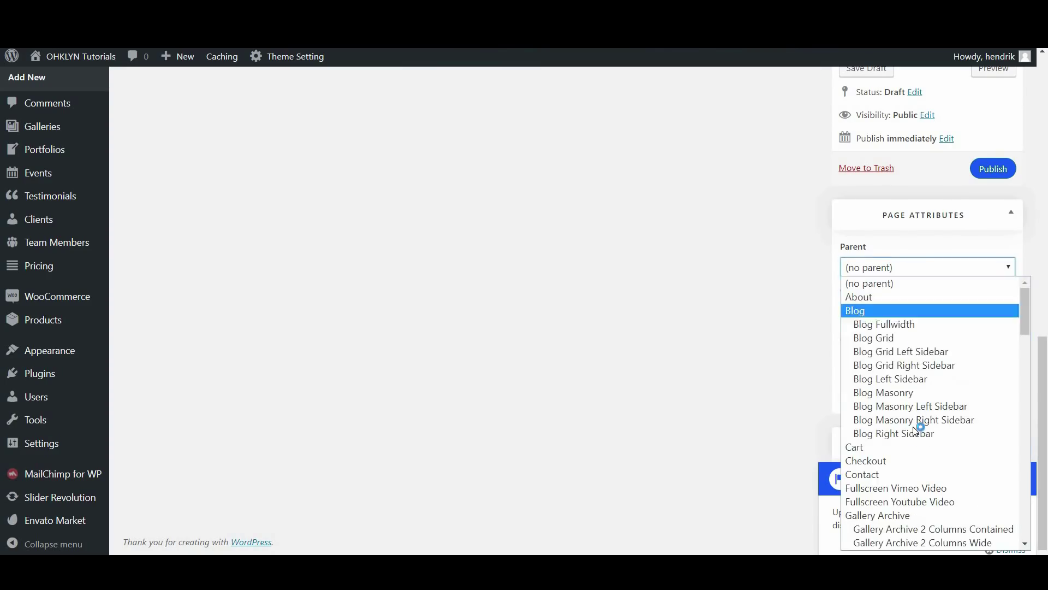
click(920, 270)
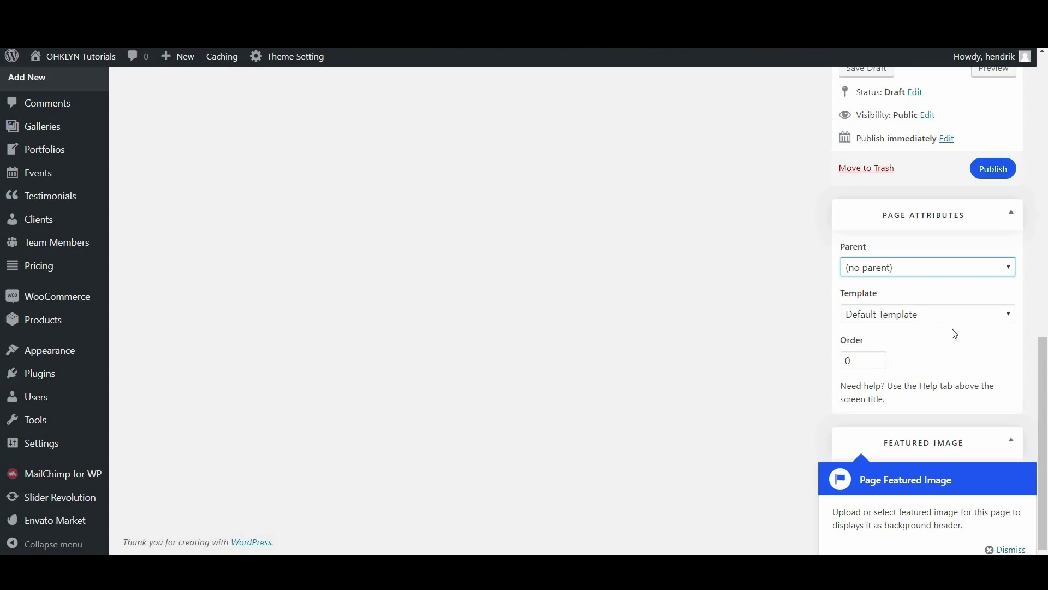
click(928, 316)
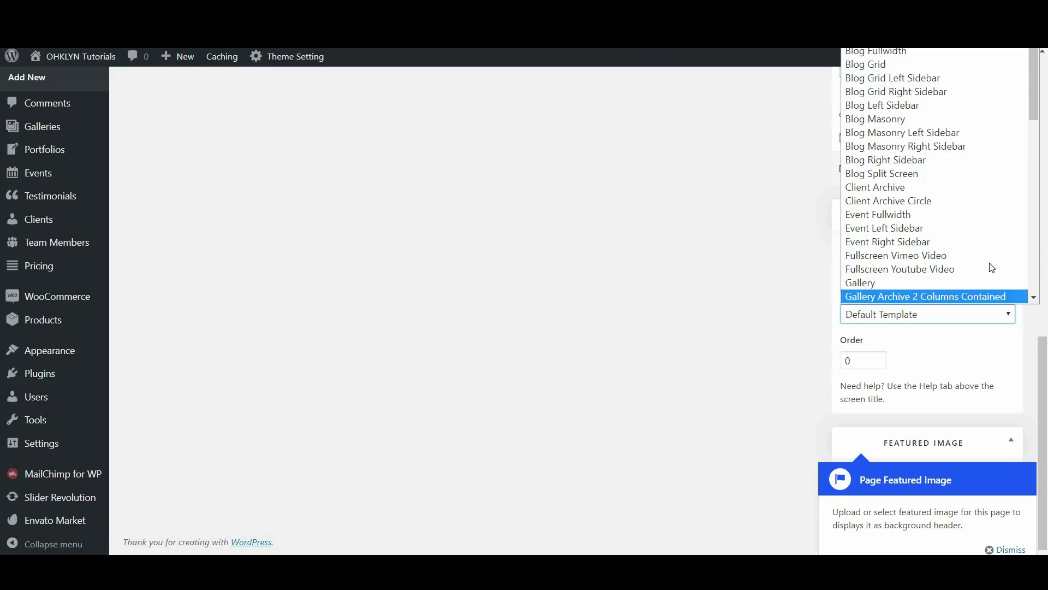
scroll(994, 258, down, 13)
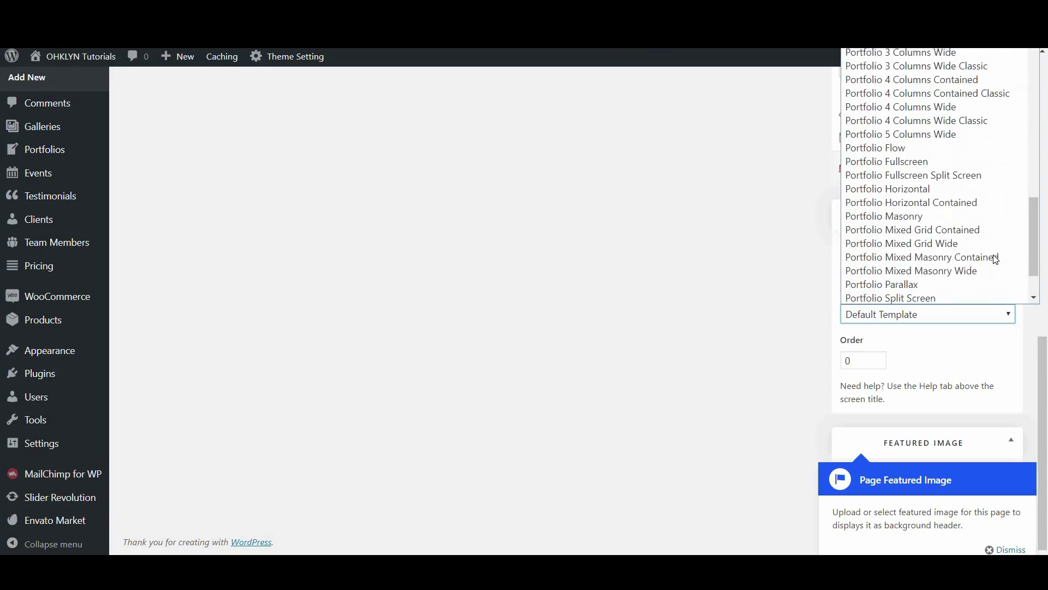
scroll(995, 259, up, 7)
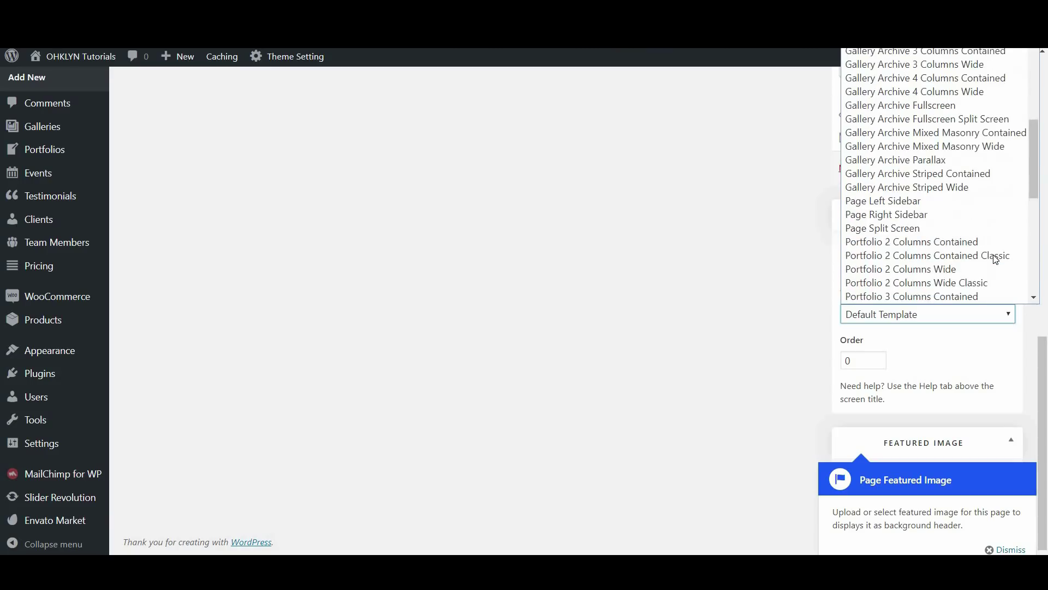
click(895, 214)
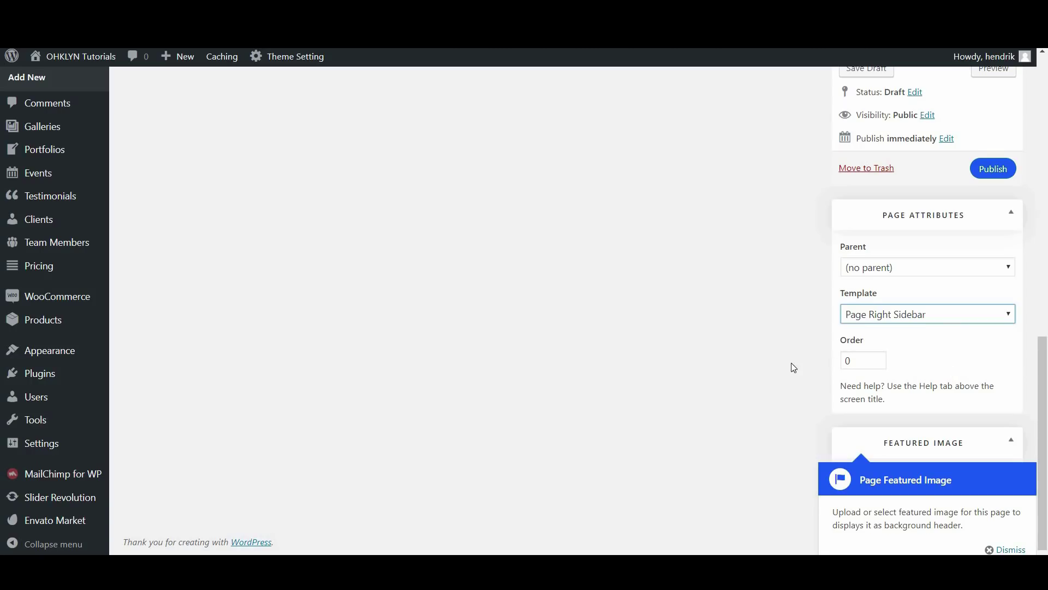
Set the lake photo as the Disclosure page's featured image
scroll(791, 363, down, 1)
click(1011, 547)
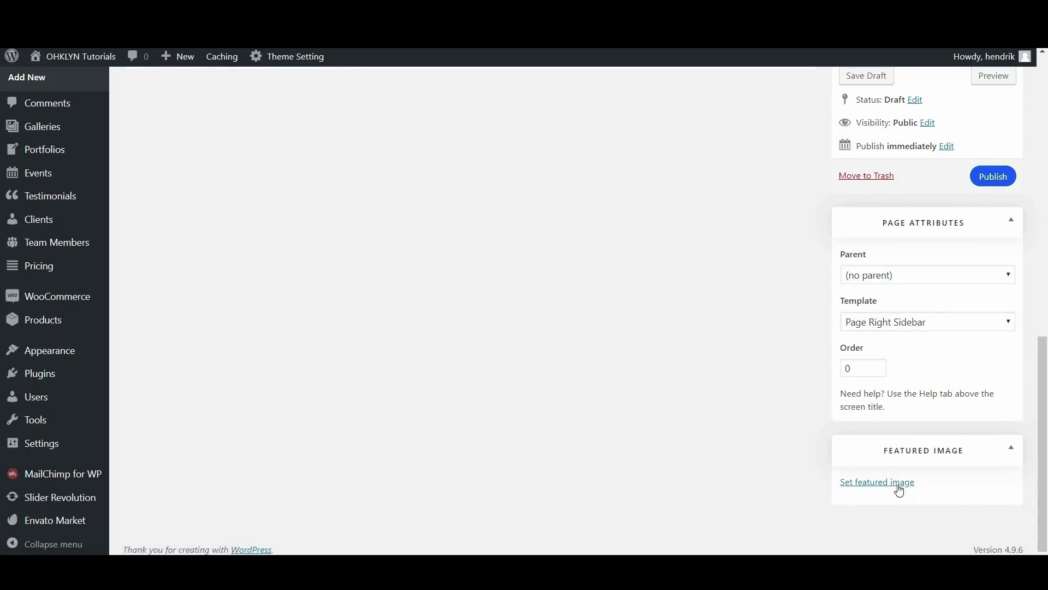
click(899, 488)
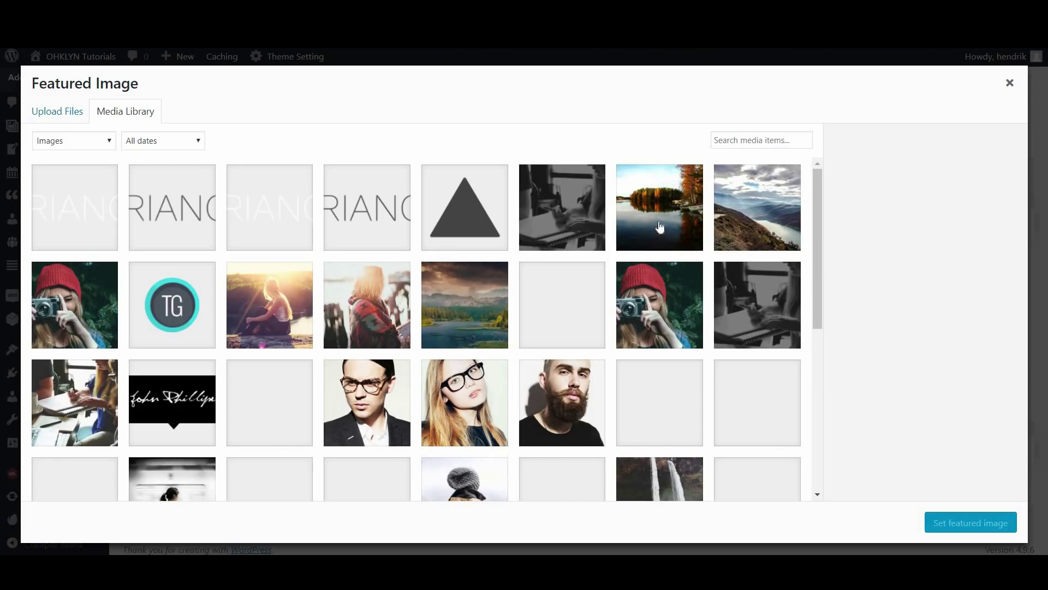
click(659, 221)
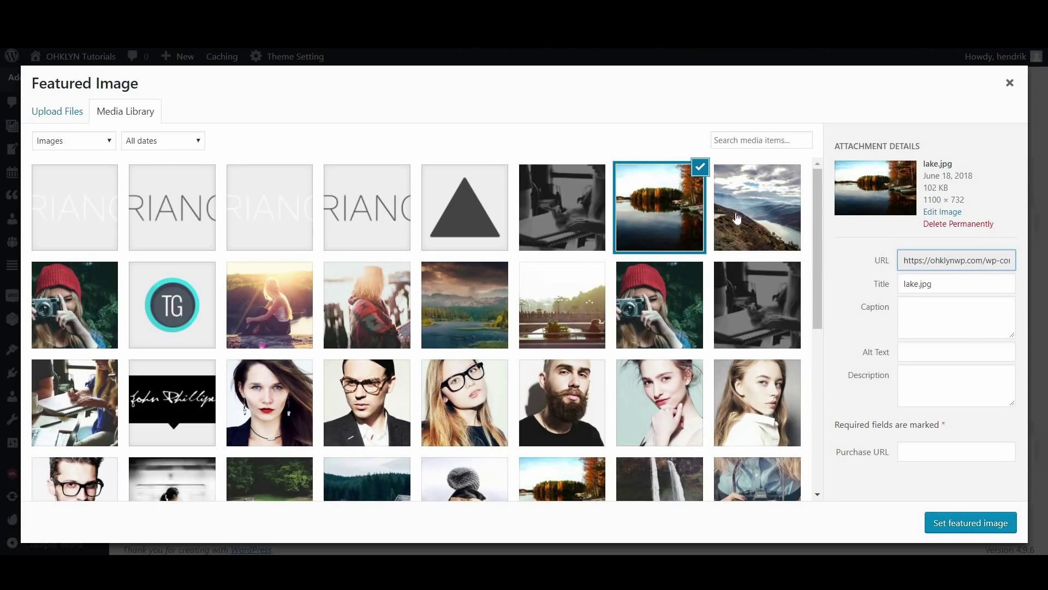
click(945, 524)
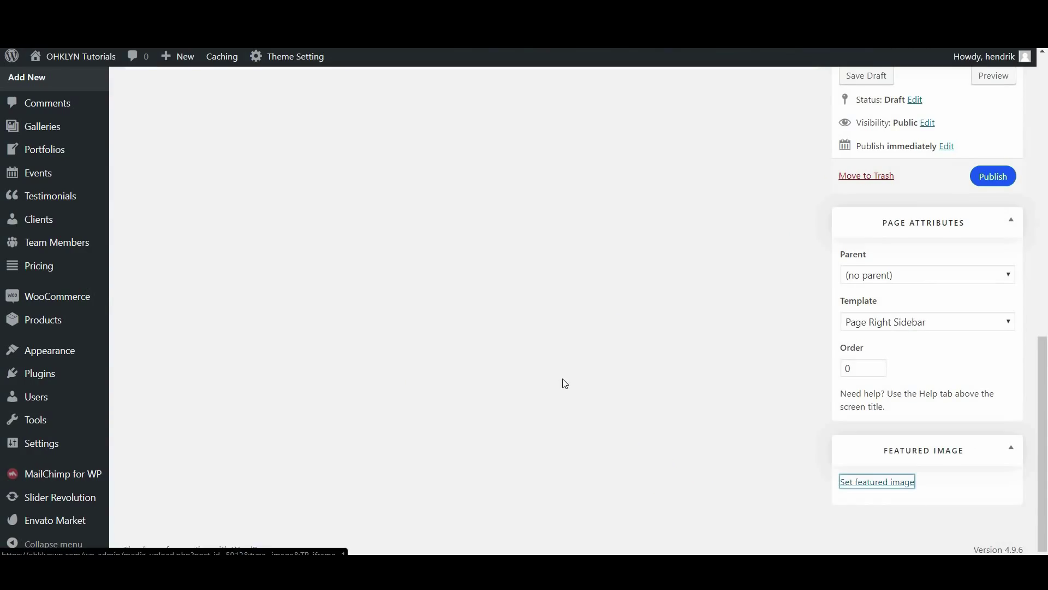
scroll(559, 381, up, 3)
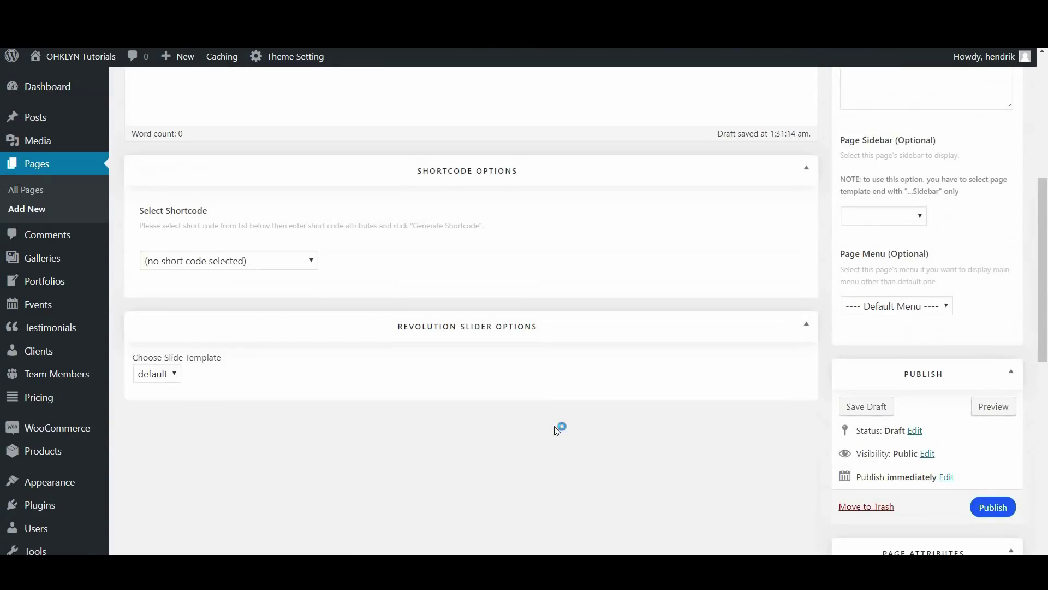
scroll(554, 428, up, 6)
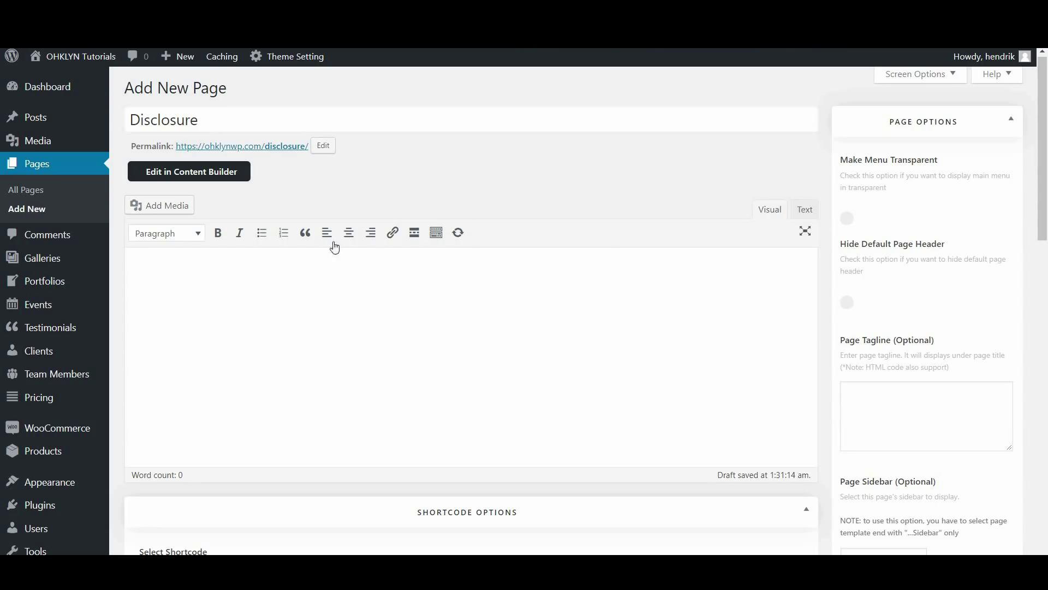
Write 'This is a disclosure page' in the empty page body
click(257, 310)
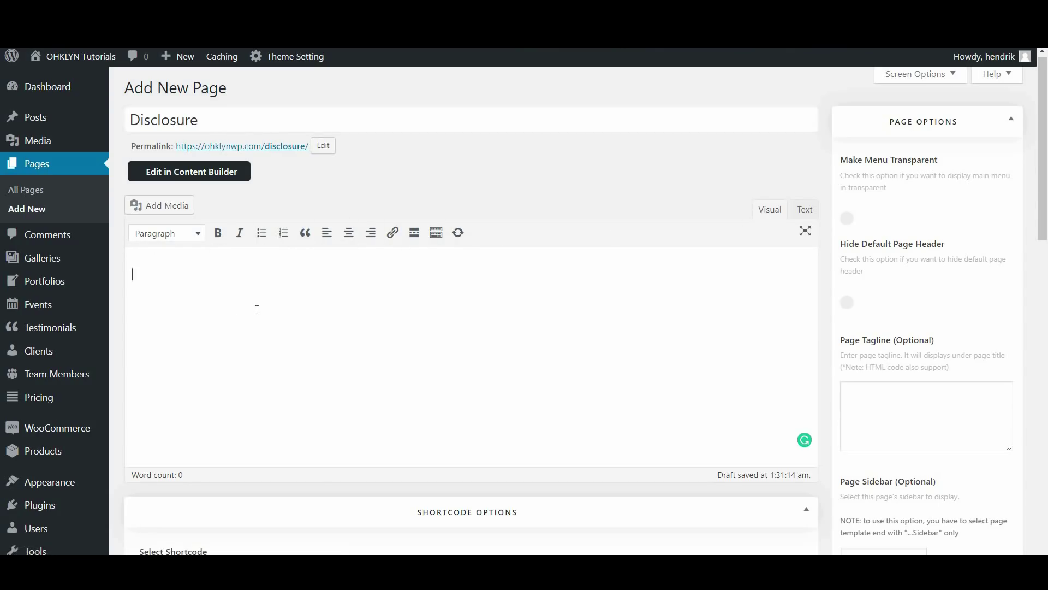
click(805, 211)
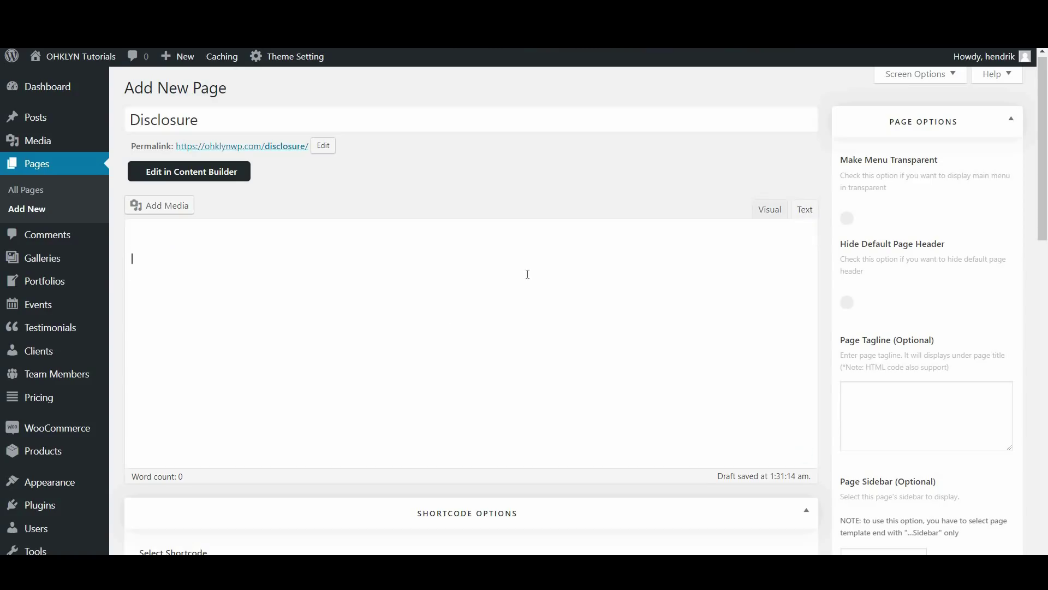
click(766, 213)
scroll(386, 363, down, 3)
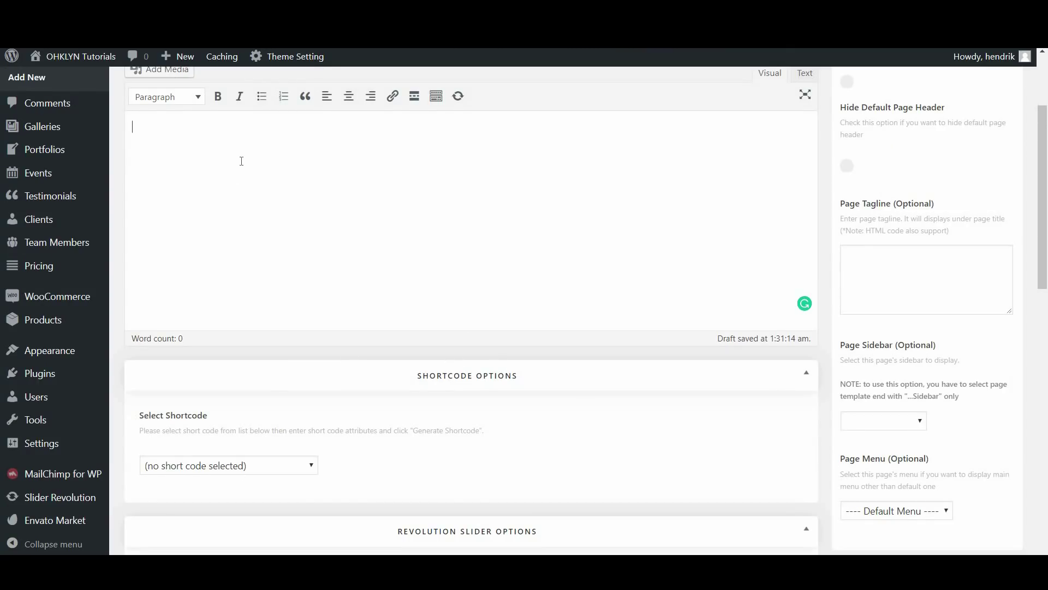
text(This is a disclosure page.)
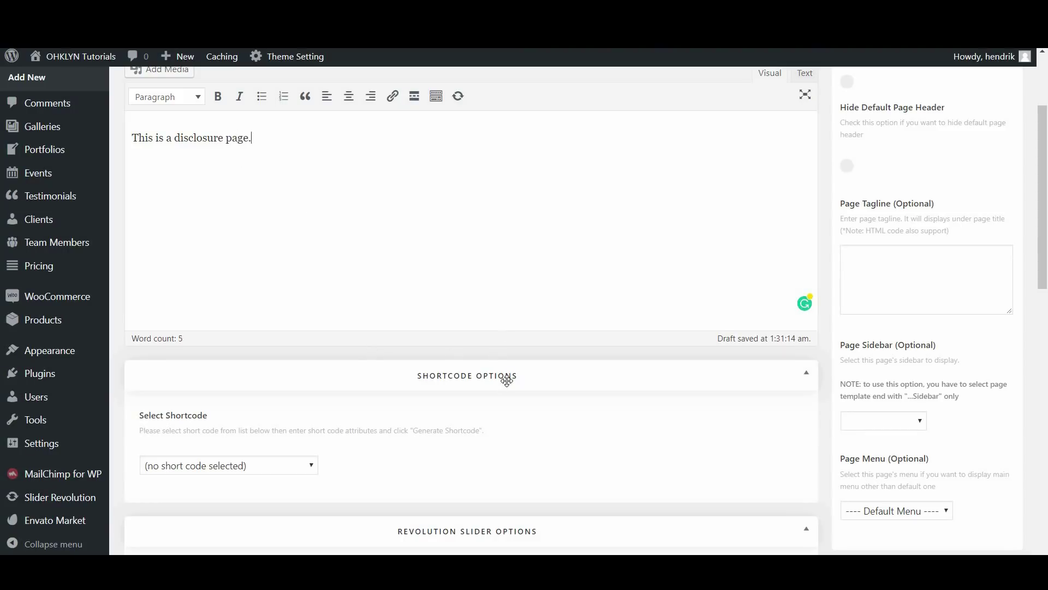
Scroll down to Shortcode Options and open the Select Shortcode list
scroll(478, 358, down, 1)
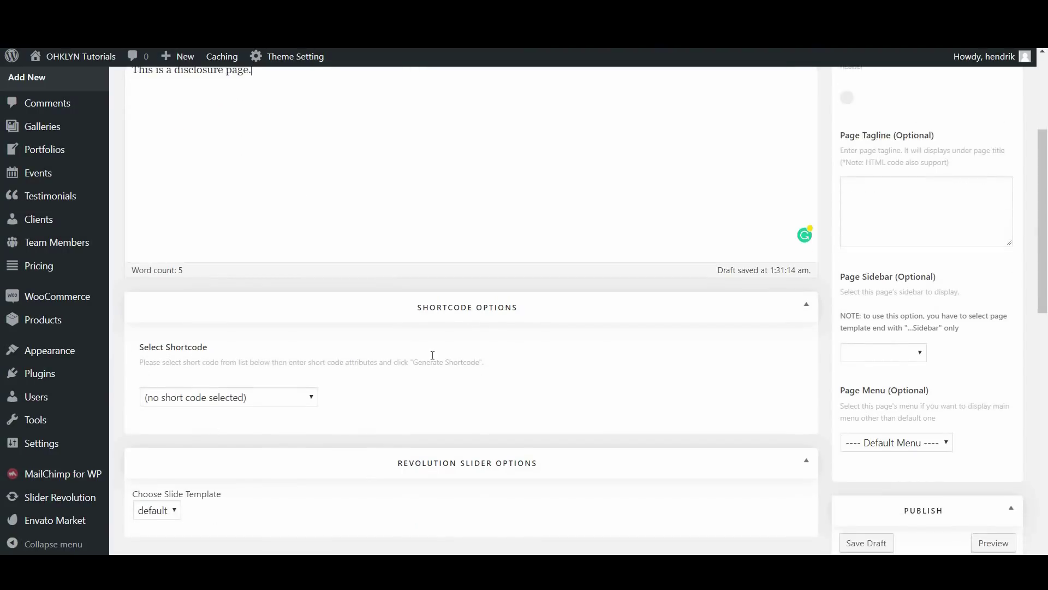
scroll(426, 381, down, 1)
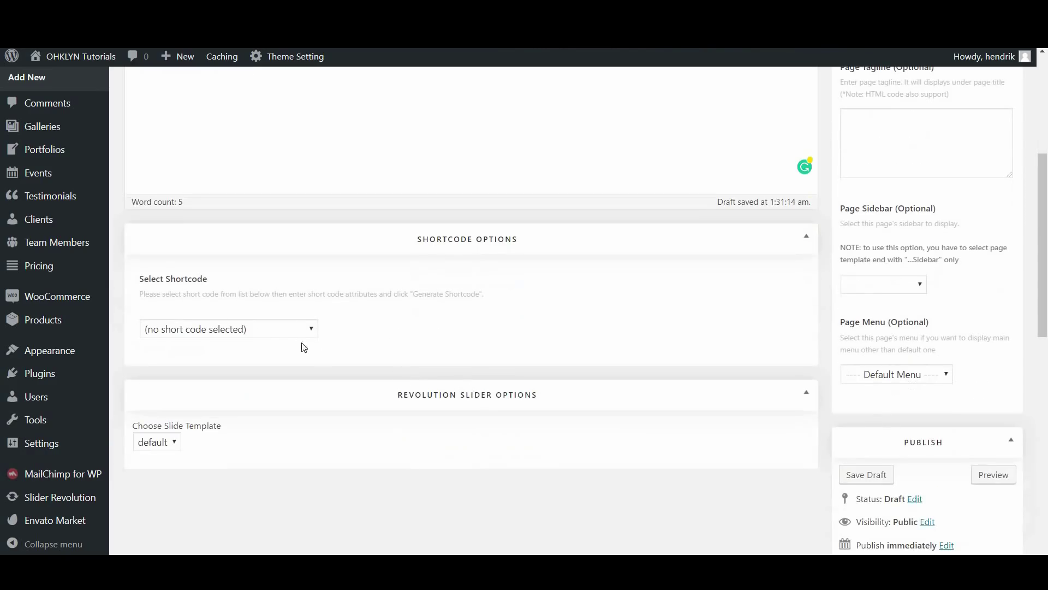
click(288, 336)
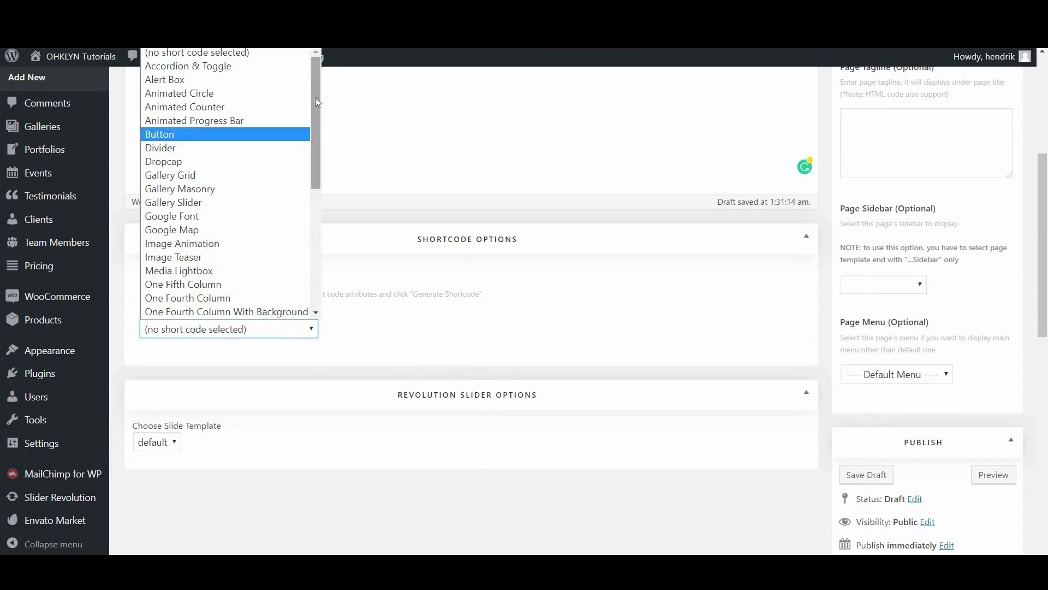
Generate a Quote Text shortcode with the content 'This is a famous quote'
drag(315, 97, 301, 245)
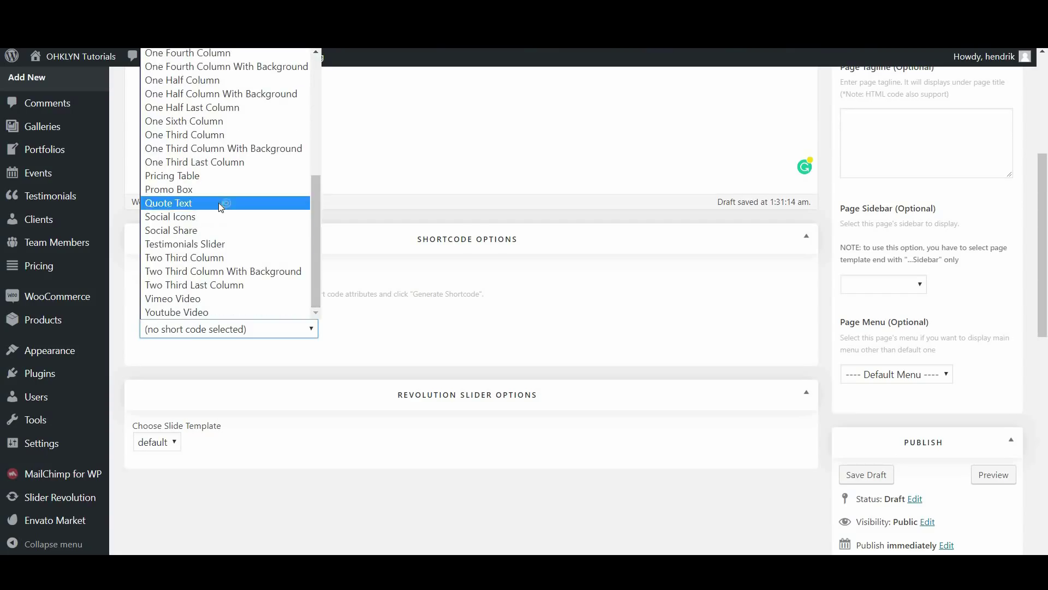
click(218, 203)
click(230, 397)
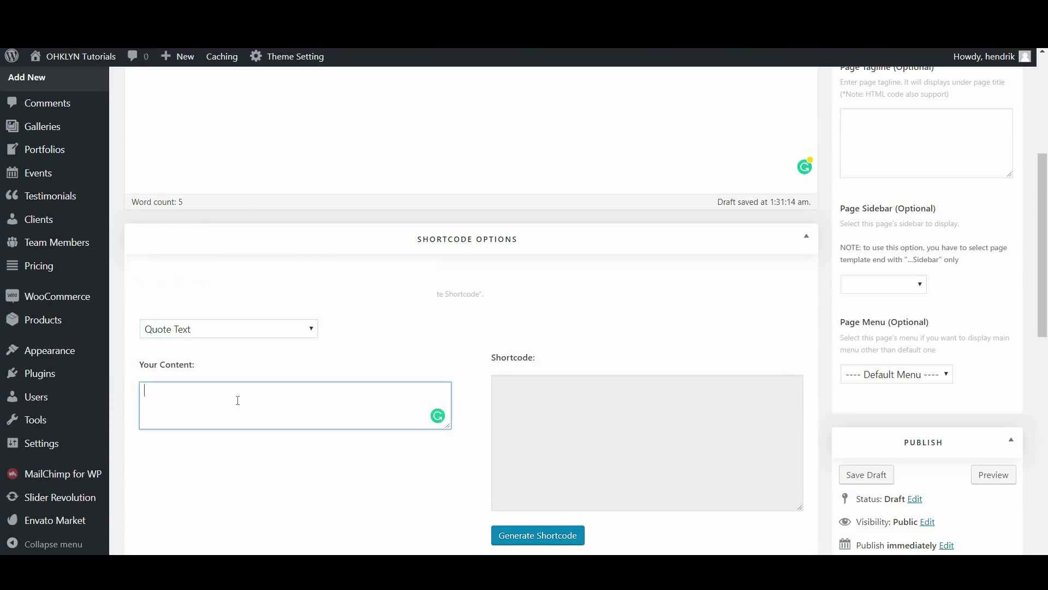
text(This is a fam)
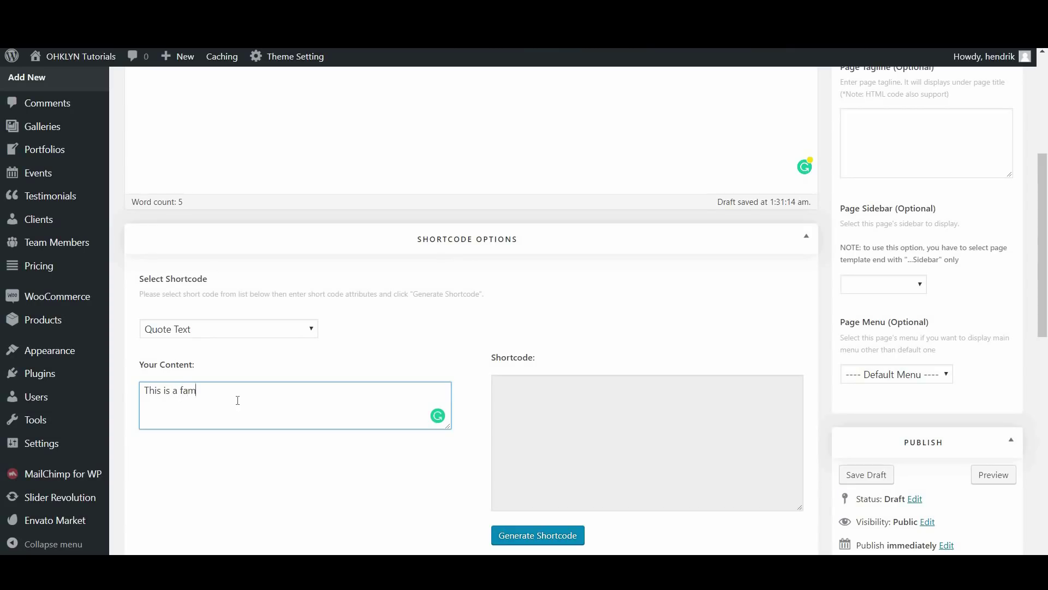
text(ous quote)
click(519, 536)
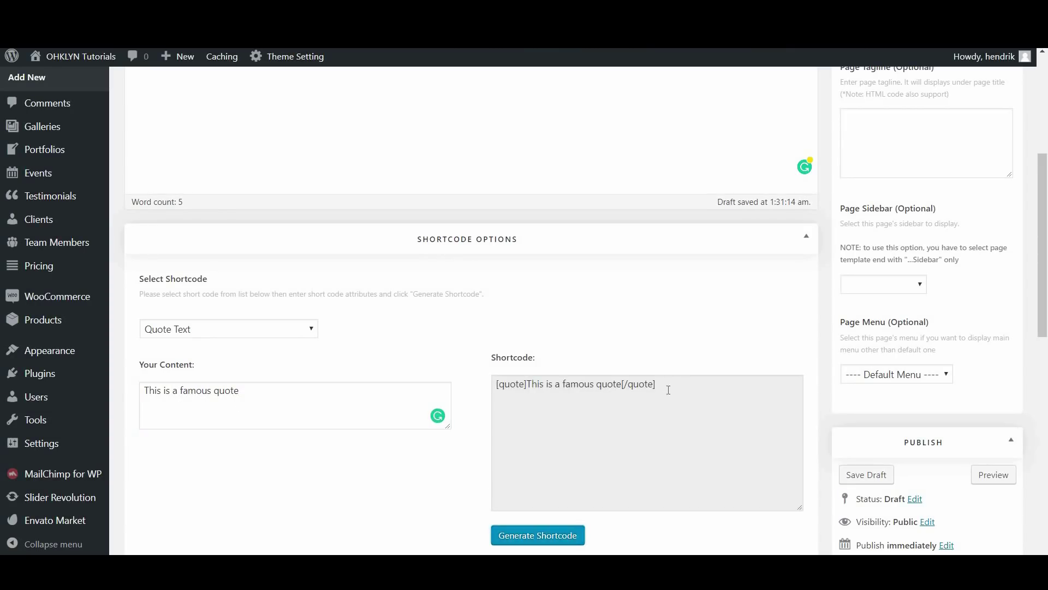
Paste the generated [quote] shortcode after the disclosure sentence and preview the page
click(668, 390)
click(643, 388)
click(616, 390)
key(ctrl+c)
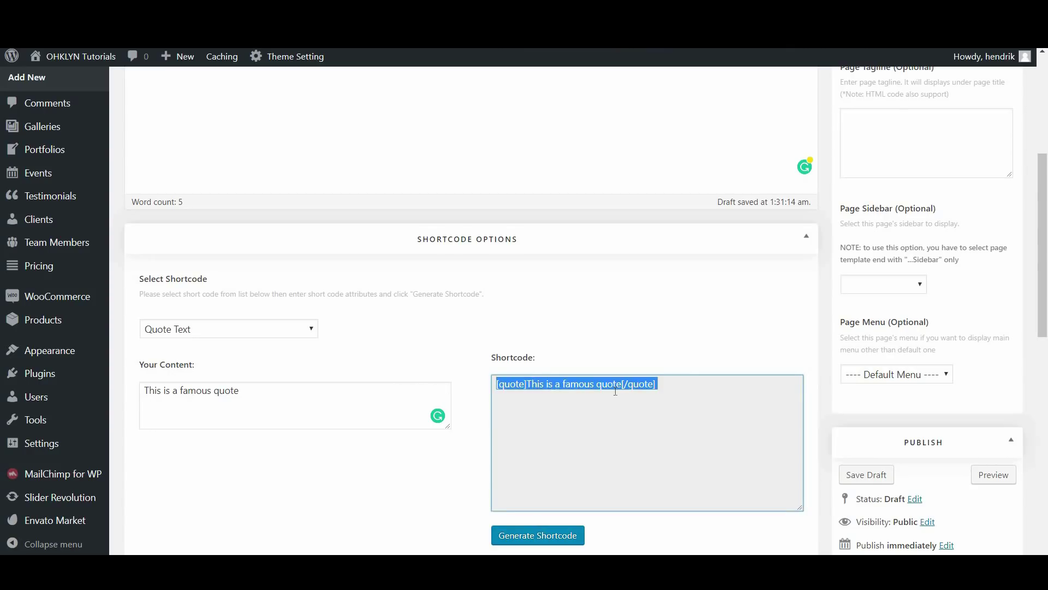
scroll(437, 317, up, 5)
click(315, 315)
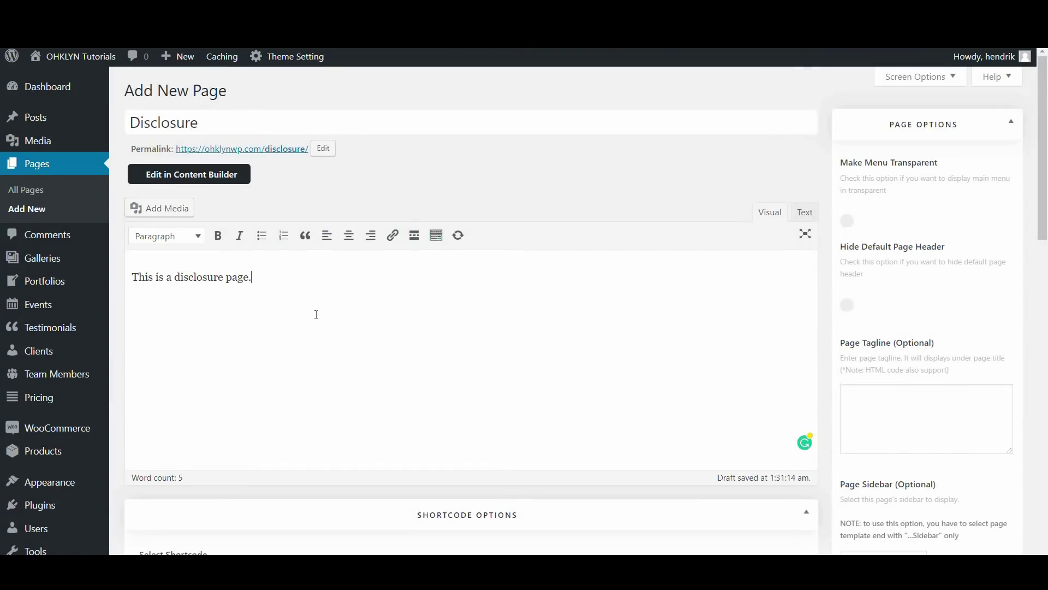
key(ctrl+v)
scroll(797, 378, down, 8)
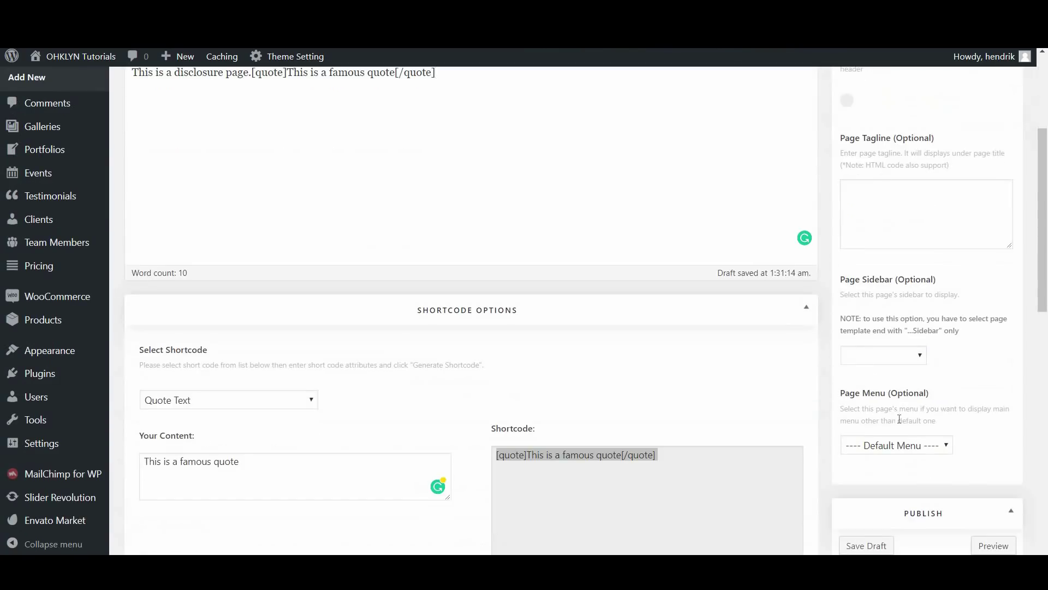
click(996, 346)
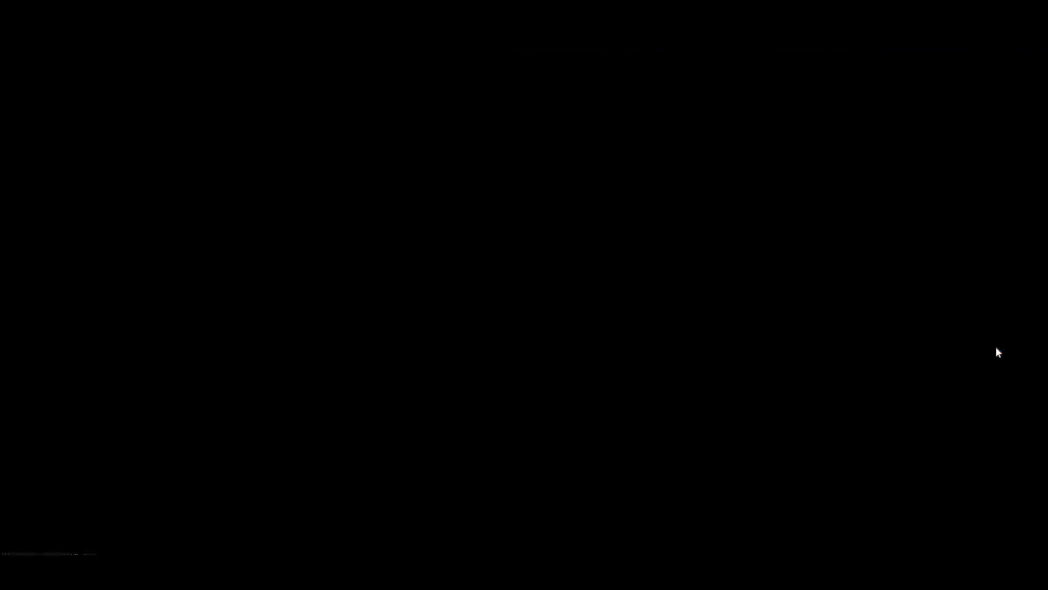
Scroll the preview to see the famous quote heading, then close the preview
scroll(527, 293, down, 5)
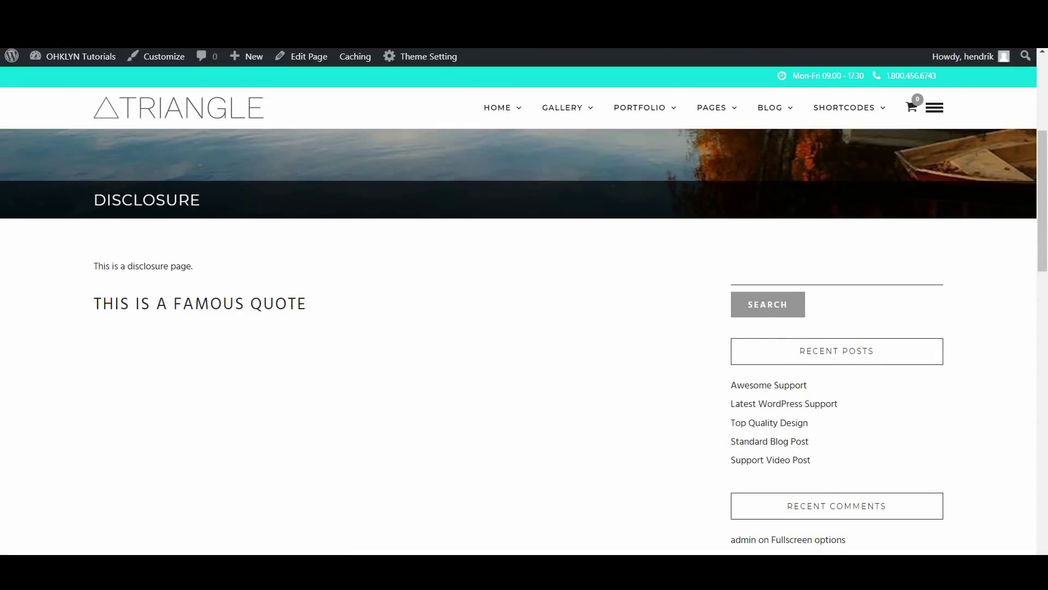
key(ctrl+w)
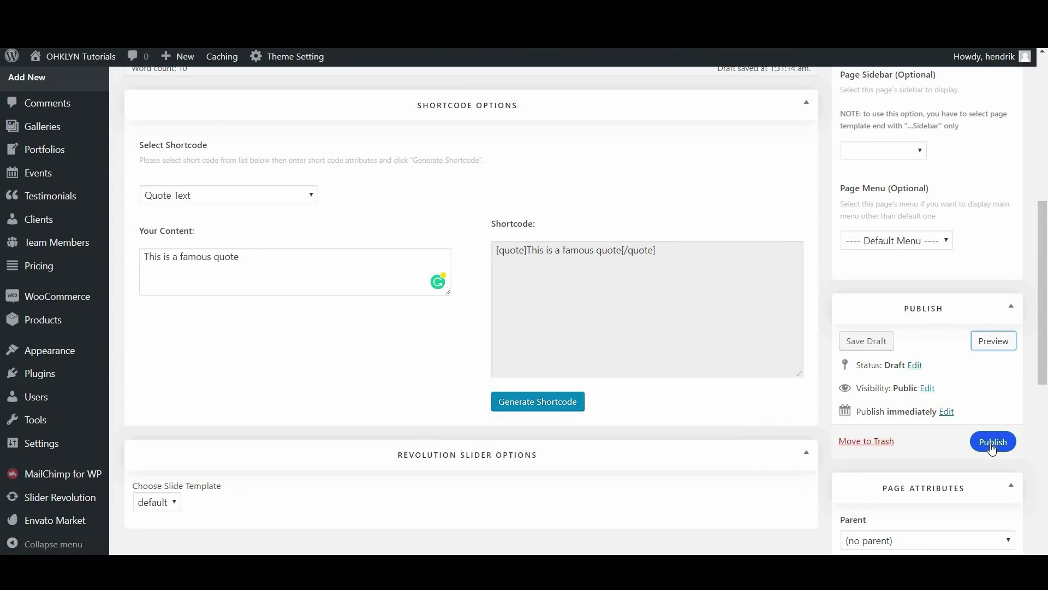
Publish the Disclosure page, browse the homepage, and search the Pages list for 'Home'
click(992, 442)
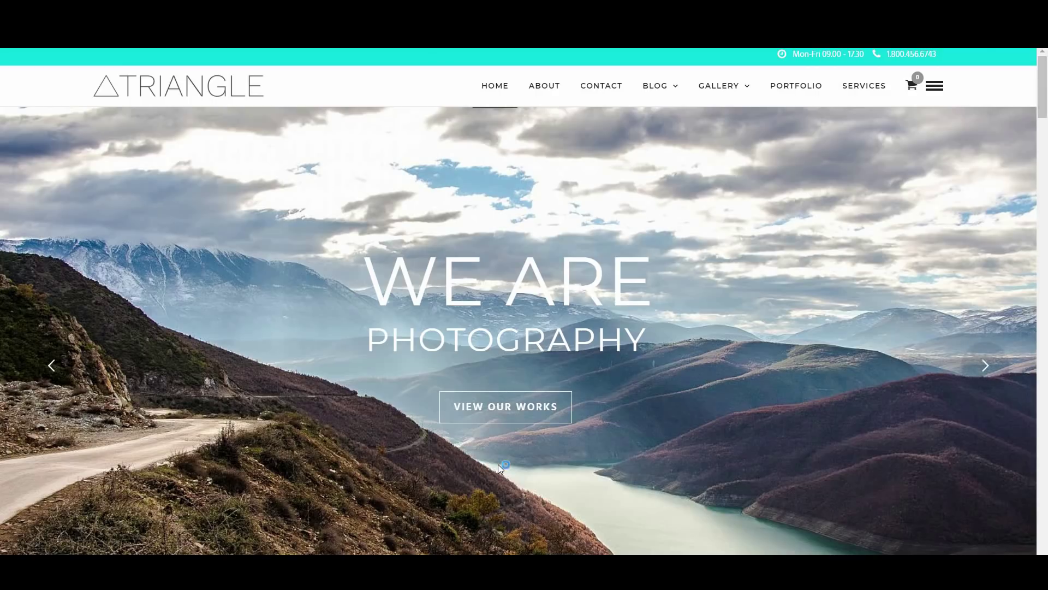
scroll(497, 465, down, 5)
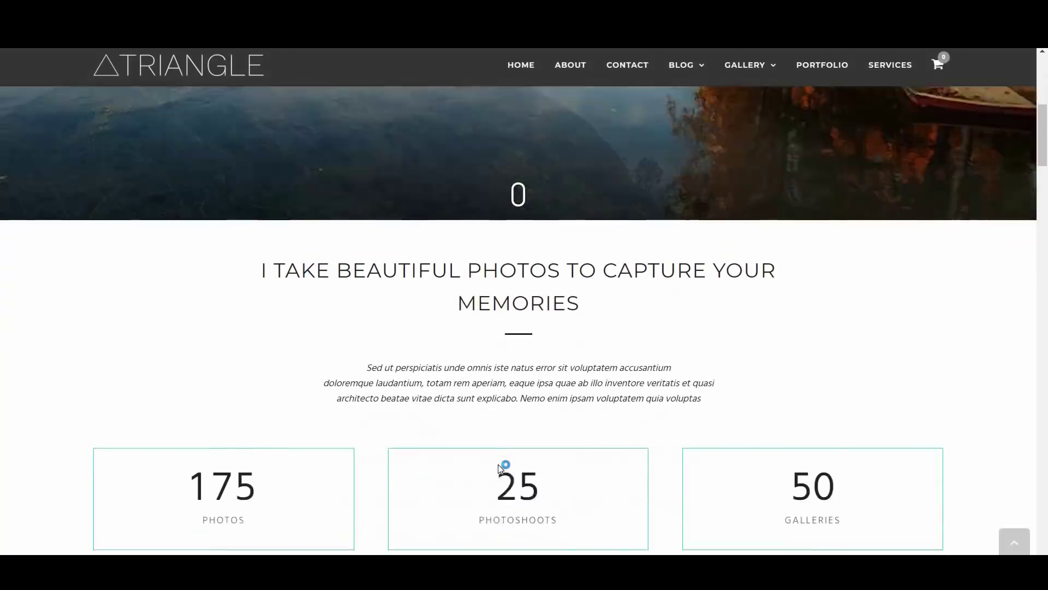
scroll(499, 467, down, 2)
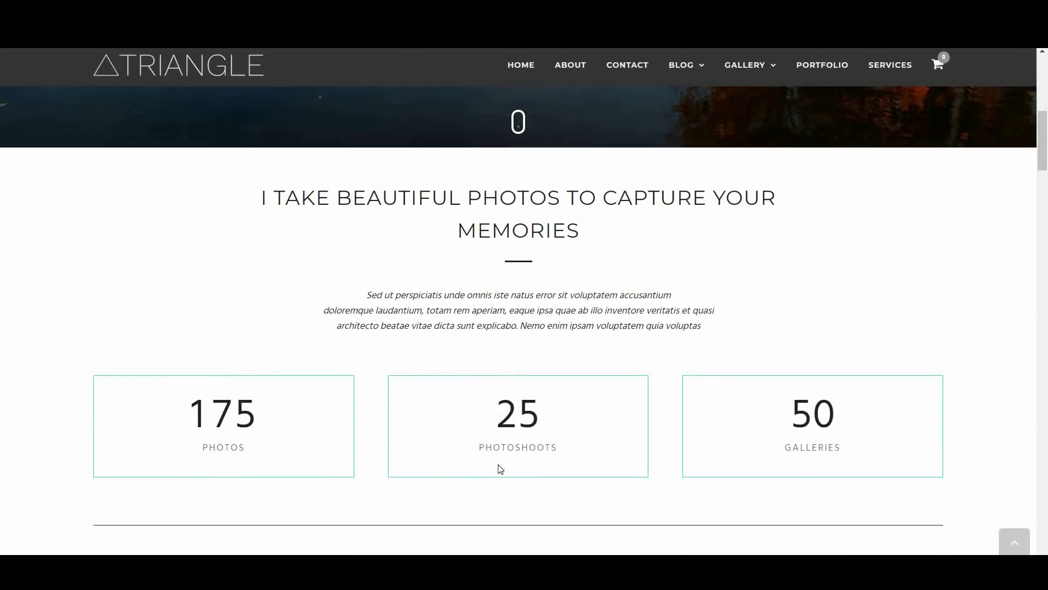
scroll(499, 468, down, 8)
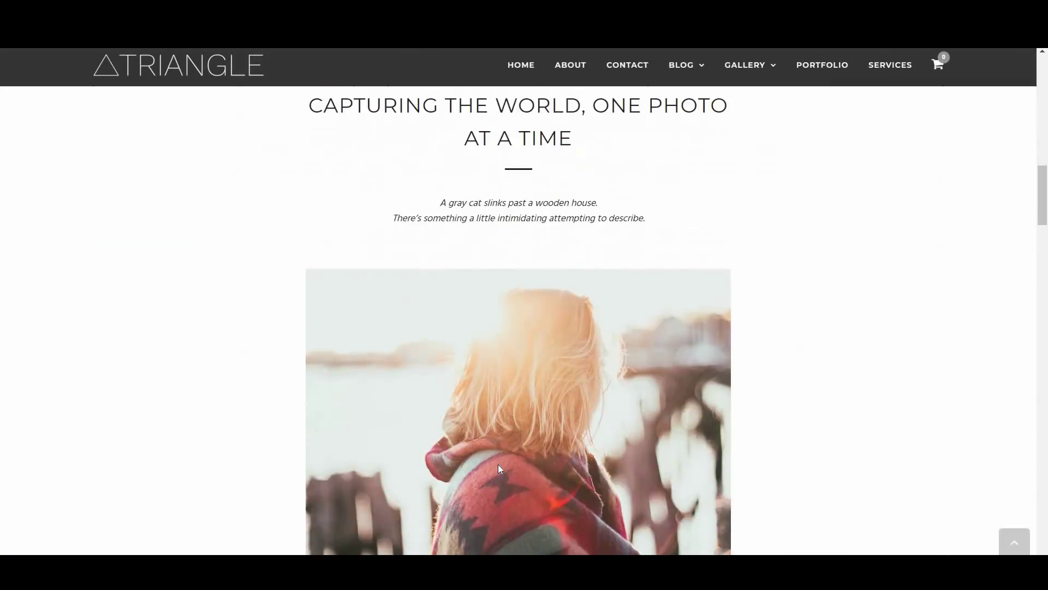
scroll(498, 464, down, 10)
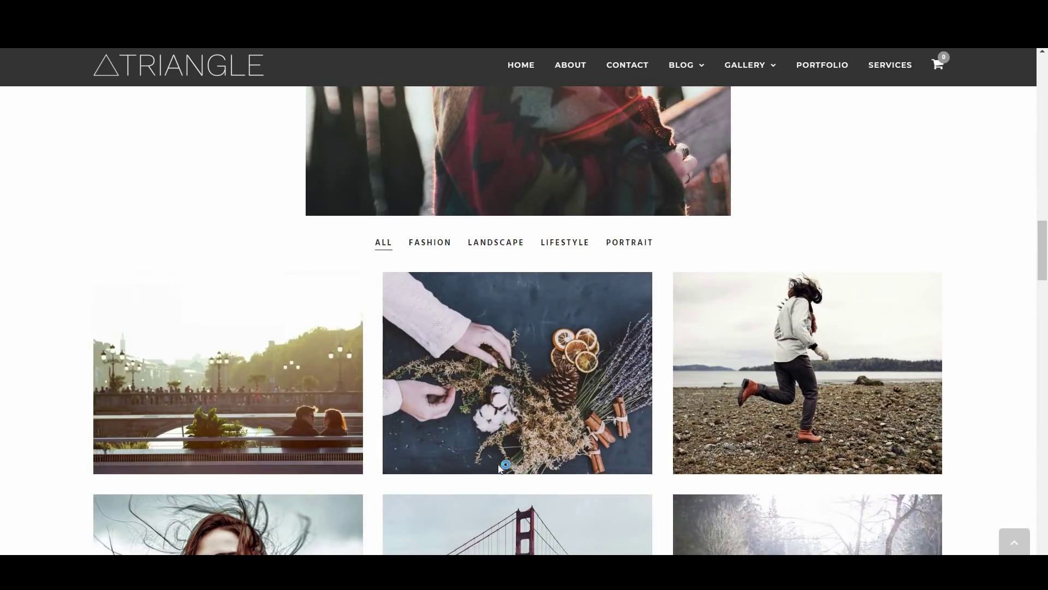
scroll(499, 468, down, 9)
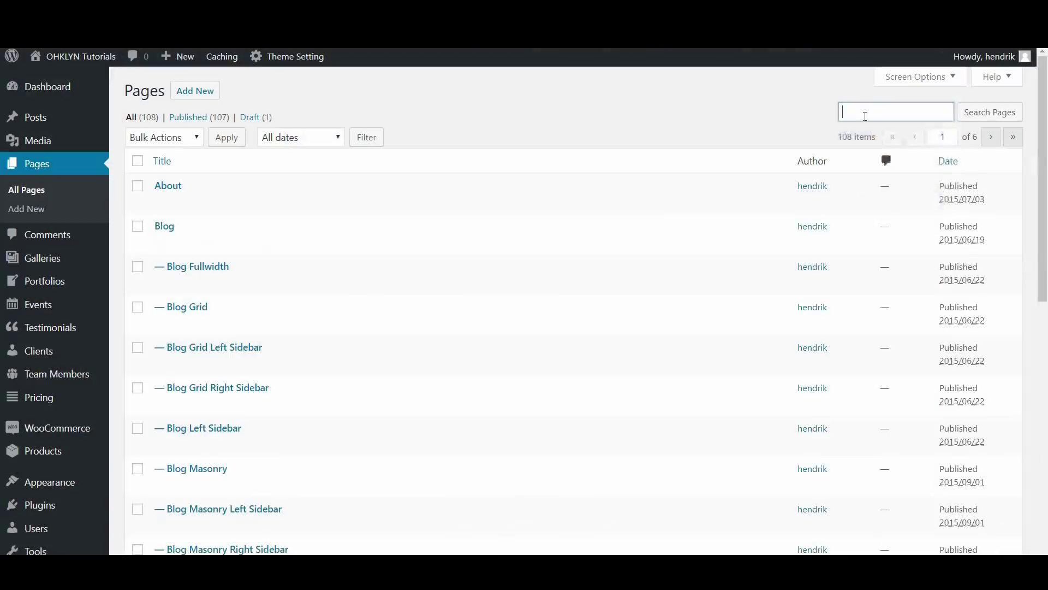
click(866, 112)
text(Home)
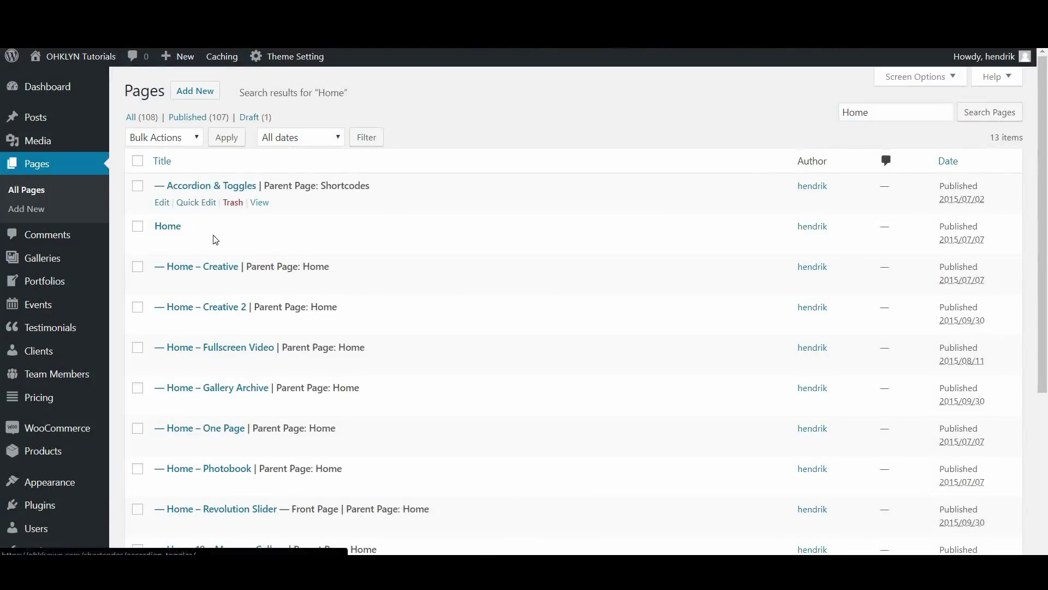
Trash the old Home page, add a new page titled 'Home', and launch its live builder
click(234, 242)
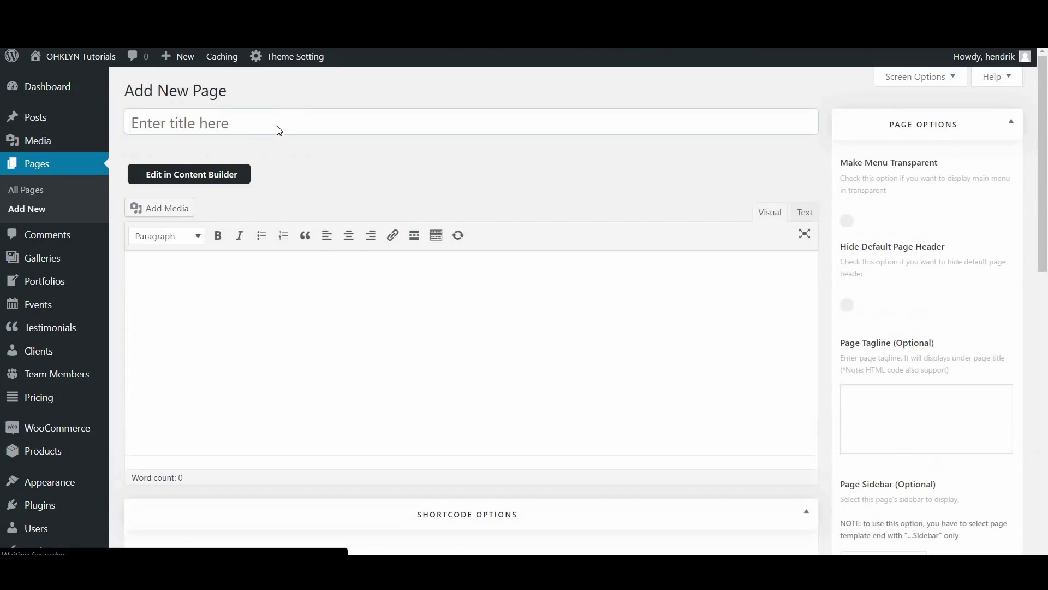
text(Home)
click(164, 175)
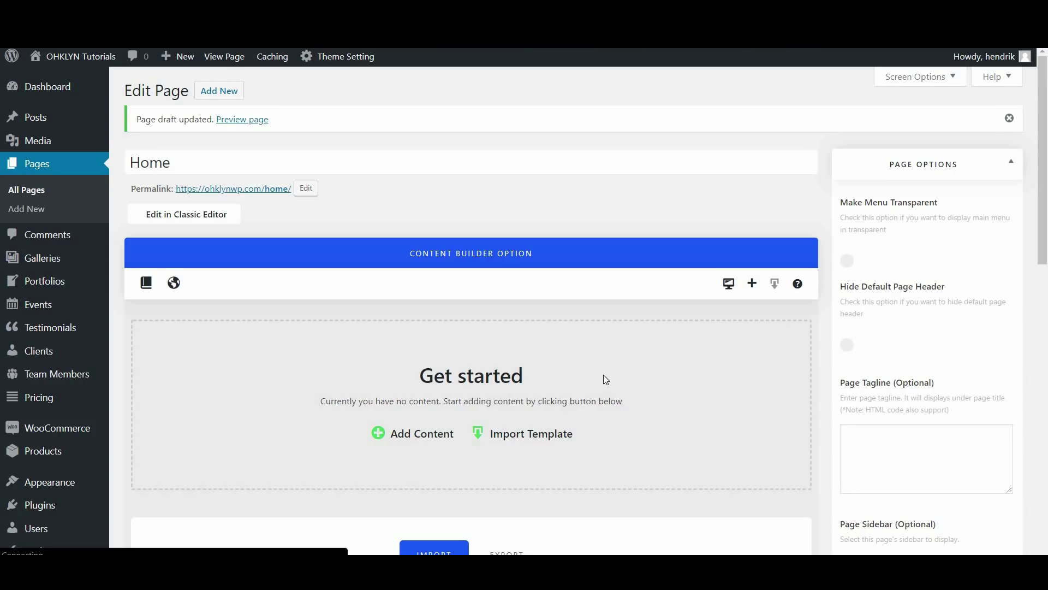
click(729, 285)
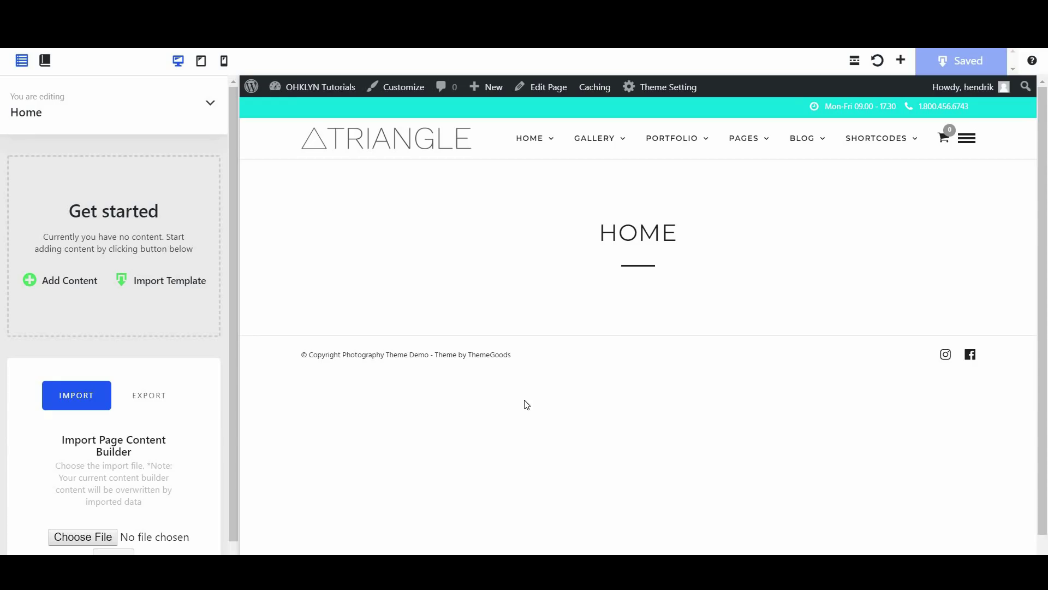
Browse the predefined templates and preview the page at tablet and mobile widths
click(21, 62)
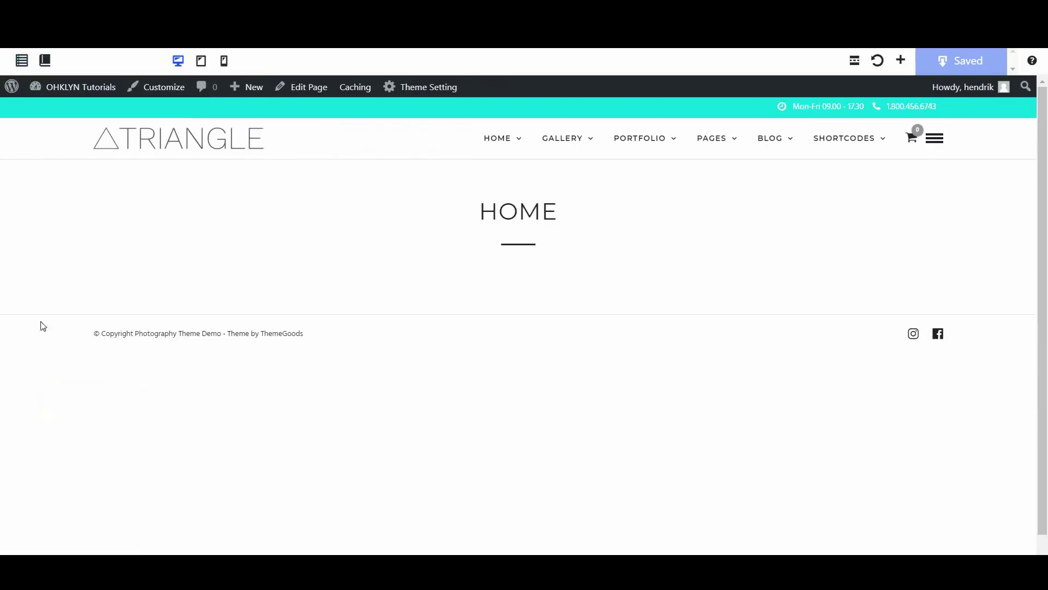
click(21, 61)
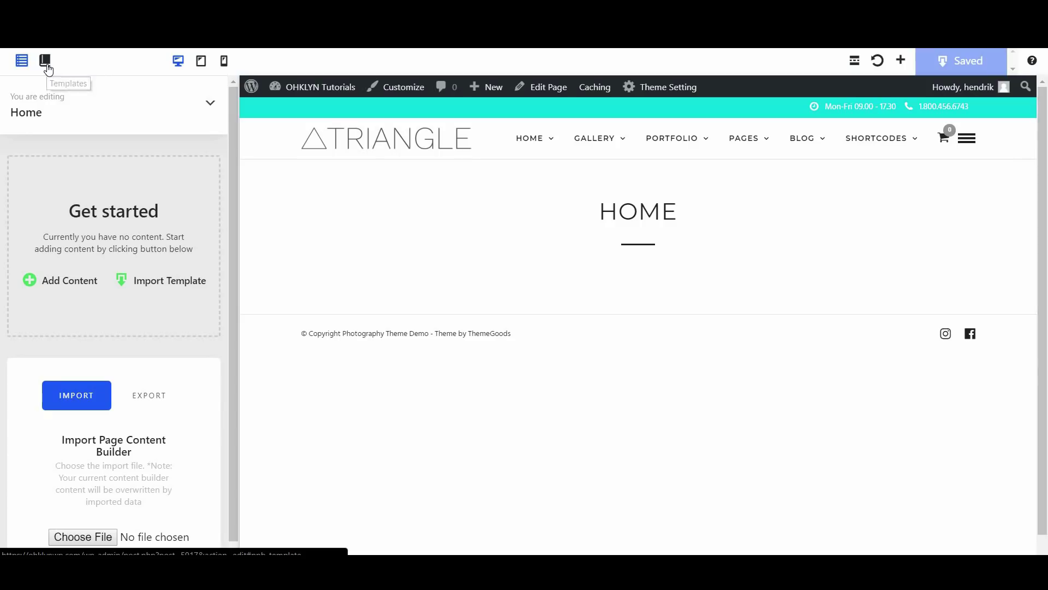
click(45, 61)
click(583, 225)
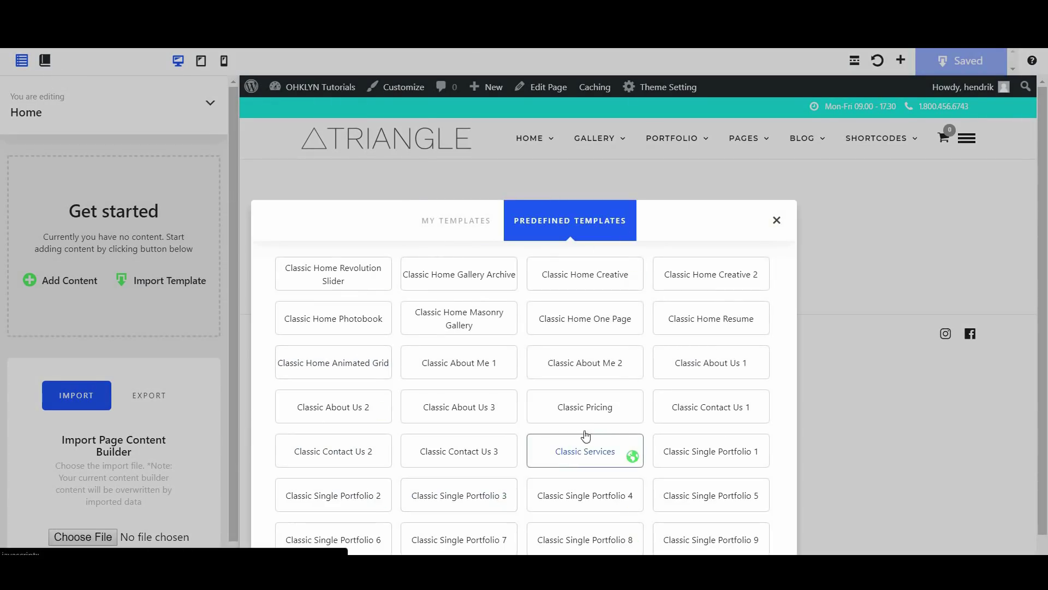
click(777, 220)
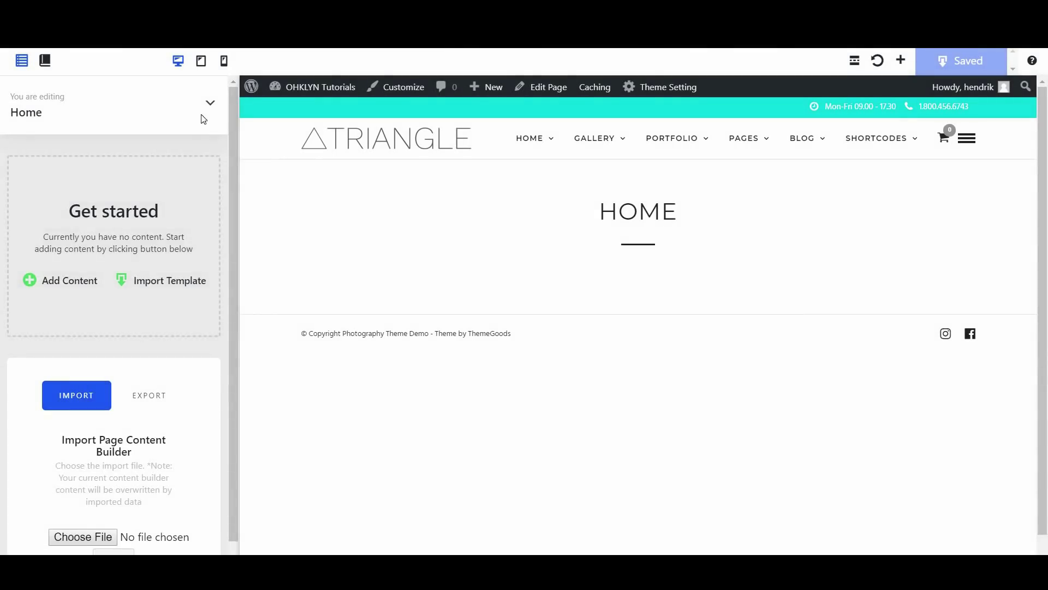
click(201, 61)
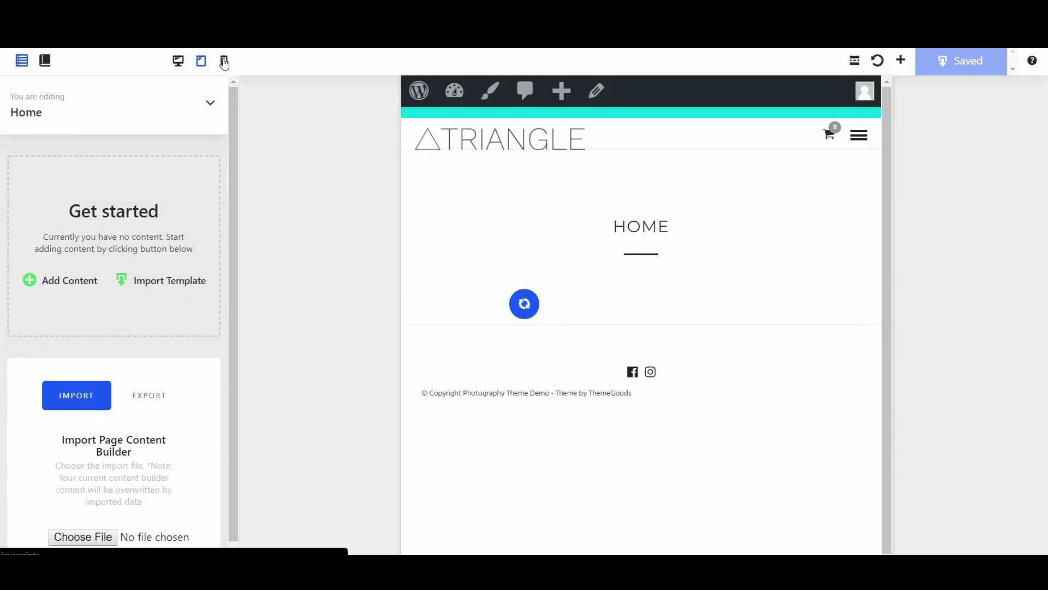
click(224, 61)
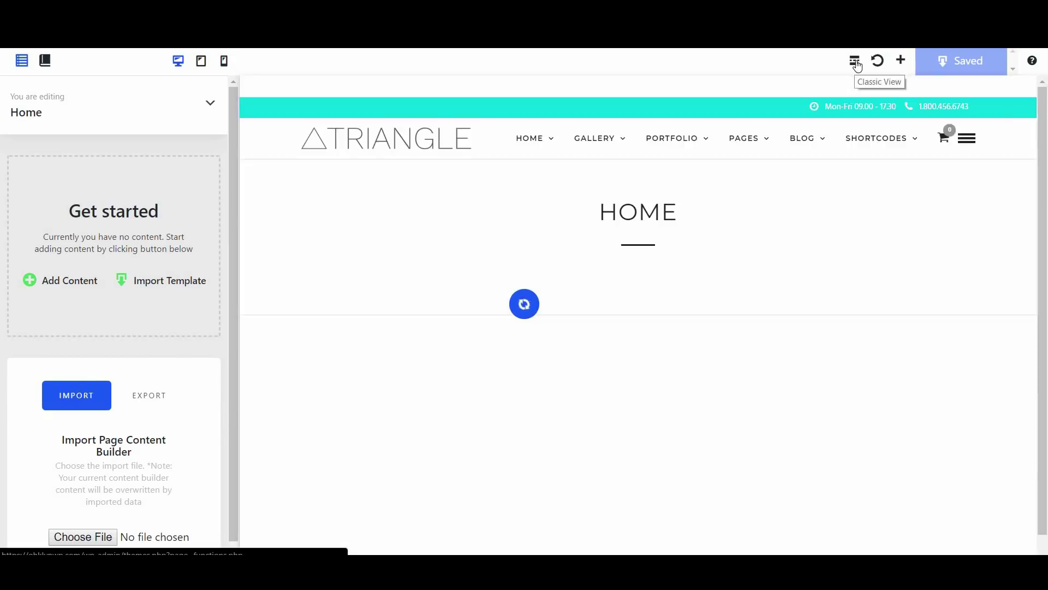
Return to the classic editor, reopen the live builder, and browse the Portfolio content blocks
click(855, 63)
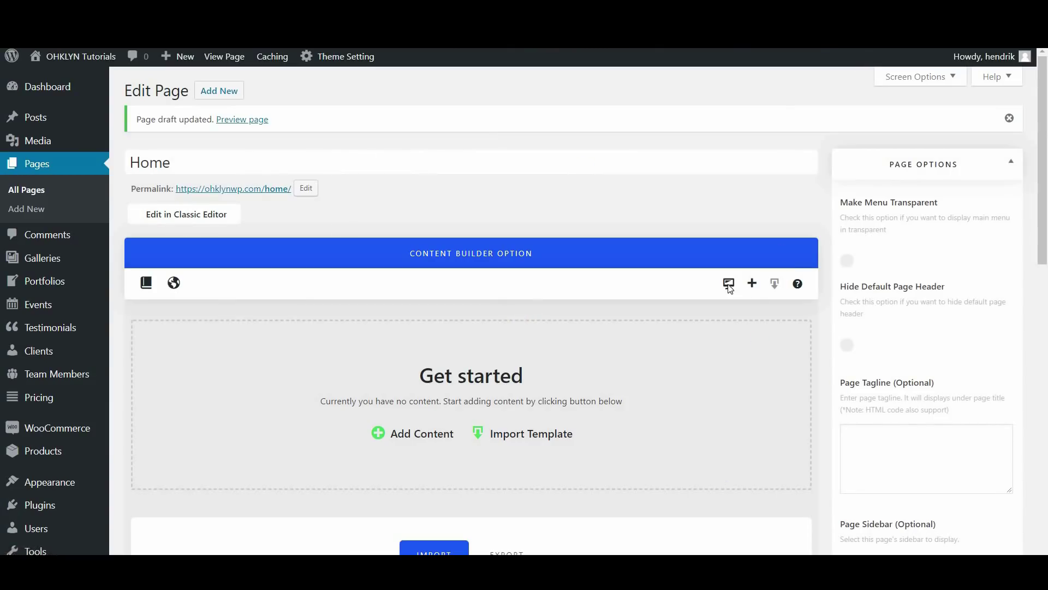
click(728, 284)
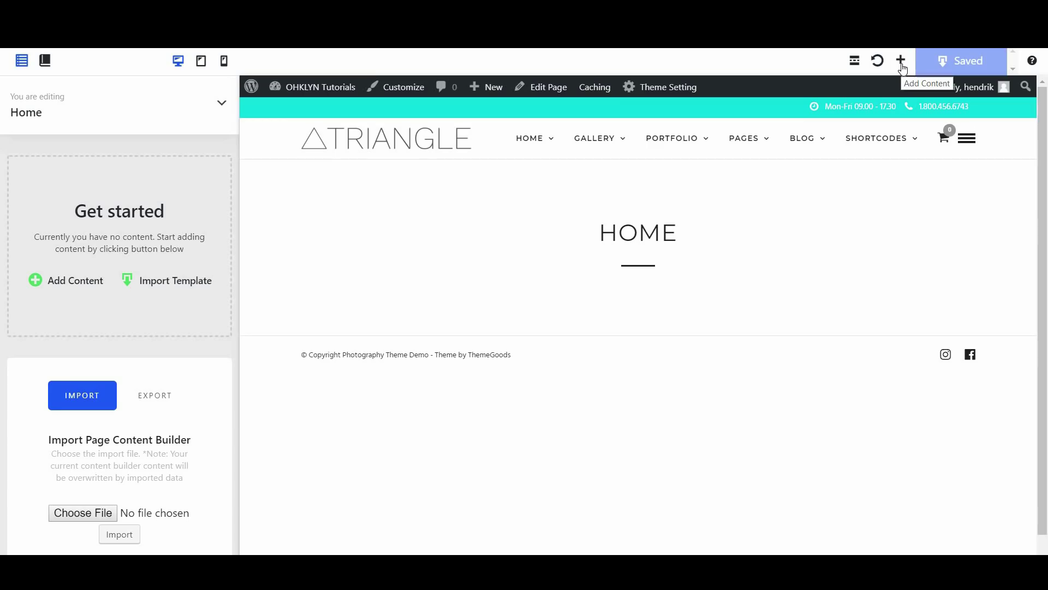
click(901, 61)
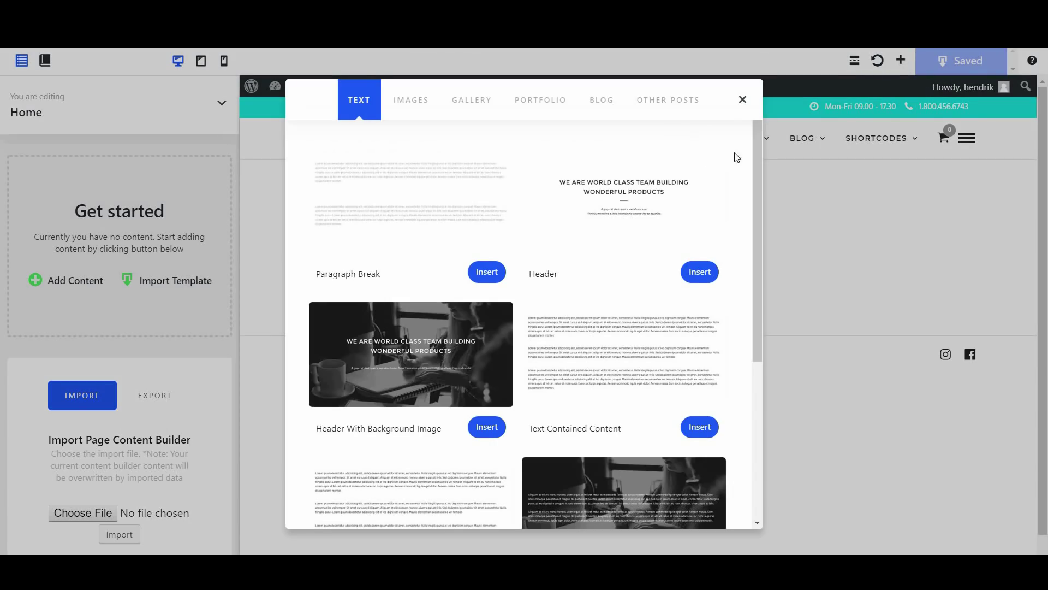
drag(758, 133, 765, 290)
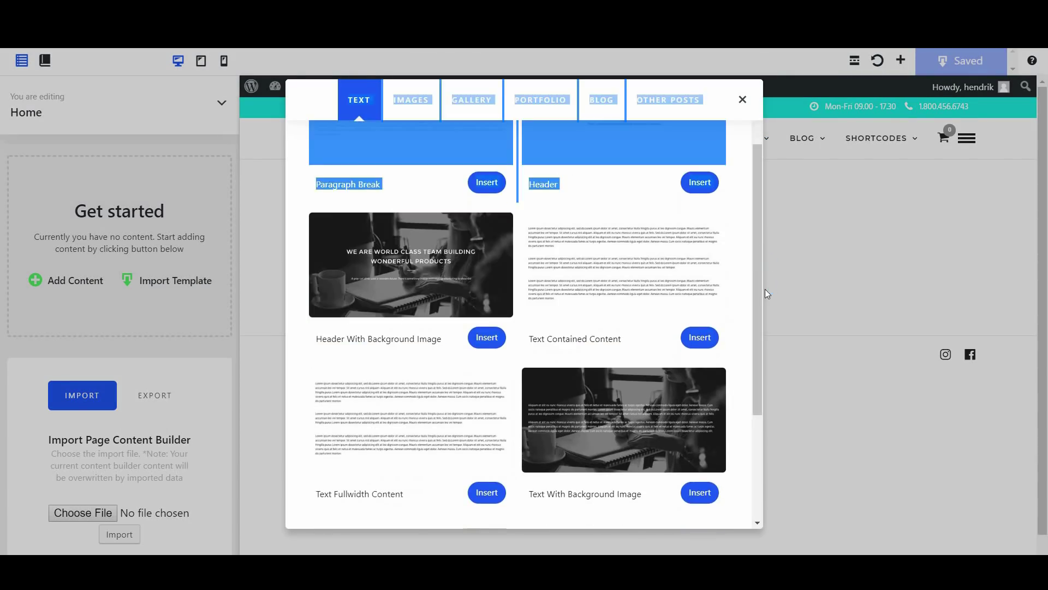
click(548, 105)
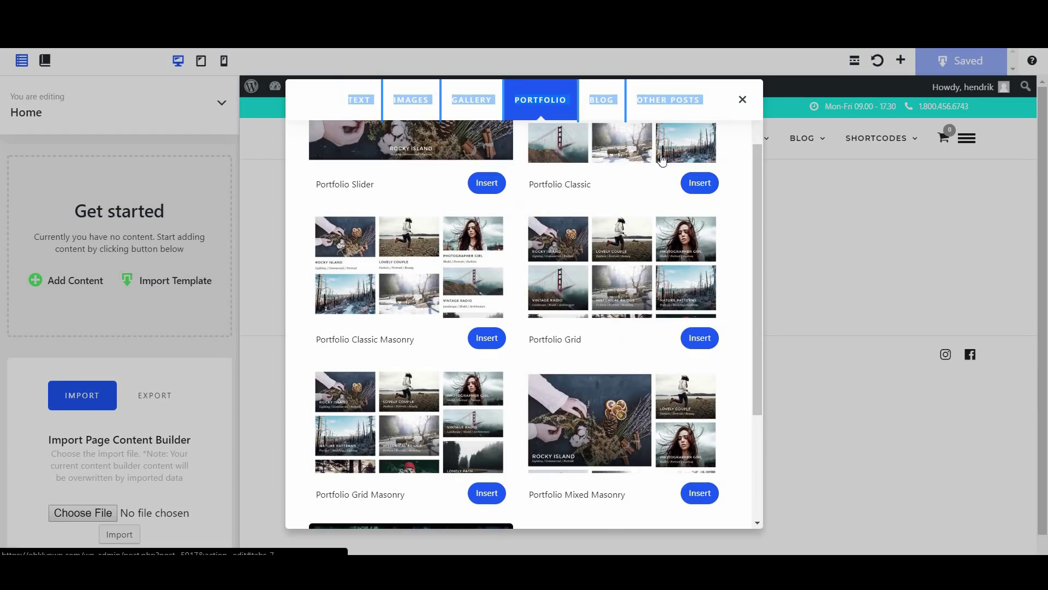
click(742, 101)
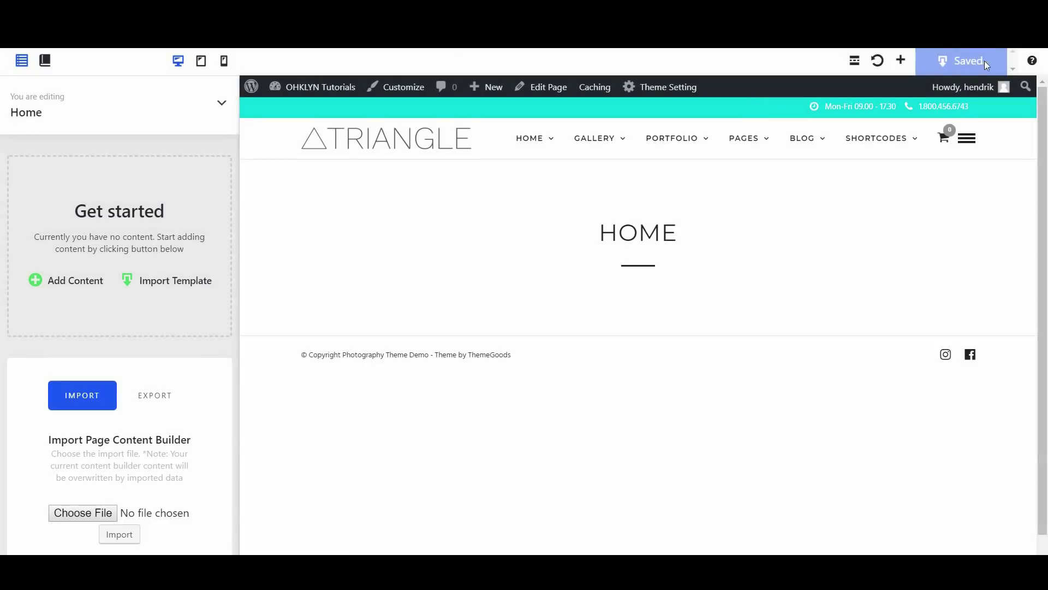
Check the builder help, toggle Make Menu Transparent on and off, and open the templates list
click(1034, 64)
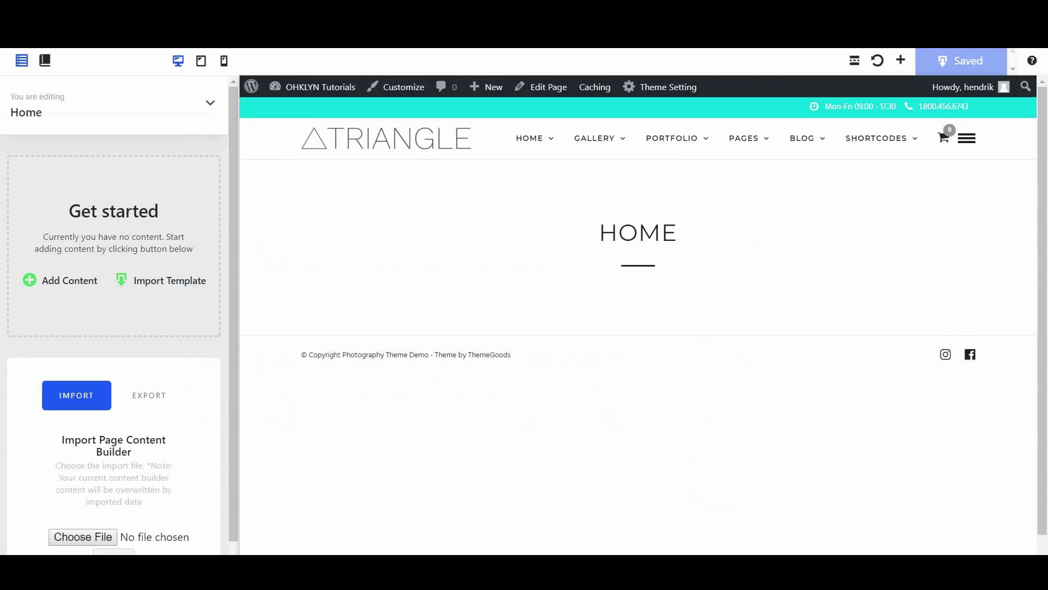
click(210, 103)
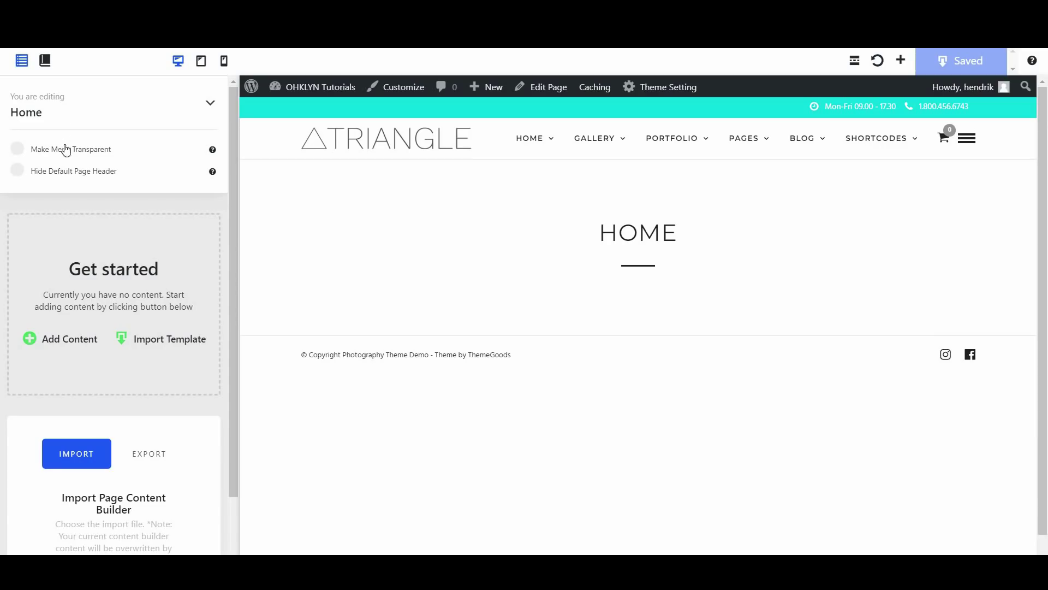
click(45, 151)
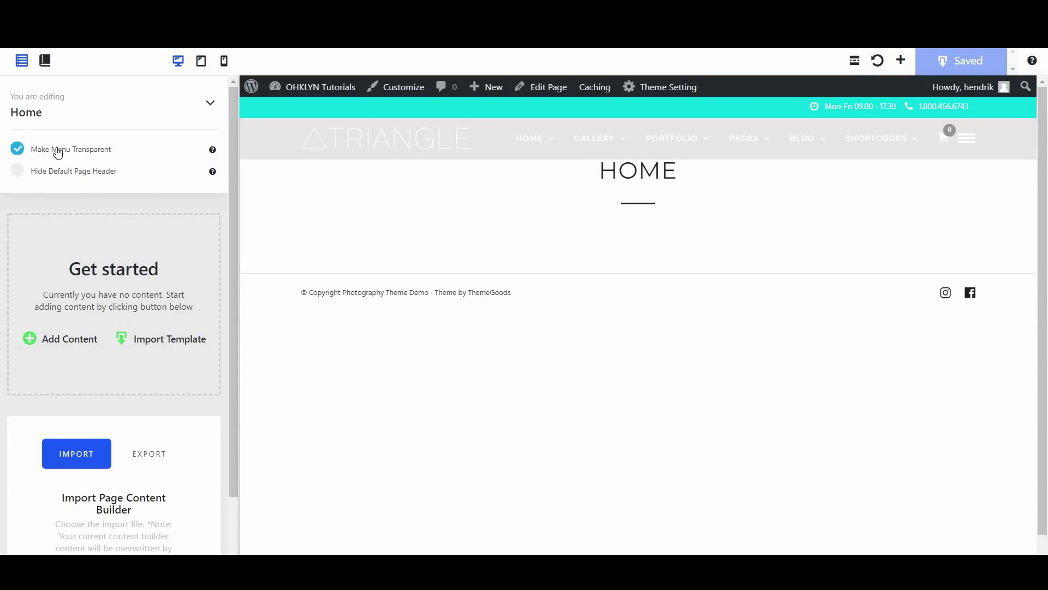
click(58, 152)
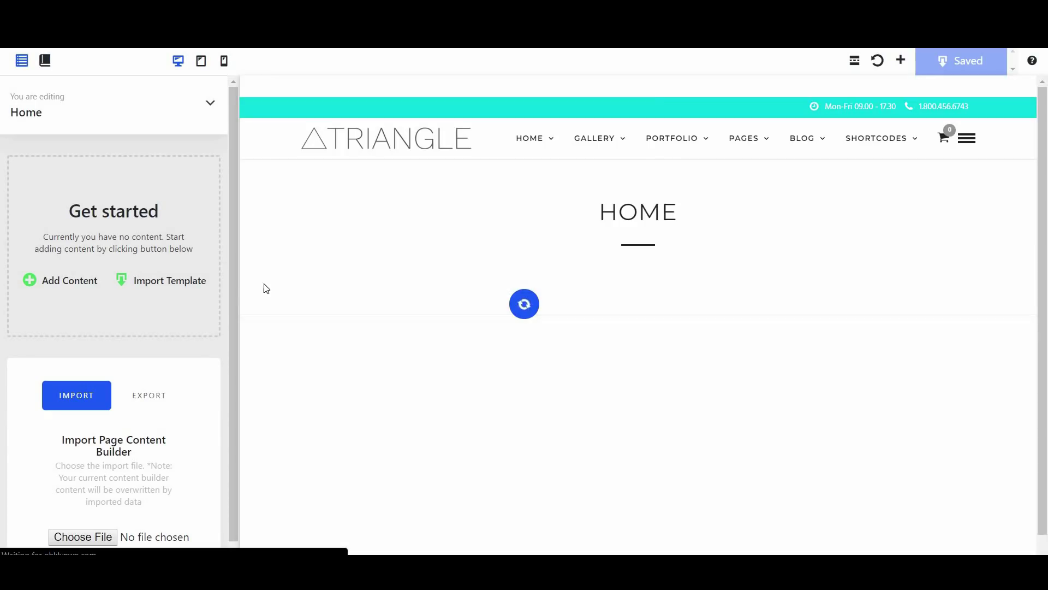
click(186, 282)
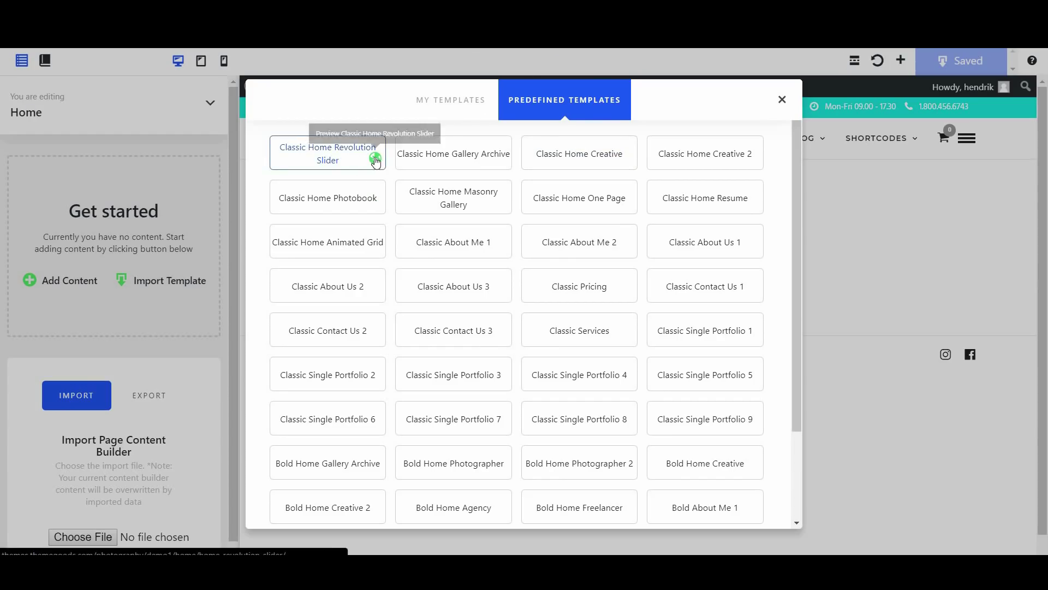
Preview and import the Classic Home Revolution Slider template, confirming the page overwrite
click(375, 158)
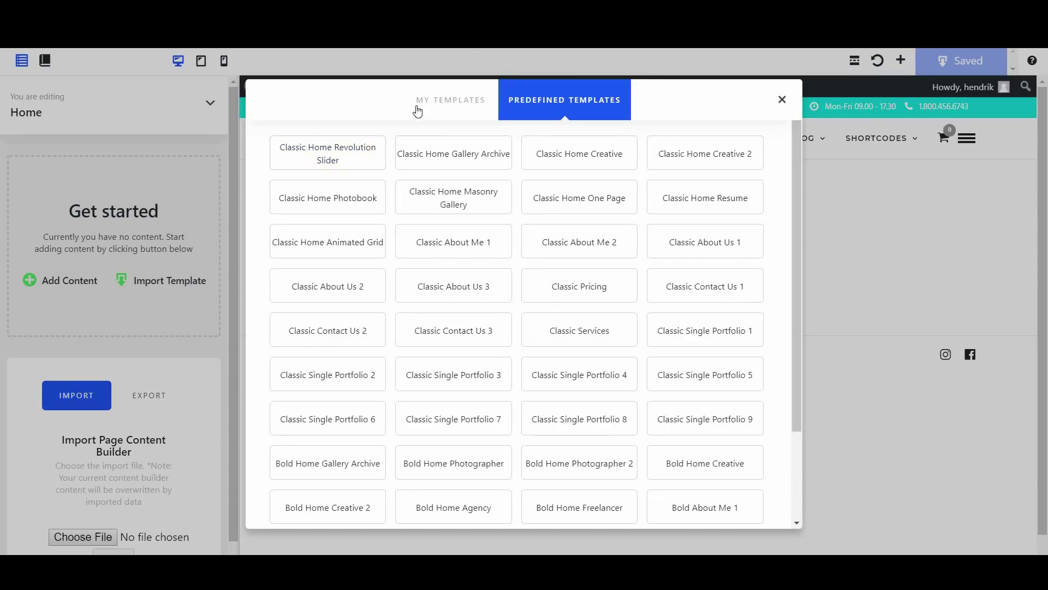
click(346, 159)
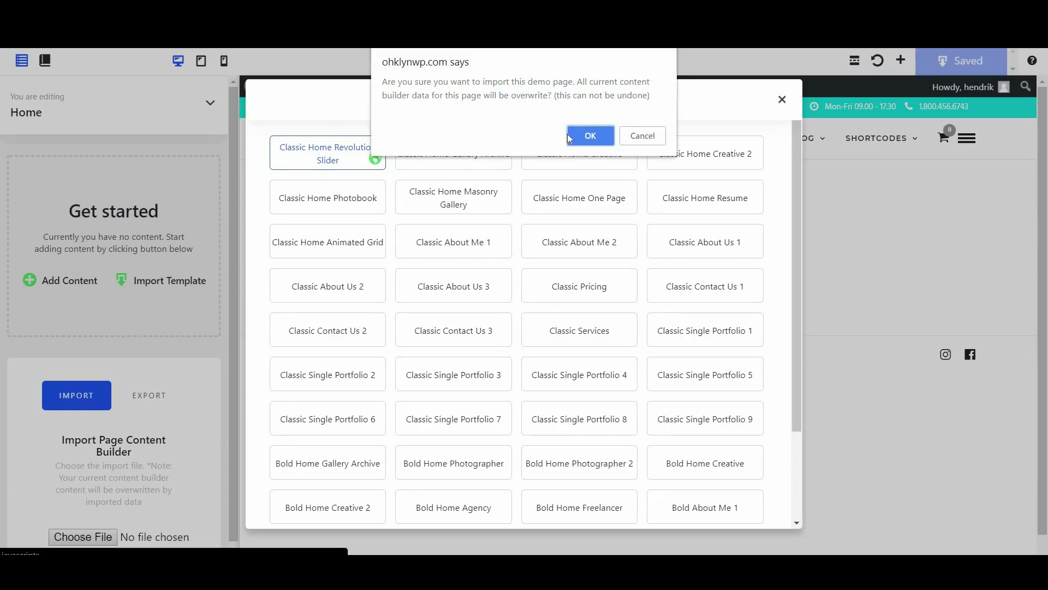
click(589, 136)
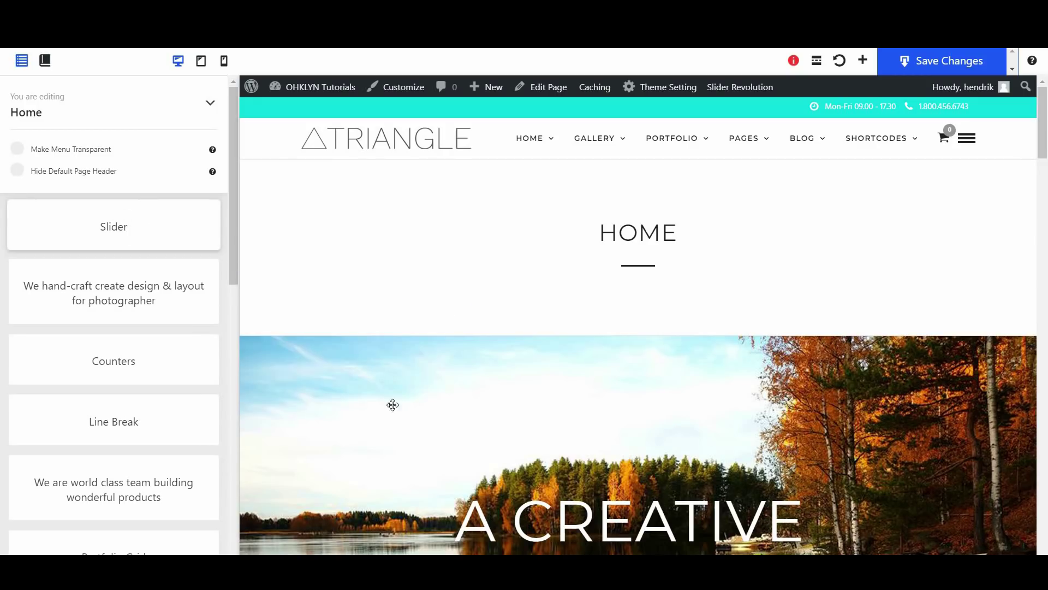
Scroll through the imported sections and hide the default HOME page title header
scroll(414, 426, down, 4)
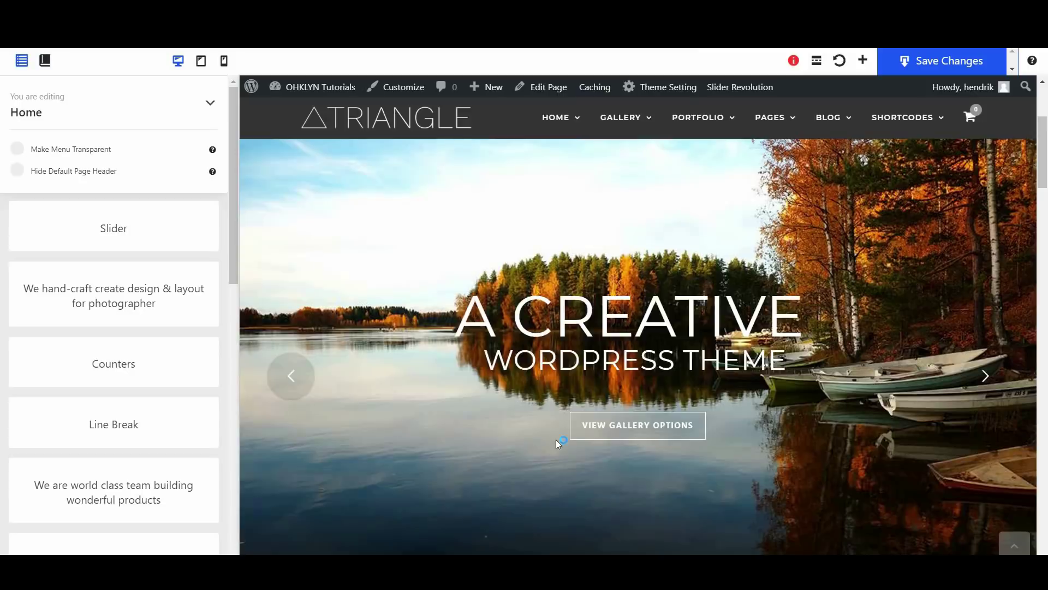
scroll(555, 440, down, 5)
scroll(584, 435, down, 3)
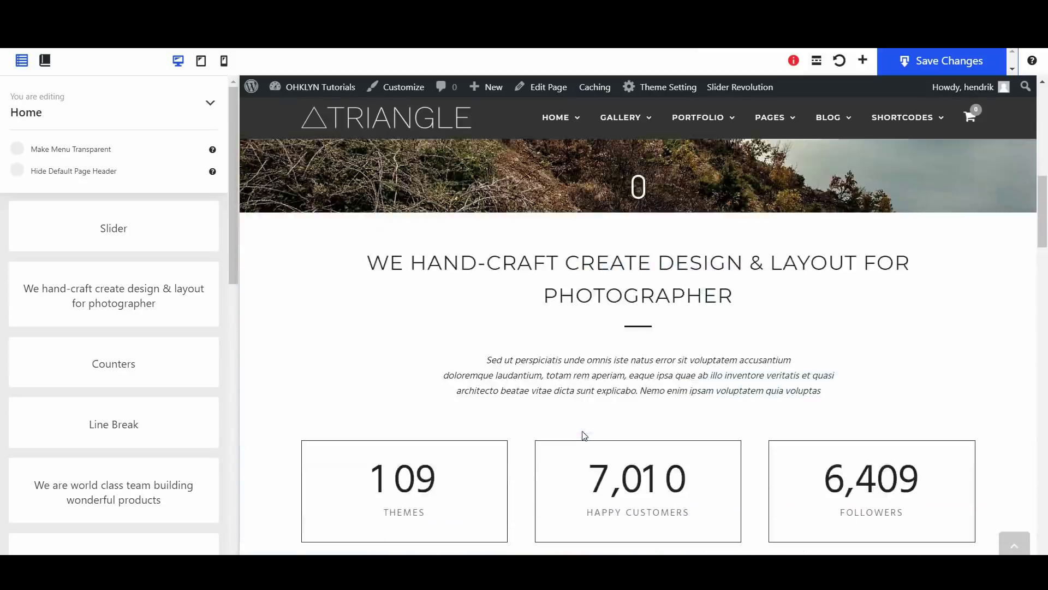
drag(169, 288, 332, 322)
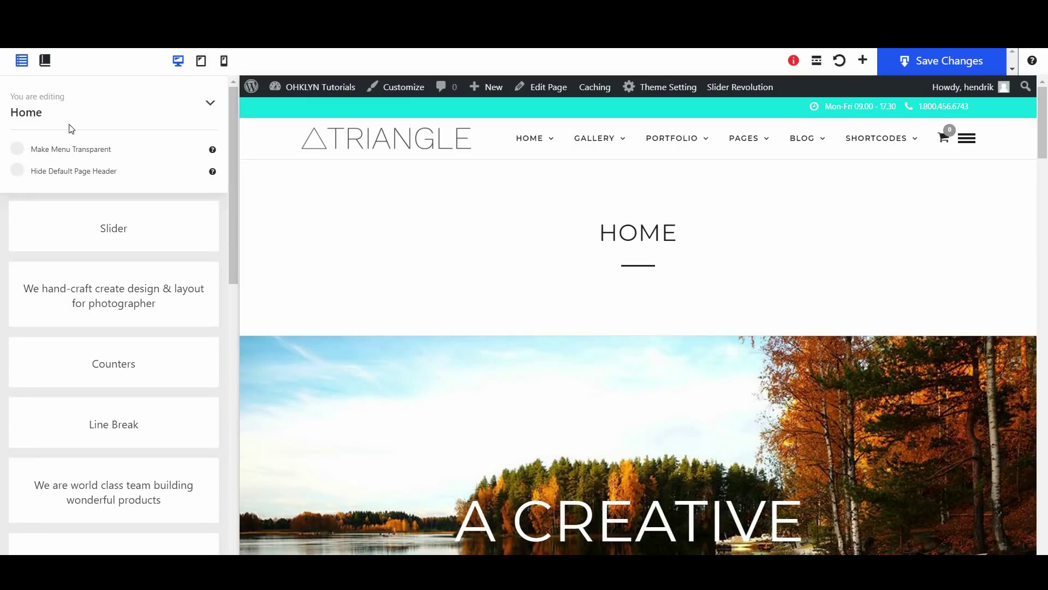
click(86, 174)
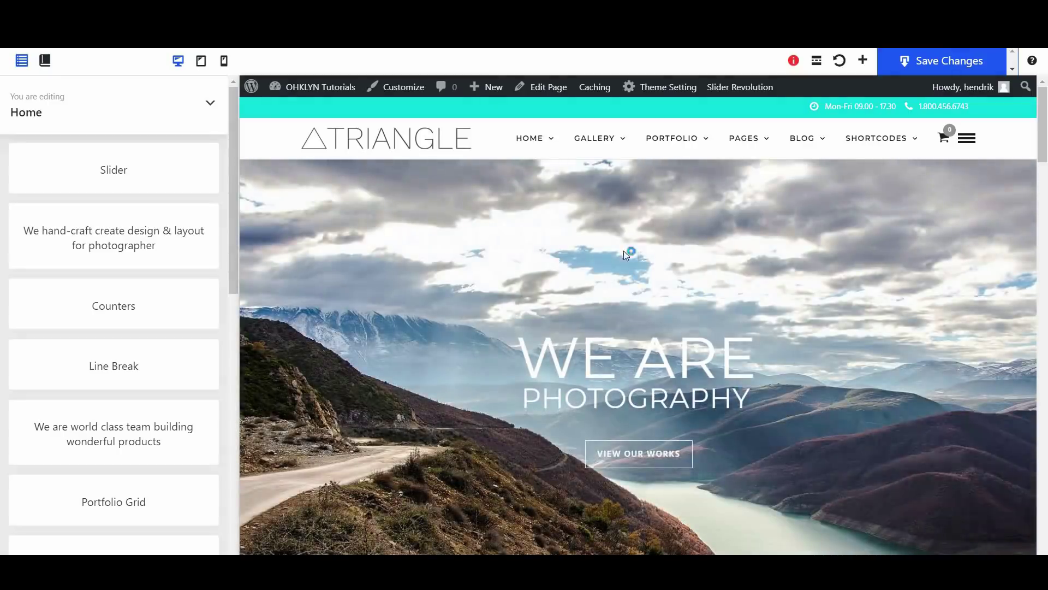
Try the slider section's add, settings and duplicate controls, then delete the duplicated slider
scroll(785, 379, down, 1)
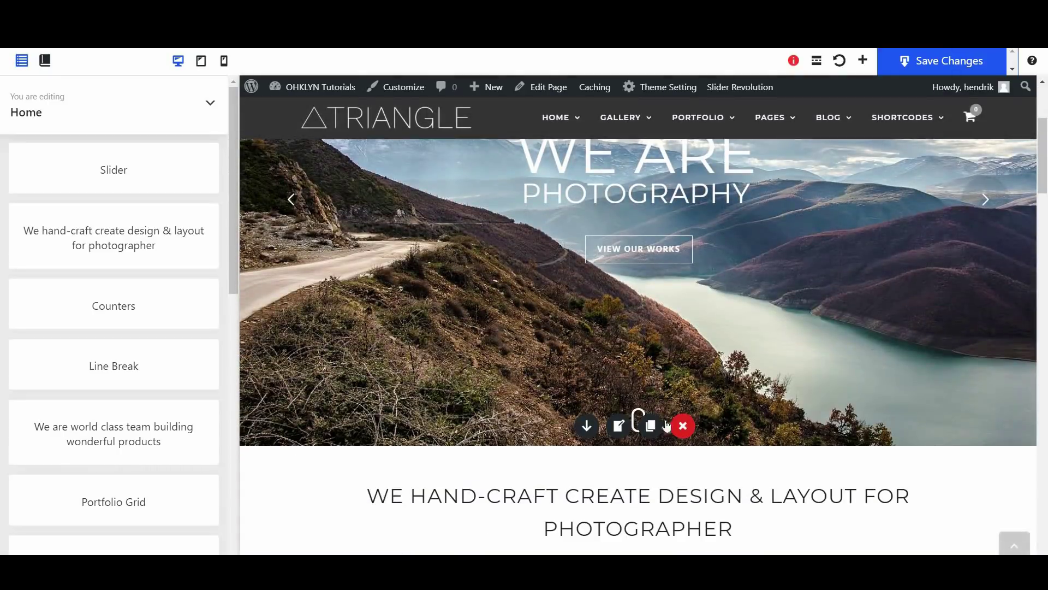
mouse_move(585, 424)
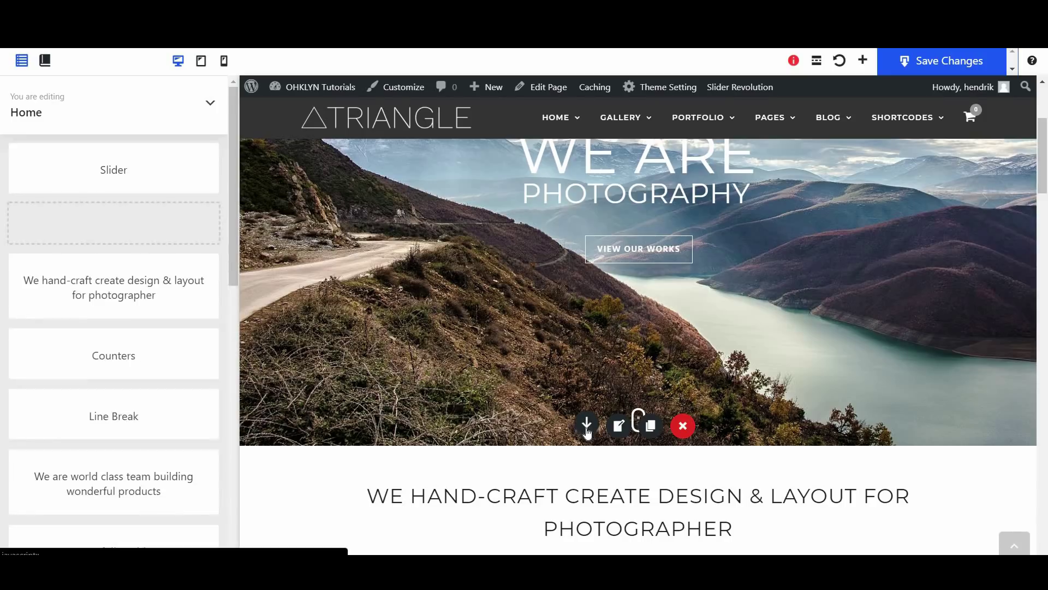
click(586, 426)
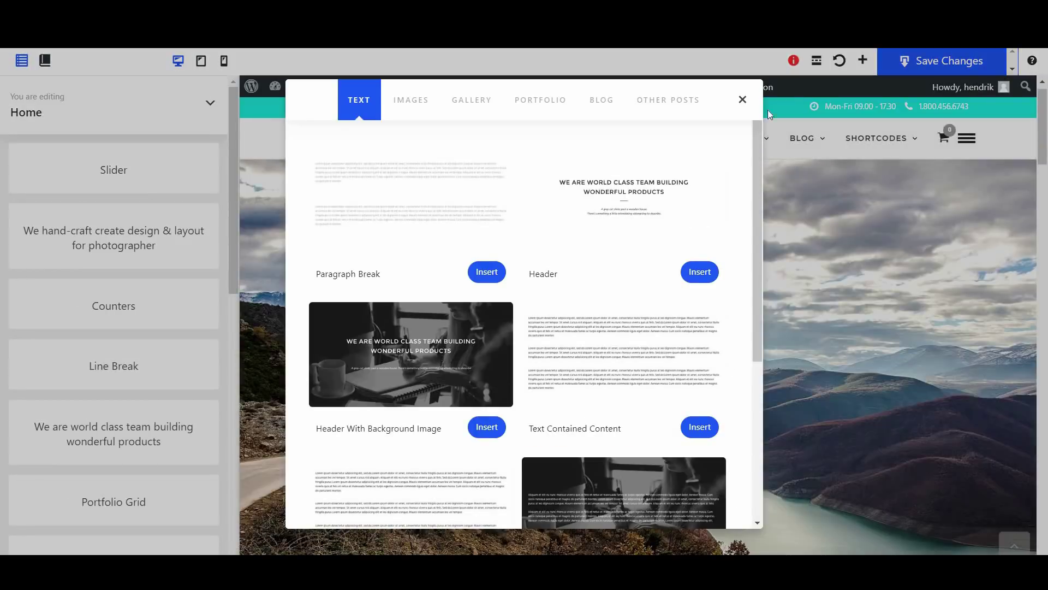
click(741, 100)
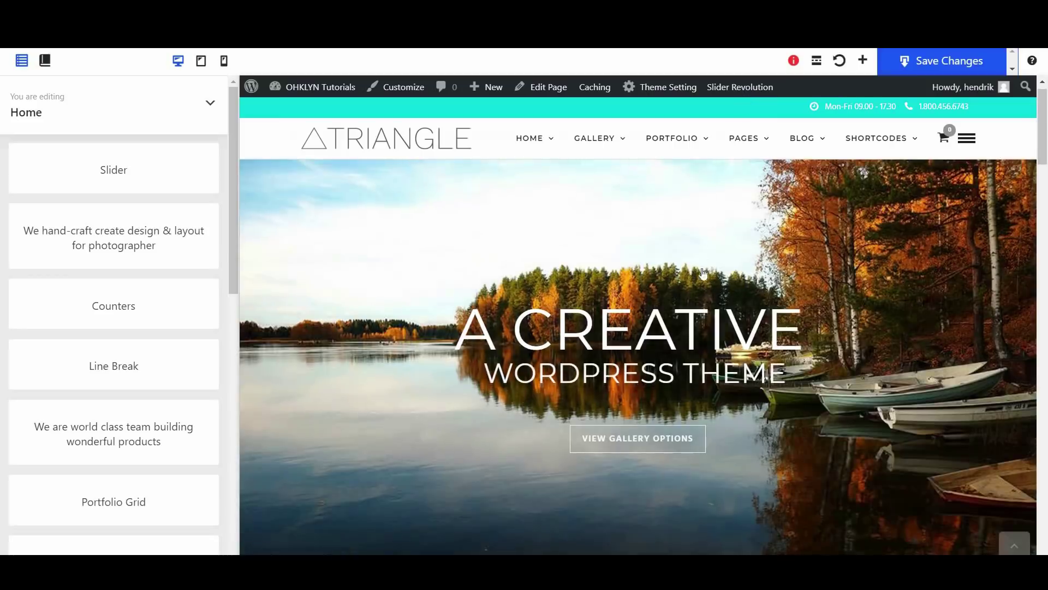
mouse_move(737, 139)
scroll(745, 412, down, 1)
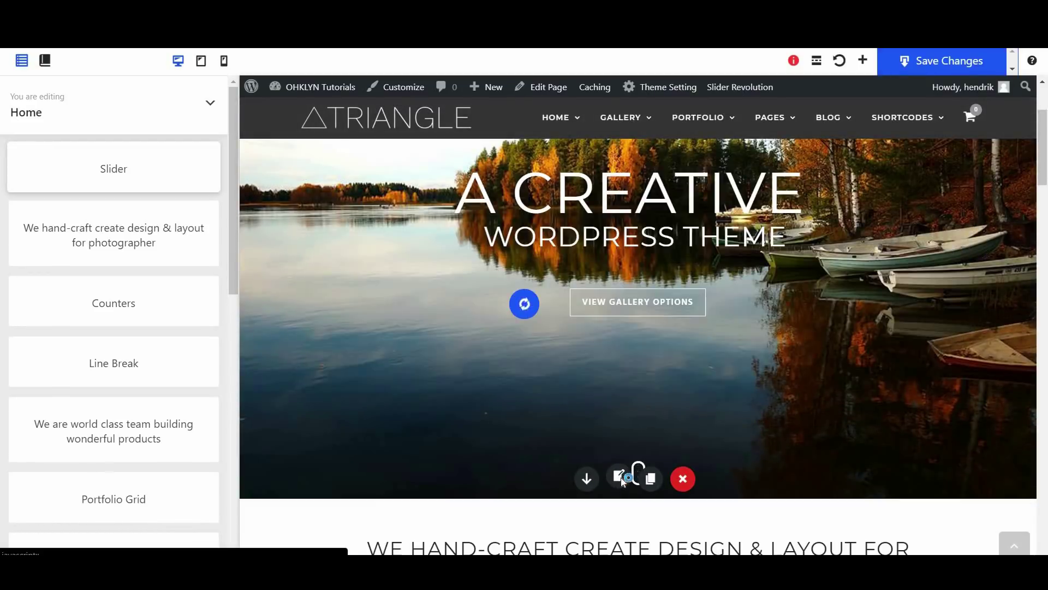
click(620, 477)
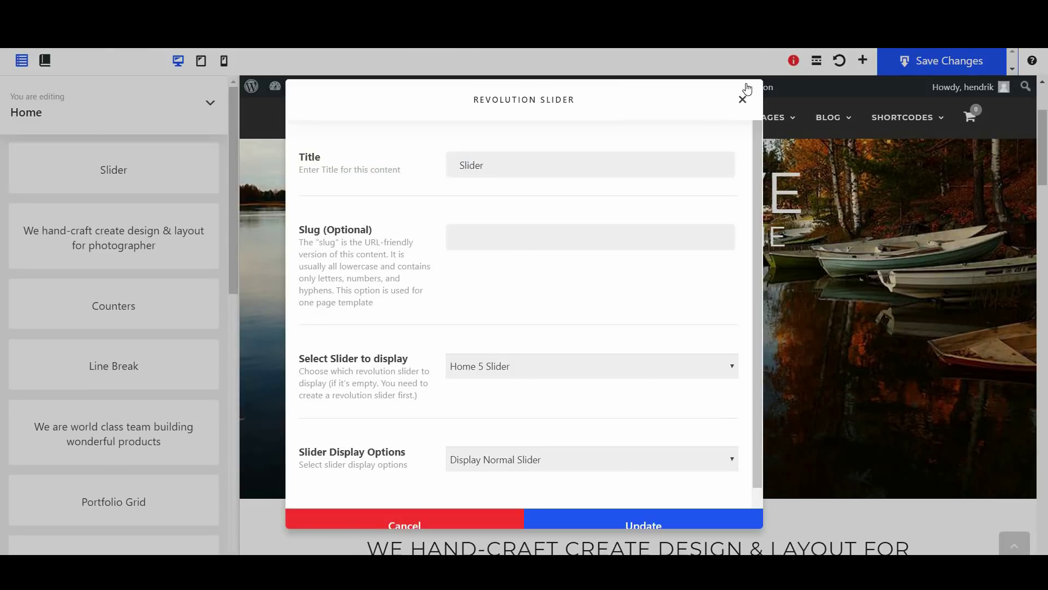
click(742, 101)
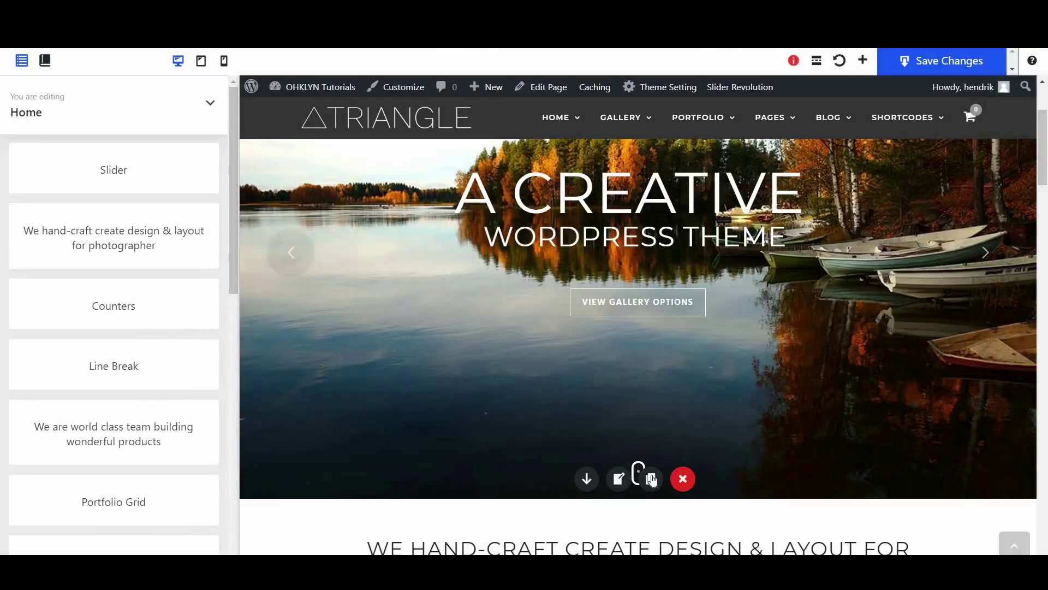
click(651, 480)
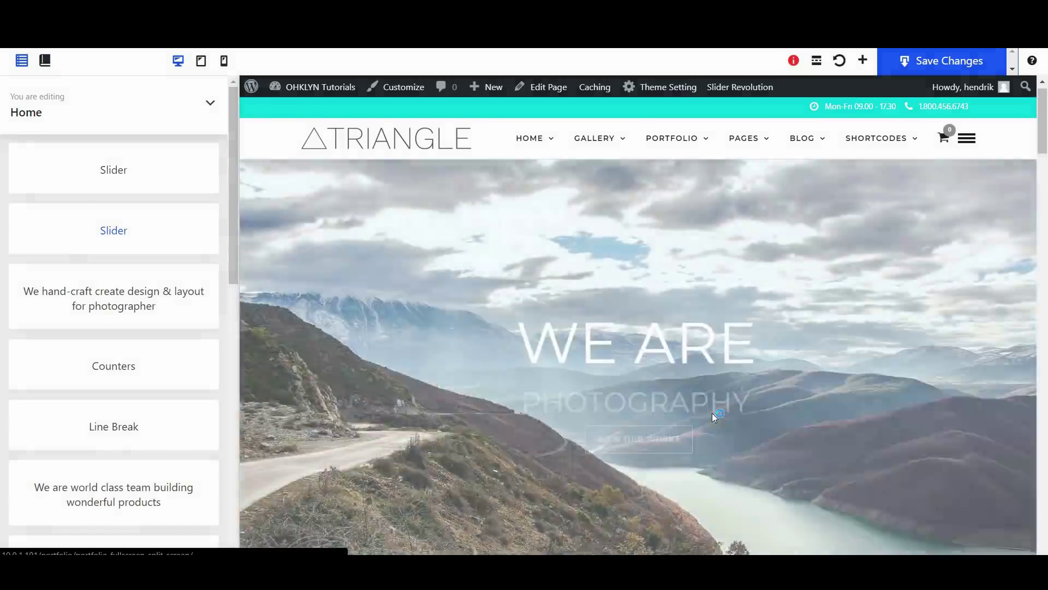
scroll(749, 355, down, 4)
key(Delete)
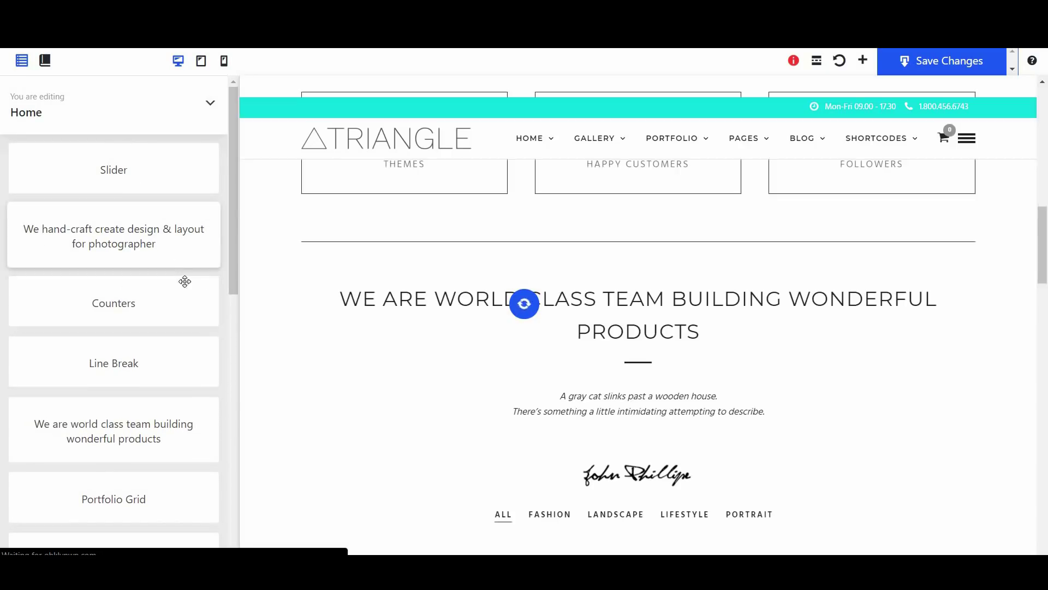
Move Counters above and back below We hand-craft, then open the Slider's Revolution Slider settings
drag(127, 304, 133, 225)
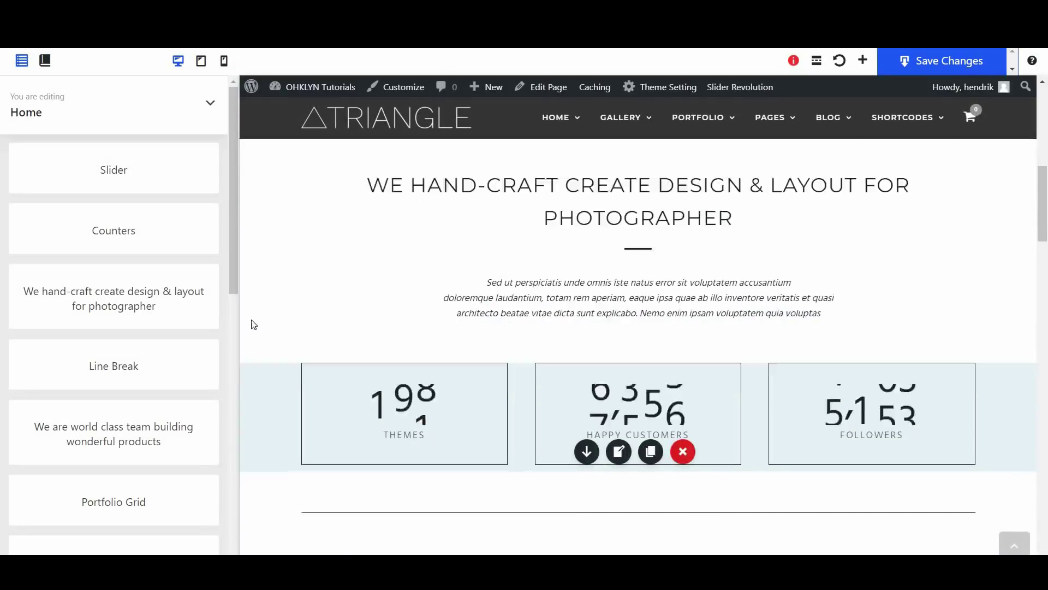
drag(105, 249, 115, 306)
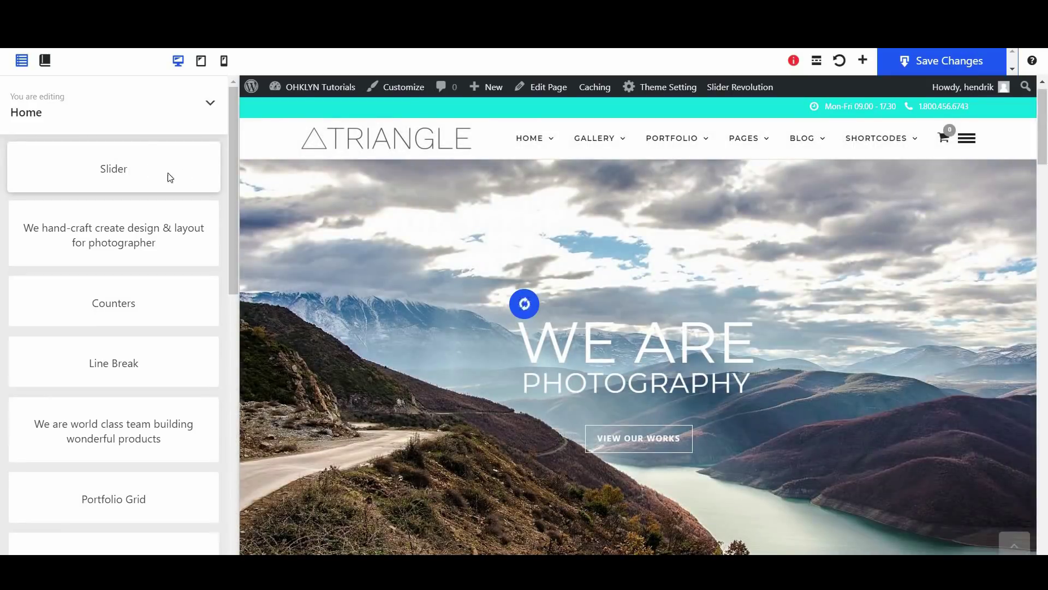
click(169, 176)
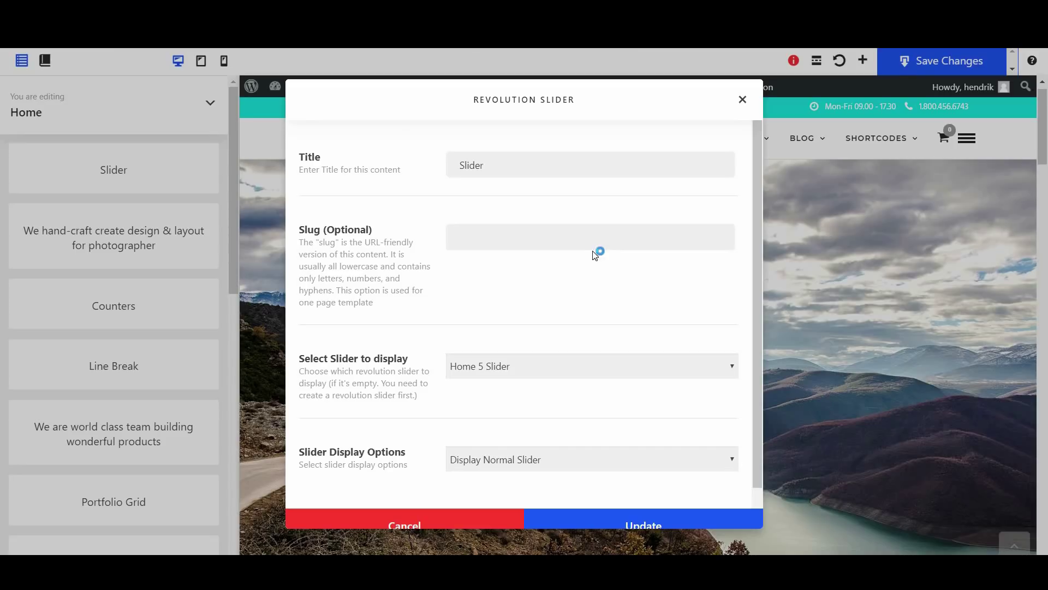
Try Home 11 Slider in the Revolution Slider settings, then revert to Home 5 Slider and update
scroll(568, 267, down, 1)
click(522, 334)
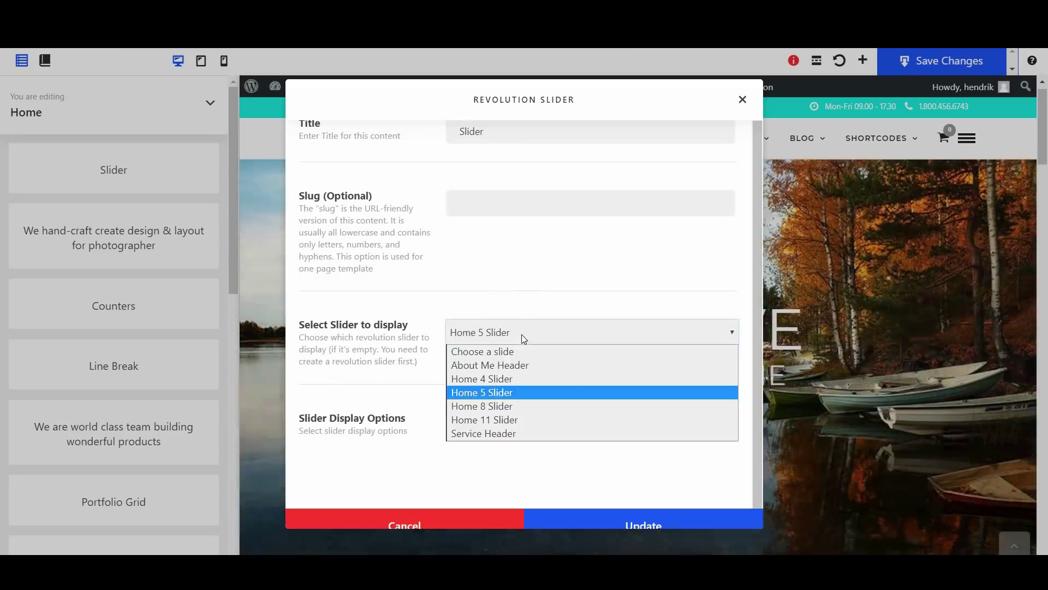
click(504, 420)
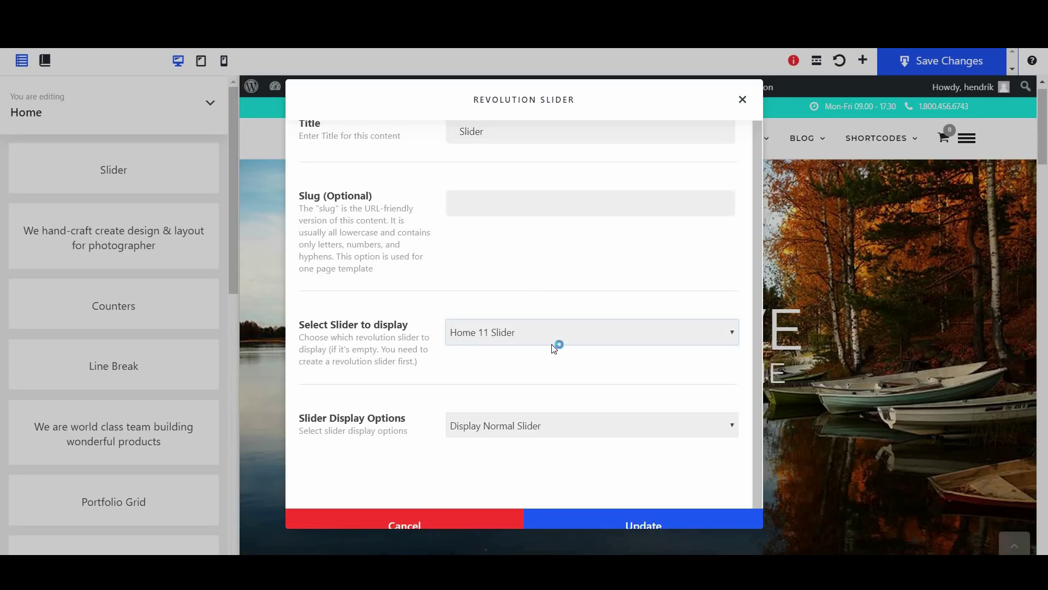
click(525, 332)
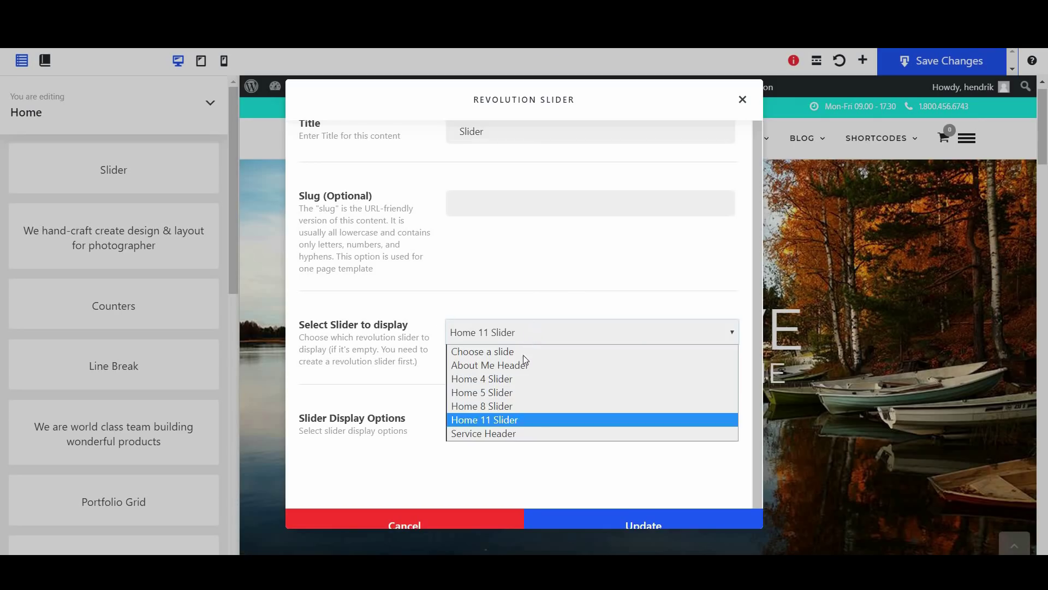
click(520, 392)
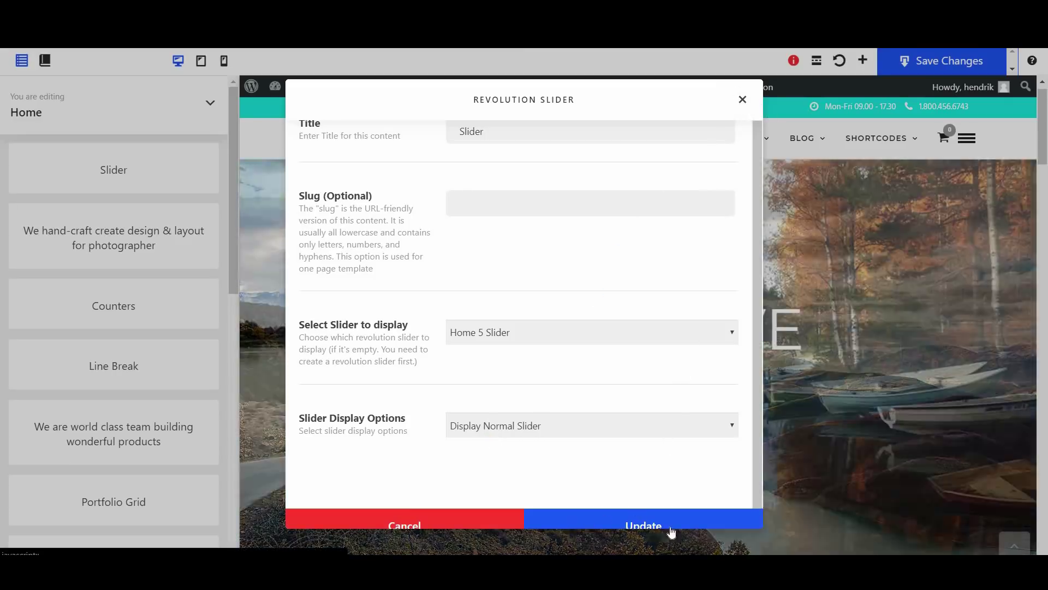
click(654, 525)
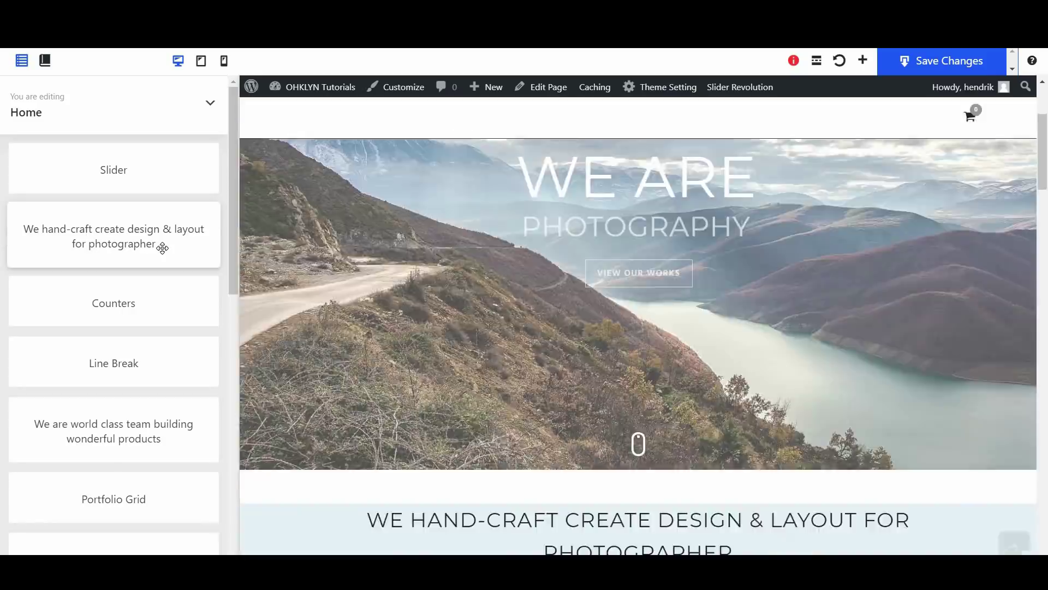
Retitle the 'We hand-craft' header to 'I take beautiful photos to capture your memories', widen its content, and update
click(163, 247)
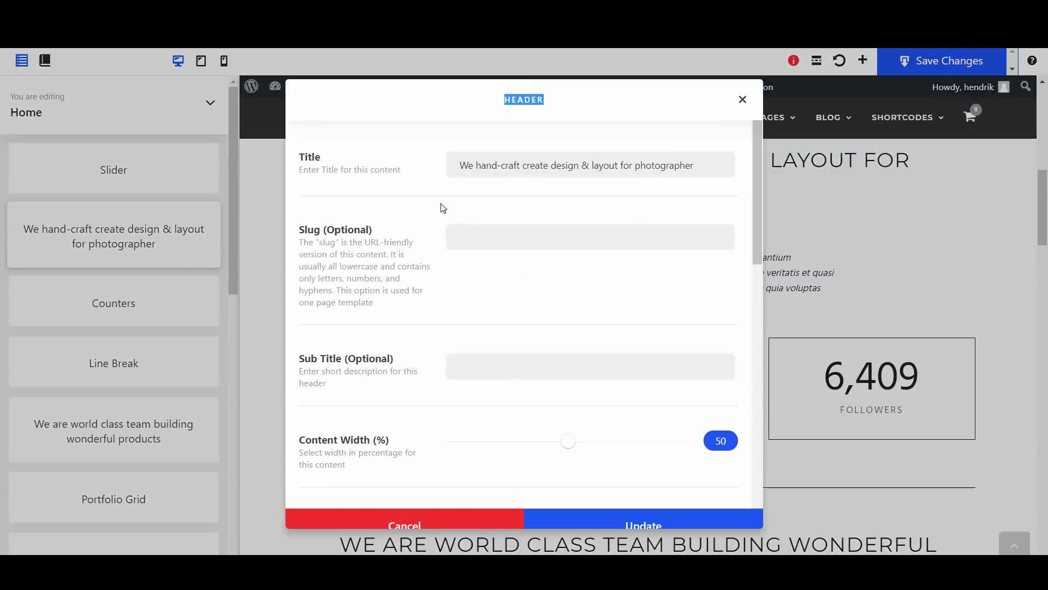
key(End)
key(shift+Home)
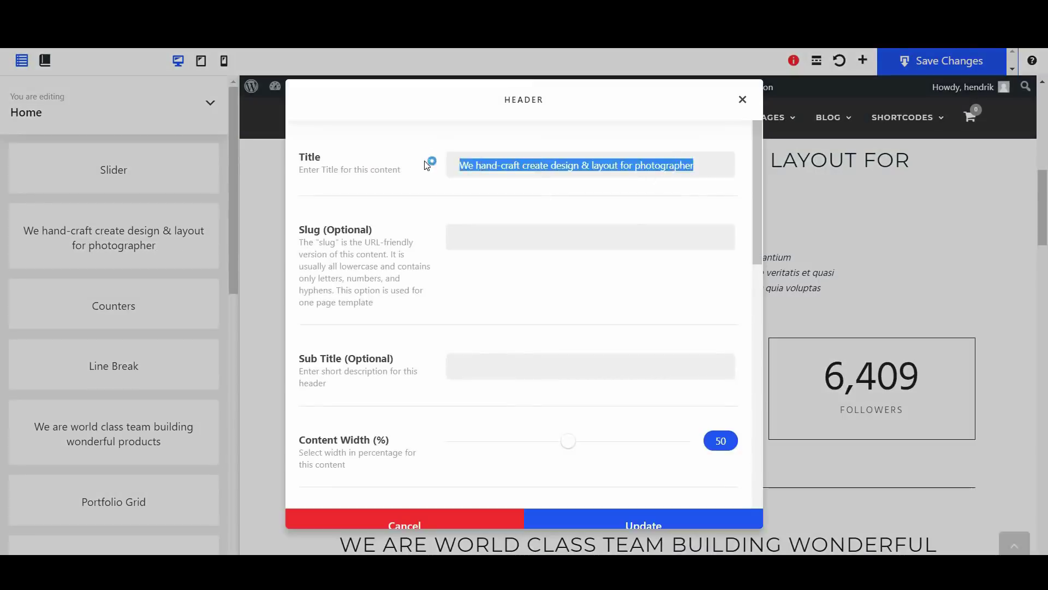
text(I take beautiful photos to capture your memories)
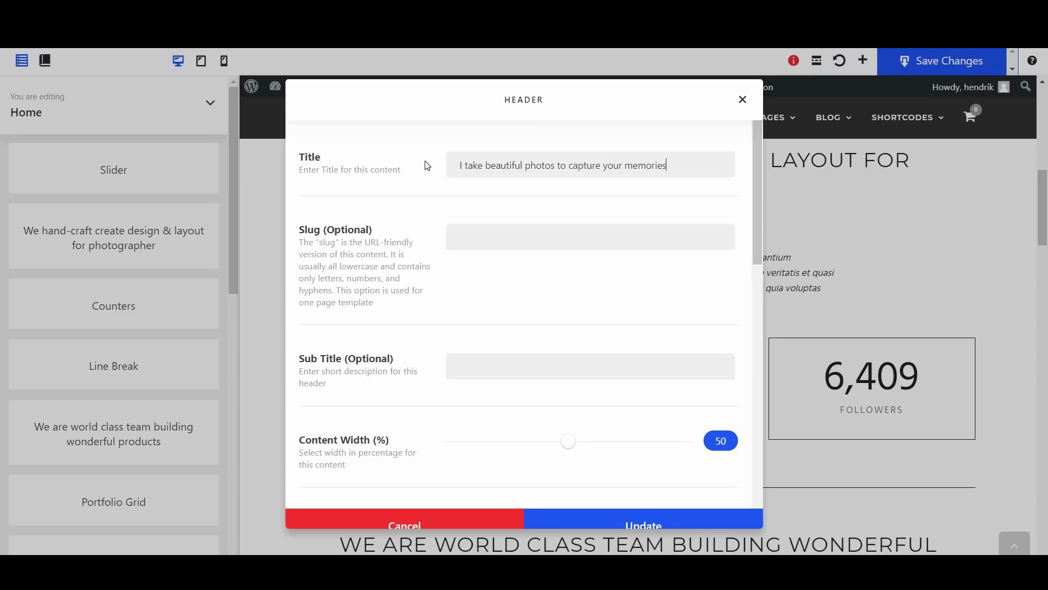
drag(571, 439, 588, 447)
scroll(593, 362, down, 1)
scroll(594, 362, down, 1)
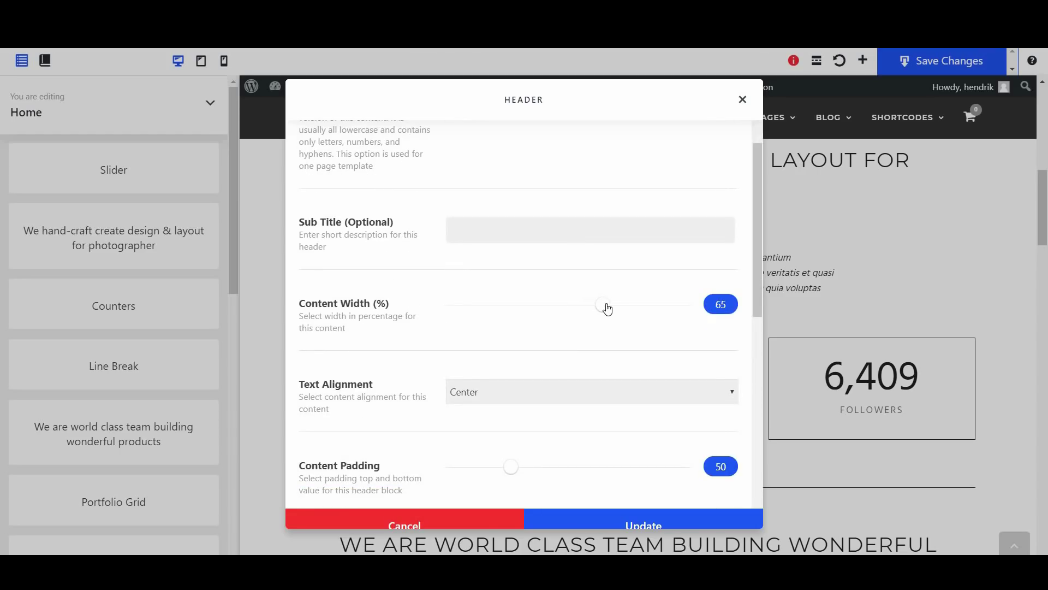
scroll(581, 251, down, 3)
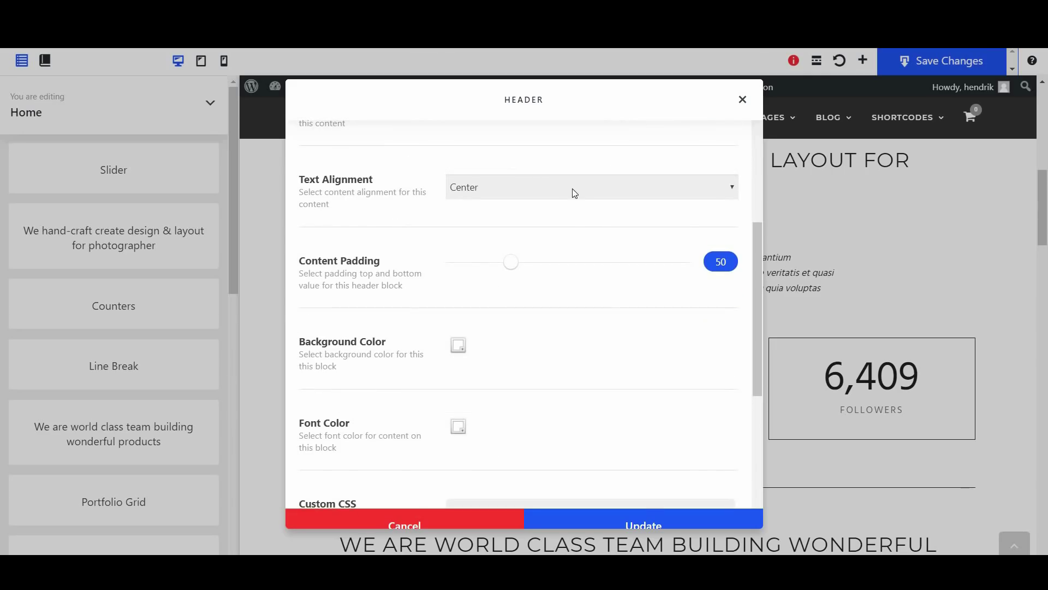
scroll(512, 339, down, 2)
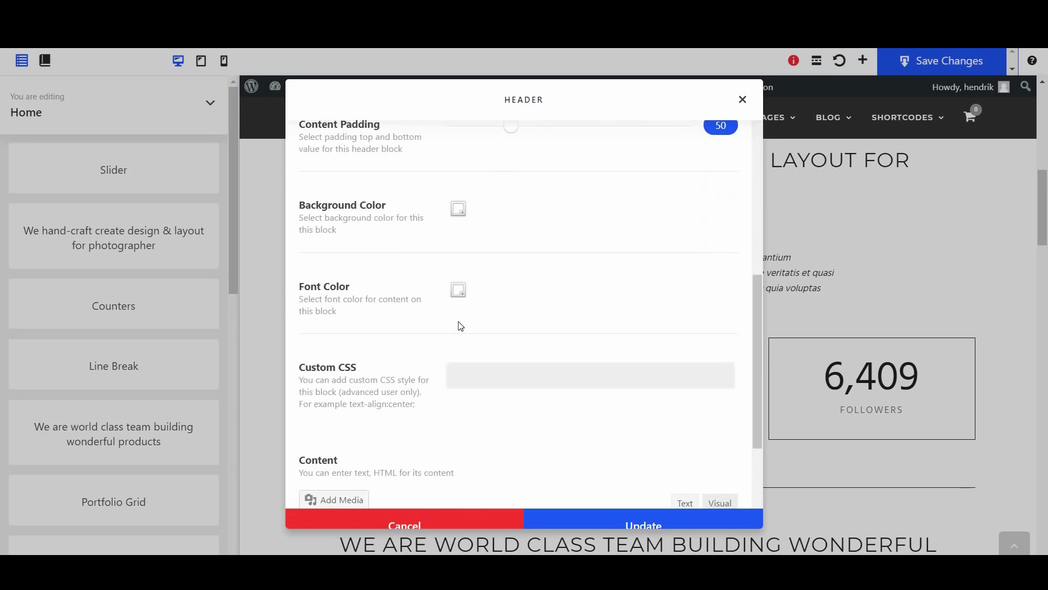
scroll(519, 310, down, 3)
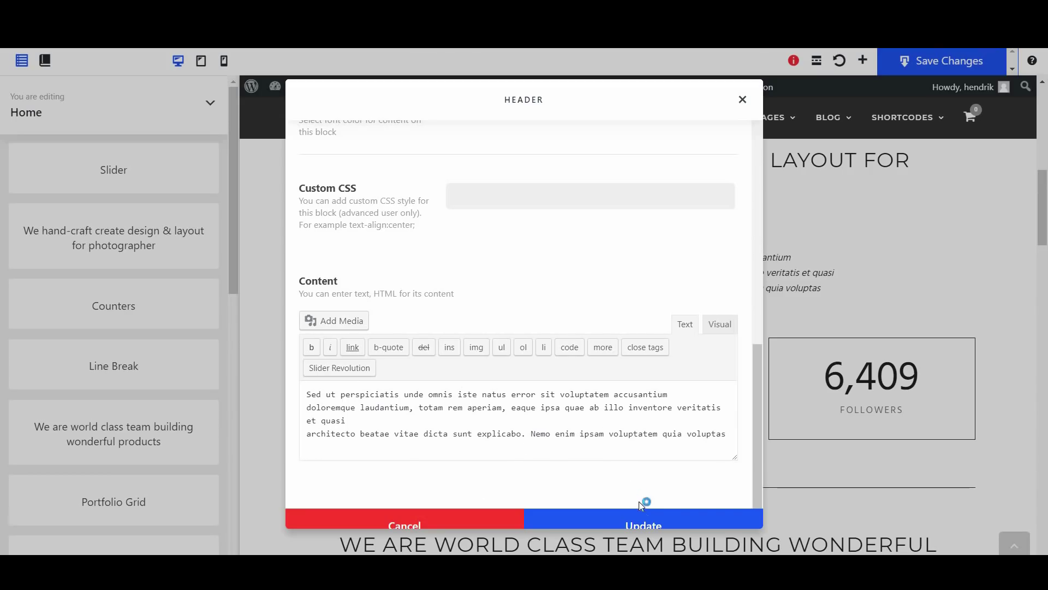
click(643, 523)
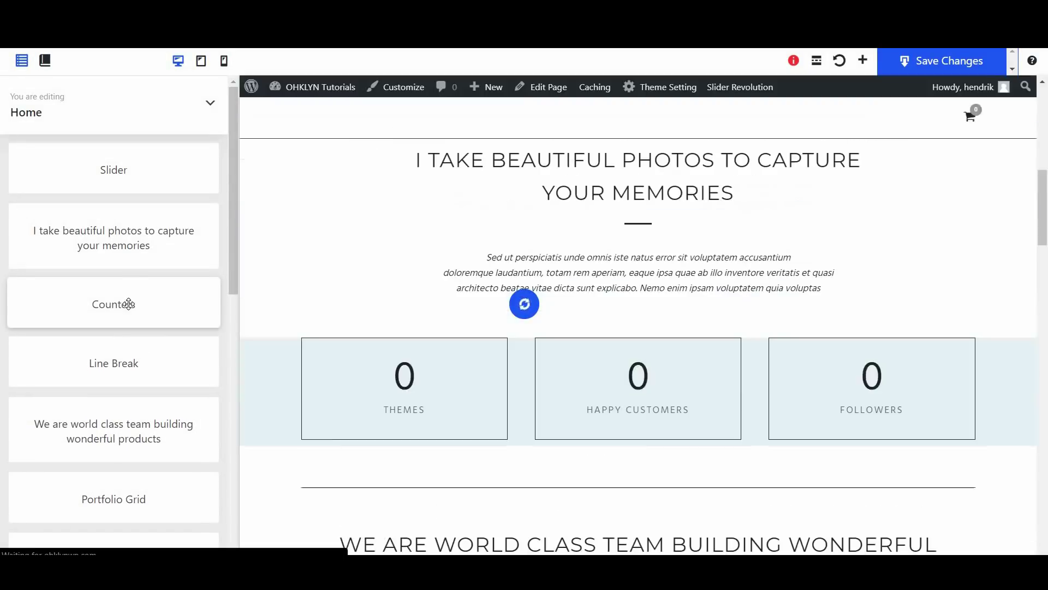
In the Counters block, relabel the first counter Photos with an end value of 175
click(128, 304)
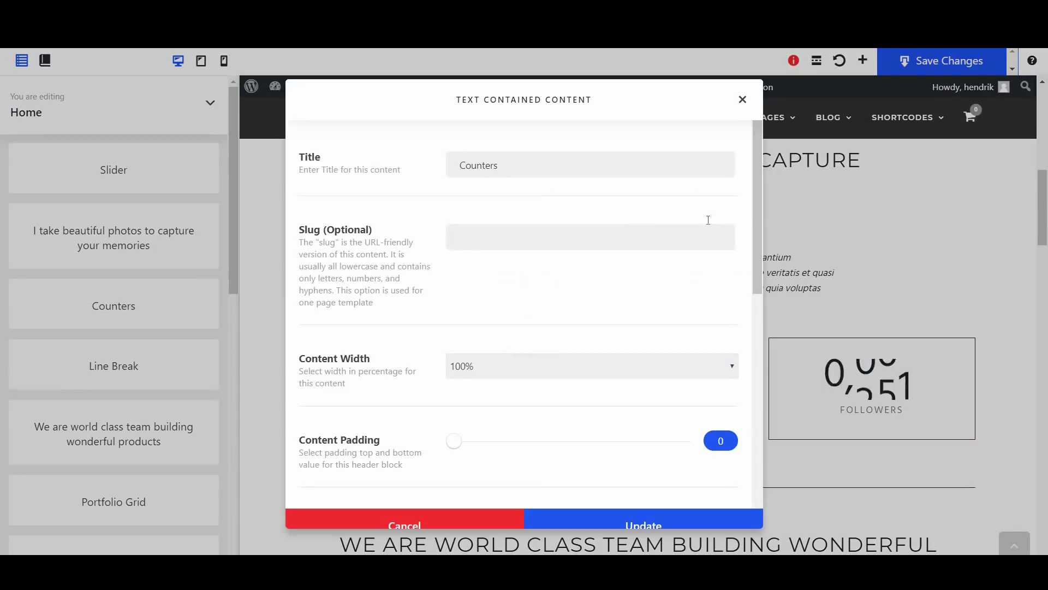
drag(760, 224, 735, 452)
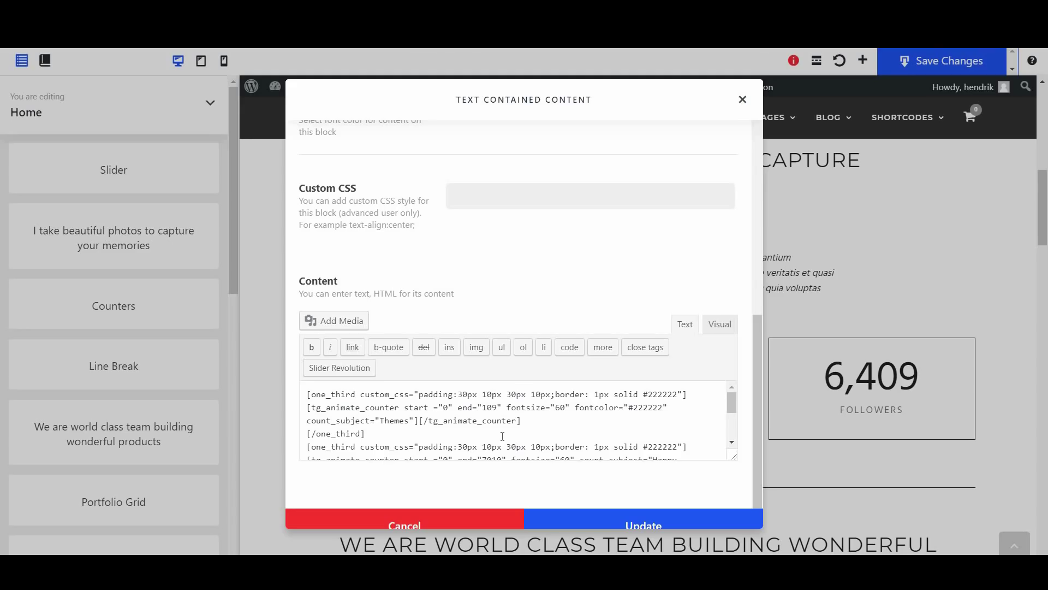
scroll(511, 421, down, 2)
scroll(436, 409, up, 2)
double_click(397, 421)
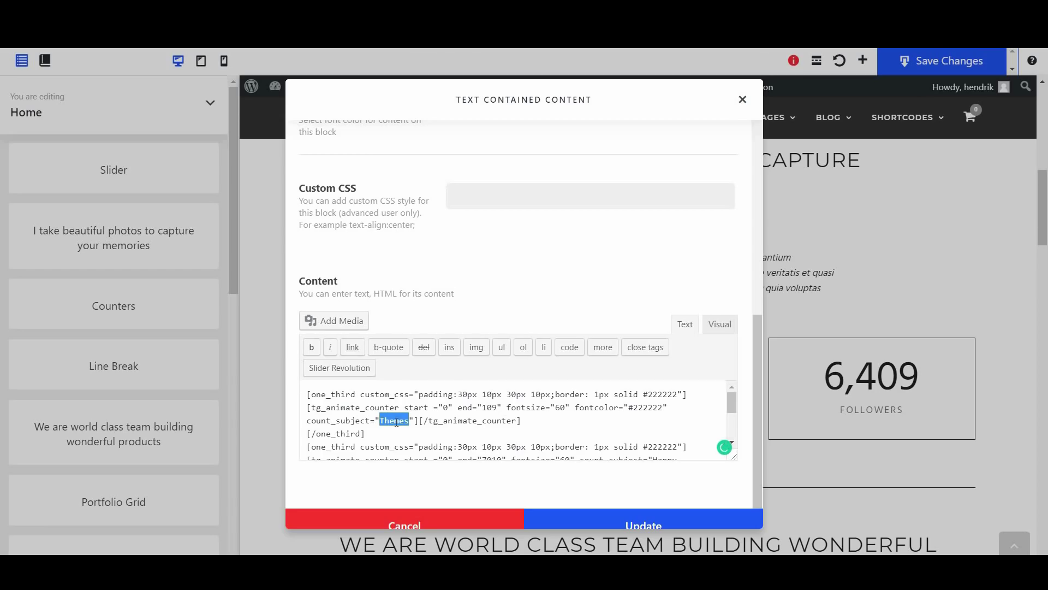
text(Photos)
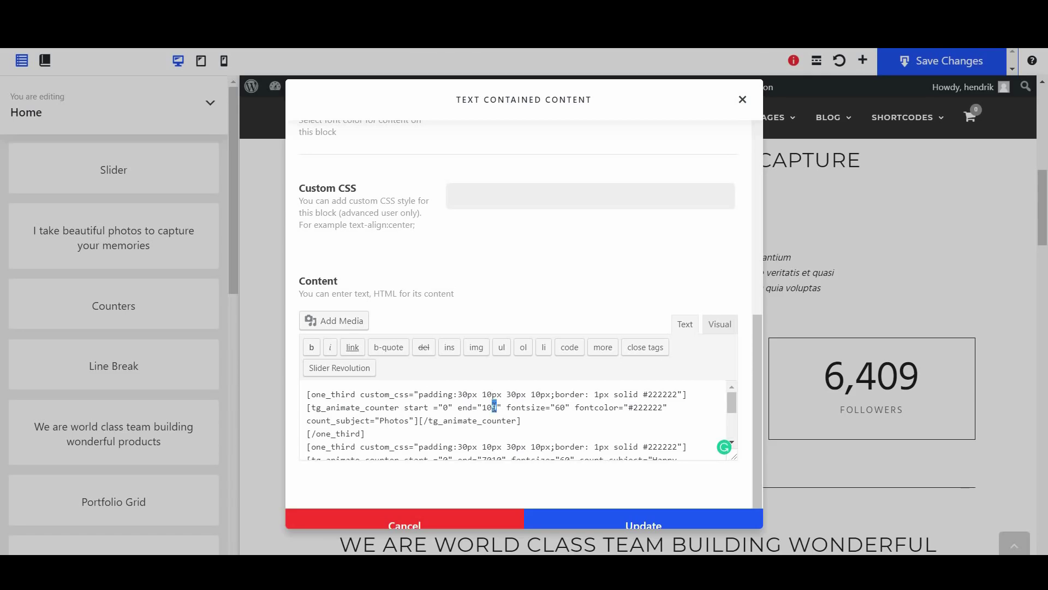
text(75)
Change the other two counters to 25 Photoshoots and 50 Galleries
scroll(505, 407, down, 3)
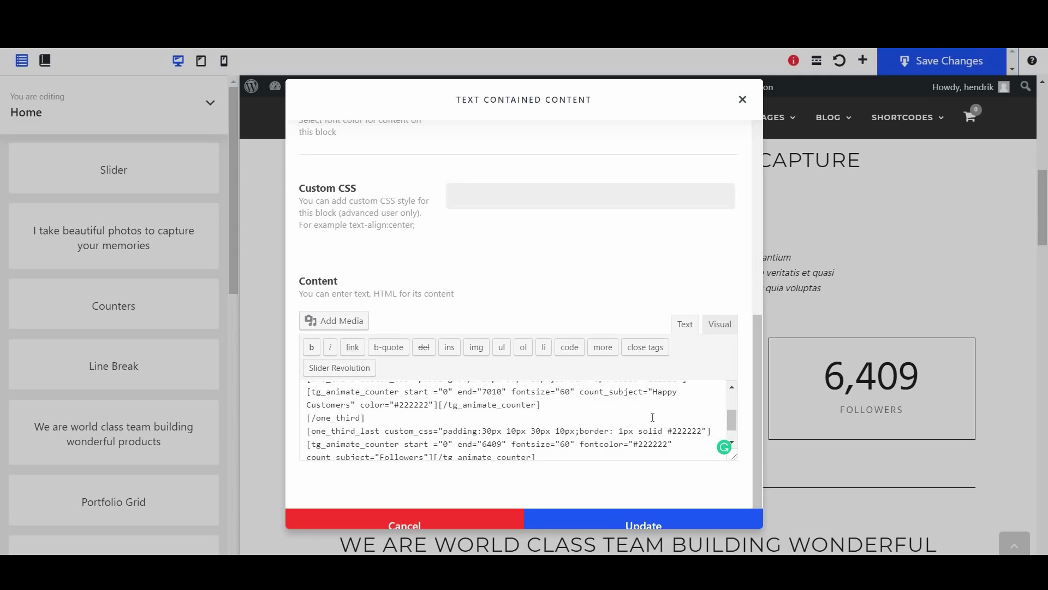
scroll(585, 426, up, 1)
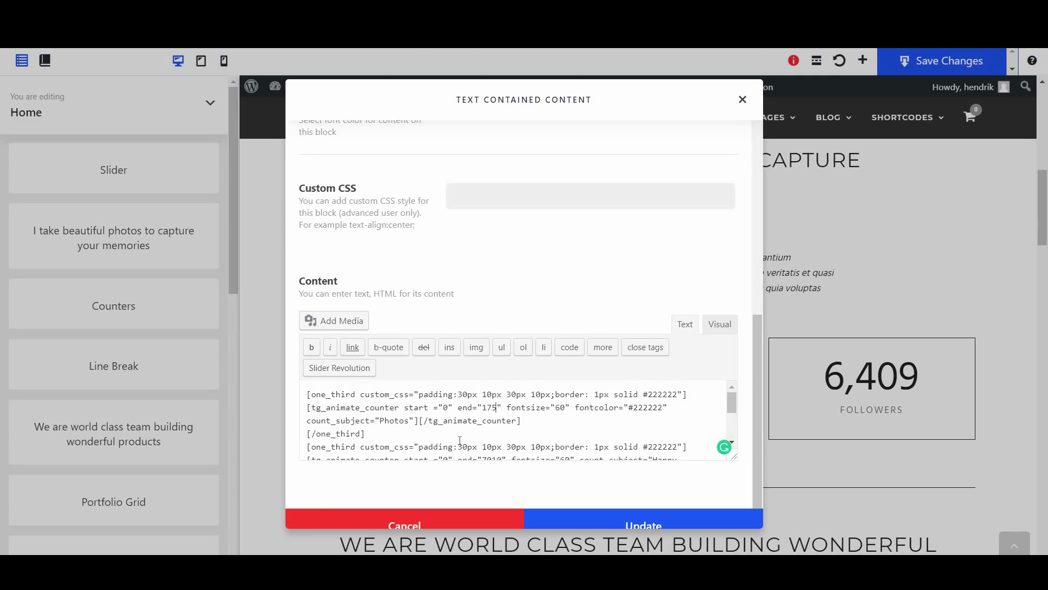
scroll(393, 428, down, 1)
drag(352, 405, 655, 398)
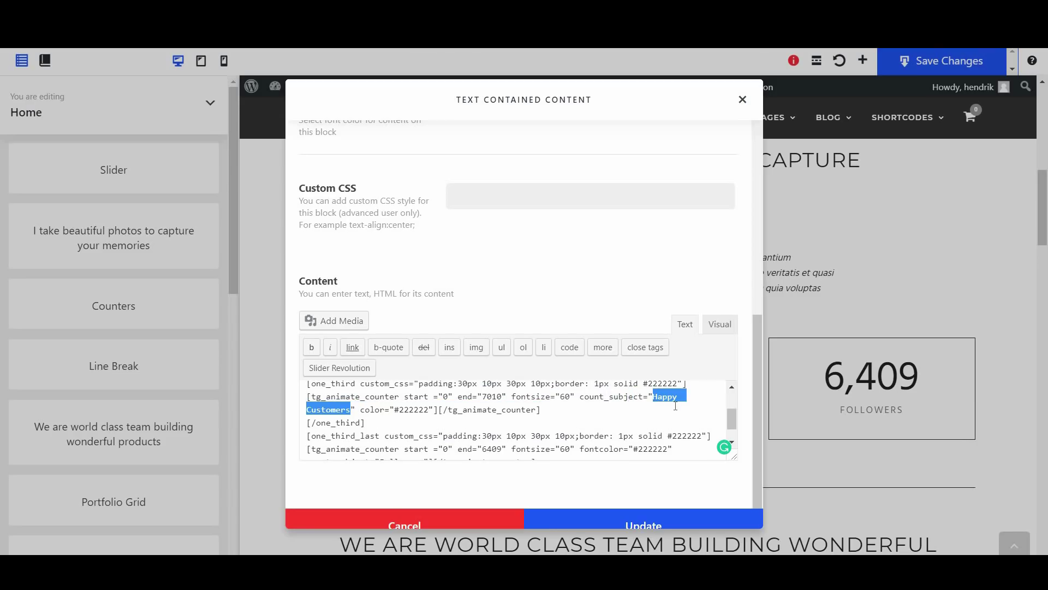
text(Photoshop)
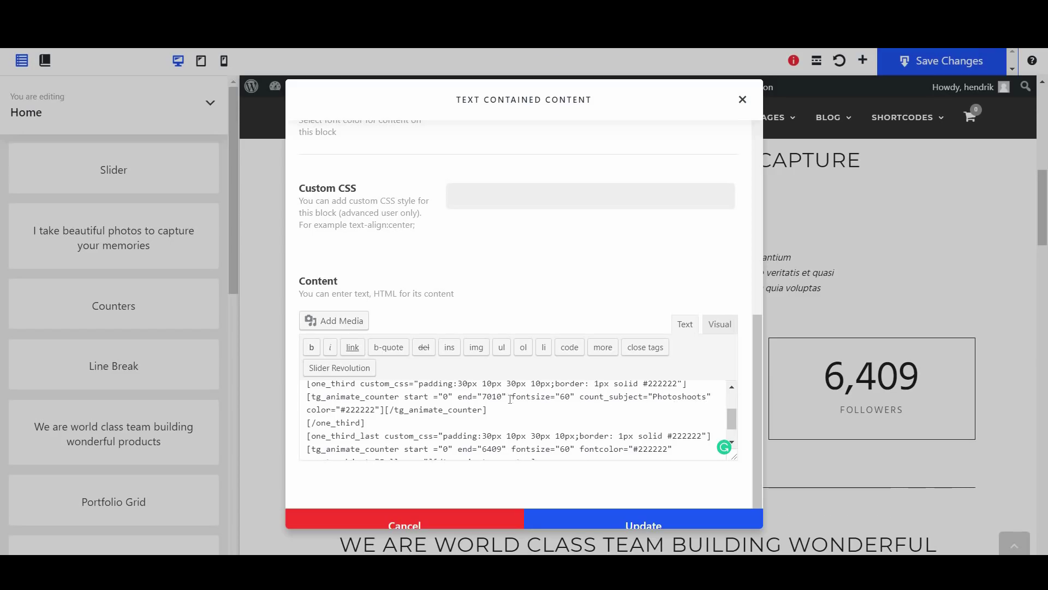
double_click(501, 397)
text(25)
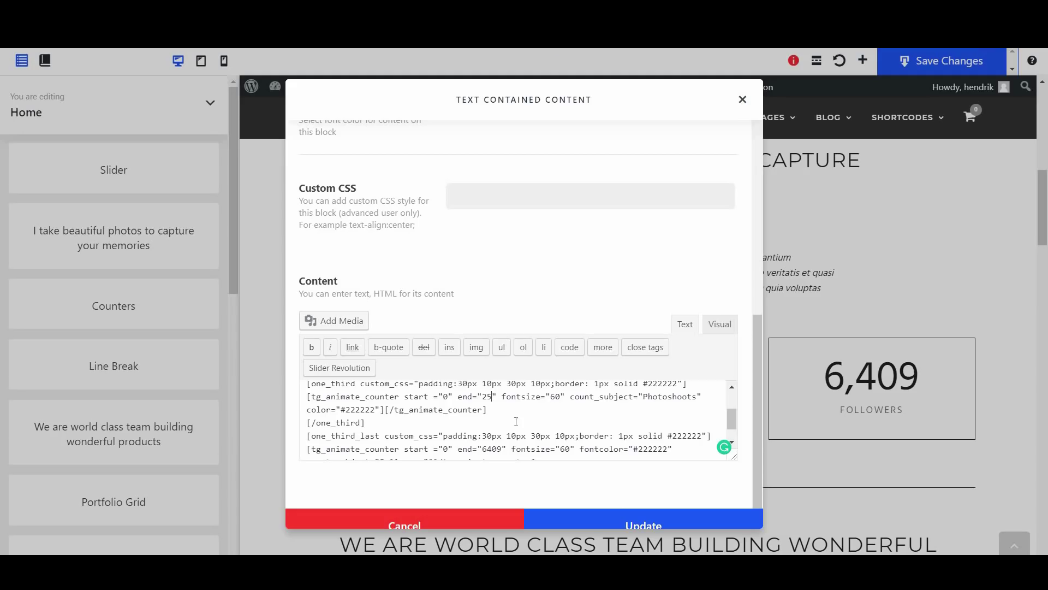
scroll(436, 437, down, 1)
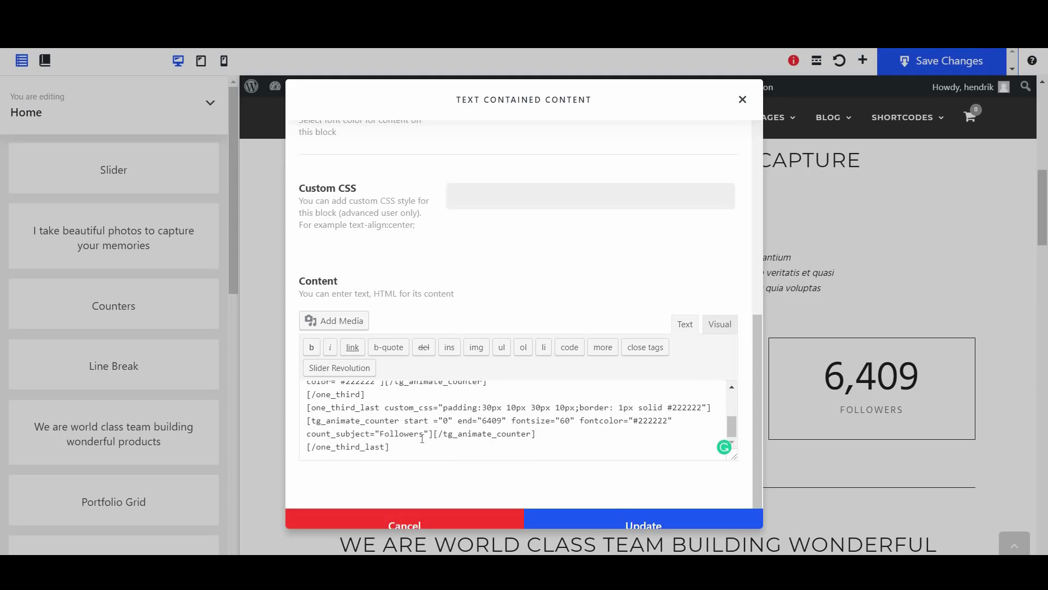
drag(424, 434, 384, 440)
text(Galleries)
double_click(490, 419)
text(50)
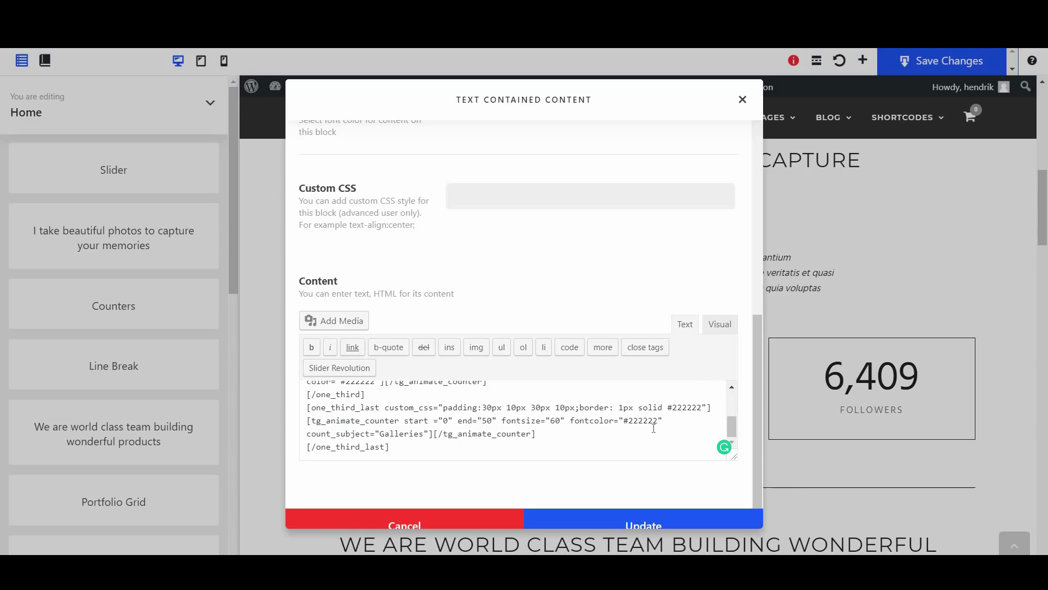
Set all three counter border colours to #0ddadd and save the Counters block
scroll(674, 422, up, 1)
scroll(699, 415, down, 1)
drag(701, 407, 672, 407)
text(0ddadd)
triple_click(687, 409)
double_click(686, 409)
scroll(676, 421, up, 3)
double_click(667, 424)
text(0ddadd)
scroll(675, 415, up, 1)
double_click(650, 392)
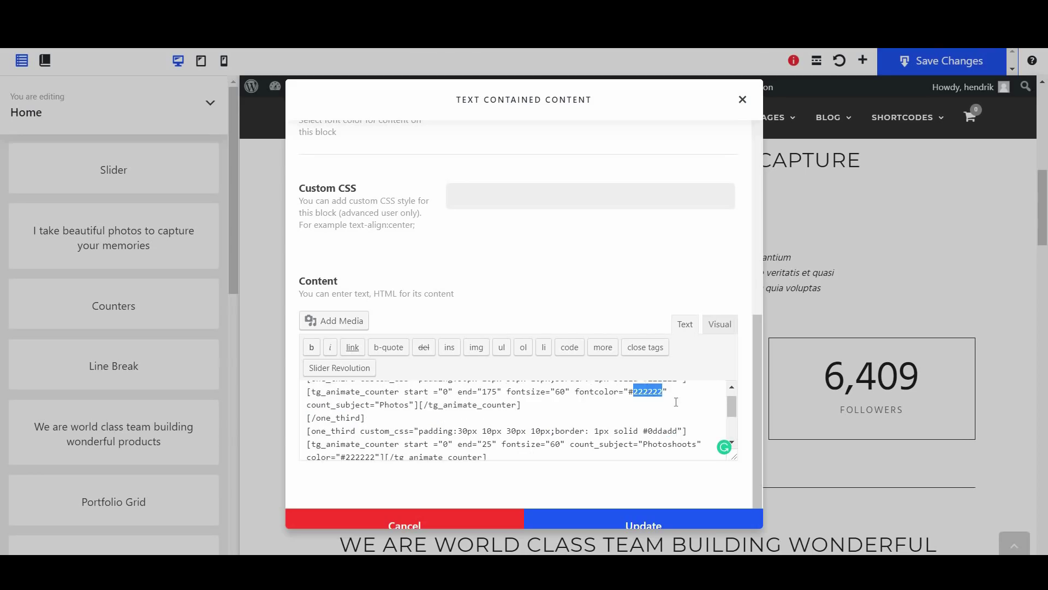
scroll(672, 409, up, 1)
double_click(662, 394)
text(0ddadd)
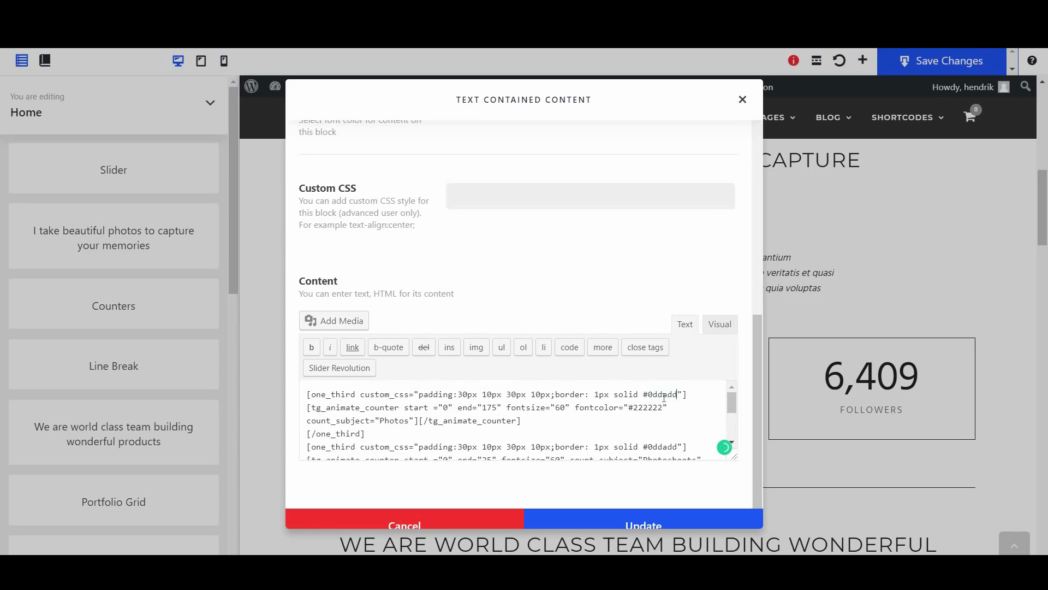
click(676, 525)
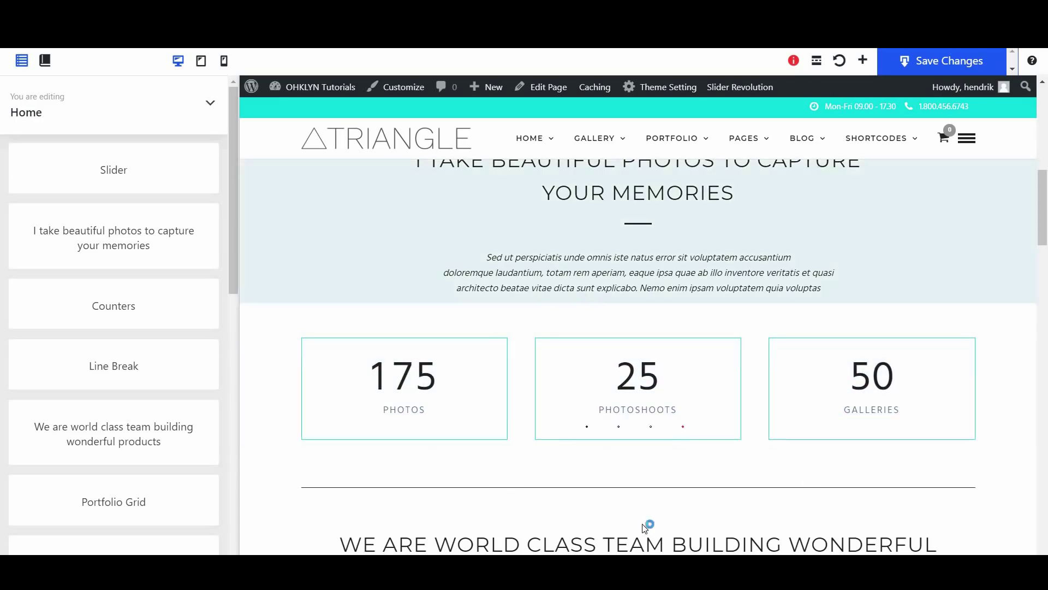
Change the 'We are world class team' header title to 'Capturing the world, one photo at a time'
scroll(583, 474, down, 1)
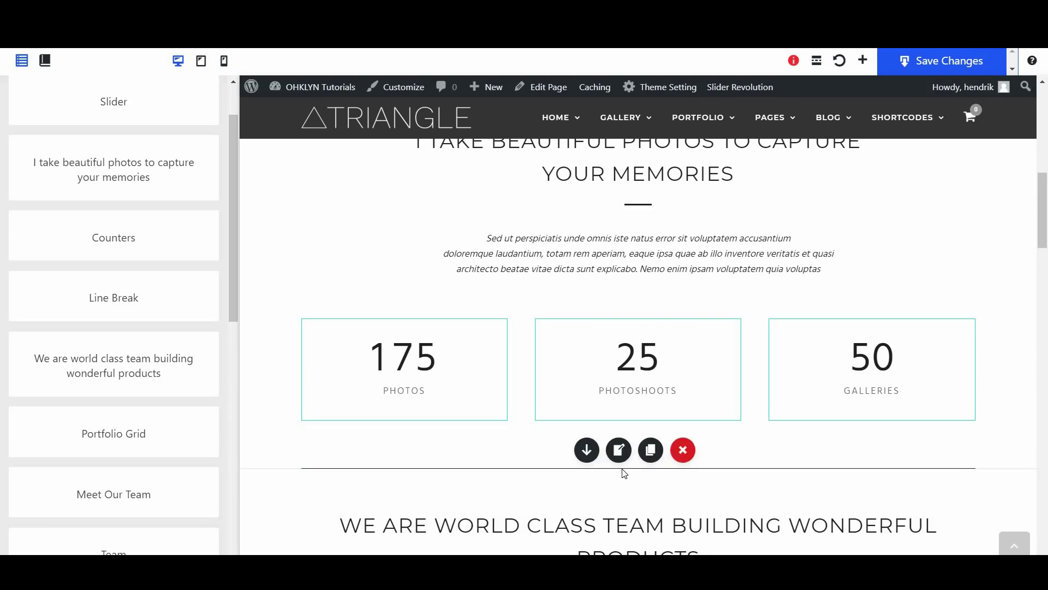
scroll(622, 472, down, 3)
click(127, 353)
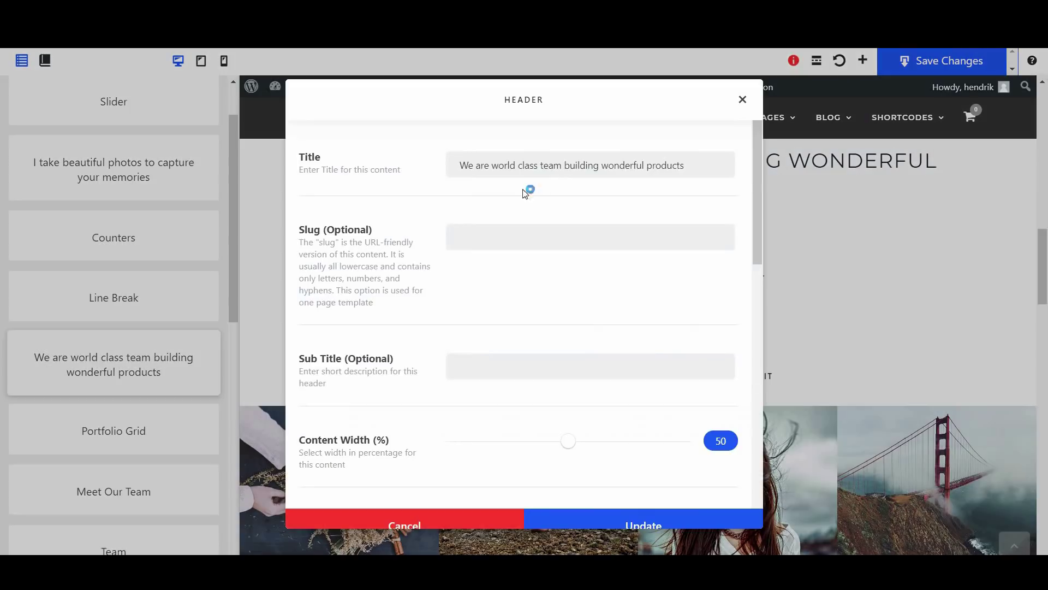
click(526, 188)
triple_click(513, 164)
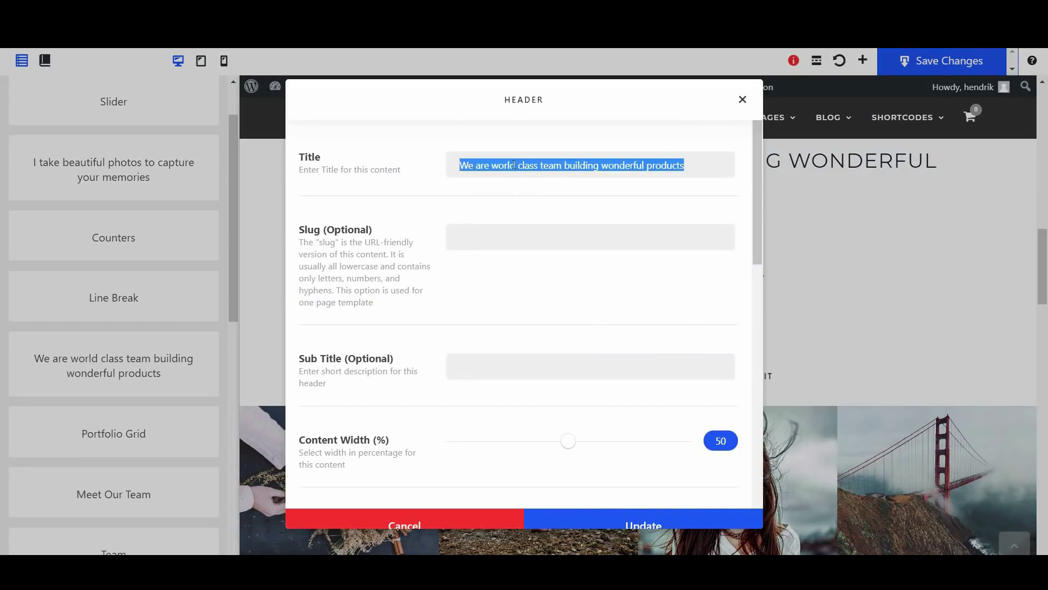
text(Capturing the world, one photo at a time)
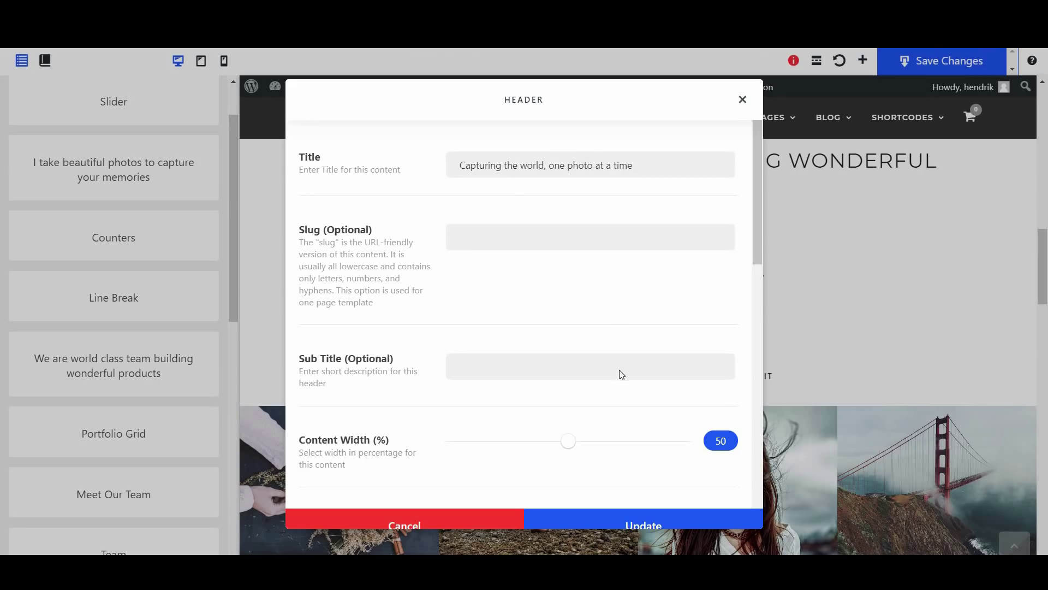
scroll(622, 374, down, 10)
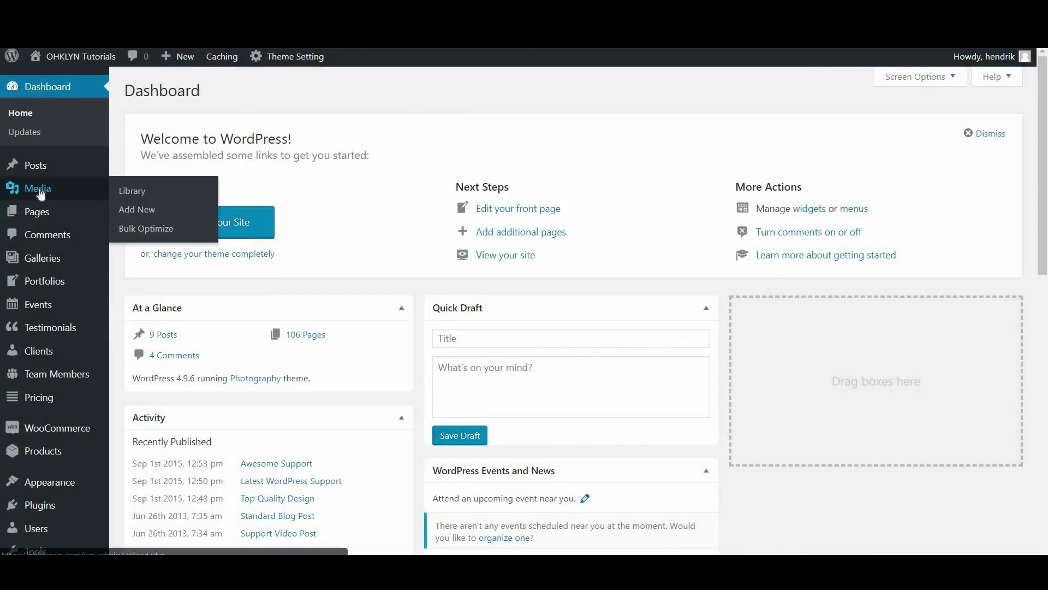
Replace the signature.png image with the woman-in-scarf photo's Media Library URL and update the header
click(41, 194)
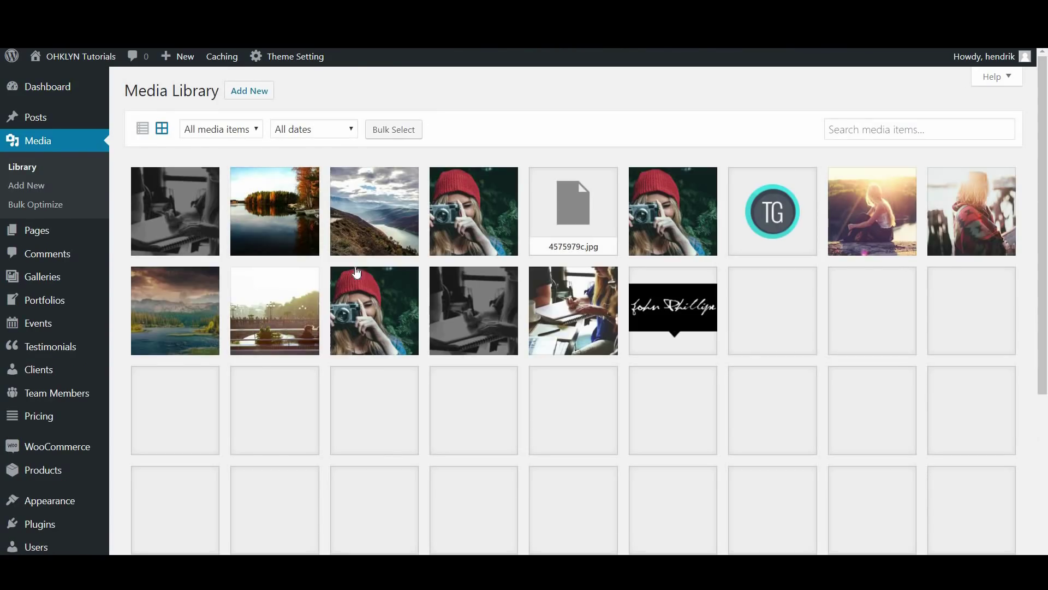
click(976, 228)
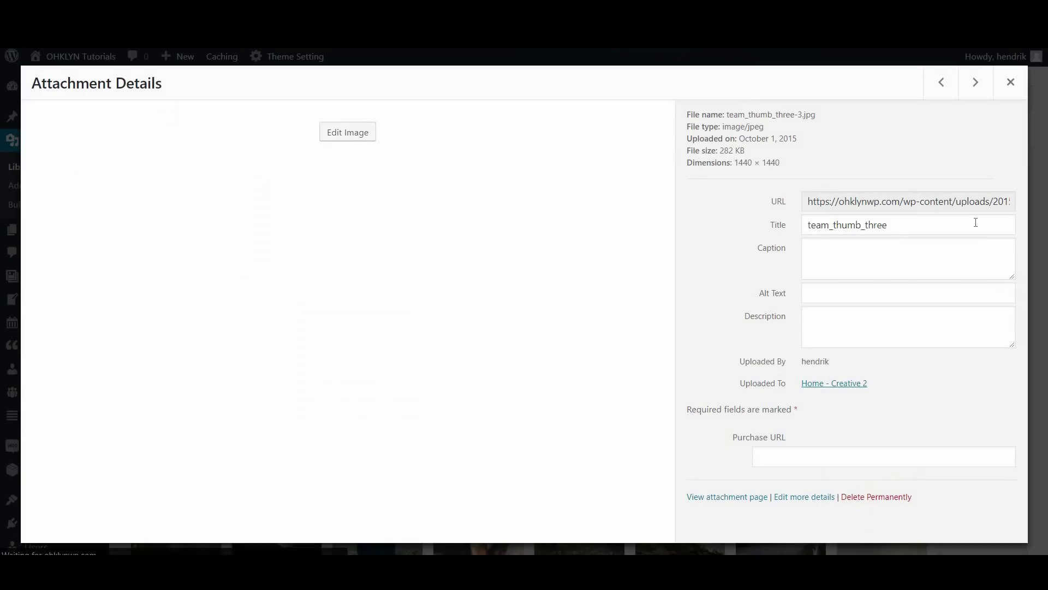
double_click(894, 201)
key(ctrl+a)
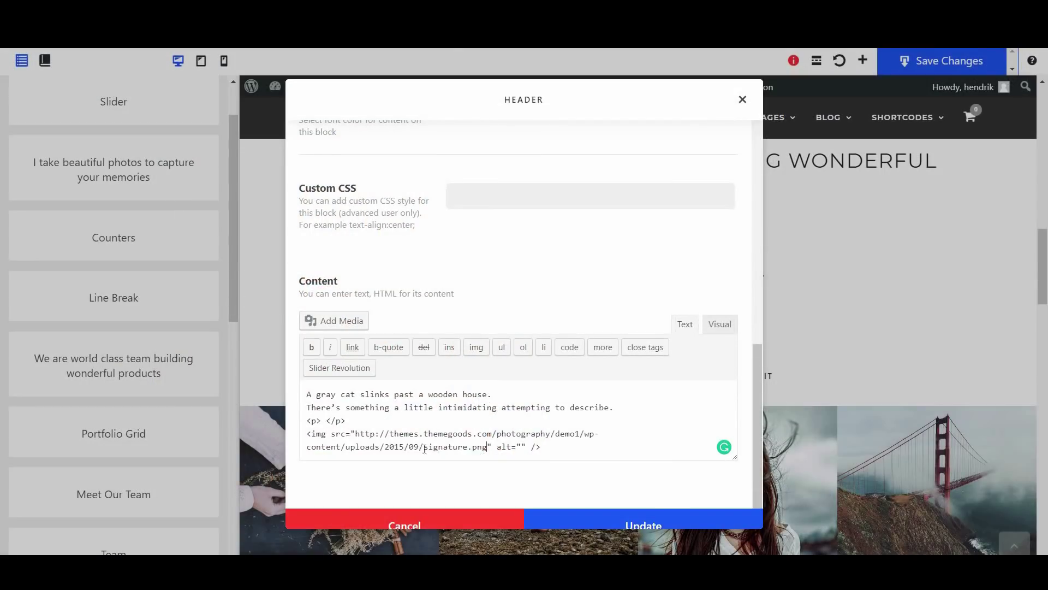
drag(487, 447, 356, 435)
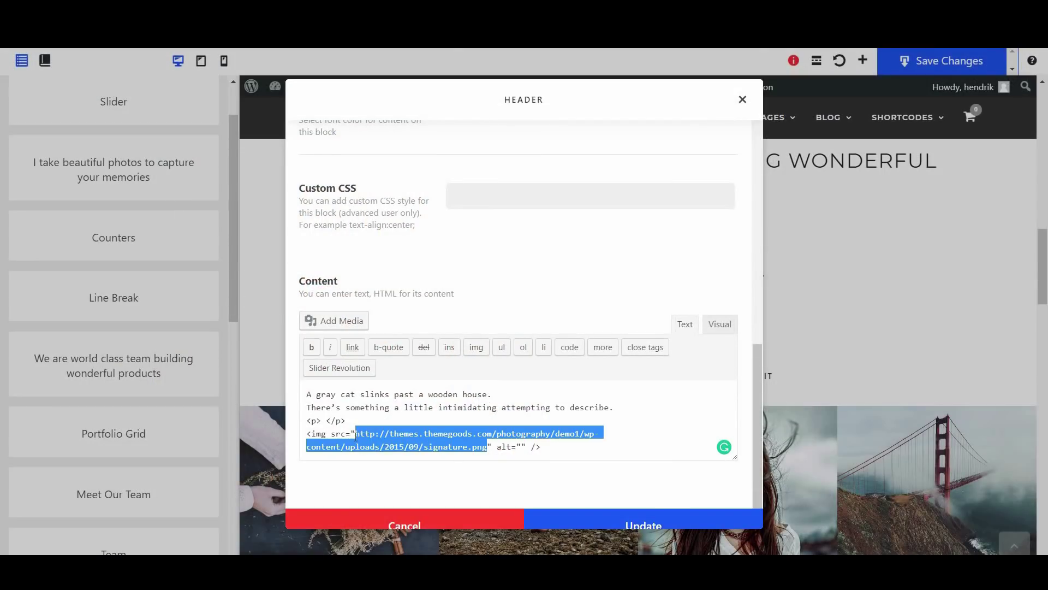
text(https://ohklynwp.com/wp-content/uploads/2015/09/team_thumb_three-1.jpg)
click(638, 516)
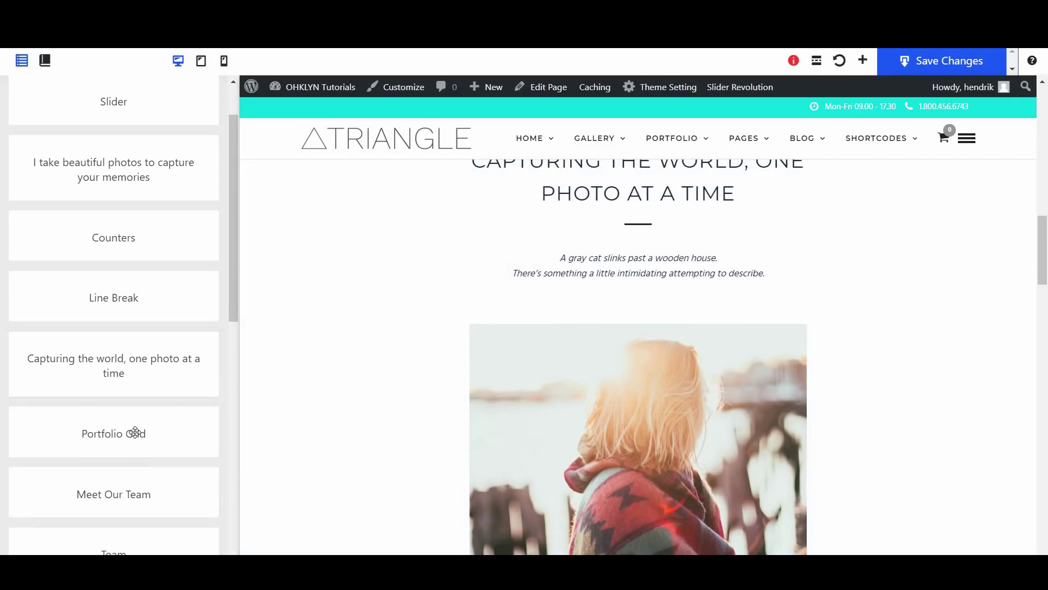
click(166, 418)
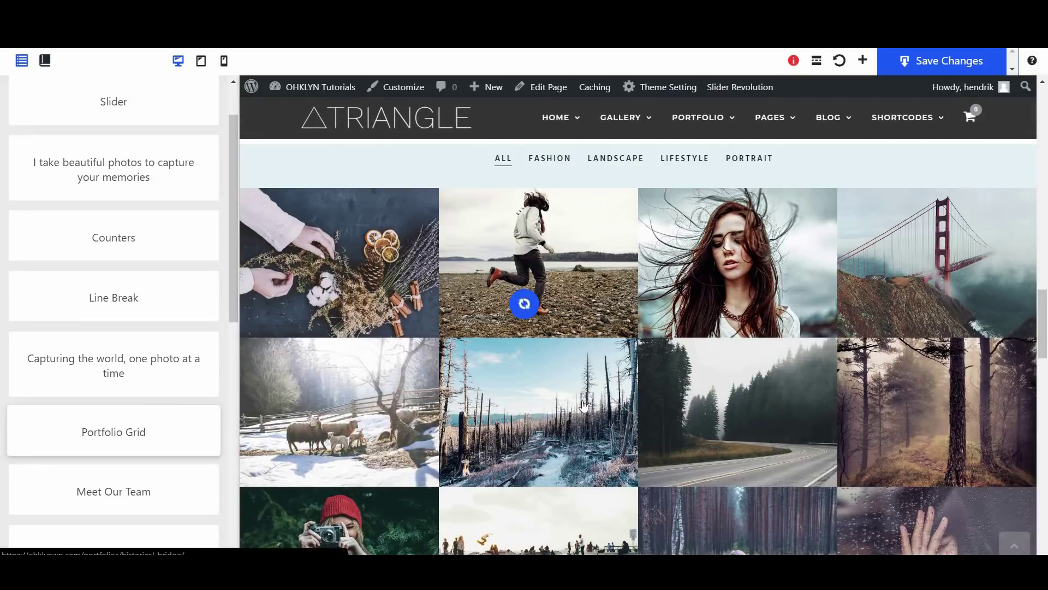
Hide the Portfolio Grid's filterable category links and apply the change
click(564, 240)
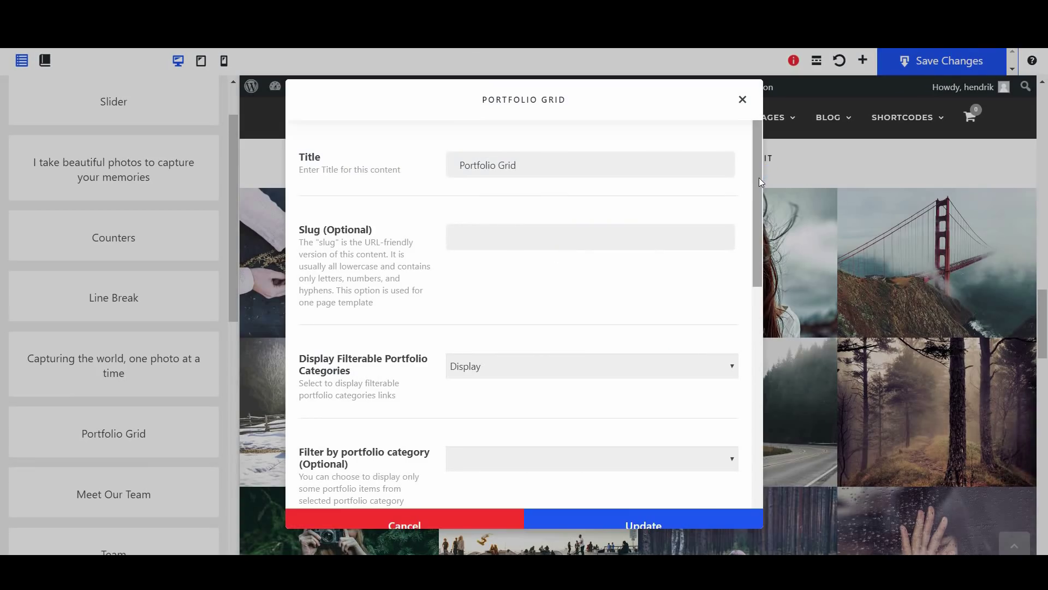
drag(759, 178, 755, 189)
click(742, 99)
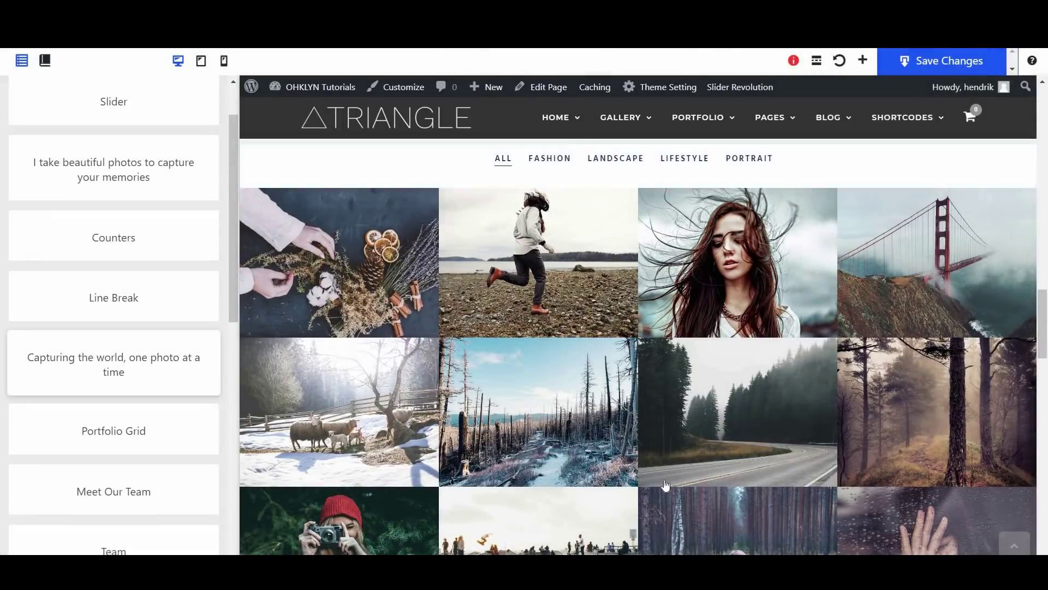
scroll(546, 409, down, 4)
click(618, 409)
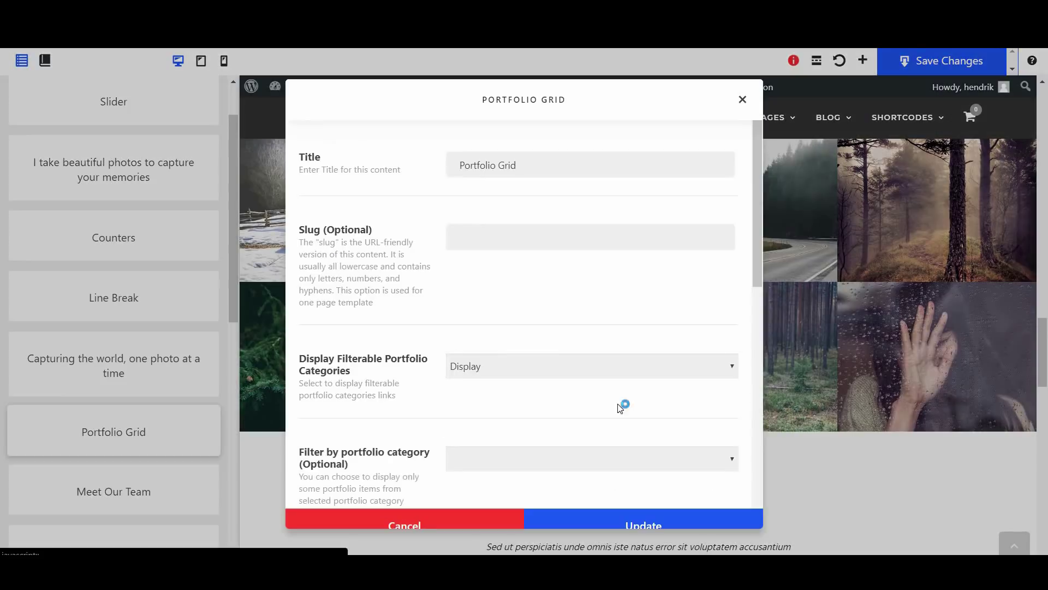
scroll(567, 399, down, 4)
click(509, 169)
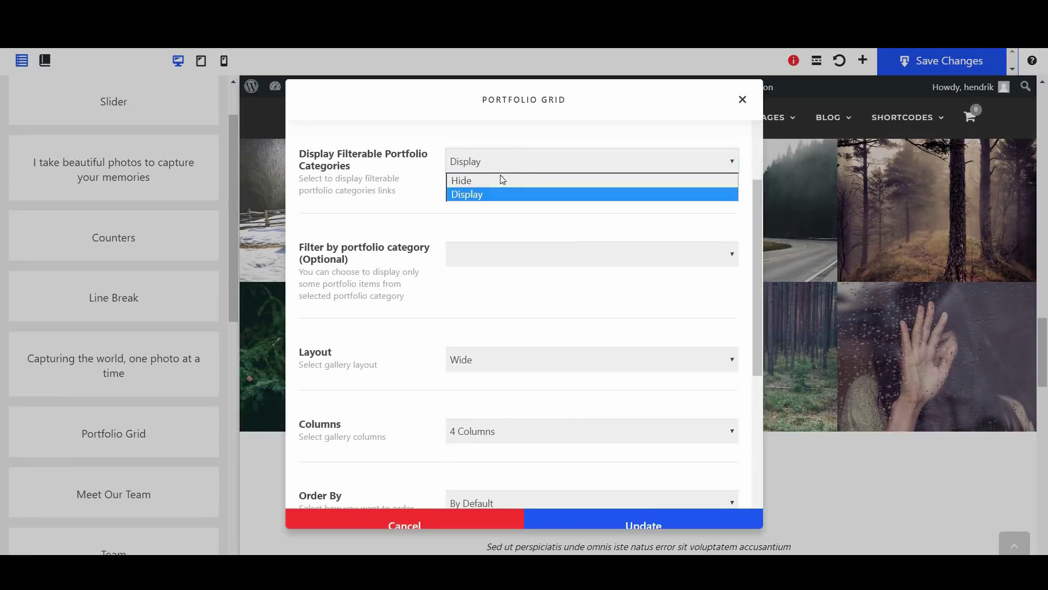
click(497, 178)
click(672, 518)
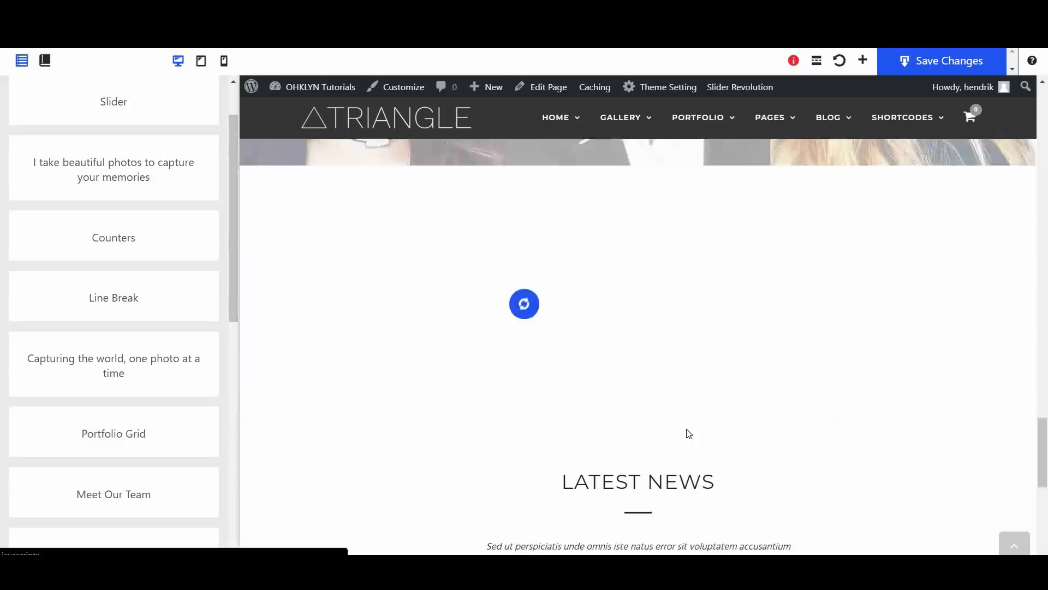
scroll(685, 429, up, 15)
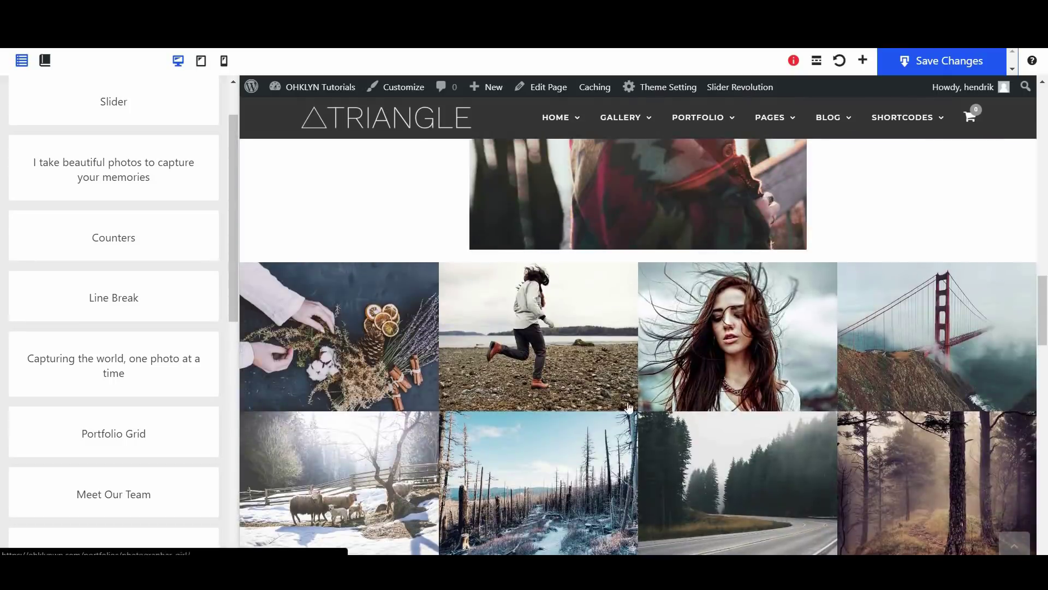
scroll(628, 415, down, 3)
Set the Portfolio Grid layout to Contain, 3 Columns, ordered By Newest
click(624, 479)
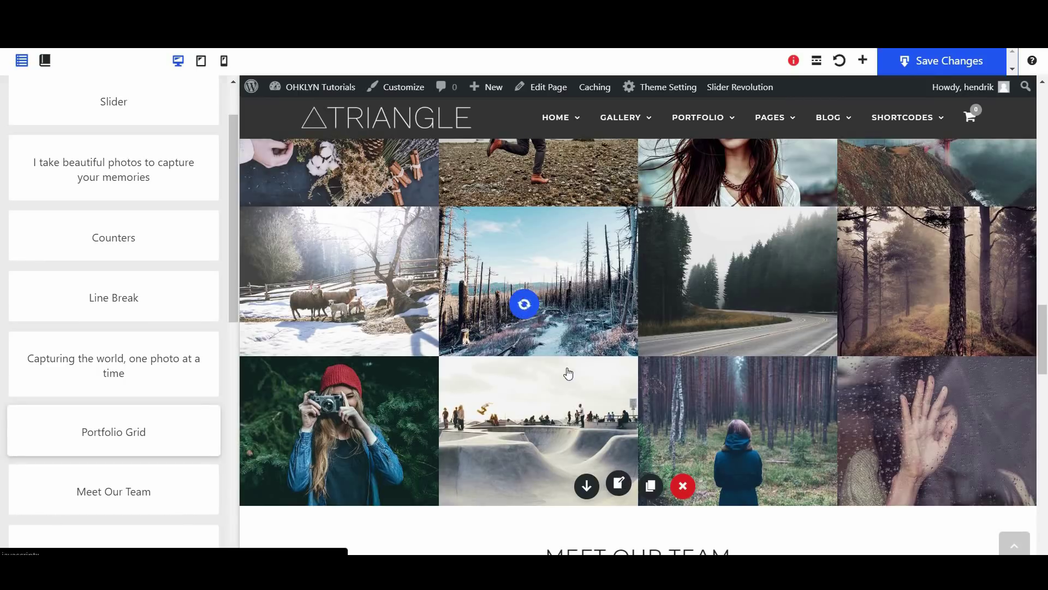
scroll(567, 368, down, 5)
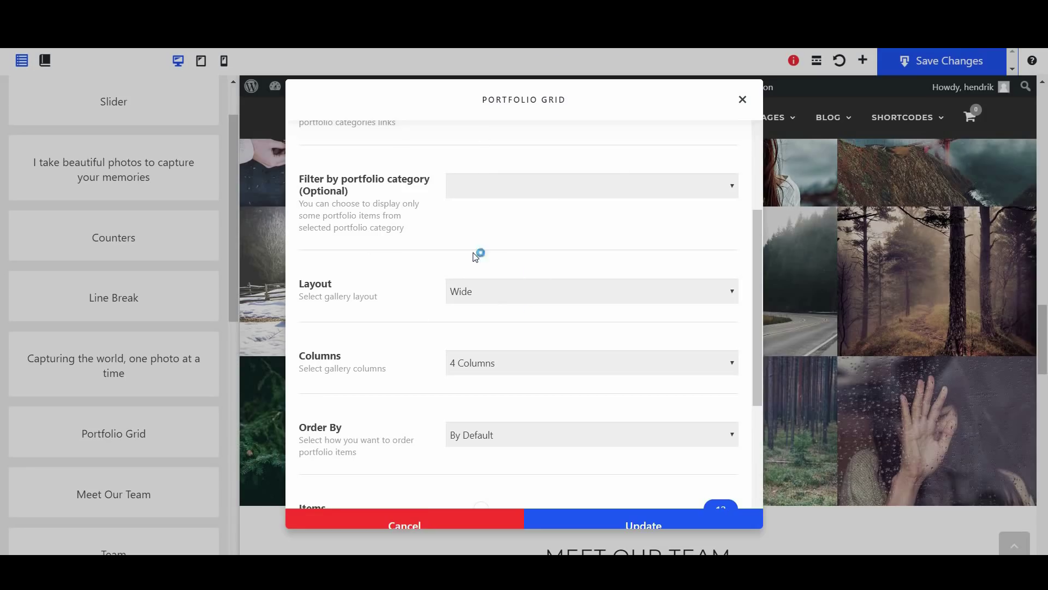
click(514, 295)
click(509, 310)
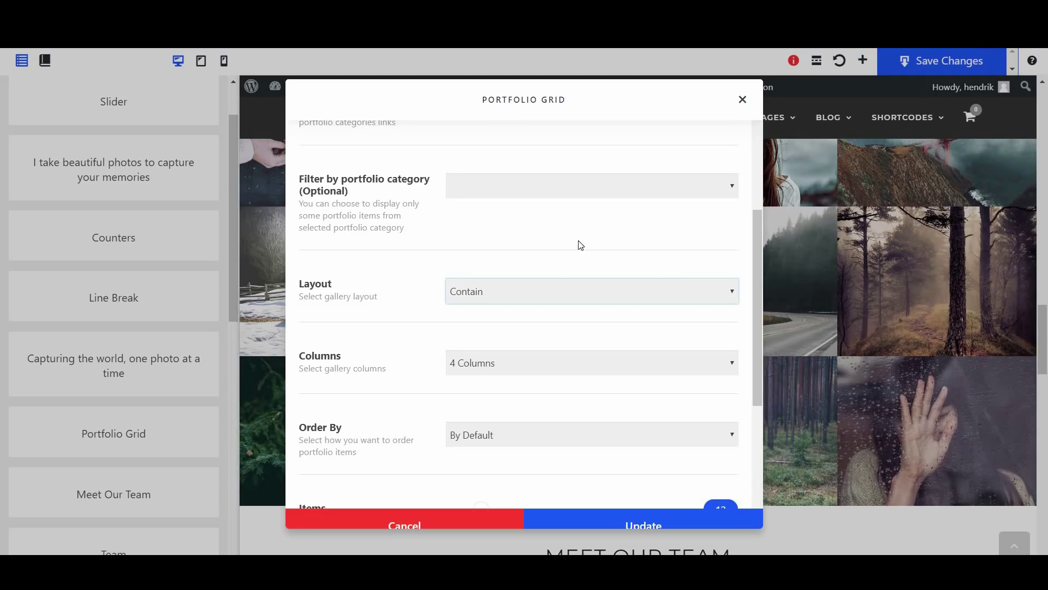
scroll(562, 261, down, 1)
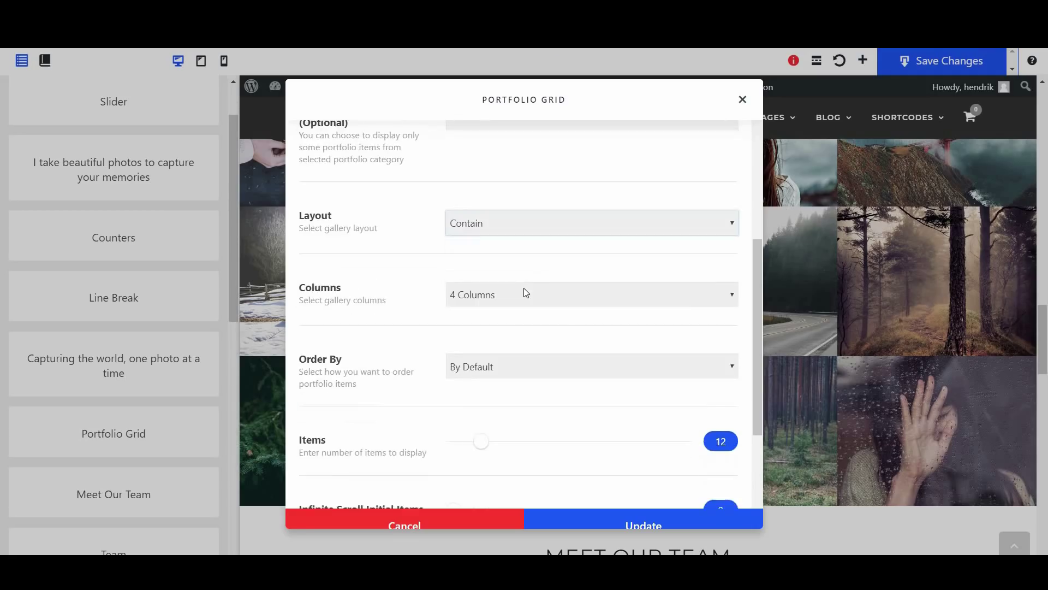
click(519, 291)
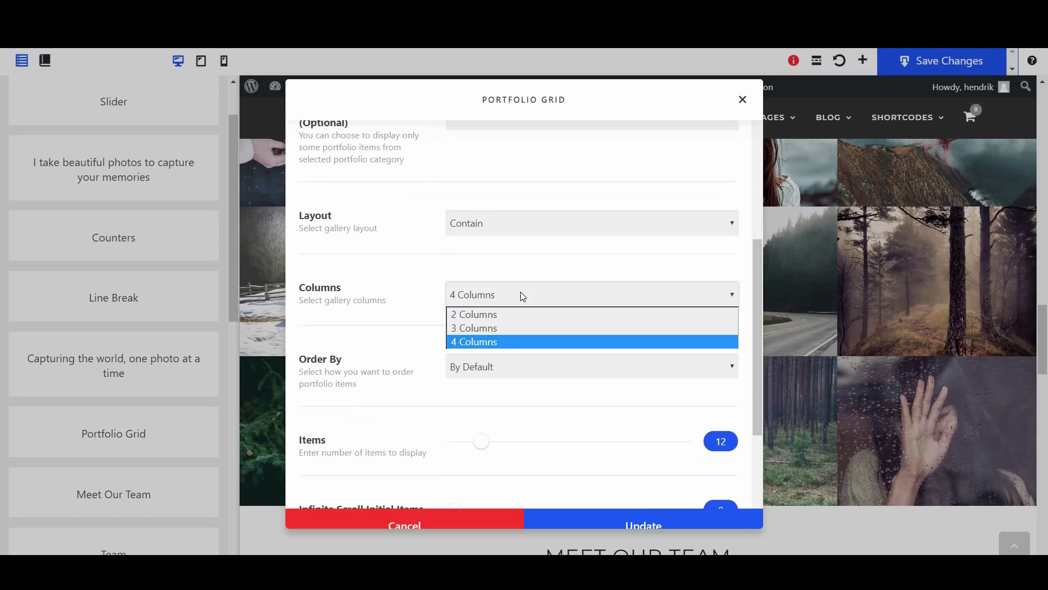
click(506, 329)
scroll(507, 331, down, 1)
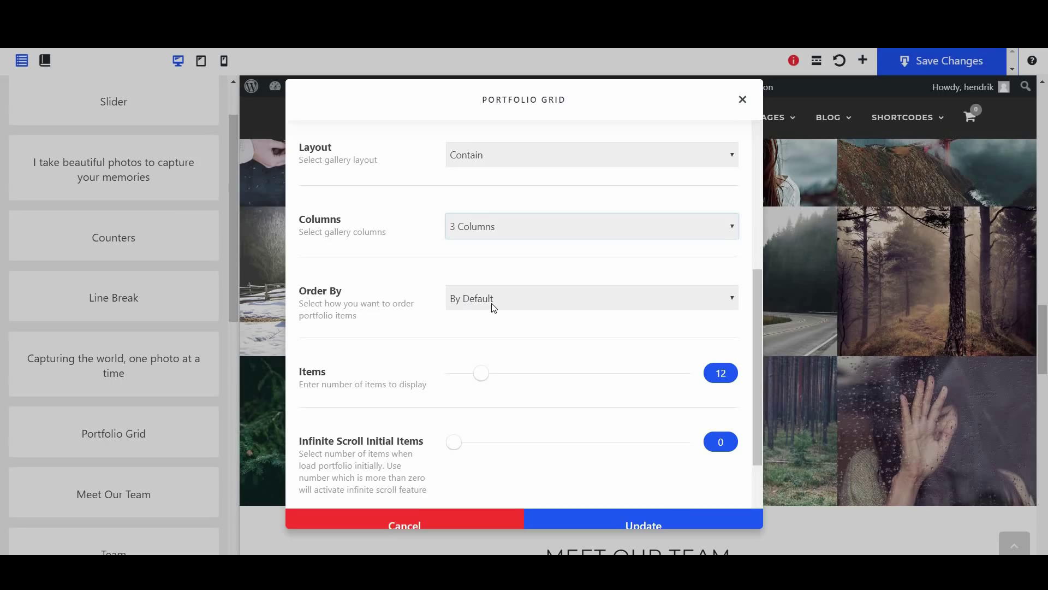
click(493, 303)
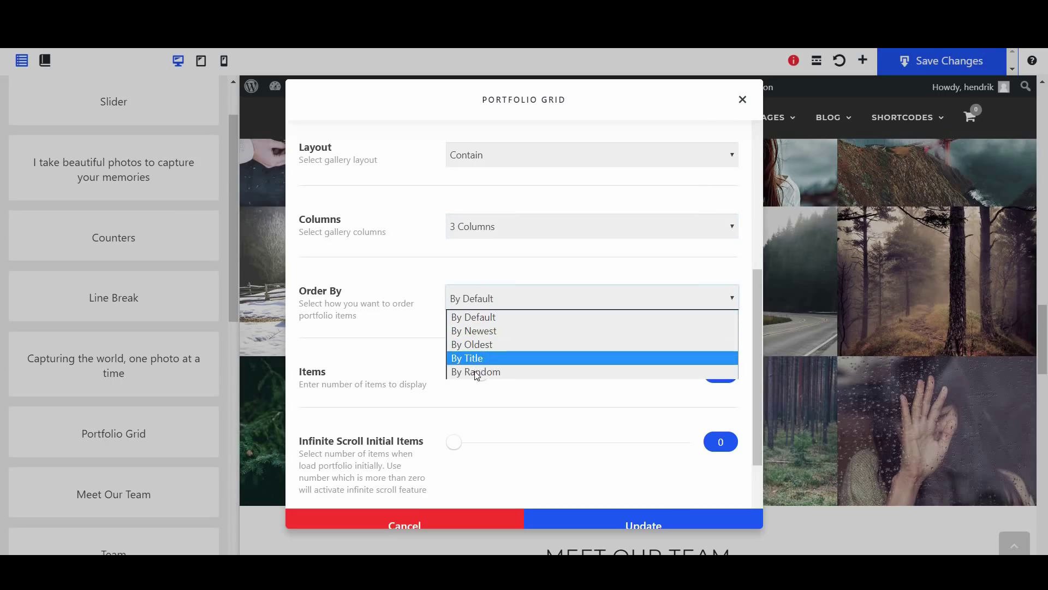
click(474, 335)
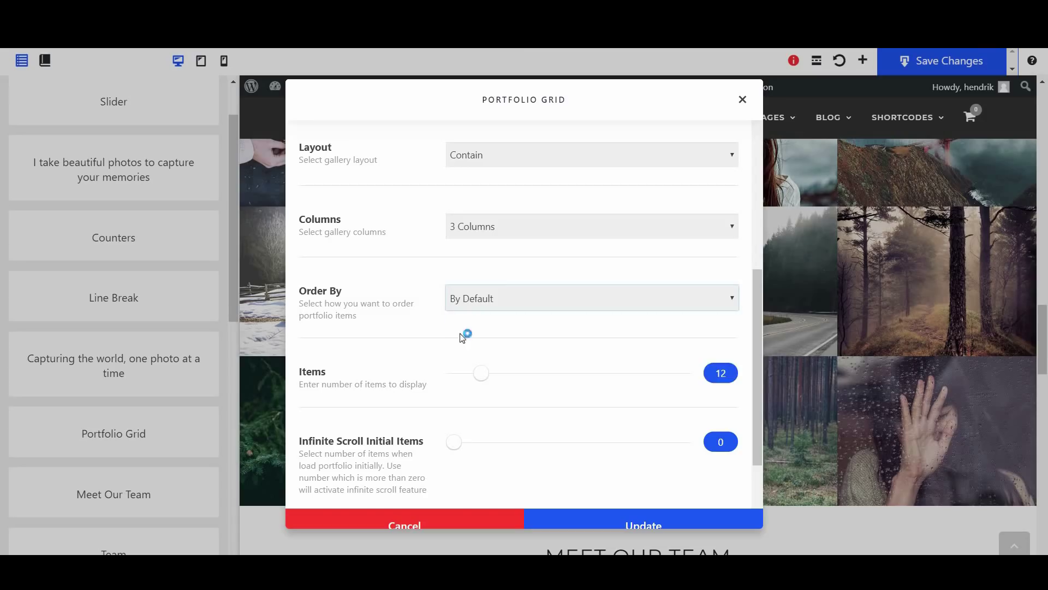
Display the filterable categories again, show 9 items, and update the grid
scroll(395, 320, up, 5)
click(469, 349)
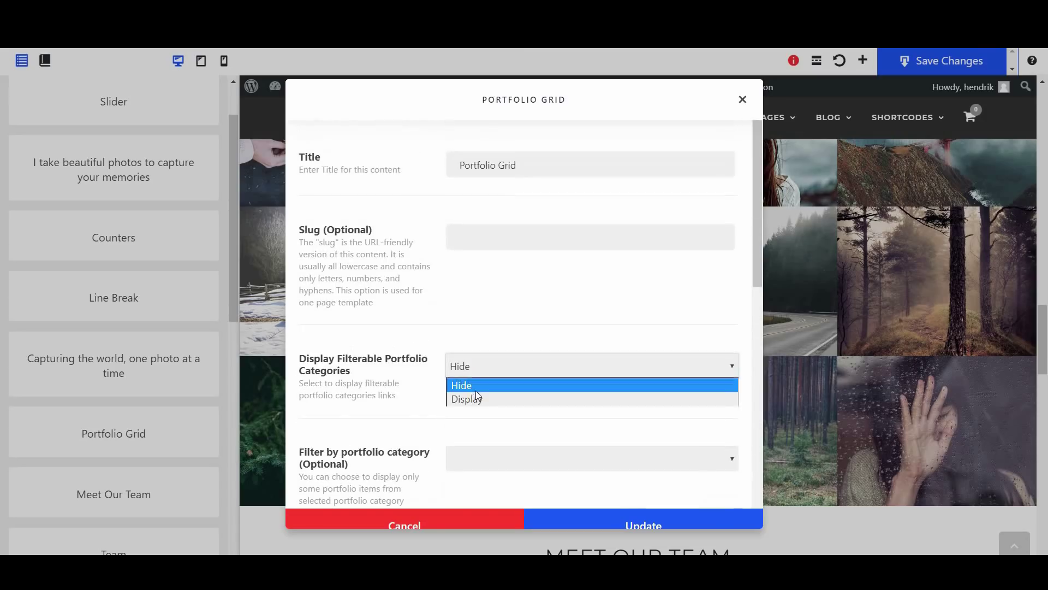
click(476, 398)
scroll(478, 402, down, 5)
scroll(477, 403, down, 3)
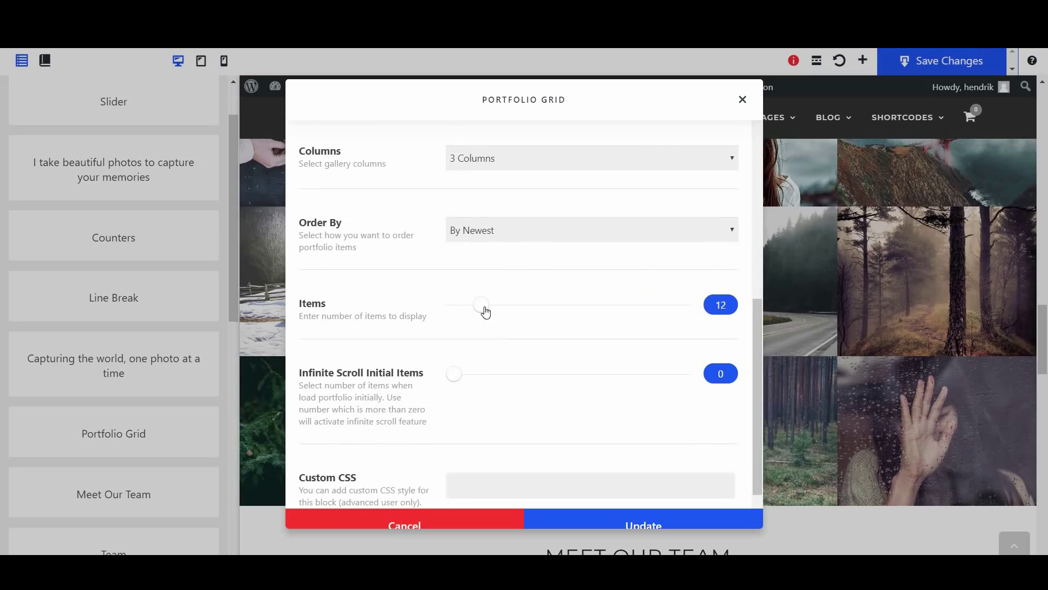
drag(474, 310, 472, 306)
scroll(582, 301, down, 1)
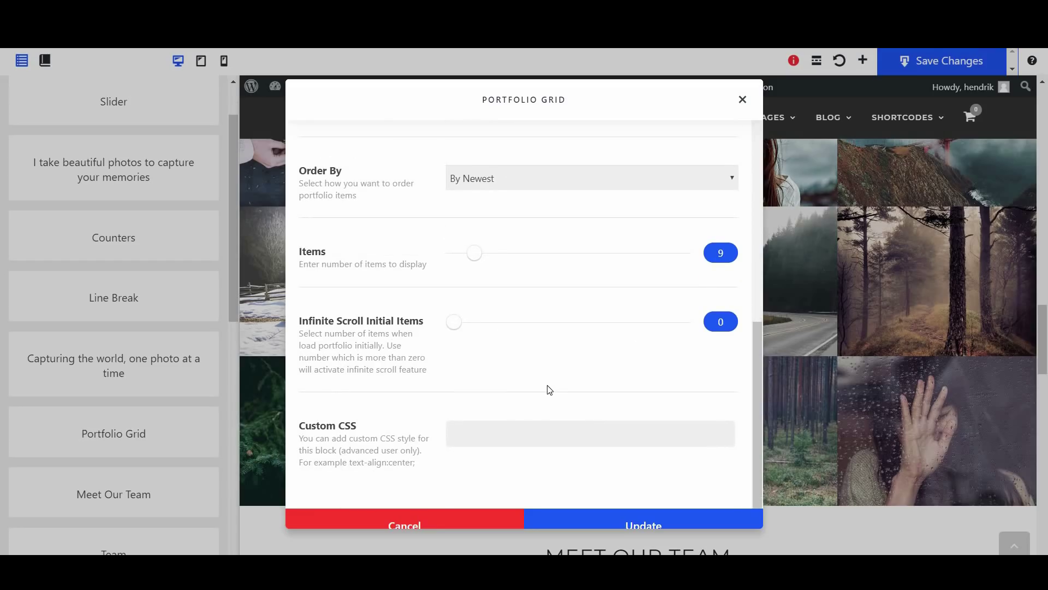
click(644, 524)
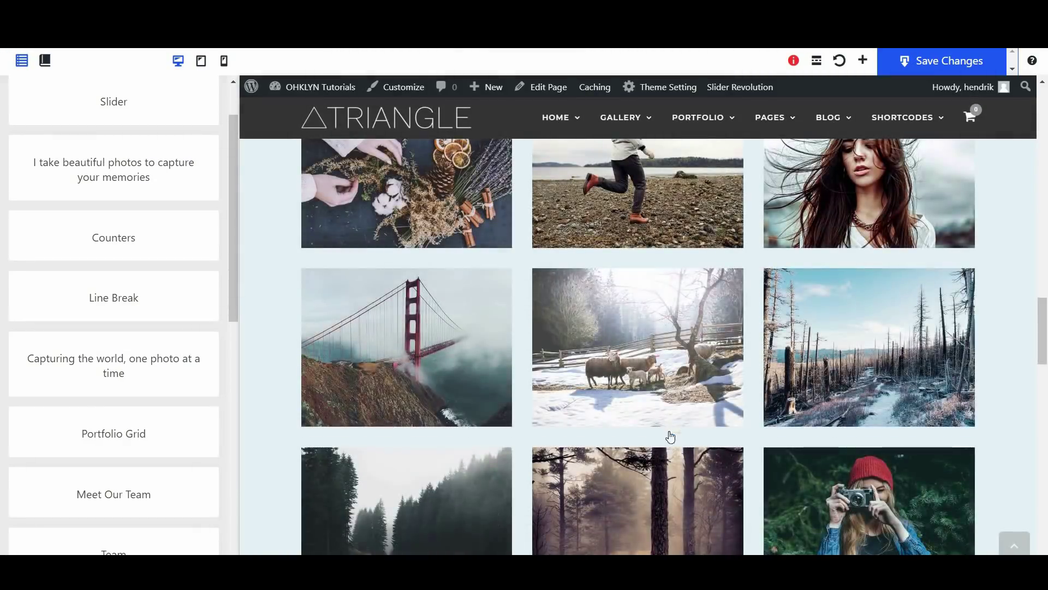
scroll(603, 437, down, 5)
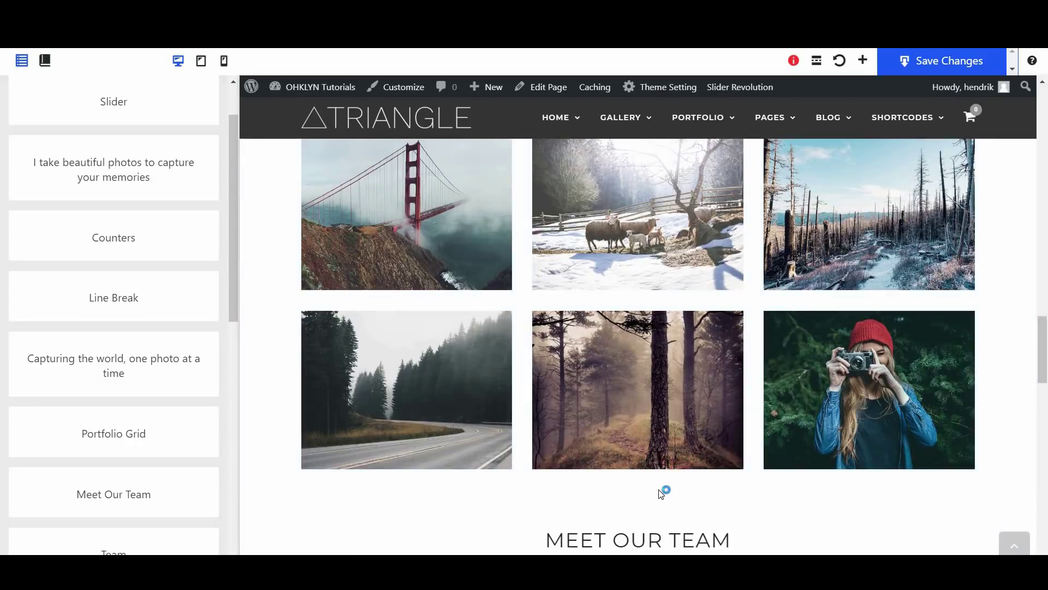
scroll(521, 382, down, 5)
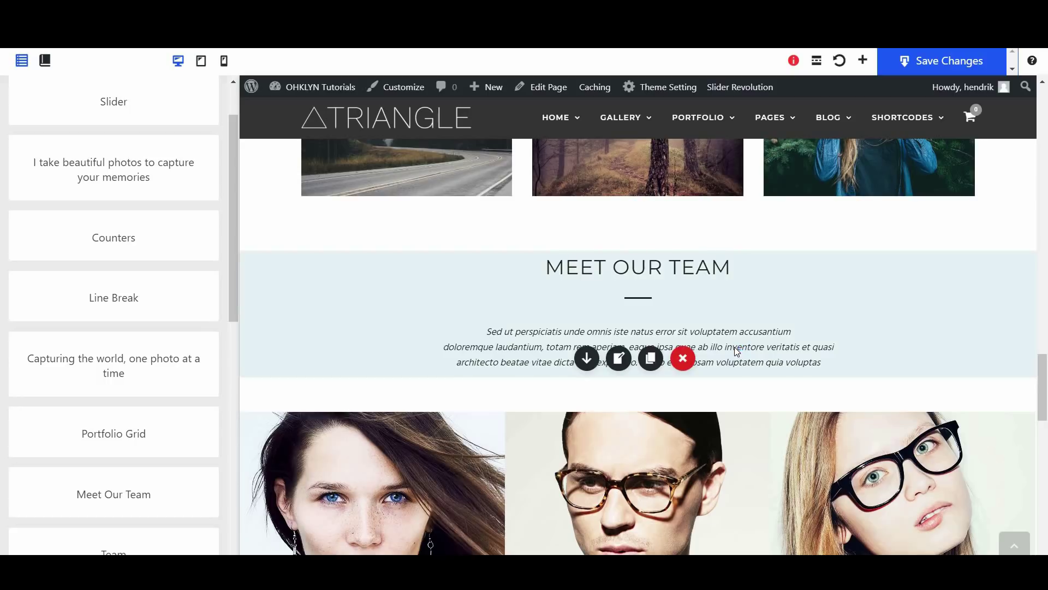
scroll(735, 346, down, 1)
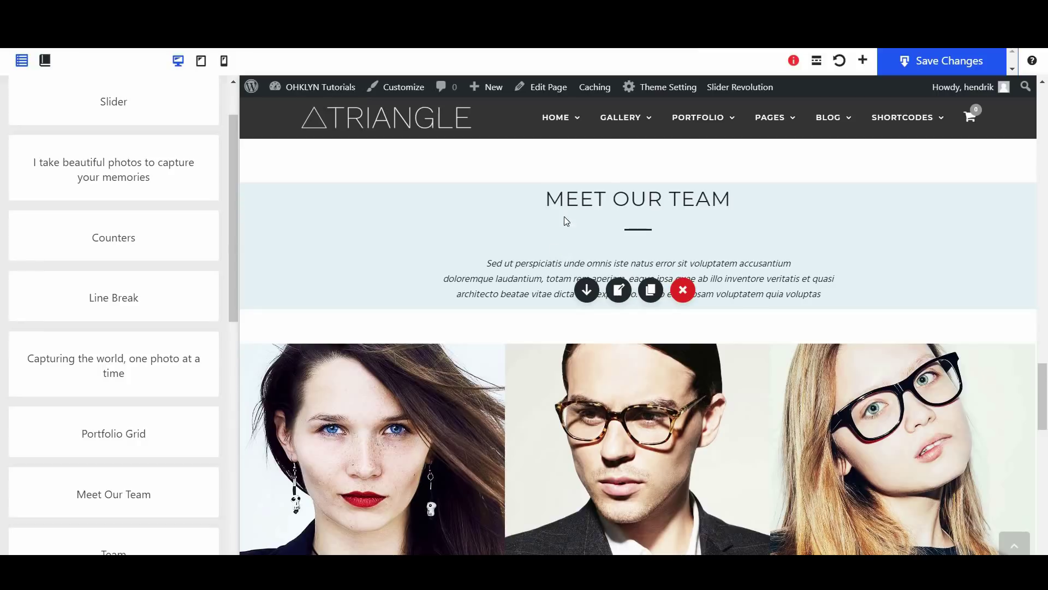
scroll(564, 216, down, 3)
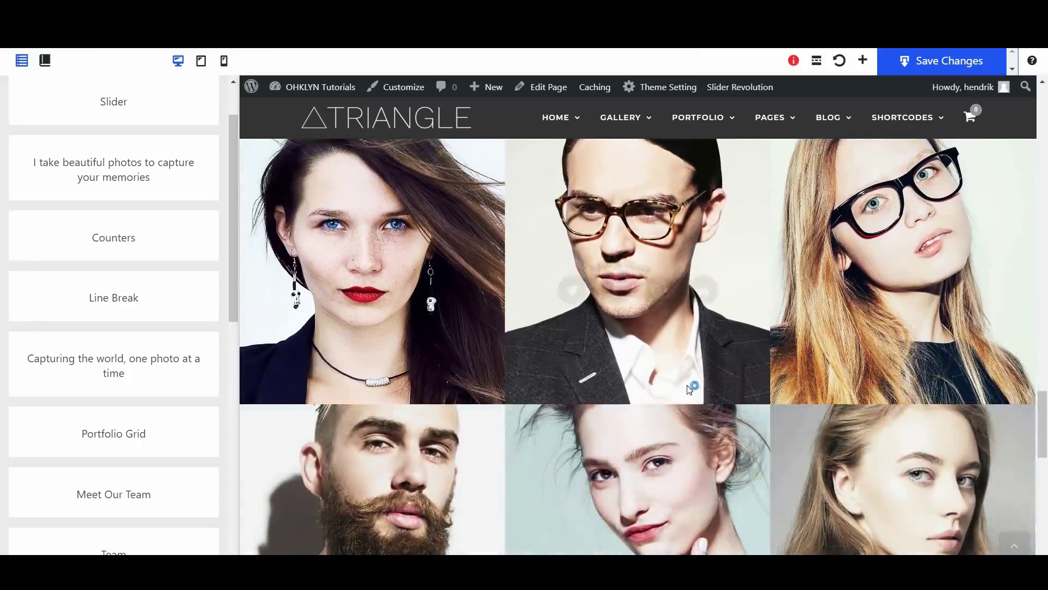
scroll(729, 359, down, 4)
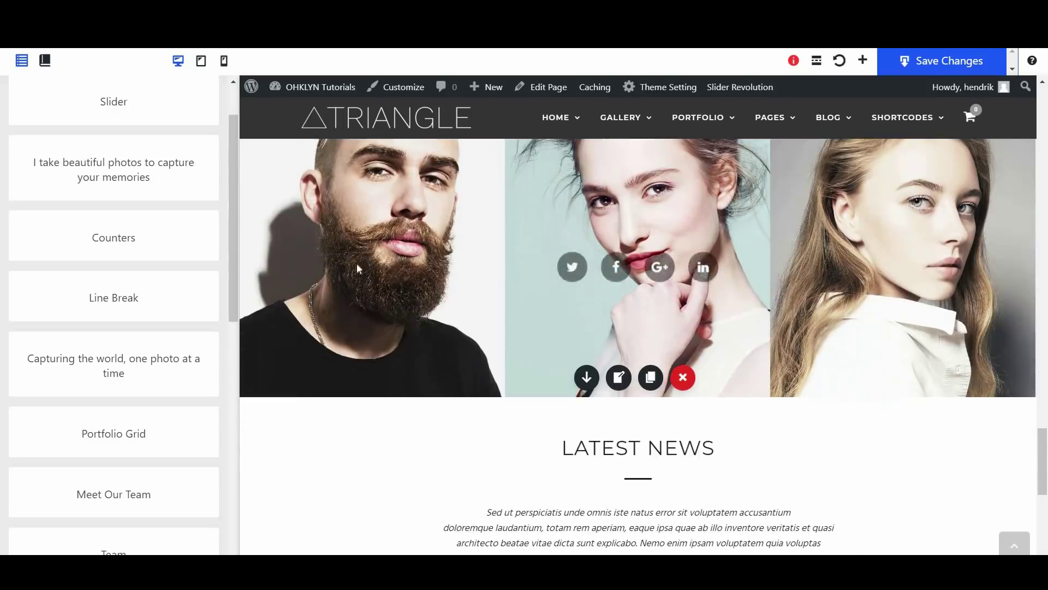
scroll(622, 386, up, 2)
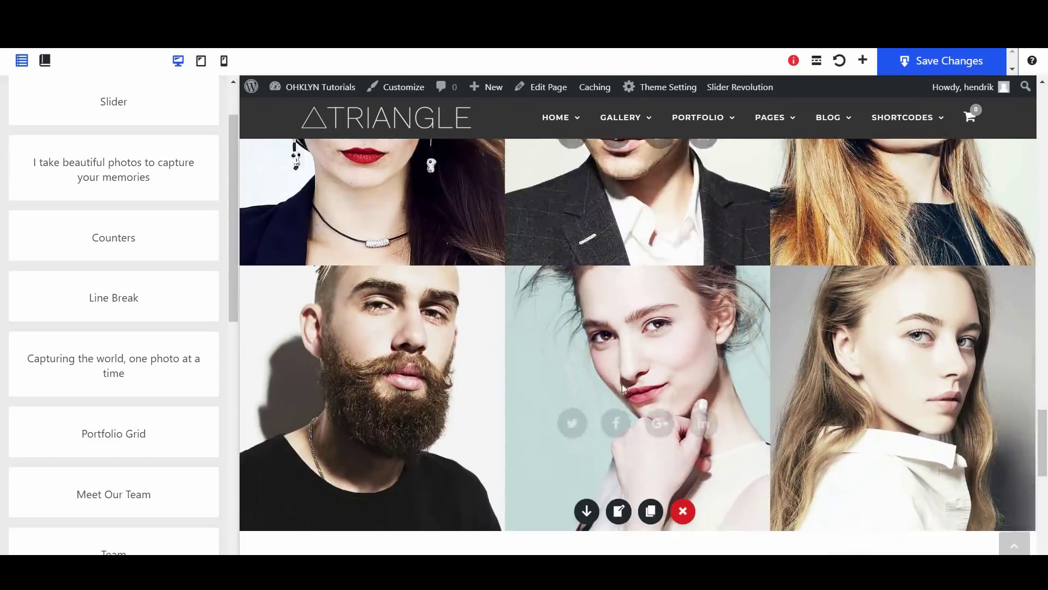
scroll(621, 385, down, 1)
click(619, 445)
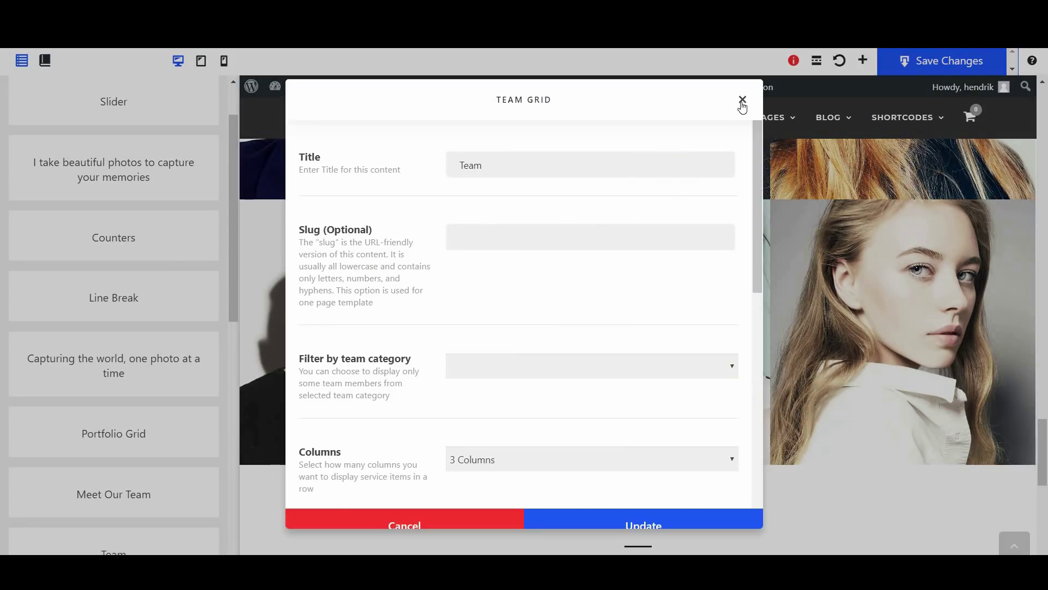
click(743, 101)
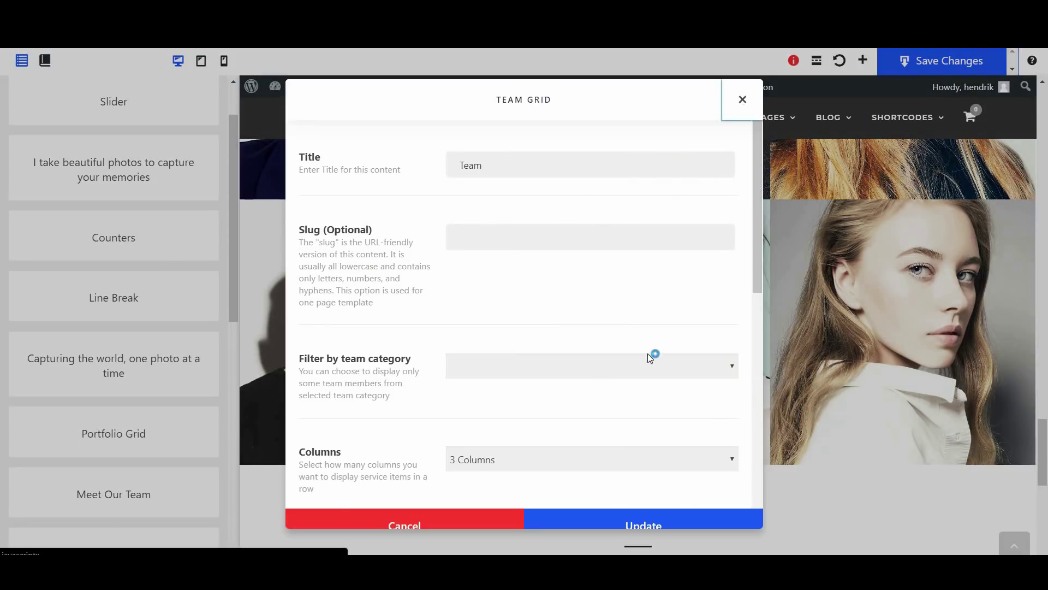
scroll(648, 354, down, 4)
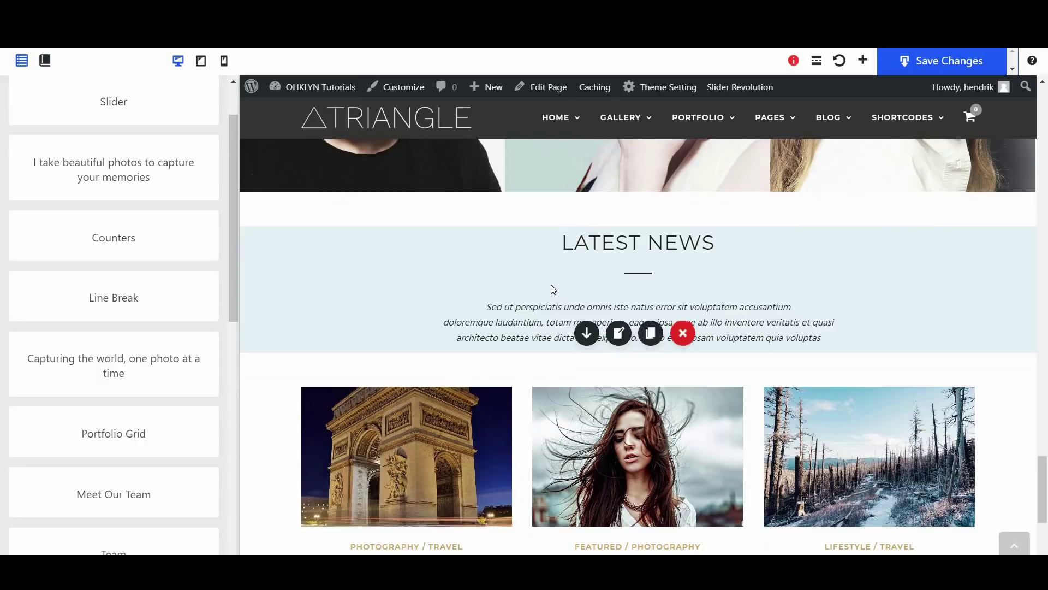
scroll(553, 289, down, 3)
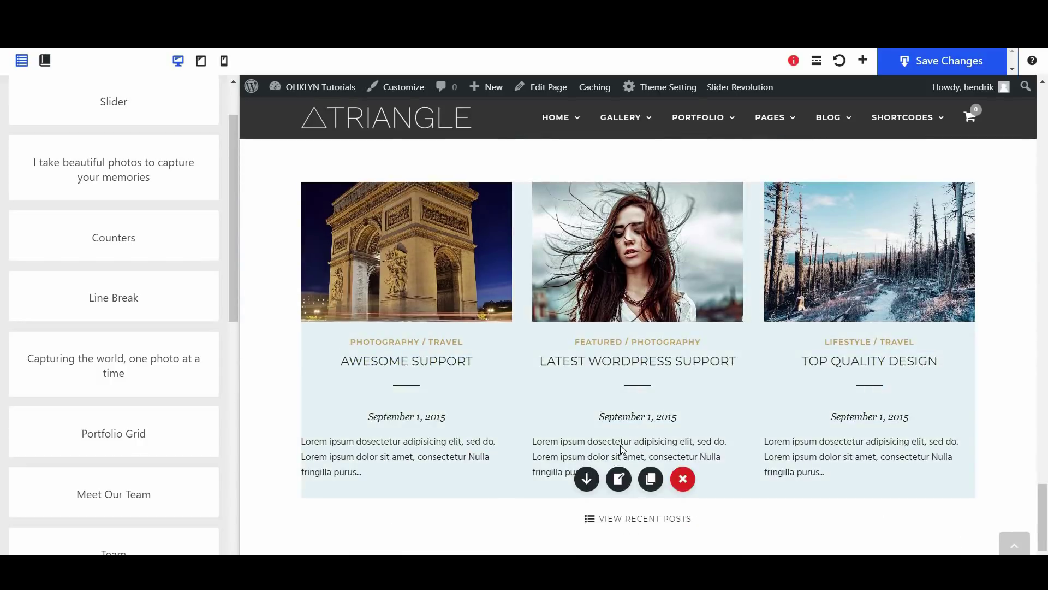
Trim the Blog Grid's View Recent Posts button link down to /blog and update
click(618, 482)
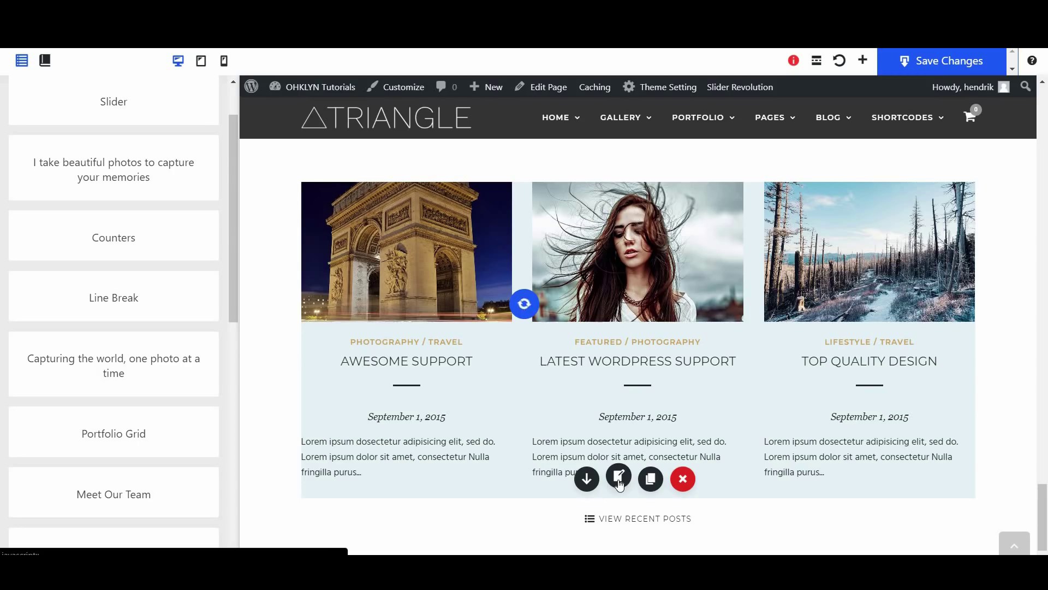
scroll(508, 345, down, 5)
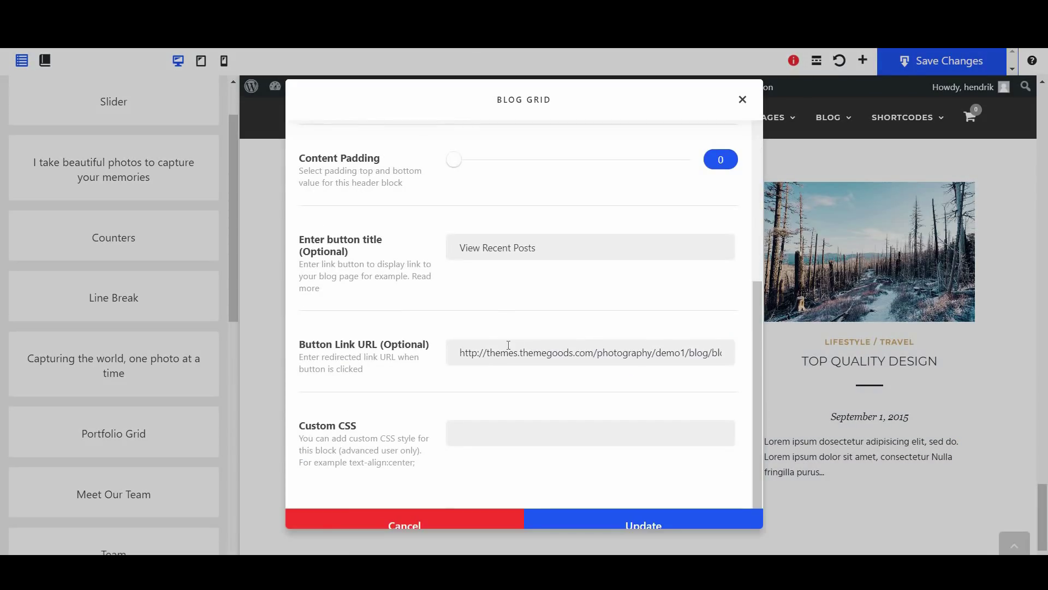
drag(686, 351, 456, 342)
key(BackSpace)
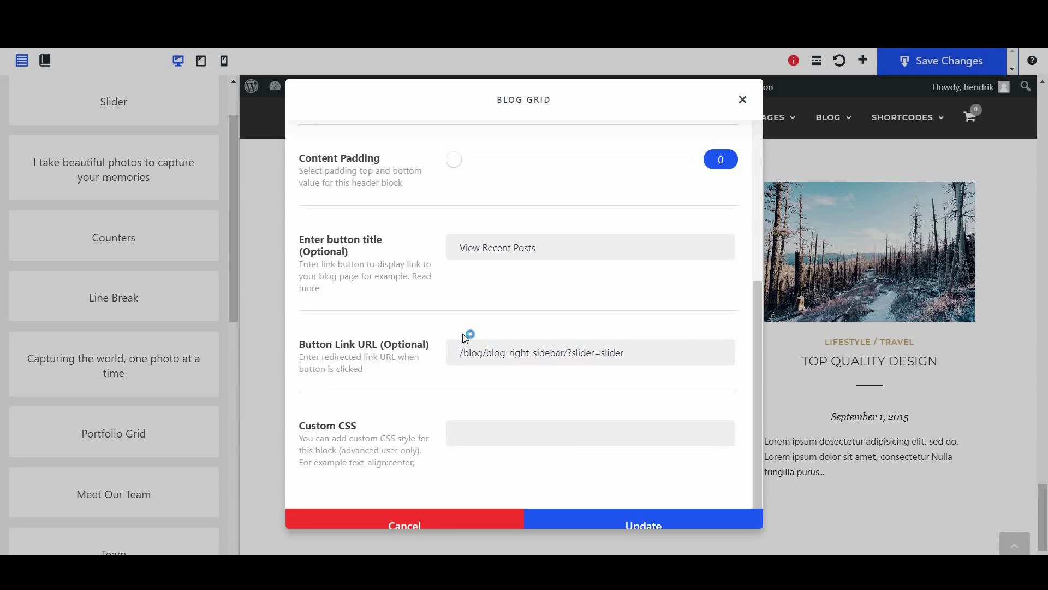
drag(624, 352, 487, 353)
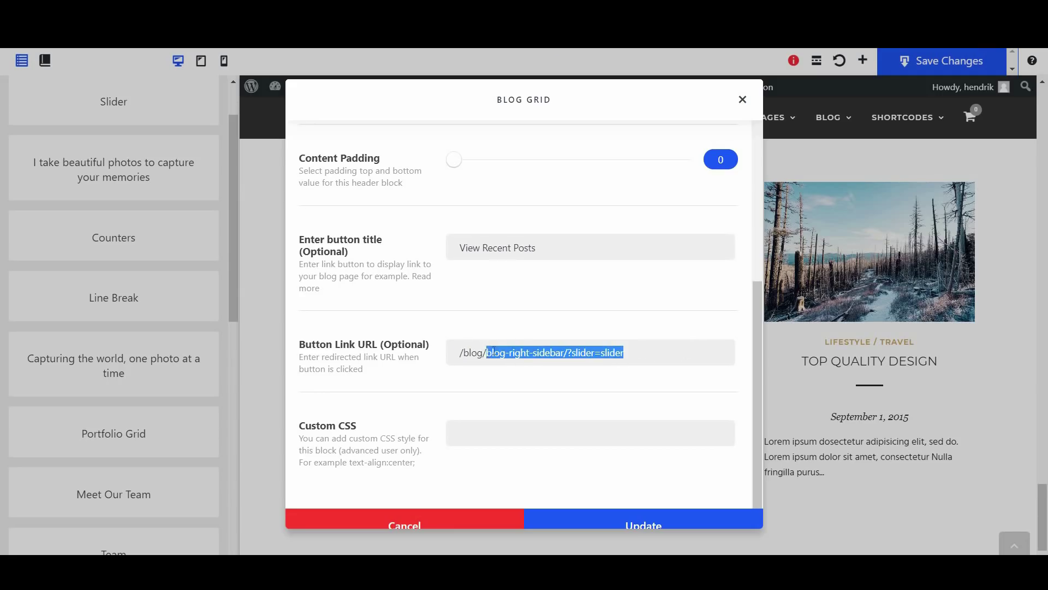
key(BackSpace)
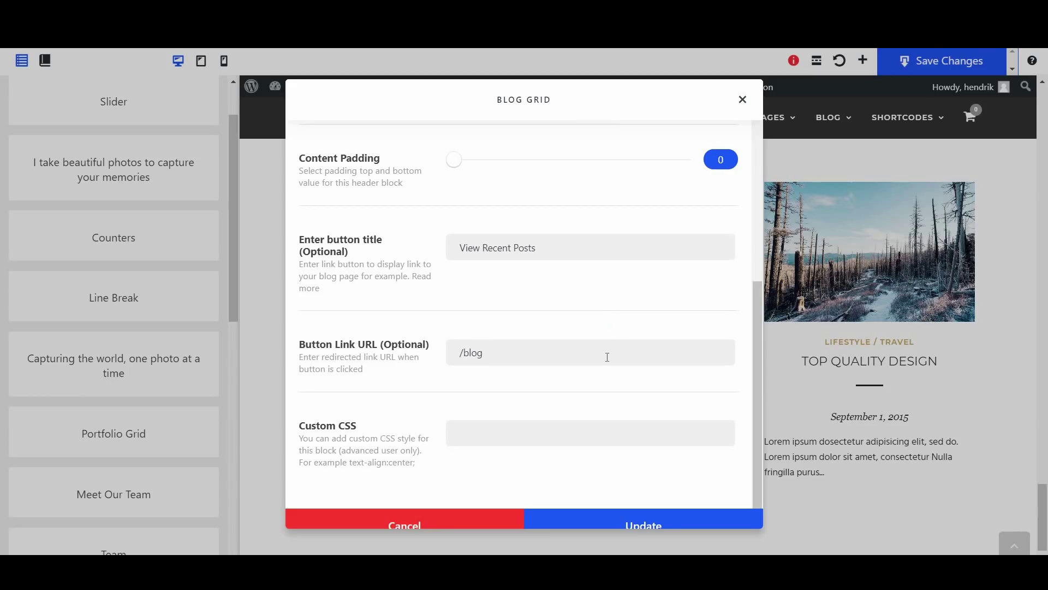
click(655, 526)
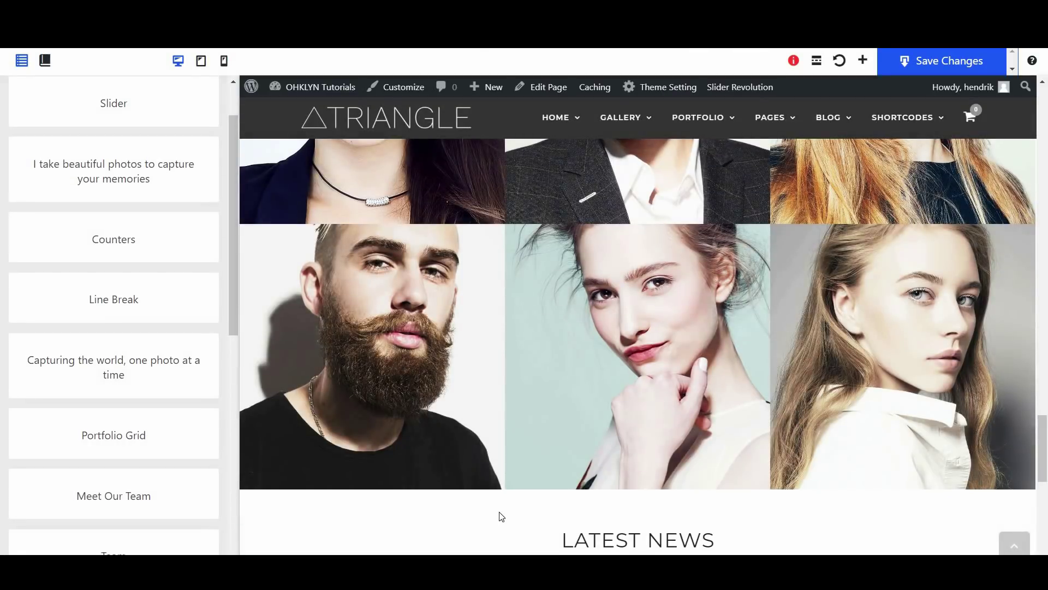
Insert a Full Width Button block from the Text templates below the Blog Grid
scroll(499, 511, down, 10)
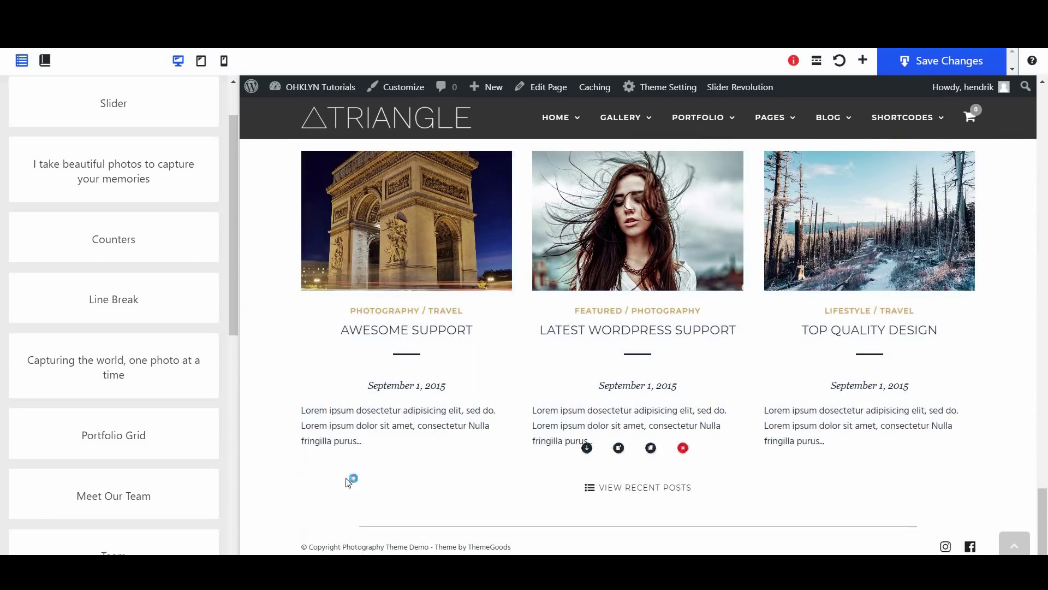
click(231, 453)
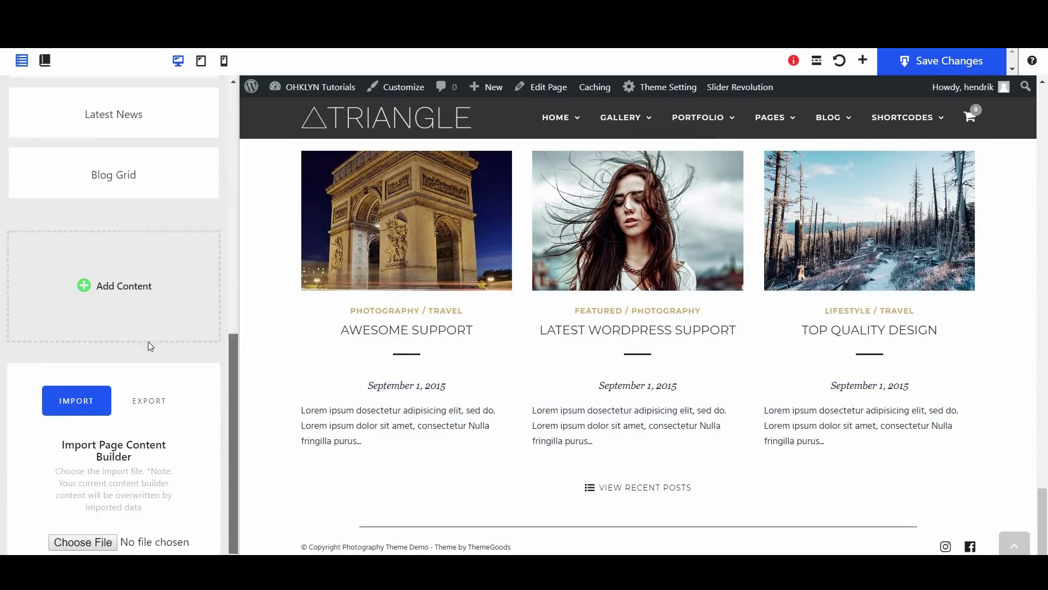
click(137, 280)
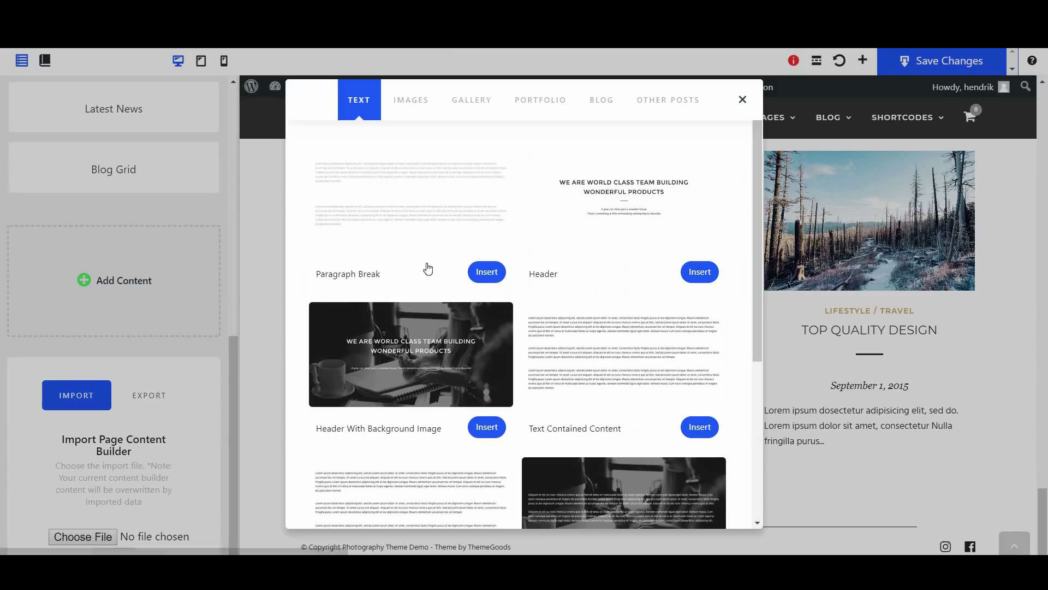
scroll(626, 410, down, 5)
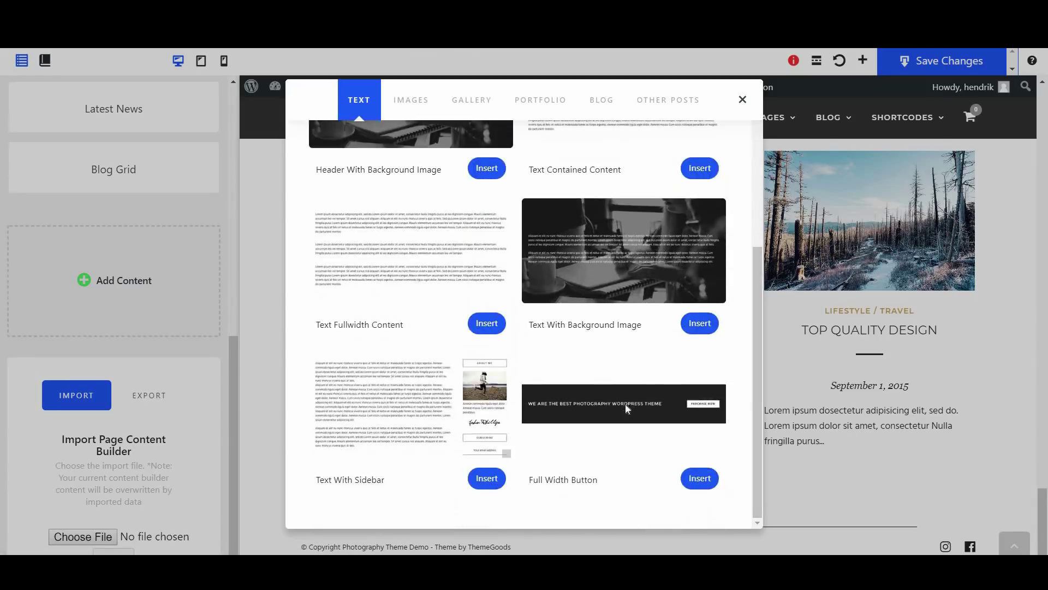
click(627, 409)
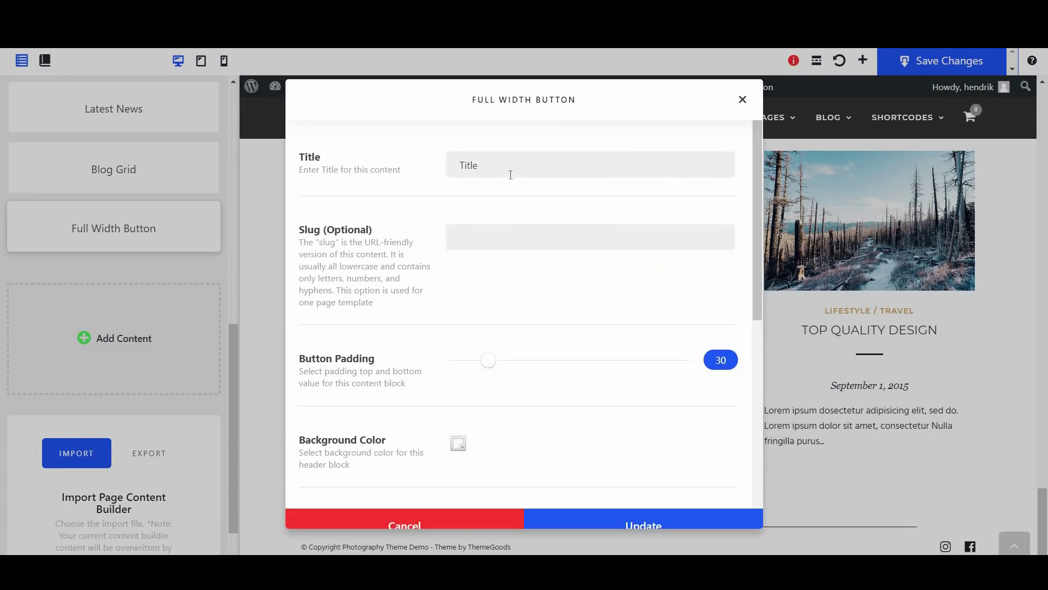
Title the button block 'Want to get in touch regarding my services?' with black background and white title
drag(511, 175, 445, 178)
text(Want to get in touch regarding my services?)
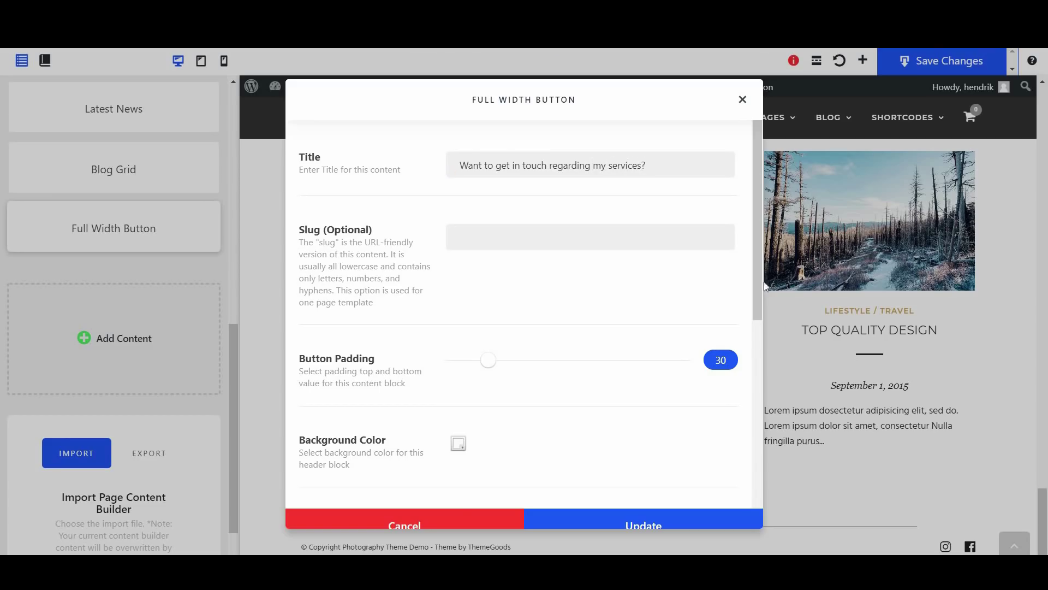
scroll(552, 311, down, 4)
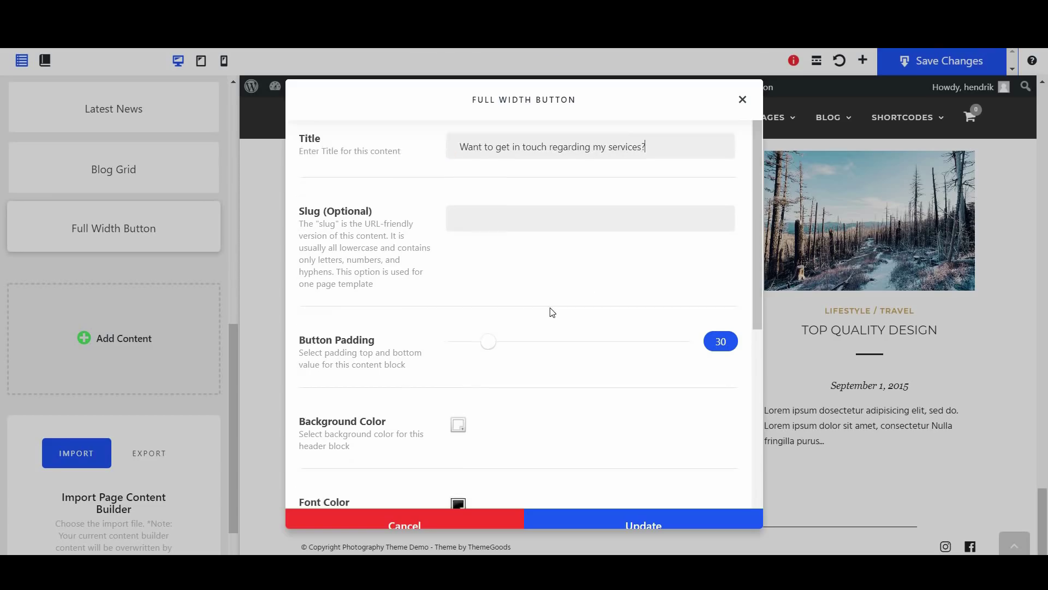
click(458, 238)
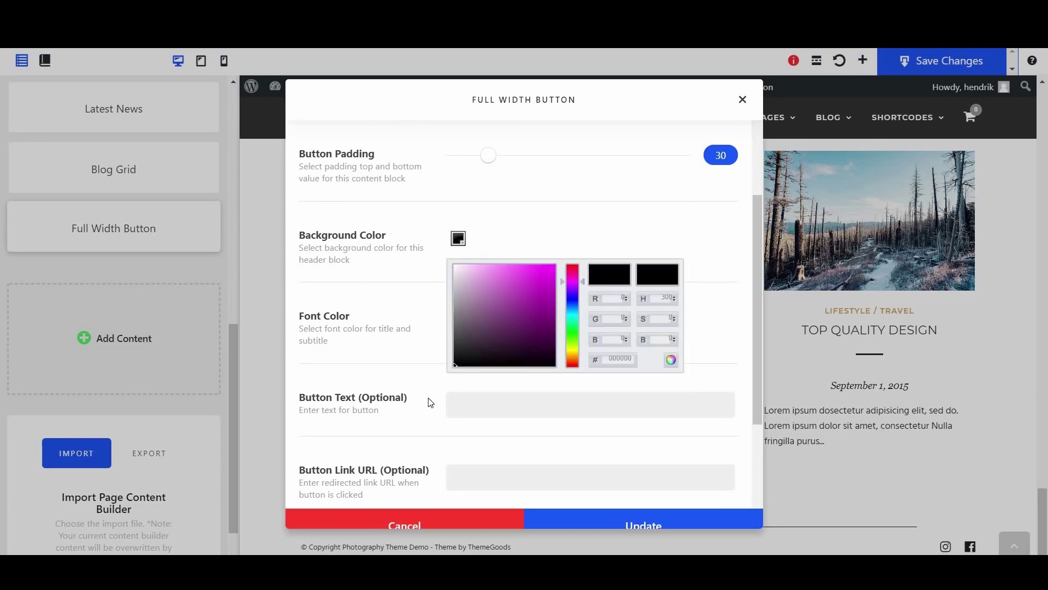
click(449, 369)
click(458, 320)
click(454, 347)
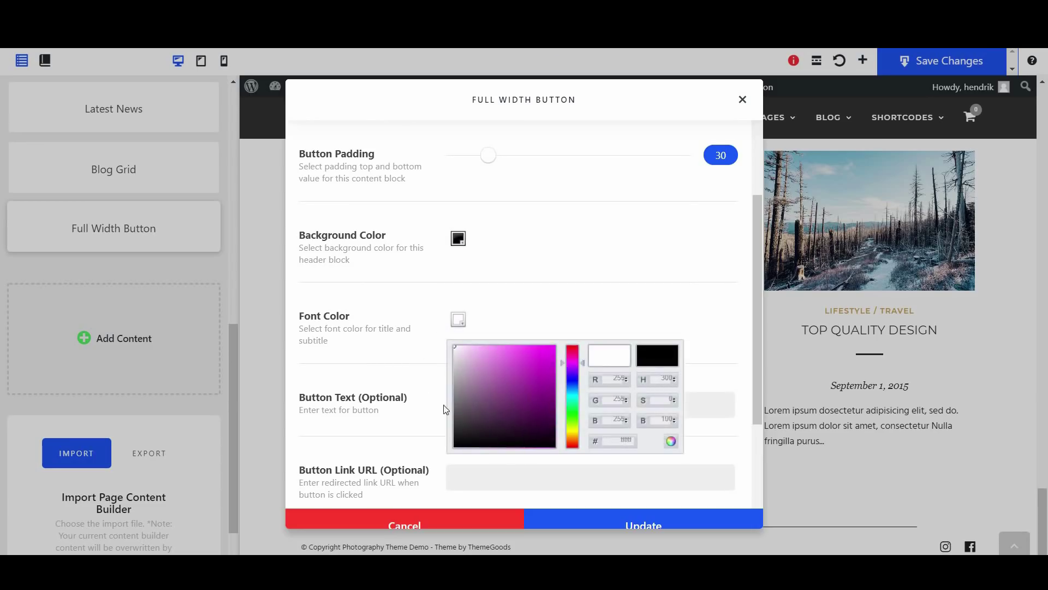
Set the button's text and background hex 0000ddd, then save the block and home page
click(490, 414)
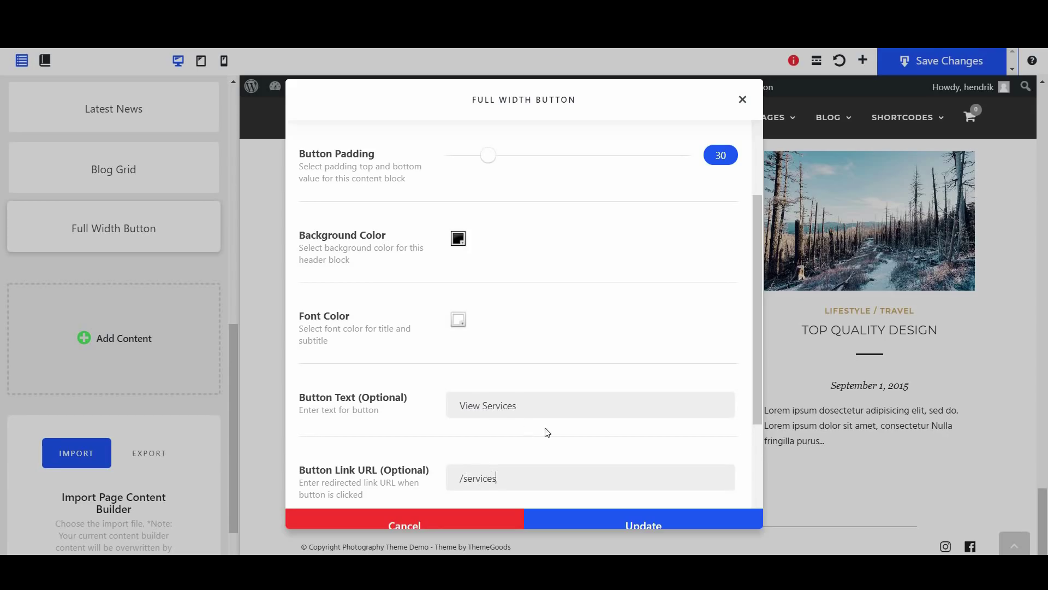
scroll(547, 432, down, 3)
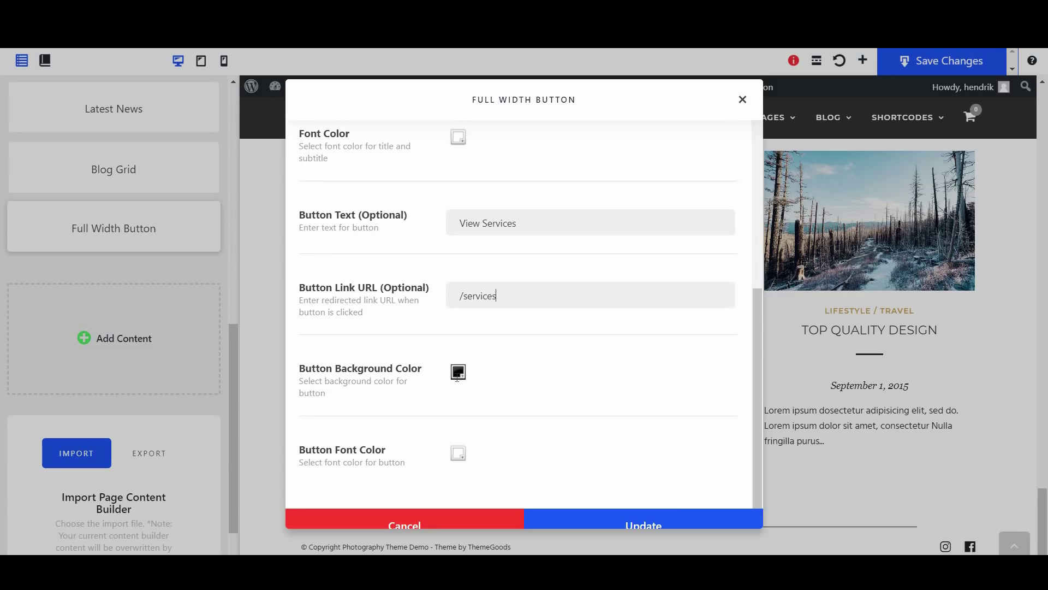
click(457, 373)
click(615, 493)
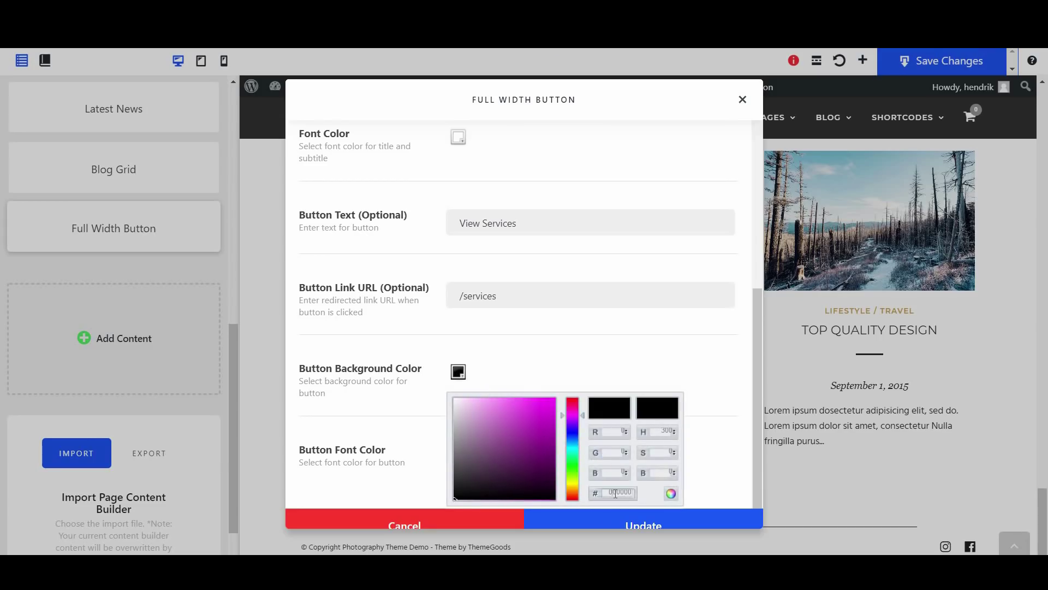
text(0000dd)
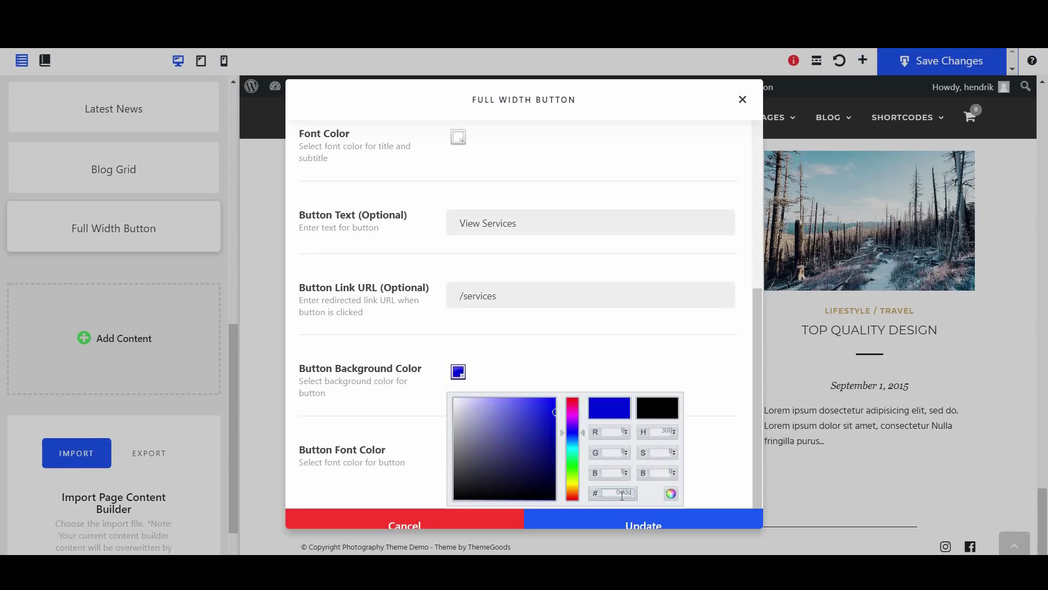
text(dd)
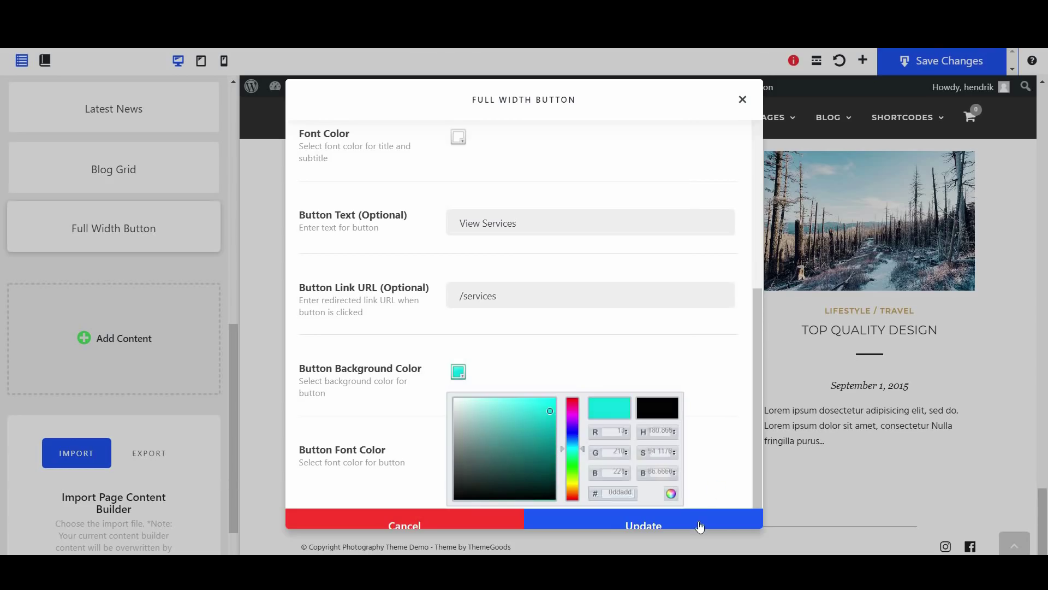
click(698, 525)
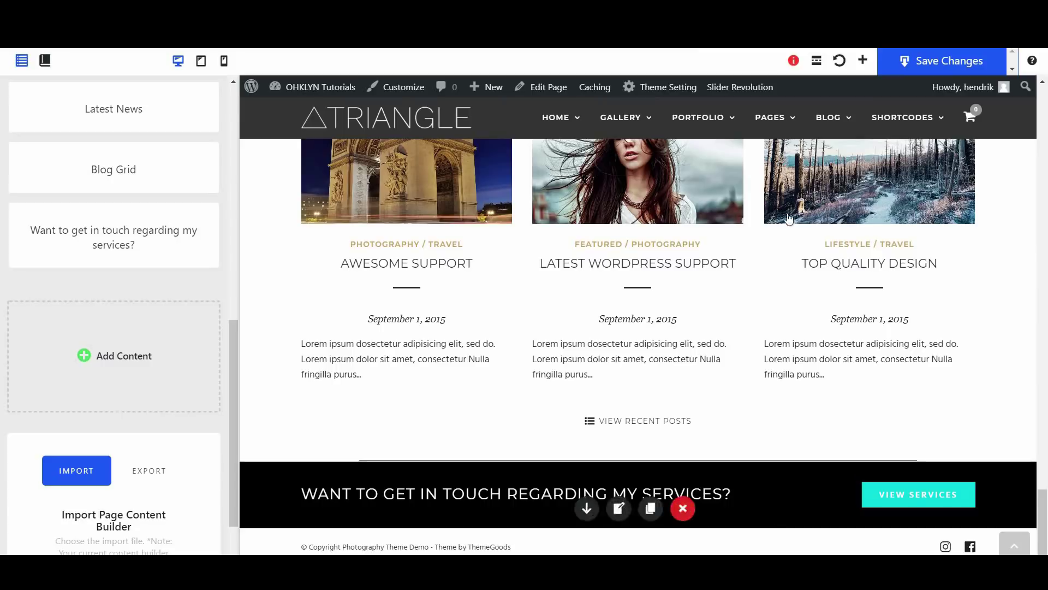
click(941, 65)
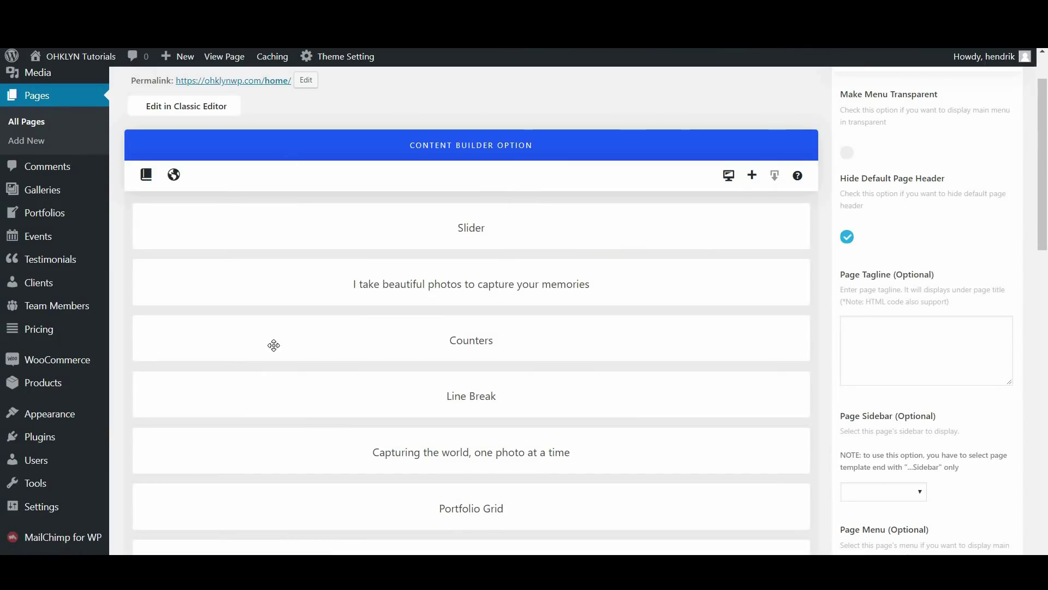
In the back-end Content Builder, open and close Blog Grid settings, then drag the Slider row
scroll(355, 388, down, 3)
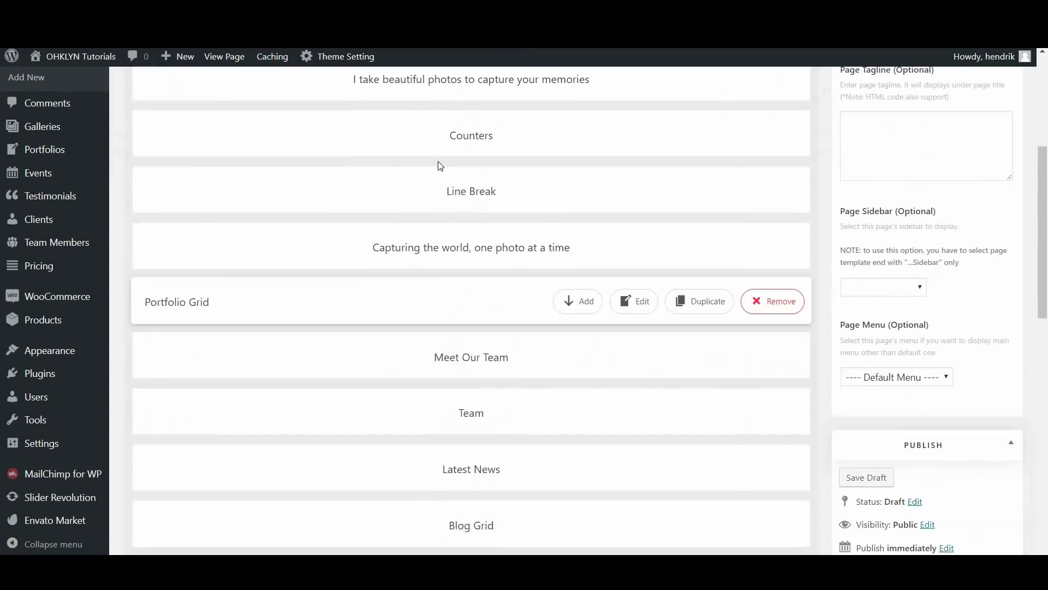
scroll(529, 437, down, 2)
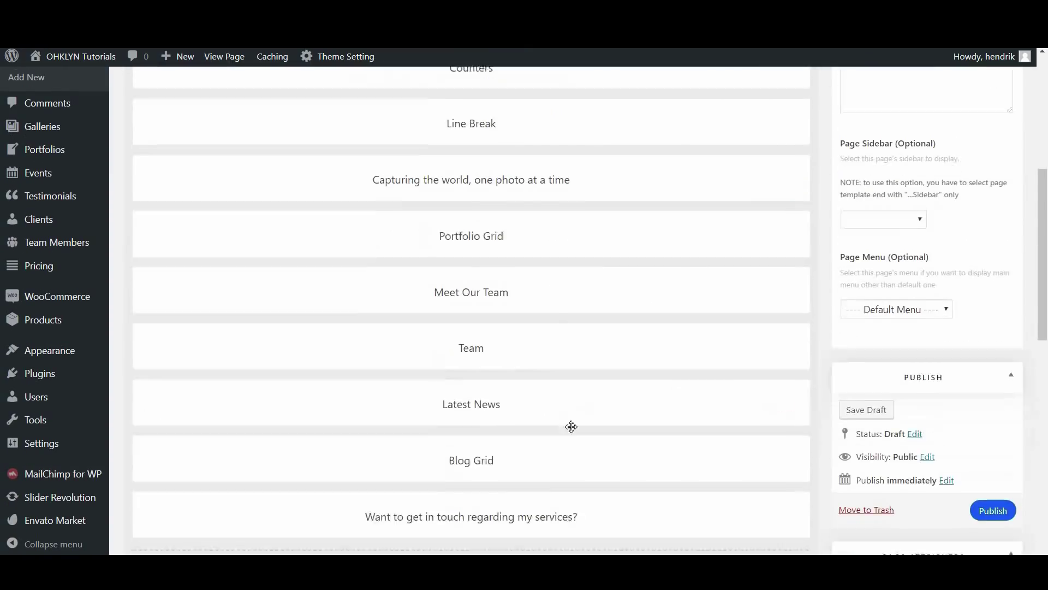
click(640, 395)
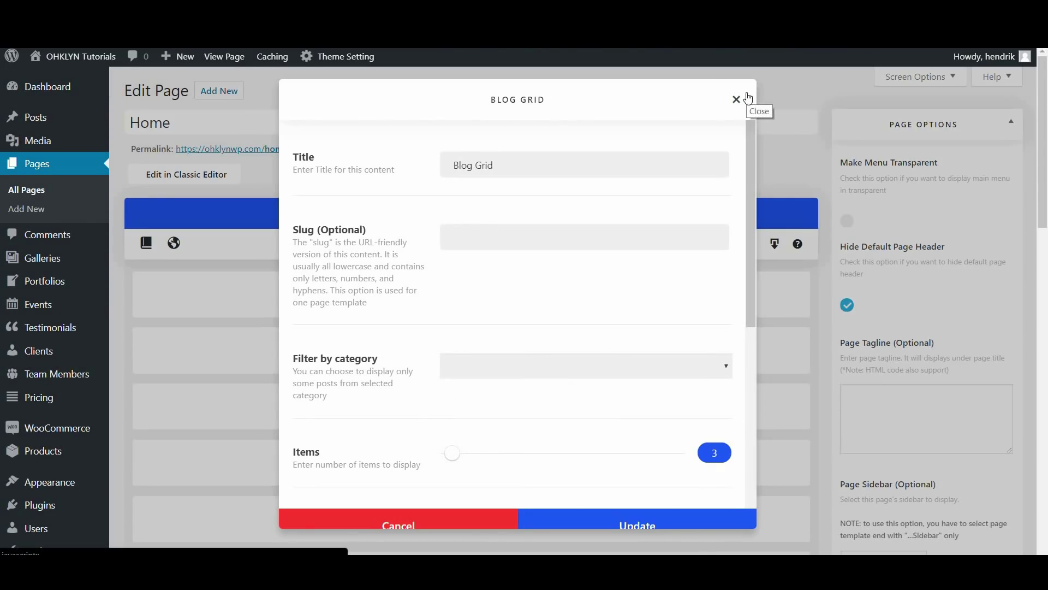
click(733, 109)
mouse_move(498, 297)
mouse_down()
mouse_move(499, 368)
mouse_move(508, 297)
mouse_up()
click(727, 298)
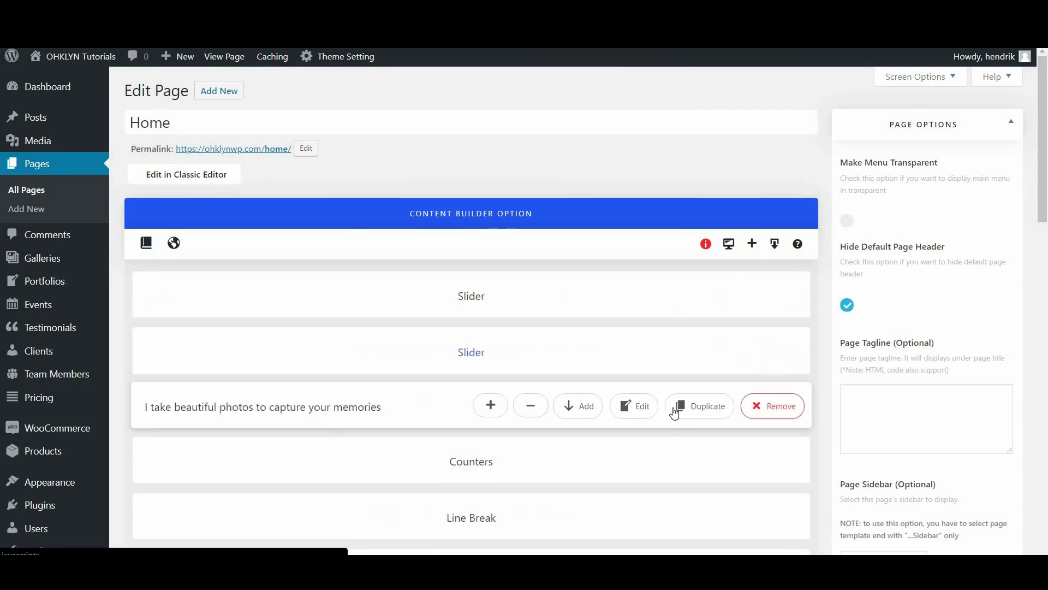
click(755, 352)
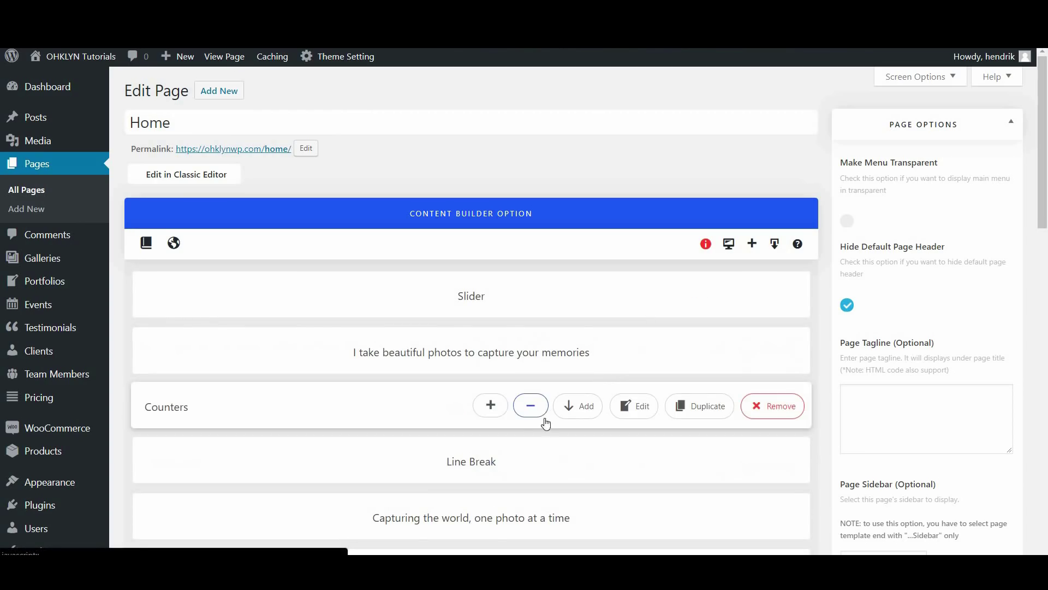
scroll(546, 440, down, 1)
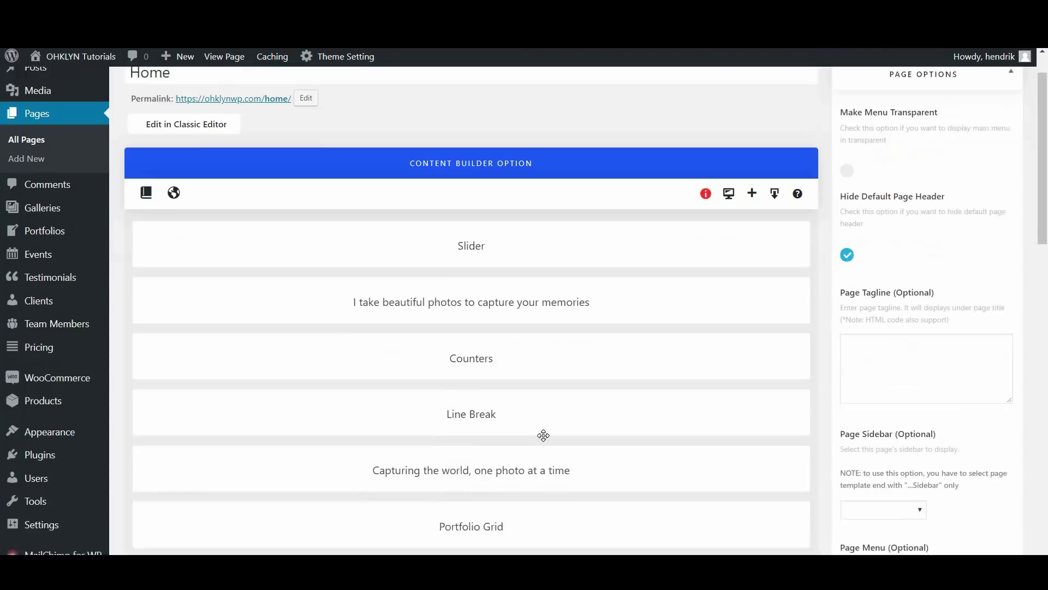
click(532, 283)
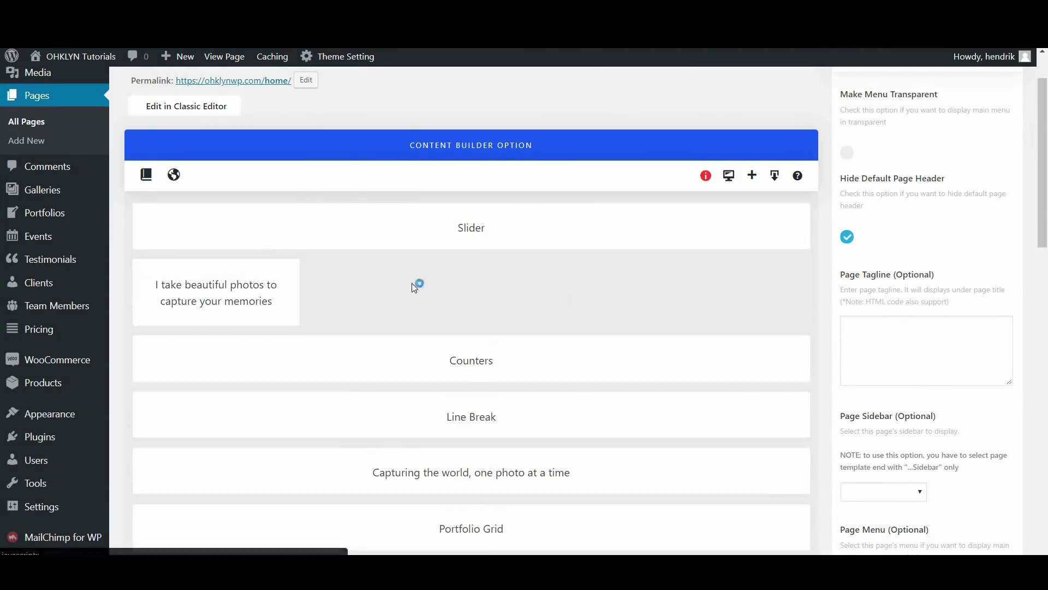
click(528, 358)
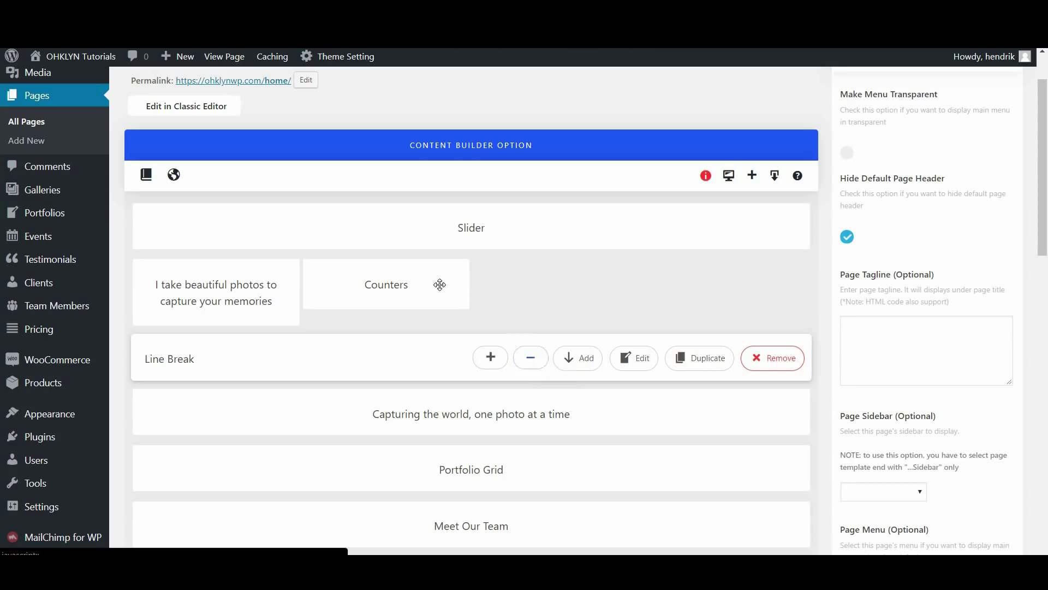
click(530, 360)
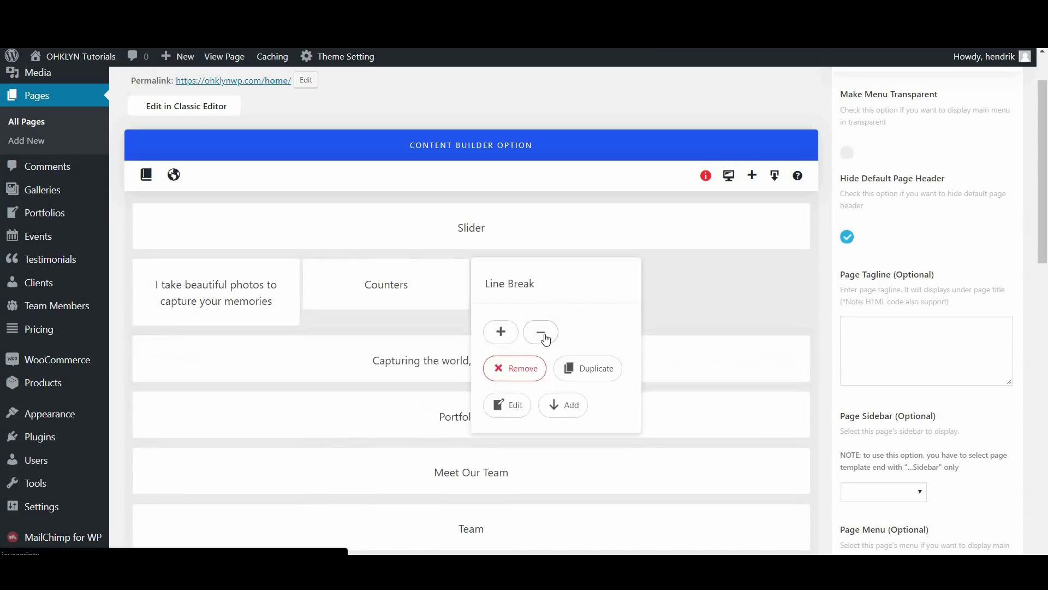
click(498, 334)
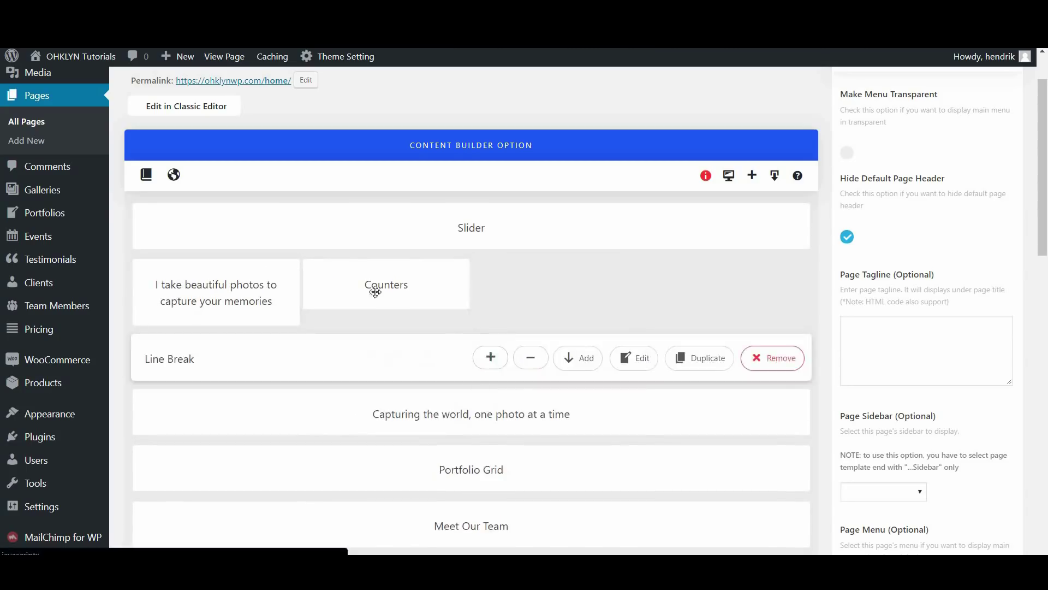
click(331, 333)
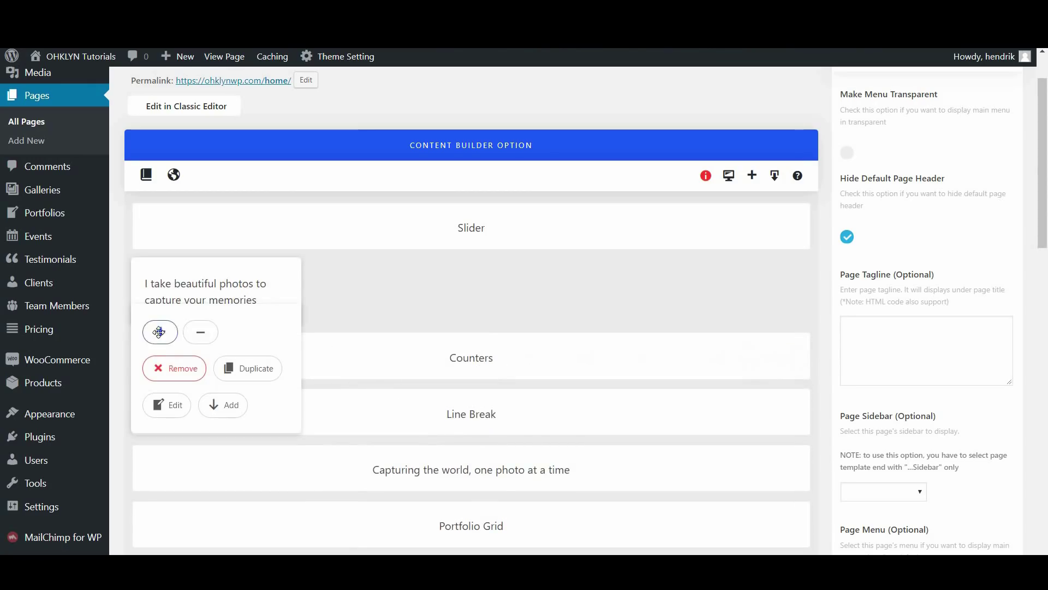
click(160, 331)
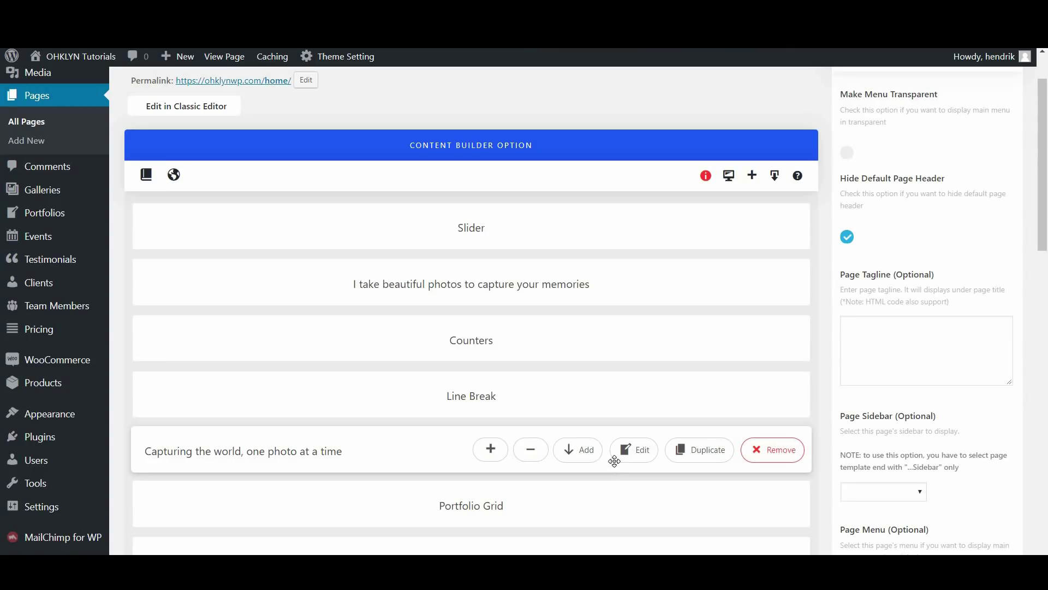
scroll(614, 461, down, 9)
scroll(569, 489, down, 4)
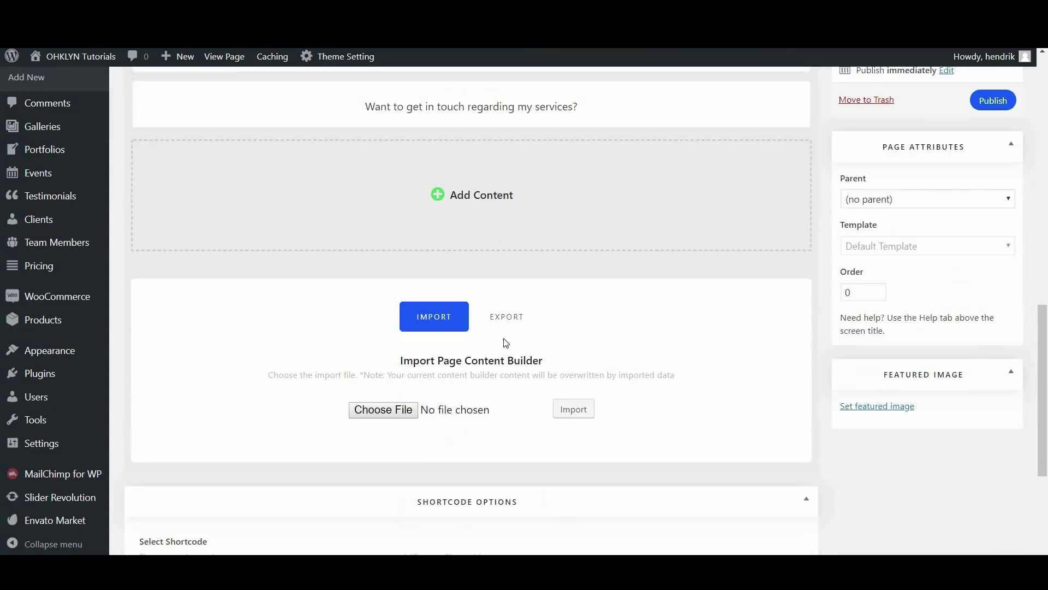
Publish the Home page and export its builder content to a file
scroll(971, 228, up, 3)
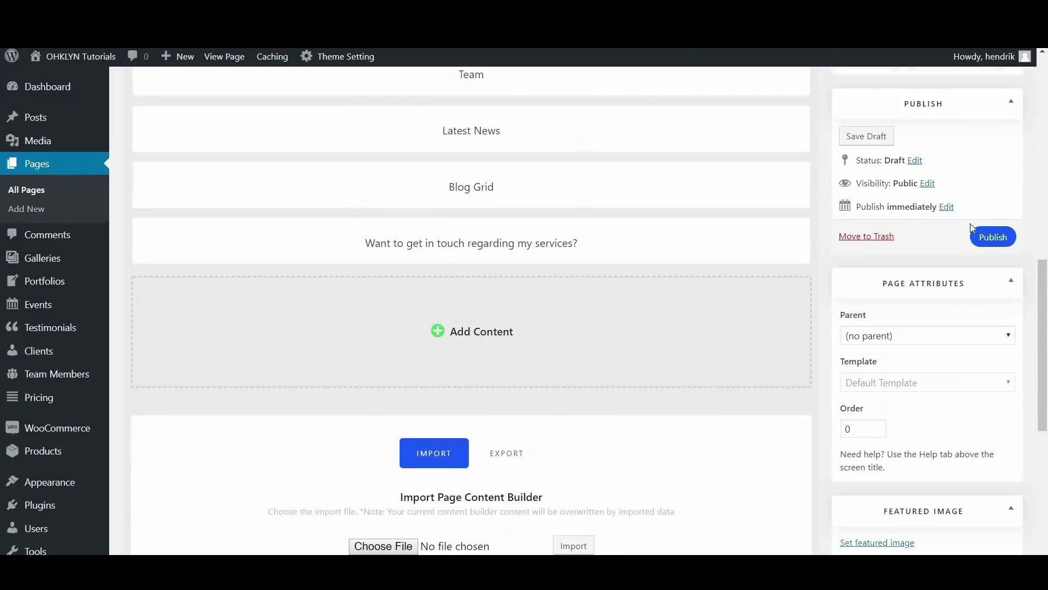
click(998, 234)
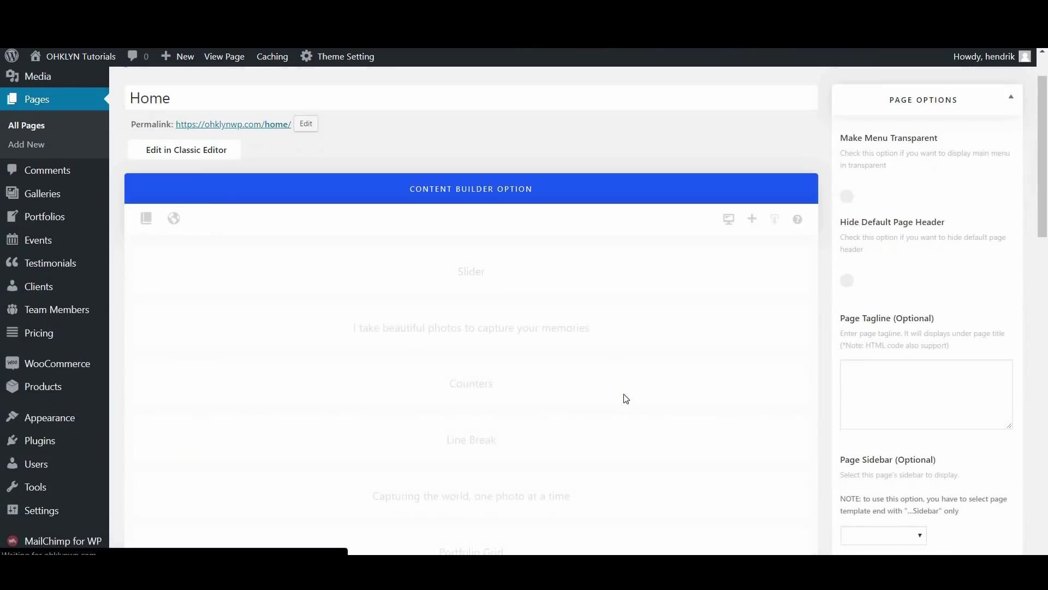
scroll(625, 396, down, 15)
click(500, 416)
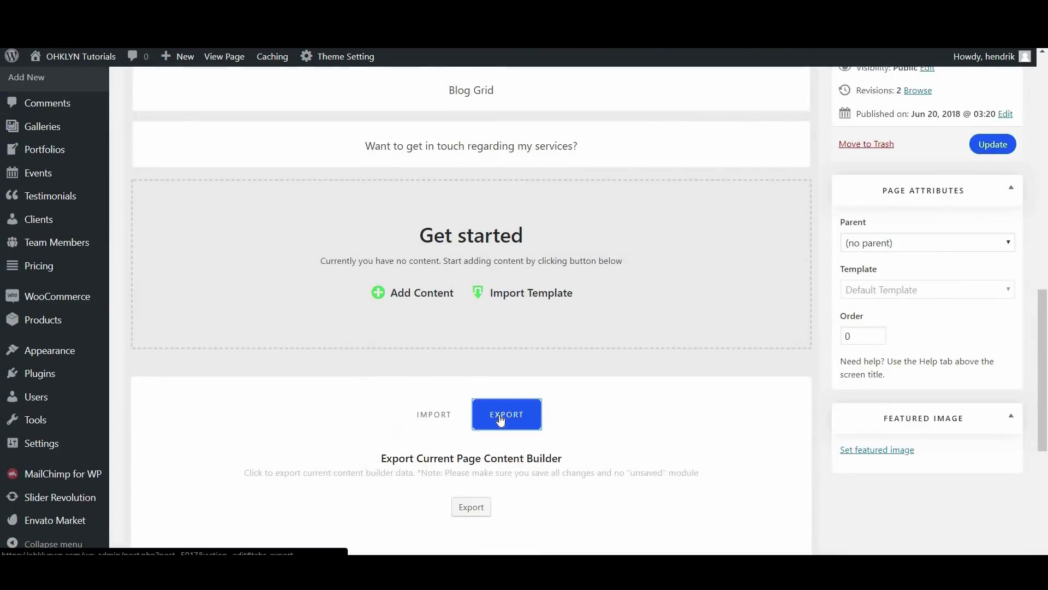
scroll(491, 398, down, 3)
click(484, 376)
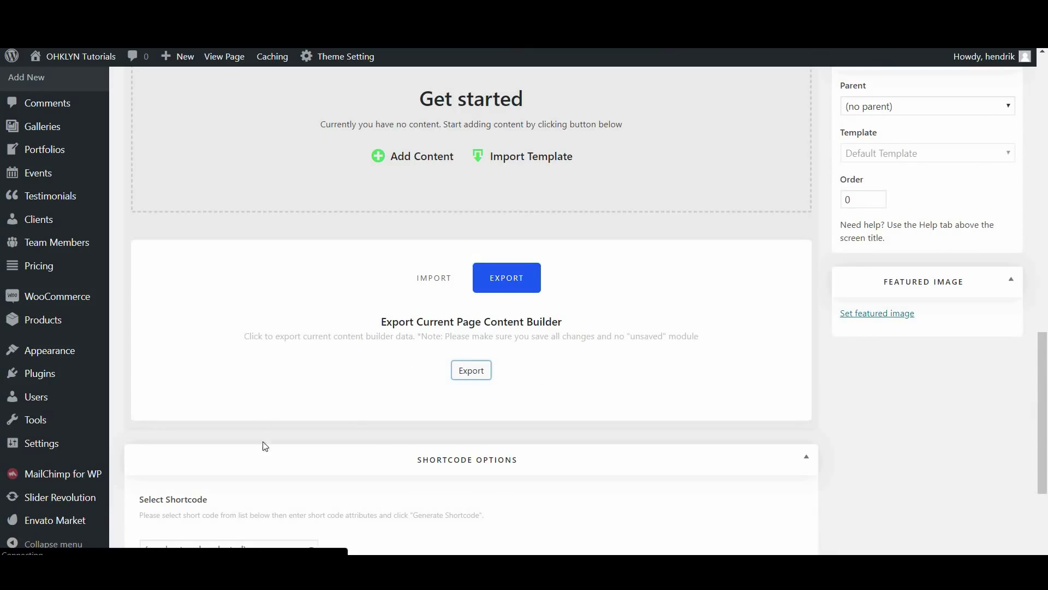
Import the builder layout from 5960.json and update the page
click(432, 281)
click(395, 375)
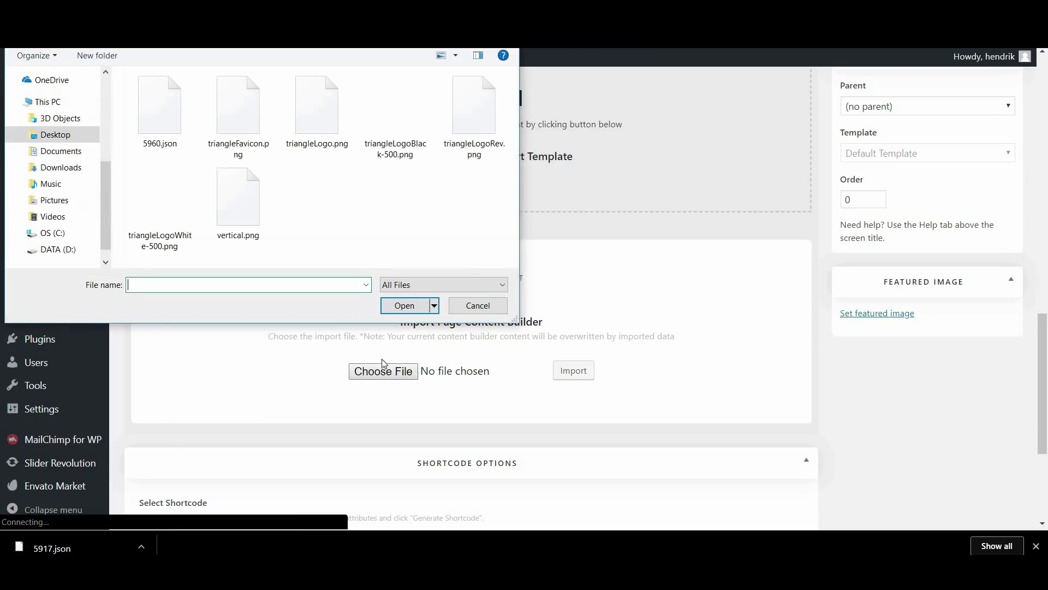
click(162, 128)
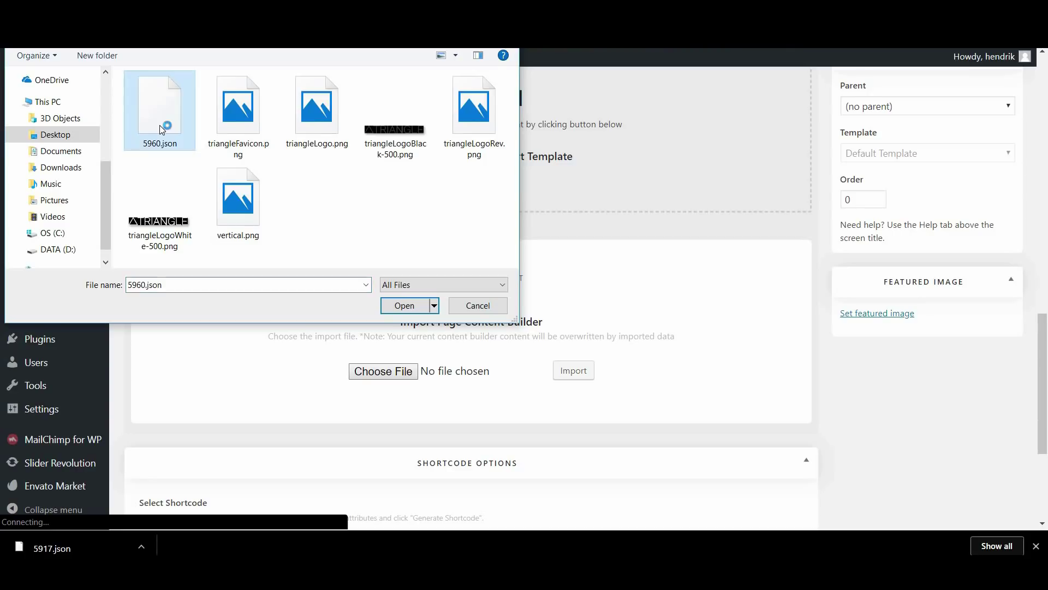
click(405, 306)
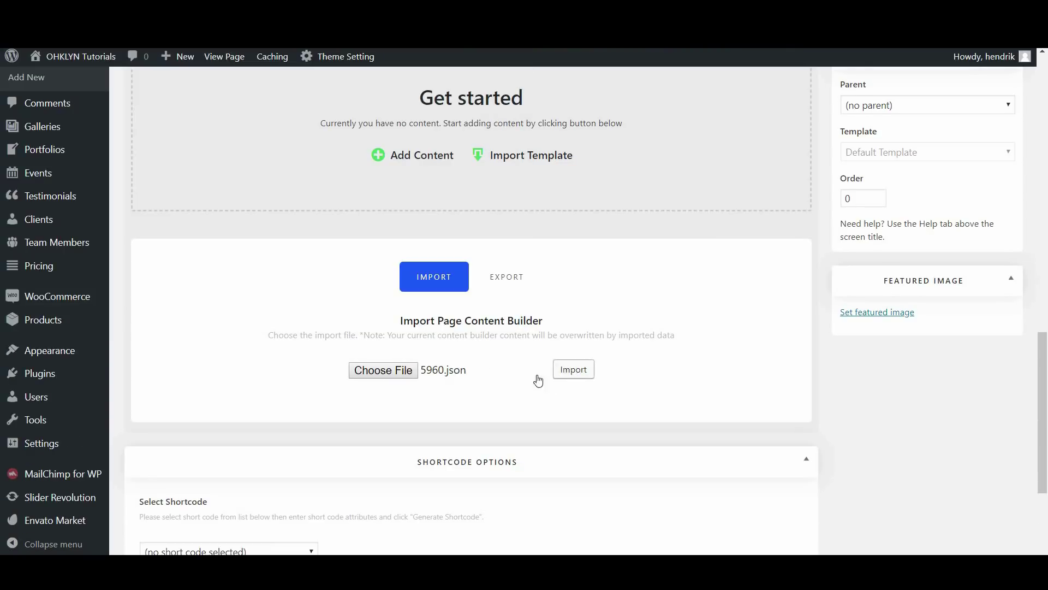
scroll(417, 356, up, 12)
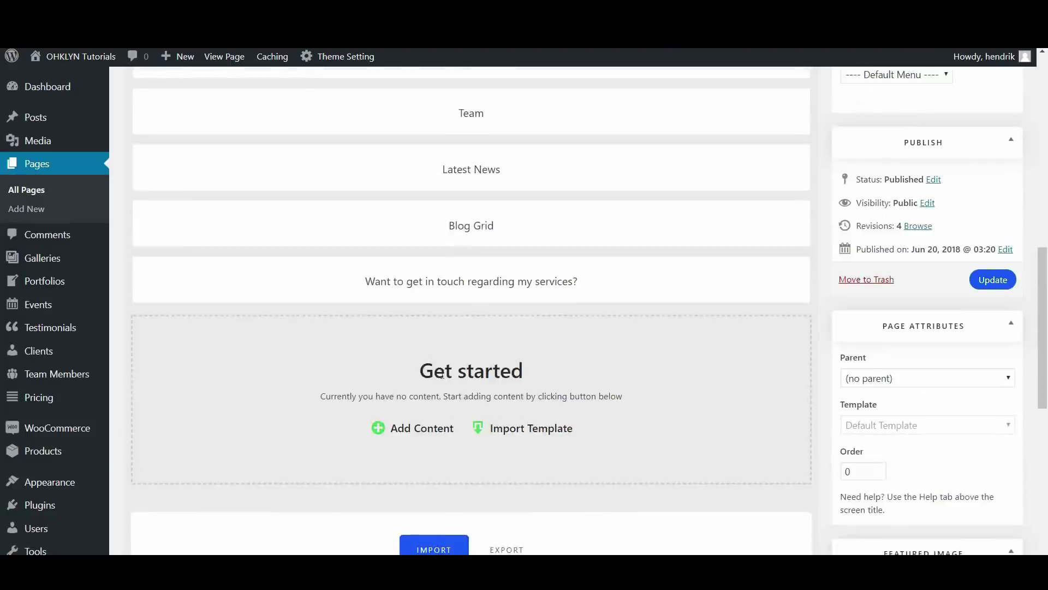
scroll(994, 423, down, 5)
click(994, 420)
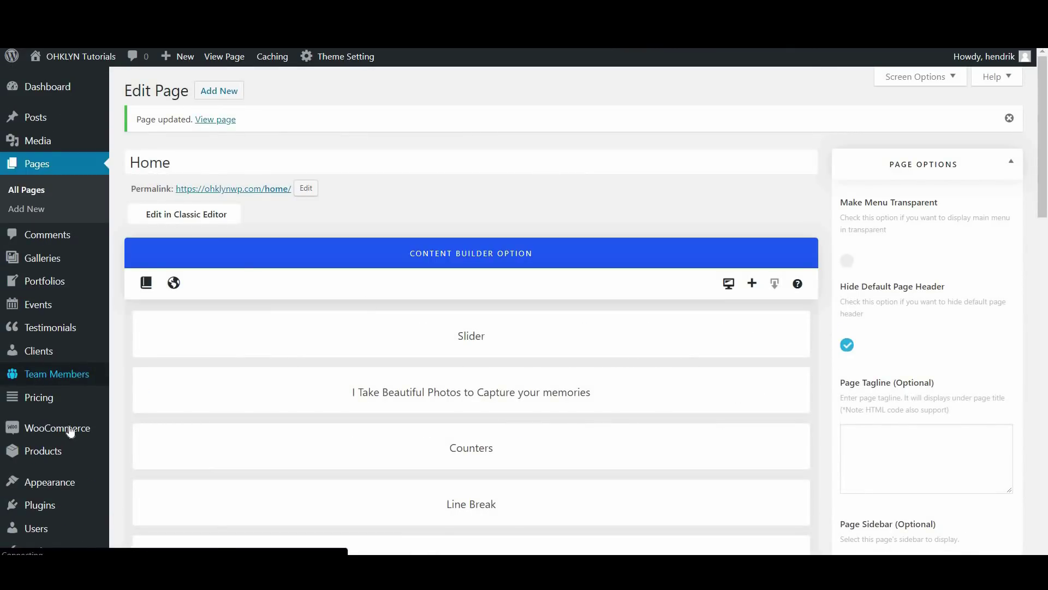
Set Home as the static homepage in Reading Settings, save, and visit the live site
scroll(69, 428, down, 5)
mouse_move(112, 444)
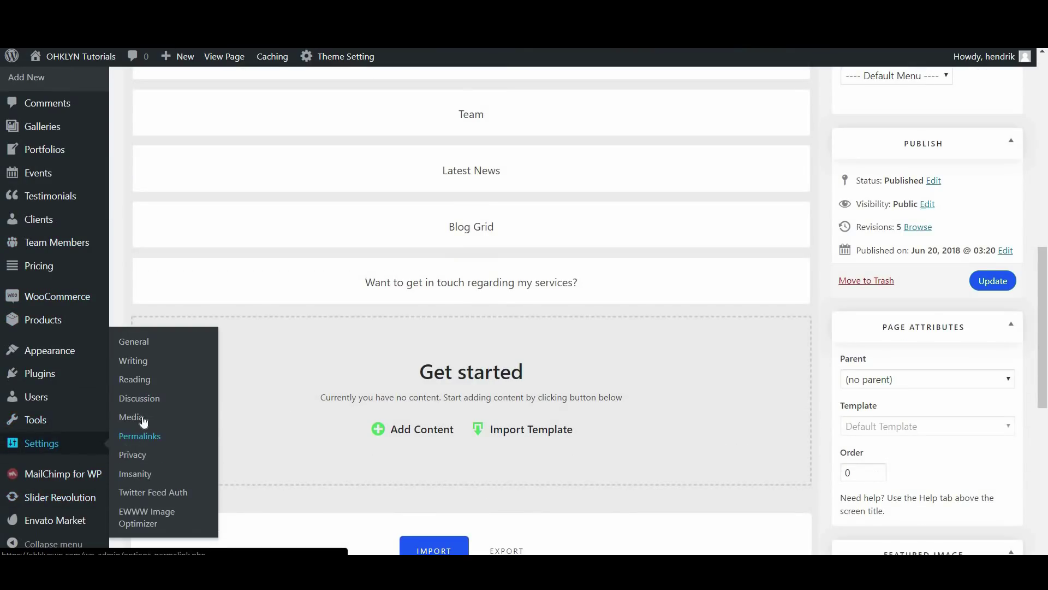
click(149, 384)
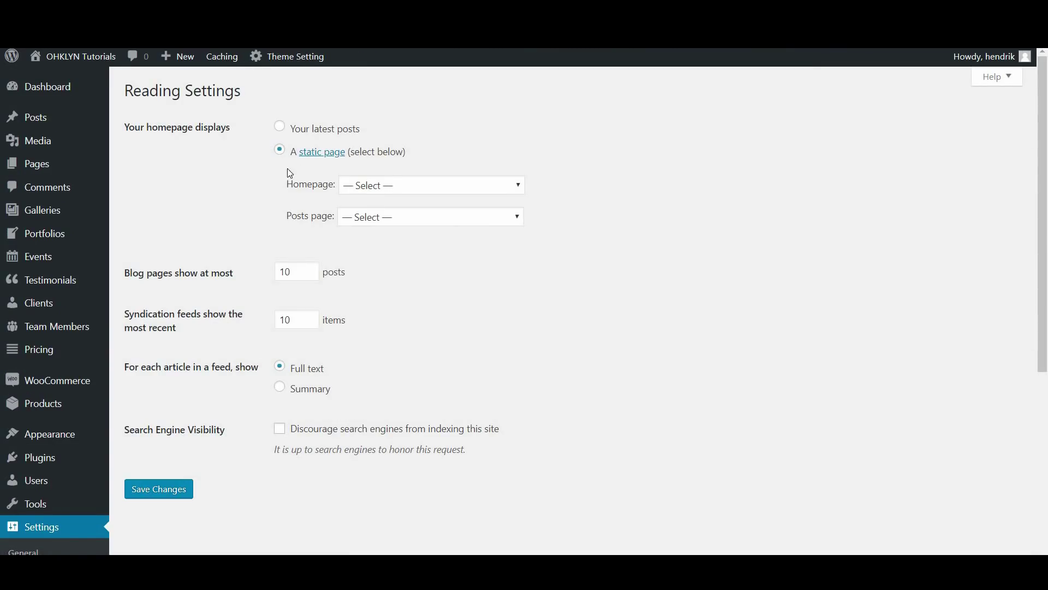
click(377, 187)
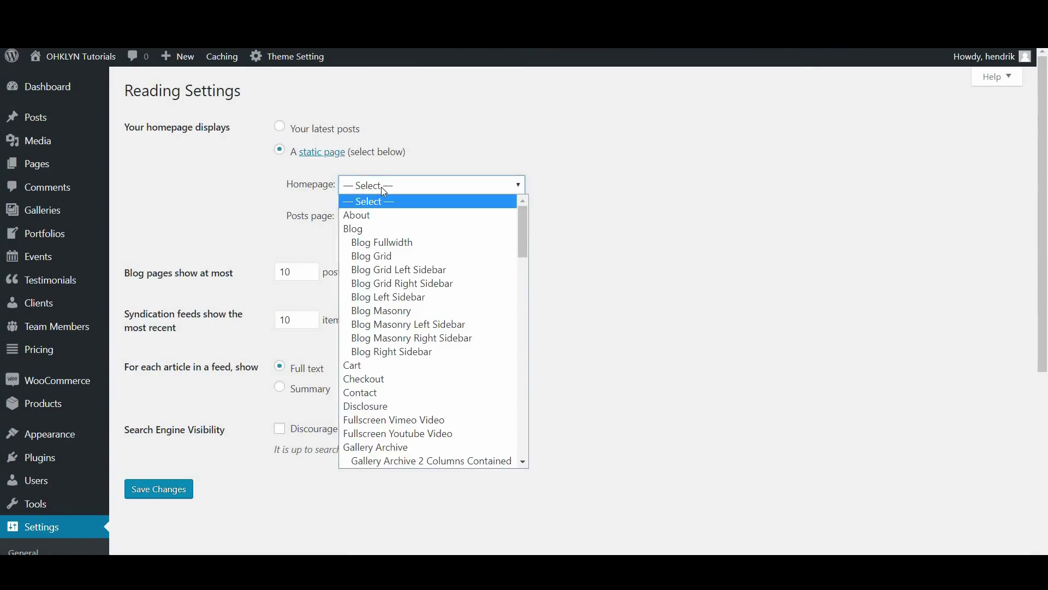
scroll(431, 334, down, 7)
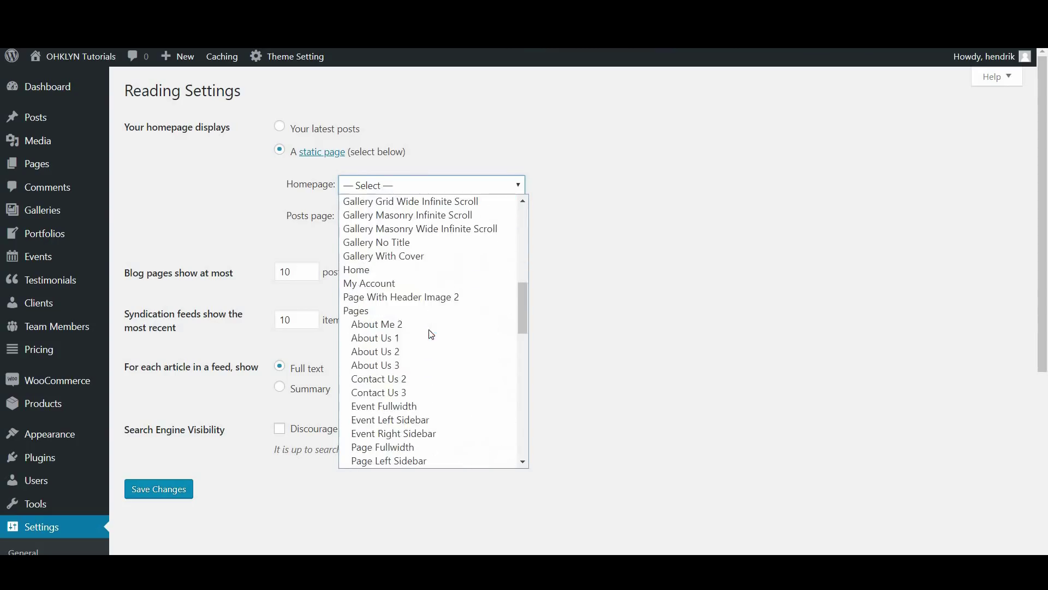
click(386, 272)
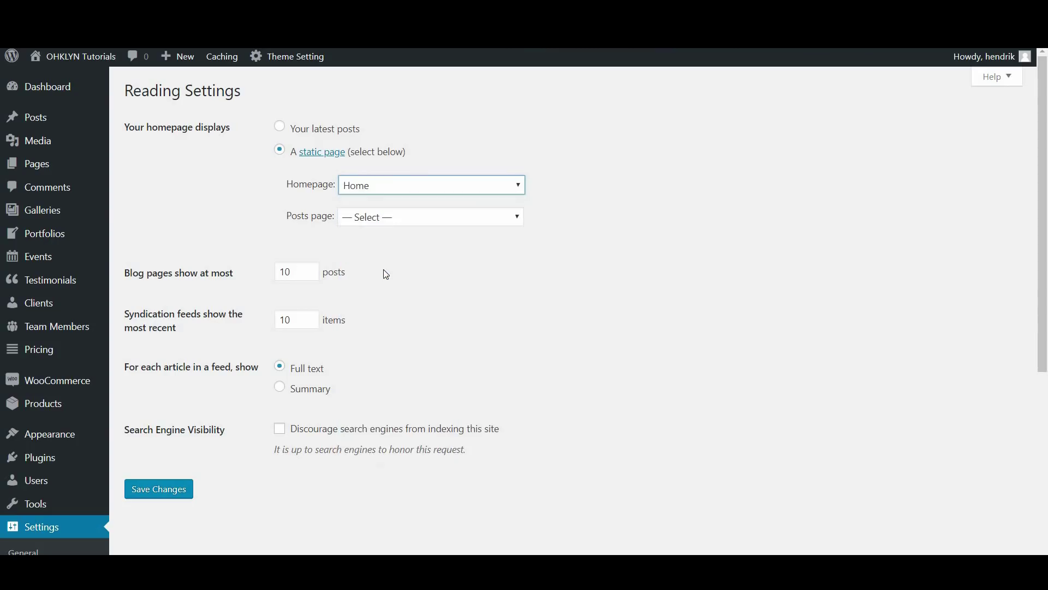
click(175, 492)
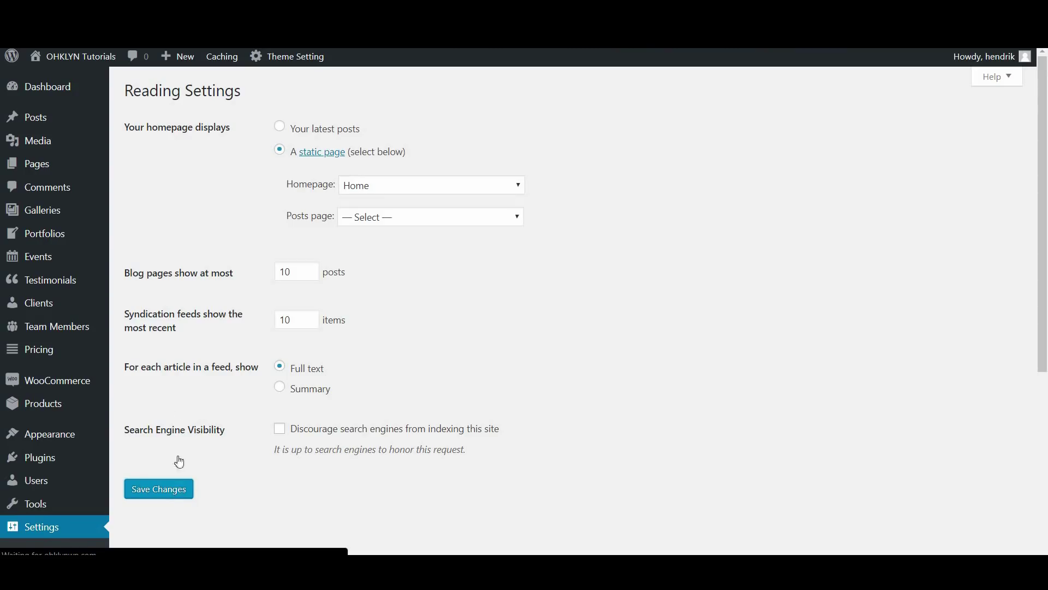
mouse_move(79, 64)
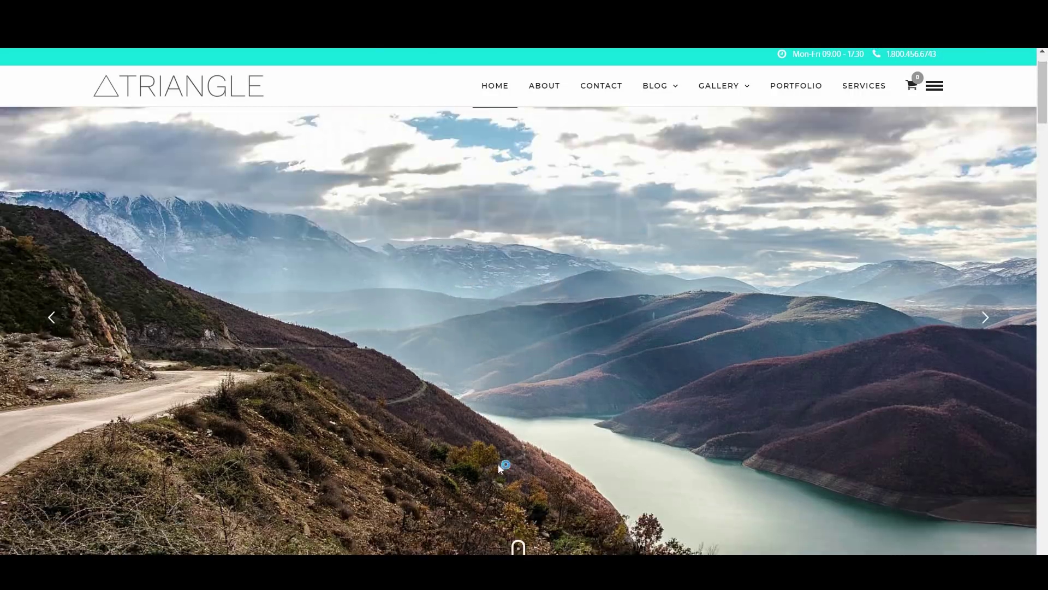
Scroll down the live homepage past its photography slider and portfolio grid
scroll(498, 464, down, 5)
scroll(500, 467, down, 3)
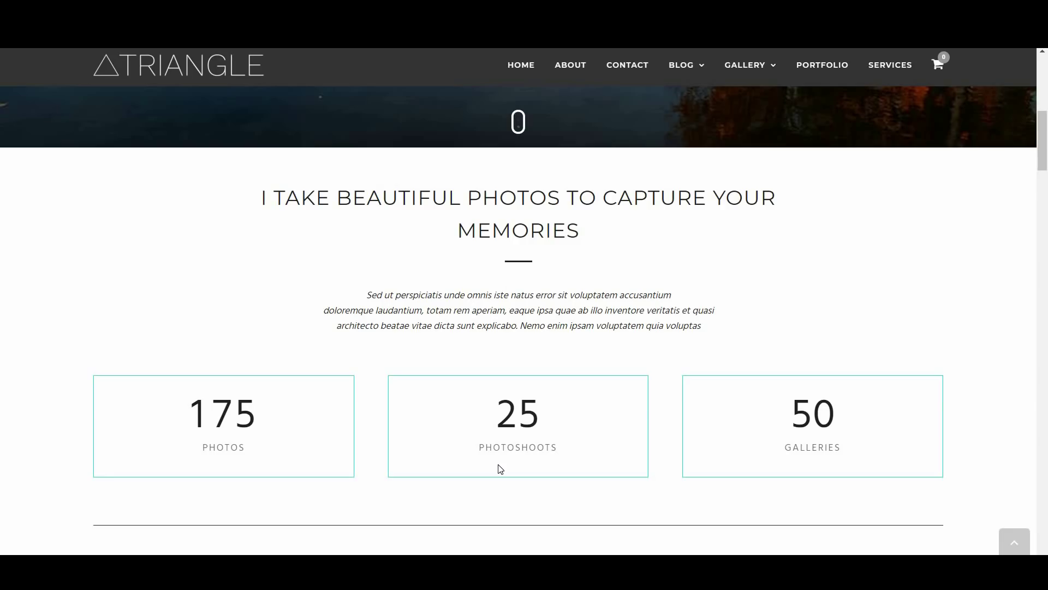
scroll(500, 468, down, 8)
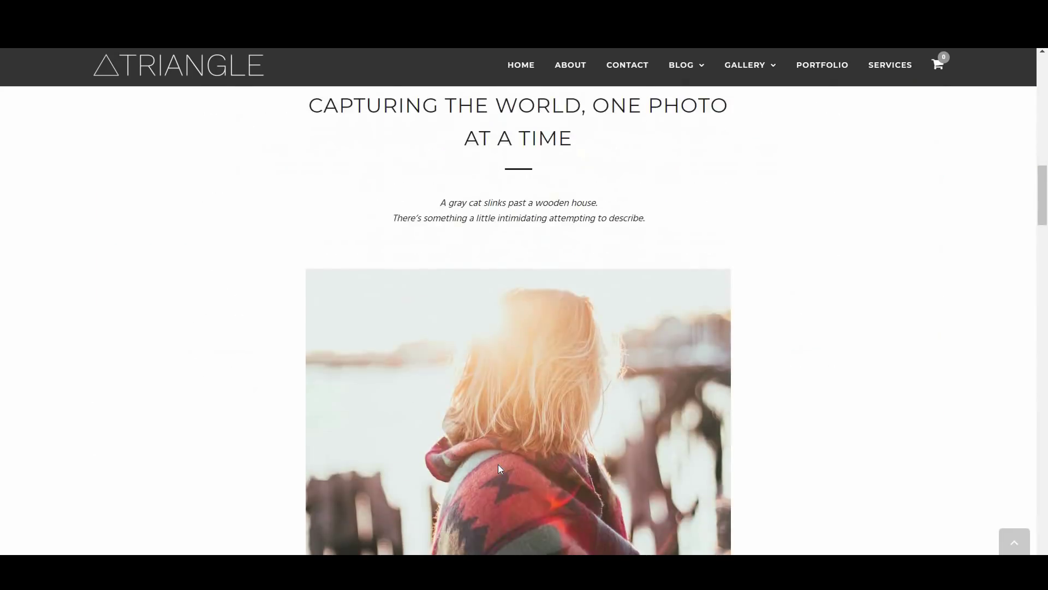
scroll(498, 464, down, 5)
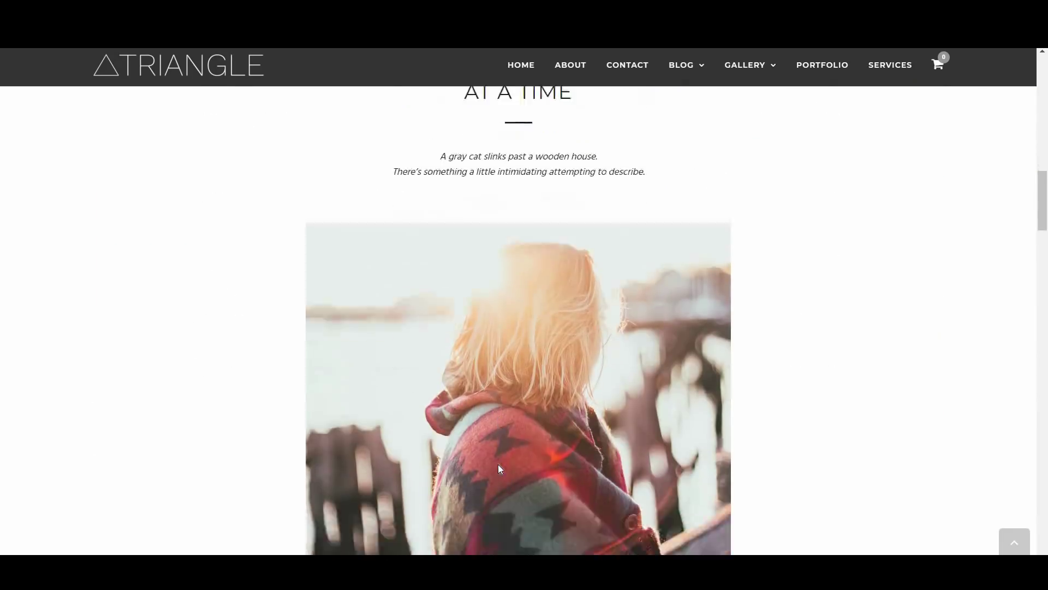
scroll(498, 464, down, 3)
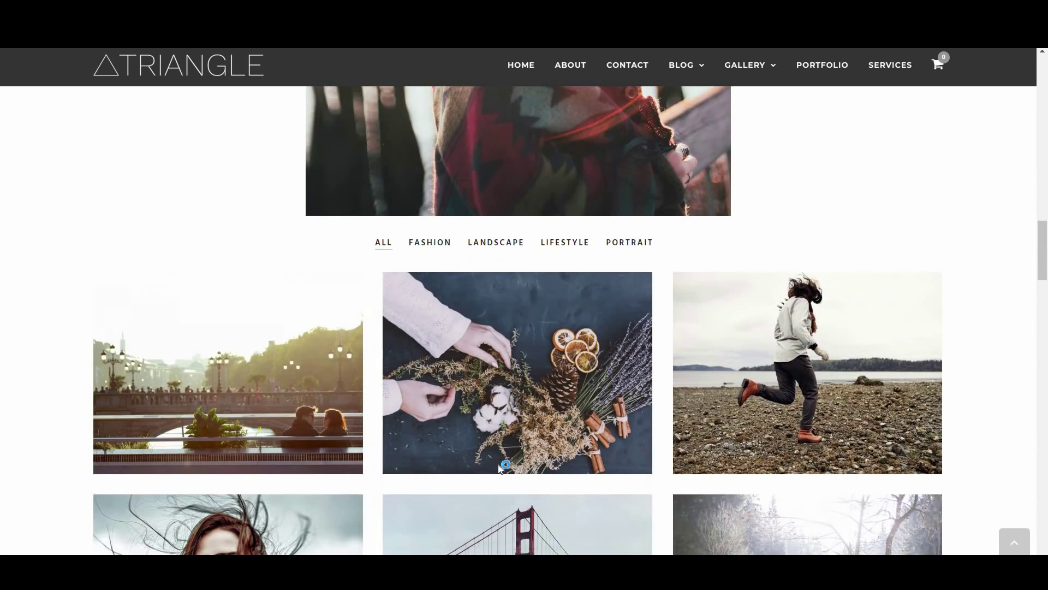
scroll(499, 467, down, 7)
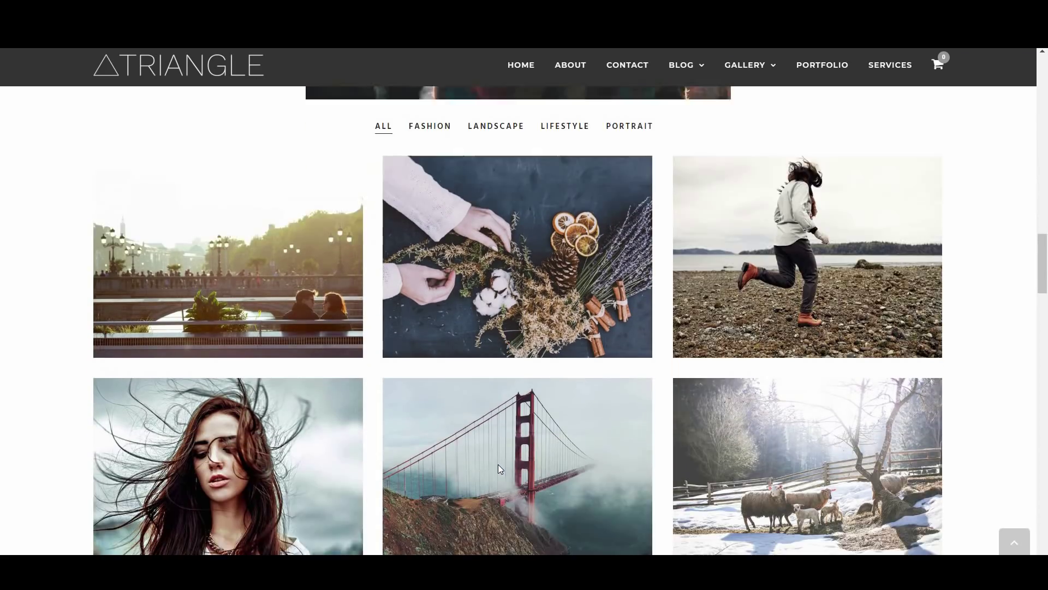
scroll(498, 467, down, 1)
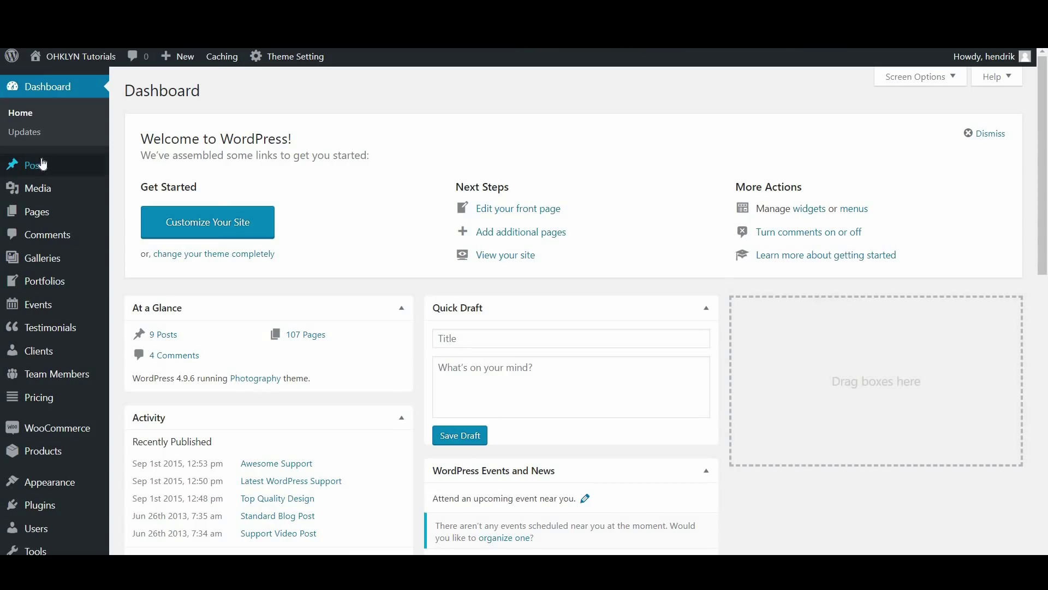
Open a blank new post, then switch to the post Categories page
mouse_move(41, 164)
click(135, 190)
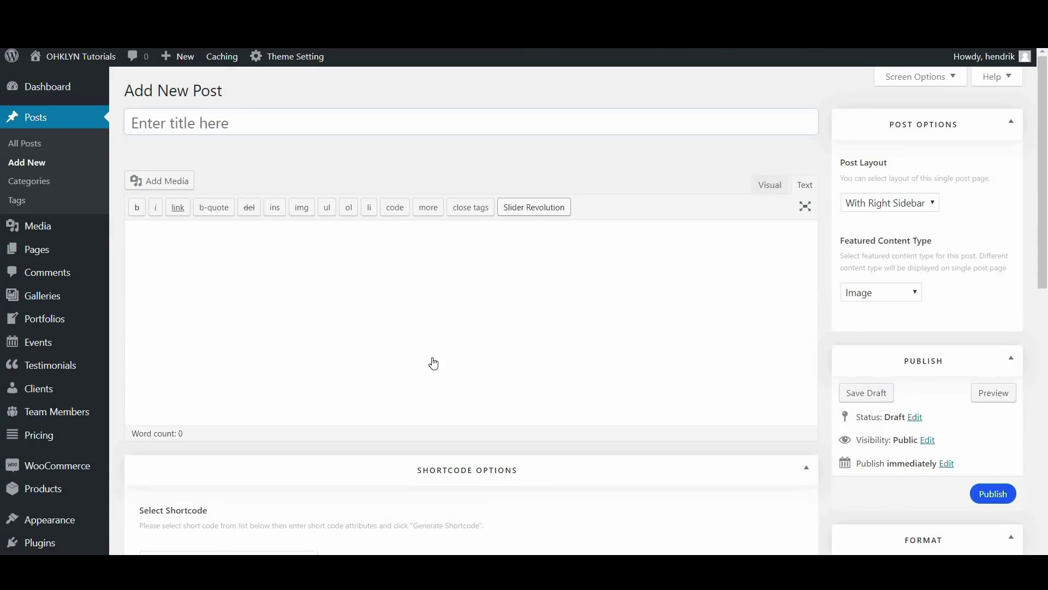
click(32, 186)
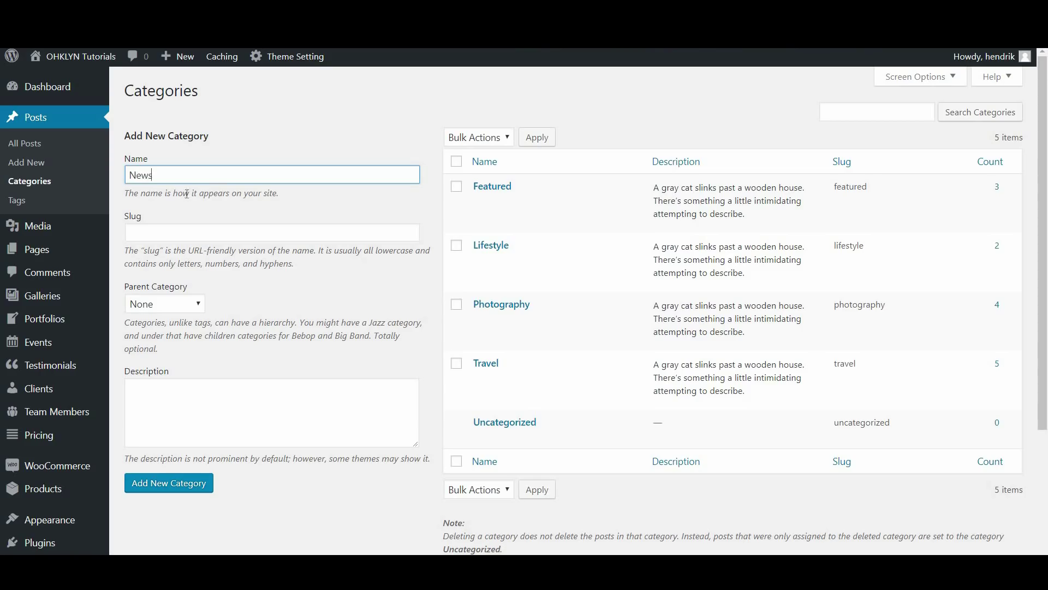
Create the News category, clearing the drafted description so it stays empty
click(187, 230)
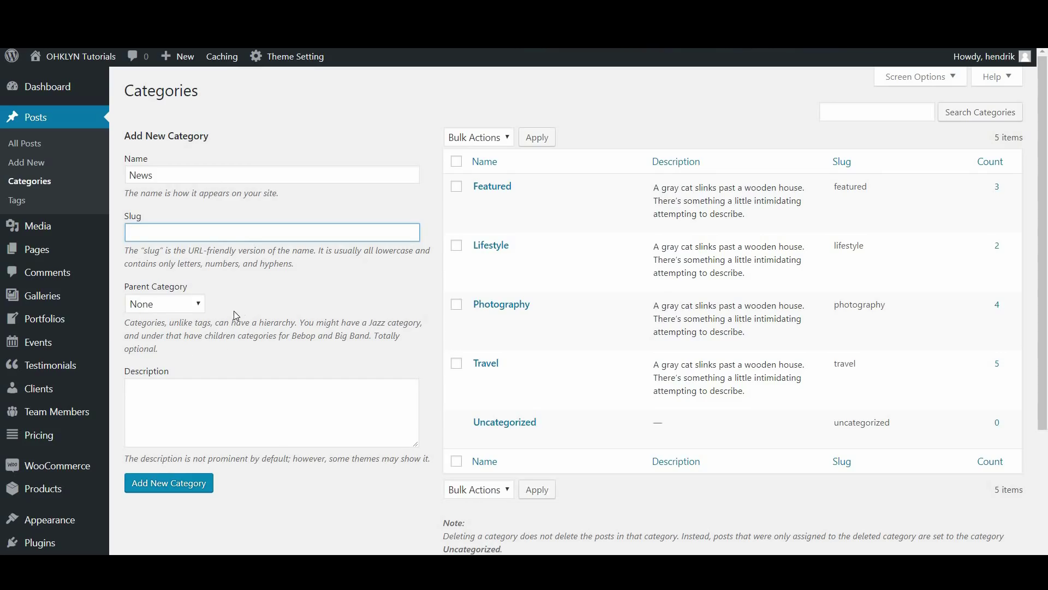
click(246, 413)
text(Al)
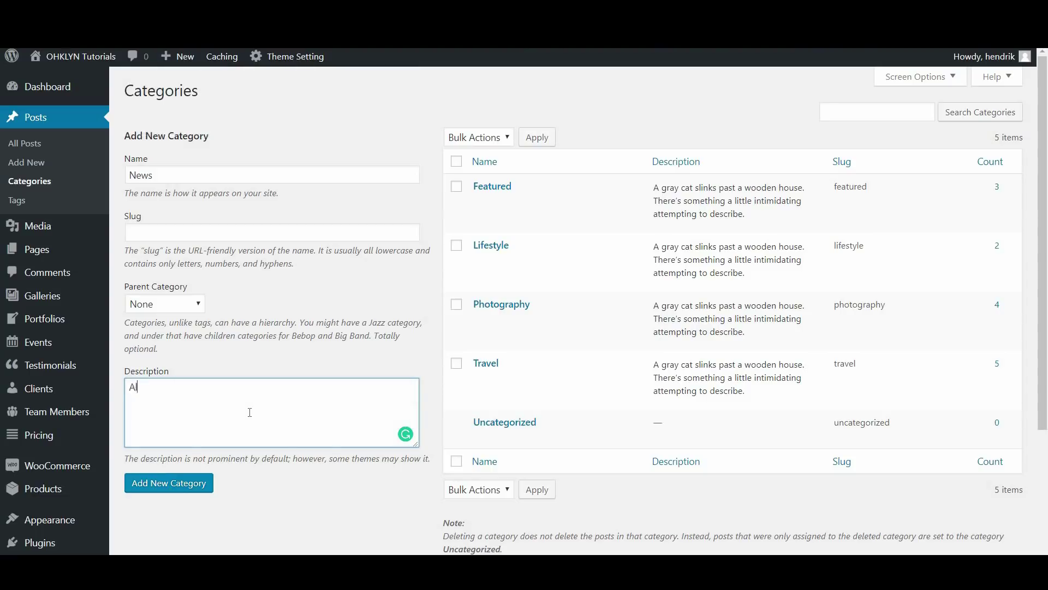
text(l the photograph)
key(ctrl+shift+Left)
key(ctrl+shift+Left)
key(ctrl+shift+Left)
key(ctrl+shift+Left)
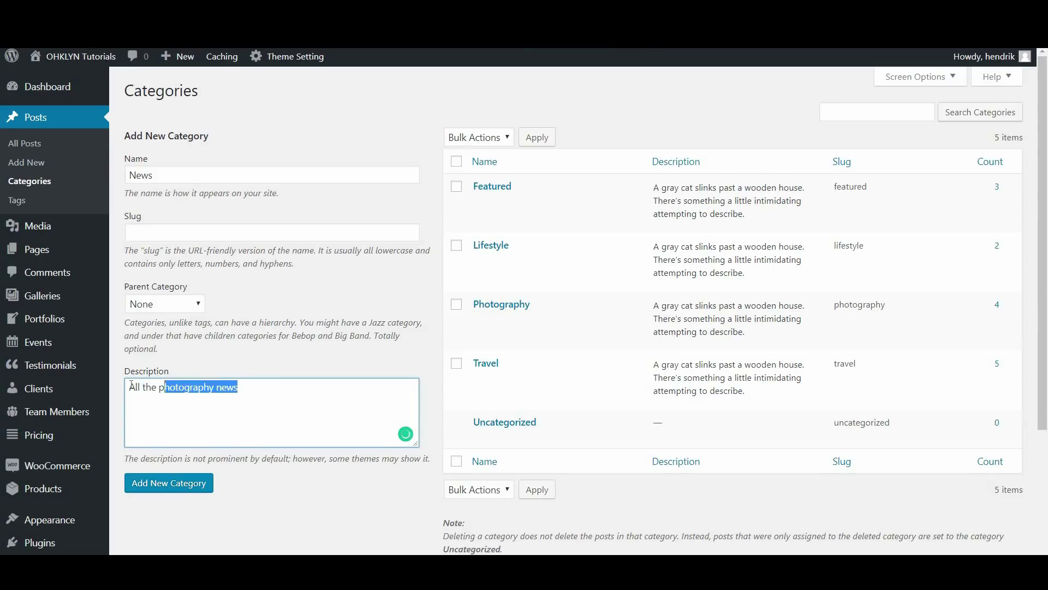
key(BackSpace)
click(196, 488)
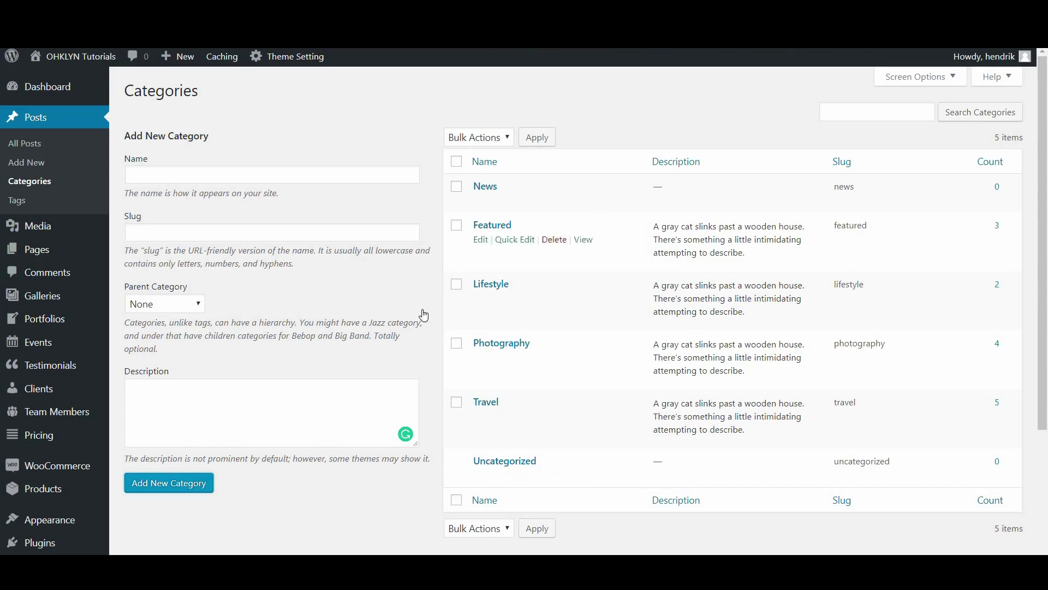
Add the Industry News category with News as its parent
click(232, 180)
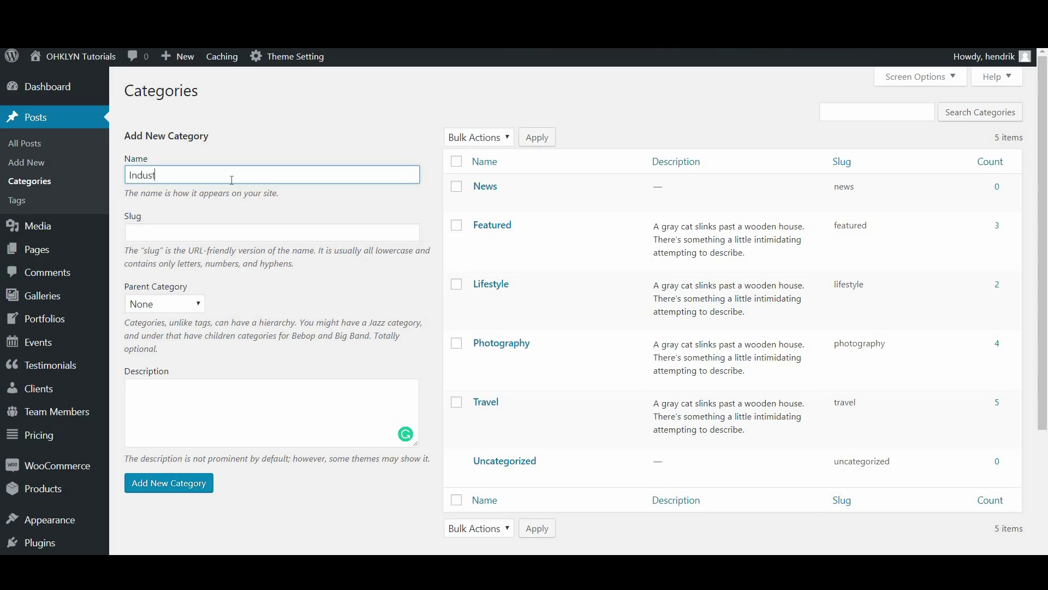
text(Industry News)
click(168, 301)
click(175, 335)
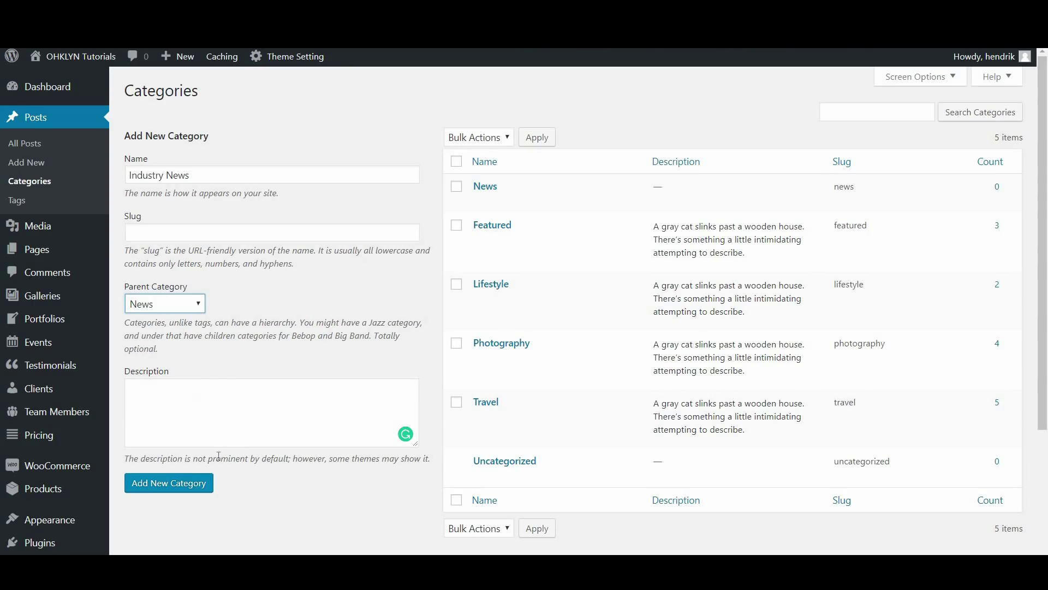
click(169, 486)
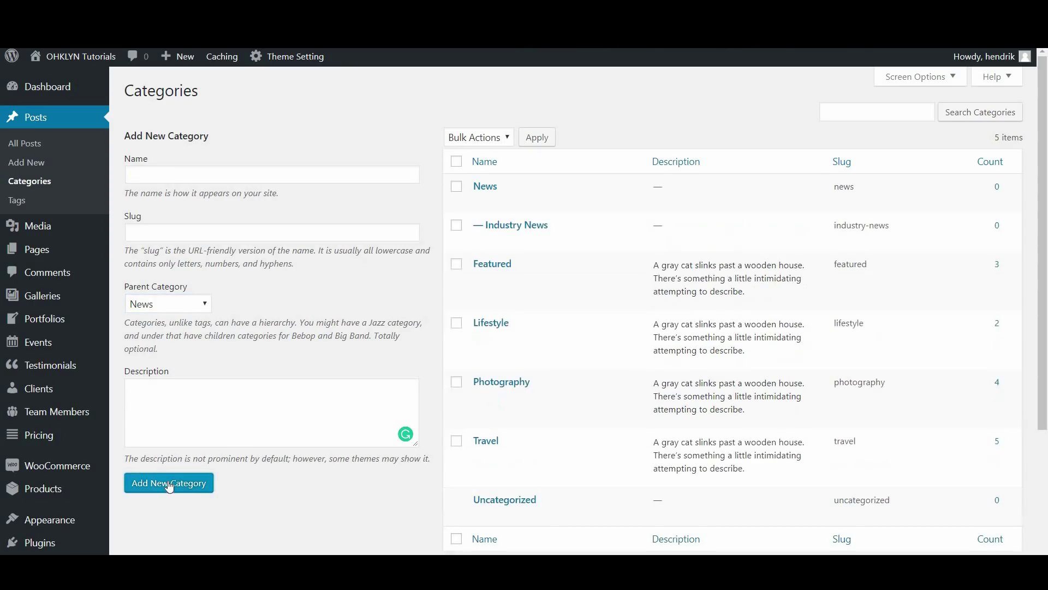
Add the top-level People category with parent None and review the category list
mouse_move(493, 234)
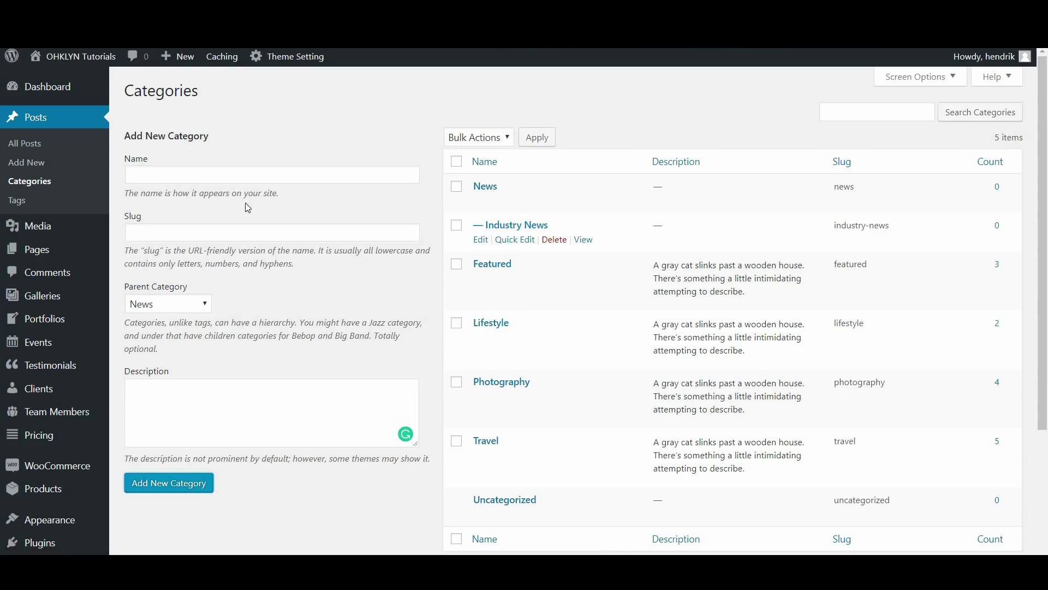
click(172, 172)
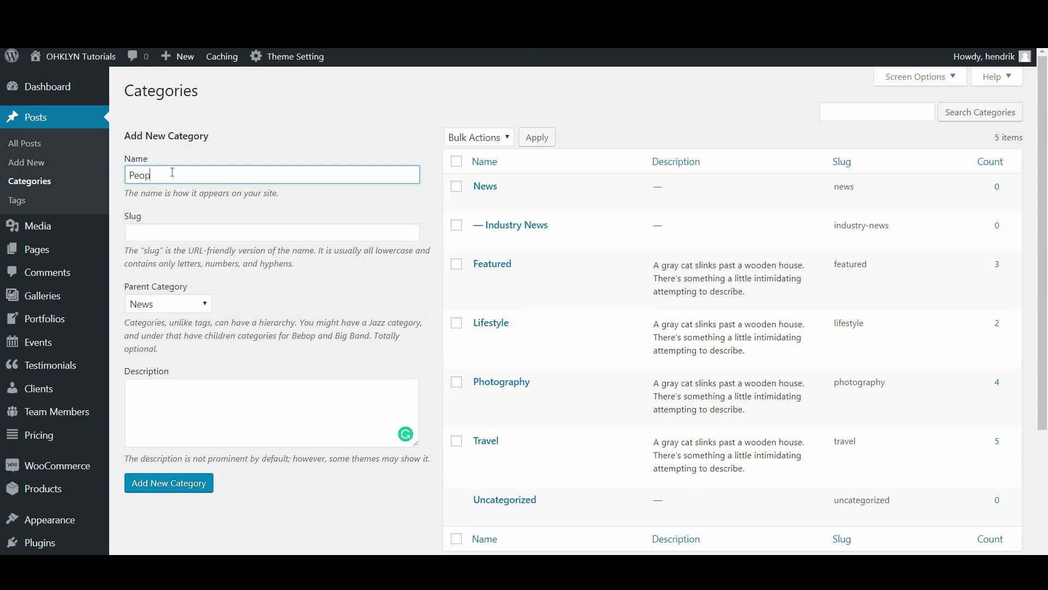
click(189, 306)
click(183, 319)
click(197, 483)
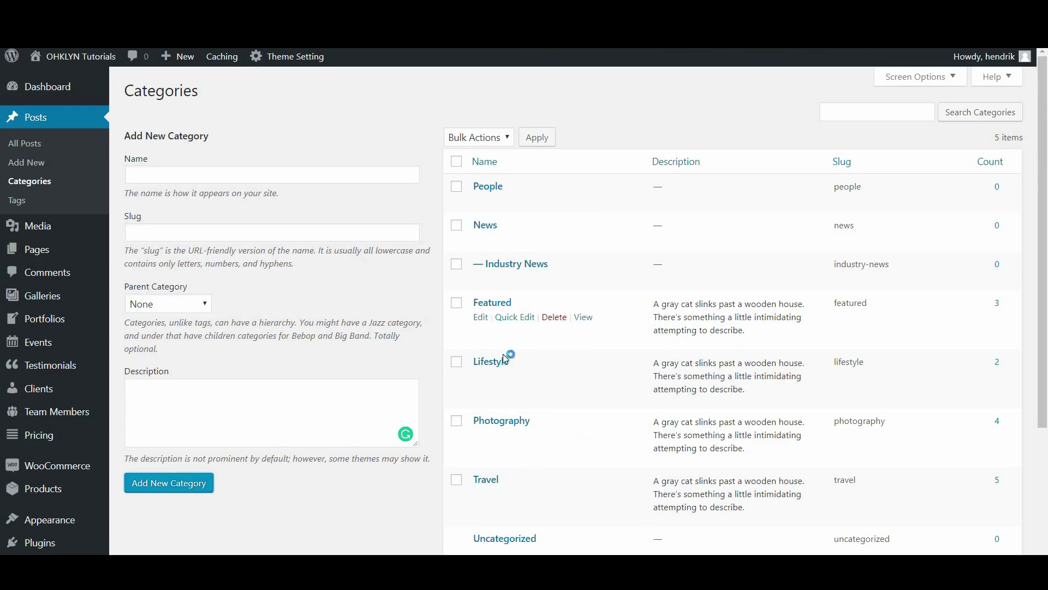
scroll(510, 417, down, 3)
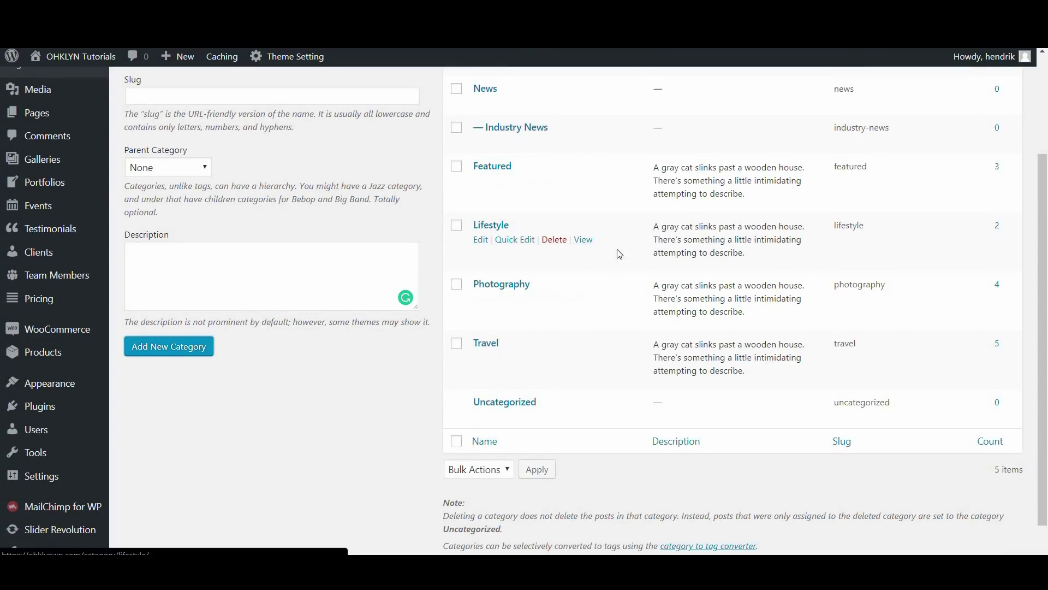
scroll(684, 251, up, 1)
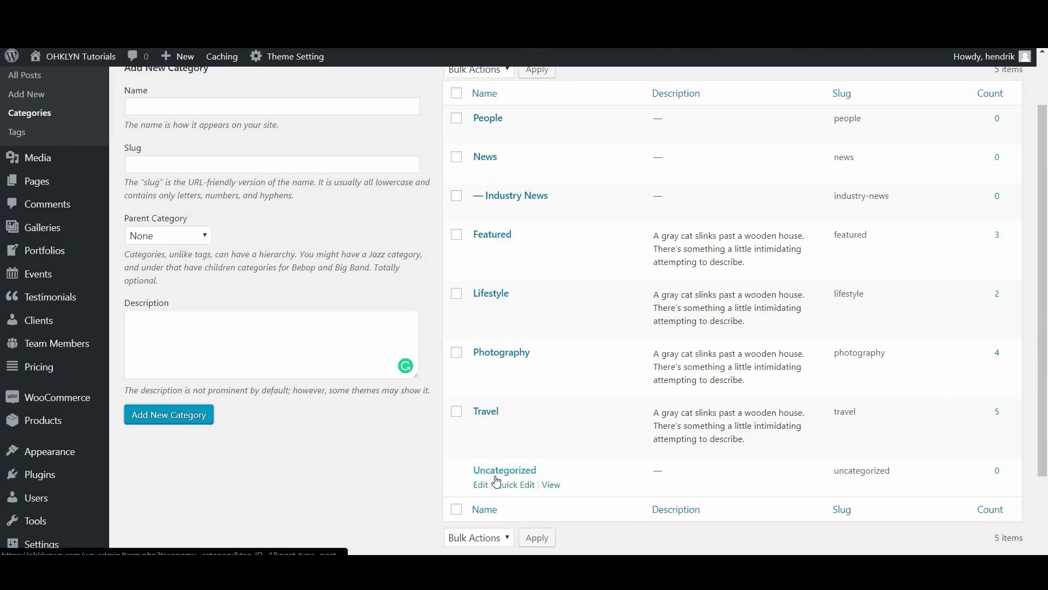
scroll(393, 440, up, 1)
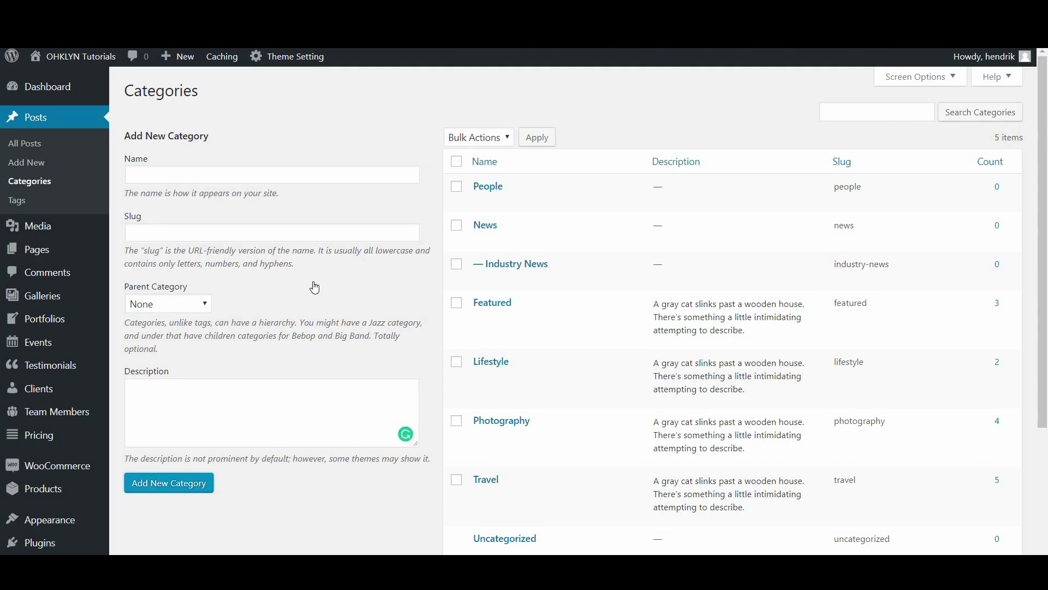
Start a new post 'My First Post' with body 'This is my first post', filed under News
click(31, 164)
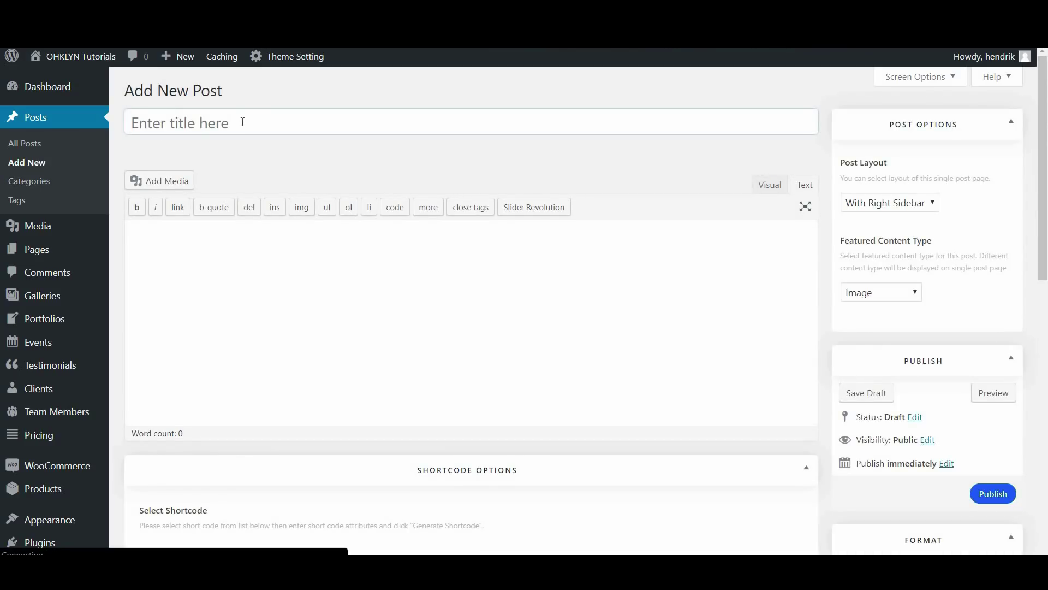
click(242, 122)
text(My First Post)
click(173, 257)
text(This is my first post)
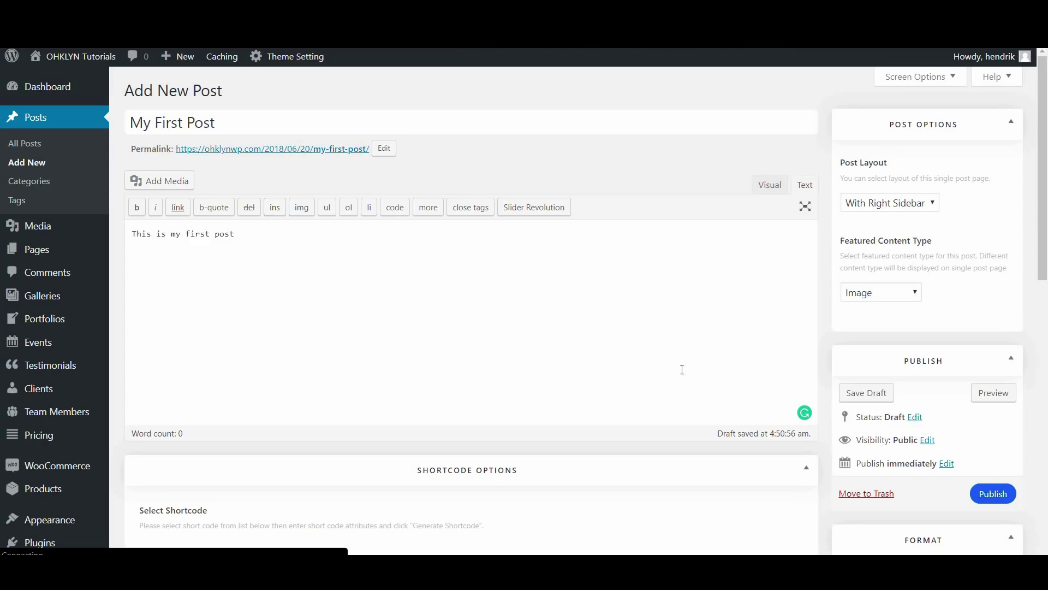
scroll(682, 370, down, 8)
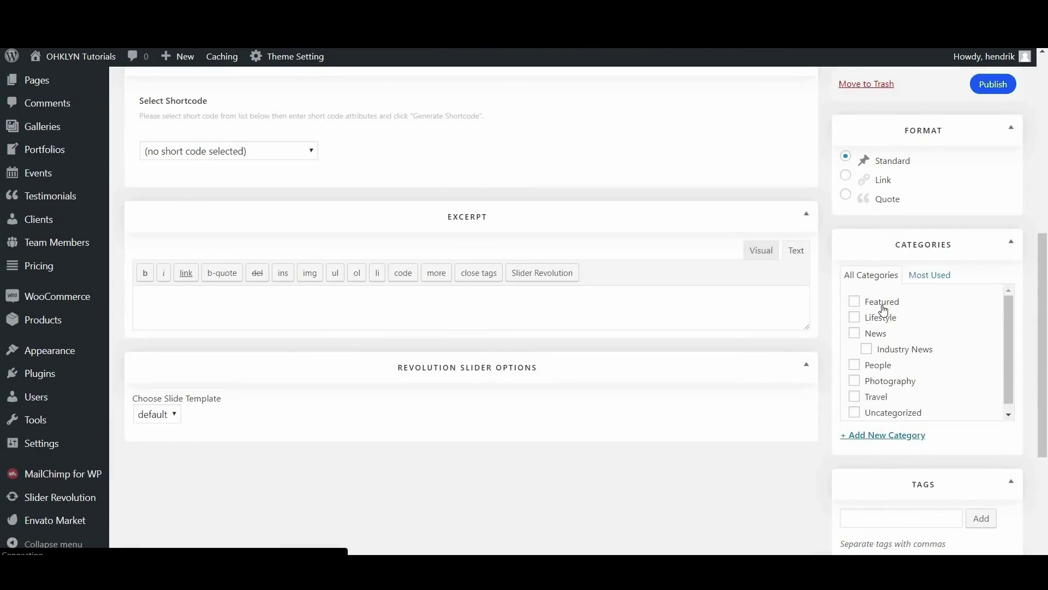
click(875, 334)
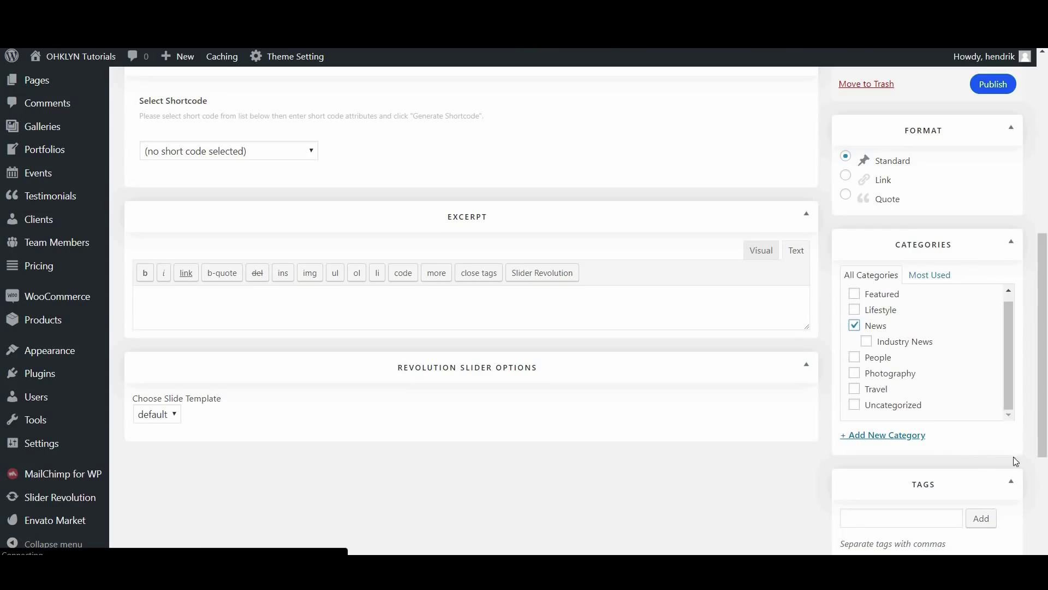
Set the mountain-lake image as the post's featured image
scroll(903, 401, down, 3)
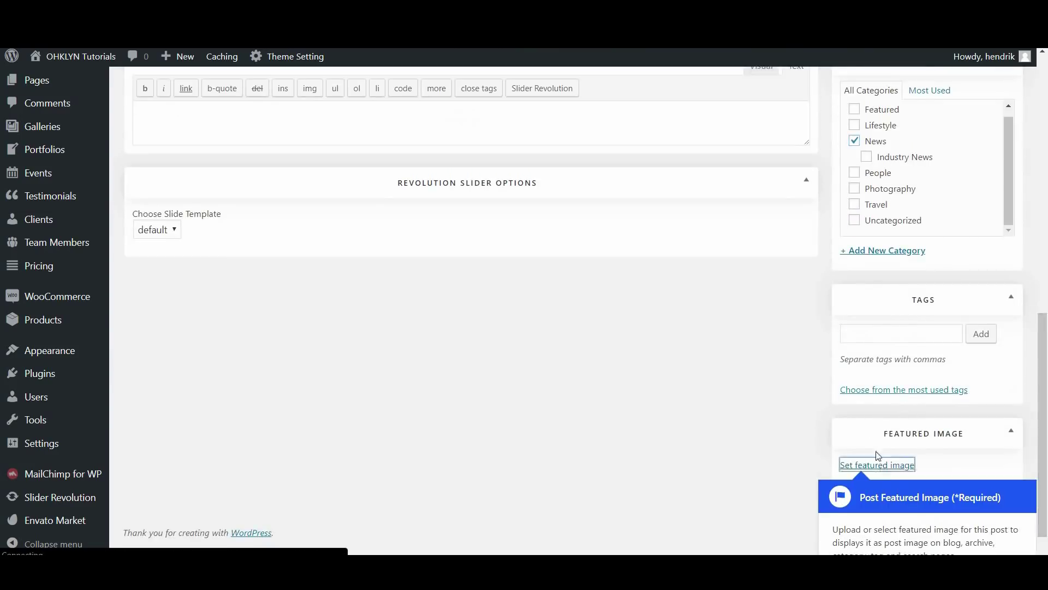
click(877, 464)
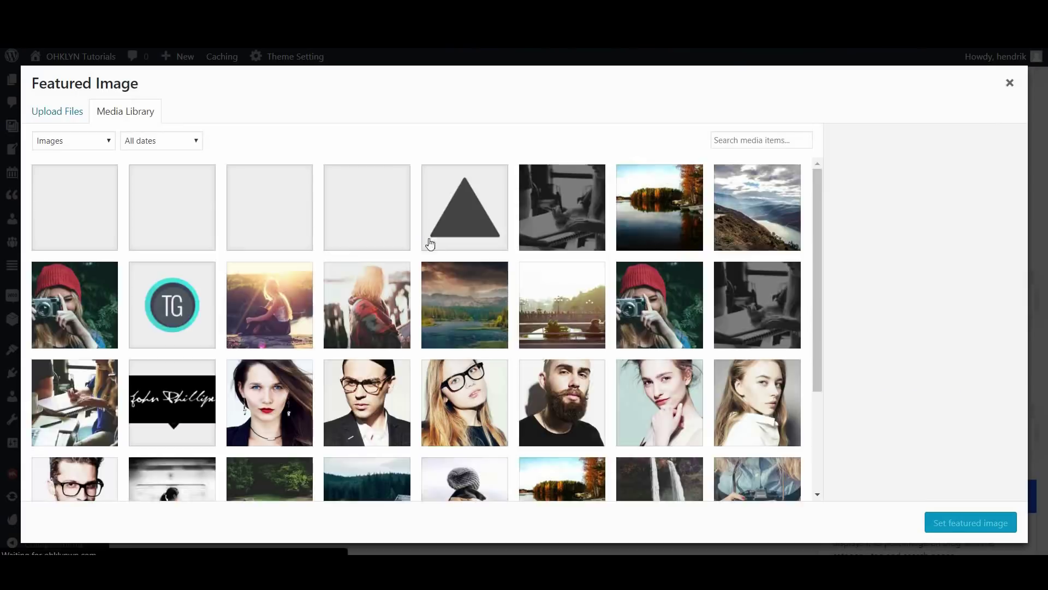
click(463, 326)
click(967, 524)
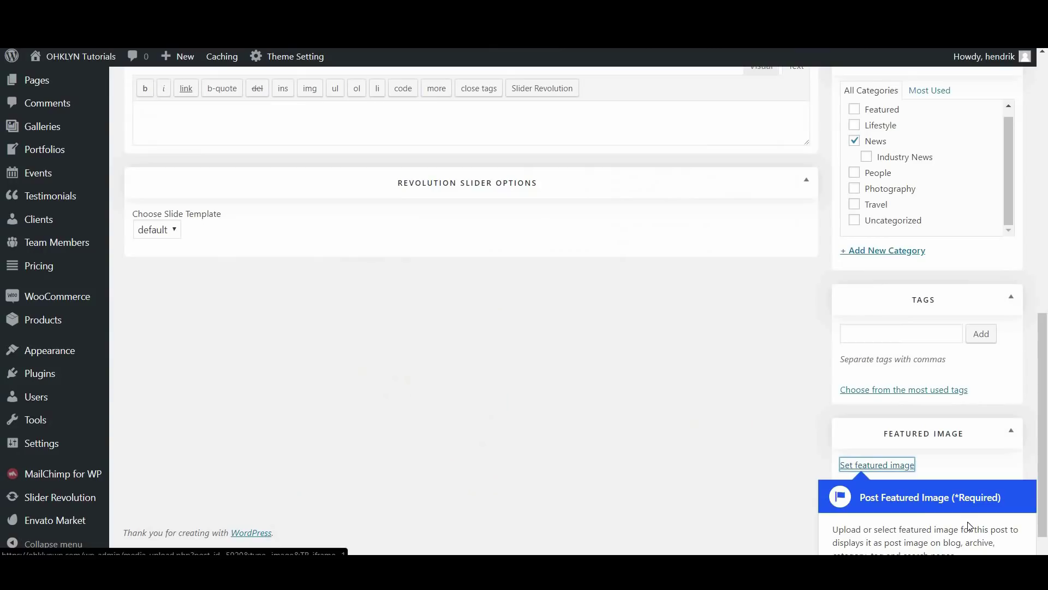
Keep the right-sidebar layout, feature the Give Me Flowers gallery, and preview the post
scroll(921, 399, up, 5)
scroll(921, 399, up, 6)
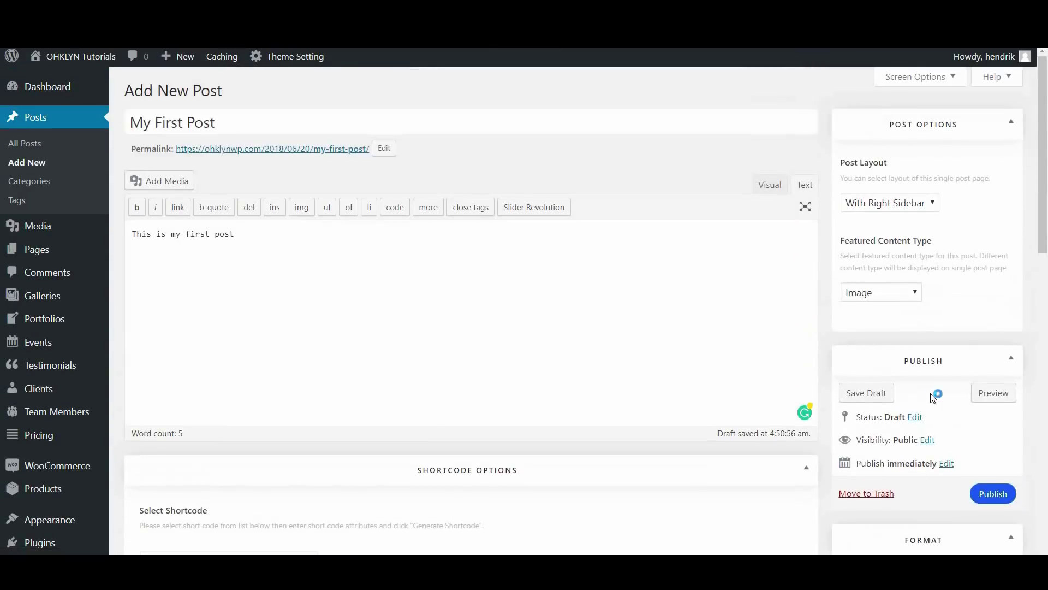
click(911, 203)
click(902, 219)
click(891, 296)
click(888, 322)
click(903, 407)
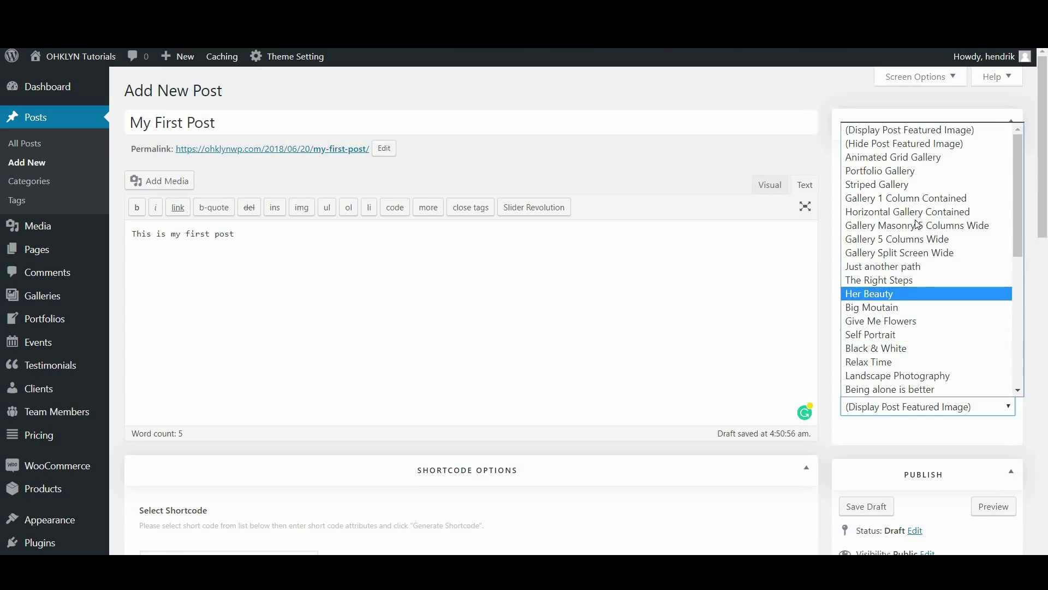
click(922, 321)
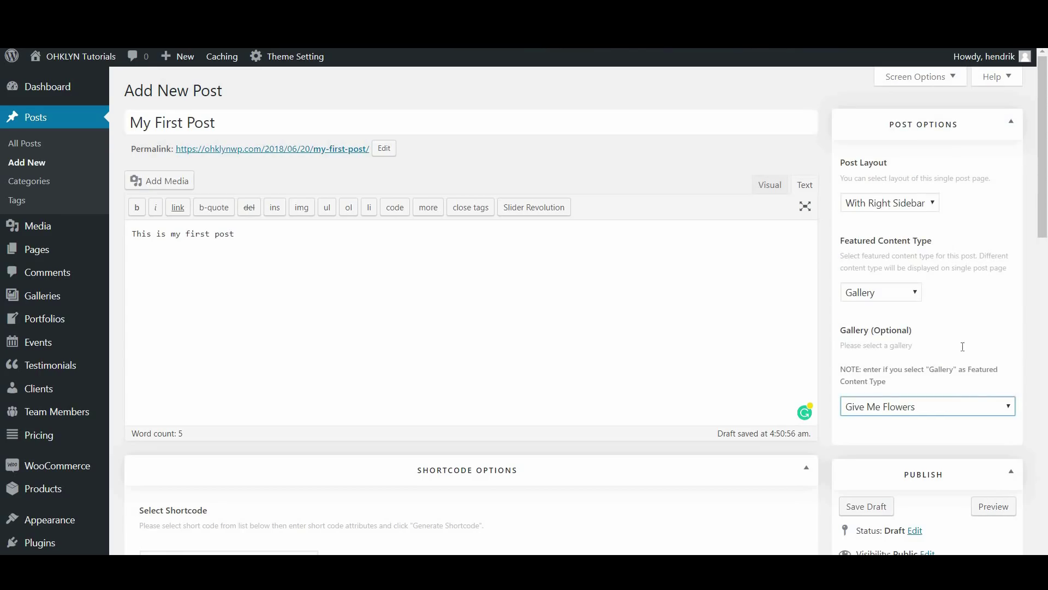
click(991, 505)
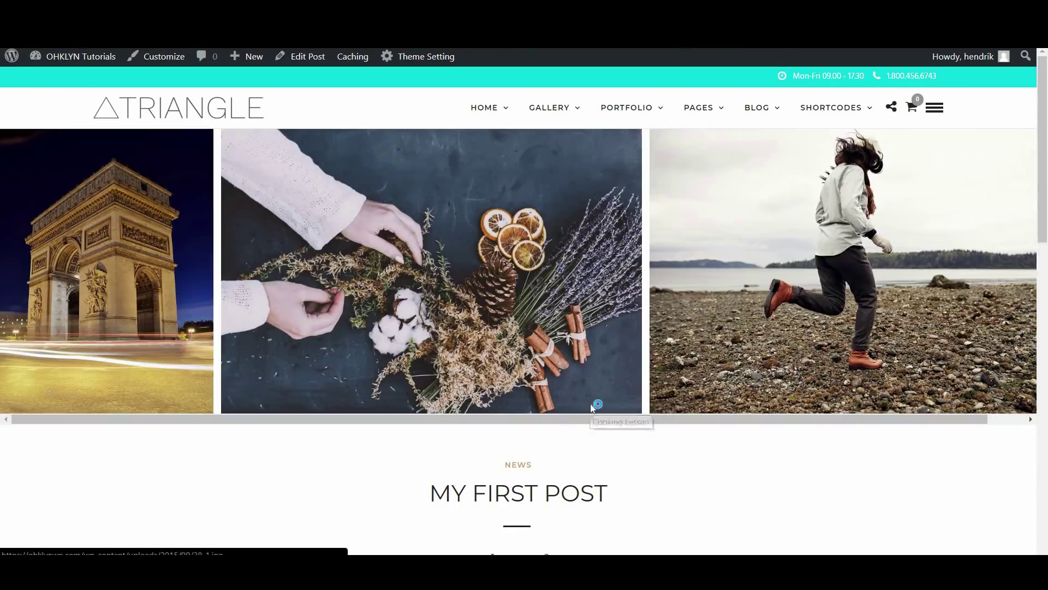
Review the preview and publish 'My First Post'
scroll(591, 407, down, 8)
scroll(593, 409, down, 3)
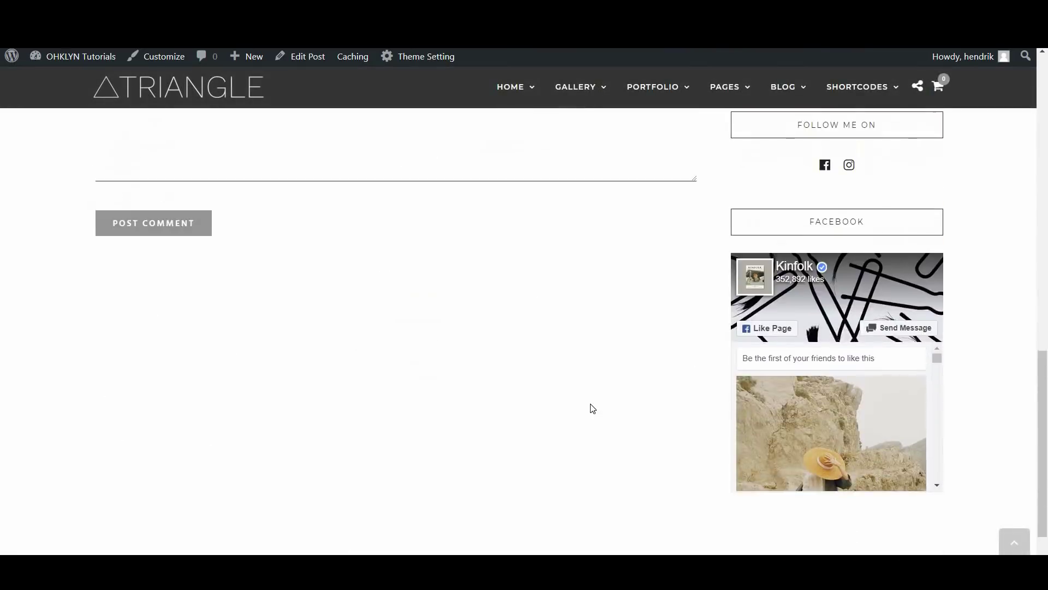
scroll(593, 409, up, 12)
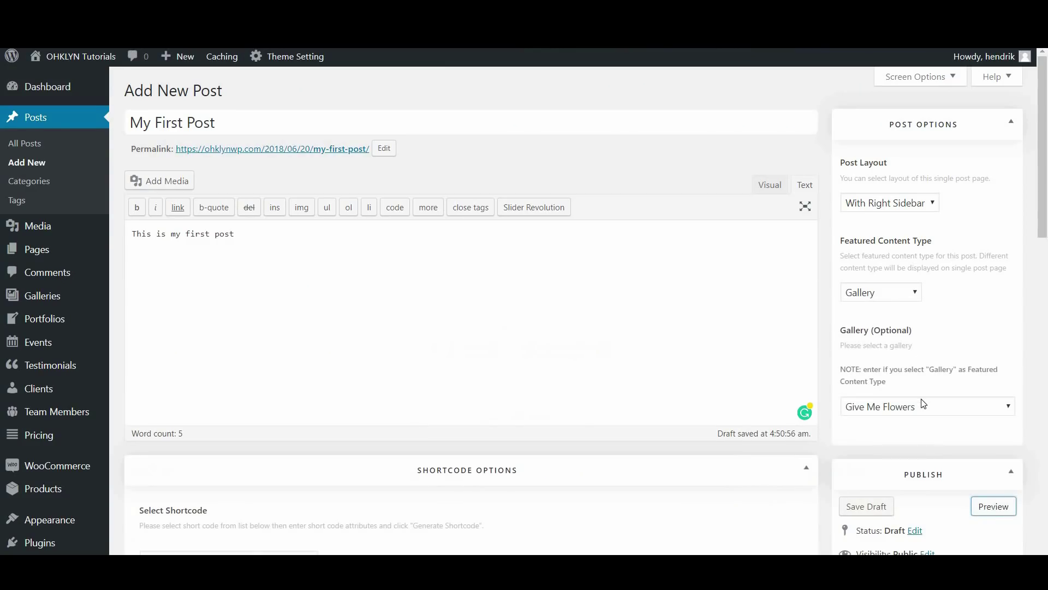
scroll(921, 401, down, 4)
click(985, 402)
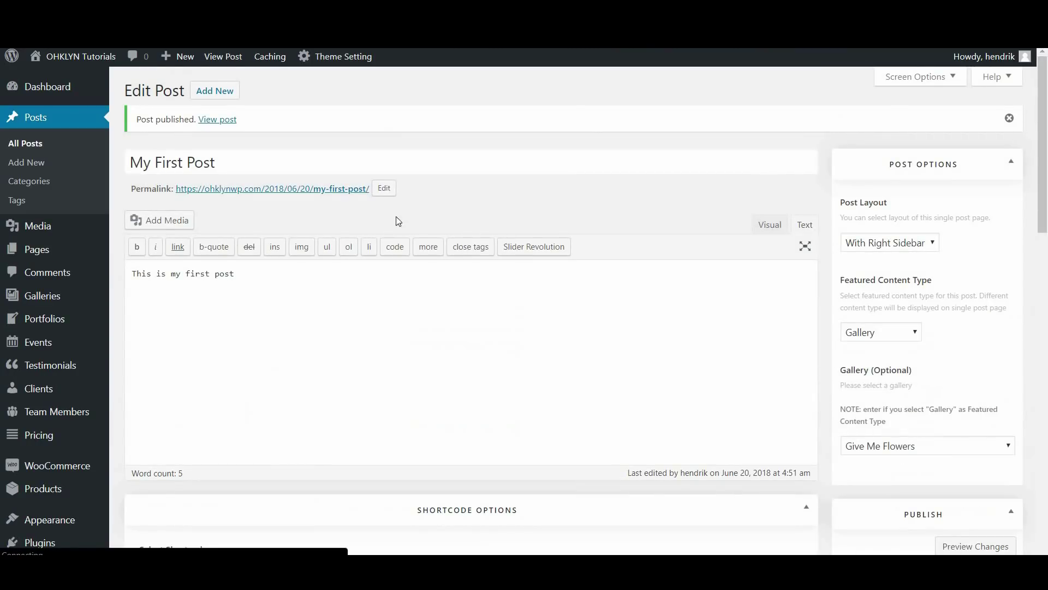
Visit the post Tags page, then scroll the Photography demo galleries to 'Mythy Forest'
click(30, 202)
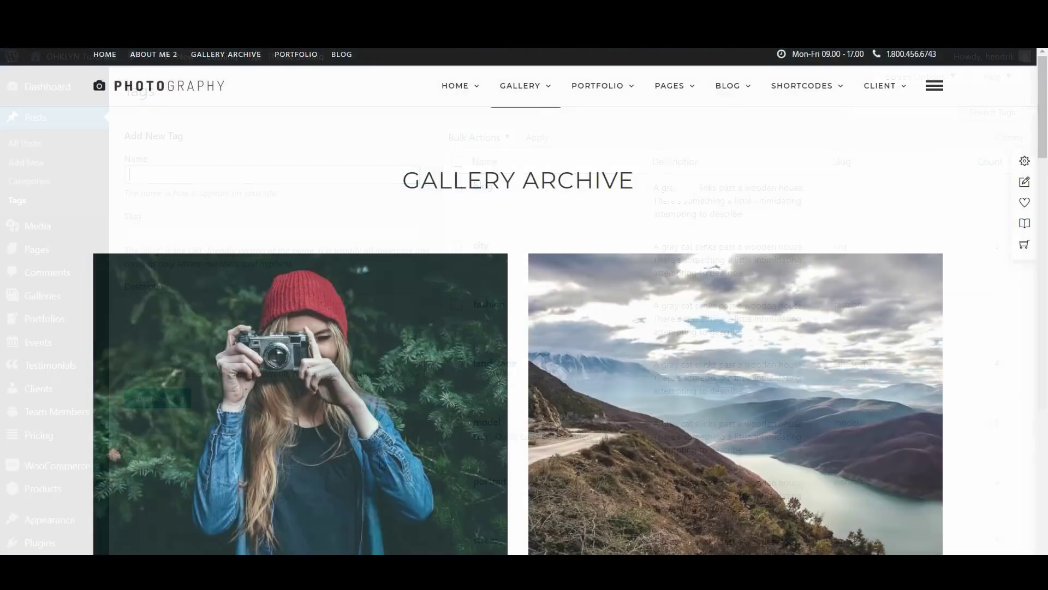
scroll(484, 240, down, 6)
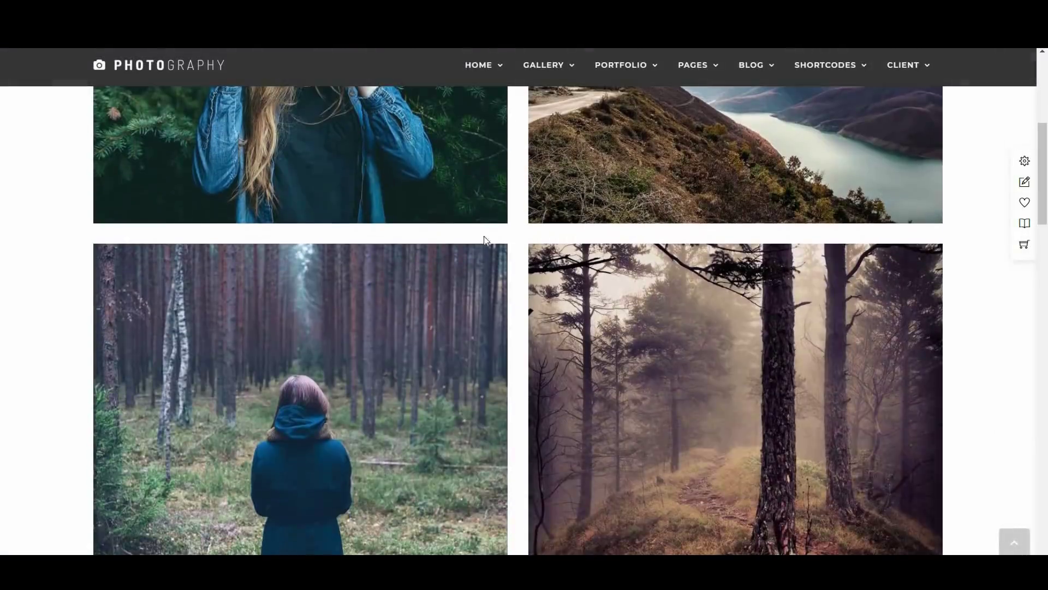
scroll(447, 347, down, 7)
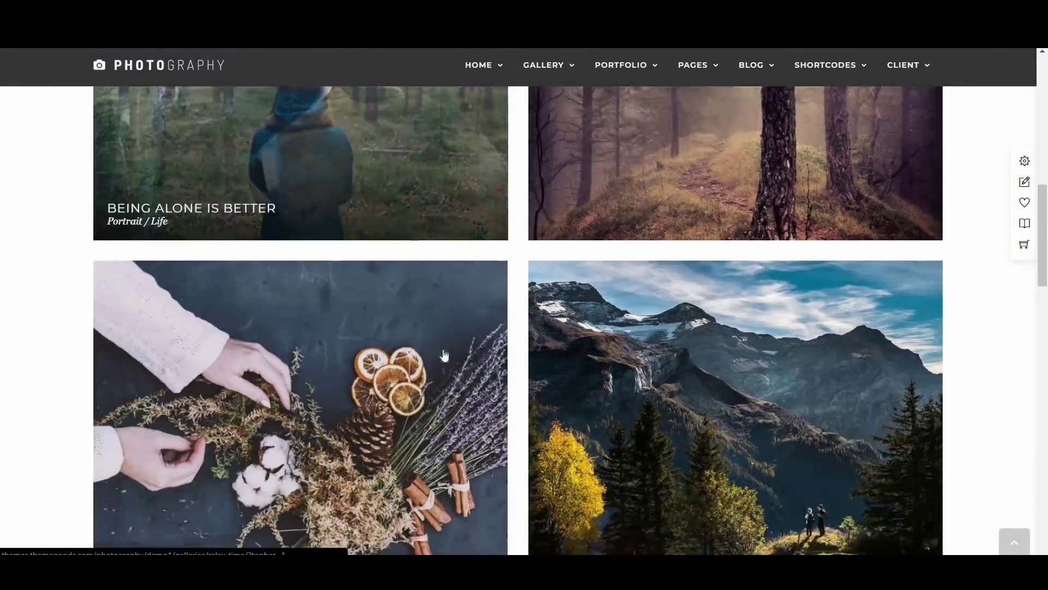
scroll(449, 351, down, 6)
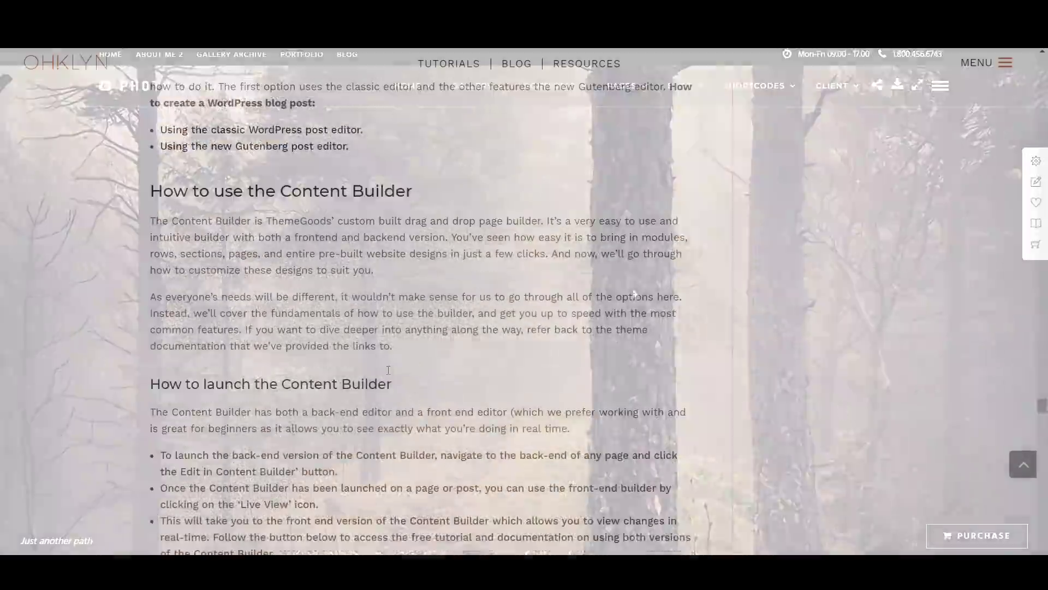
Scroll the OHKLYN guide down to its gallery and client sections and back up
scroll(382, 362, down, 8)
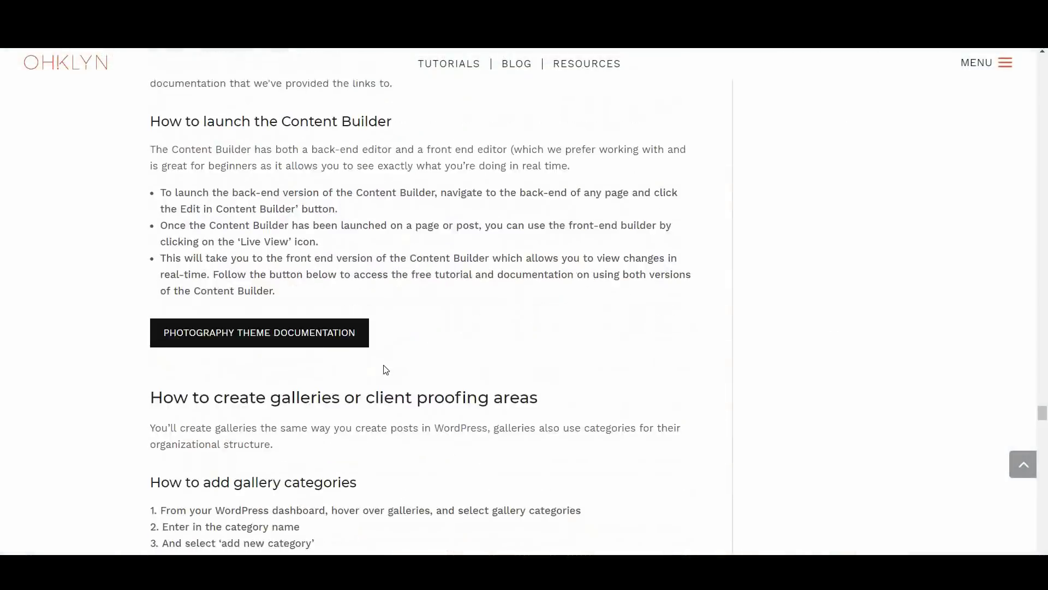
scroll(382, 362, down, 1)
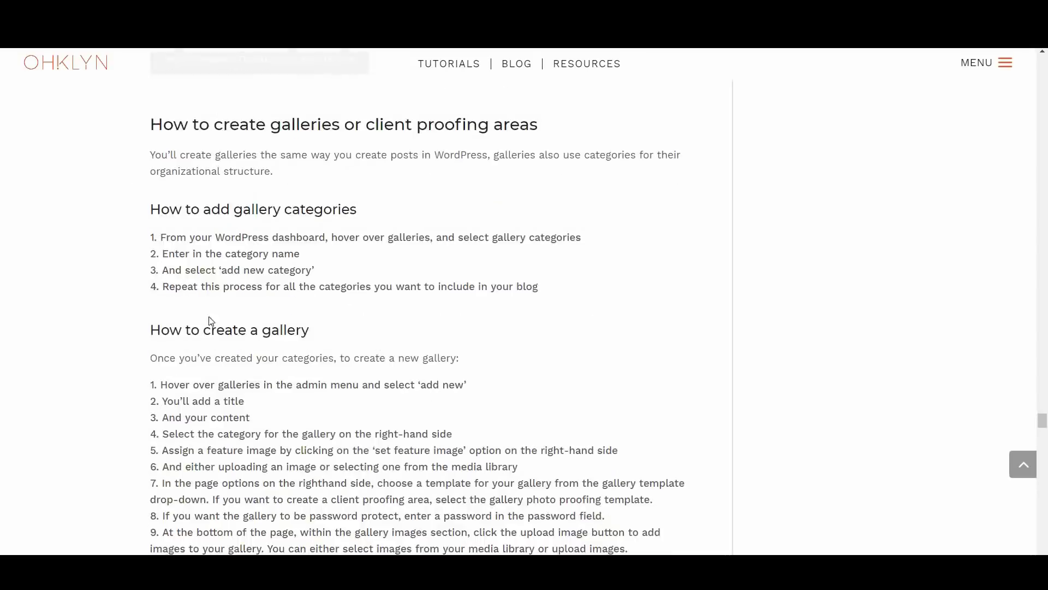
scroll(349, 238, down, 3)
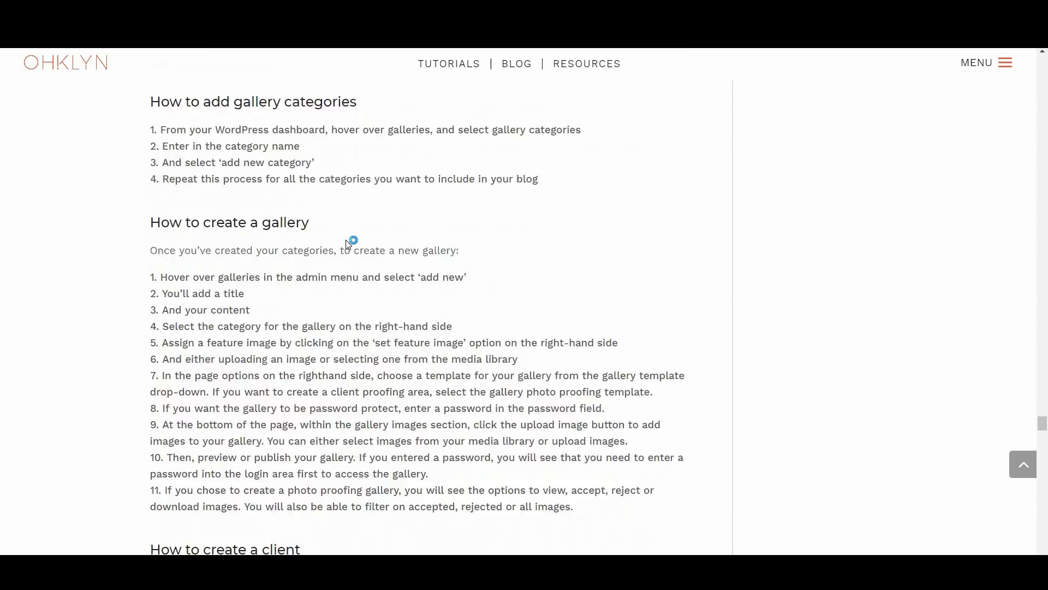
scroll(355, 408, down, 5)
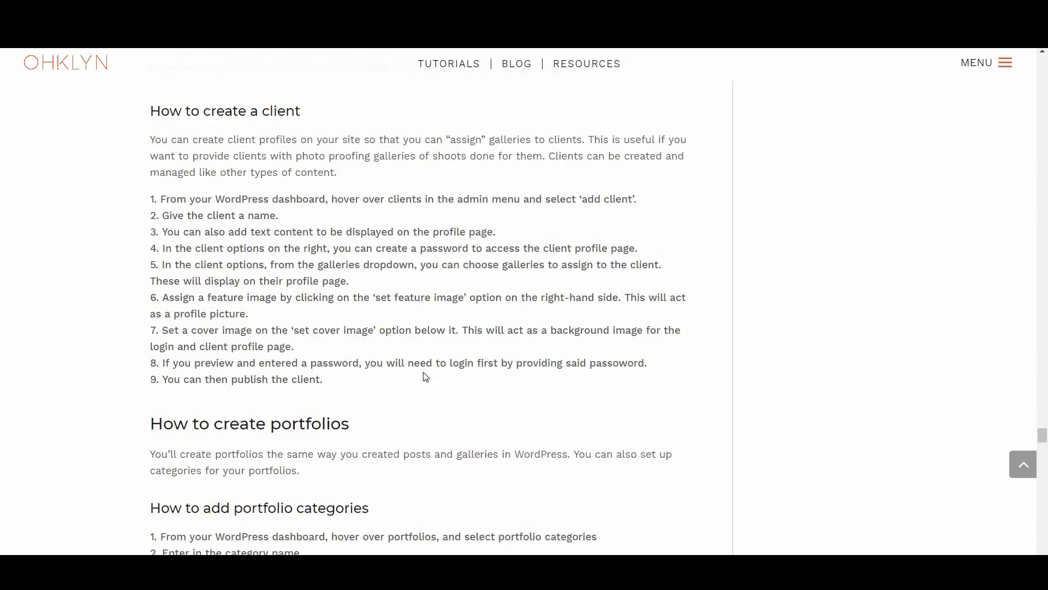
scroll(431, 363, down, 1)
scroll(432, 363, up, 4)
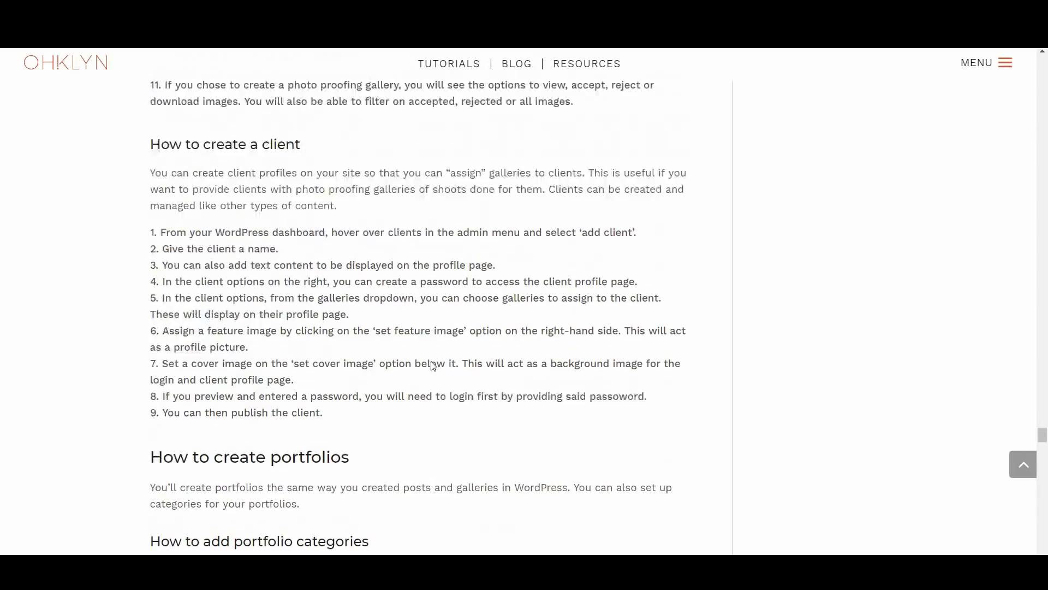
scroll(432, 363, up, 3)
scroll(441, 378, up, 3)
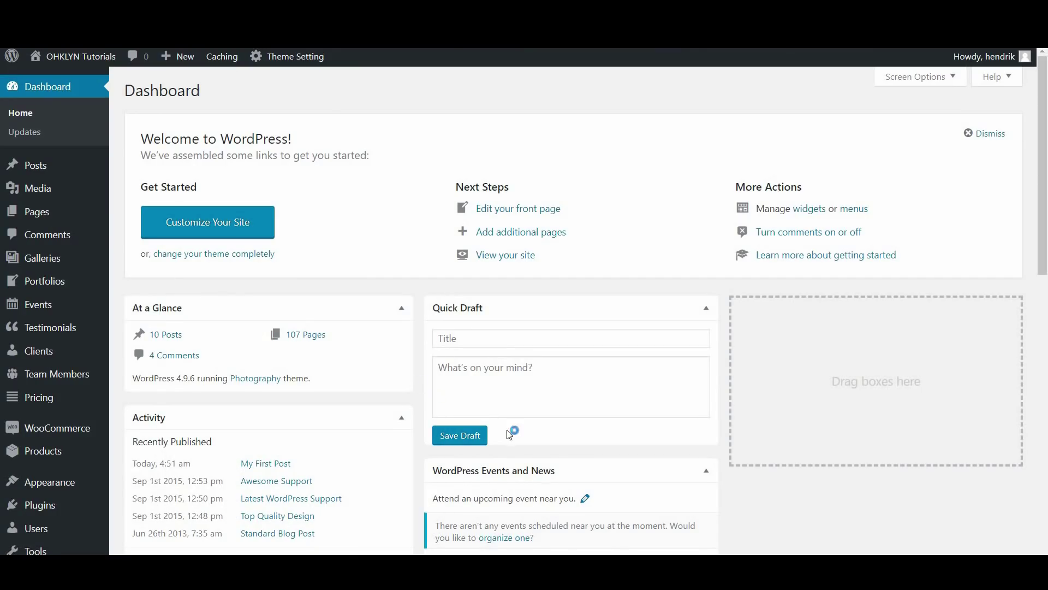
Open Galleries, reject then re-approve proofing photo 4444, and view a gallery live
click(37, 265)
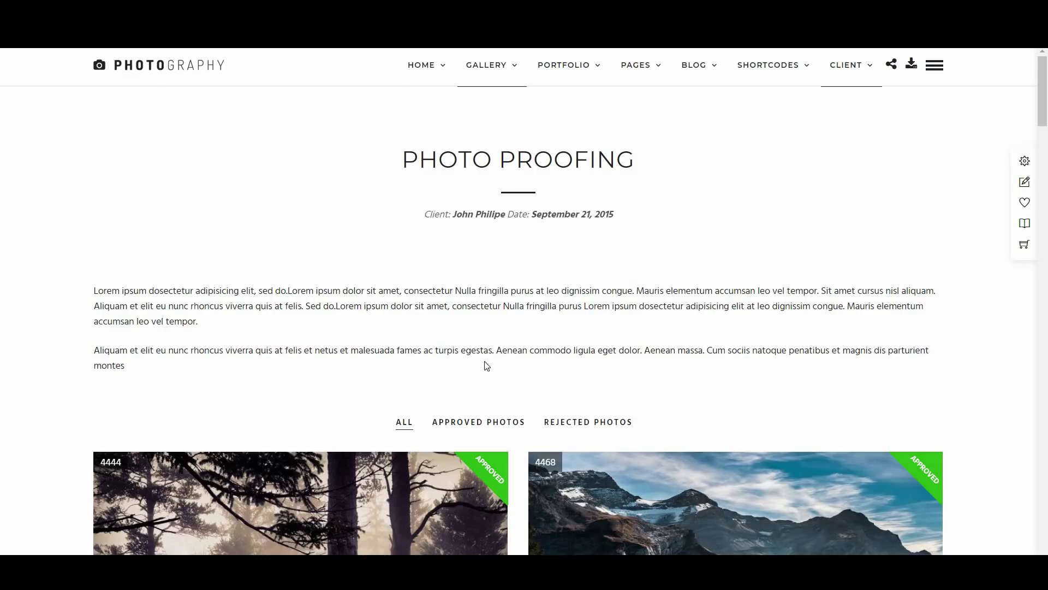
scroll(486, 365, down, 6)
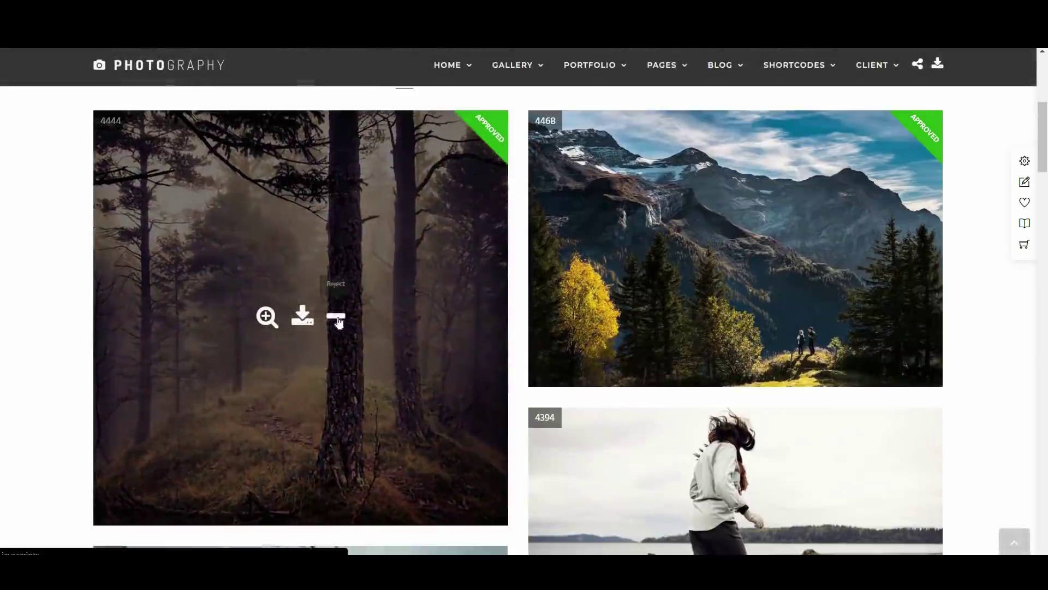
click(337, 319)
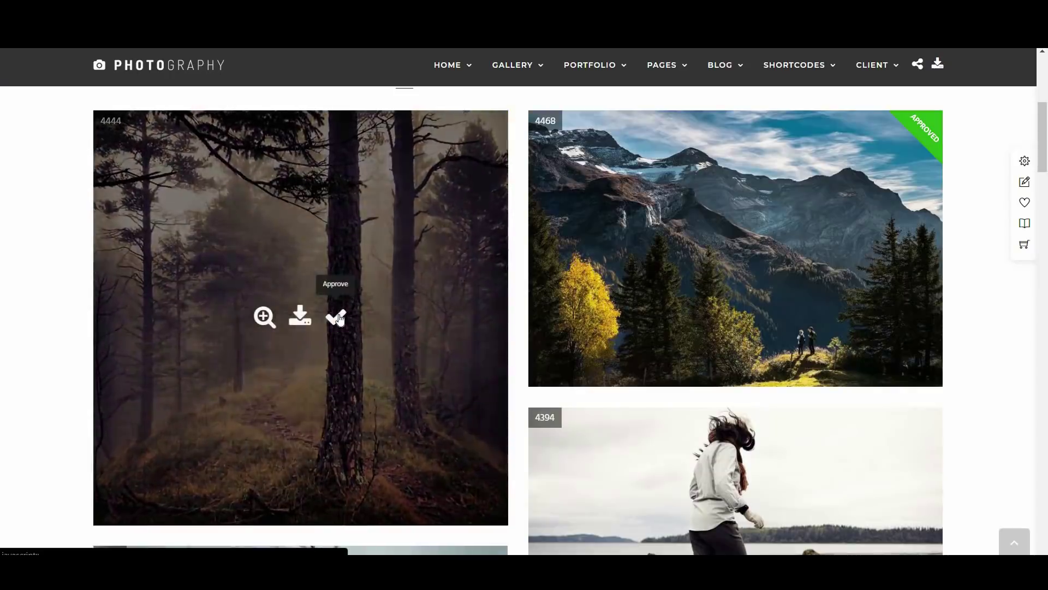
click(338, 318)
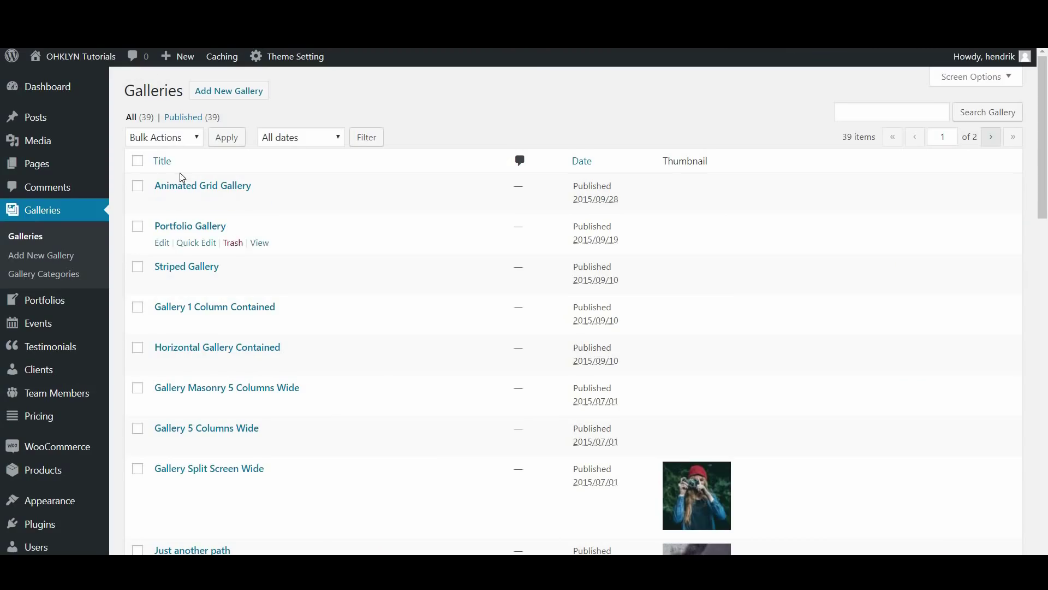
click(258, 204)
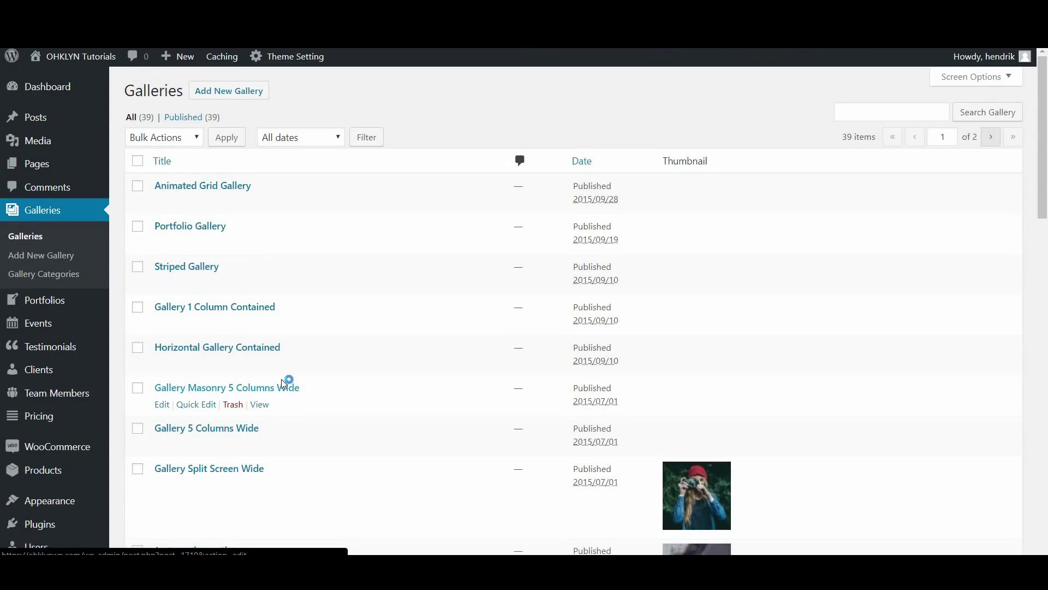
click(261, 406)
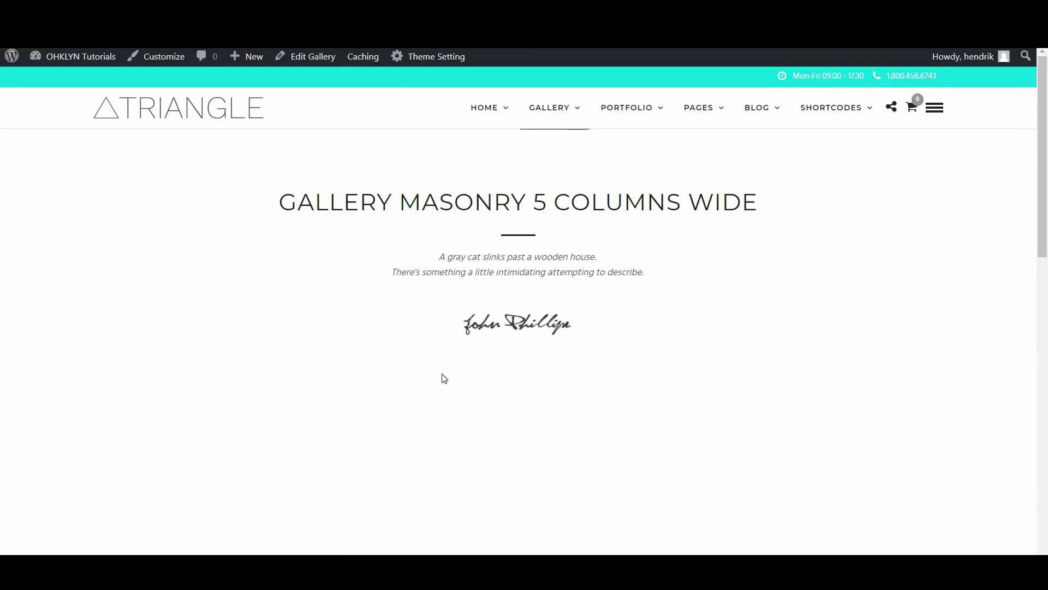
scroll(445, 378, down, 3)
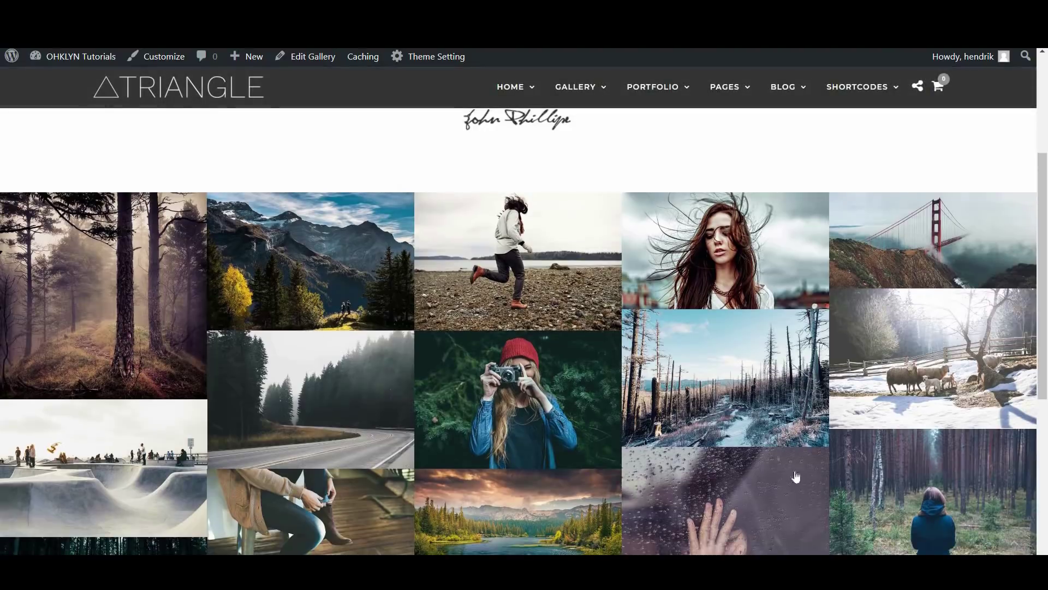
click(93, 301)
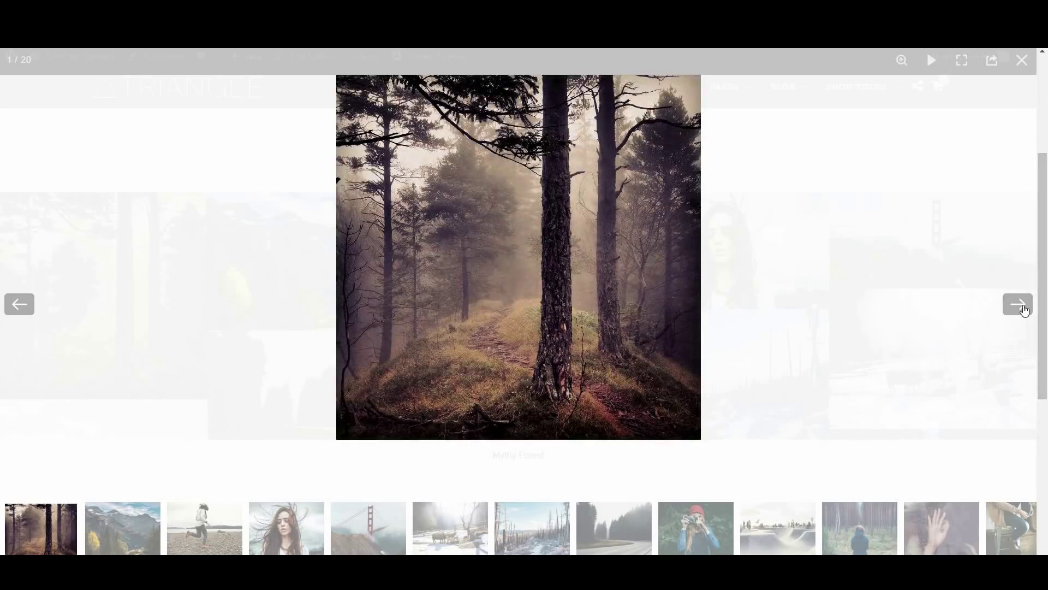
click(1021, 307)
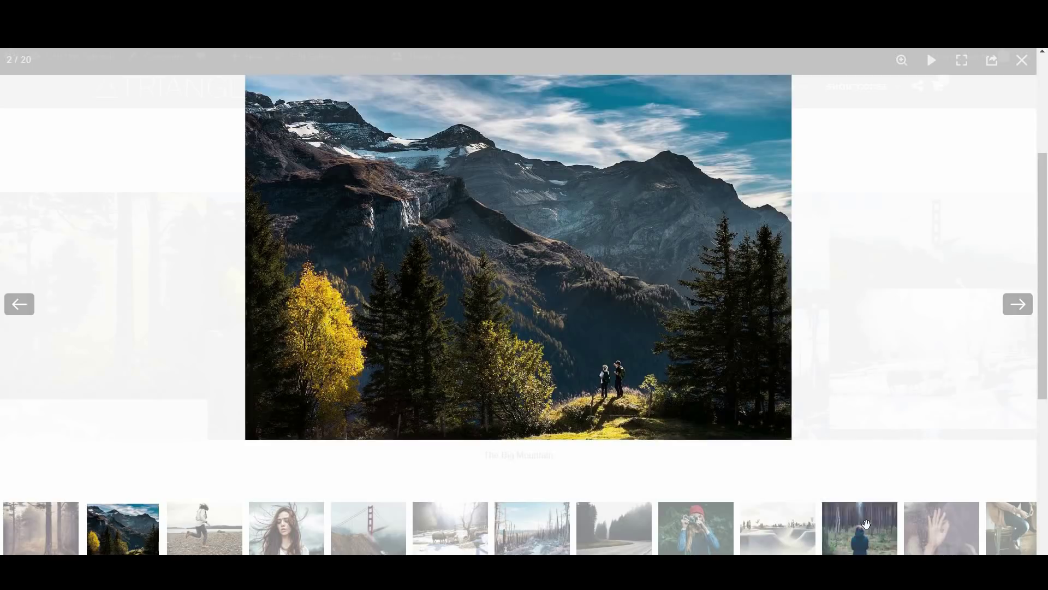
click(866, 524)
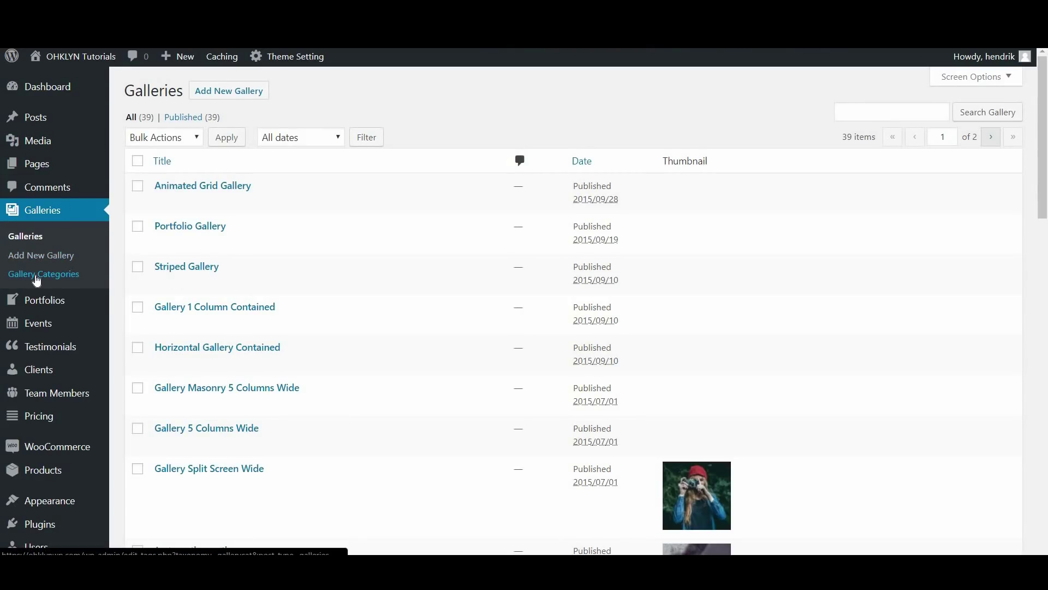
Add gallery categories Nature, People and Client Galleries, then return to the Galleries list
click(36, 275)
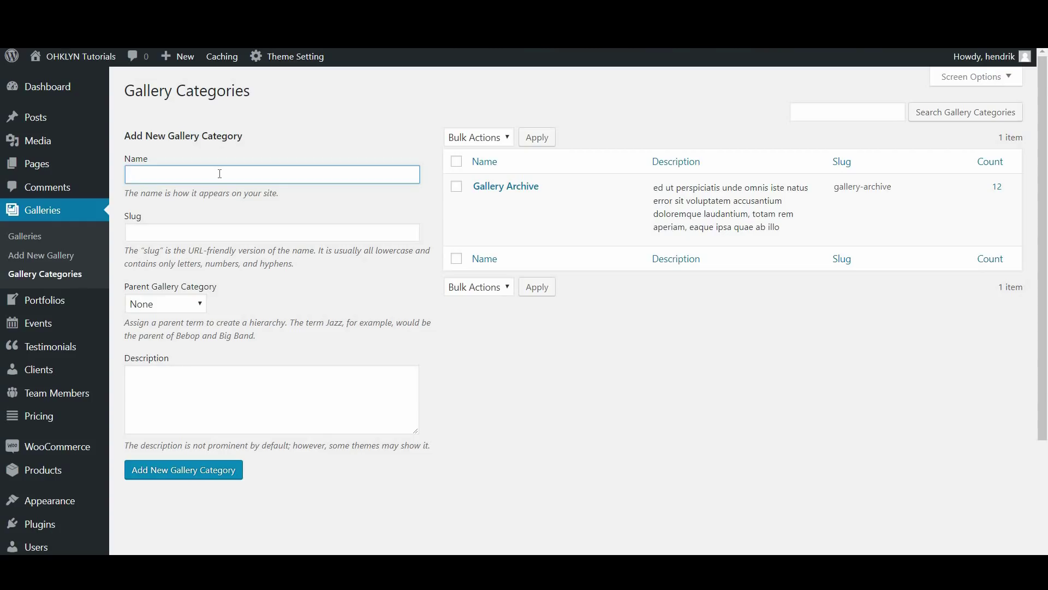
text(ature)
click(197, 475)
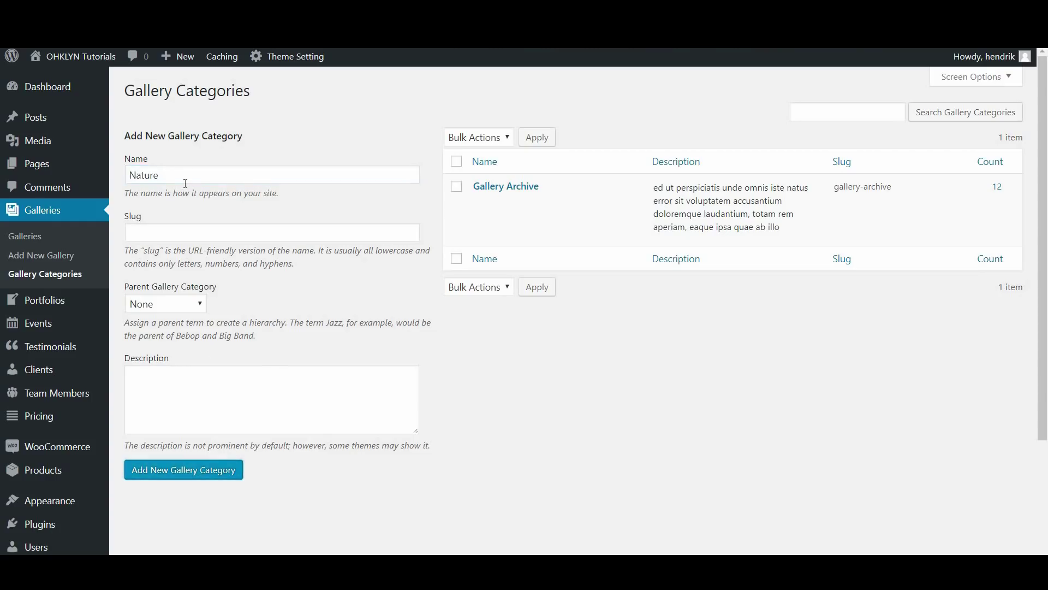
text(People)
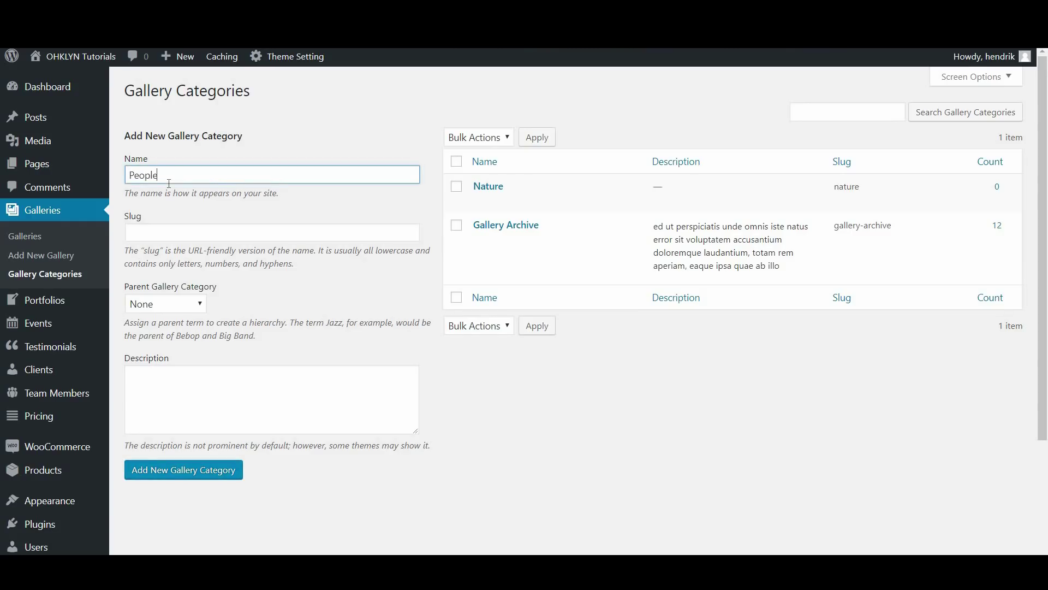
click(145, 469)
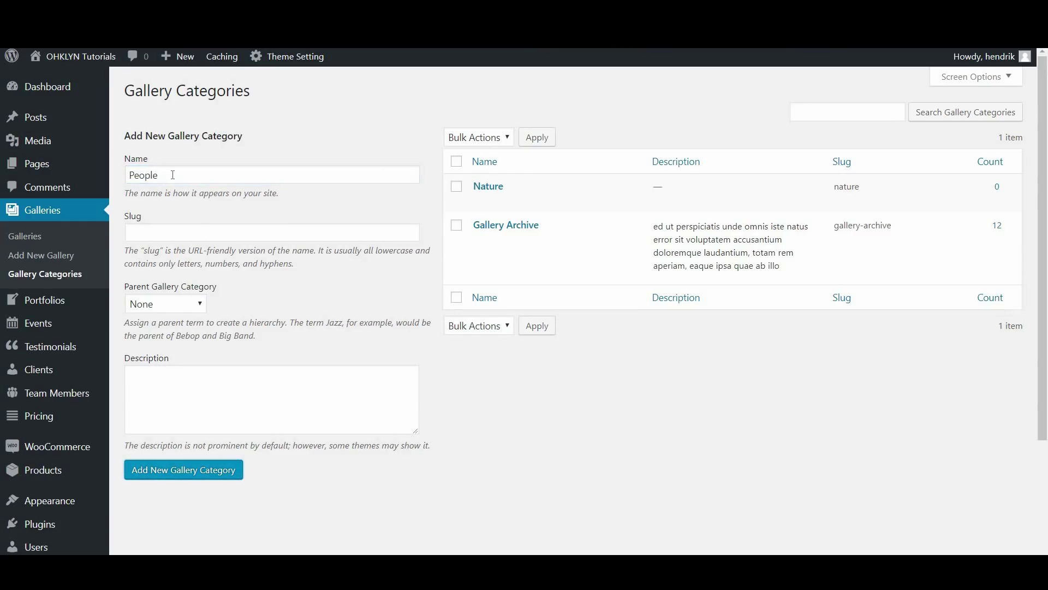
text(C)
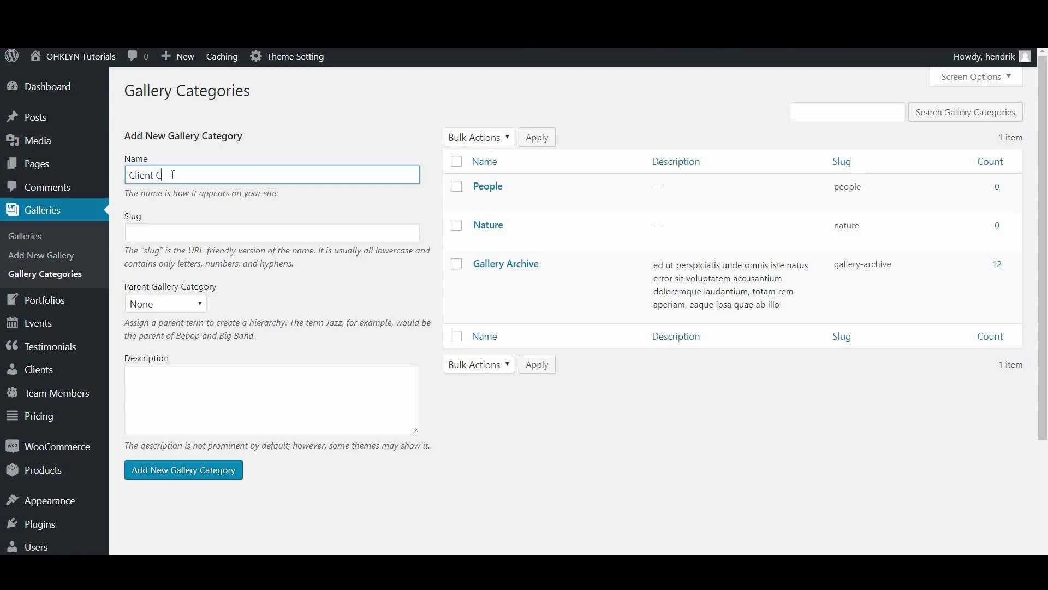
text(lient Galleries)
click(203, 469)
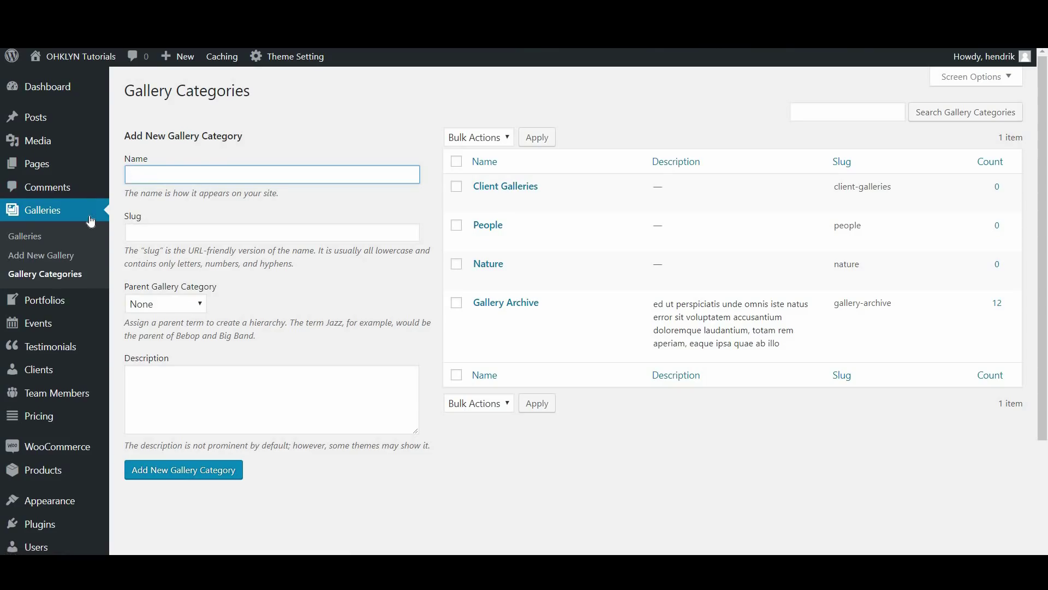
click(53, 211)
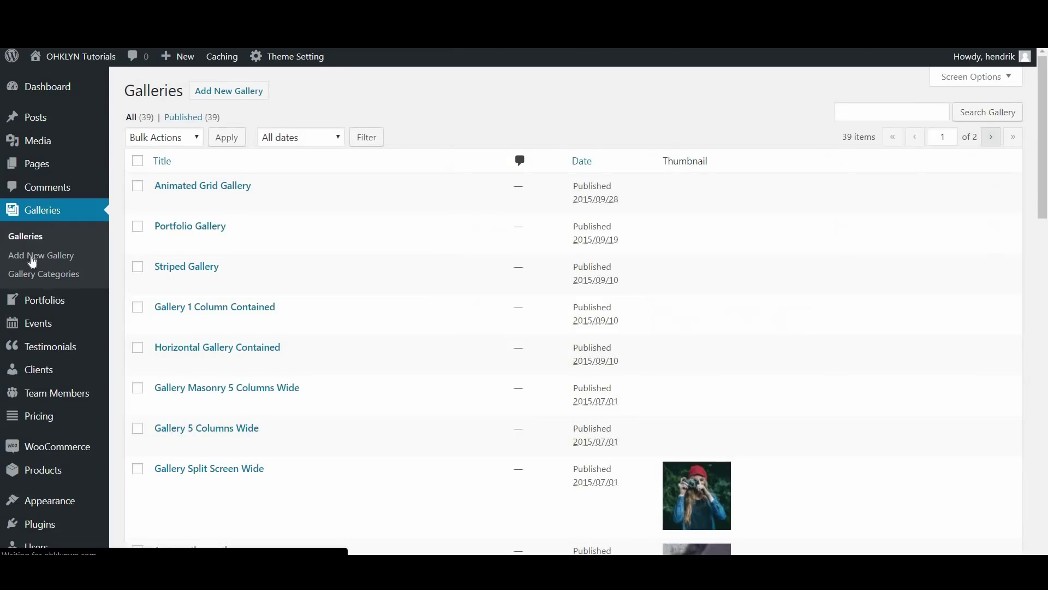
Start a new gallery titled with the client's name plus ' - Photoshoot', using Gallery 3 Columns Contained
click(225, 98)
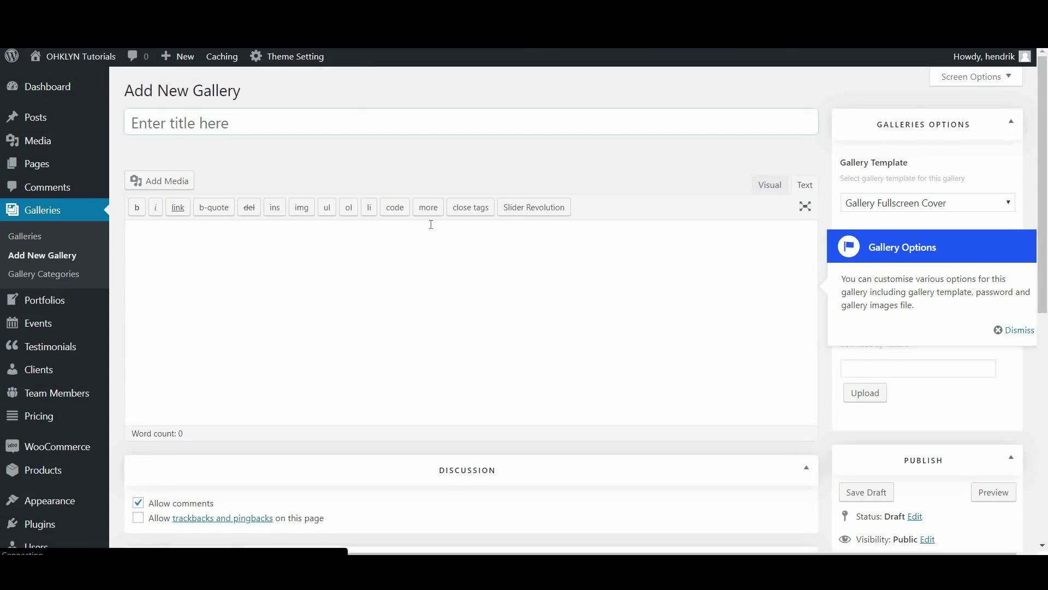
click(1015, 329)
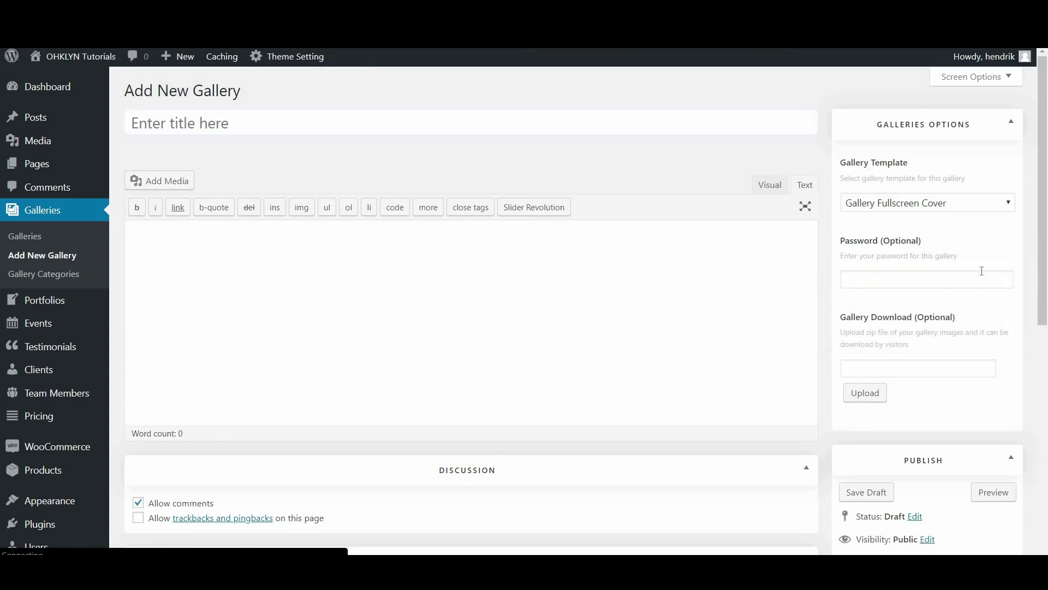
click(253, 125)
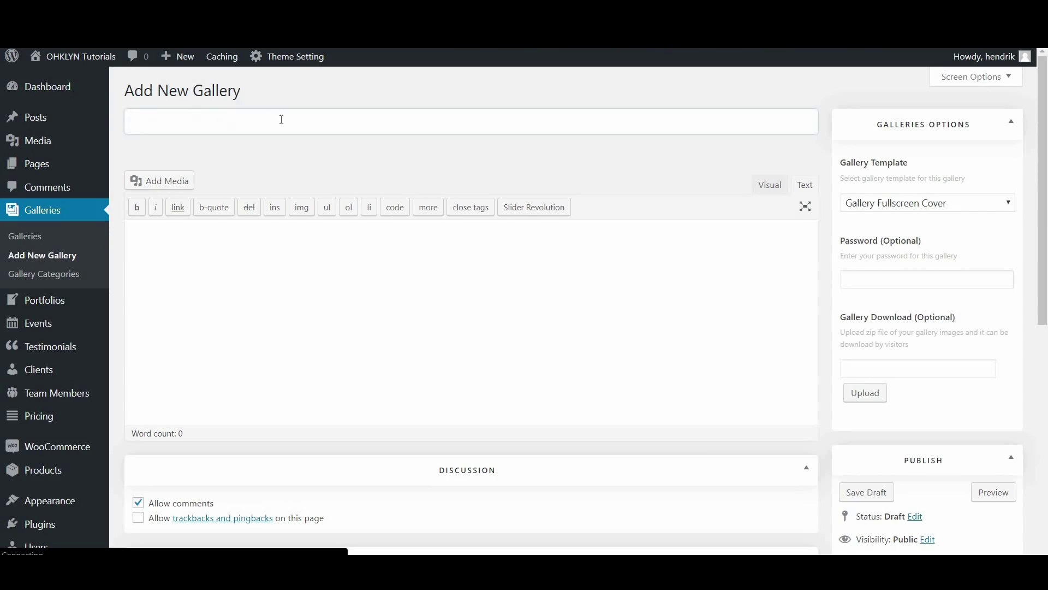
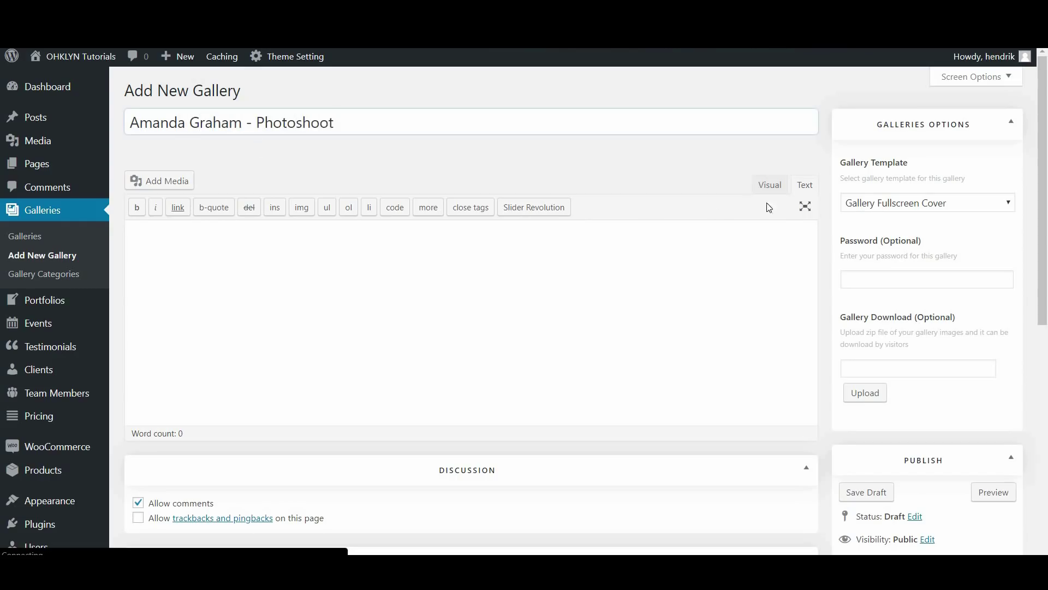
click(870, 208)
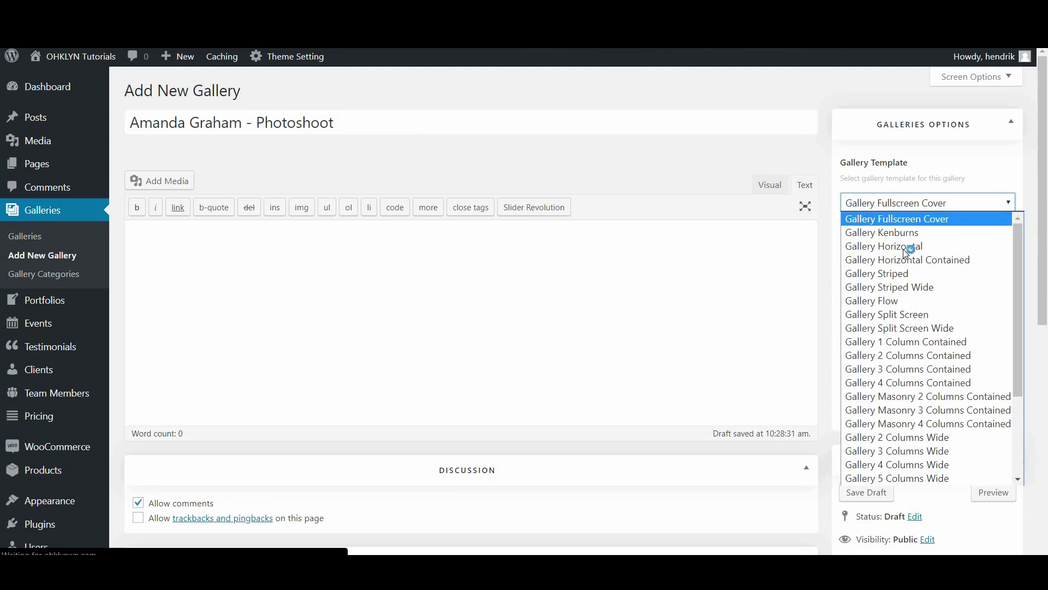
click(922, 369)
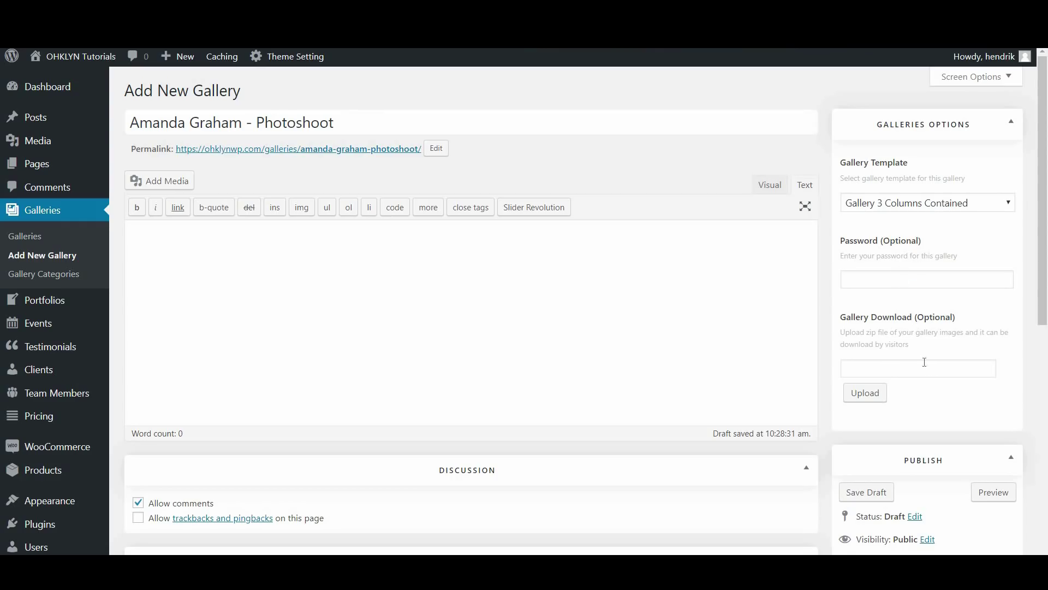
click(867, 393)
Write a centred one-line description 'A photoshoot for' the client in the Visual editor
click(385, 316)
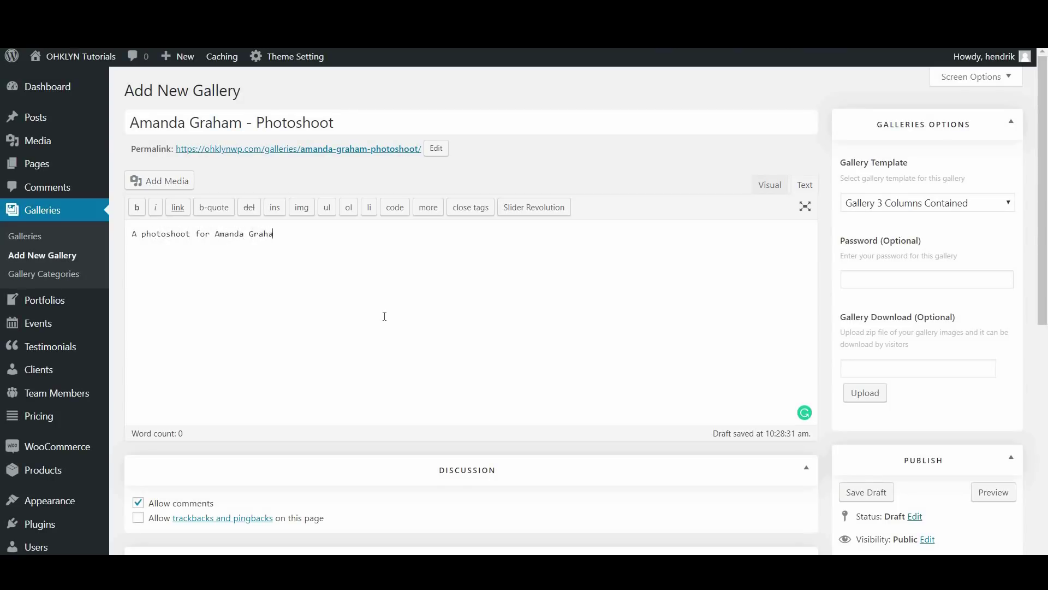
click(766, 185)
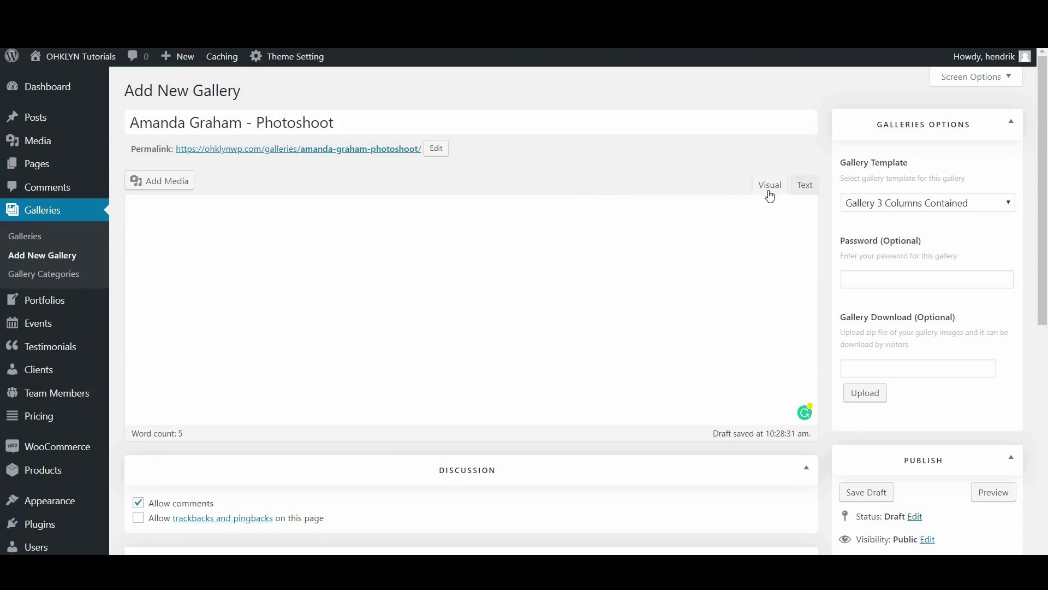
click(768, 190)
click(349, 208)
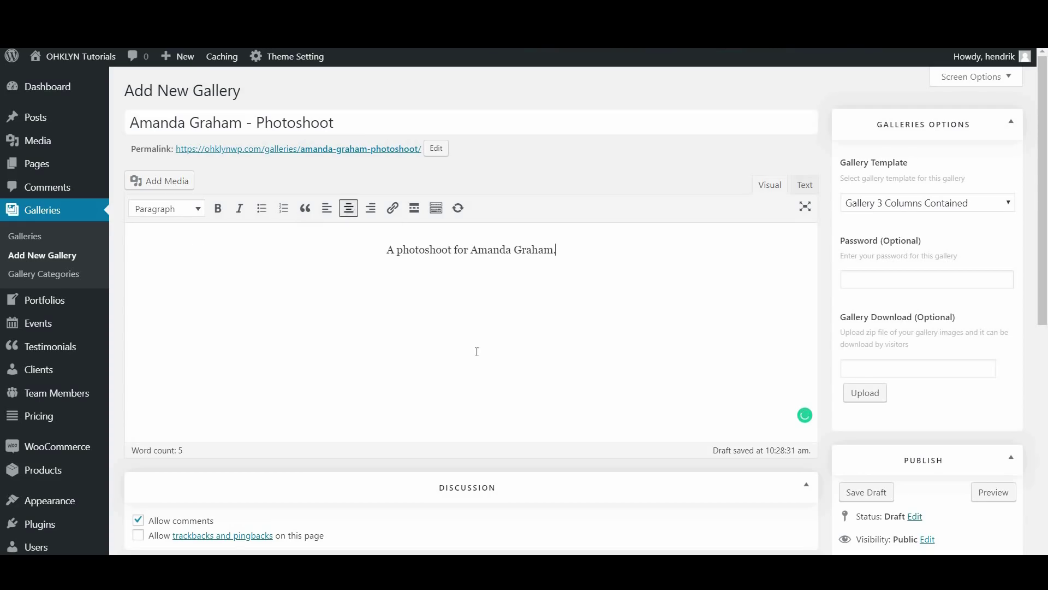
scroll(501, 388, down, 5)
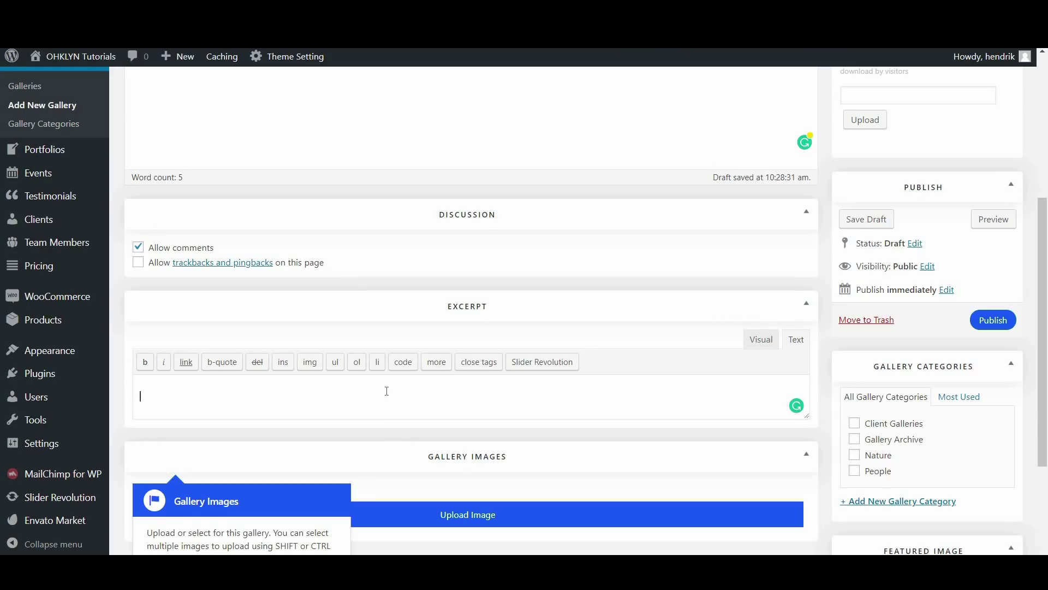
Add an excerpt about 'the life and times of' the client and save the draft
text(he life and times of Ama)
click(865, 220)
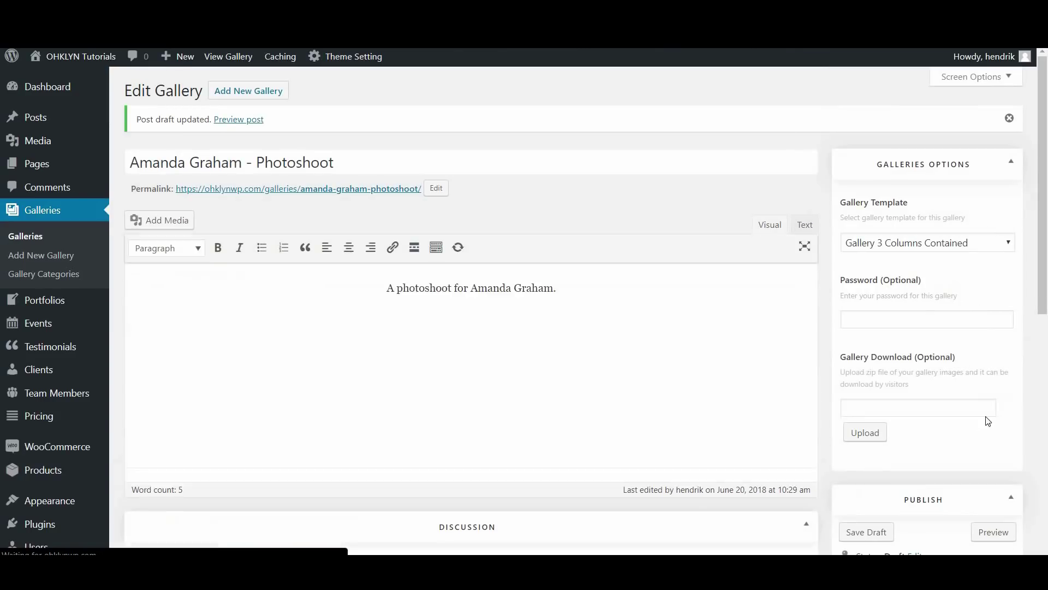
scroll(987, 426, down, 3)
Preview the gallery draft on the site, then return to the editor
click(999, 392)
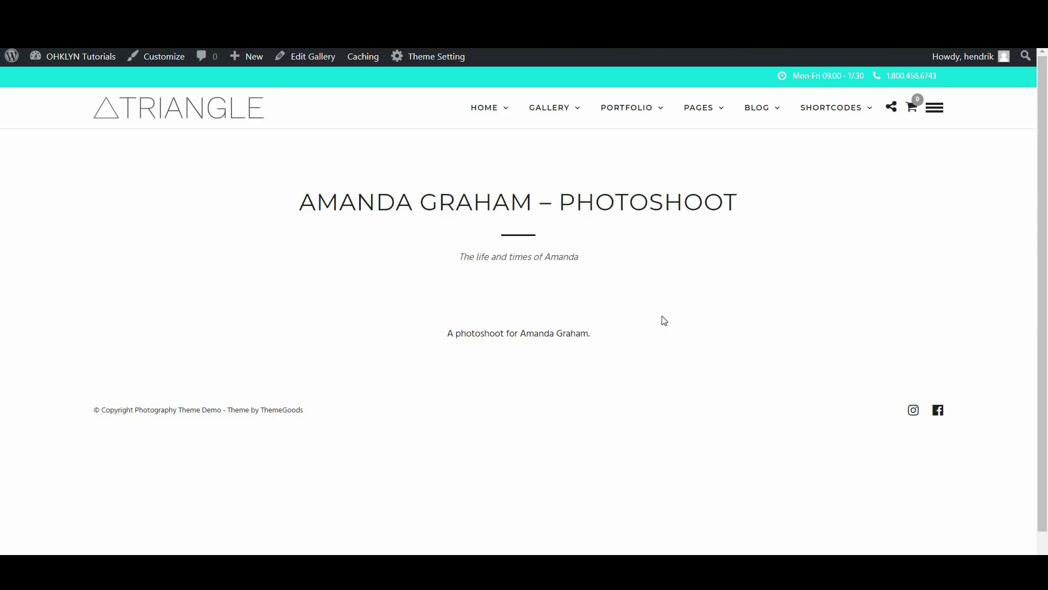
key(ctrl+w)
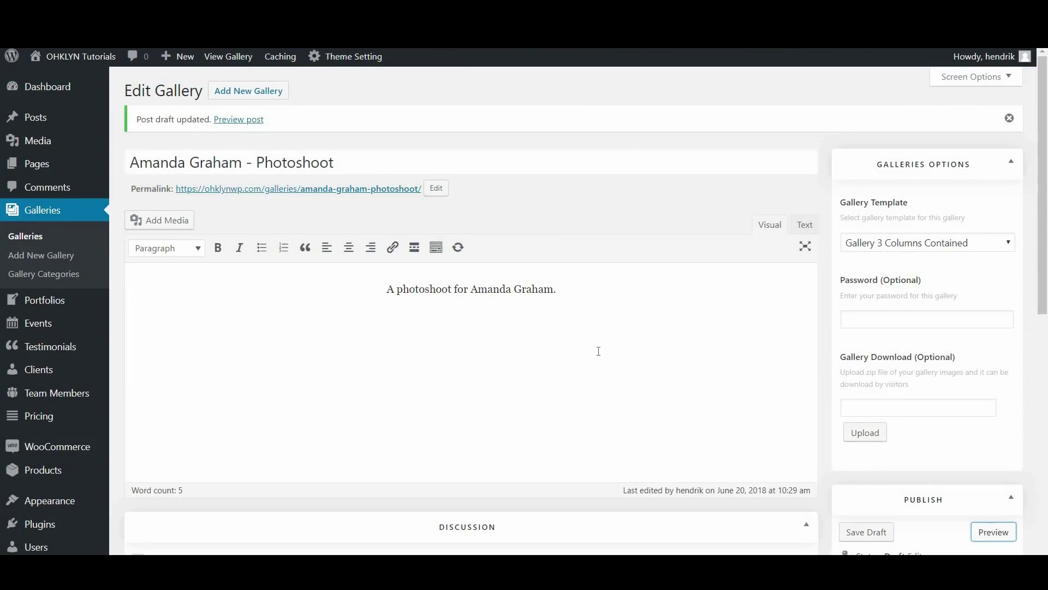
scroll(697, 356, down, 5)
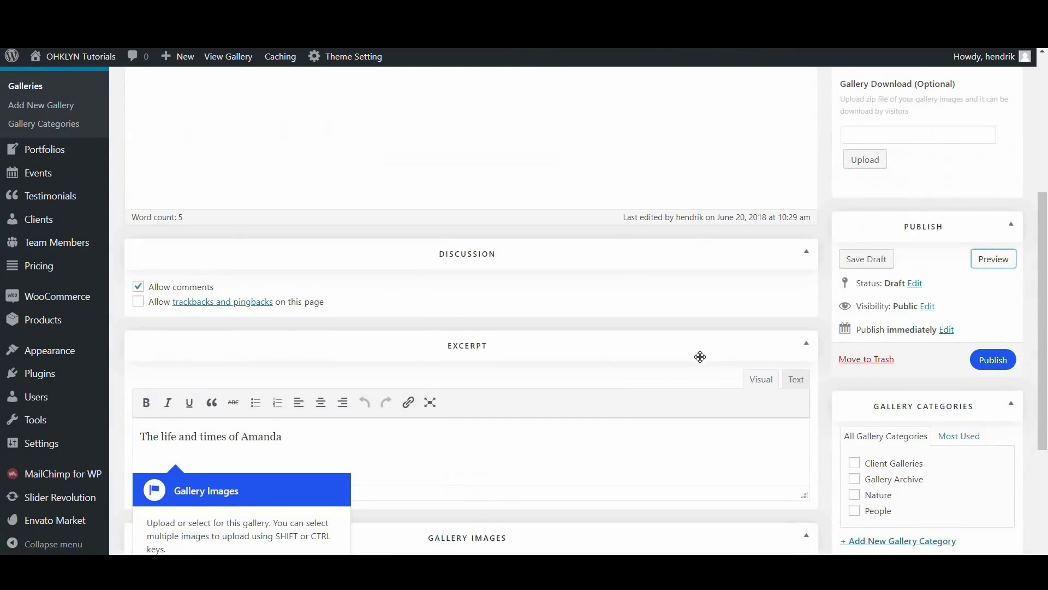
File the gallery under People and Client Galleries, and bring up the Gallery Images media picker
scroll(701, 357, down, 4)
click(855, 310)
click(855, 260)
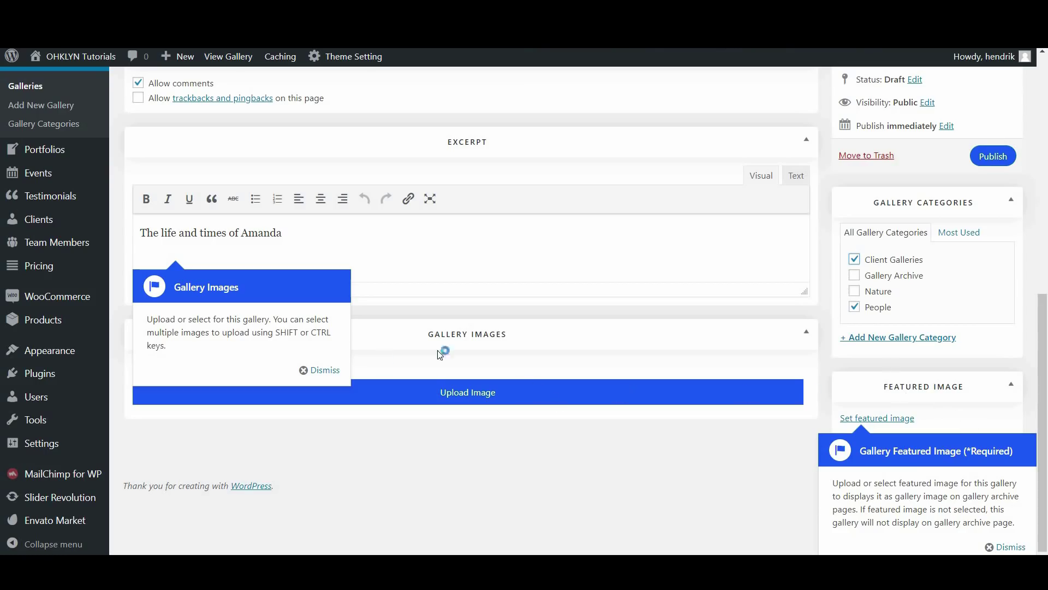
click(458, 406)
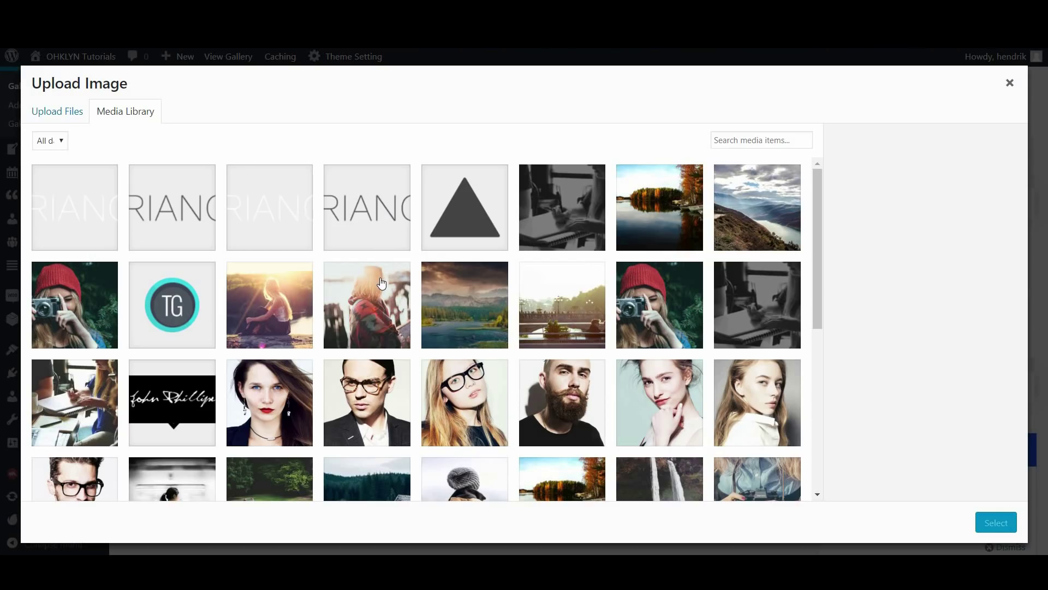
Select six library photos: camera girl, sunset, blanket, portrait, hooded person and hooded forest figure
click(74, 112)
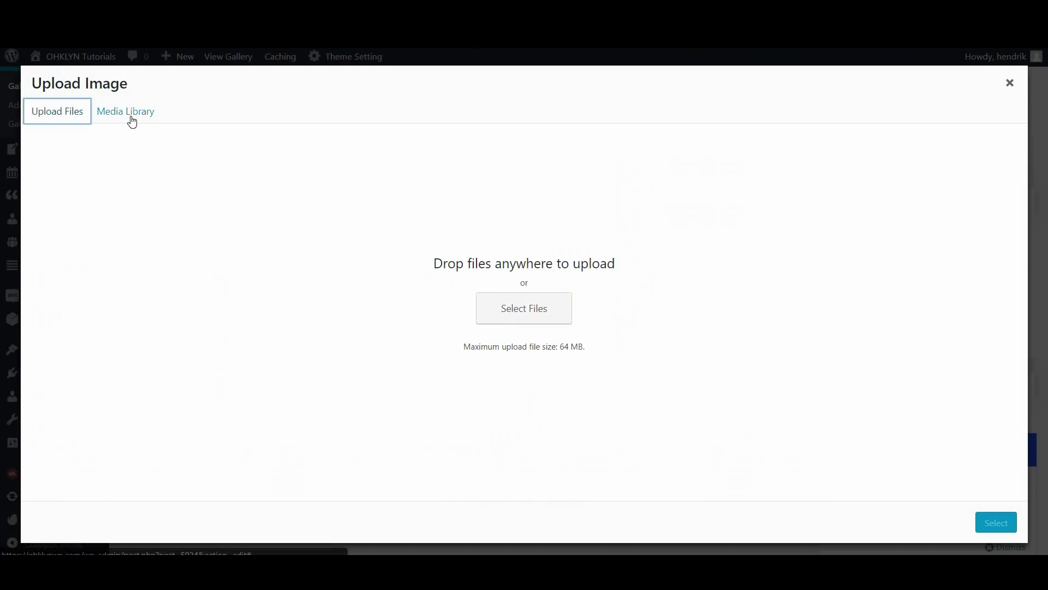
click(132, 117)
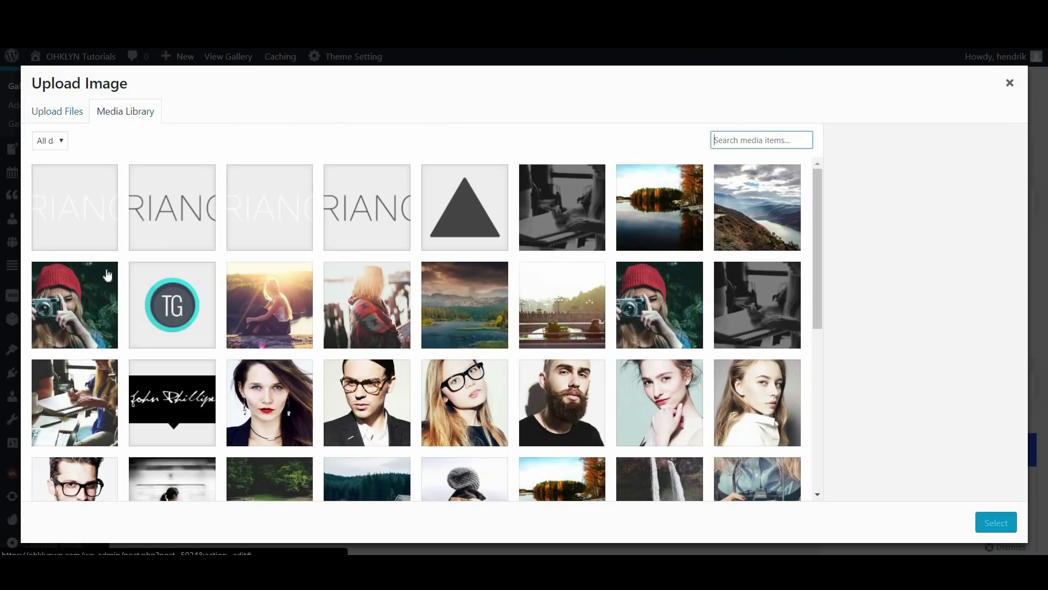
click(80, 310)
click(269, 304)
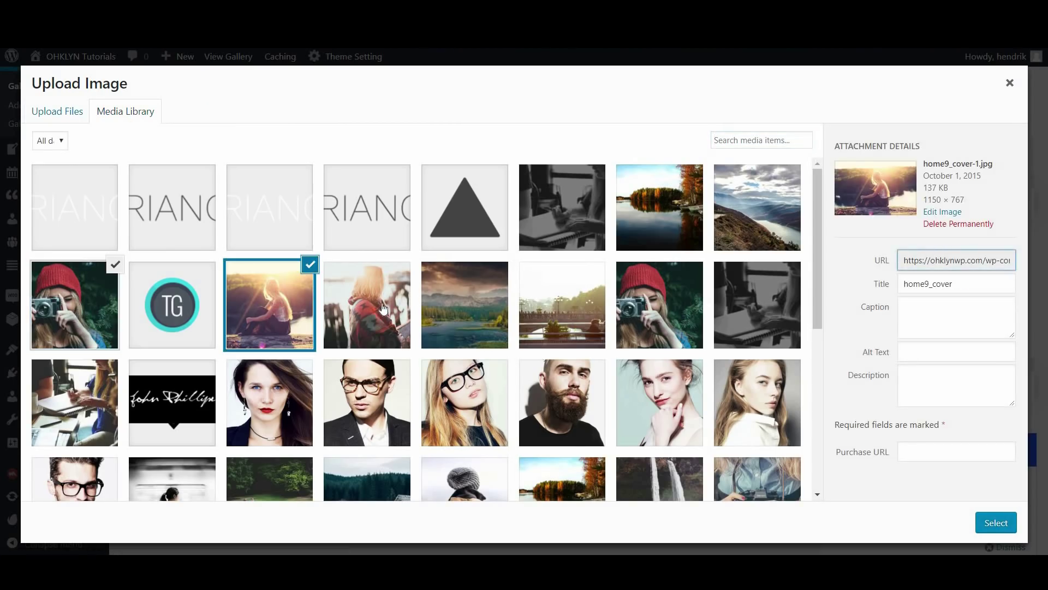
click(367, 305)
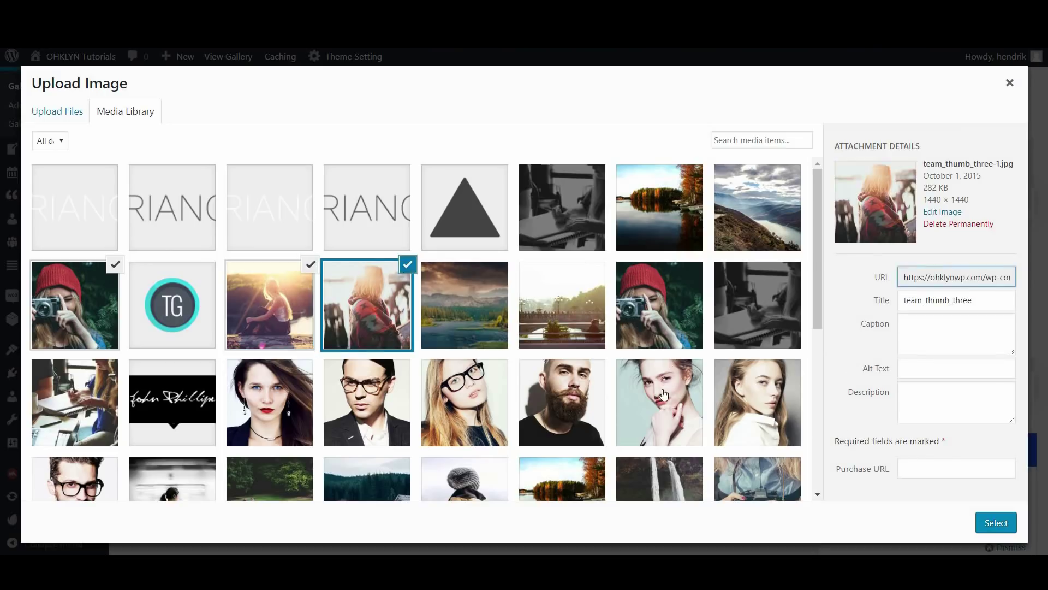
click(646, 395)
scroll(645, 395, down, 4)
click(425, 326)
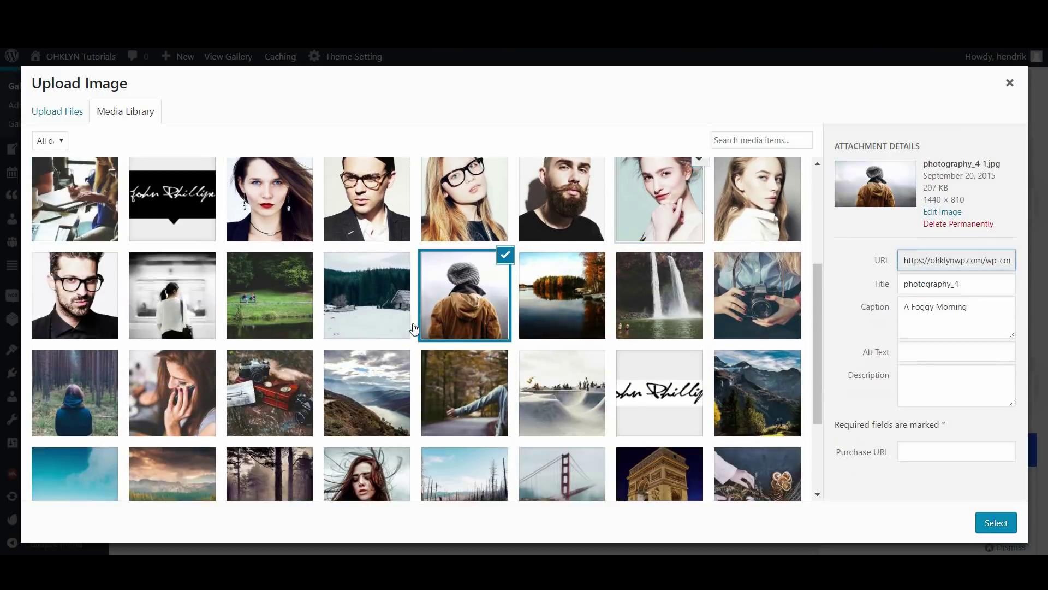
scroll(414, 328, down, 3)
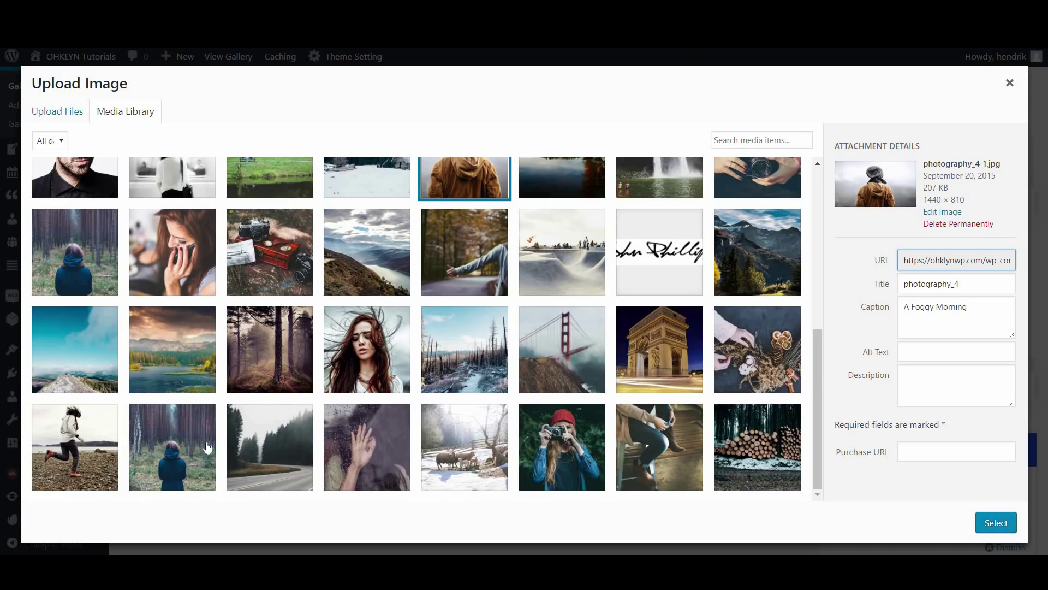
click(98, 267)
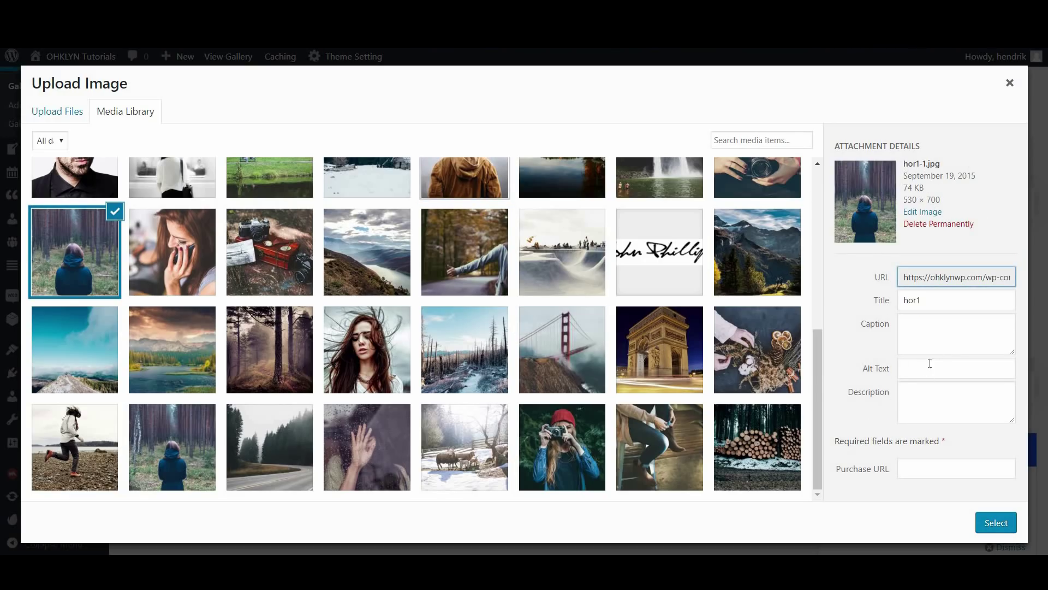
scroll(431, 311, up, 5)
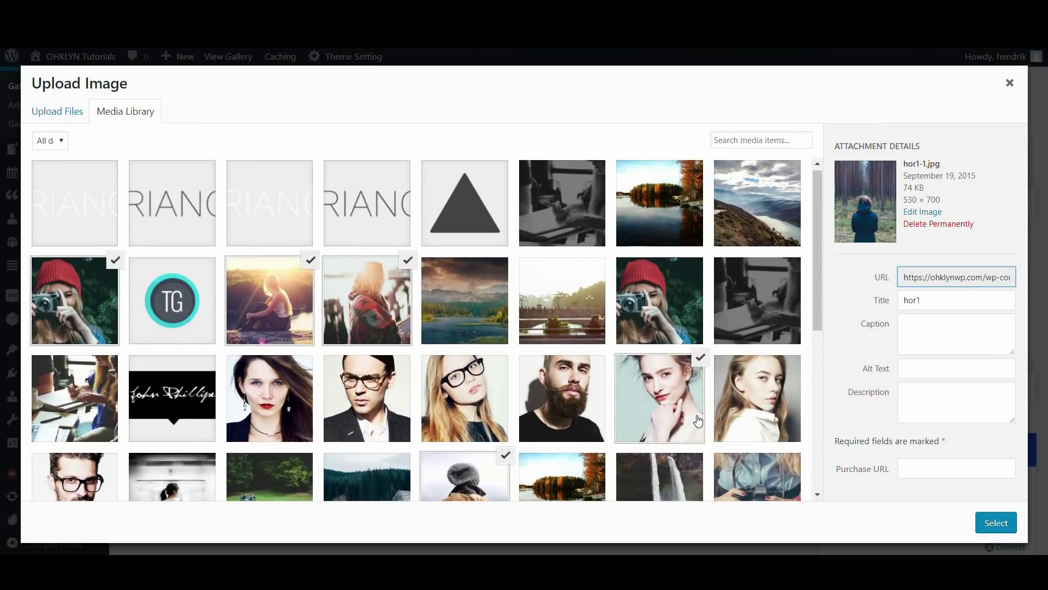
scroll(698, 420, down, 5)
Add the six selected photos to the gallery and dismiss the Gallery Images and Featured Image tips
click(999, 524)
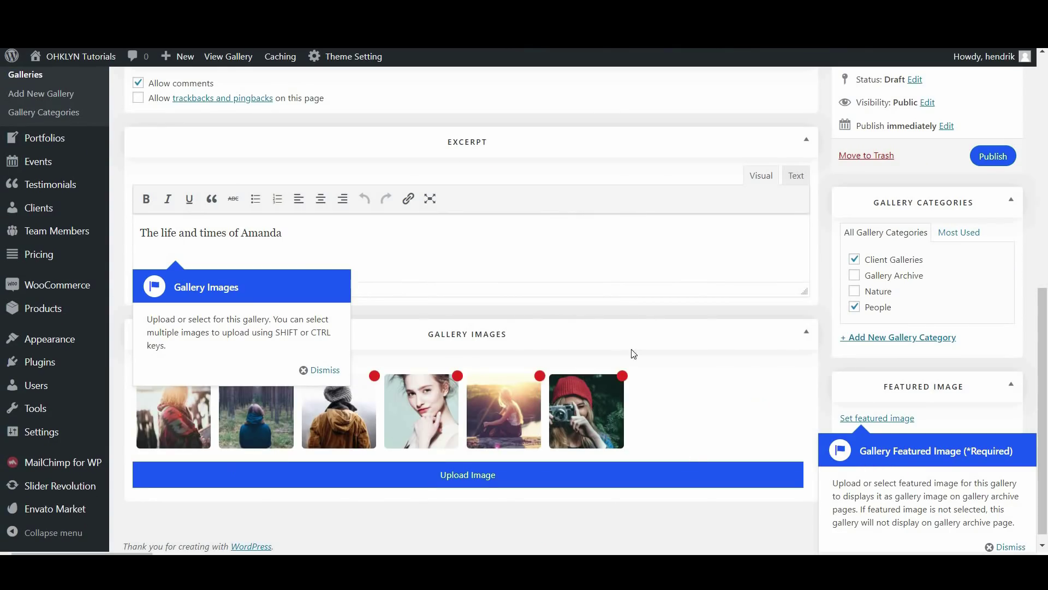
click(320, 370)
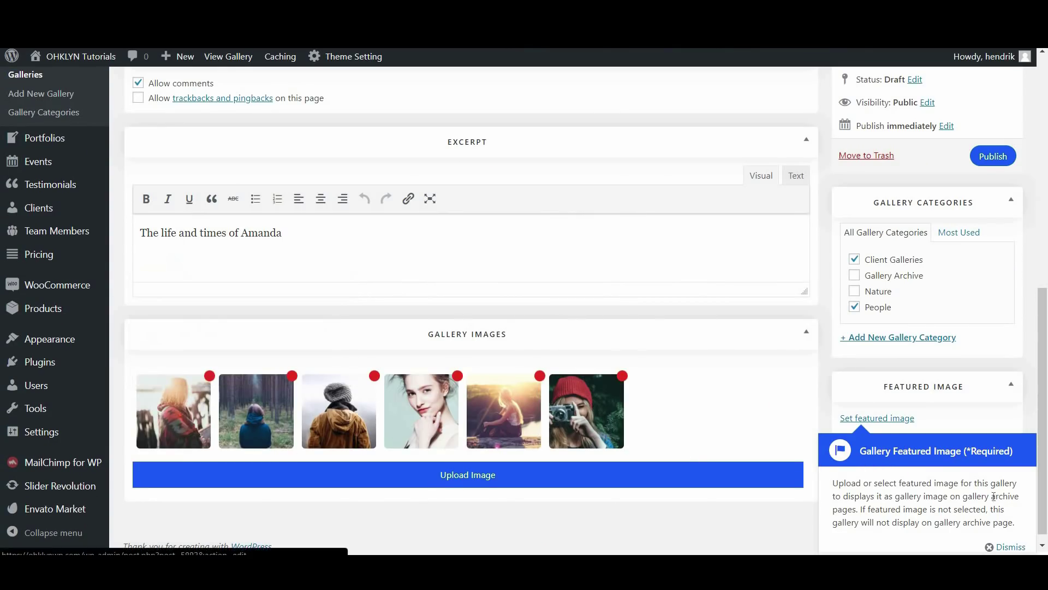
click(1006, 547)
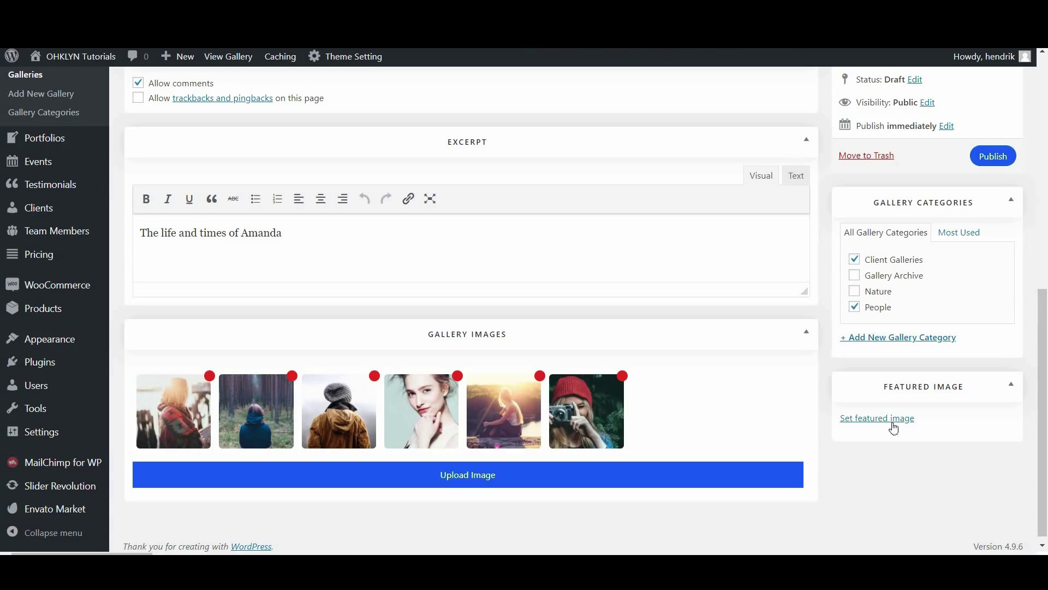
Make the red-beanie camera photo the featured image and save the gallery draft
click(873, 421)
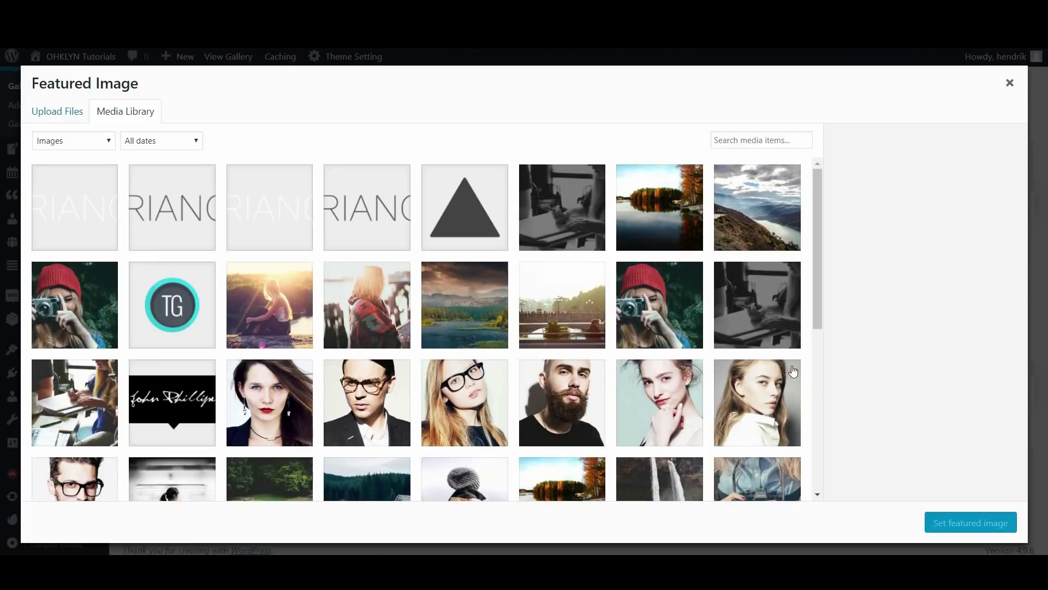
scroll(520, 372, down, 5)
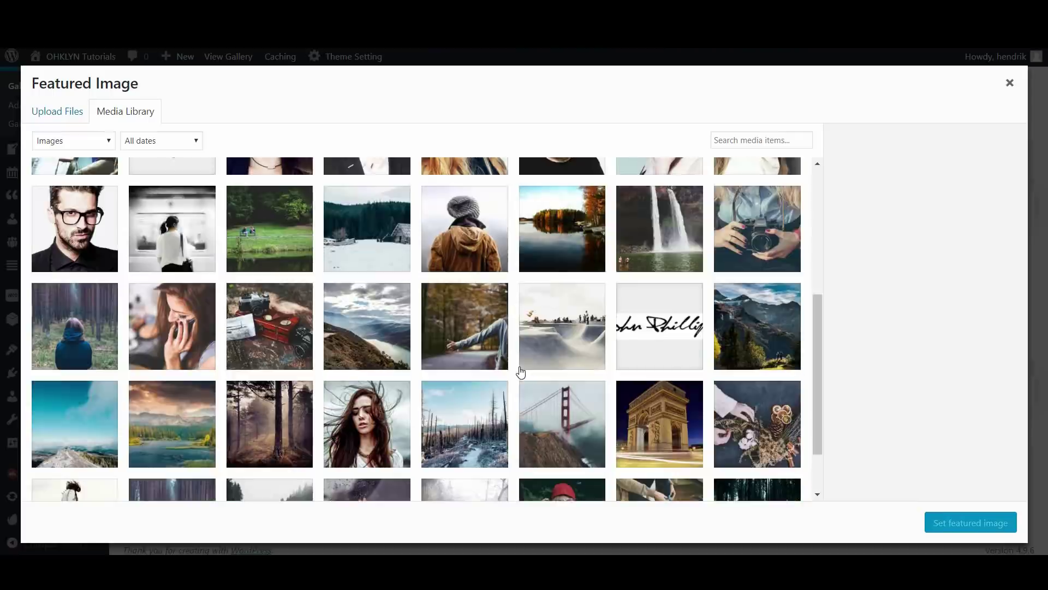
scroll(521, 372, down, 1)
click(561, 458)
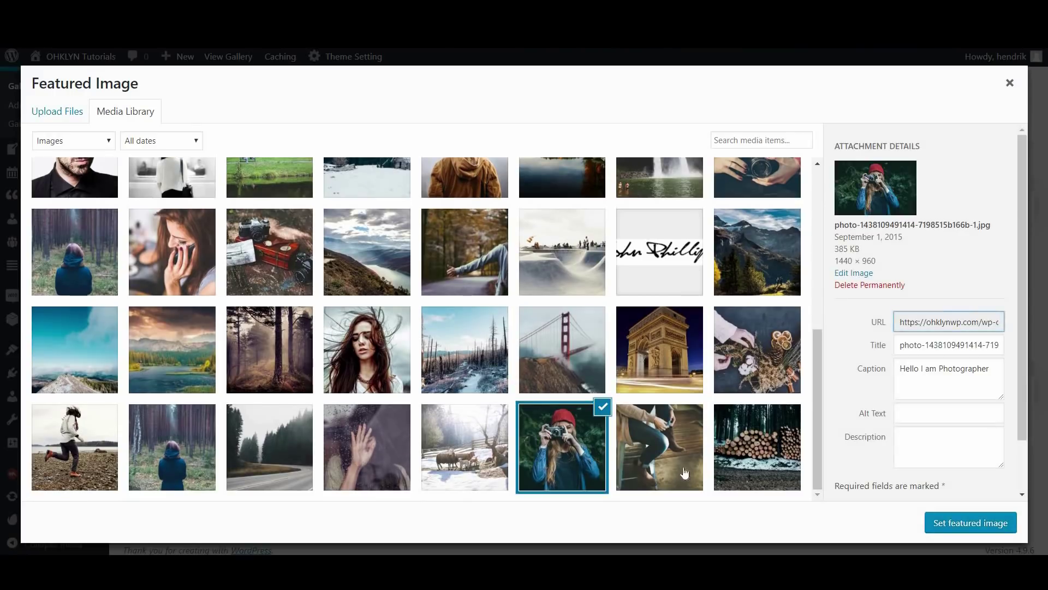
click(967, 523)
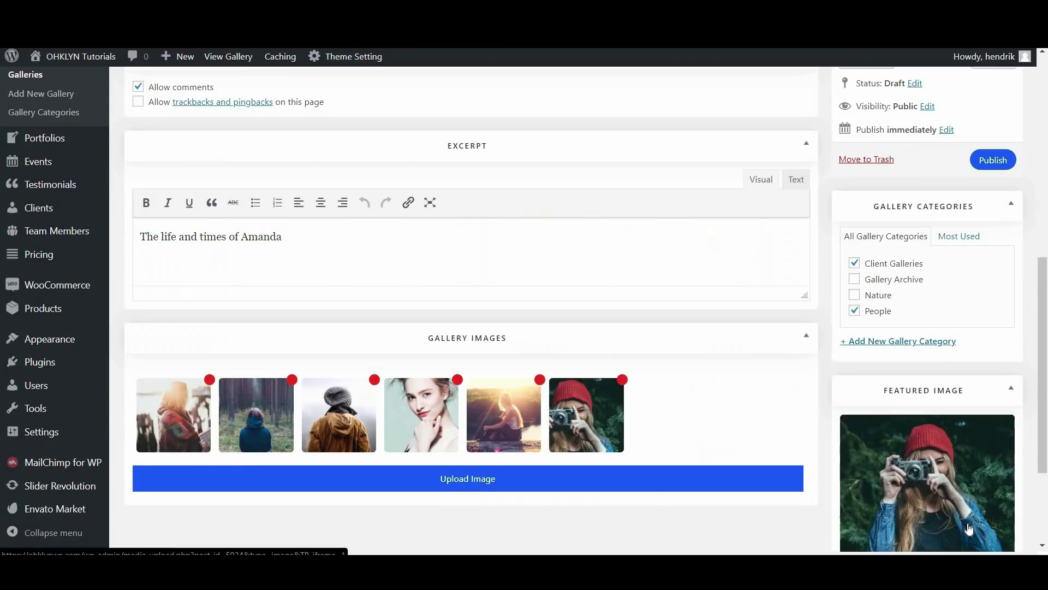
drag(1043, 382, 890, 312)
click(890, 313)
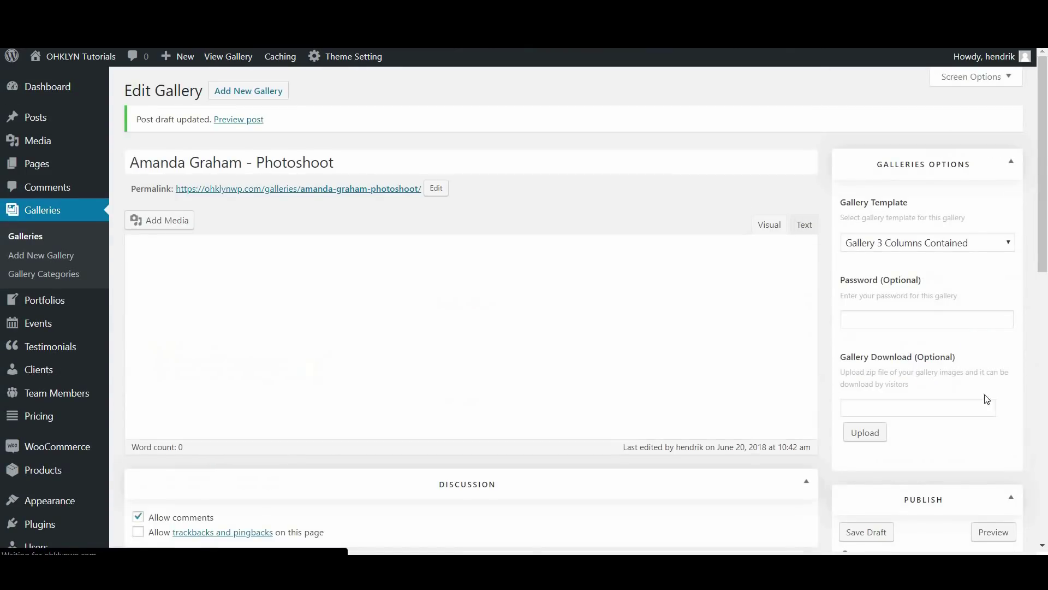
Preview the gallery's three-column page and open the red-beanie camera photo in the lightbox
scroll(1010, 498, down, 2)
click(996, 468)
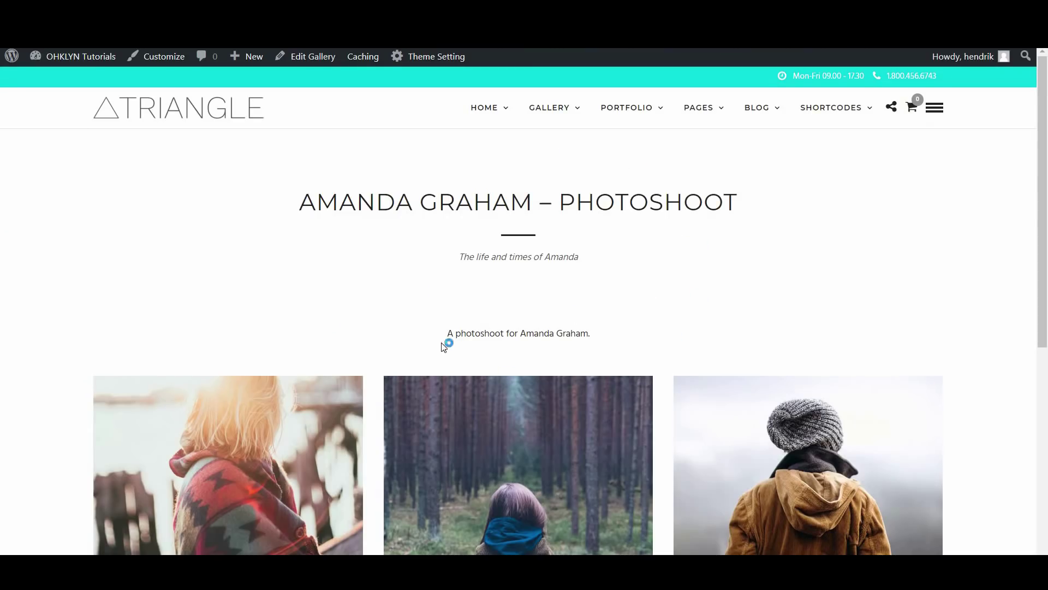
scroll(444, 342, down, 3)
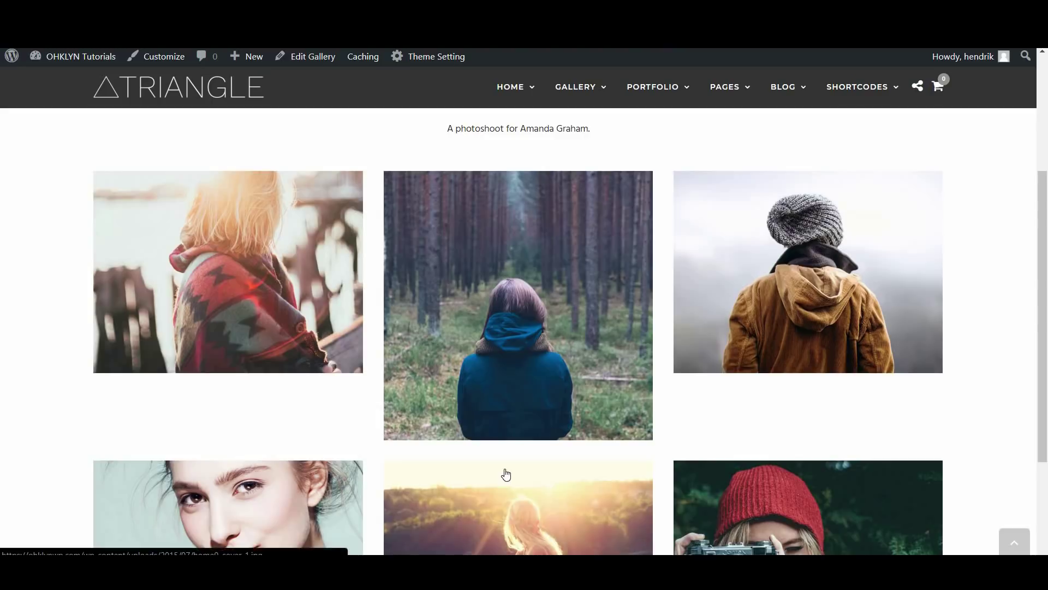
scroll(505, 474, down, 3)
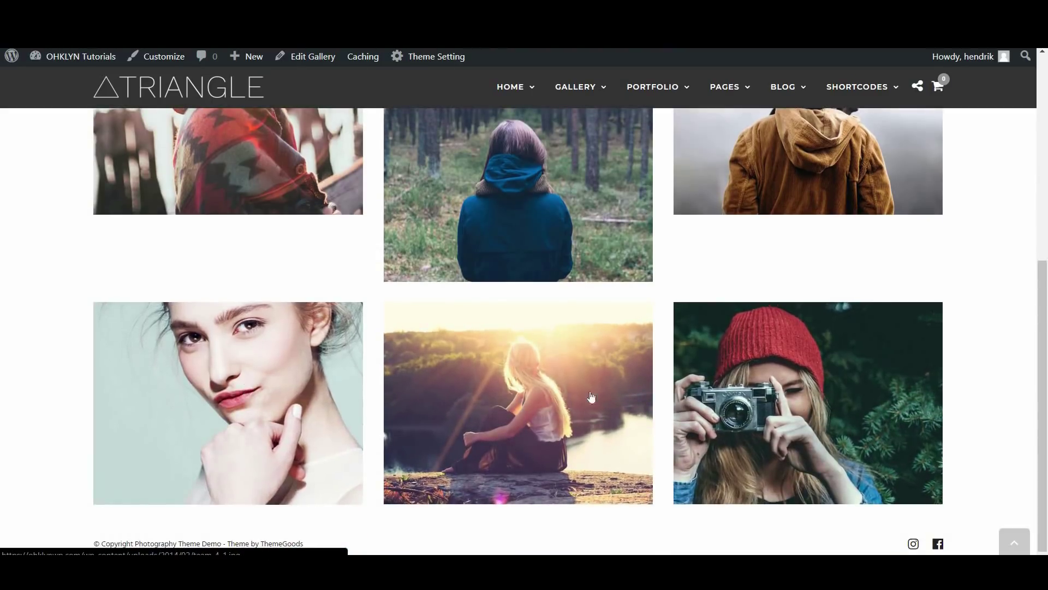
click(246, 389)
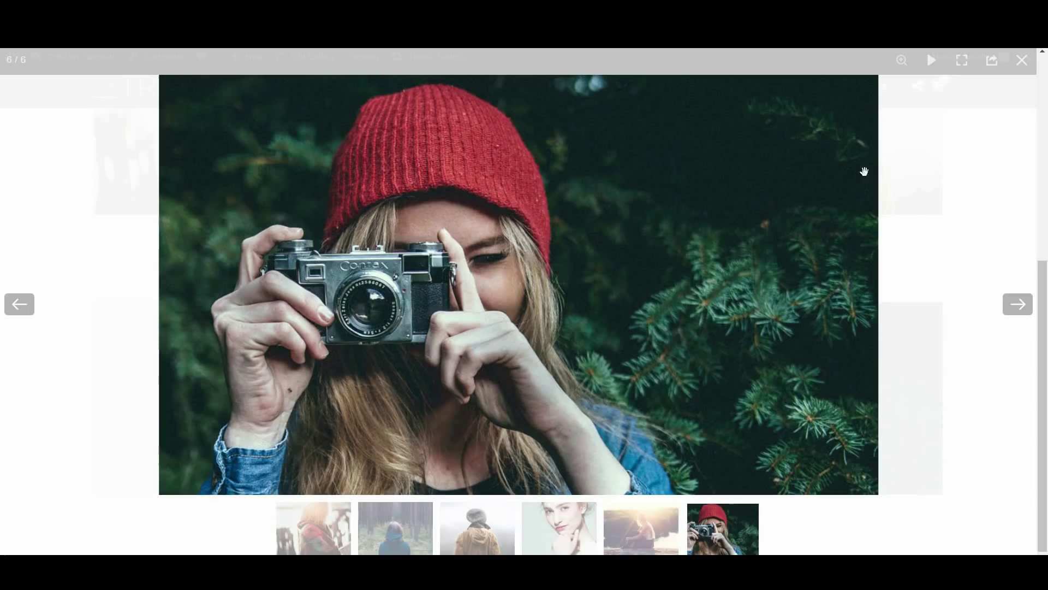
Try the lightbox's fullscreen and share controls, step through photos, and jump to the fourth portrait
click(962, 61)
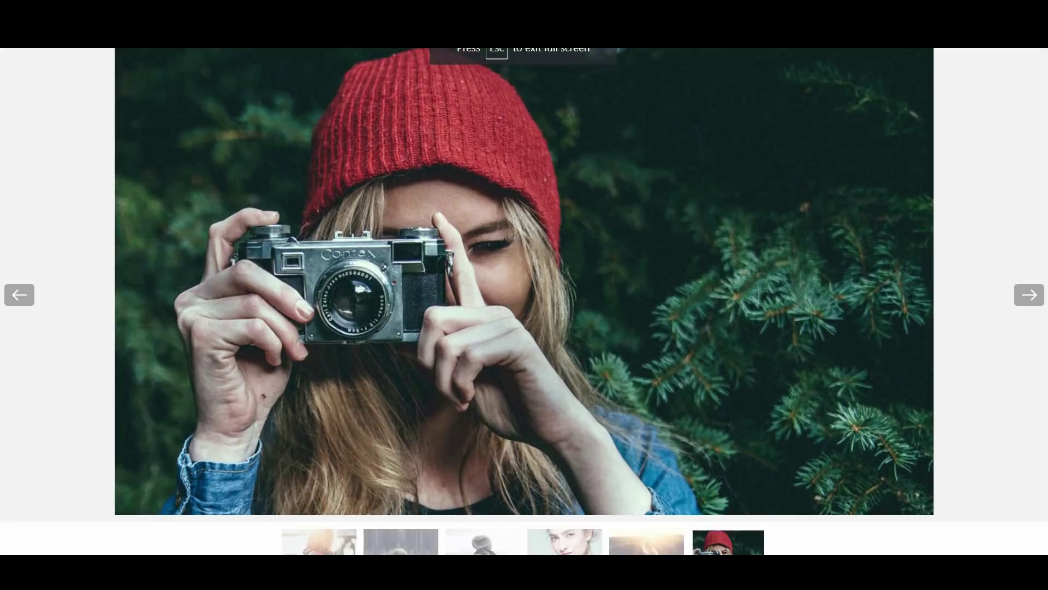
click(962, 60)
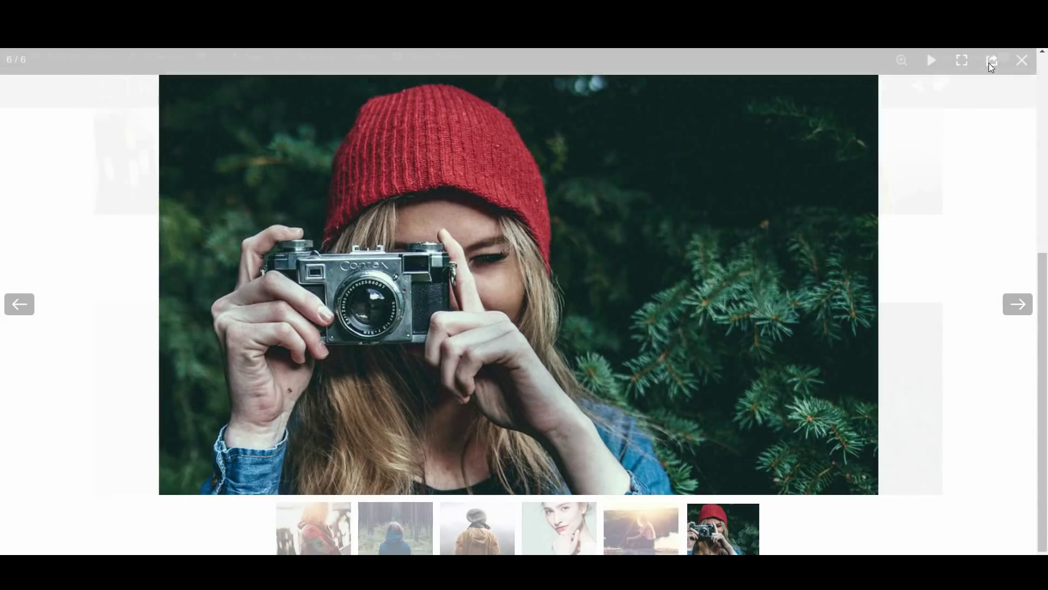
click(991, 63)
click(1021, 71)
click(1017, 306)
click(1016, 305)
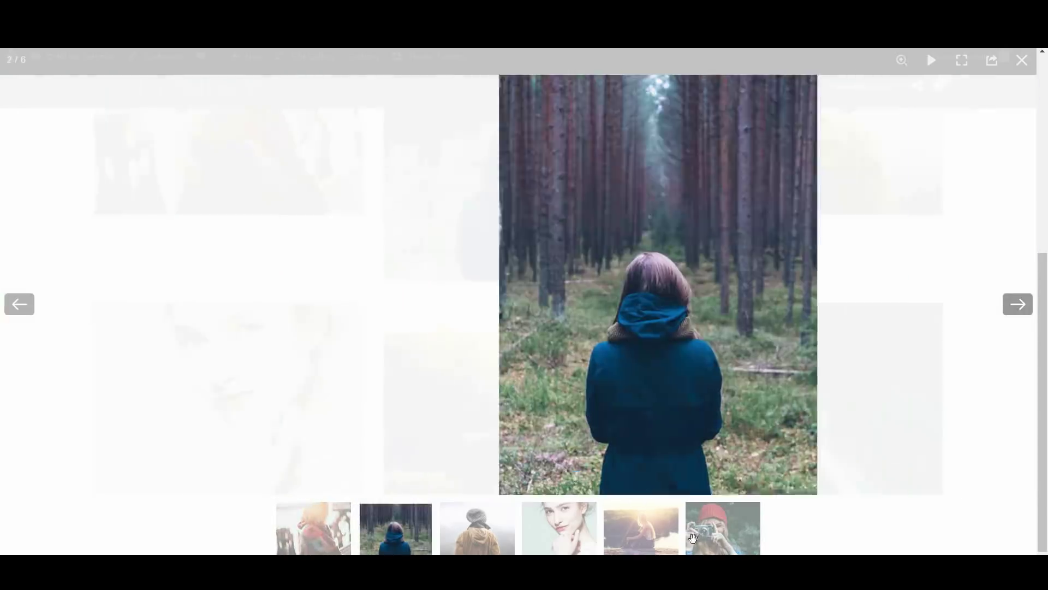
click(573, 538)
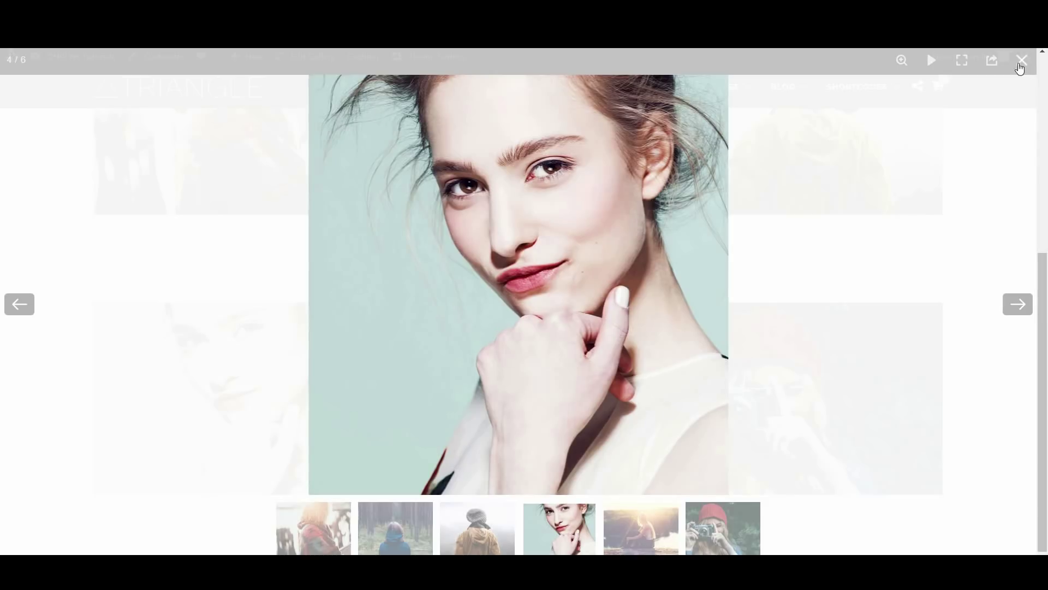
Close the lightbox and go back to the gallery's edit screen
click(1020, 67)
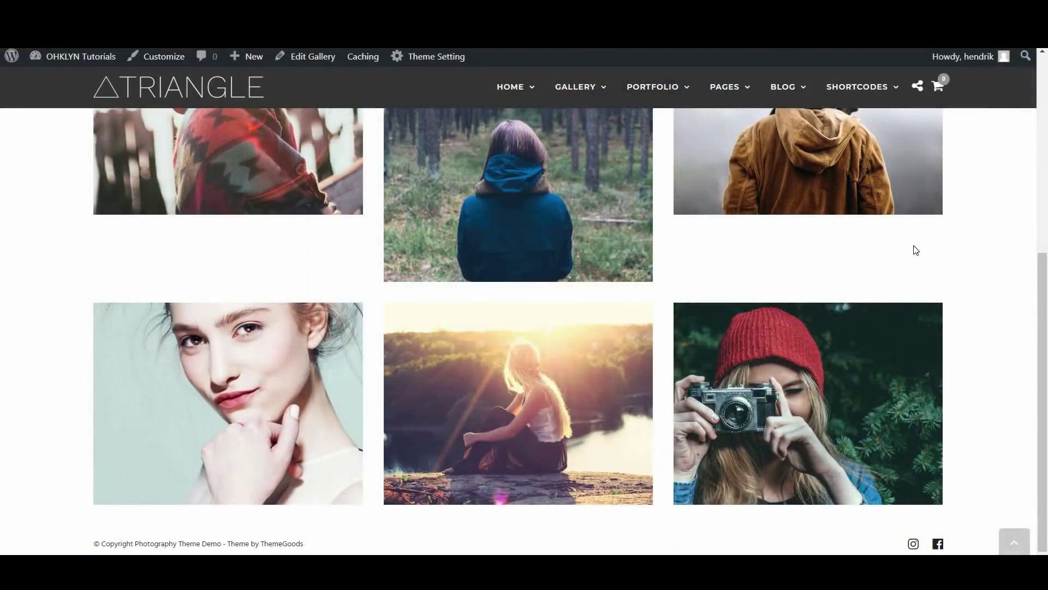
scroll(915, 250, up, 1)
scroll(916, 250, up, 5)
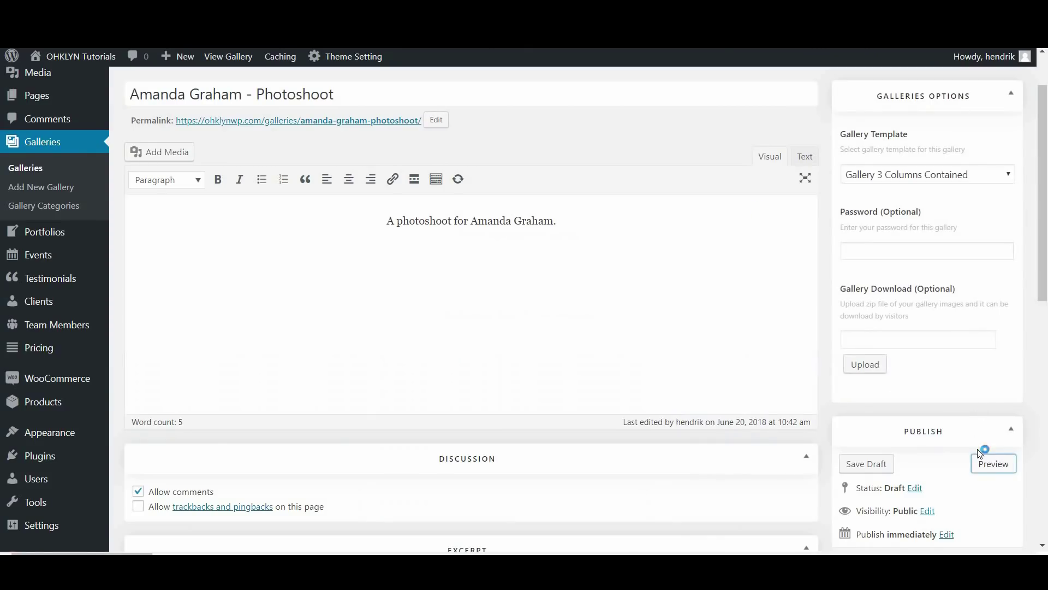
scroll(977, 449, down, 2)
Publish the gallery and switch its template to Gallery Photo Proofing
click(984, 431)
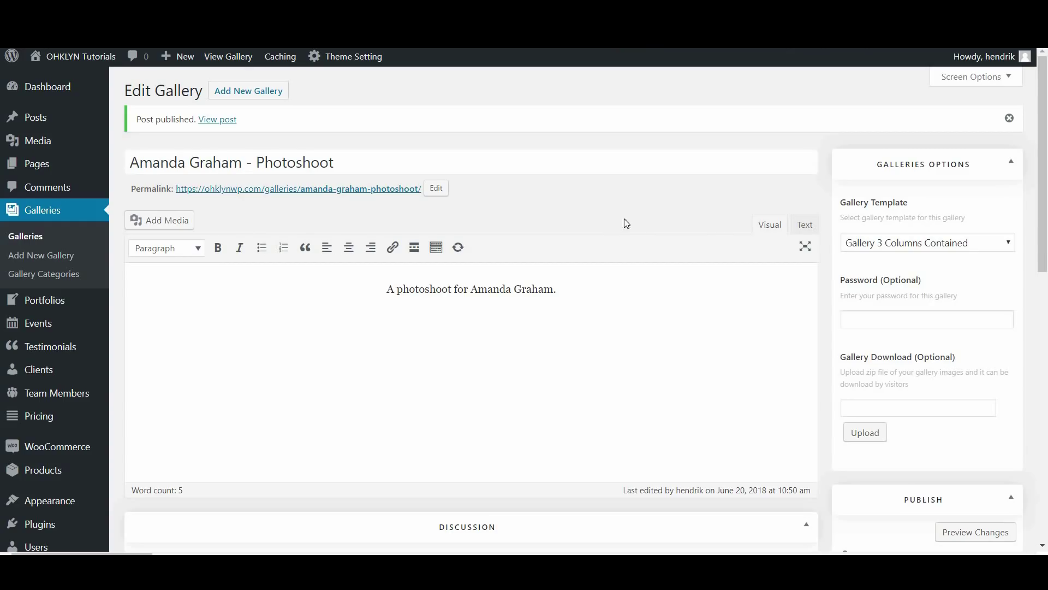
click(900, 245)
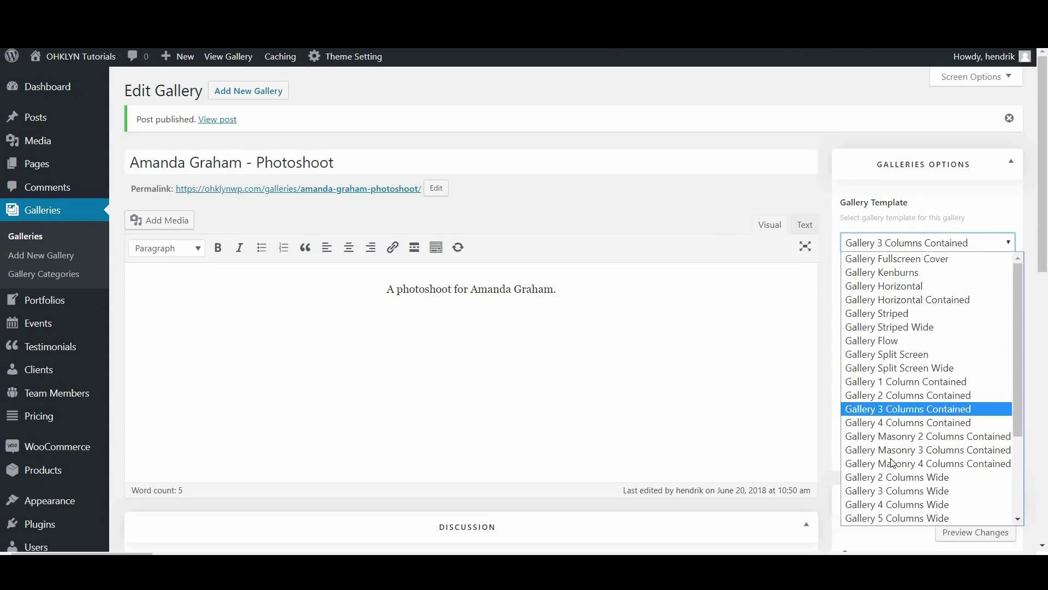
scroll(892, 463, down, 3)
click(895, 518)
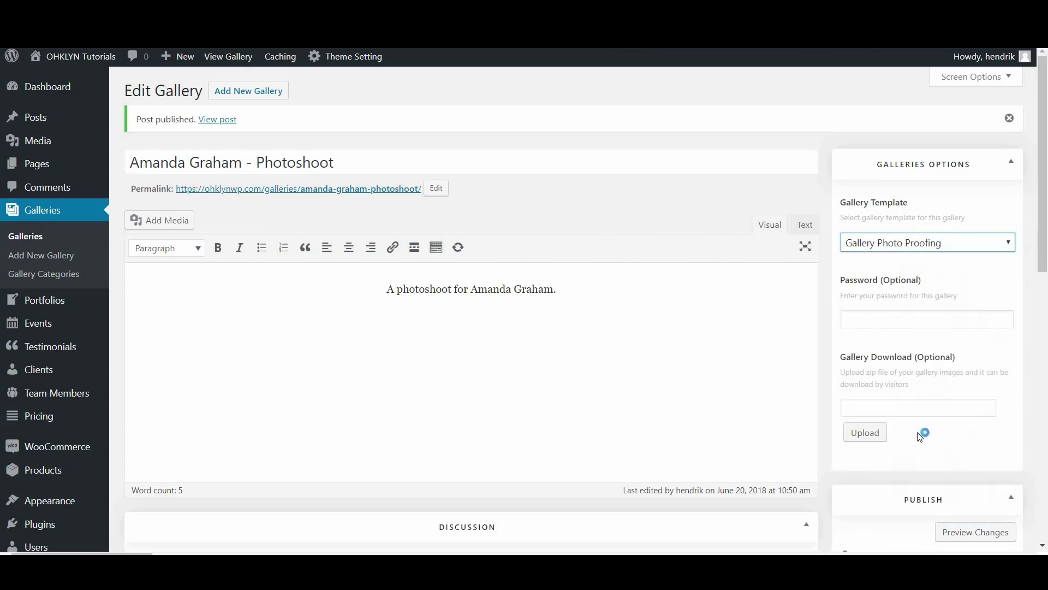
Enter a gallery password in the Password (Optional) field
click(922, 316)
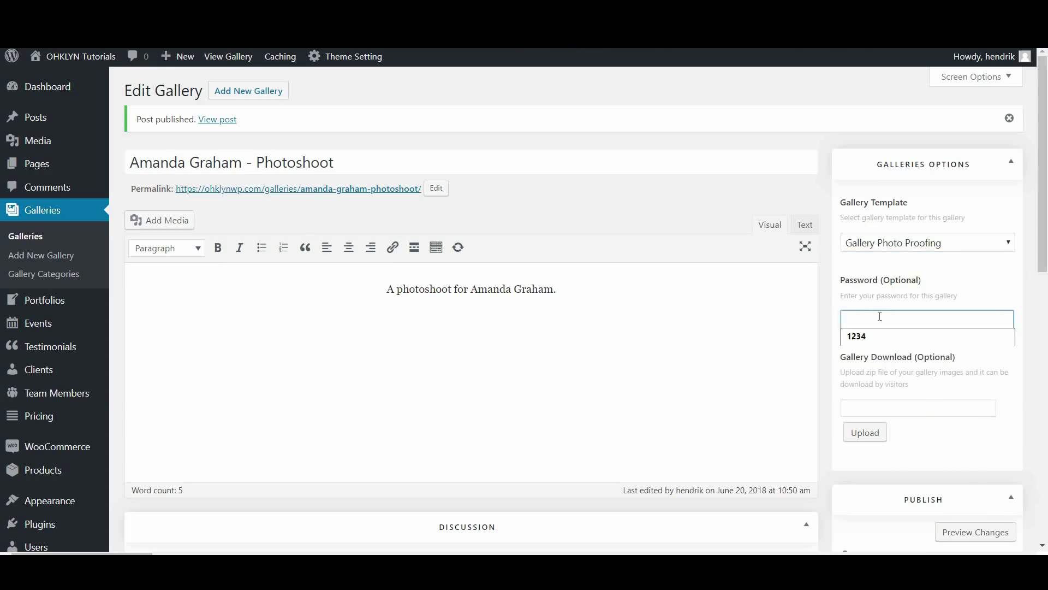
text(43)
click(872, 344)
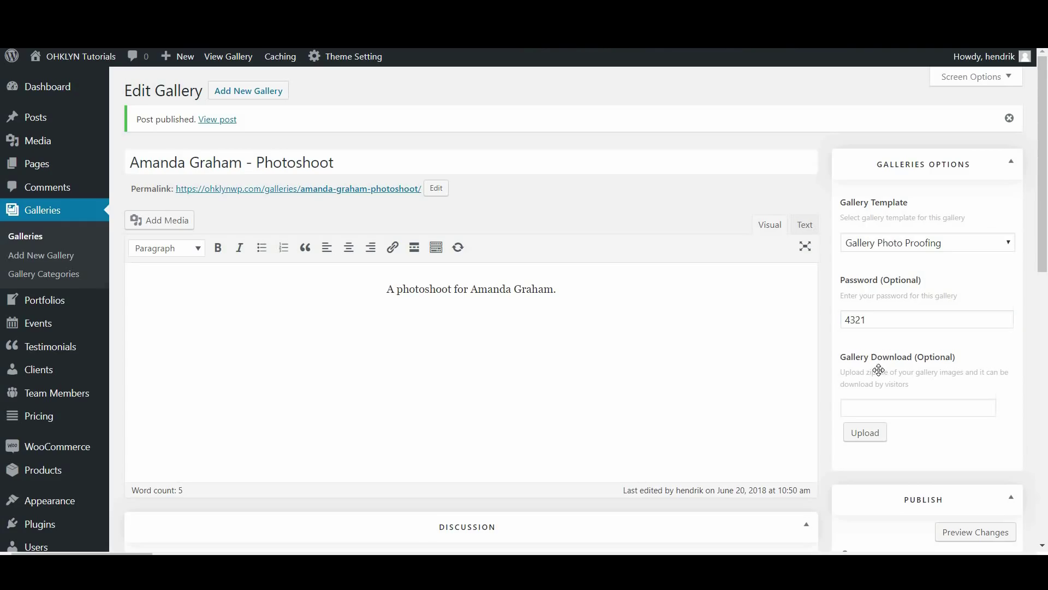
scroll(878, 371, down, 3)
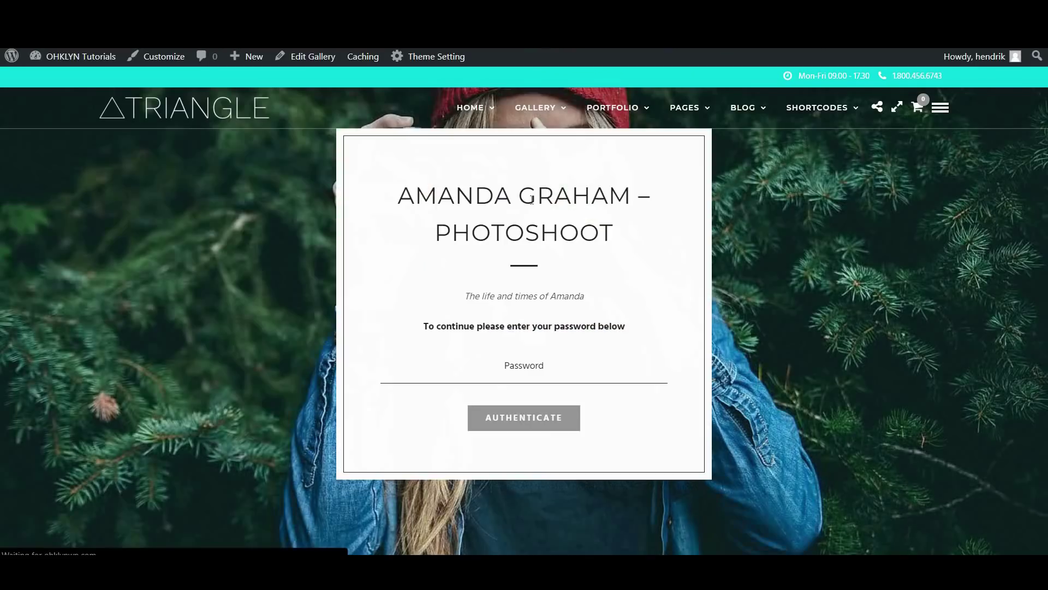
Unlock the proofing gallery preview with its password, declining the browser's offer to save it
click(549, 368)
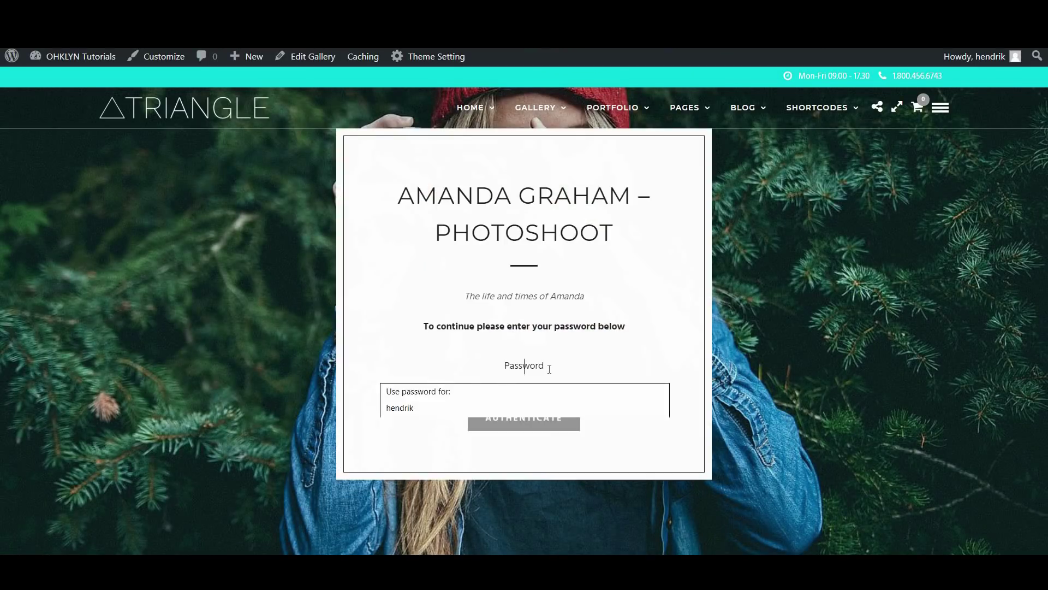
text(••)
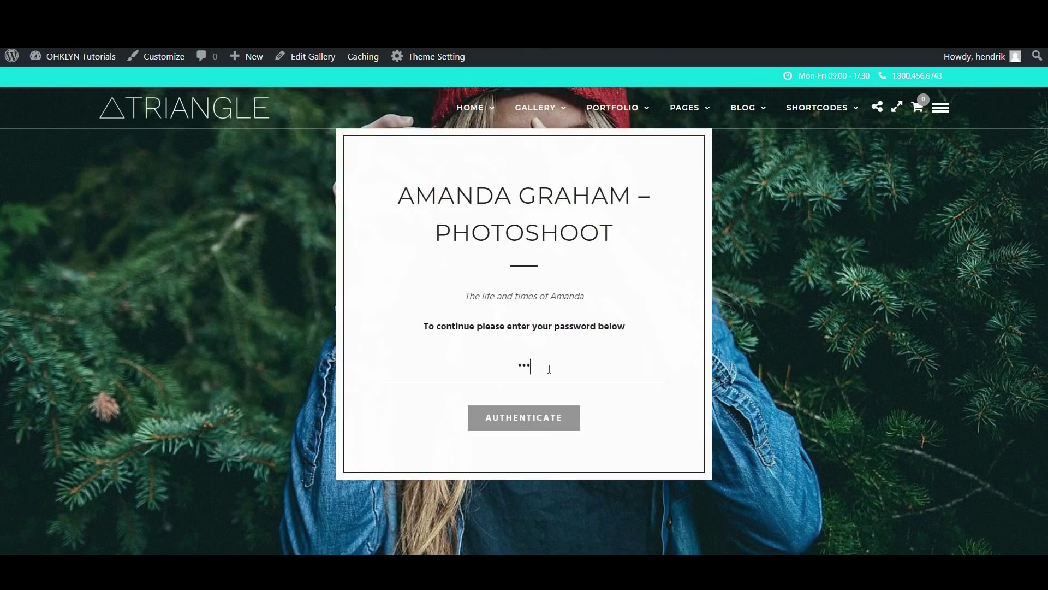
text(••)
click(554, 431)
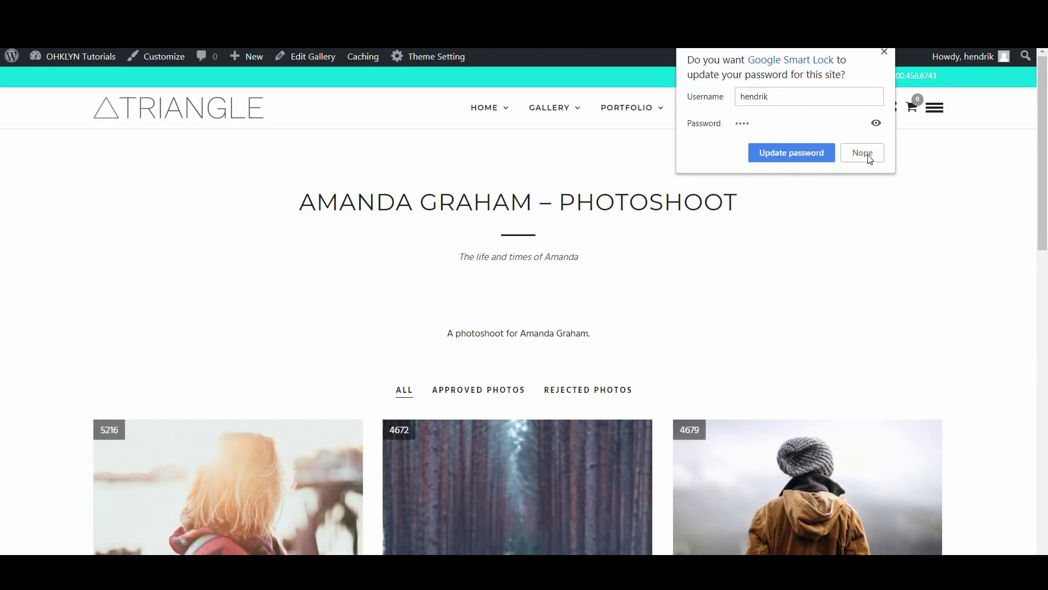
click(868, 156)
Approve photo 5216, then undo the approval
scroll(693, 253, down, 5)
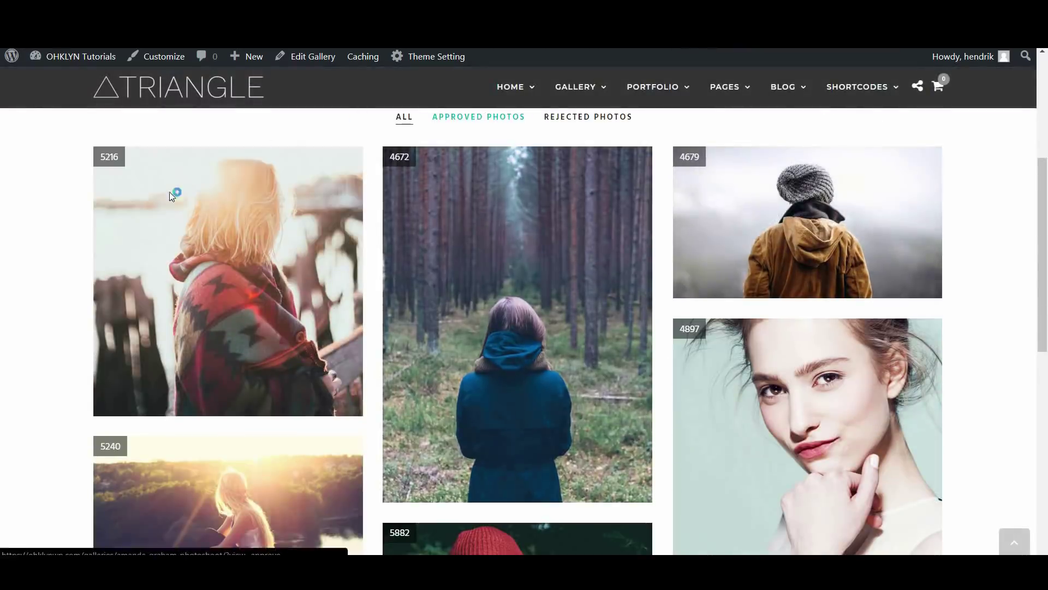
mouse_move(172, 200)
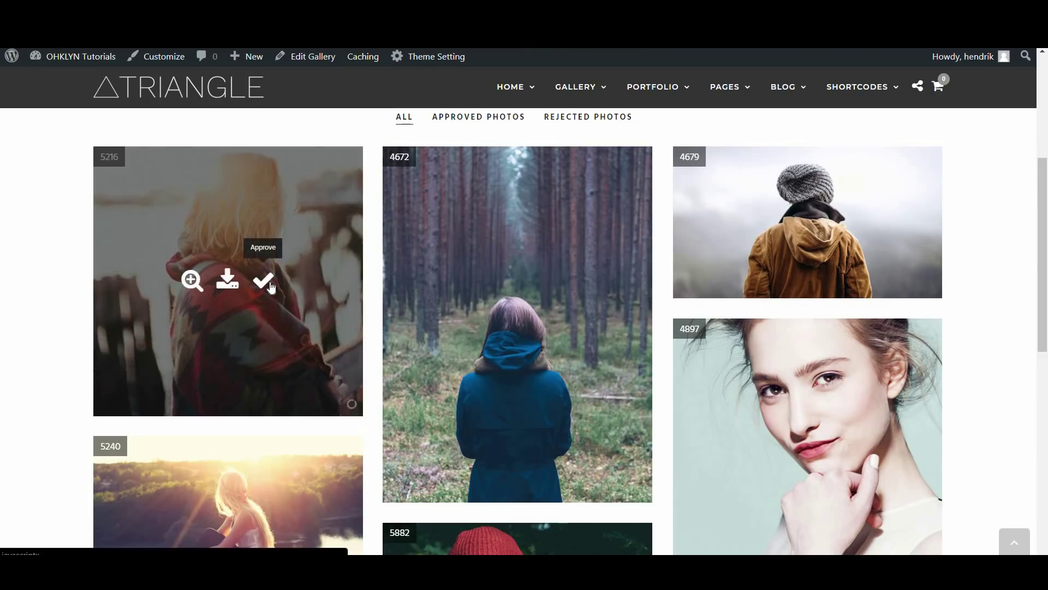
click(270, 285)
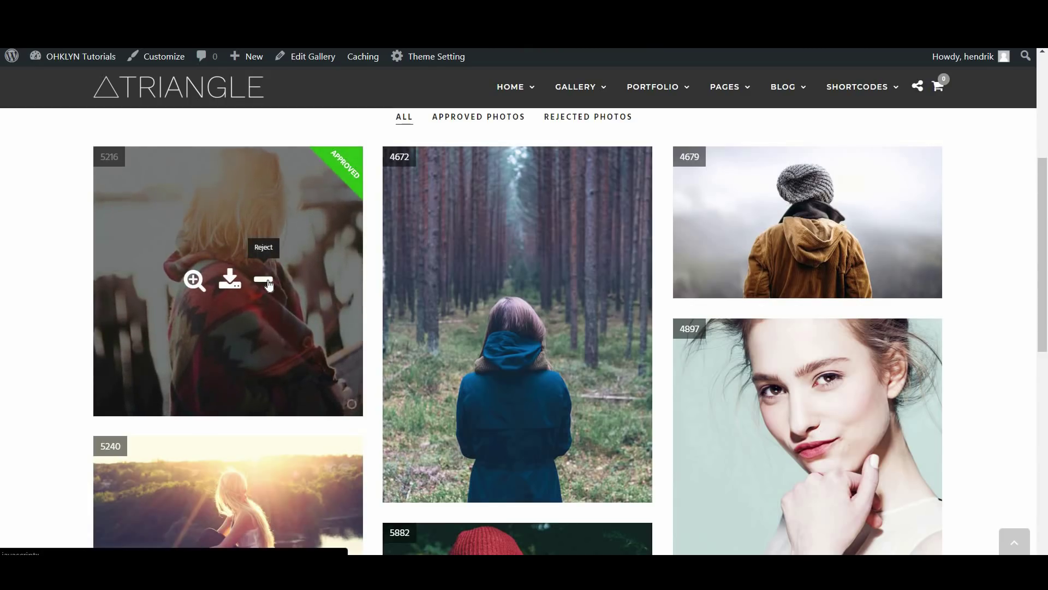
click(267, 282)
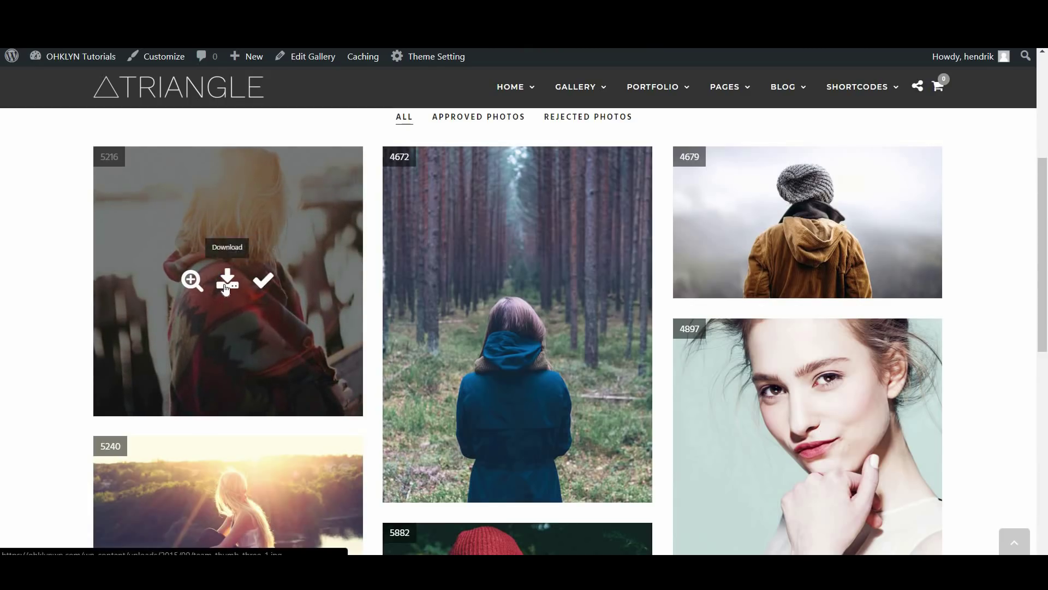
scroll(231, 292, up, 3)
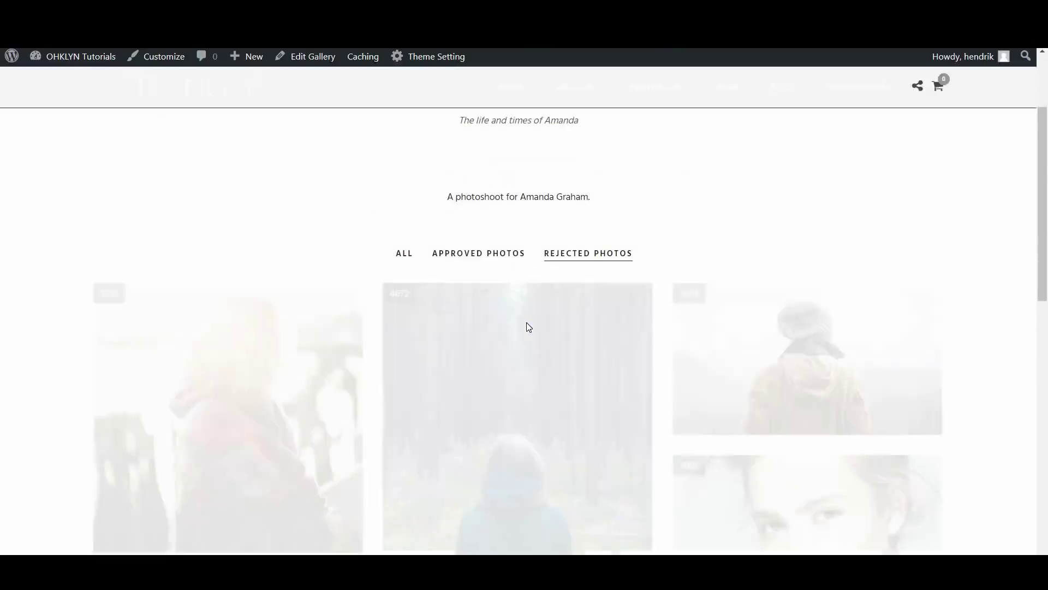
scroll(538, 311, down, 1)
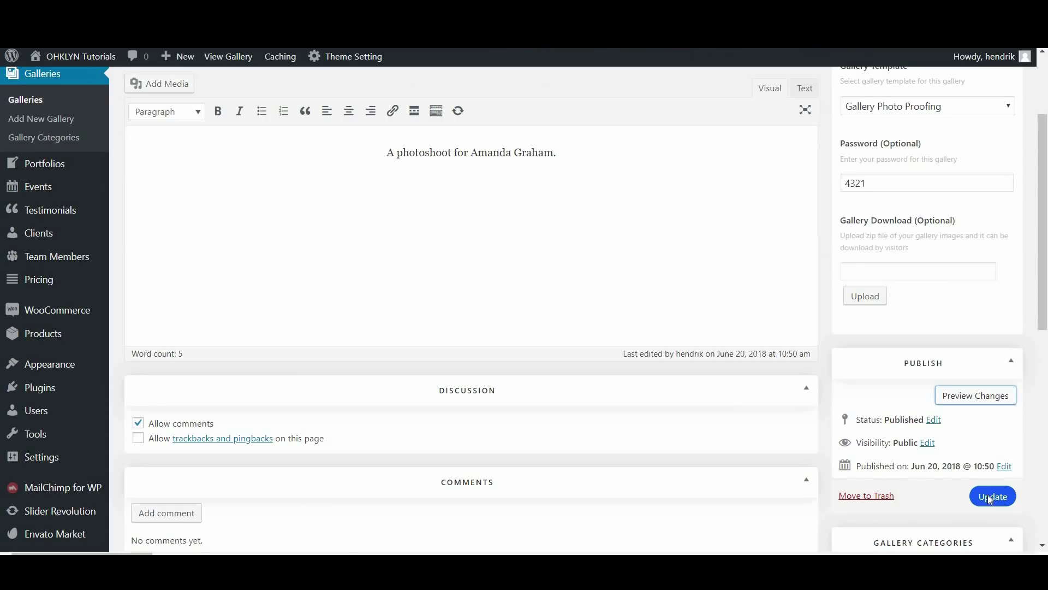
Update the gallery with its new template and password, then head to Clients
click(989, 498)
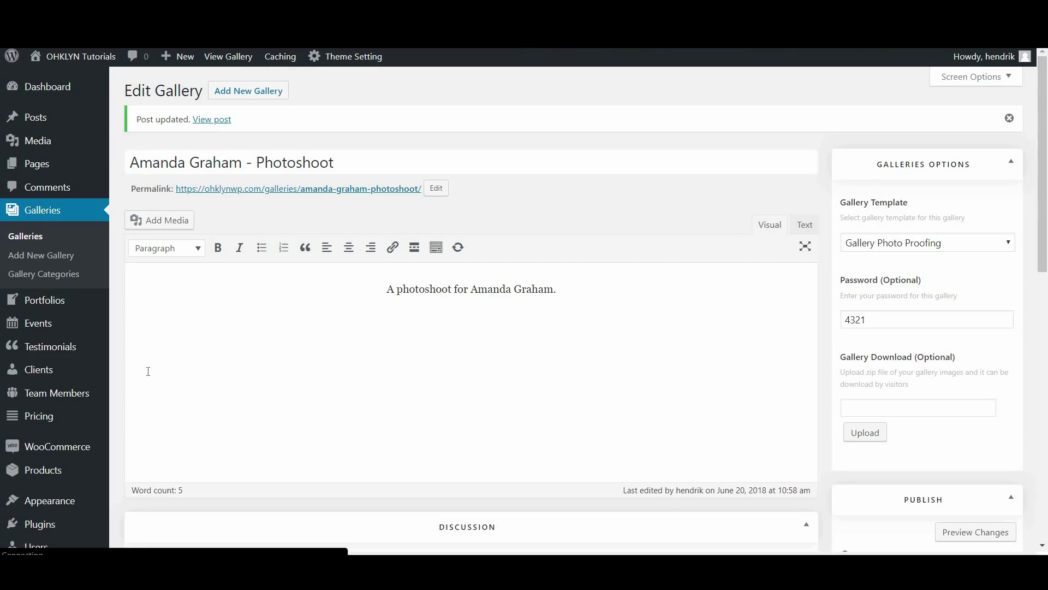
mouse_move(70, 369)
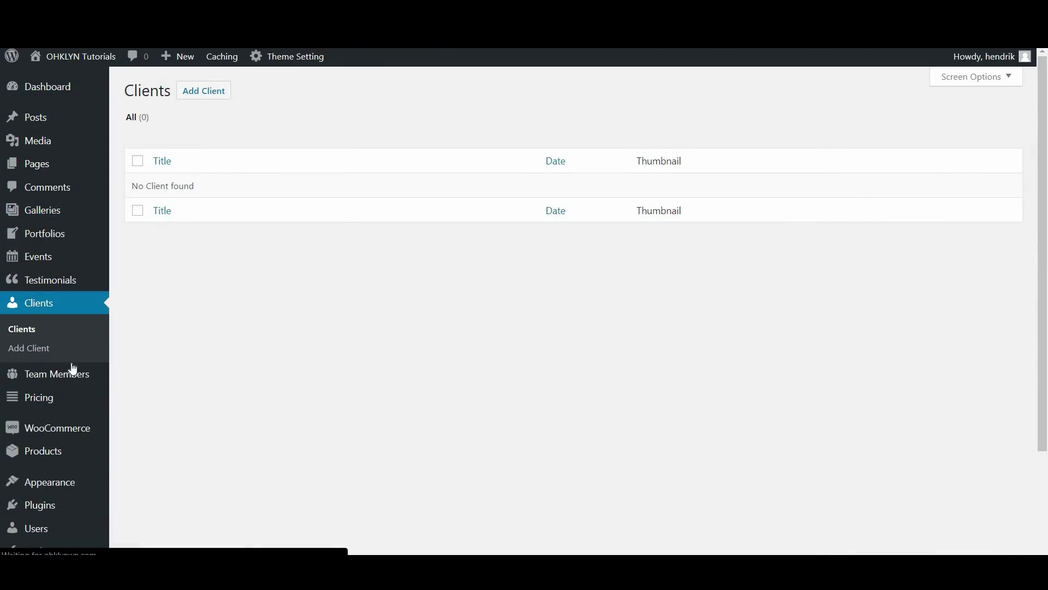
click(37, 347)
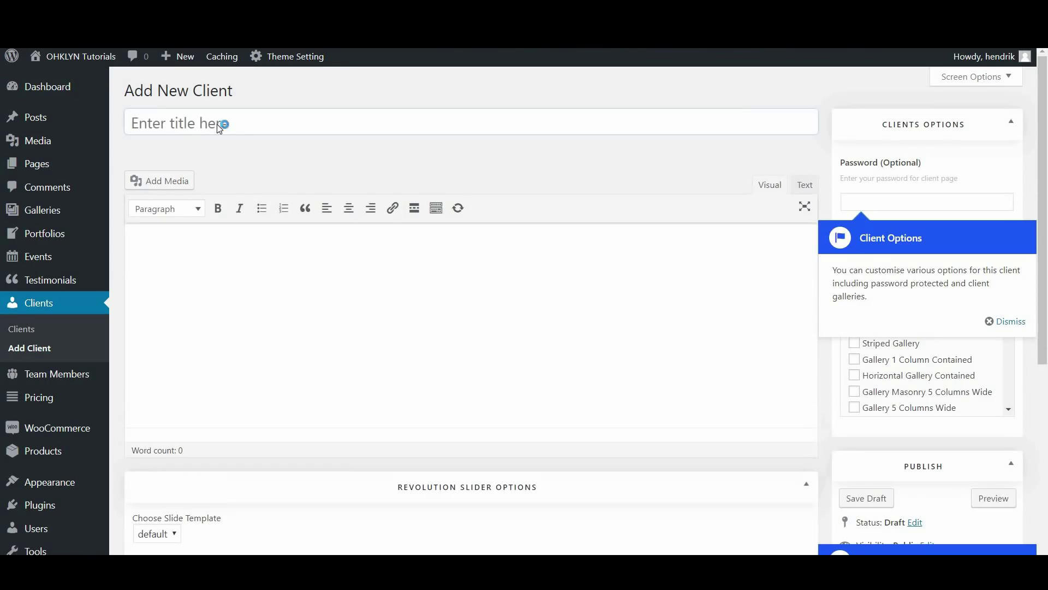
click(217, 122)
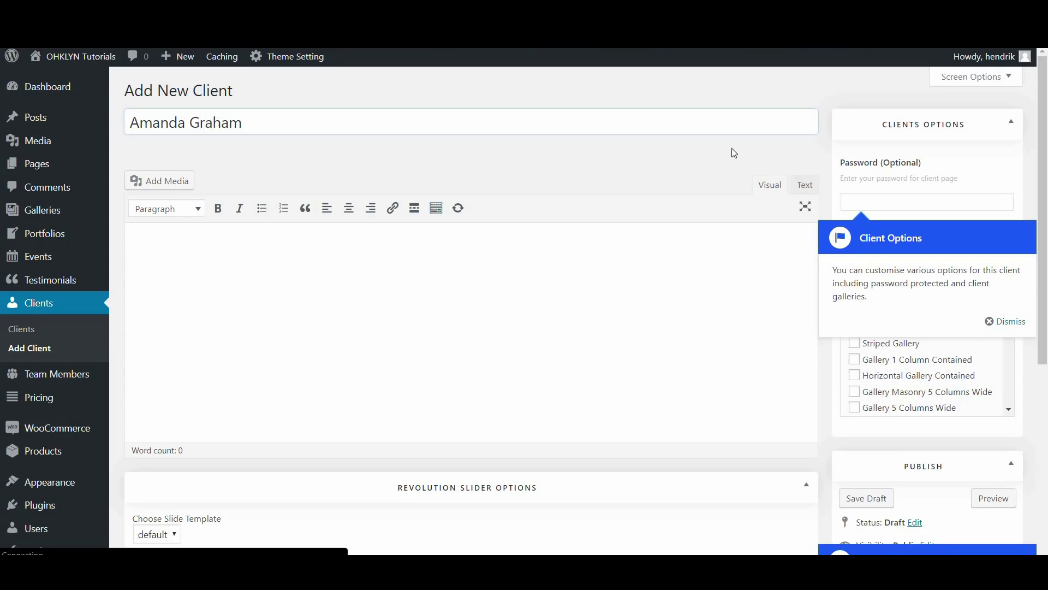
click(1011, 321)
click(924, 203)
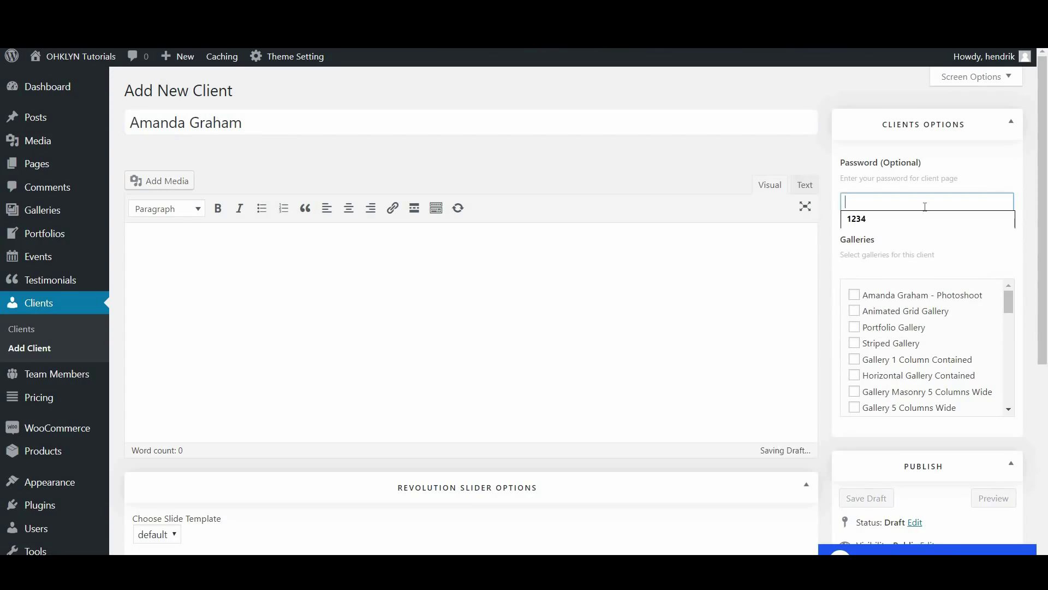
text(4321)
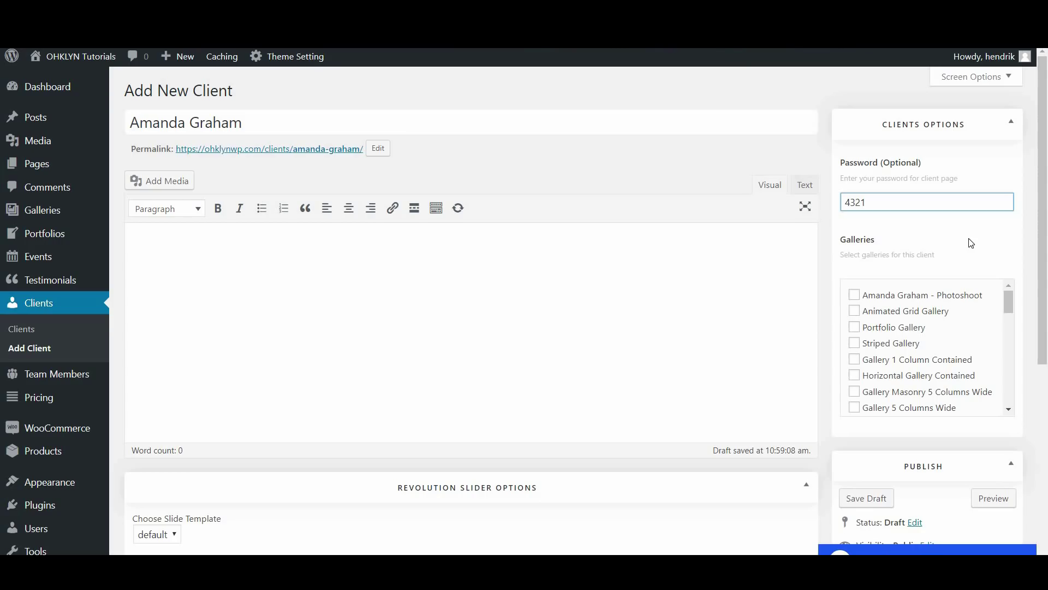
click(368, 281)
text(This is Amanda's profile)
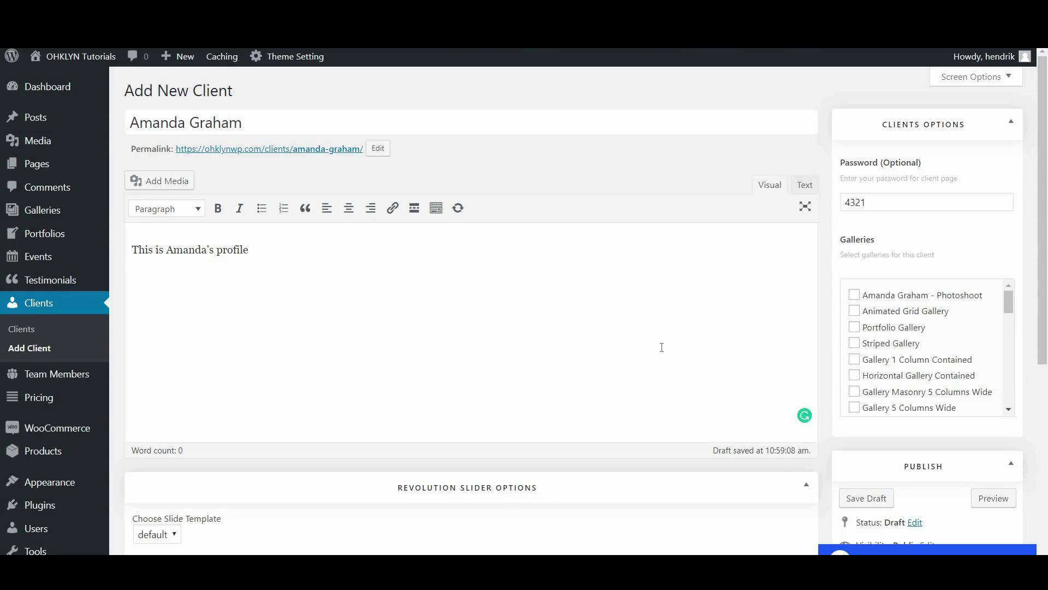
scroll(781, 306, down, 1)
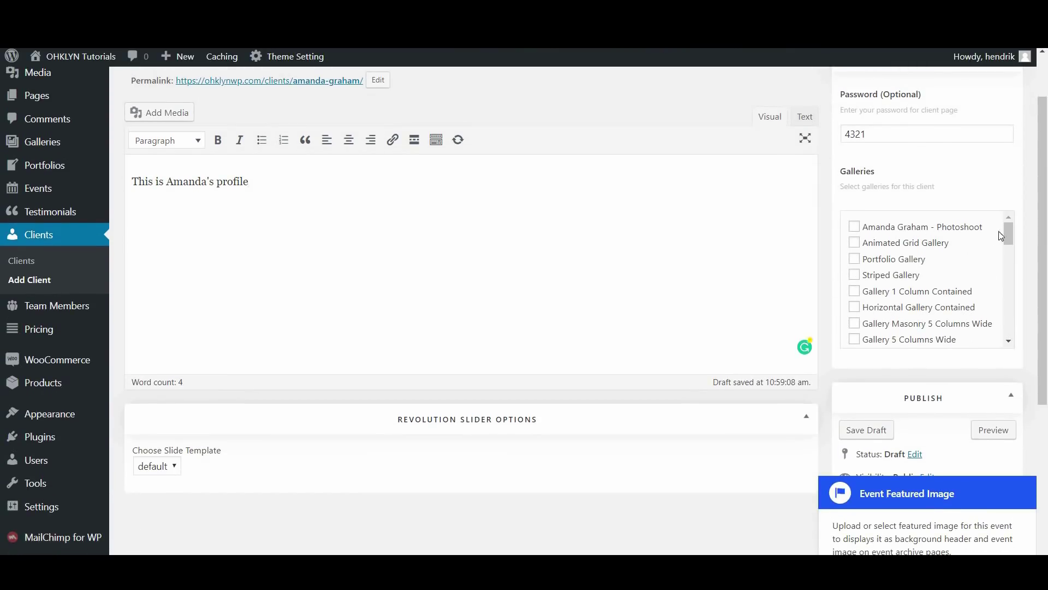
click(854, 226)
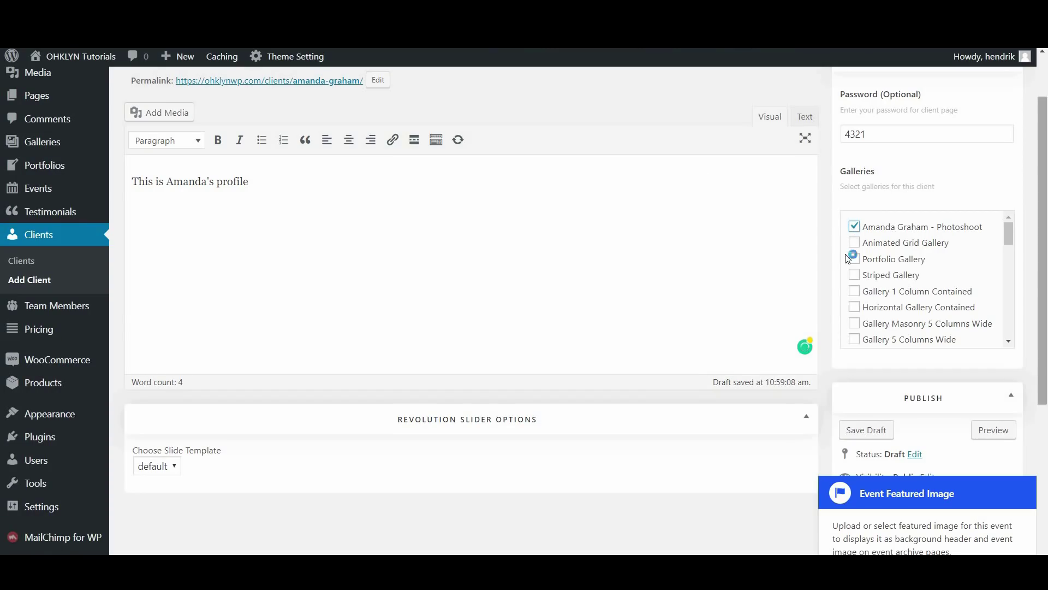
Set the sunset photo of the girl as the client's featured image
scroll(987, 328, down, 3)
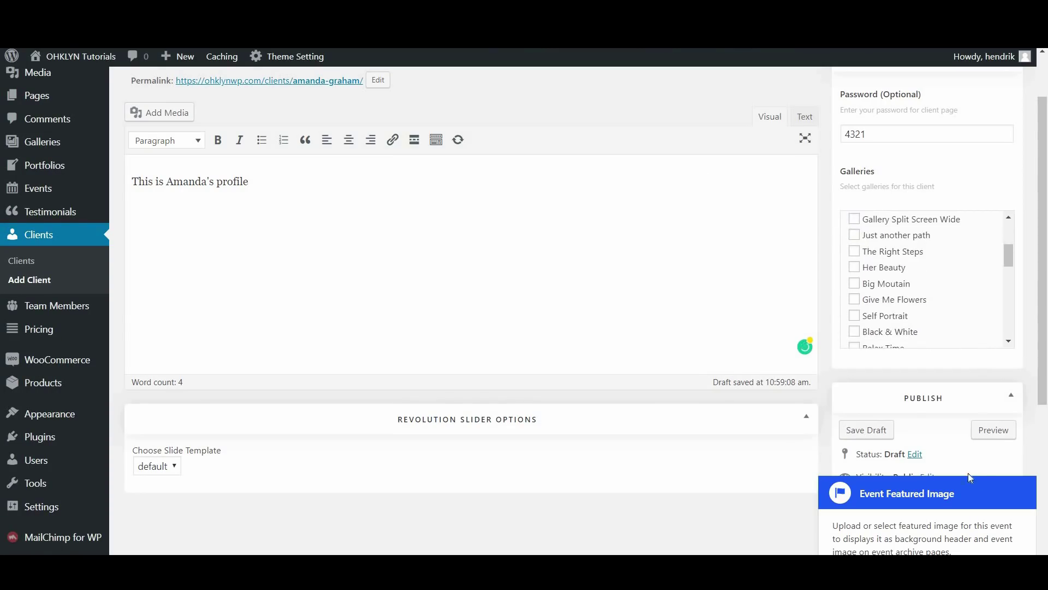
scroll(963, 464, down, 2)
click(997, 440)
scroll(865, 437, down, 1)
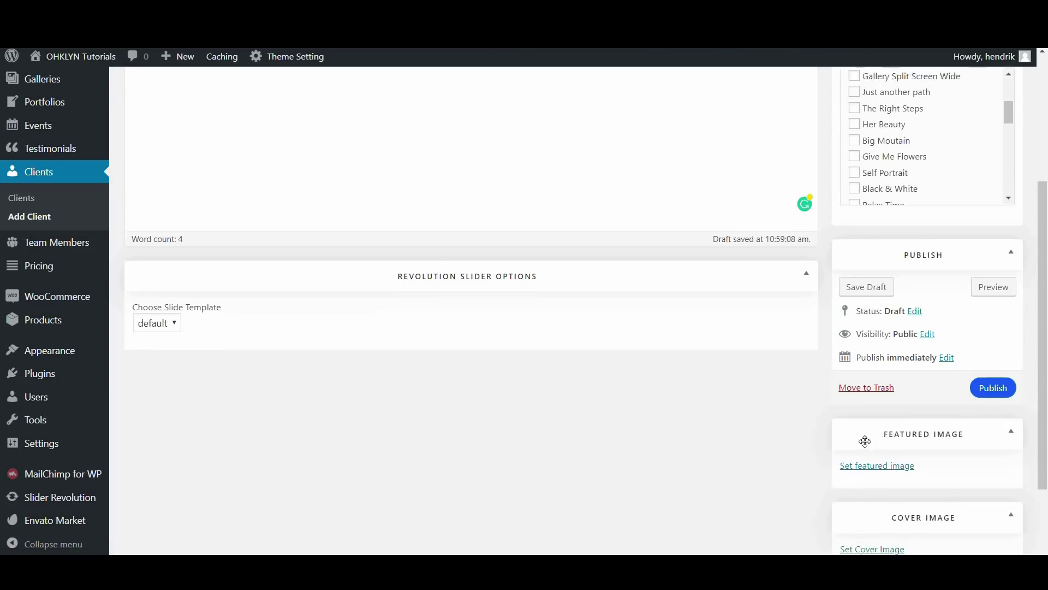
click(872, 403)
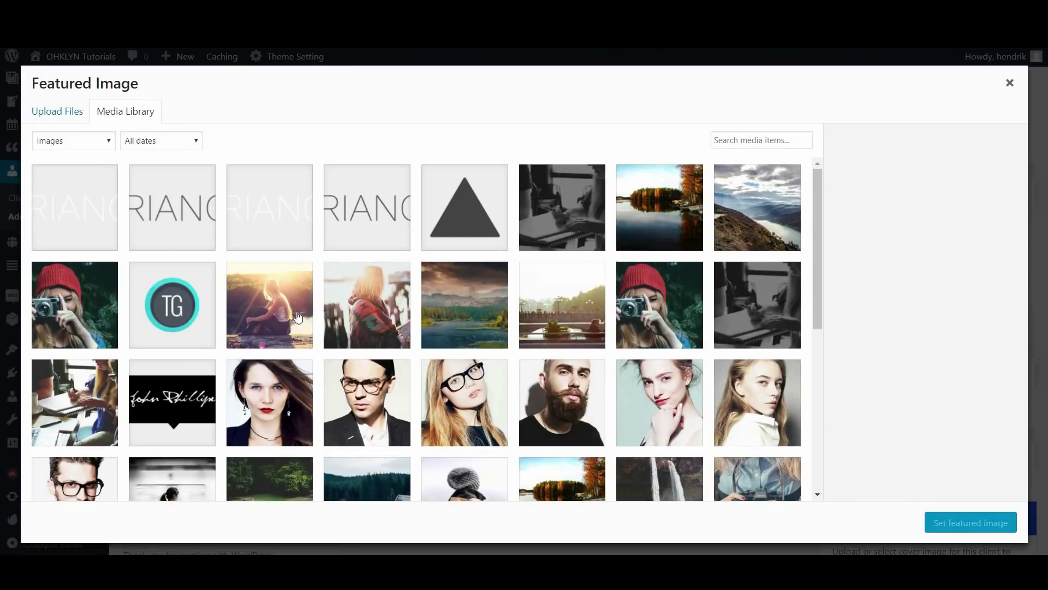
click(290, 314)
click(932, 522)
Set the red-hat camera photo as the client's cover image
scroll(879, 431, down, 1)
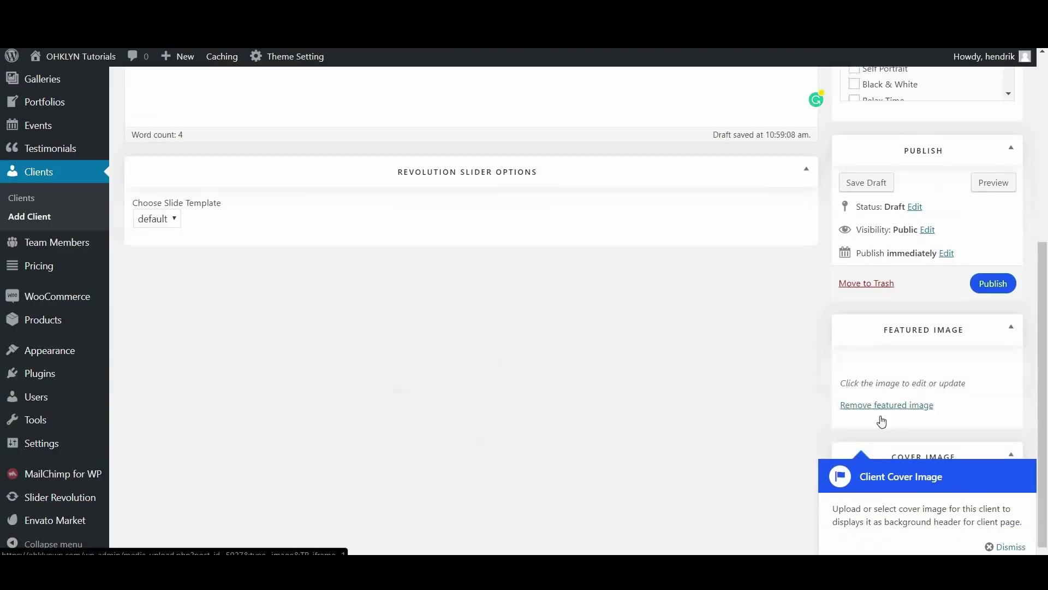
scroll(784, 423, down, 3)
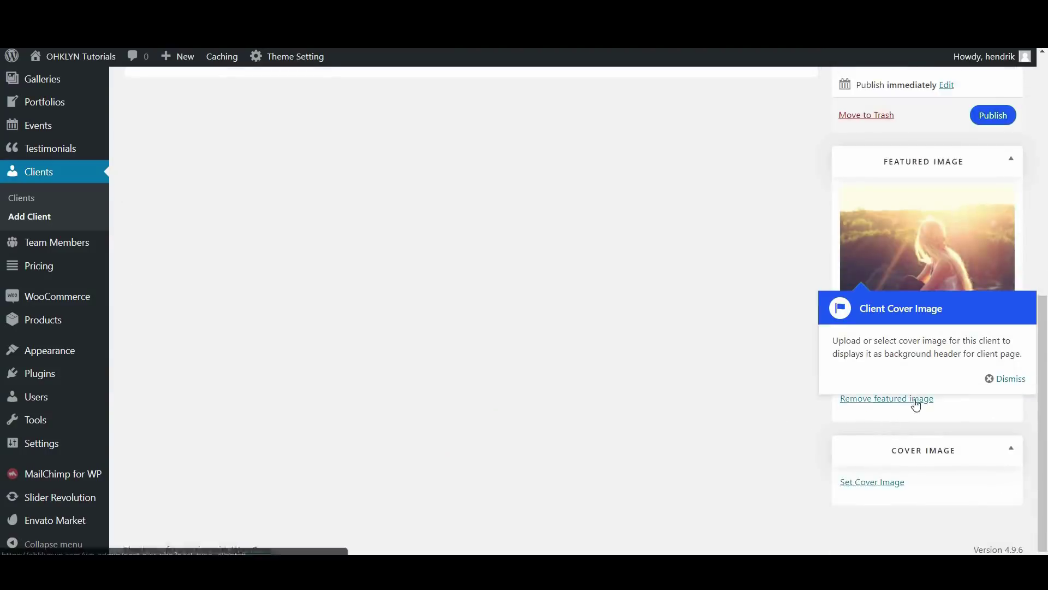
click(875, 482)
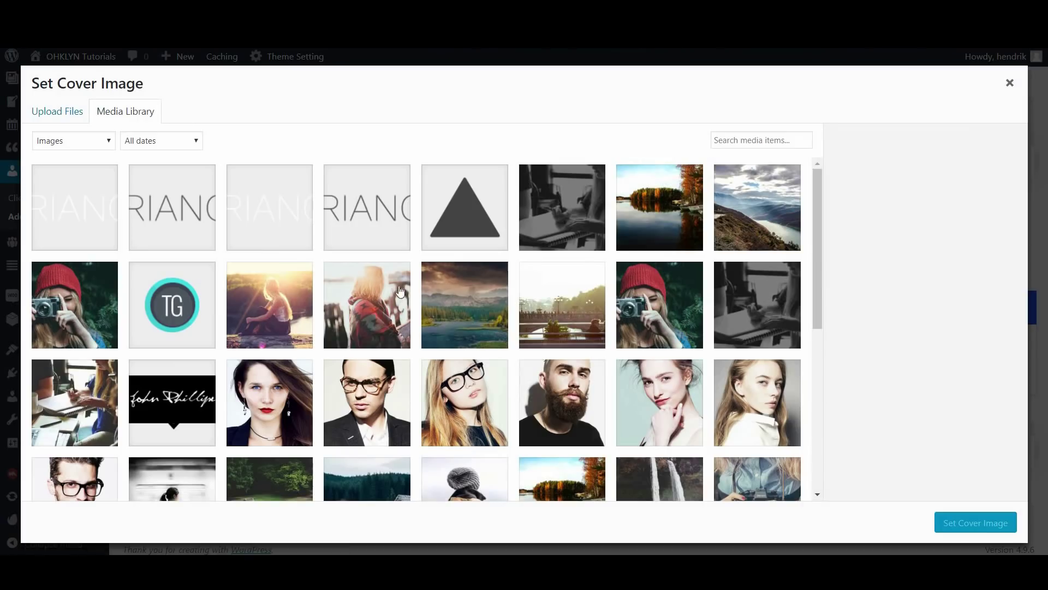
click(657, 320)
click(990, 526)
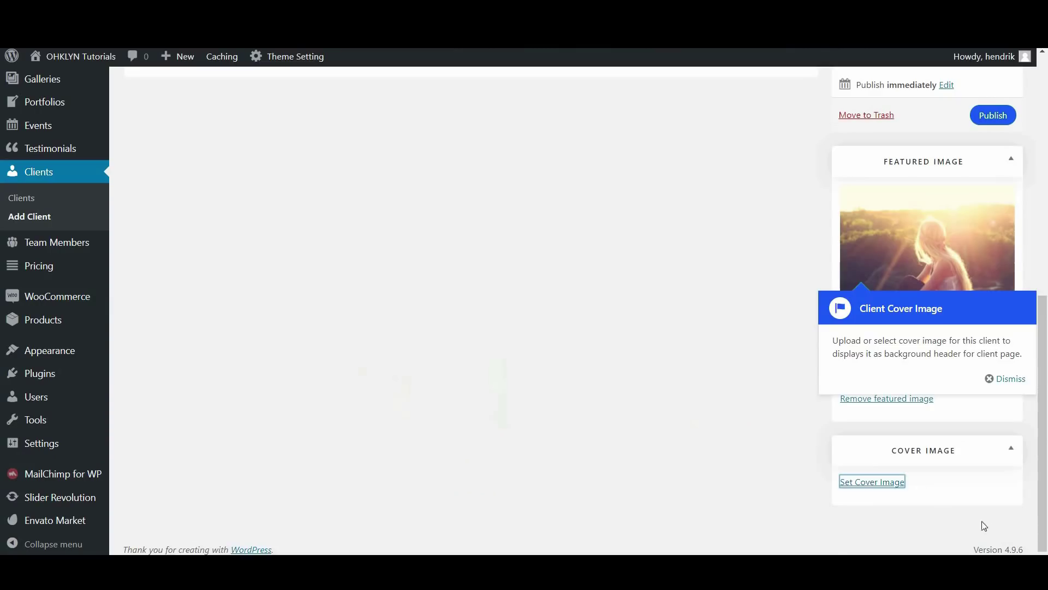
scroll(678, 377, up, 6)
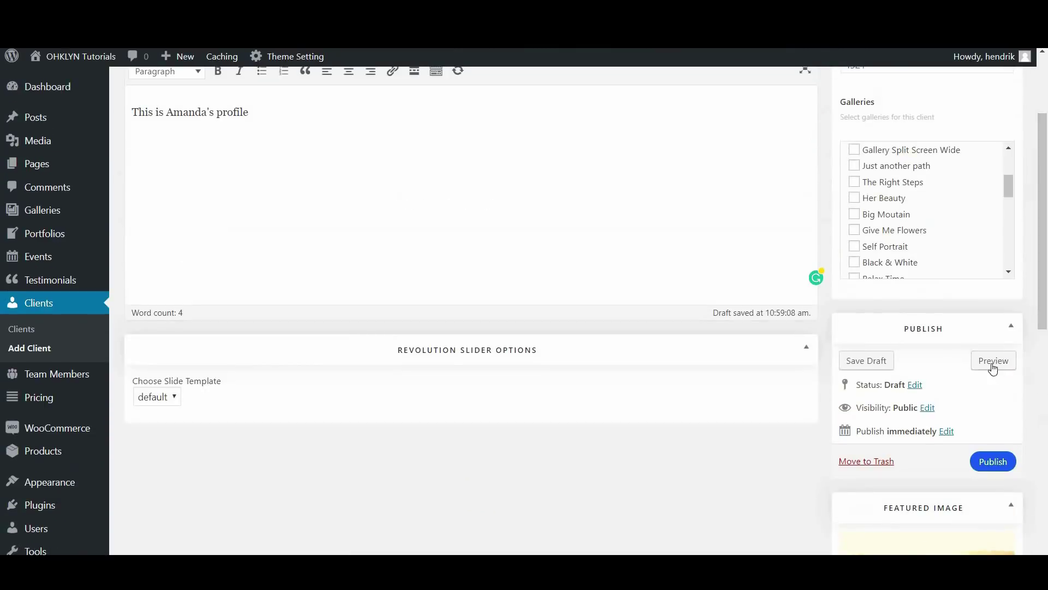
Preview the client page and unlock it with the client password
click(991, 362)
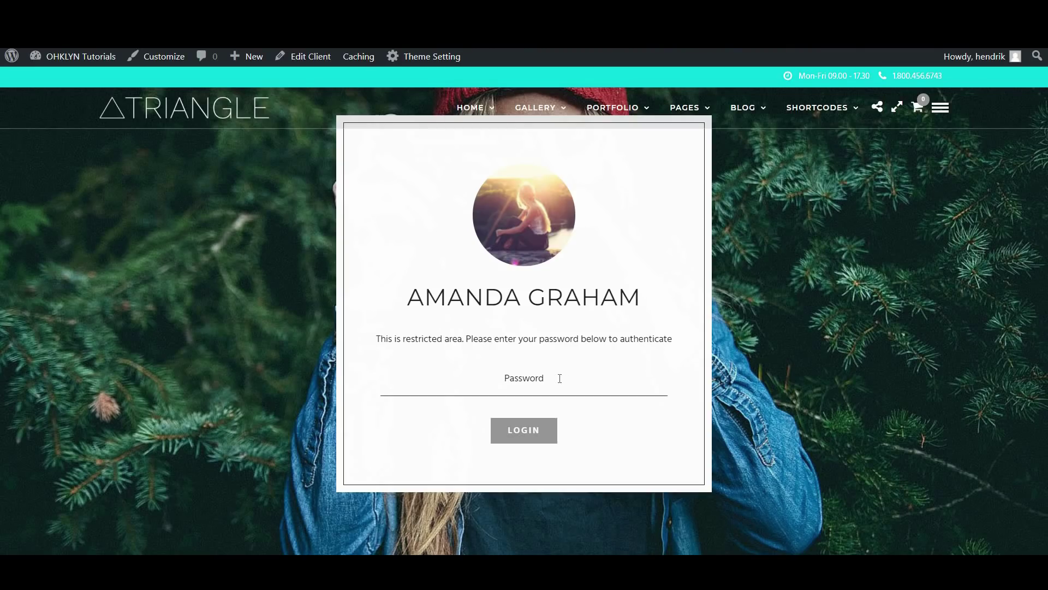
click(559, 377)
text(••)
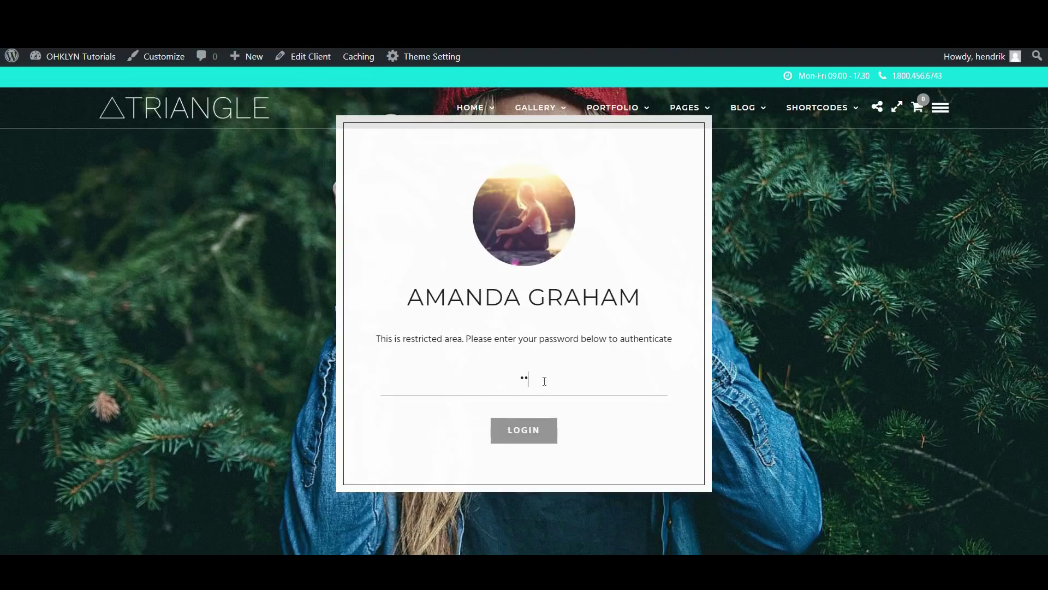
click(545, 434)
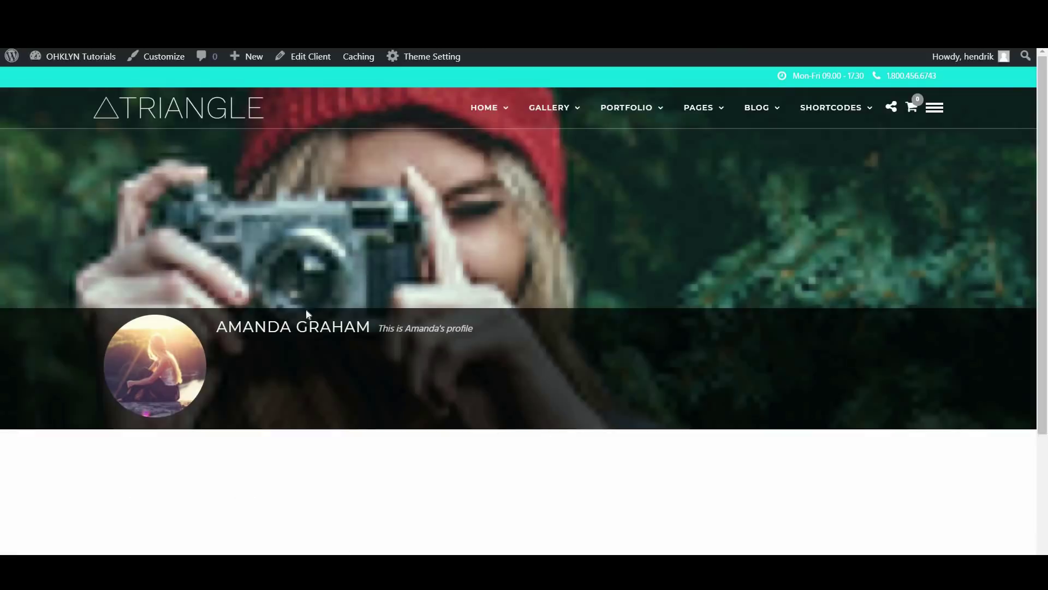
Review the unlocked client page, close the preview, and publish the client
scroll(467, 440, down, 3)
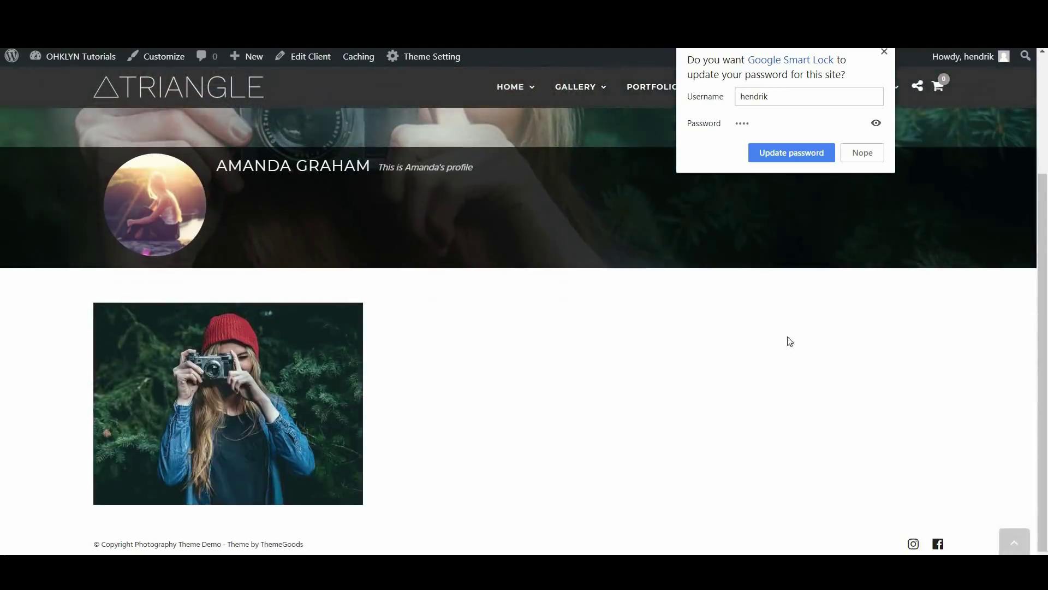
click(861, 154)
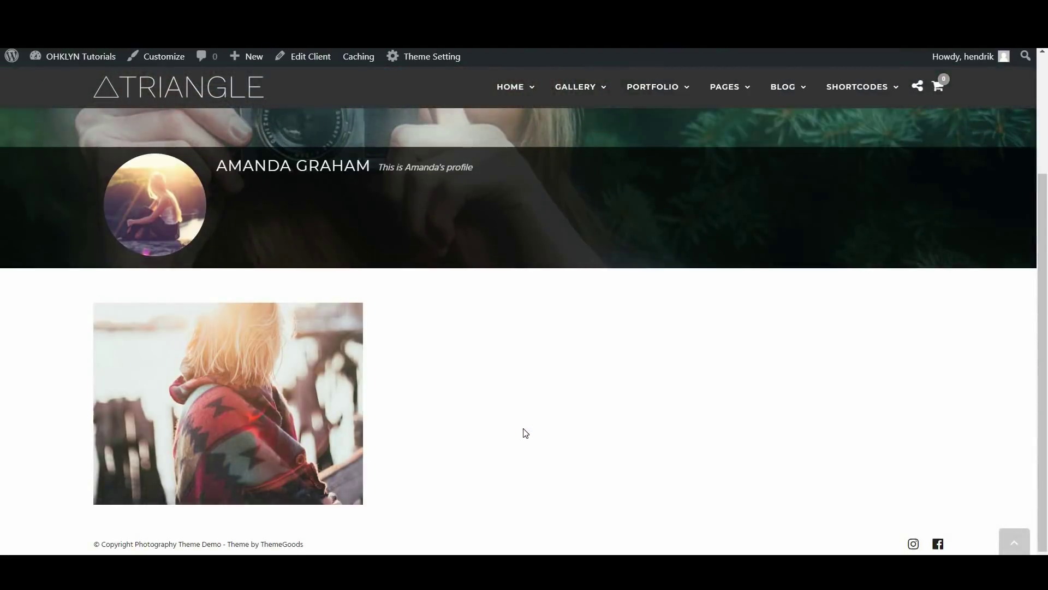
key(ctrl+w)
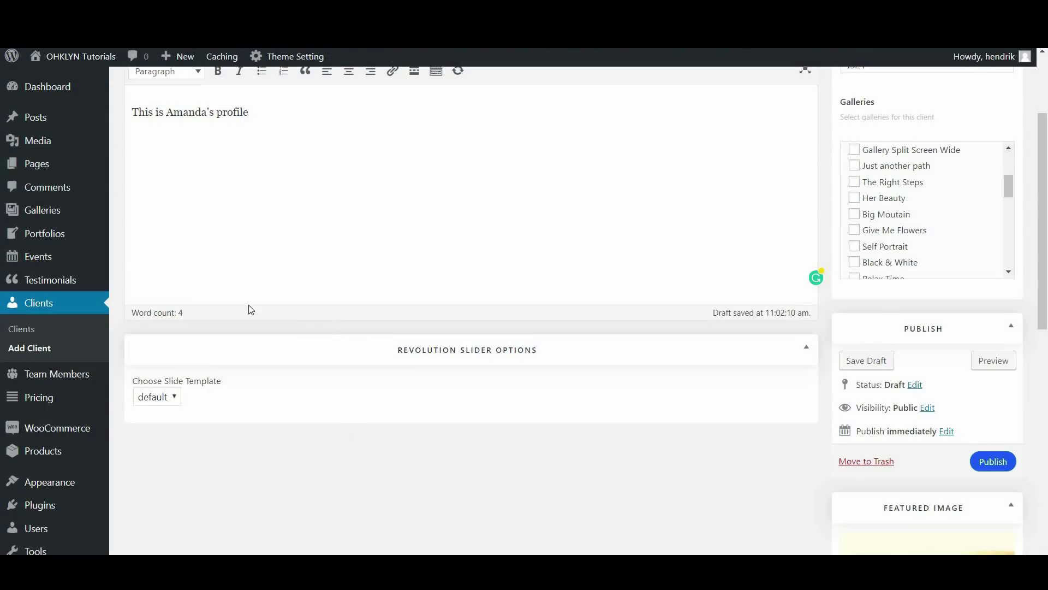
click(983, 463)
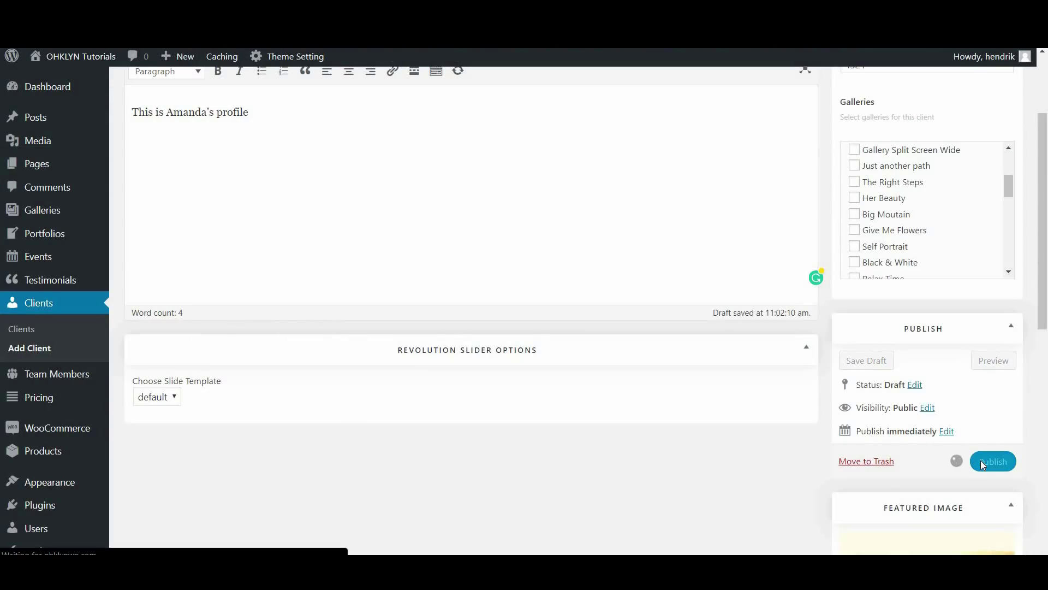
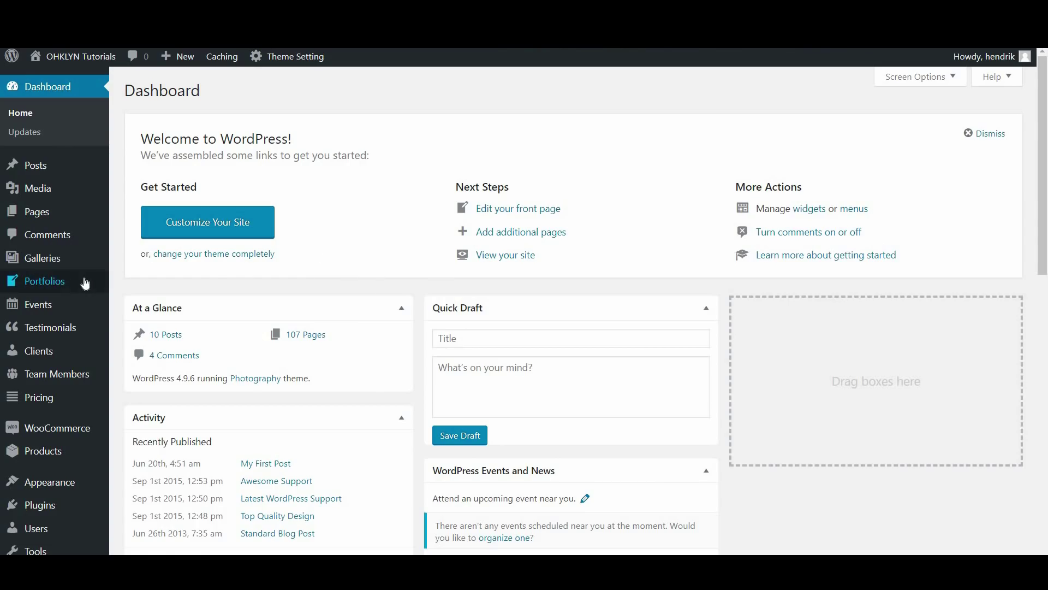
Open the Portfolios list and scroll through the 12 portfolio items
mouse_move(82, 283)
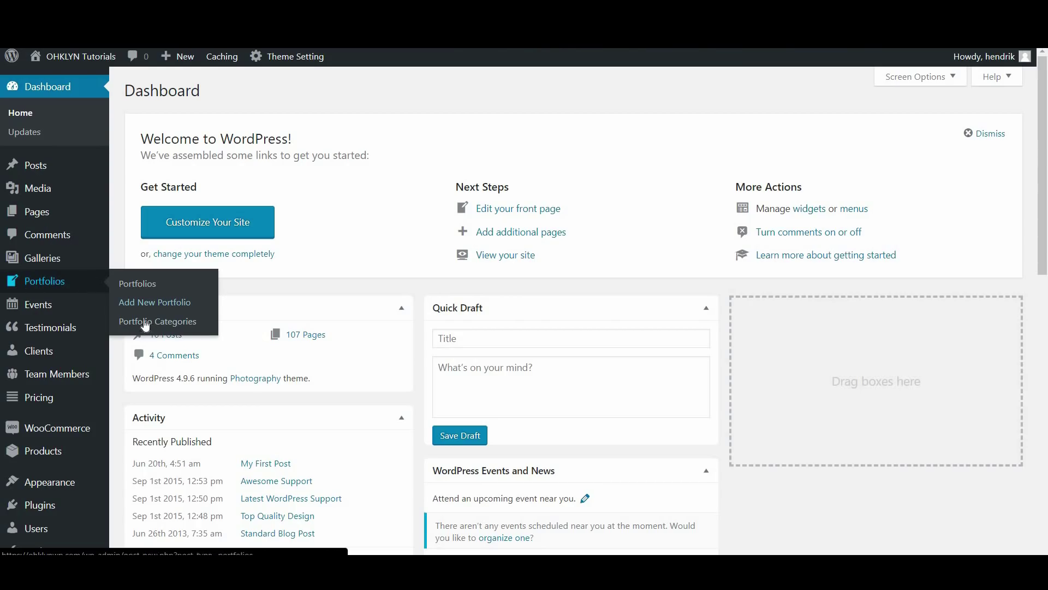
click(143, 292)
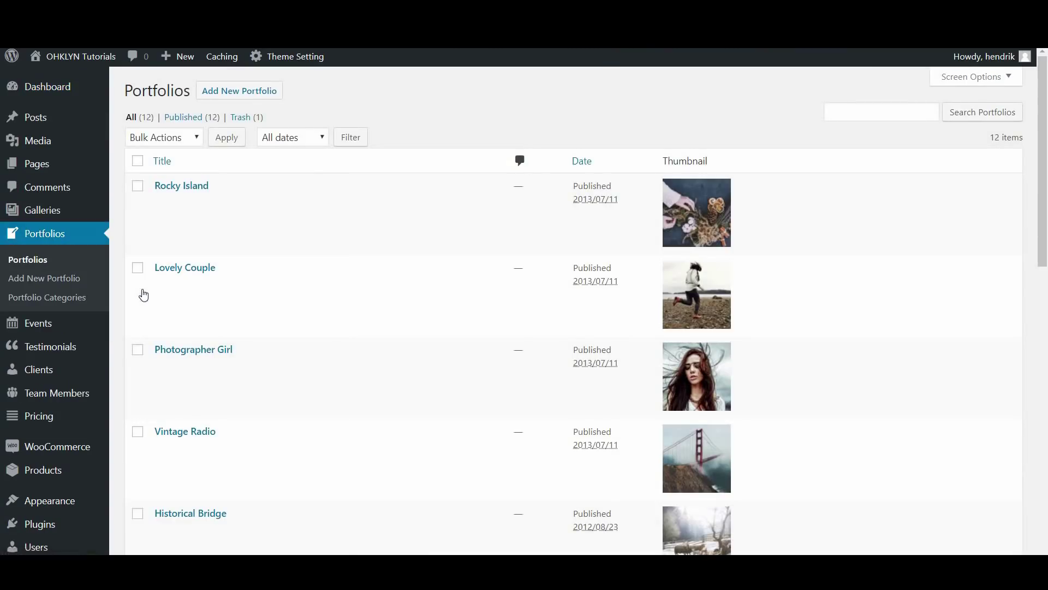
scroll(330, 319, down, 1)
scroll(346, 452, down, 1)
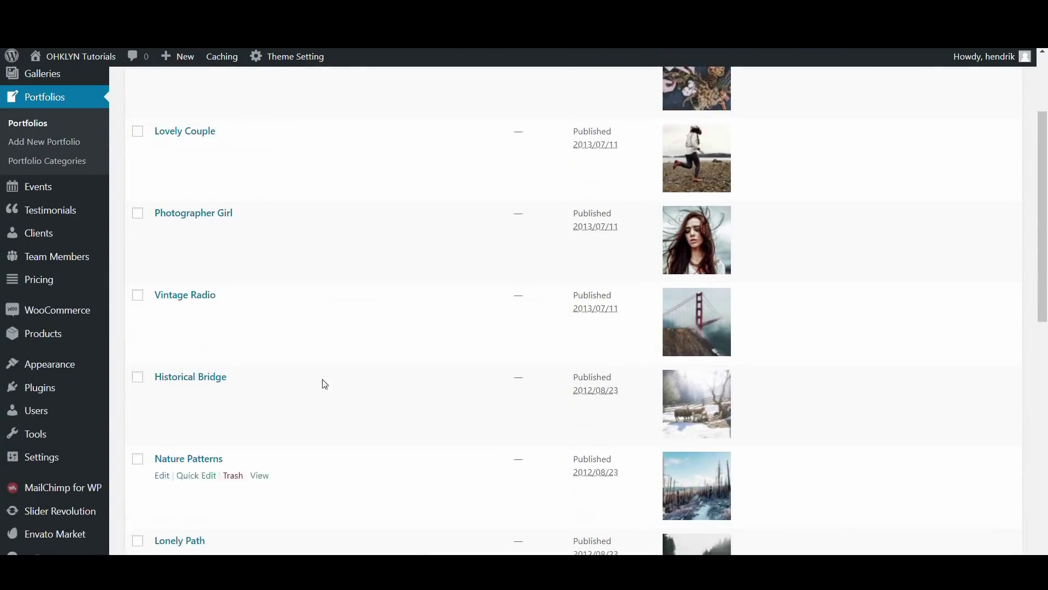
scroll(185, 486, down, 3)
scroll(186, 488, up, 3)
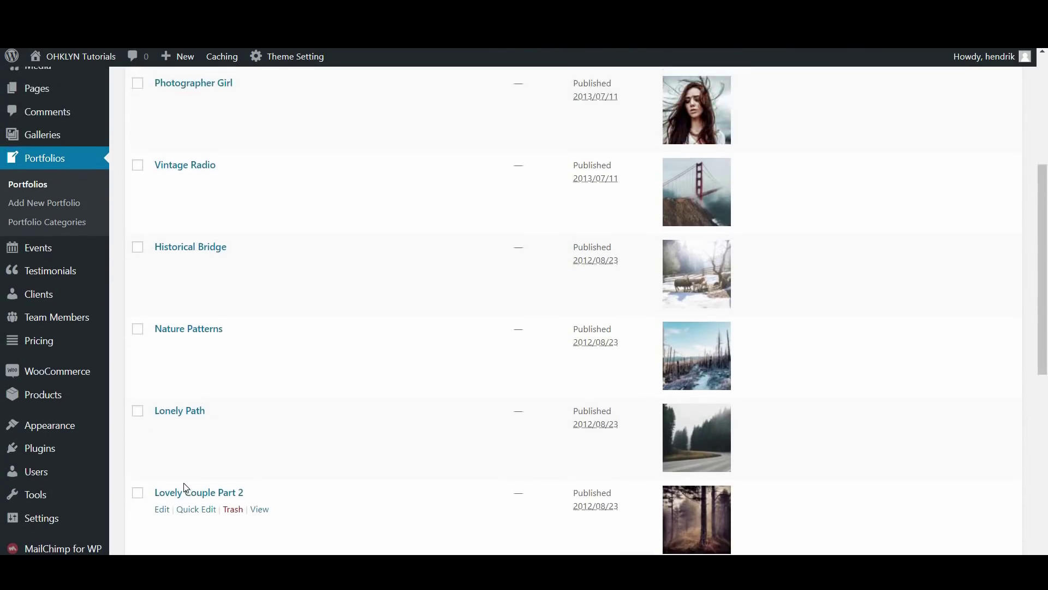
scroll(186, 487, up, 2)
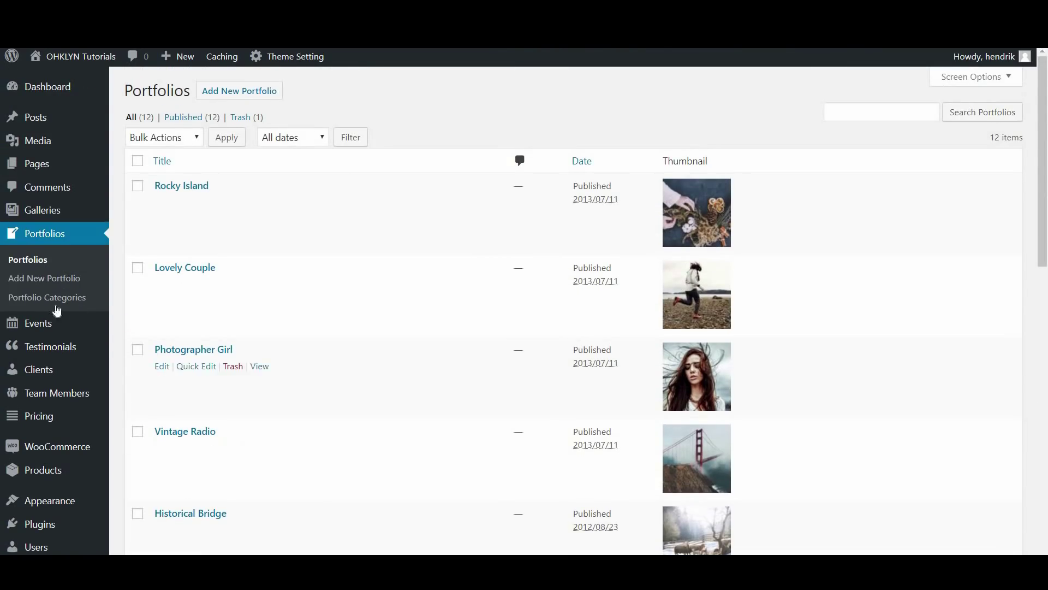
Check the four portfolio categories, then return and view Rocky Island on the site
click(85, 304)
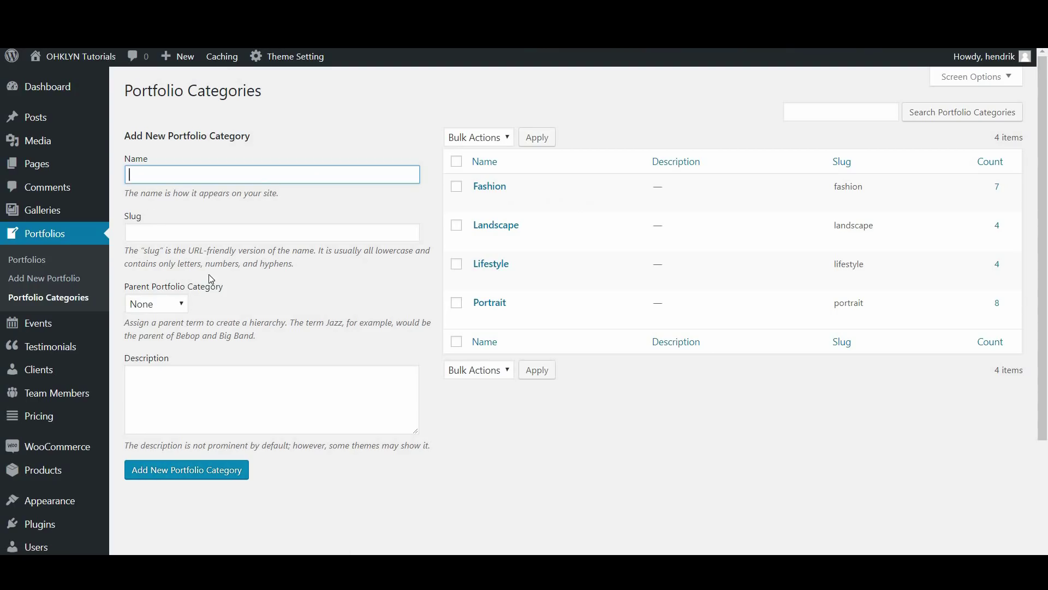
click(33, 261)
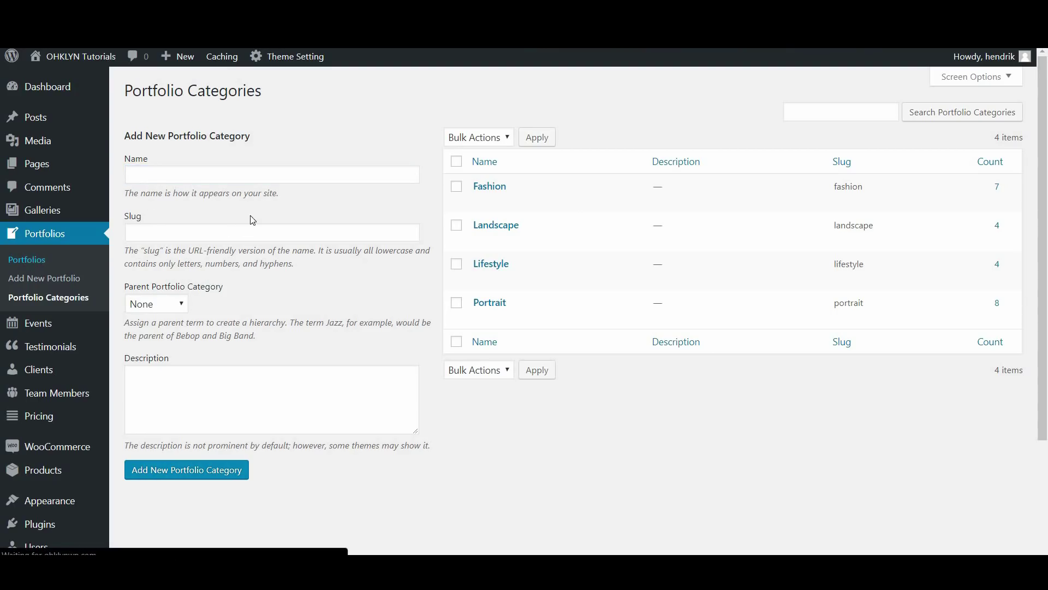
click(260, 205)
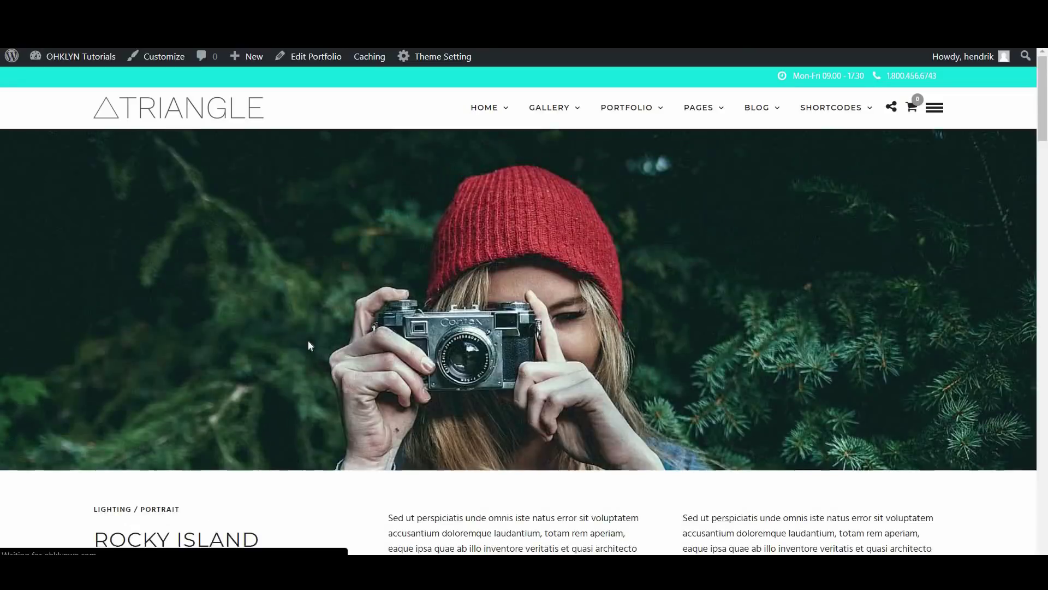
scroll(574, 191, down, 4)
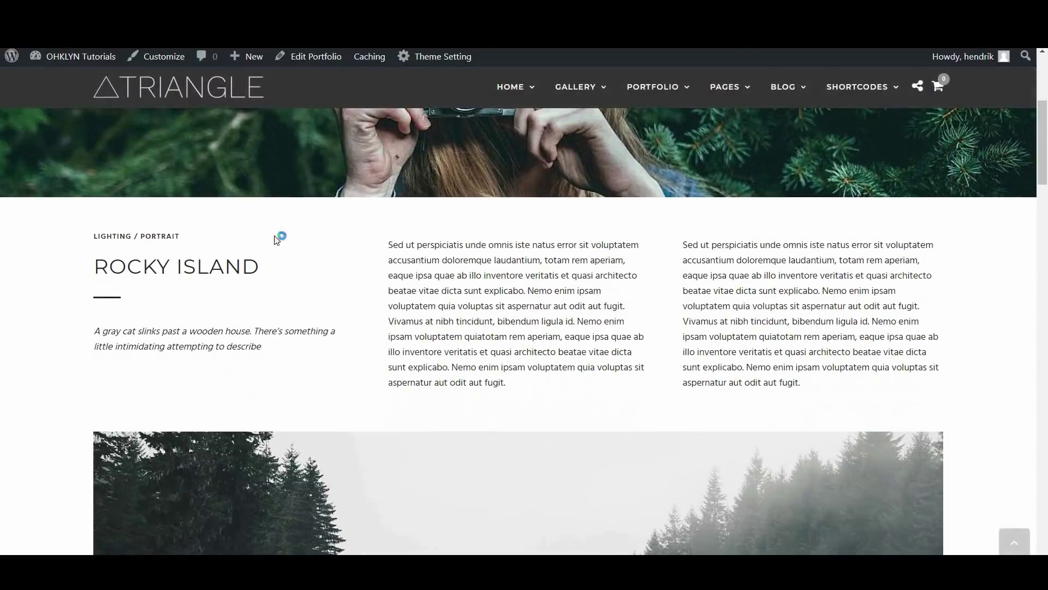
scroll(444, 459, down, 5)
scroll(442, 453, down, 15)
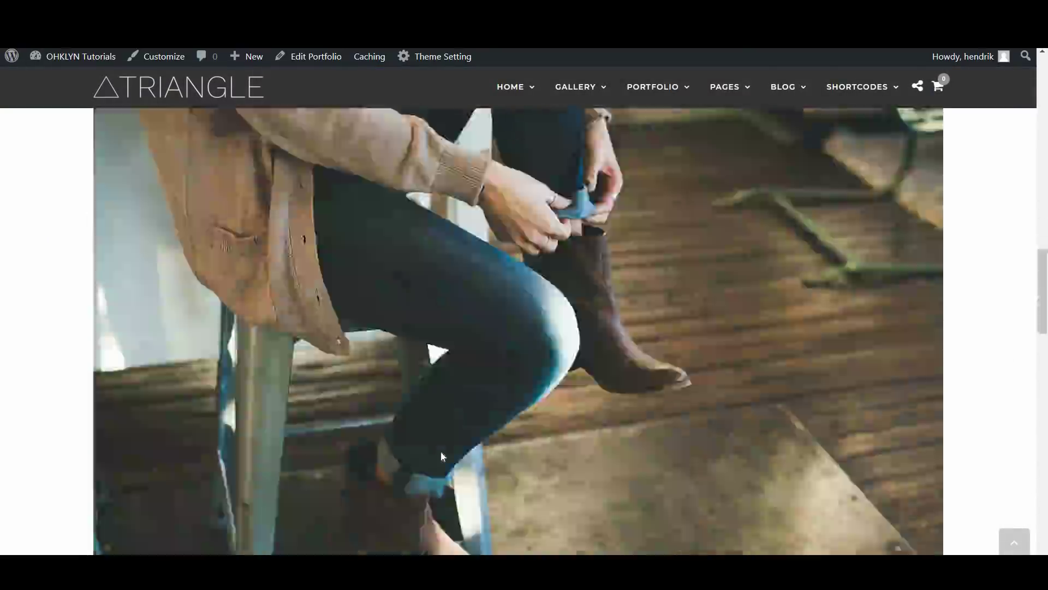
scroll(442, 456, down, 8)
scroll(590, 330, up, 3)
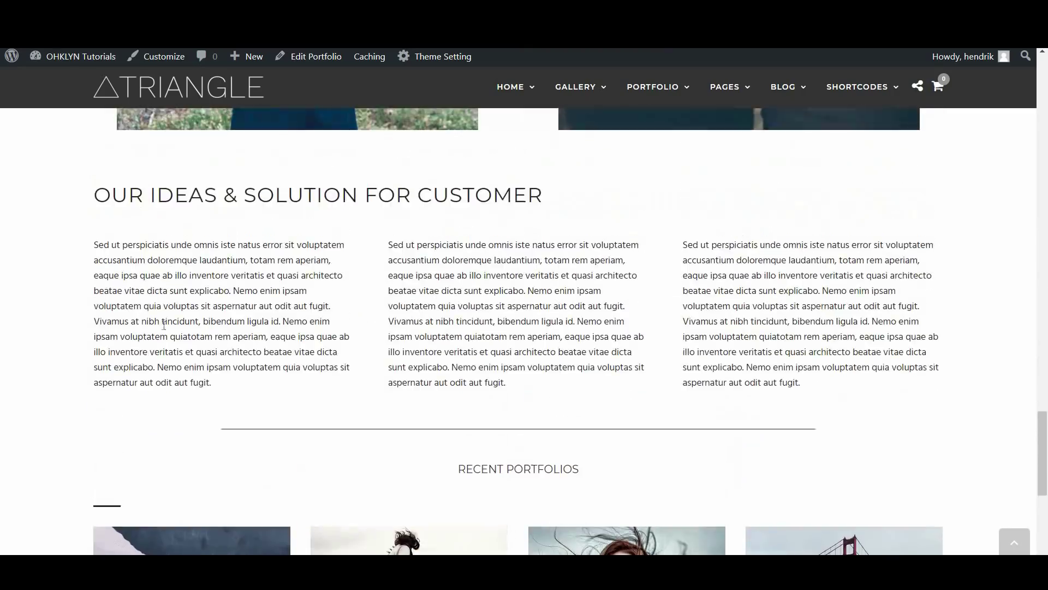
scroll(616, 445, down, 5)
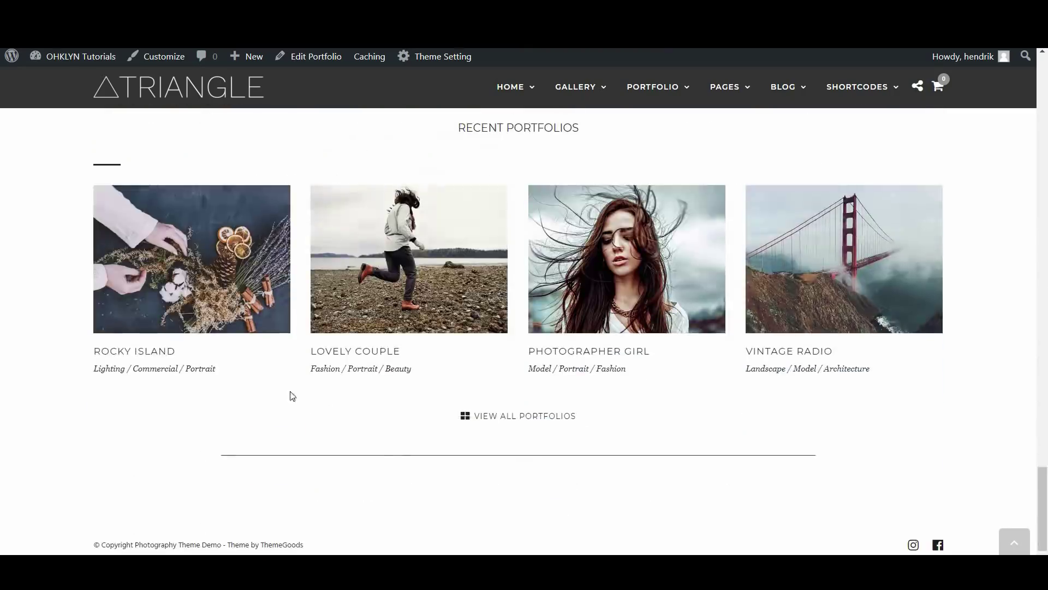
scroll(453, 428, up, 5)
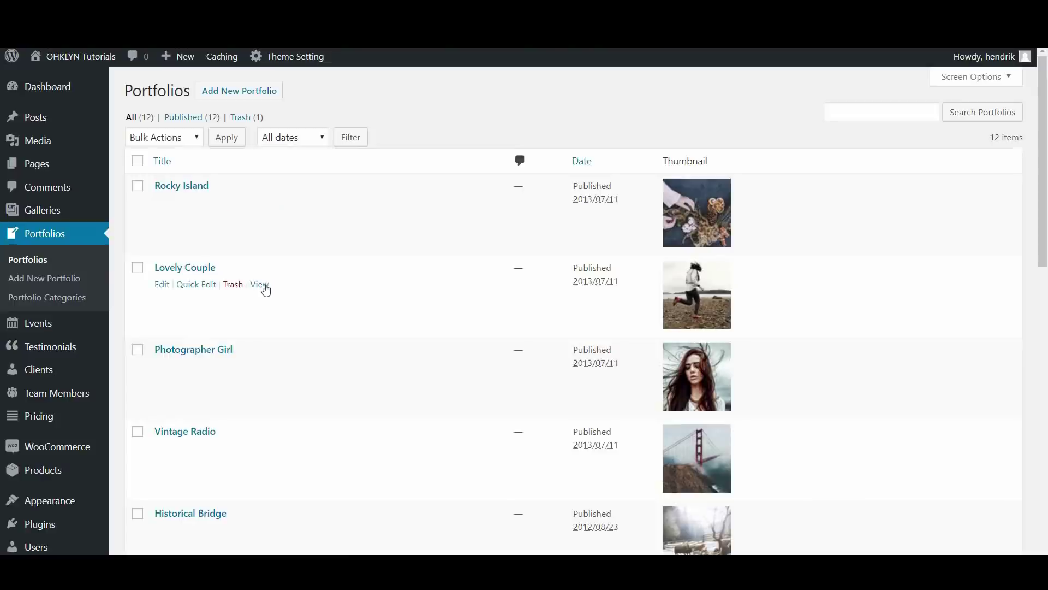
click(259, 285)
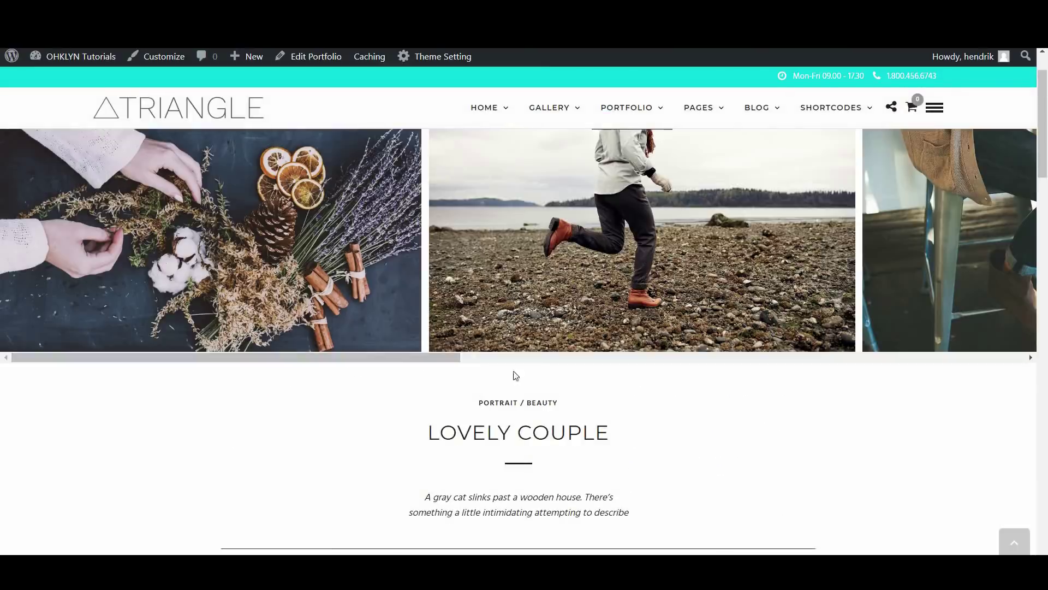
click(645, 232)
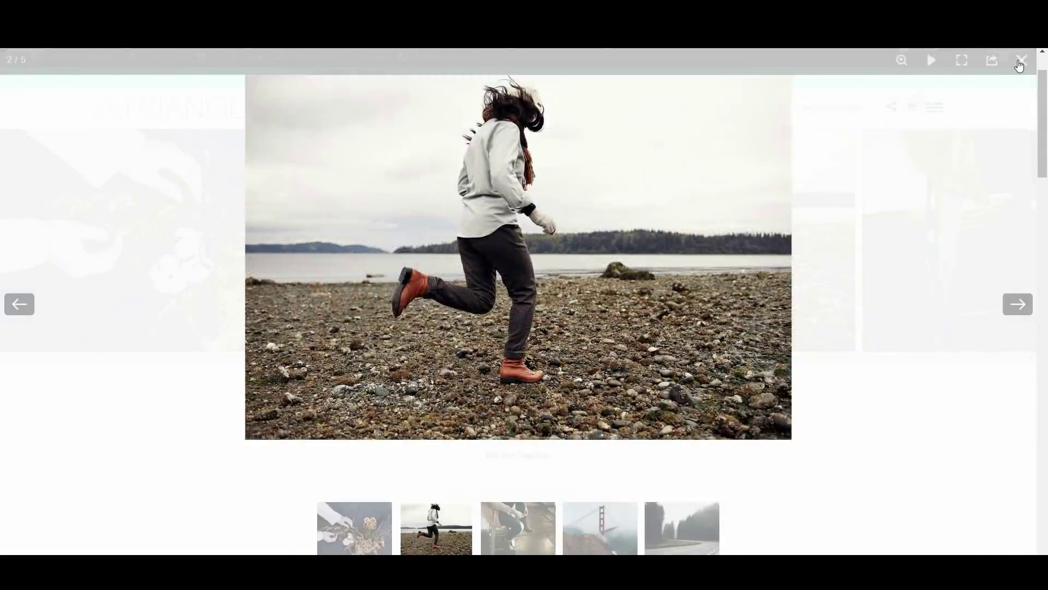
click(1018, 64)
scroll(668, 343, down, 5)
scroll(397, 268, up, 2)
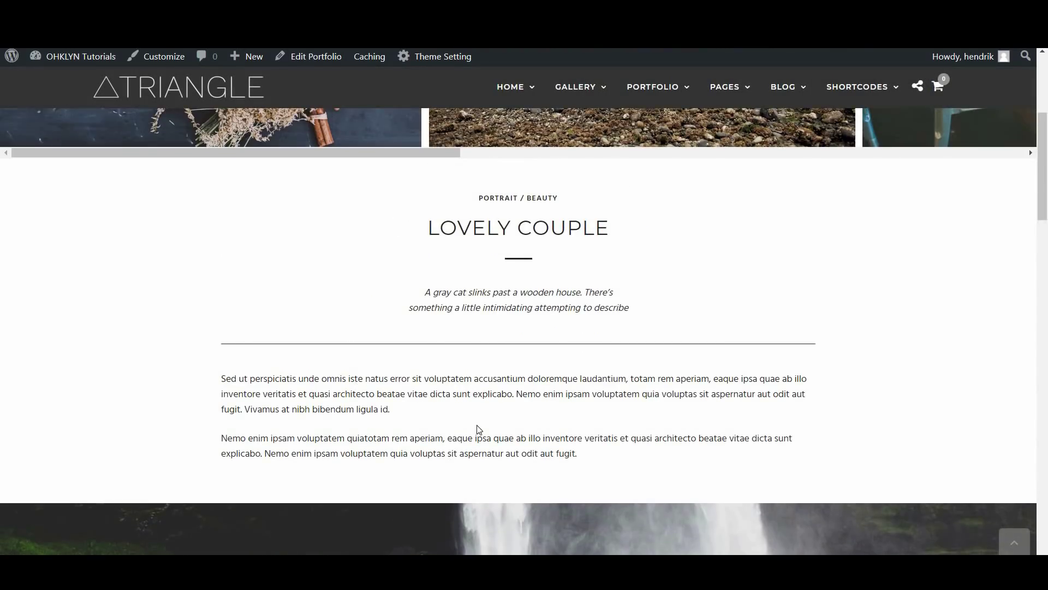
scroll(479, 430, down, 18)
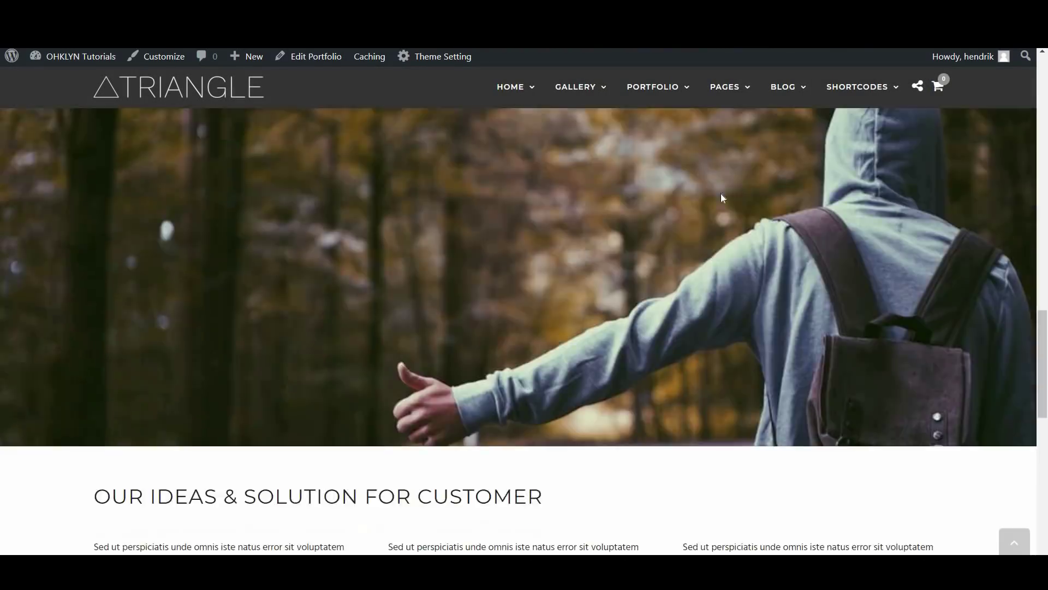
scroll(370, 358, down, 6)
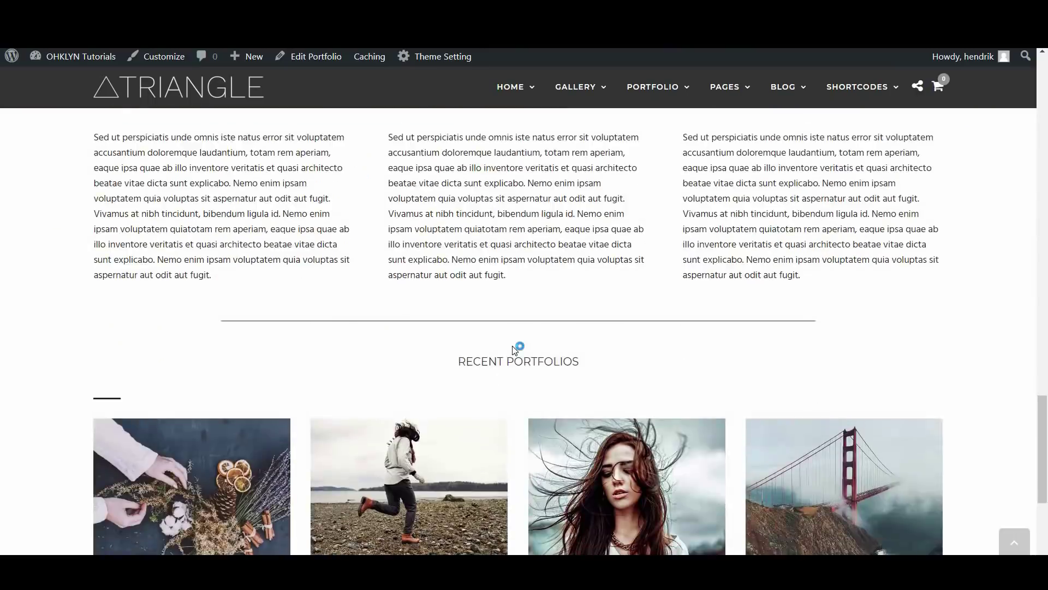
scroll(515, 350, down, 4)
scroll(515, 347, up, 10)
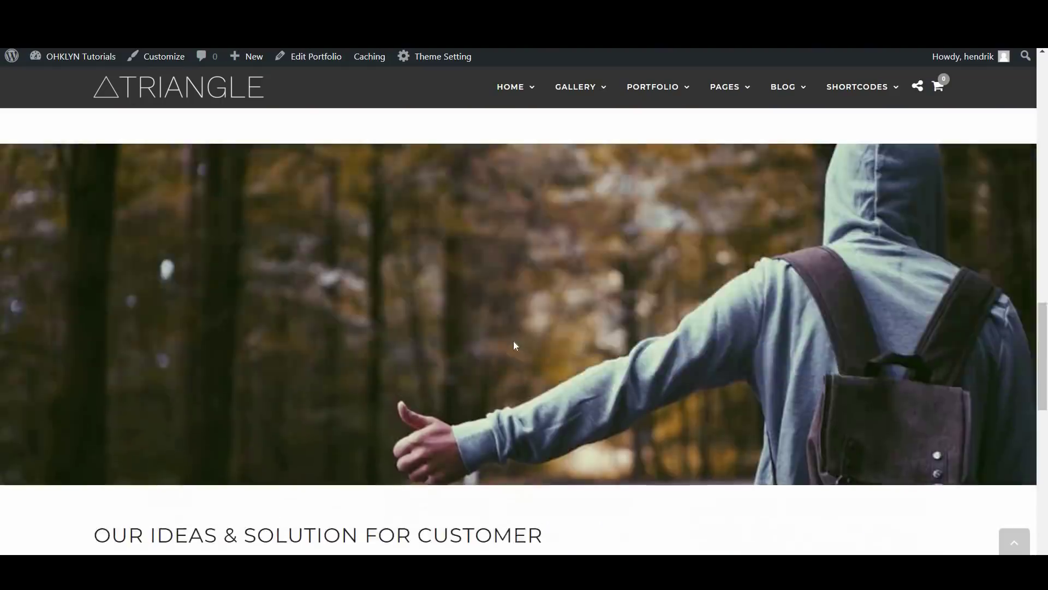
scroll(516, 345, up, 6)
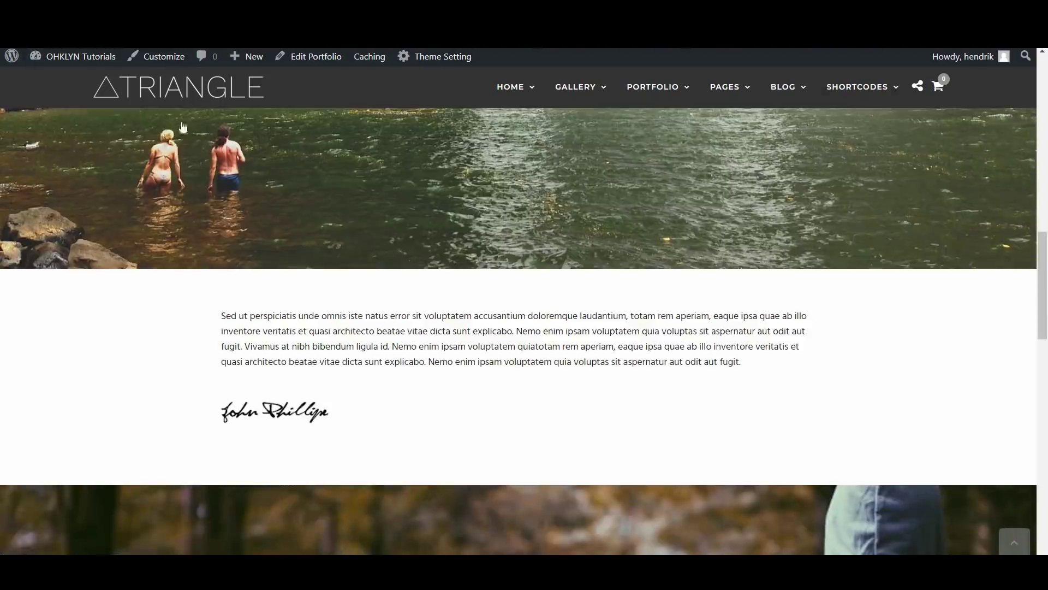
key(alt+Left)
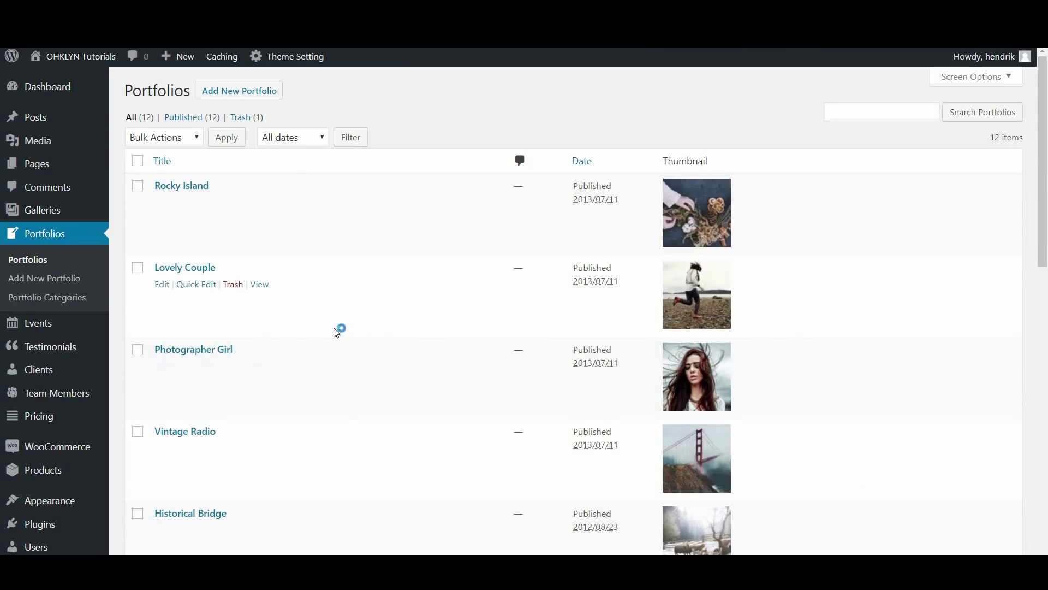
Add a new portfolio item titled 'Sunset Moments' and look over its editor option boxes
click(251, 94)
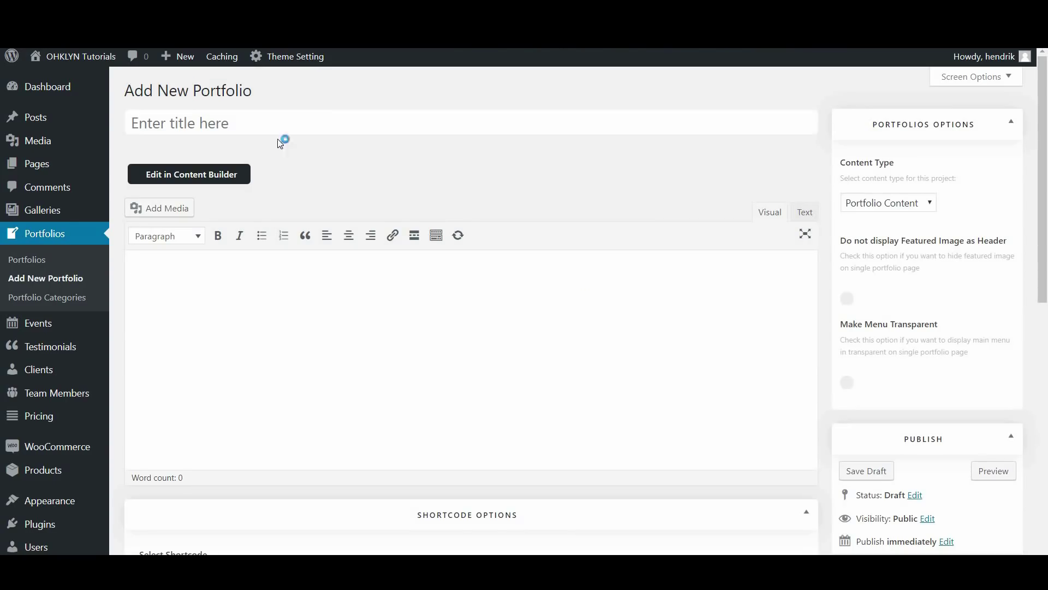
click(259, 121)
text(Sunset Moments)
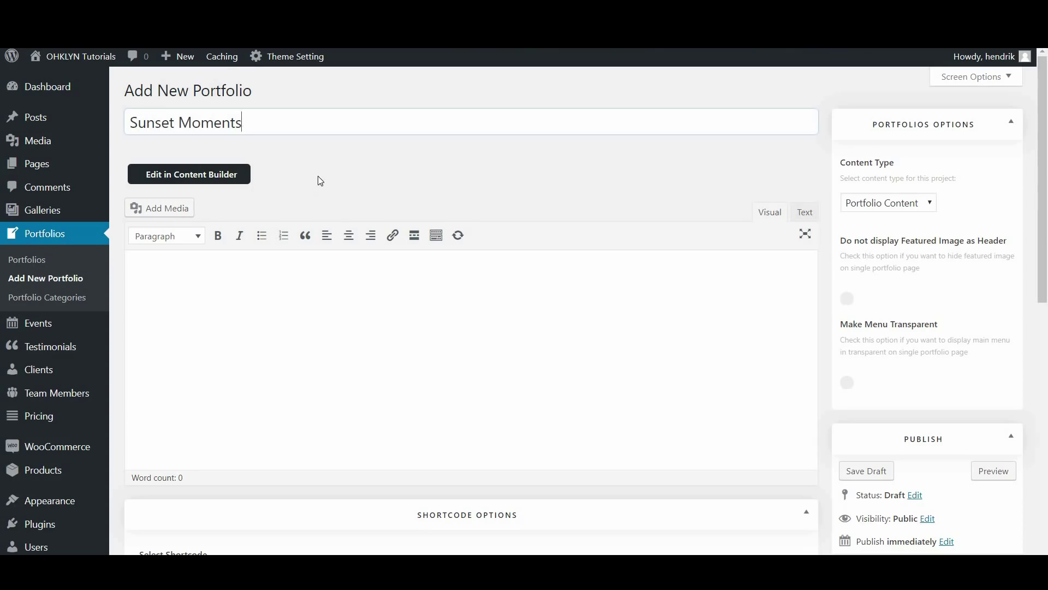
scroll(415, 322, down, 3)
scroll(434, 319, down, 3)
scroll(318, 507, down, 5)
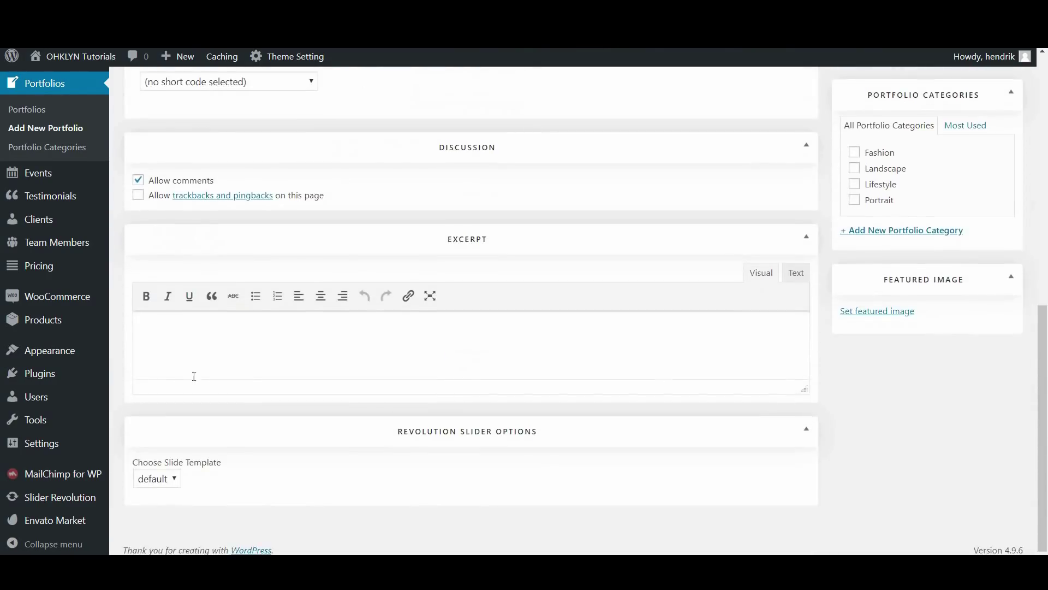
scroll(435, 507, up, 5)
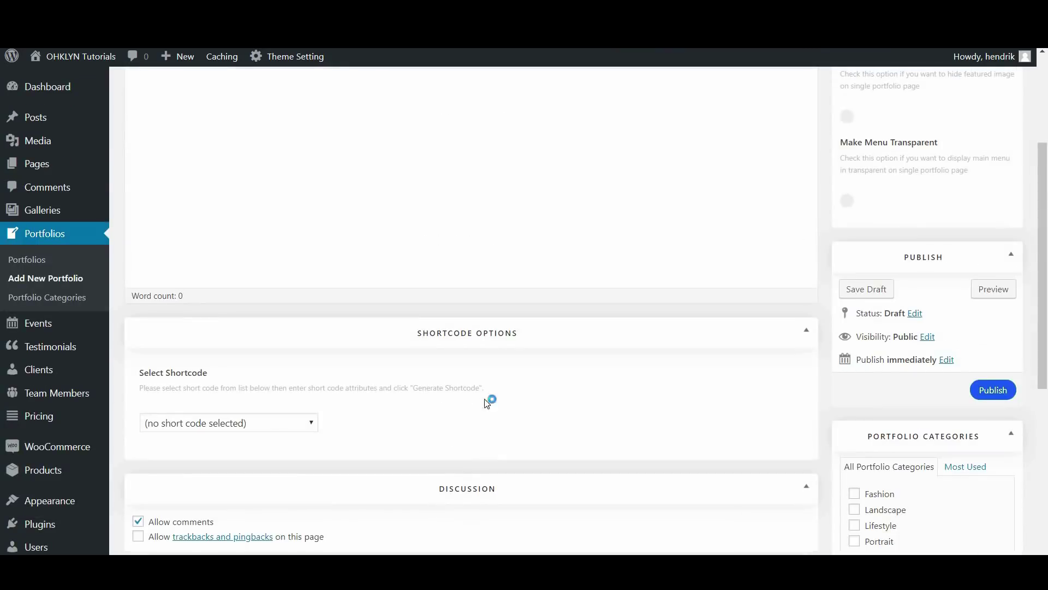
scroll(489, 400, up, 3)
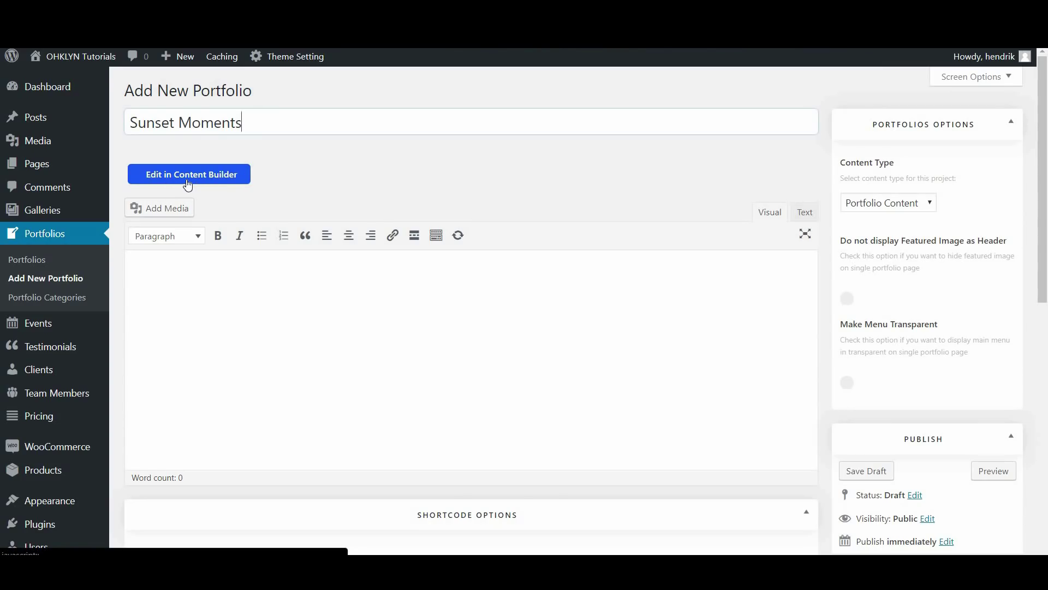
Switch to the page builder and import the Classic Single Portfolio 1 template, replacing existing content
click(187, 181)
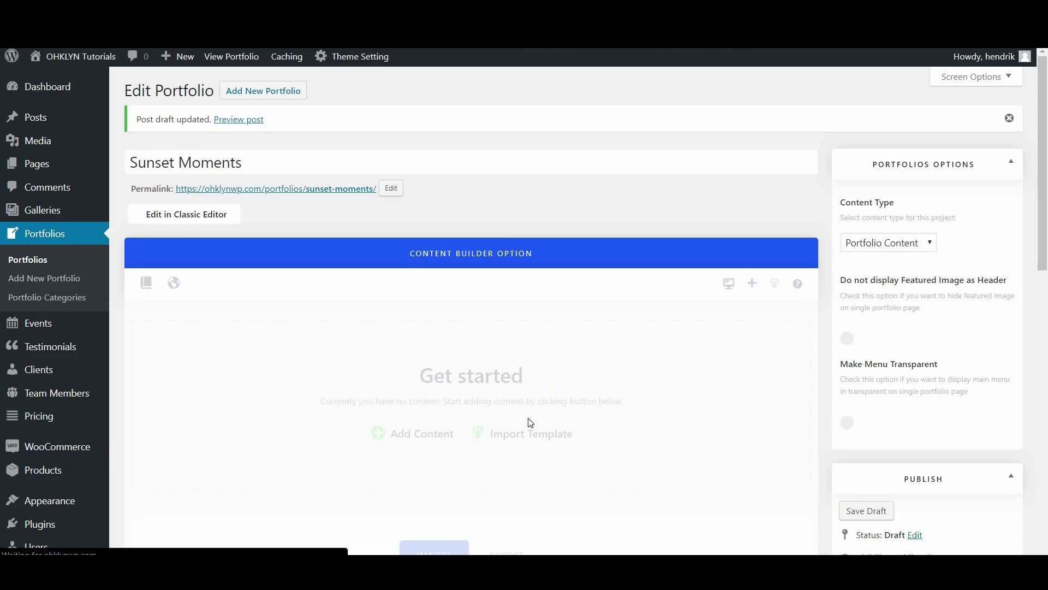
click(522, 439)
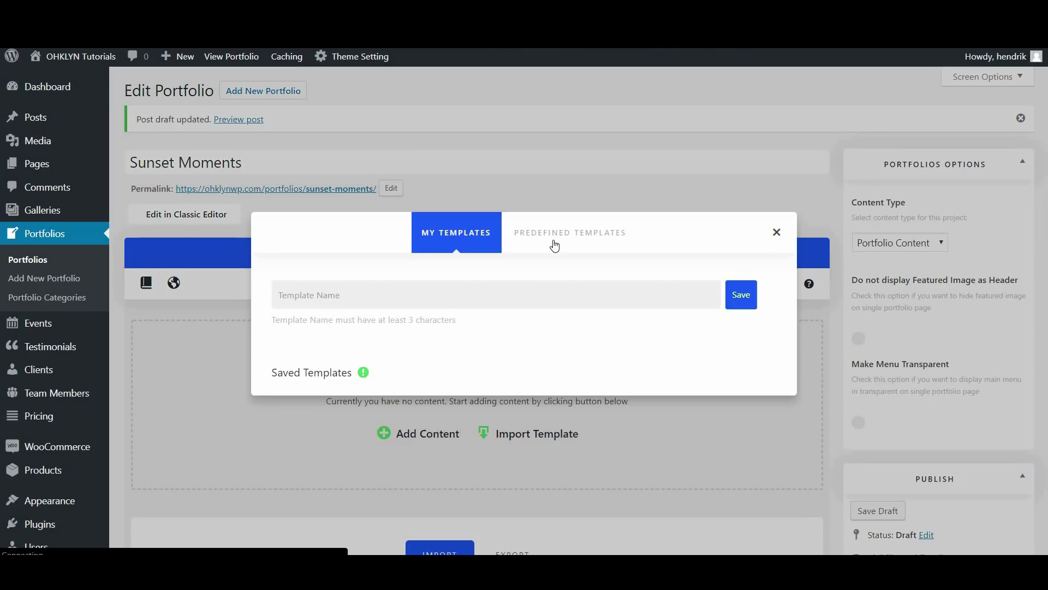
click(554, 245)
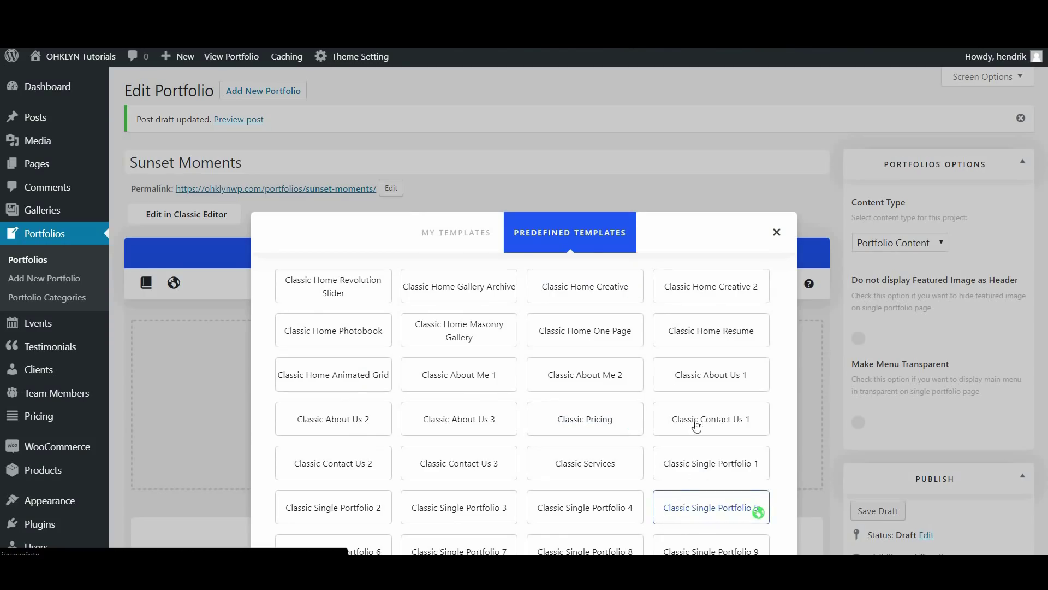
click(704, 465)
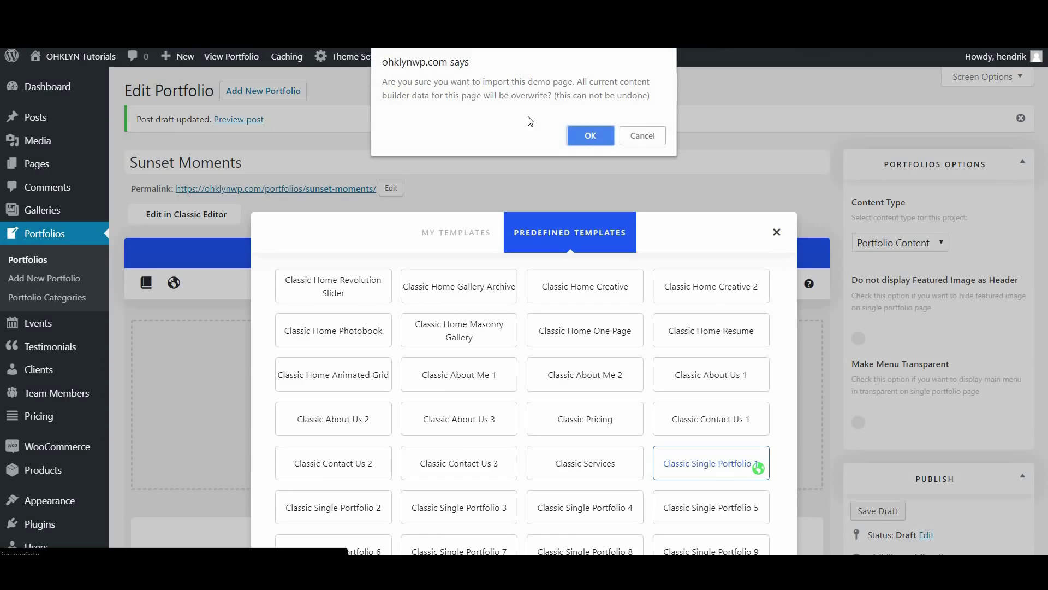
click(591, 137)
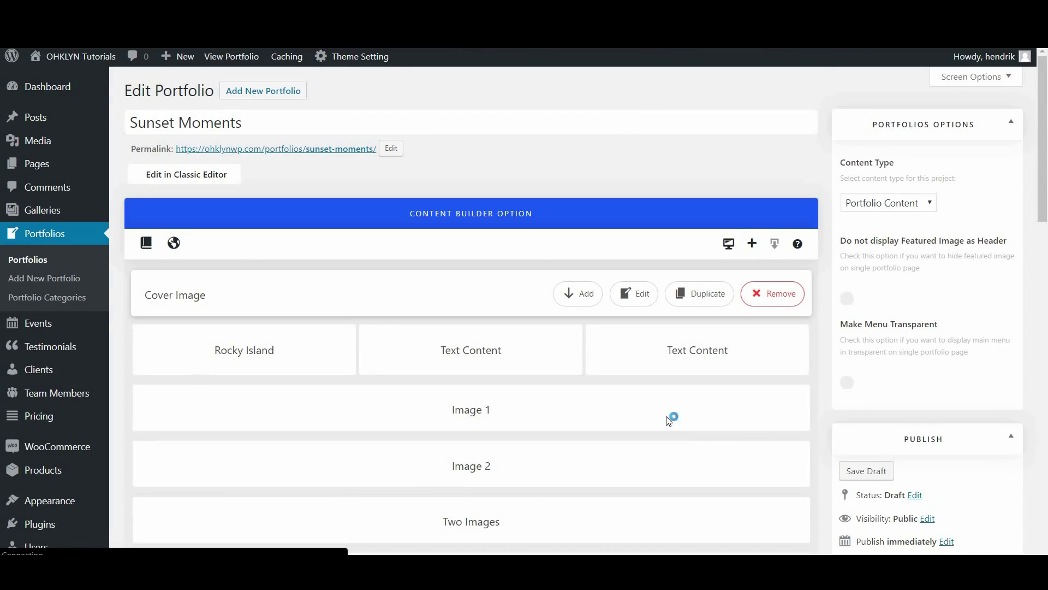
Replace the Cover Image block's picture with the sunset photo and update the block
scroll(297, 382, down, 3)
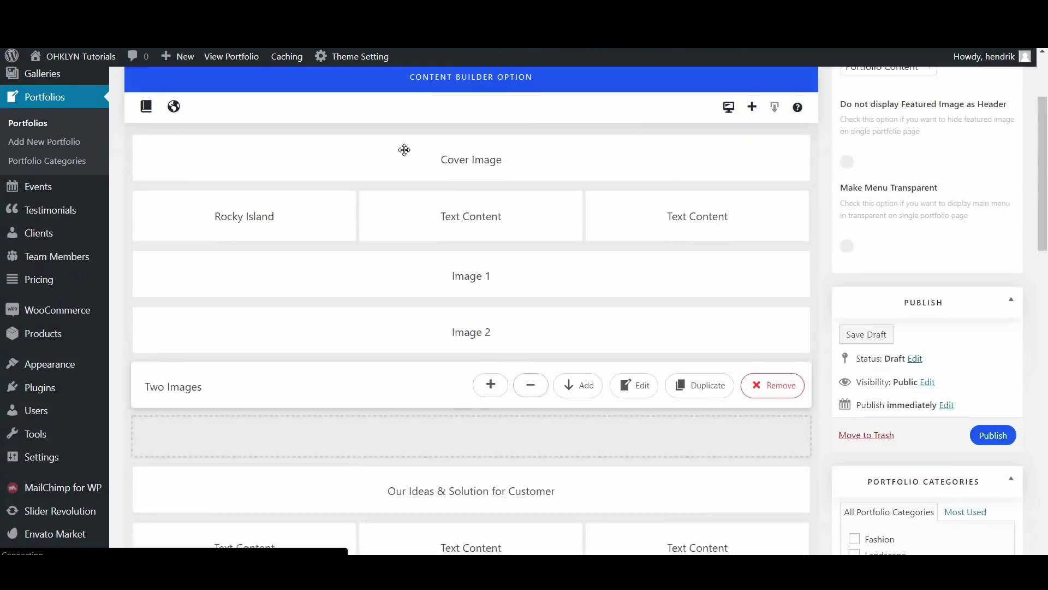
scroll(404, 455, down, 3)
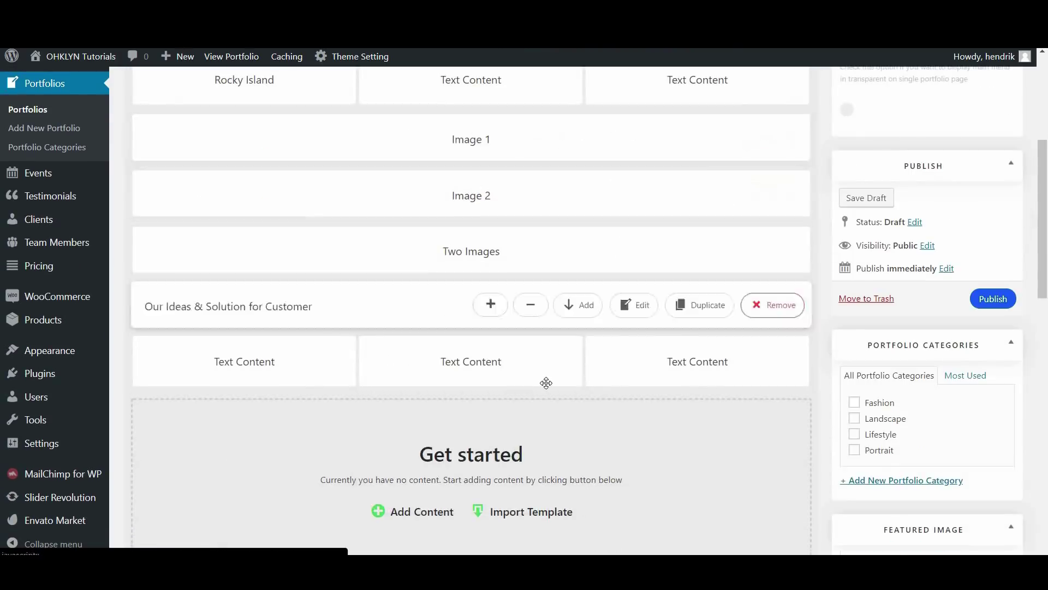
scroll(541, 385, up, 2)
scroll(548, 382, up, 5)
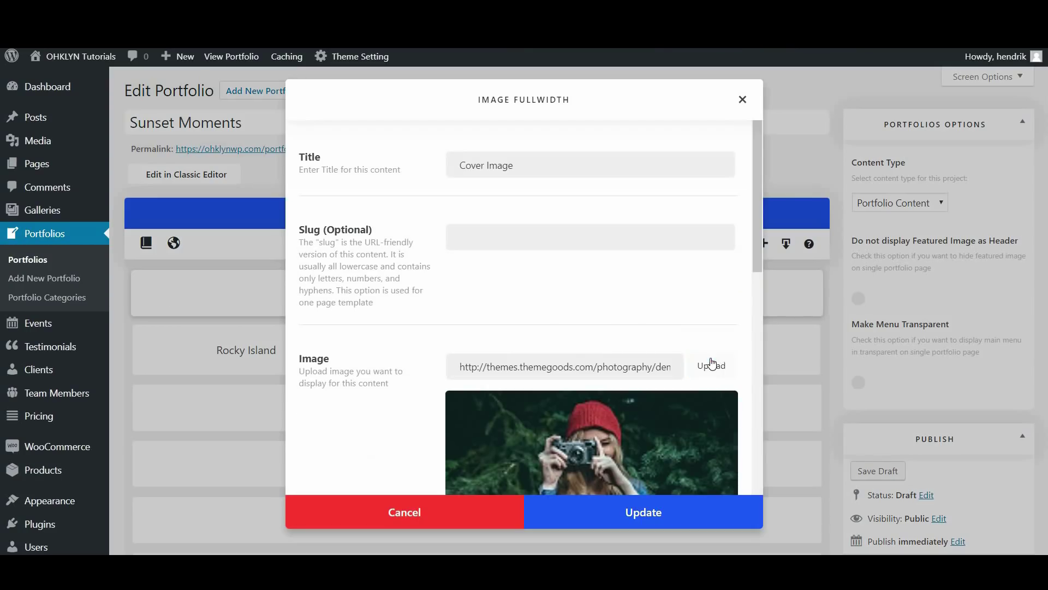
click(710, 363)
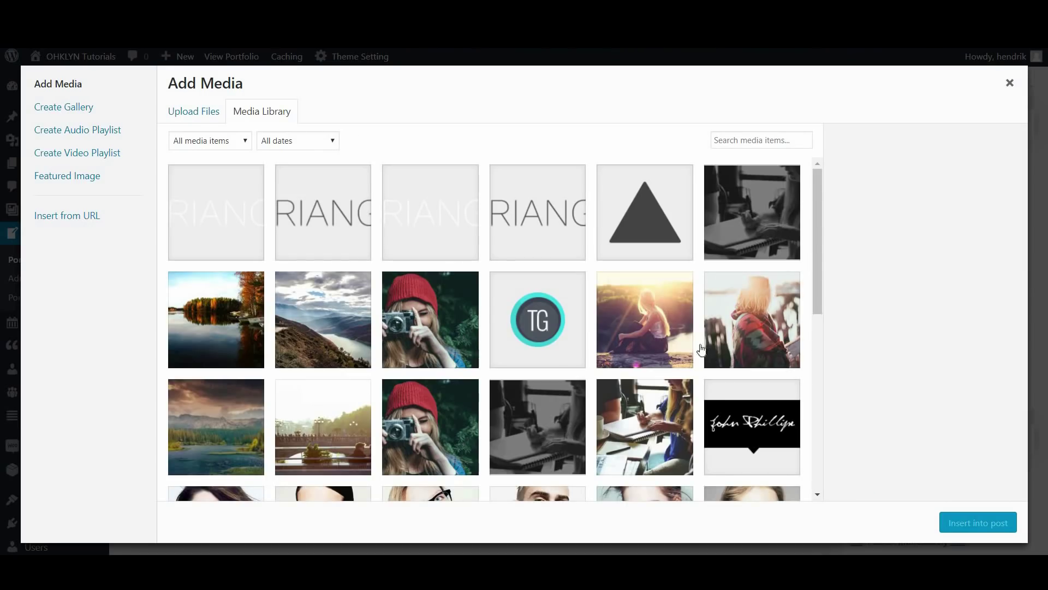
click(628, 311)
click(949, 520)
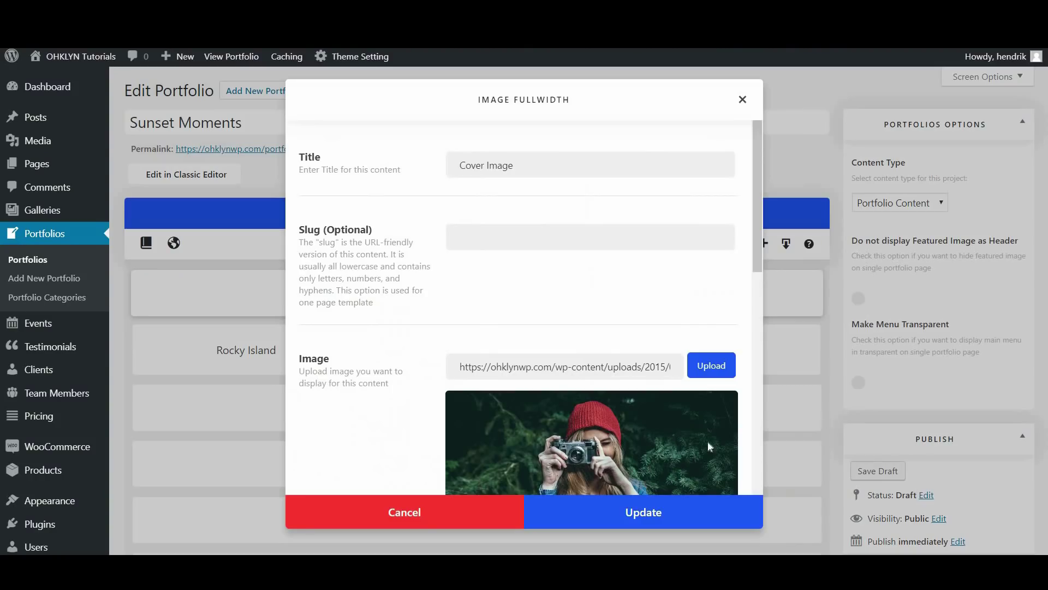
click(655, 515)
Set a featured image for the Sunset Moments portfolio
scroll(797, 464, down, 10)
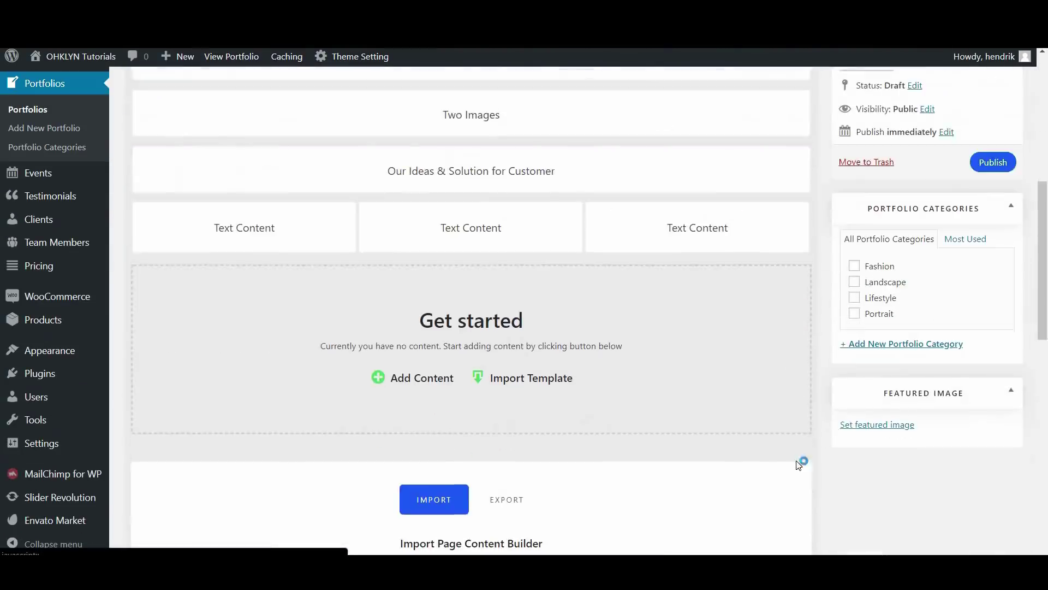
click(879, 295)
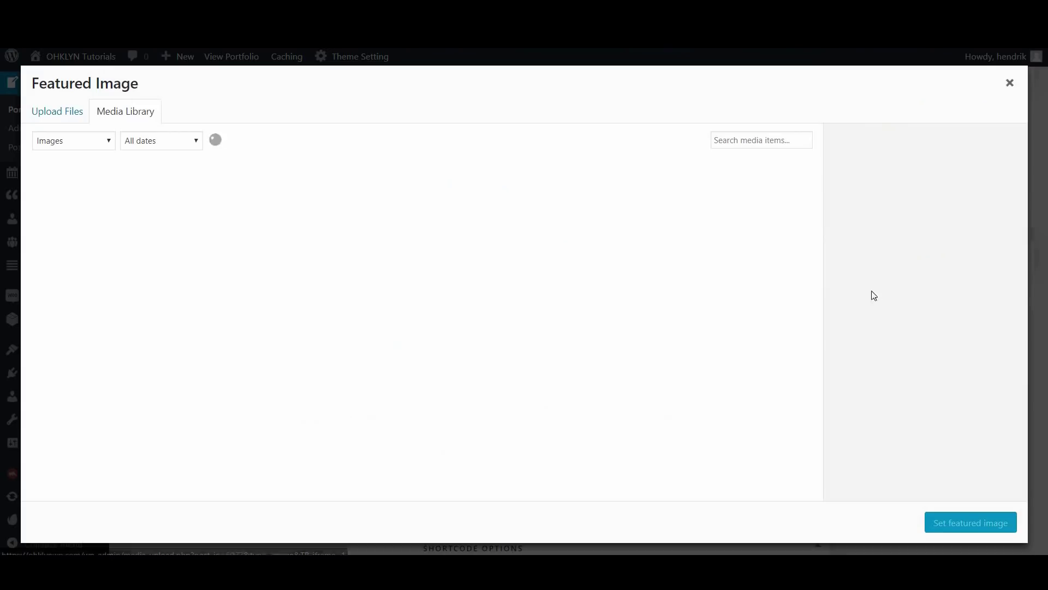
scroll(700, 370, down, 3)
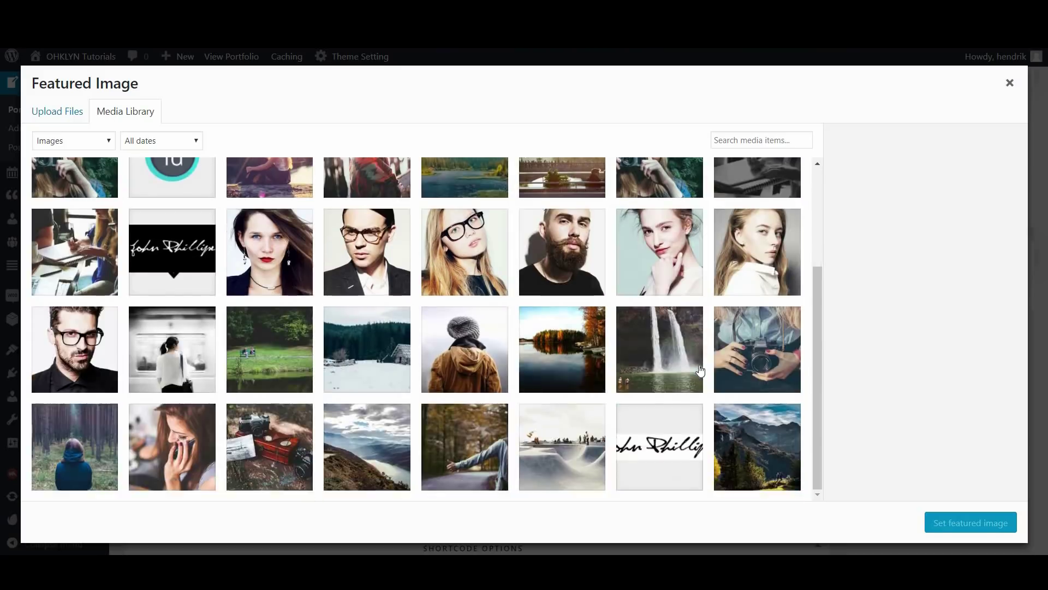
scroll(701, 371, up, 3)
click(964, 524)
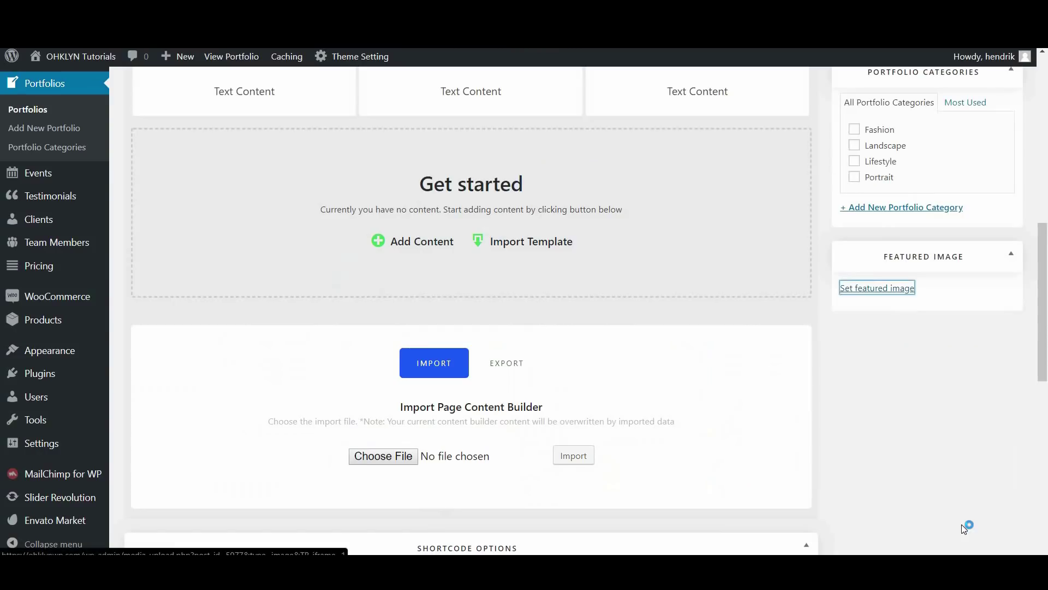
Close a text block's settings unchanged and publish Sunset Moments
scroll(836, 441, up, 7)
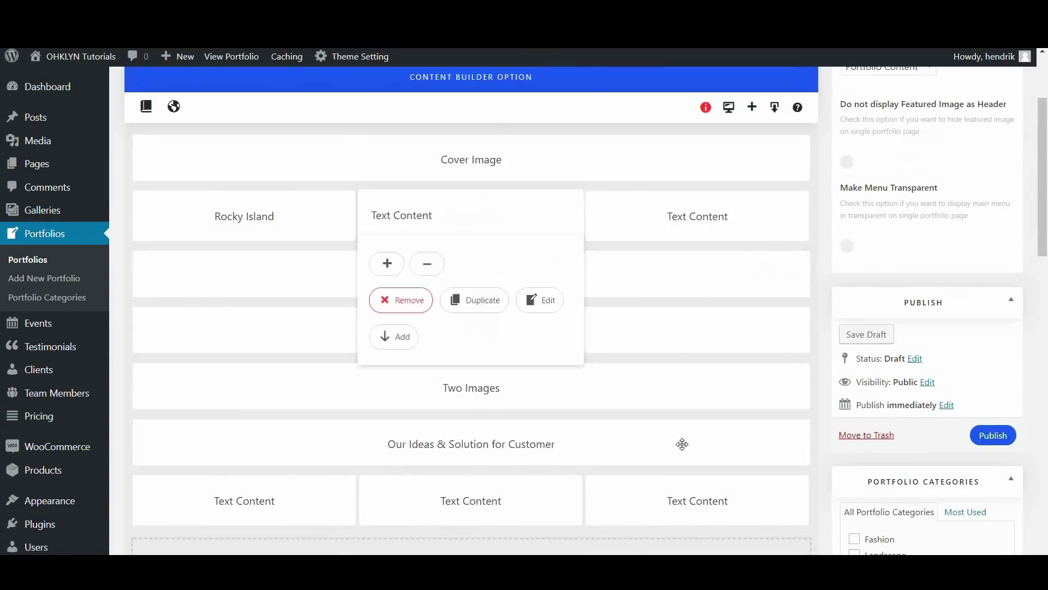
scroll(351, 337, up, 3)
mouse_move(499, 437)
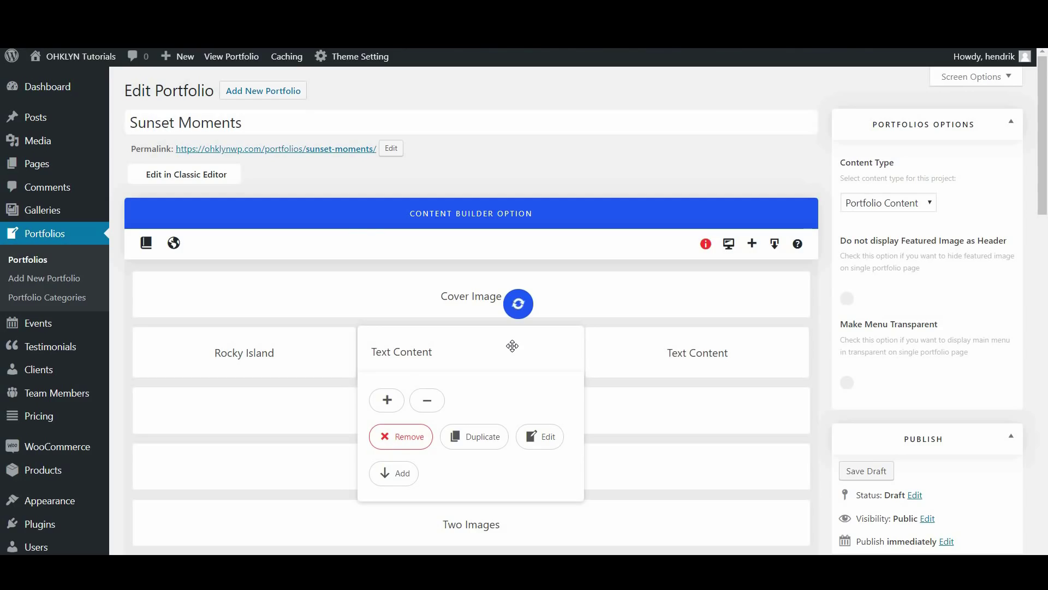
scroll(501, 399, down, 6)
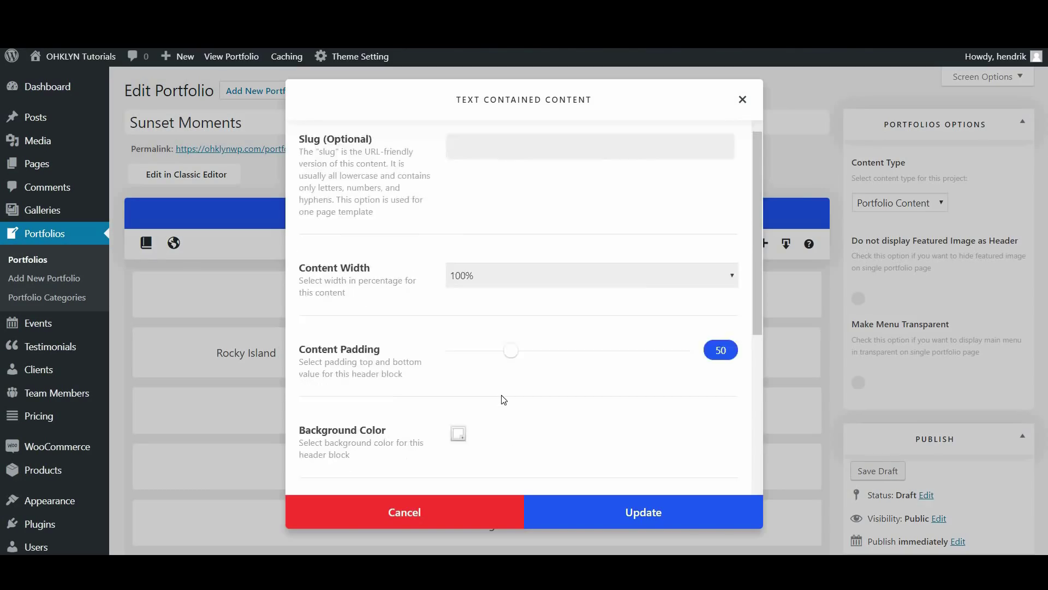
scroll(497, 453, down, 4)
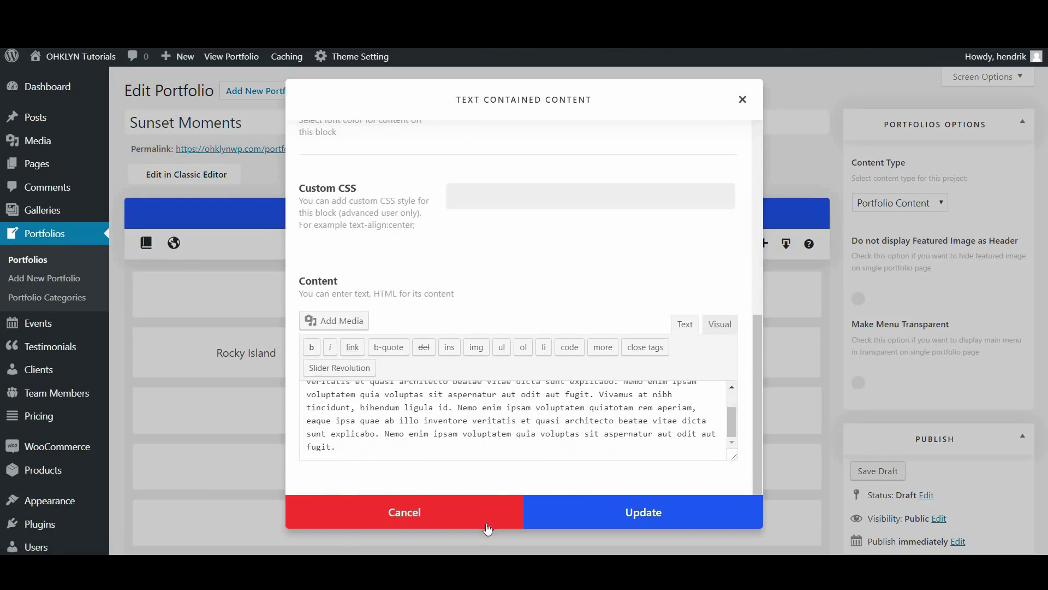
click(487, 523)
scroll(710, 415, down, 3)
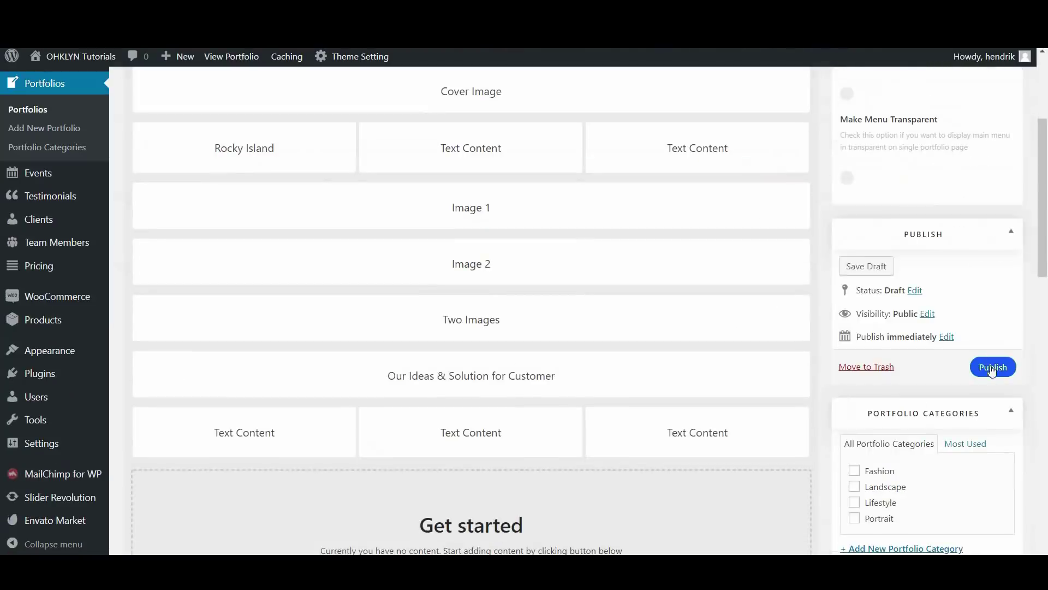
click(993, 368)
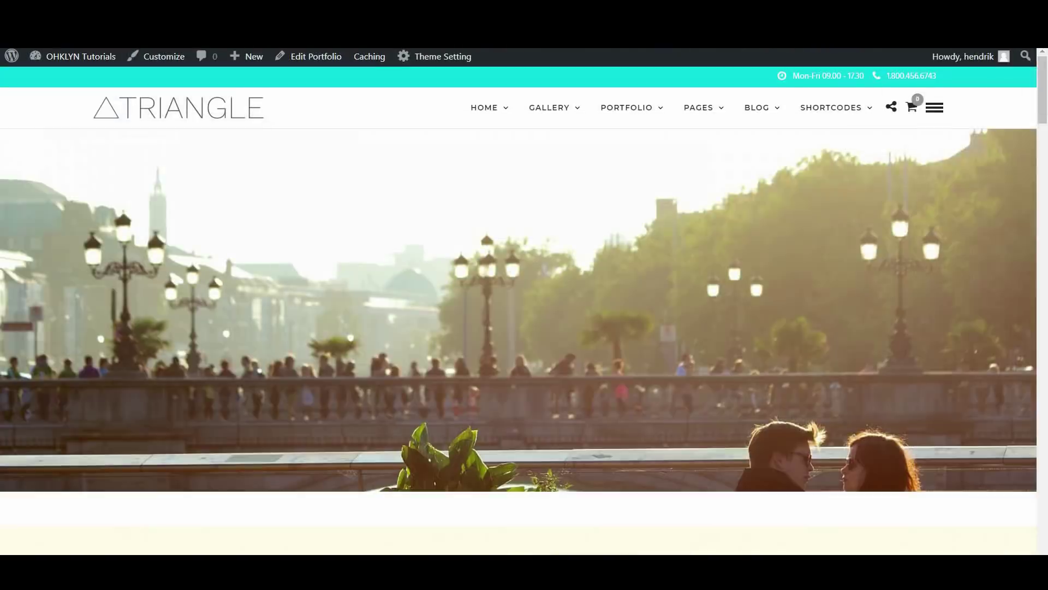
Scroll through the live Sunset Moments page with its sunset cover and image sections
scroll(538, 288, down, 5)
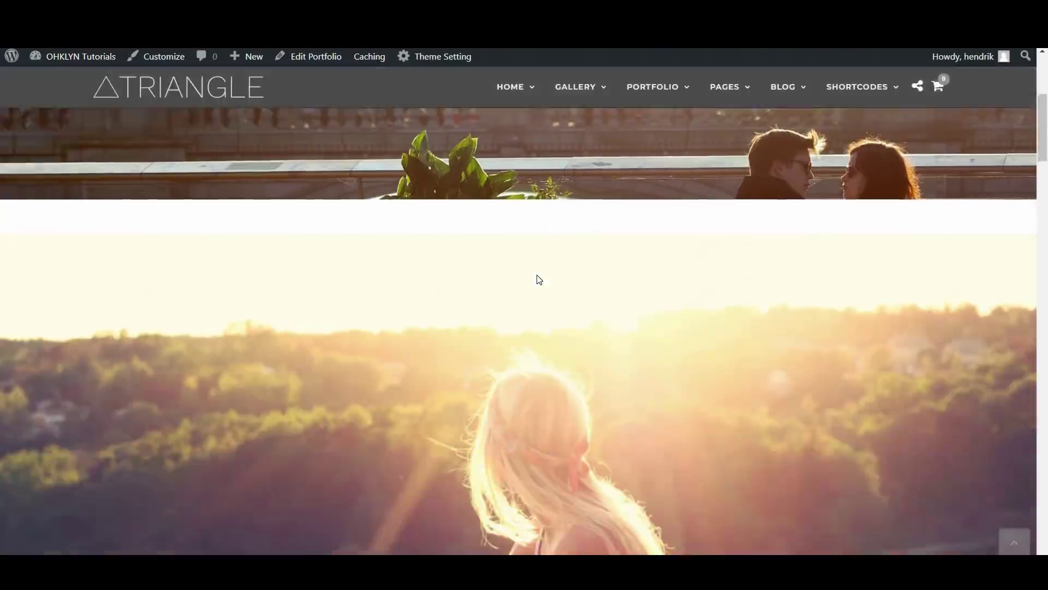
scroll(537, 276, down, 10)
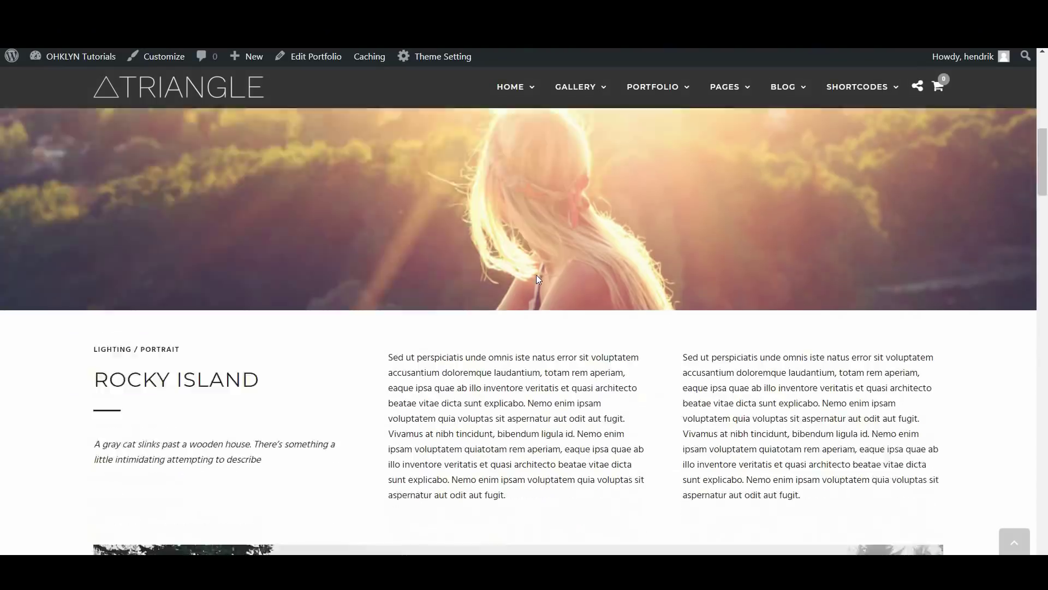
scroll(537, 278, down, 4)
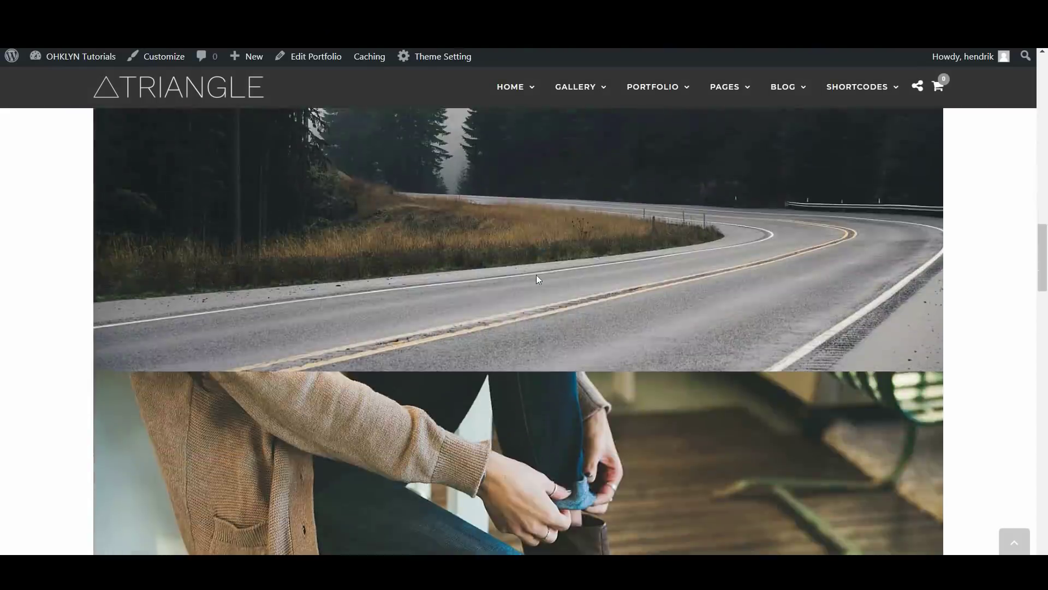
scroll(537, 278, down, 8)
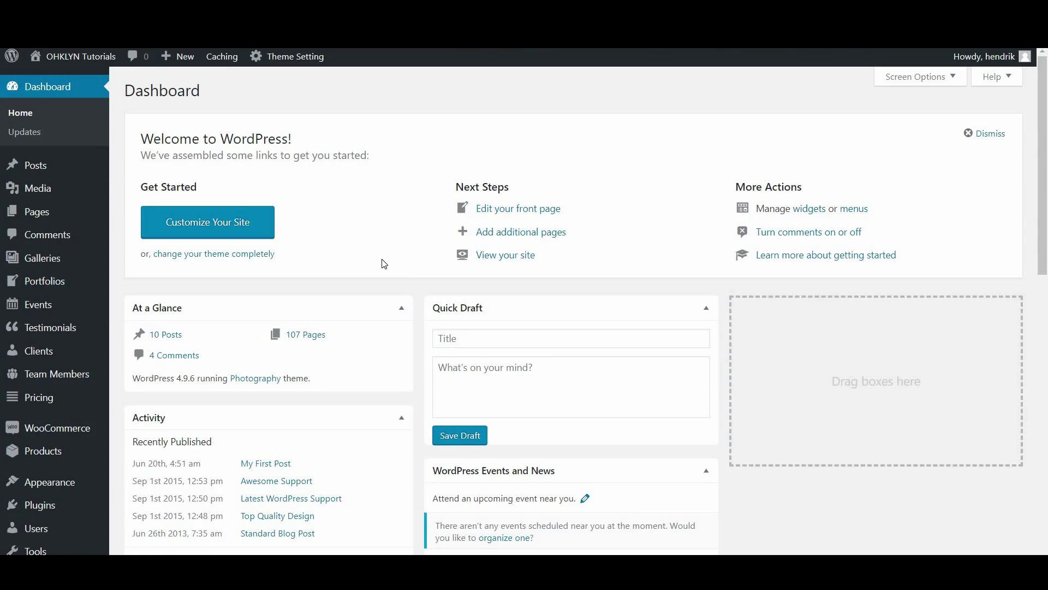
Open Appearance > Menus for the Main Menu, collapse the Pages box, and show Screen Options
mouse_move(84, 490)
click(137, 471)
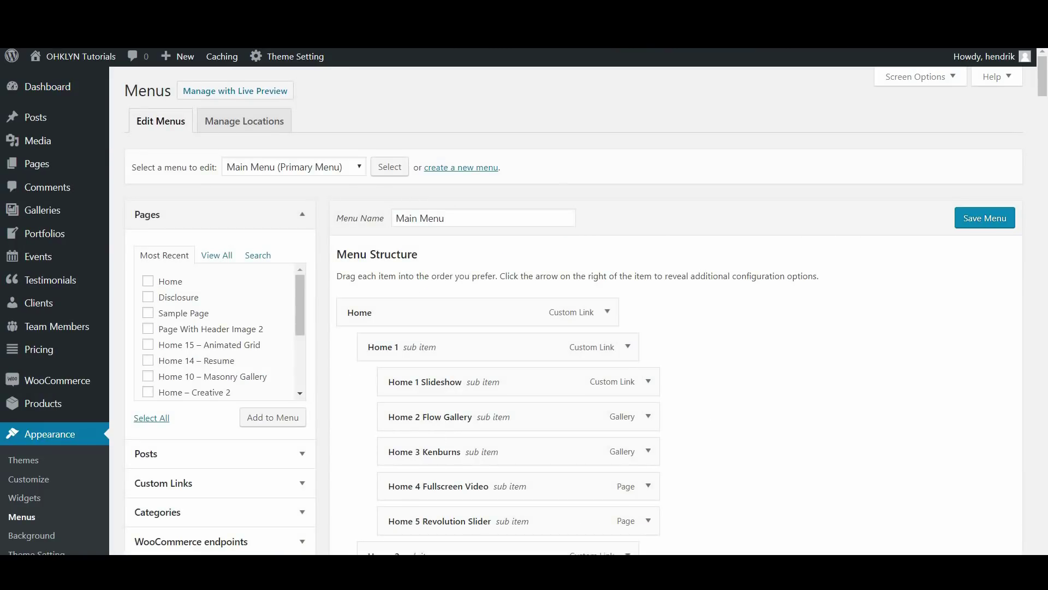
click(590, 312)
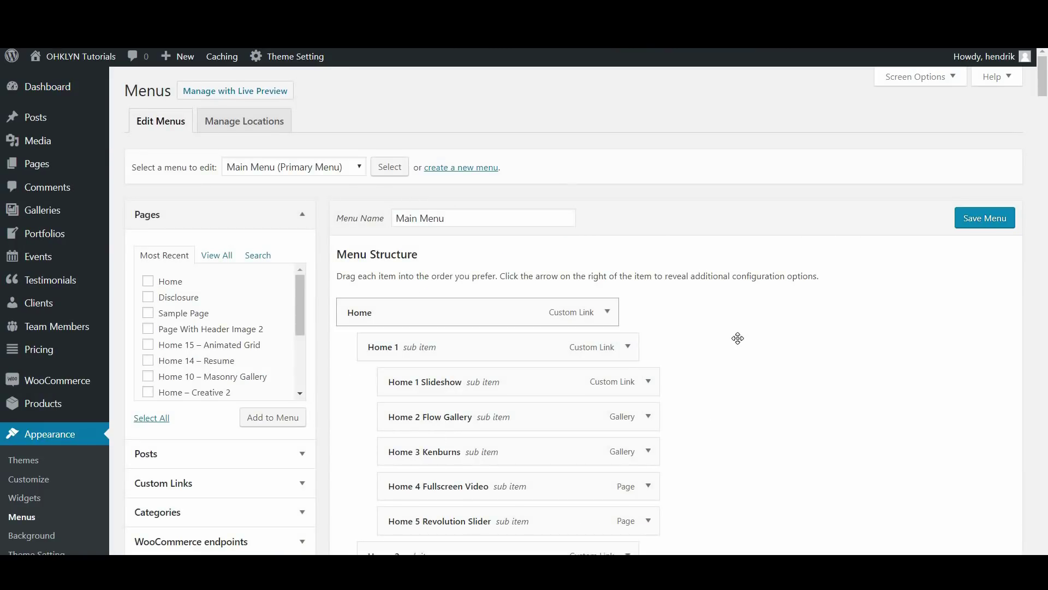
scroll(499, 253, down, 6)
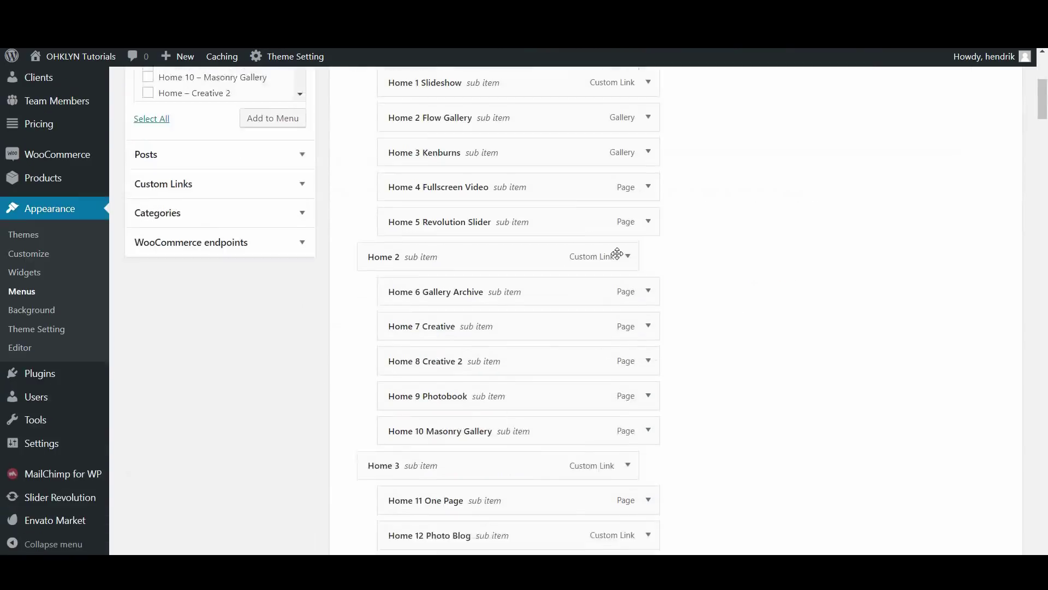
scroll(319, 335, up, 6)
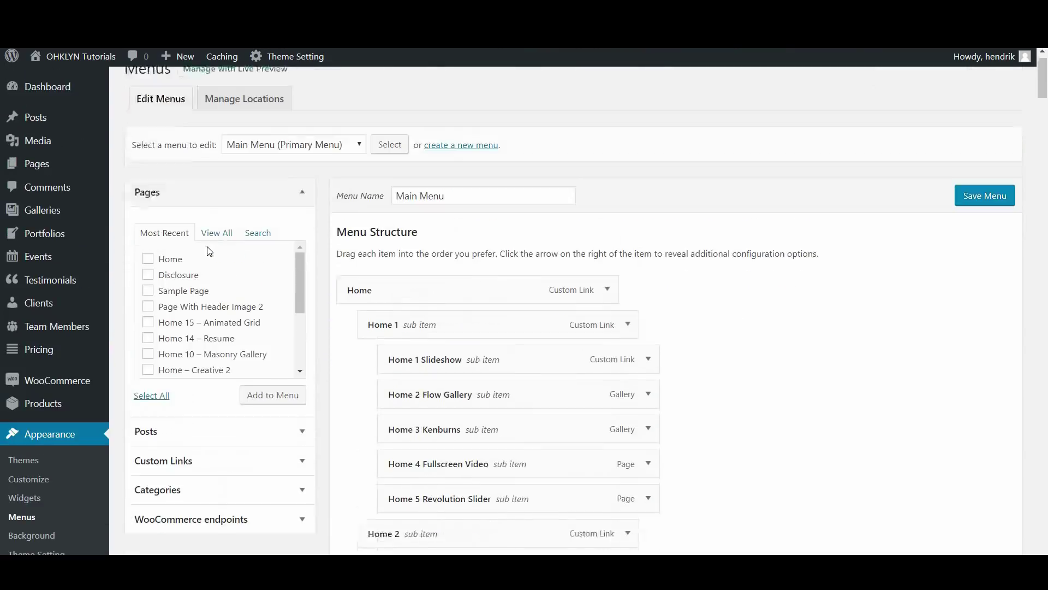
click(302, 216)
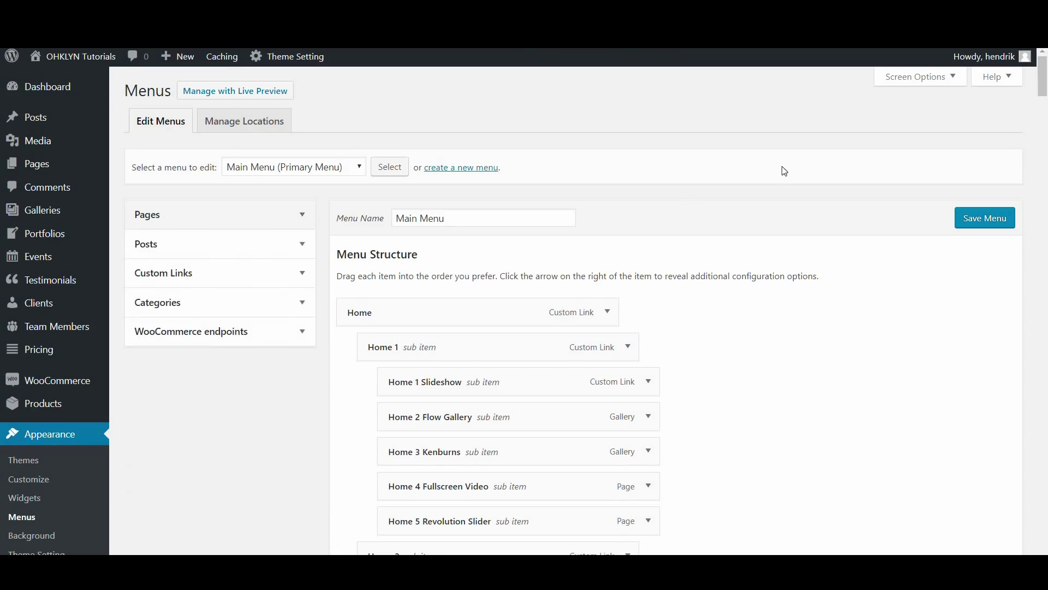
click(919, 80)
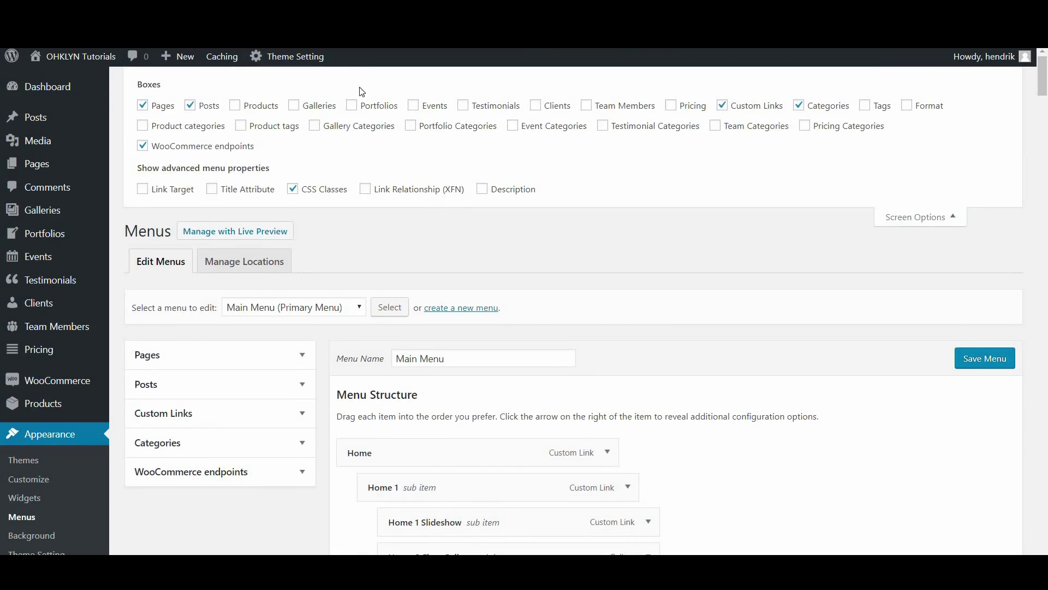
Enable Galleries, Portfolios, Clients, Gallery Categories, Portfolio Categories boxes and the Link Target property
click(308, 107)
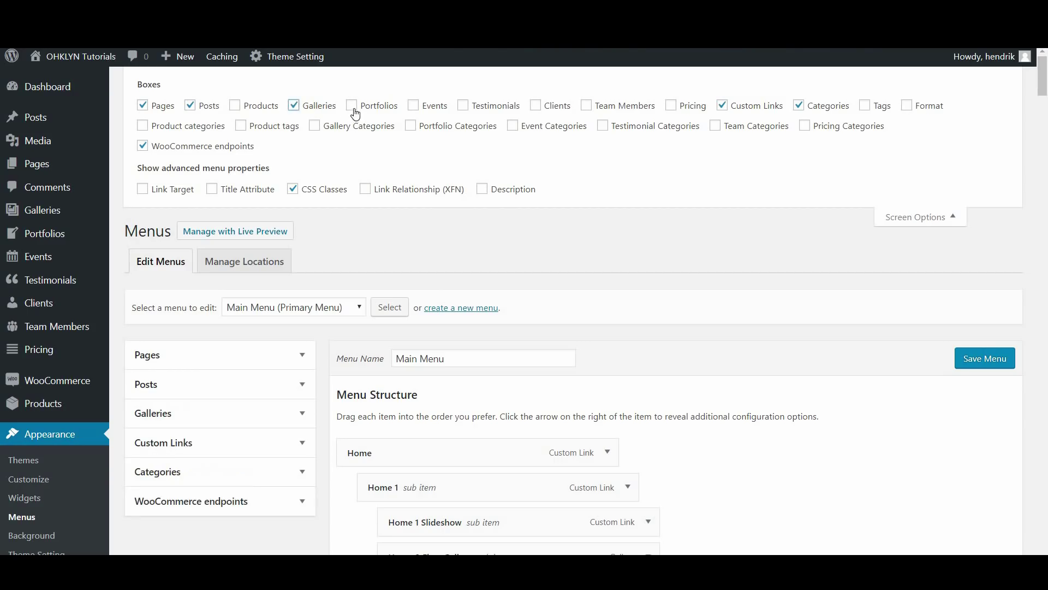
click(355, 112)
click(548, 115)
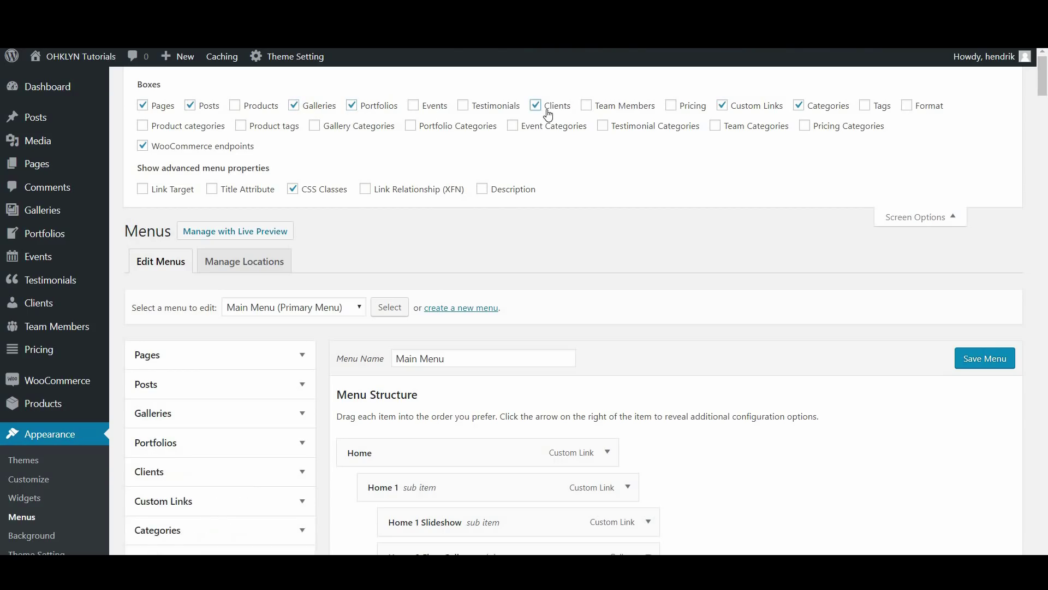
click(367, 130)
click(428, 129)
click(163, 191)
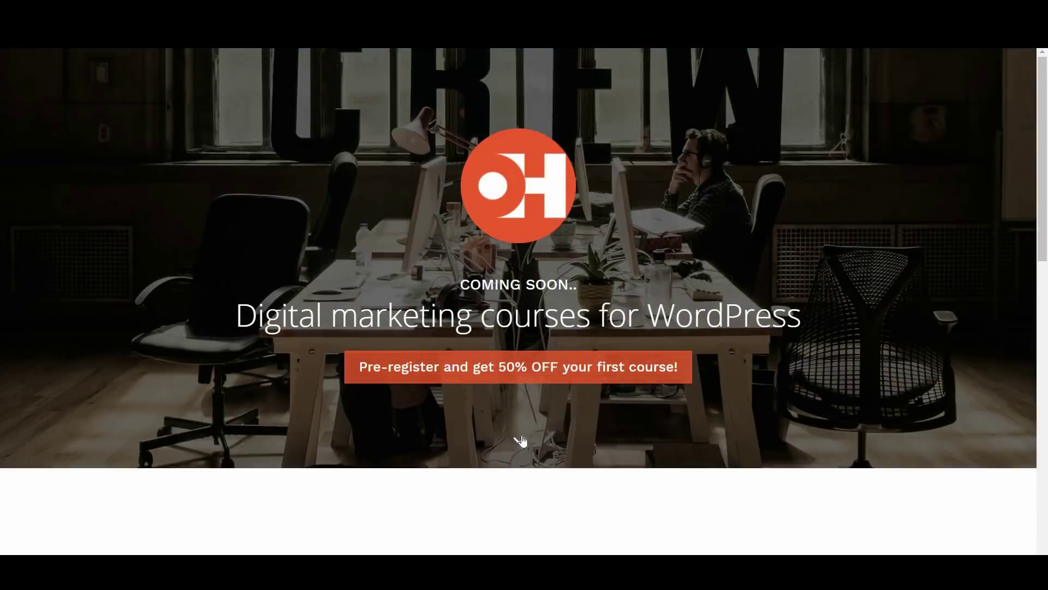
click(521, 440)
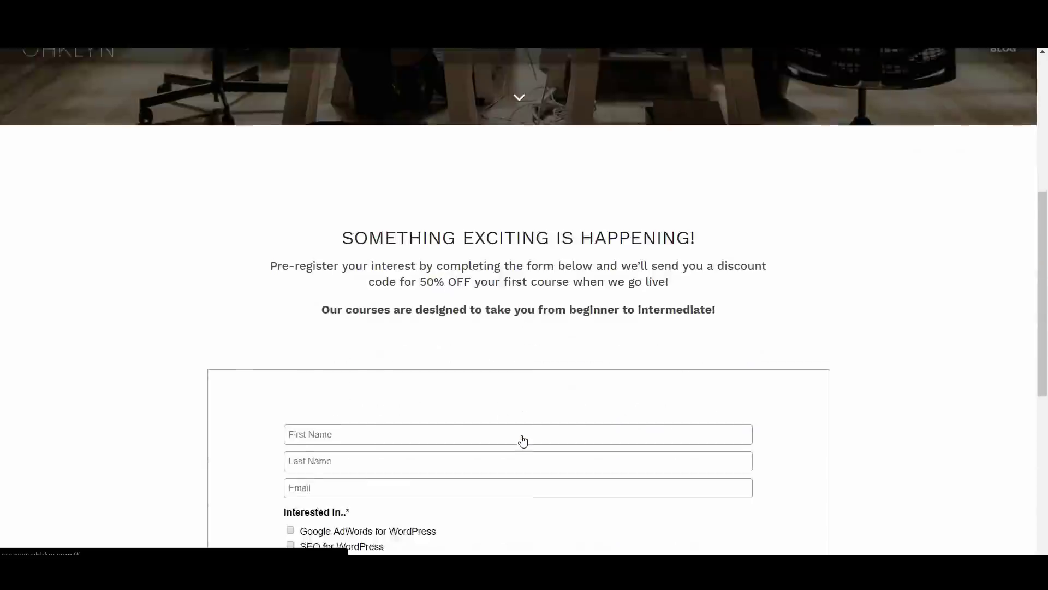
scroll(523, 436, down, 5)
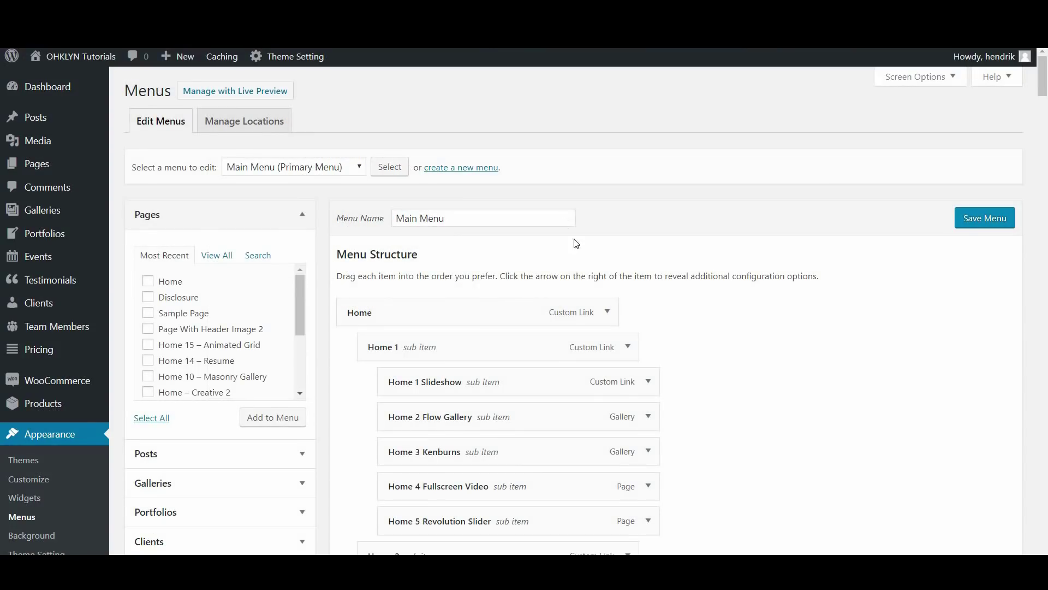
scroll(605, 256, down, 20)
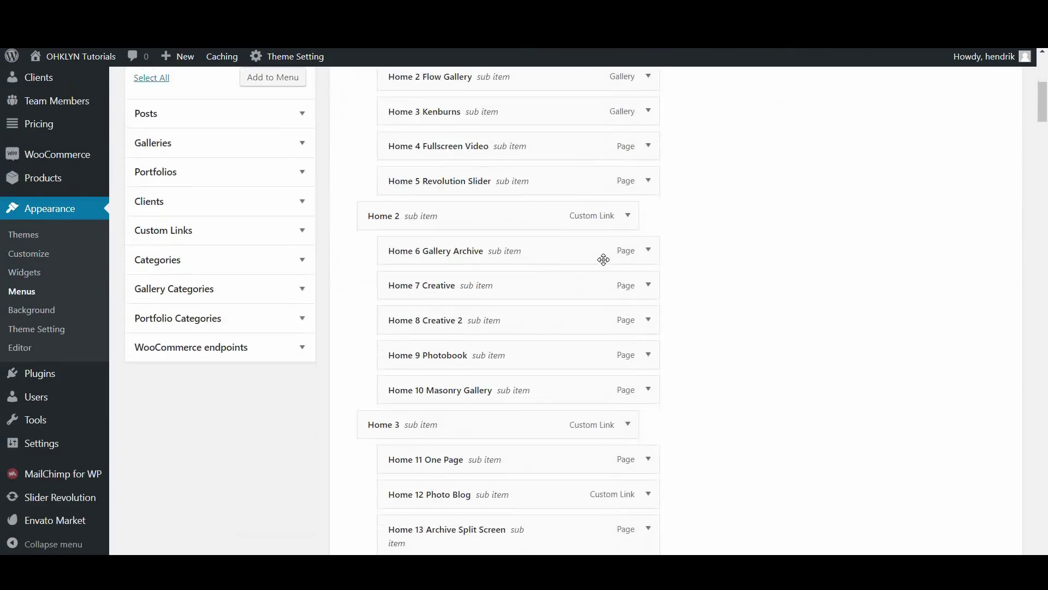
scroll(604, 247, down, 10)
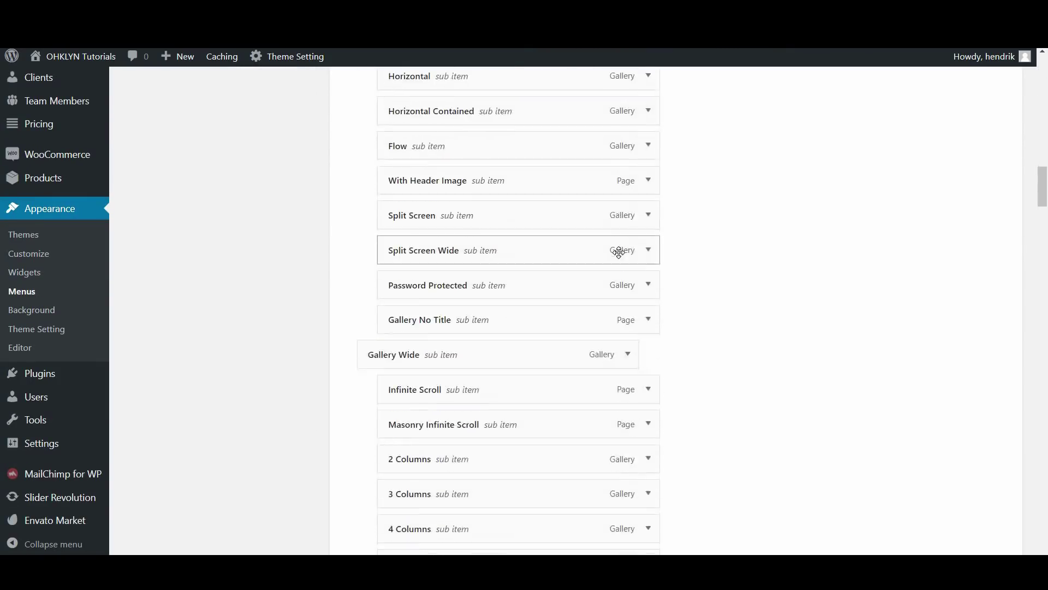
click(1032, 527)
scroll(1032, 527, down, 10)
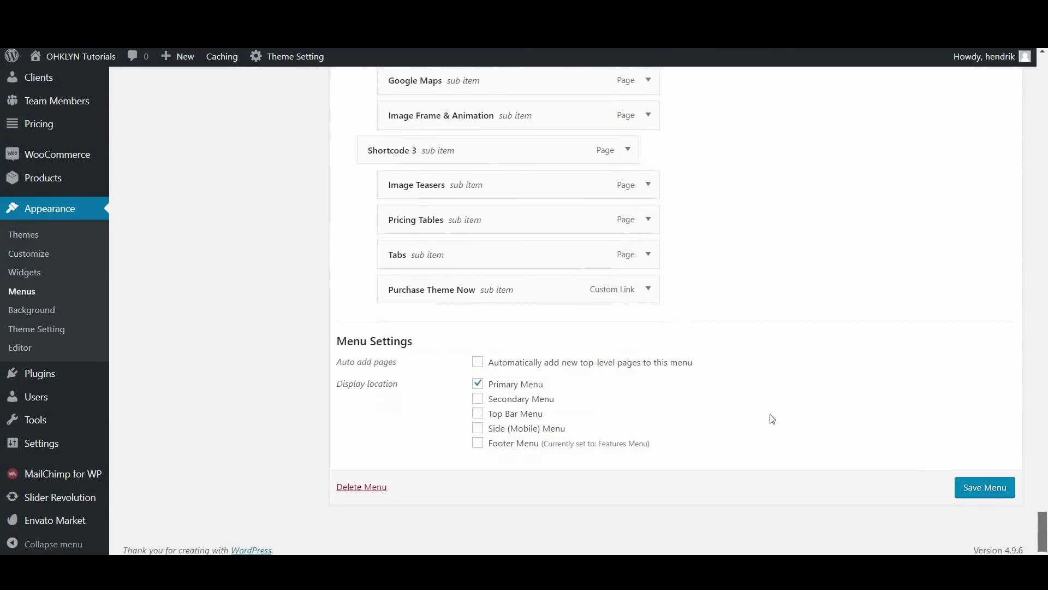
drag(1040, 532, 1044, 63)
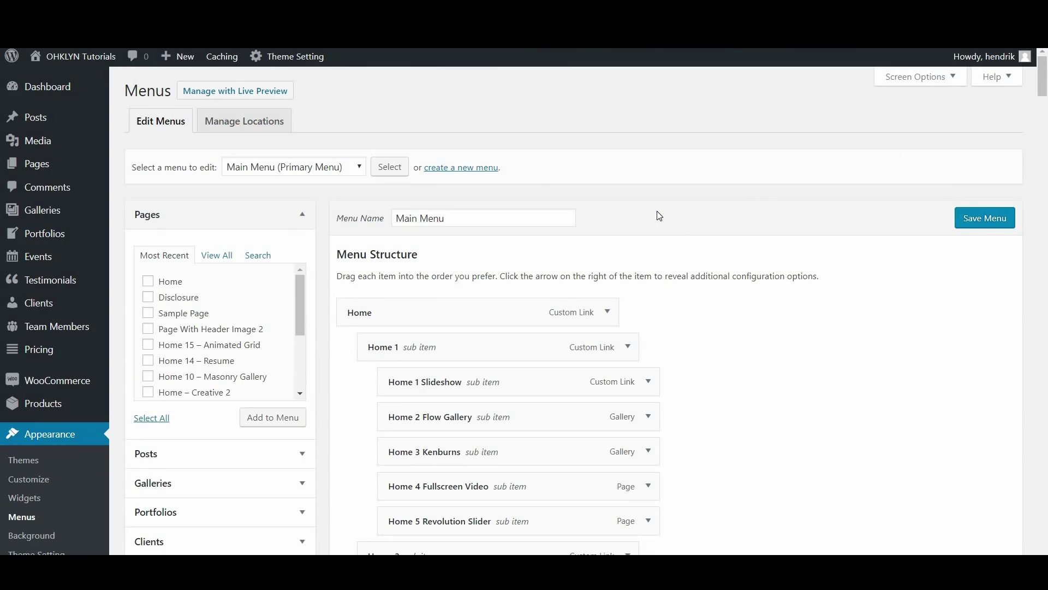
Create a new empty menu named 'My Menu'
click(444, 173)
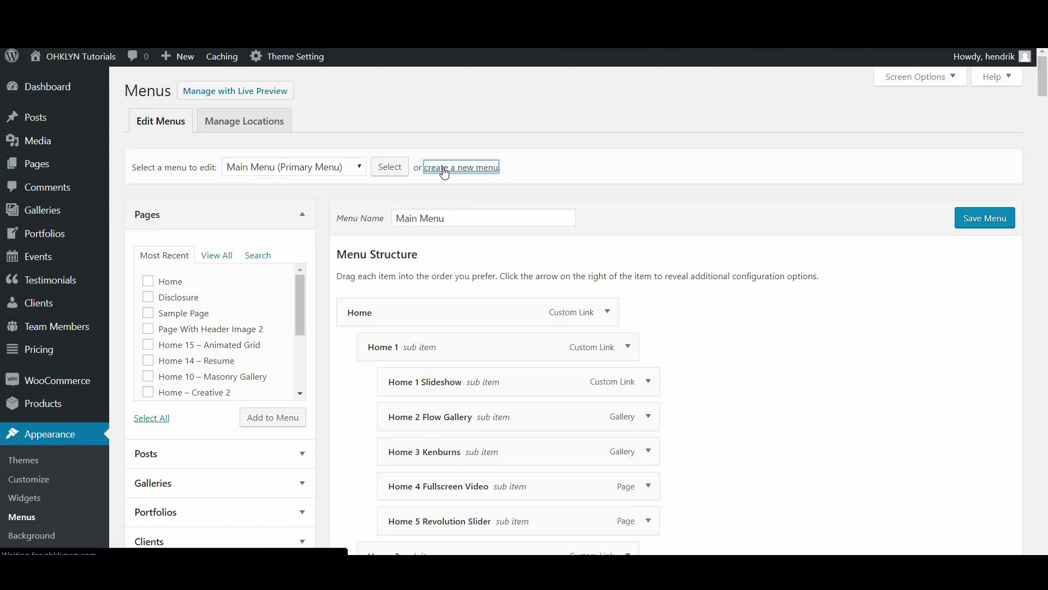
click(435, 220)
click(421, 240)
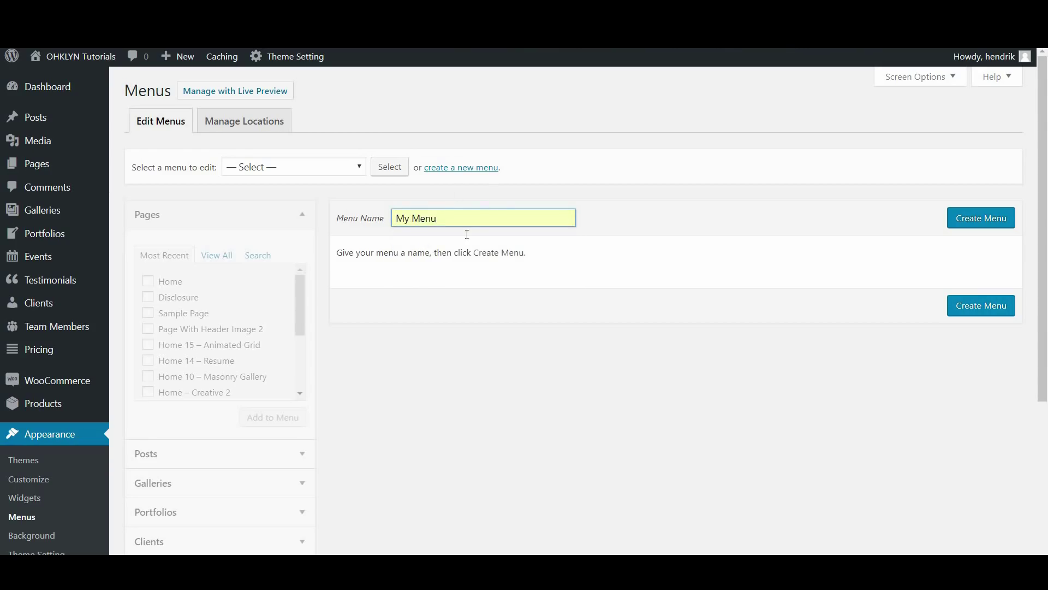
click(979, 221)
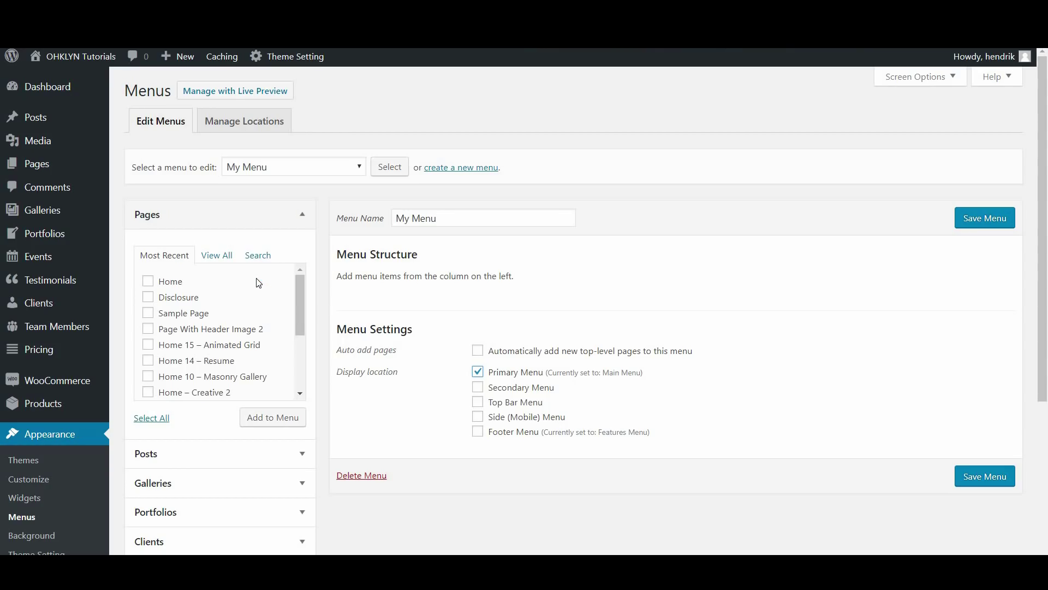
Add the Home, About, Blog, Contact and Gallery Archive pages to My Menu
click(214, 255)
click(149, 297)
click(269, 417)
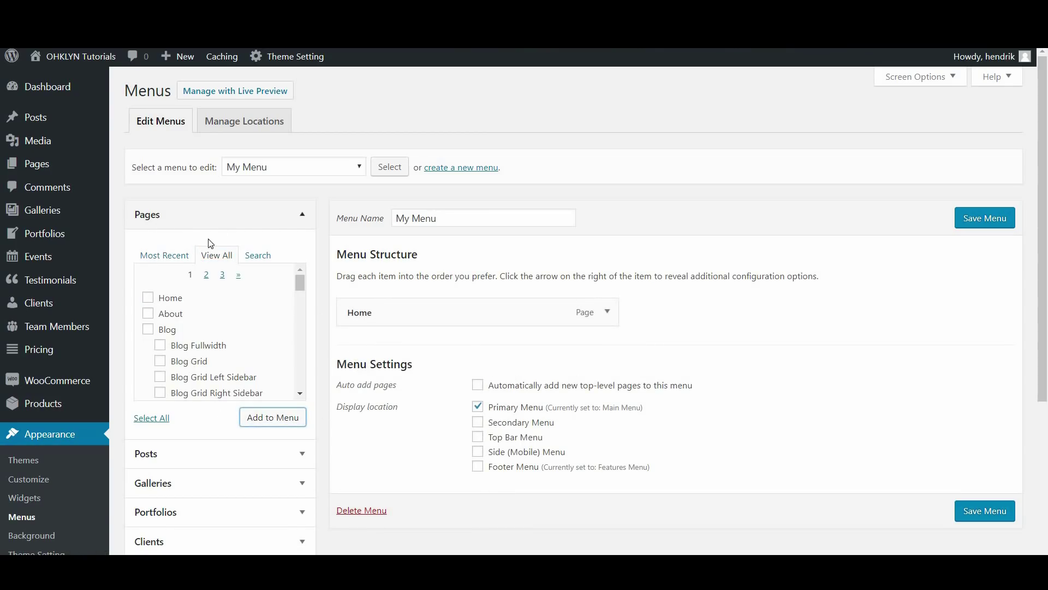
click(148, 313)
click(148, 329)
scroll(188, 348, down, 3)
scroll(194, 336, down, 1)
click(176, 318)
scroll(213, 342, down, 2)
scroll(213, 338, up, 2)
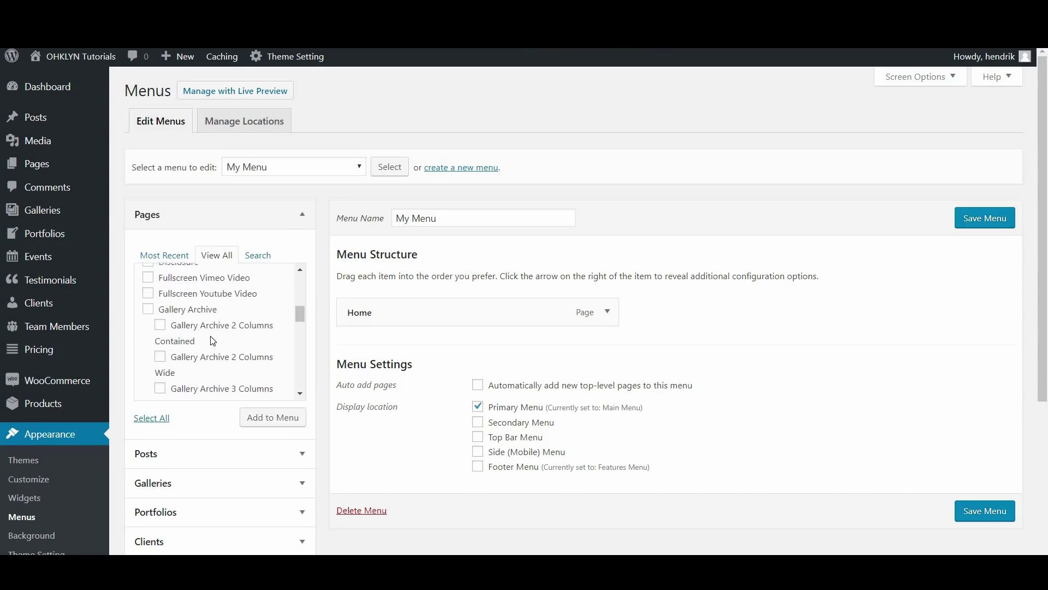
click(186, 315)
click(262, 419)
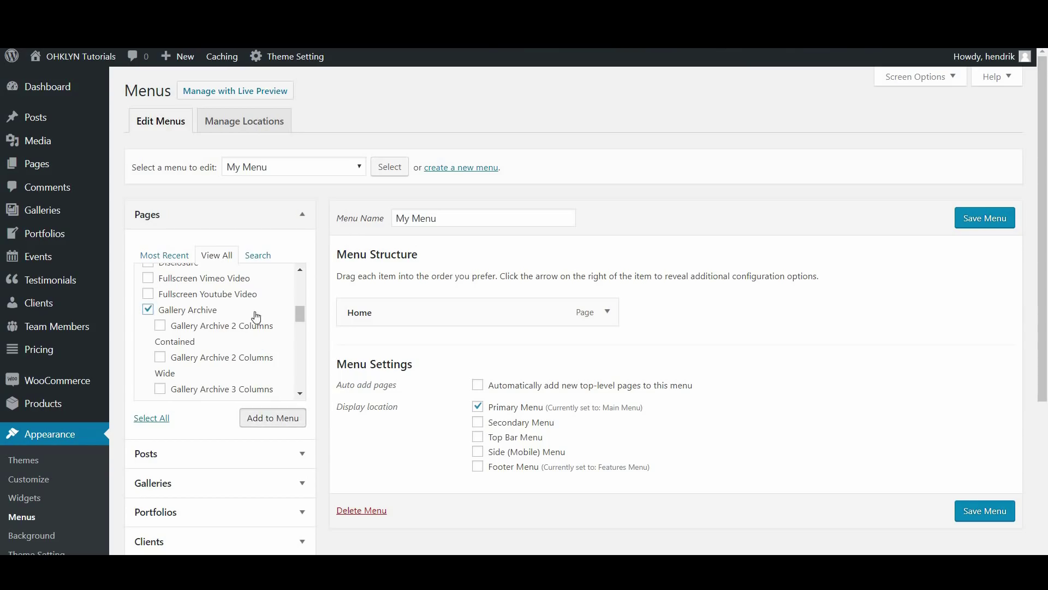
Add the Portfolio and Services pages to My Menu
drag(300, 313, 300, 281)
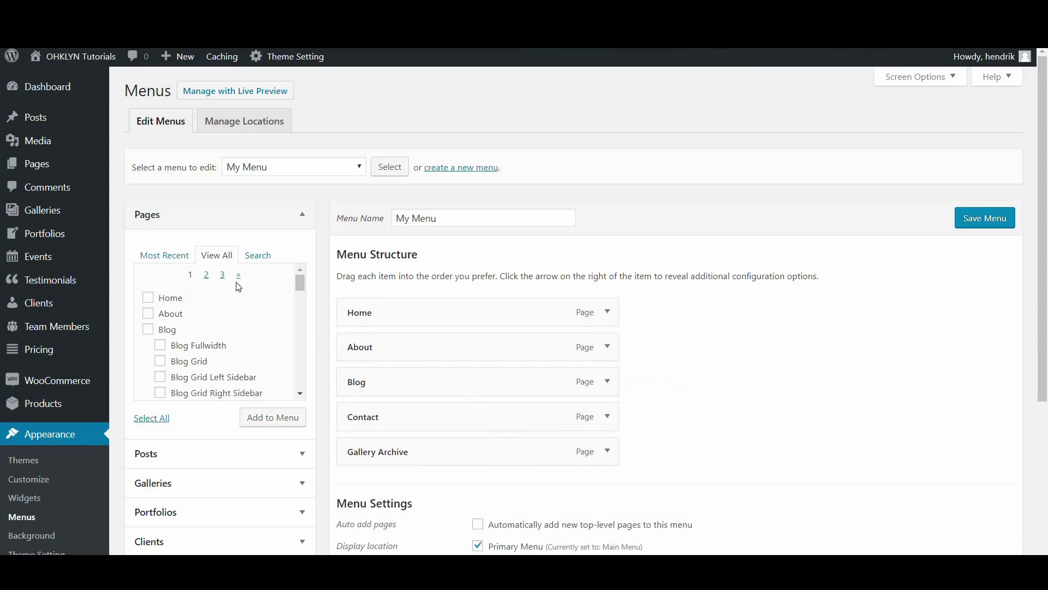
scroll(185, 330, down, 5)
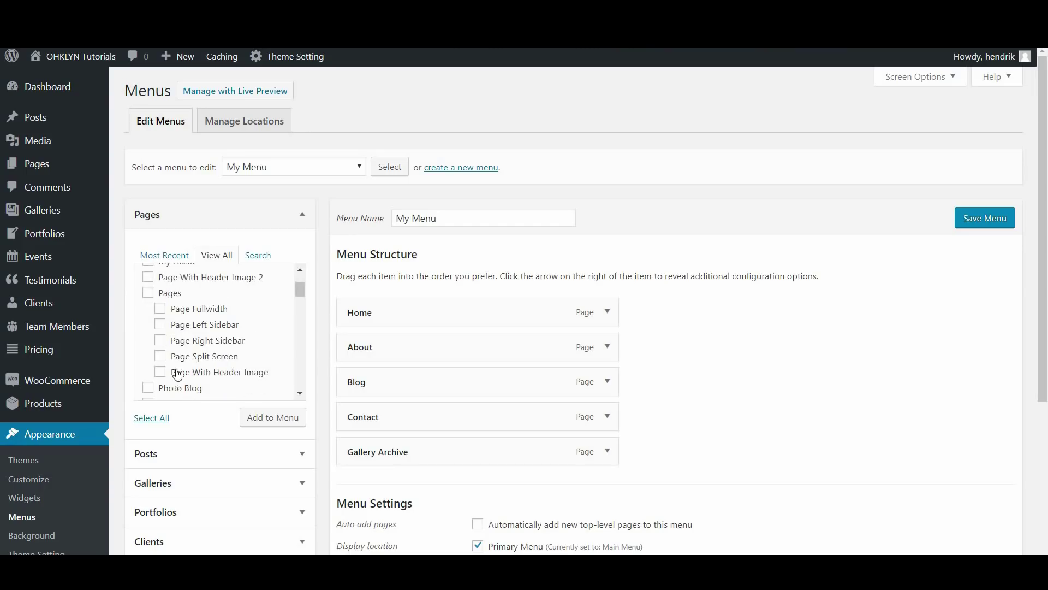
scroll(177, 374, down, 1)
click(170, 336)
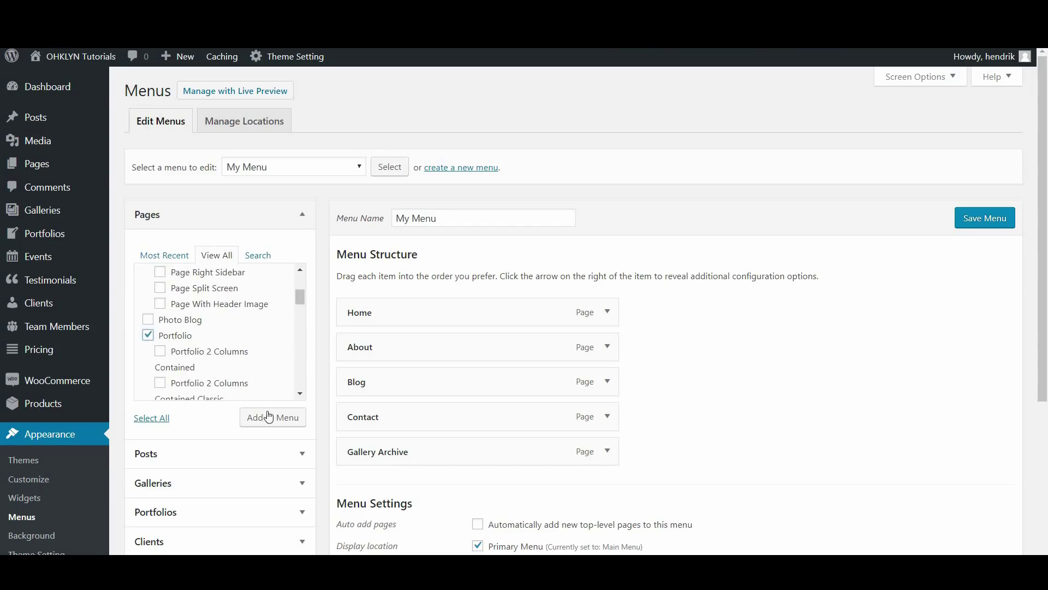
click(257, 255)
click(217, 257)
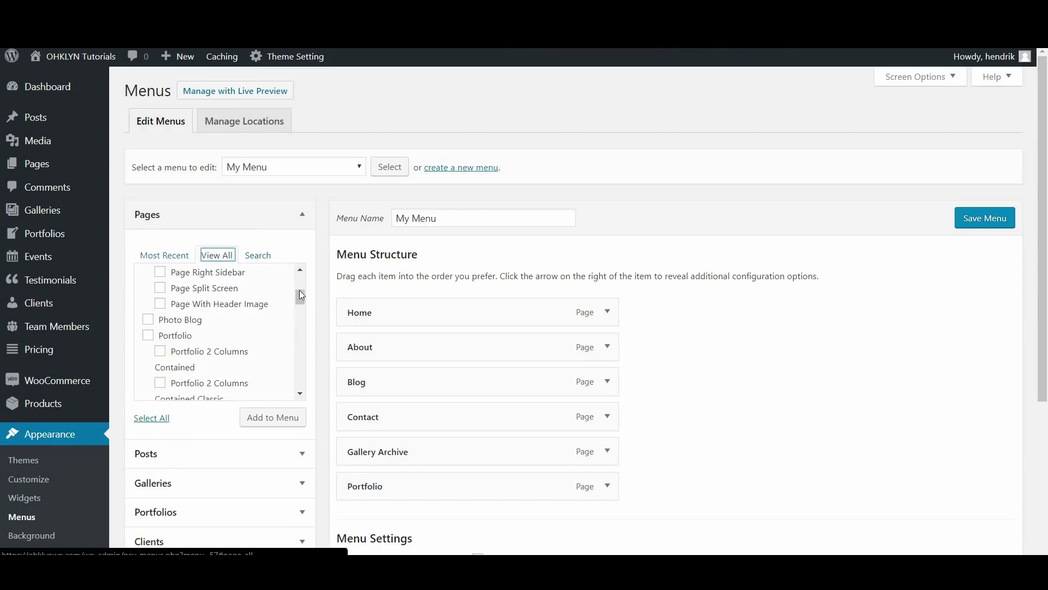
scroll(223, 271, up, 3)
click(230, 275)
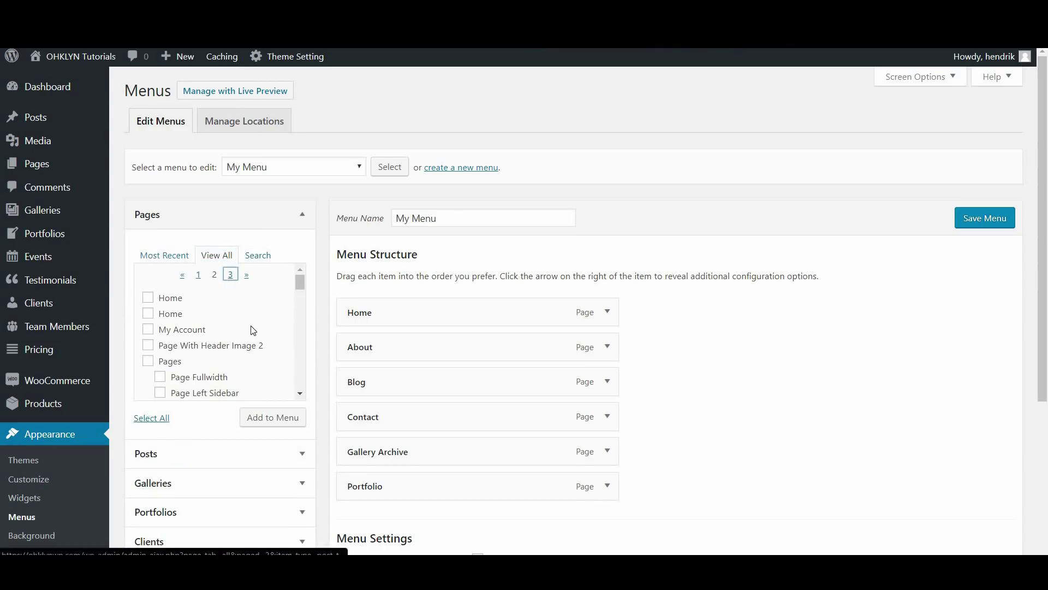
scroll(179, 371, down, 2)
click(179, 370)
click(256, 420)
Relabel Gallery Archive as 'Gallery' and move Contact above Blog
click(608, 452)
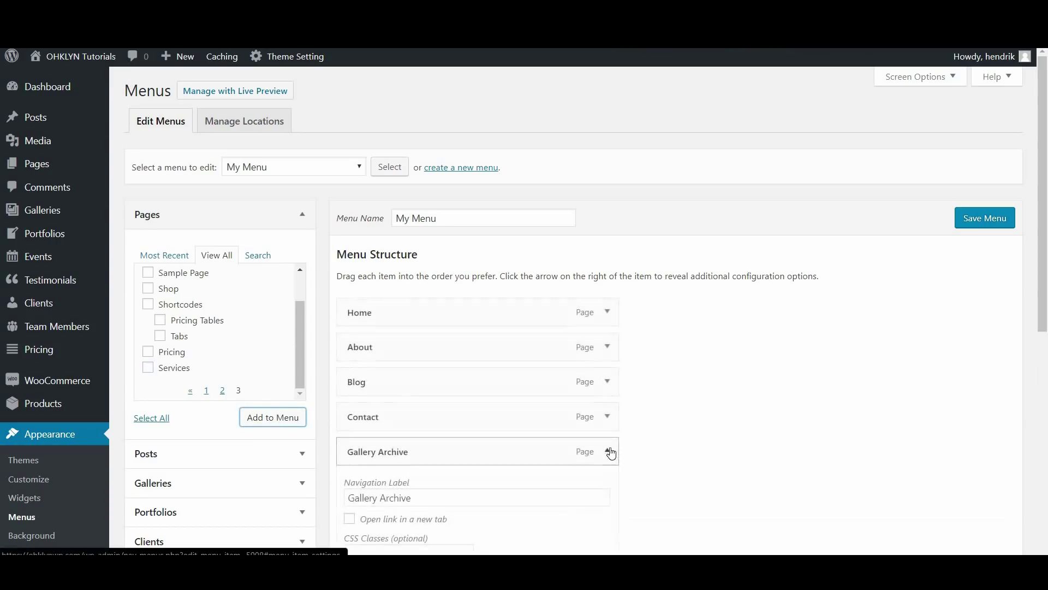
scroll(451, 494, down, 3)
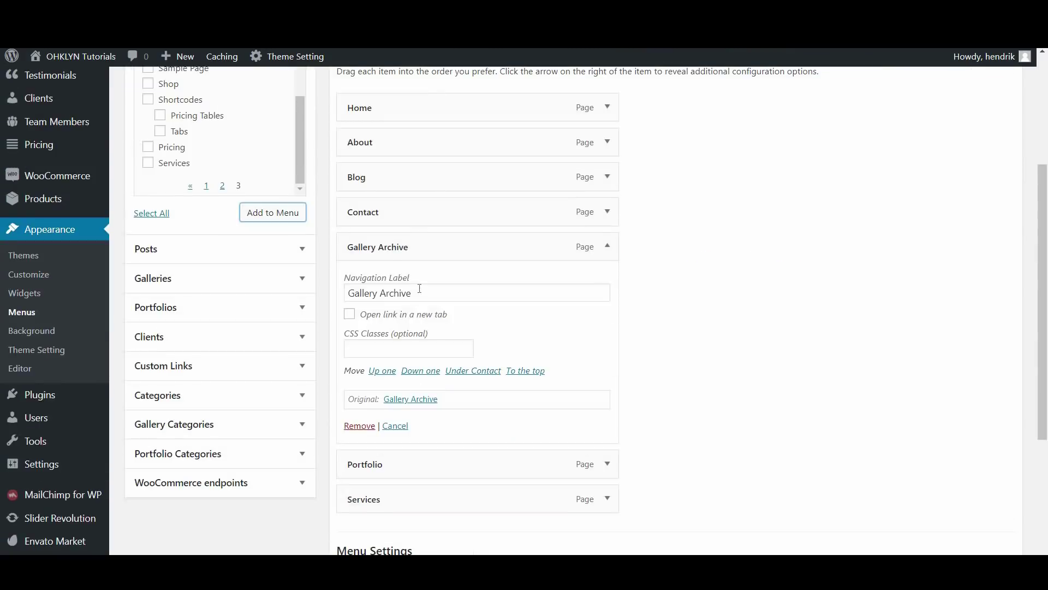
drag(419, 288, 378, 288)
key(BackSpace)
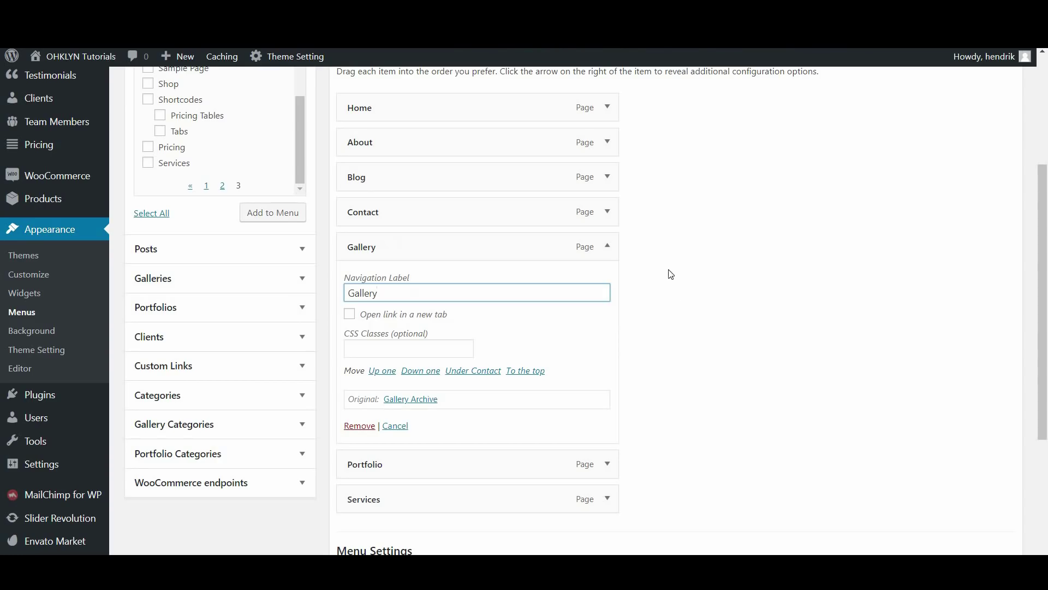
click(607, 246)
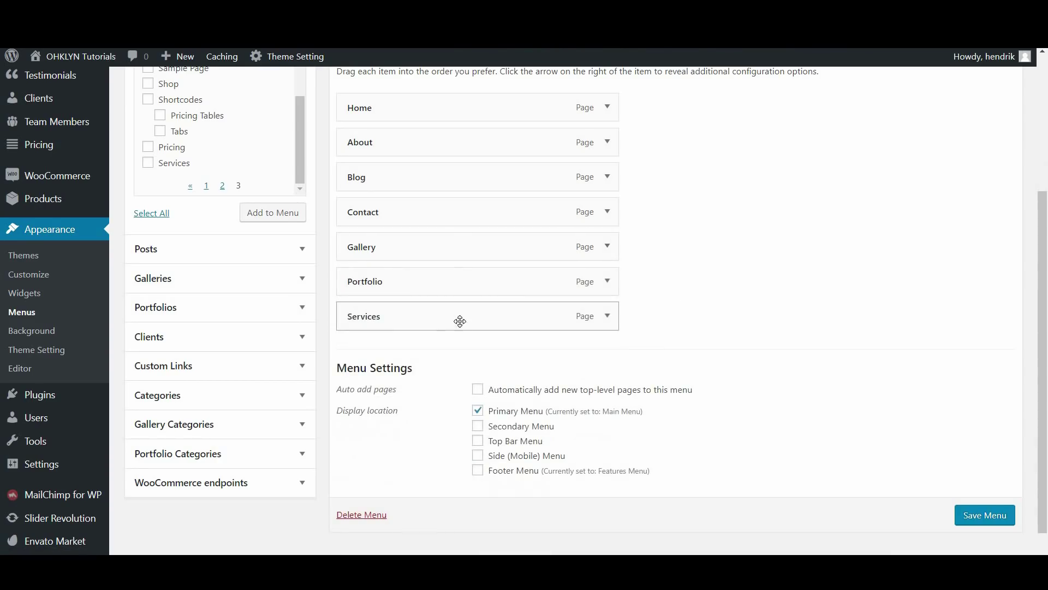
drag(447, 210, 442, 178)
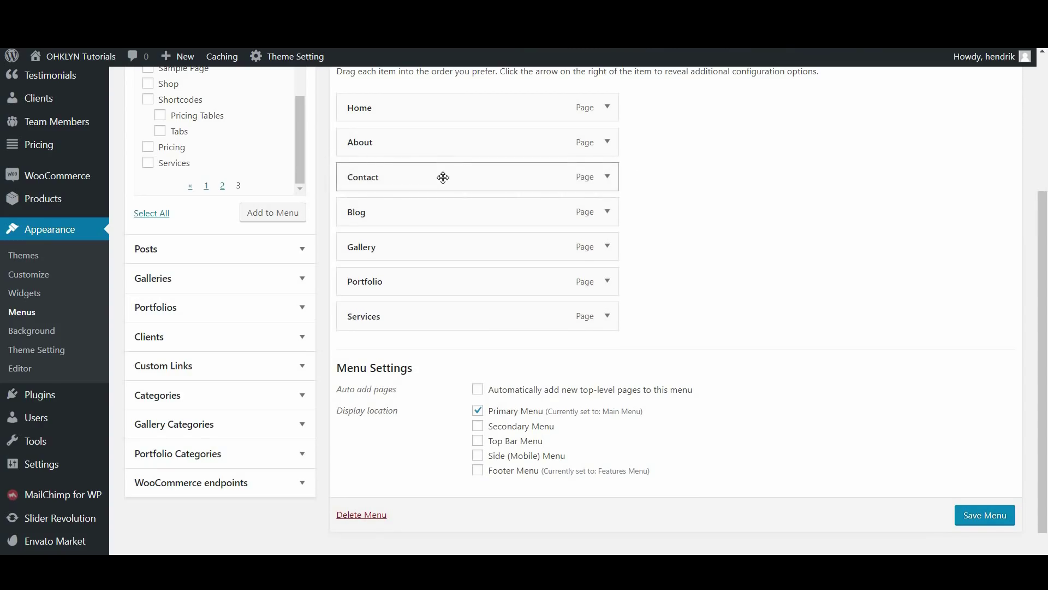
Add Featured, News and Photography categories and nest them with People under Blog
click(246, 394)
click(215, 226)
click(172, 252)
click(169, 283)
click(182, 331)
click(282, 394)
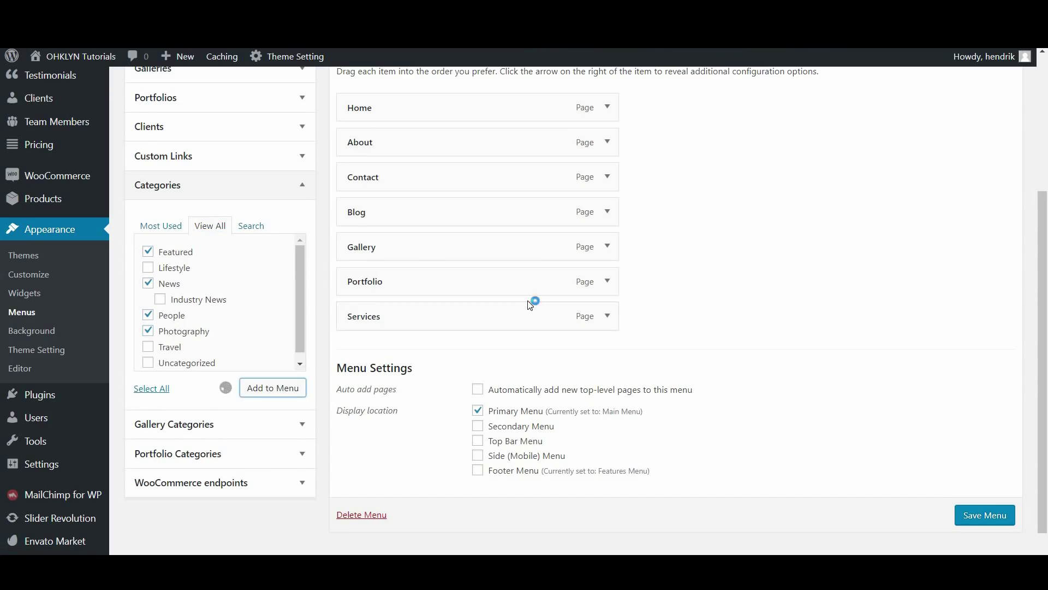
drag(382, 349, 404, 247)
drag(377, 386, 398, 283)
drag(442, 419, 411, 346)
drag(386, 454, 411, 354)
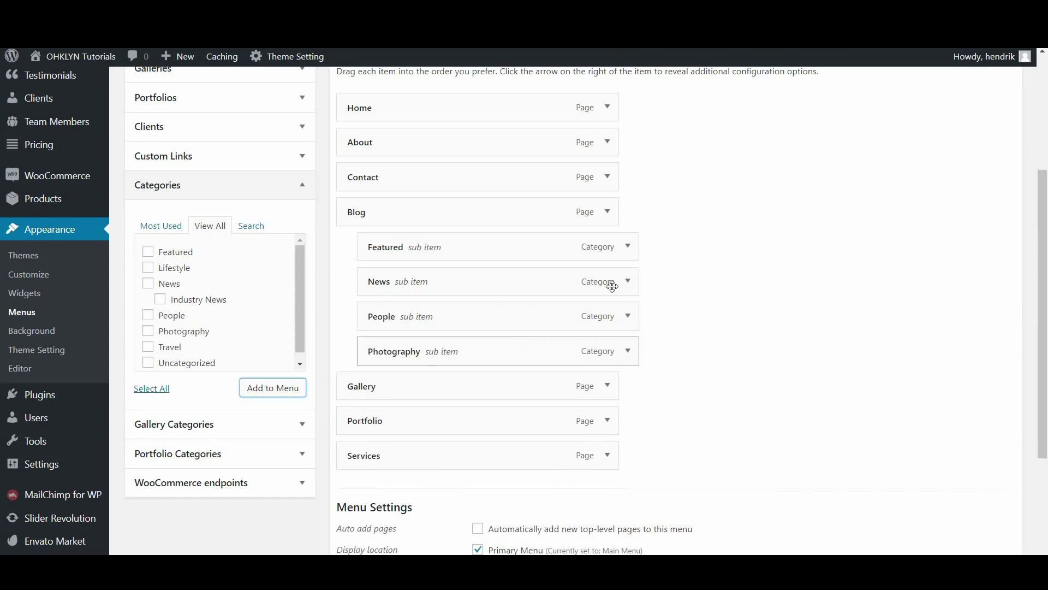
Add Client Galleries, People and the photoshoot gallery, nesting them under Gallery
click(257, 422)
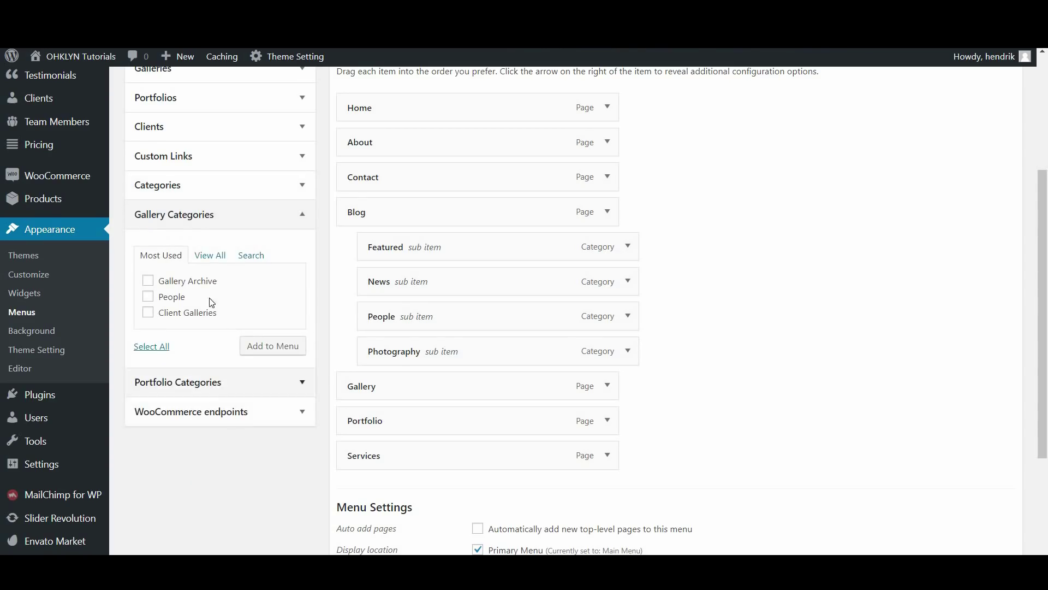
click(213, 257)
click(182, 285)
click(171, 329)
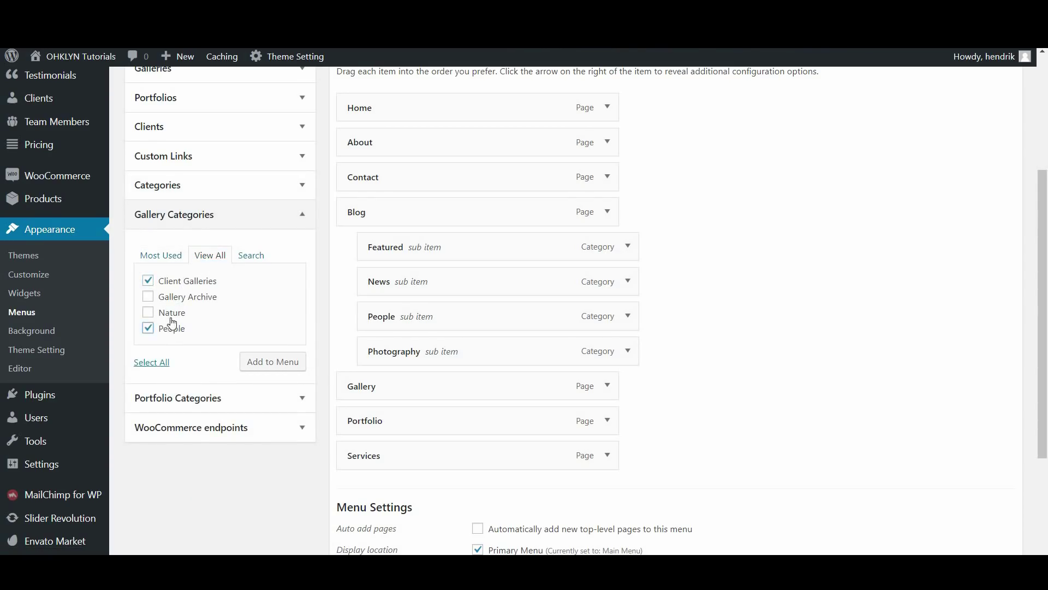
click(279, 363)
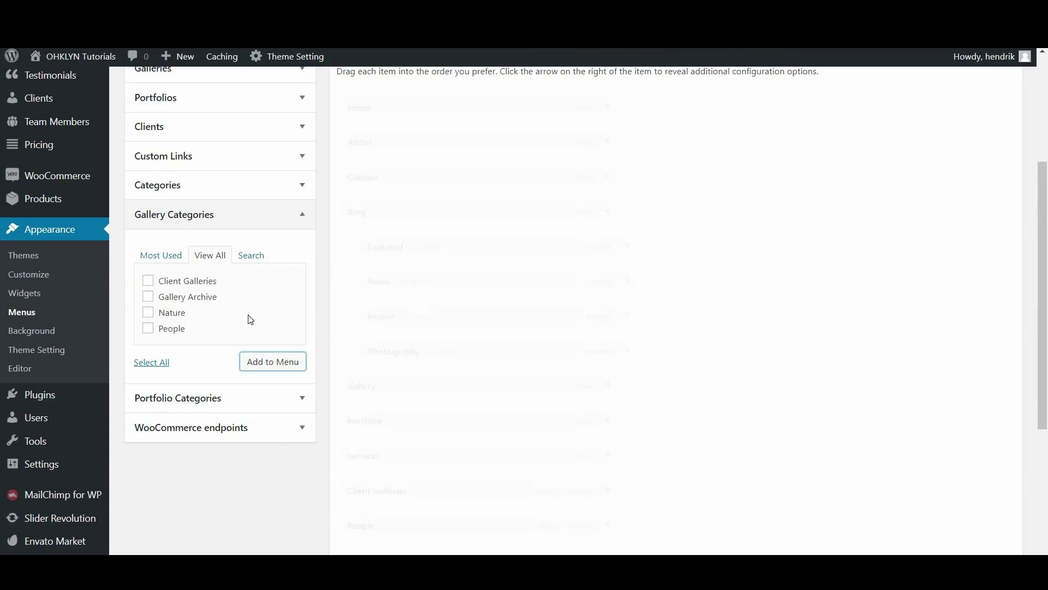
scroll(217, 149, up, 2)
click(213, 136)
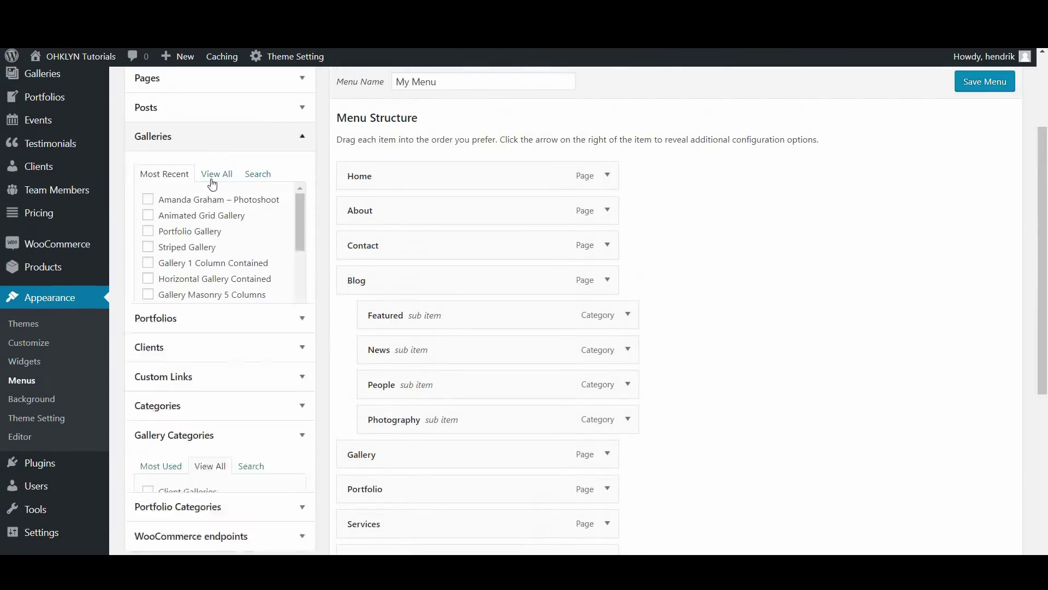
click(206, 208)
click(265, 337)
scroll(712, 377, down, 3)
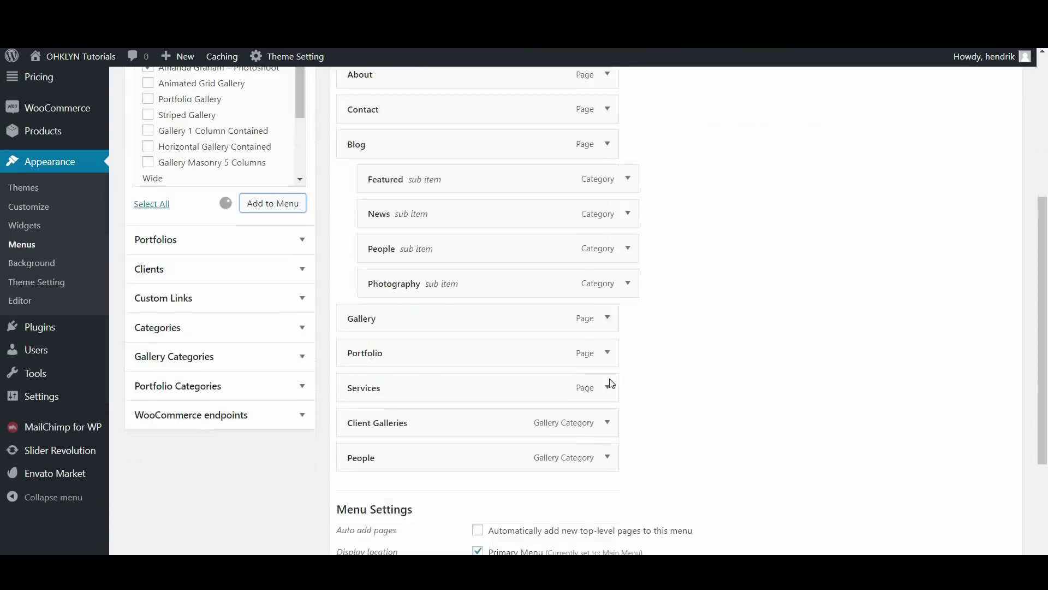
drag(382, 421, 404, 346)
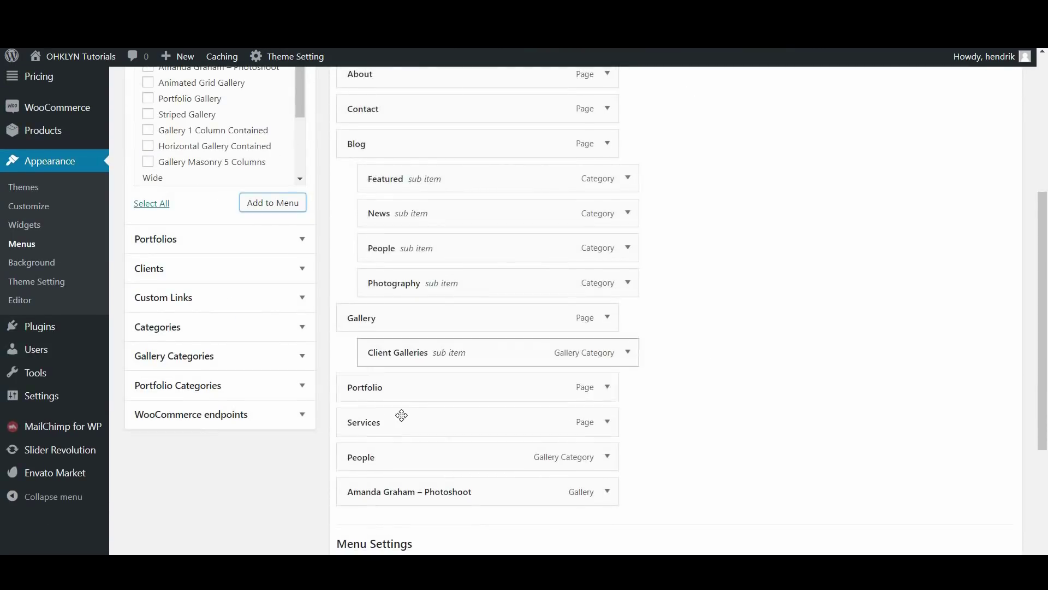
drag(407, 455, 415, 387)
drag(409, 493, 487, 424)
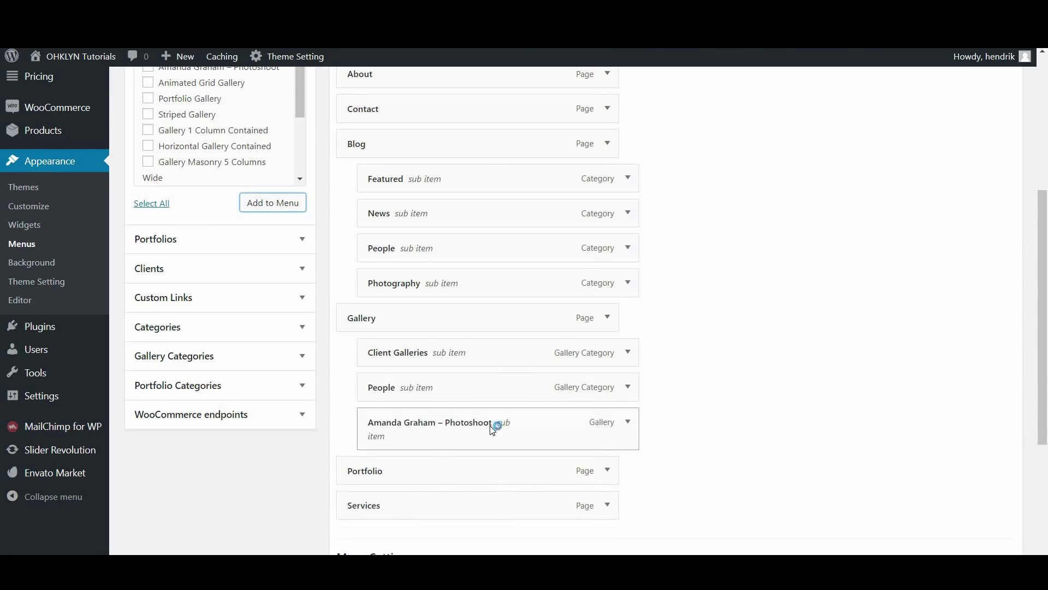
Check the Services item's settings and fold them away as the last top-level item
scroll(497, 418, down, 1)
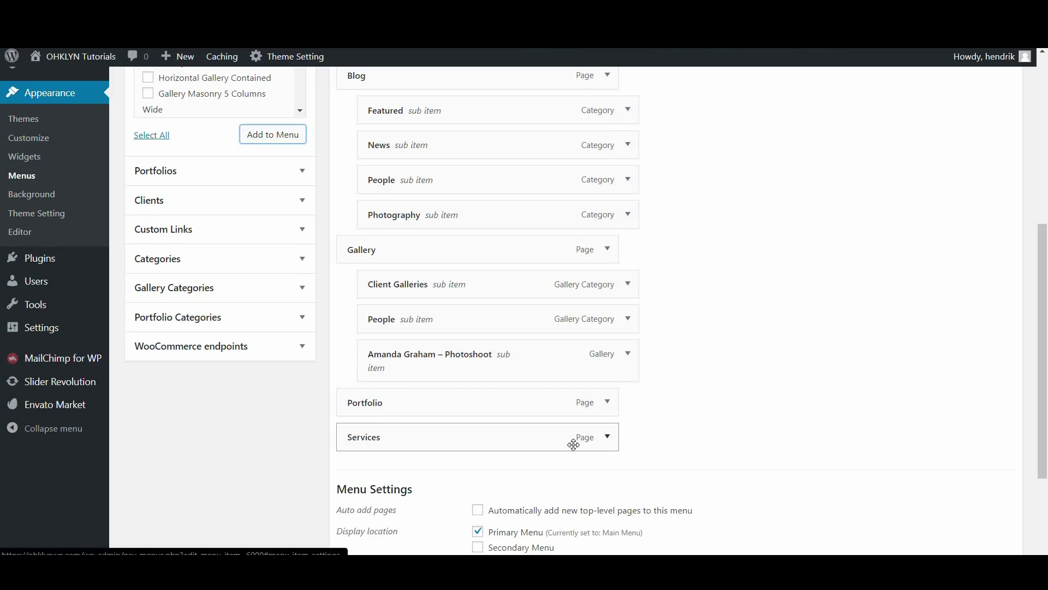
click(601, 443)
scroll(448, 443, down, 2)
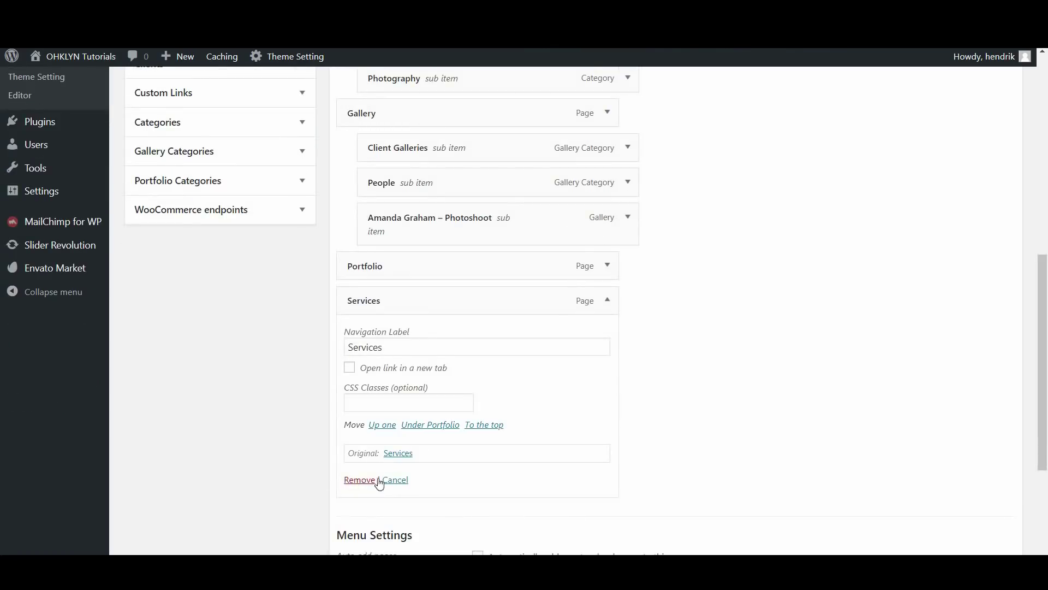
click(607, 302)
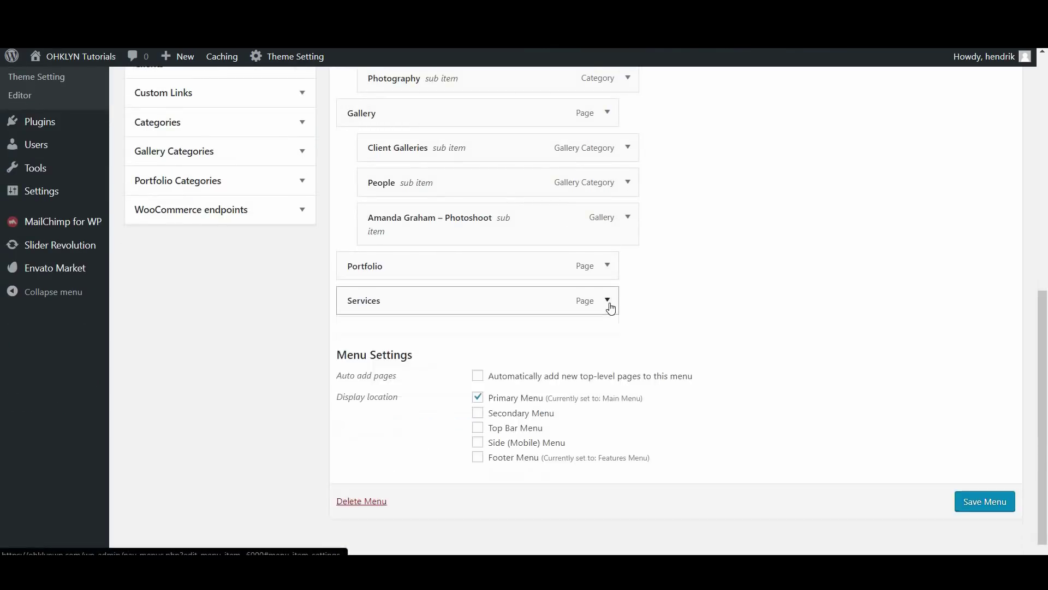
scroll(658, 309, up, 5)
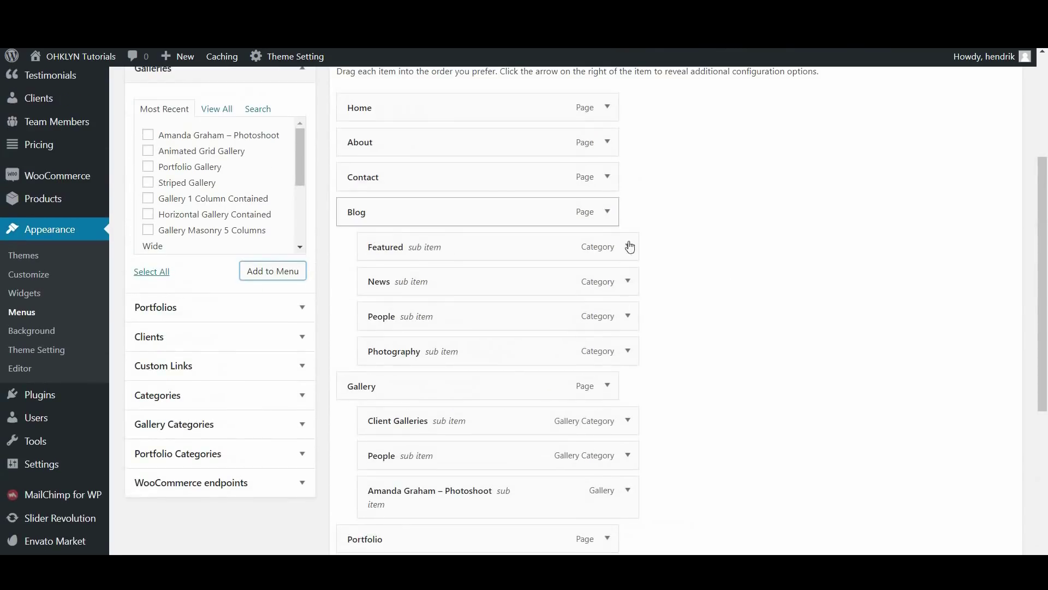
Give the Blog menu item the CSS classes 'megamenu col4' and save My Menu
click(607, 212)
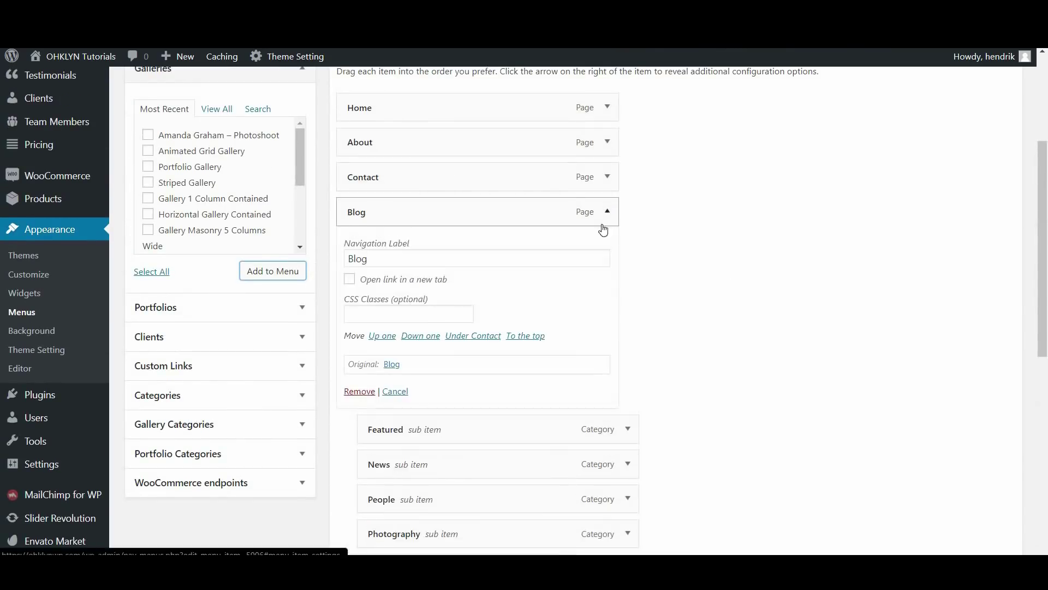
scroll(458, 220, down, 1)
click(410, 250)
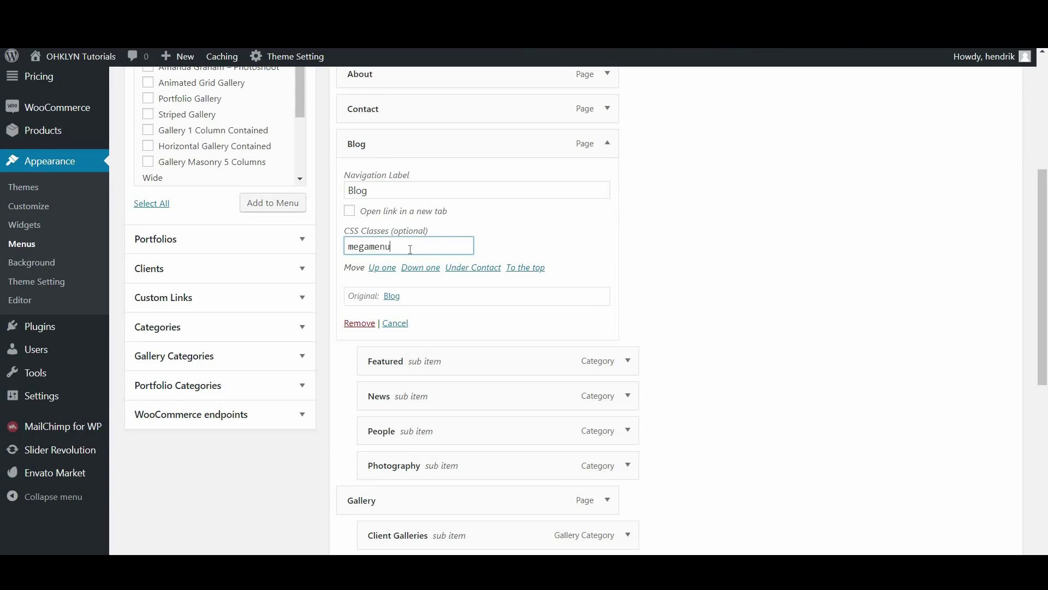
click(671, 237)
scroll(803, 316, up, 5)
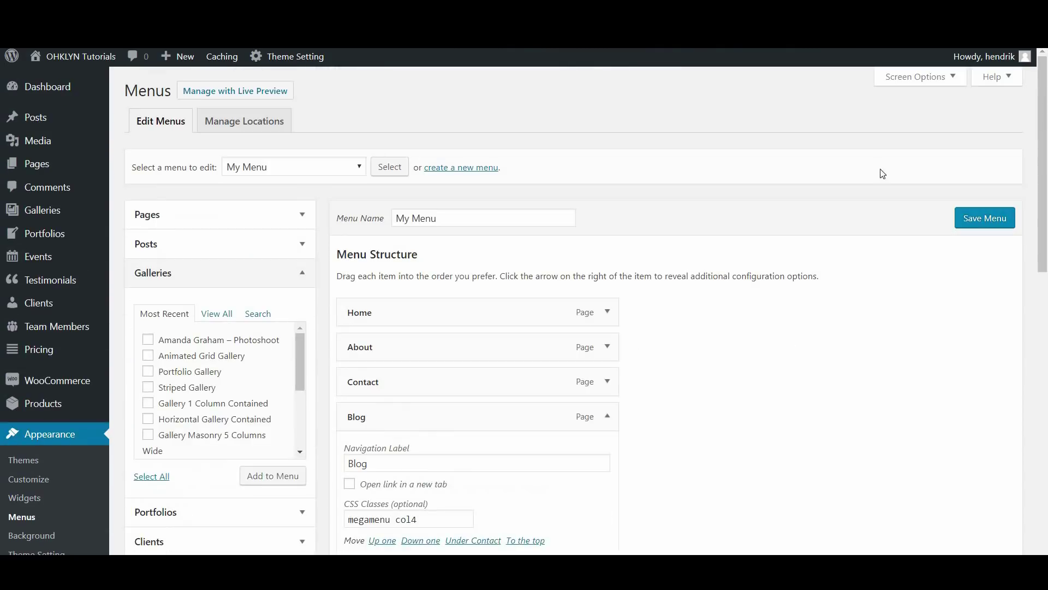
click(909, 76)
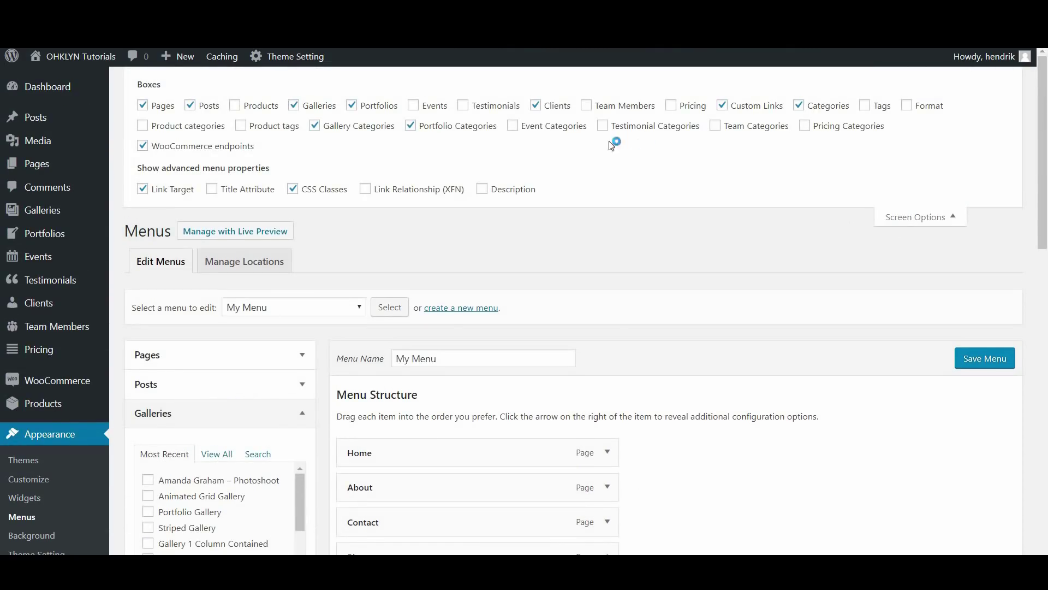
click(897, 215)
scroll(661, 232, down, 4)
double_click(408, 315)
click(704, 295)
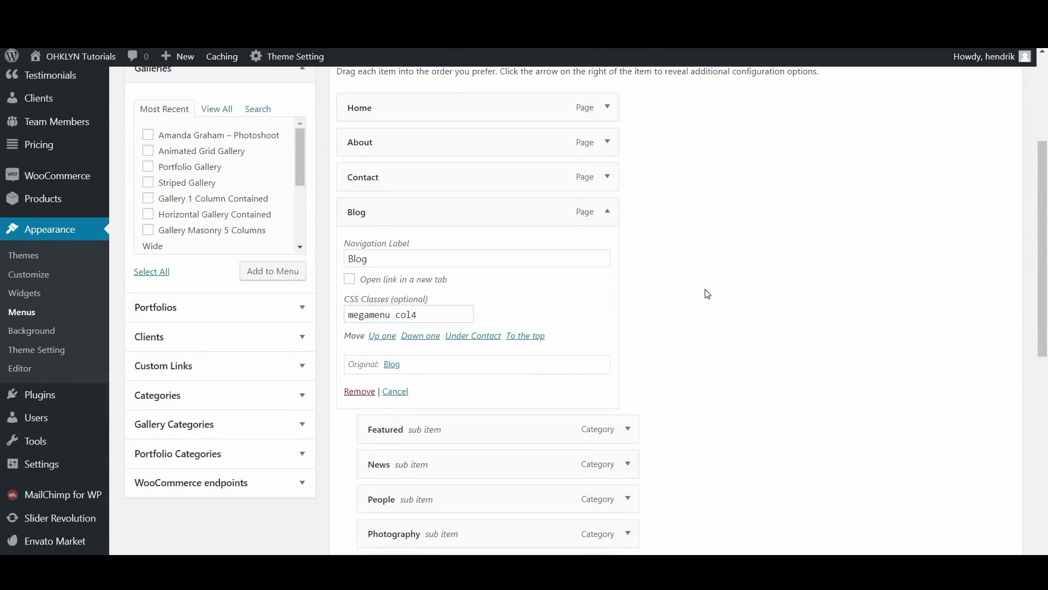
scroll(704, 295, down, 8)
click(999, 479)
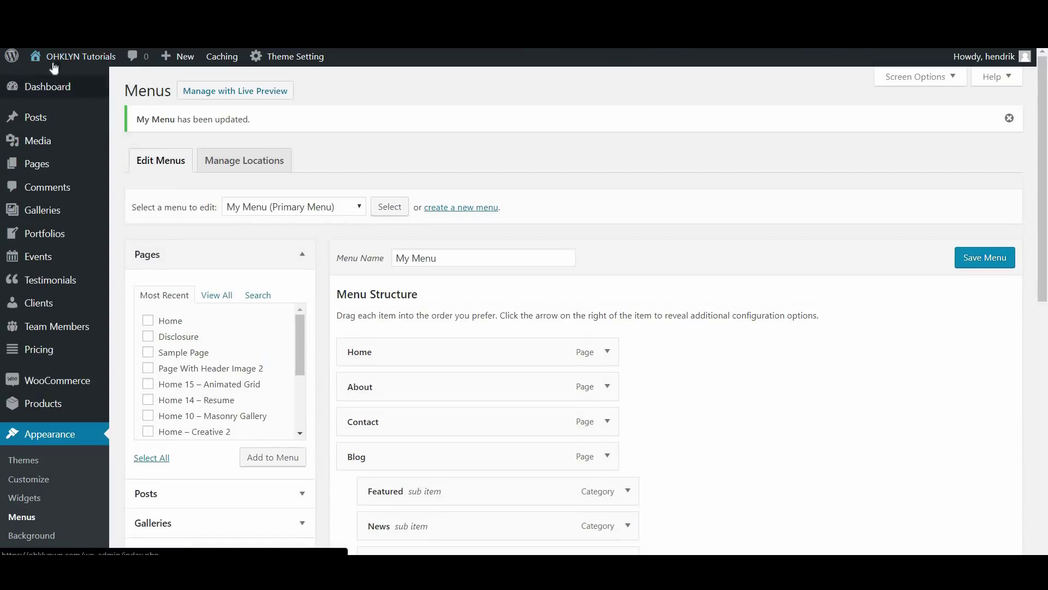
click(64, 59)
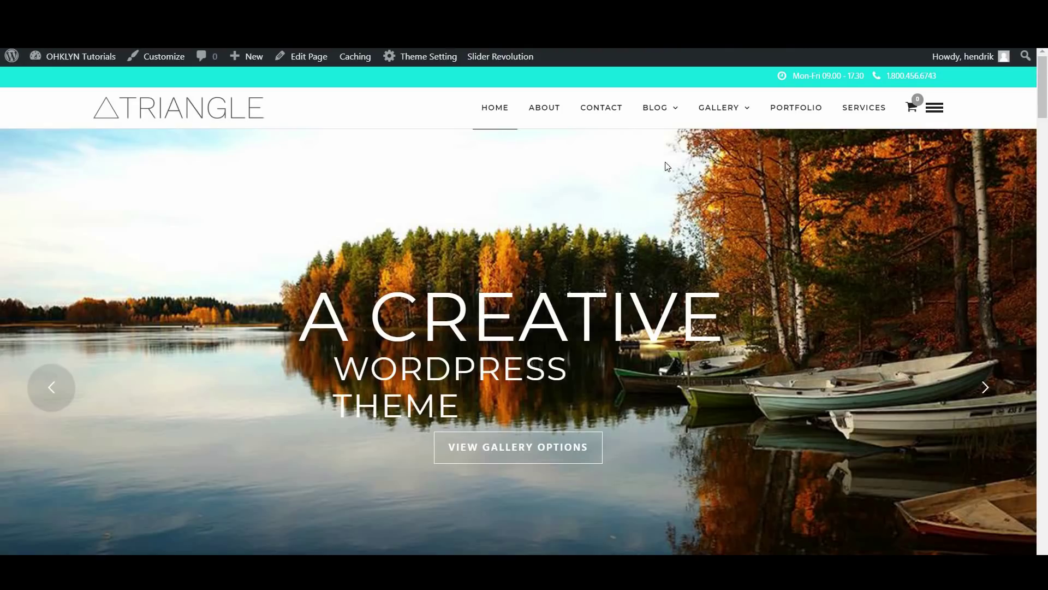
mouse_move(712, 107)
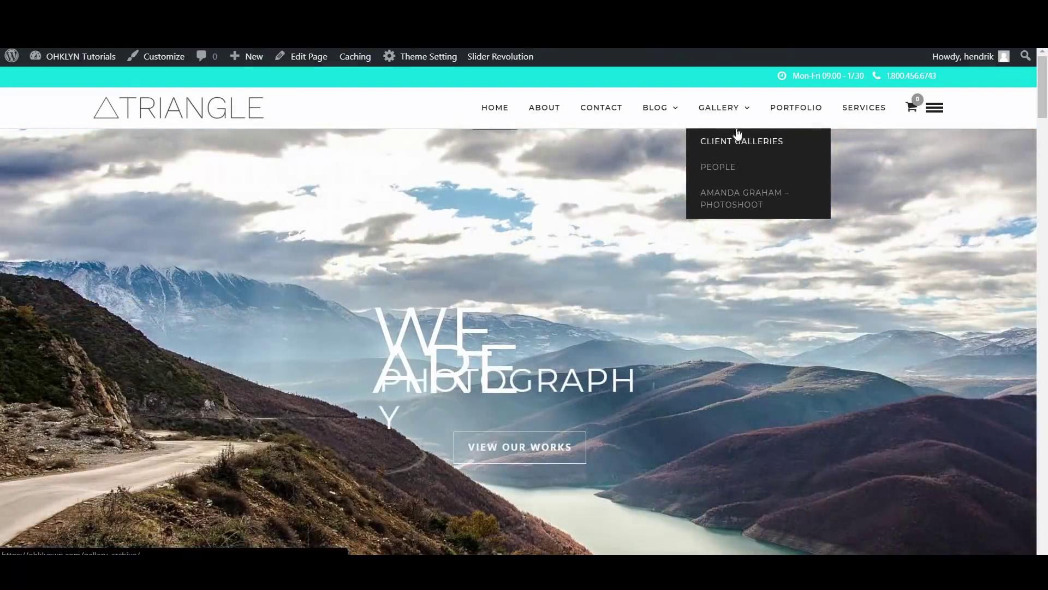
mouse_move(666, 118)
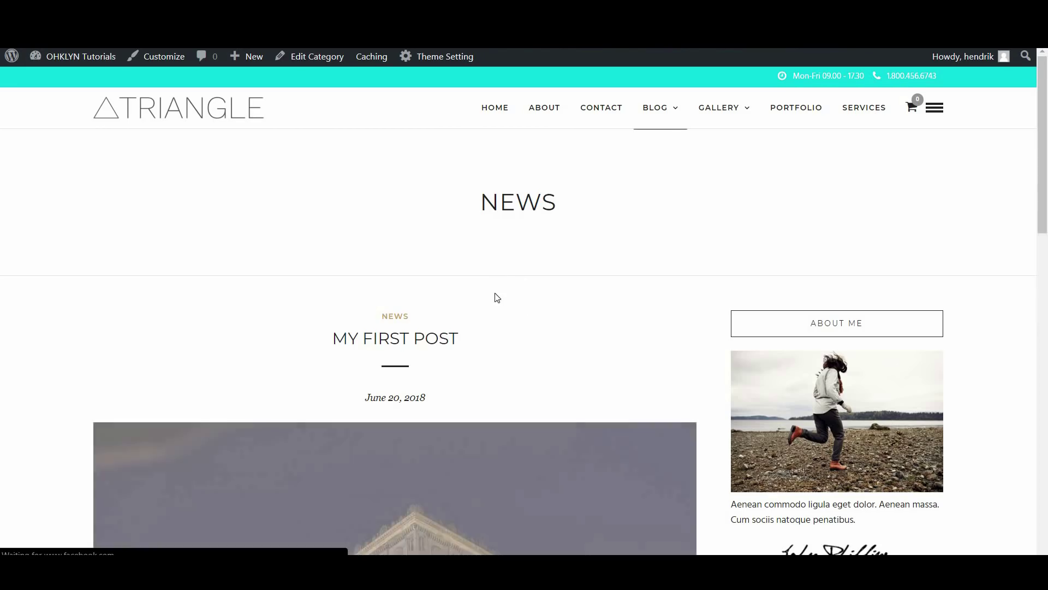
scroll(560, 278, down, 1)
scroll(560, 277, down, 7)
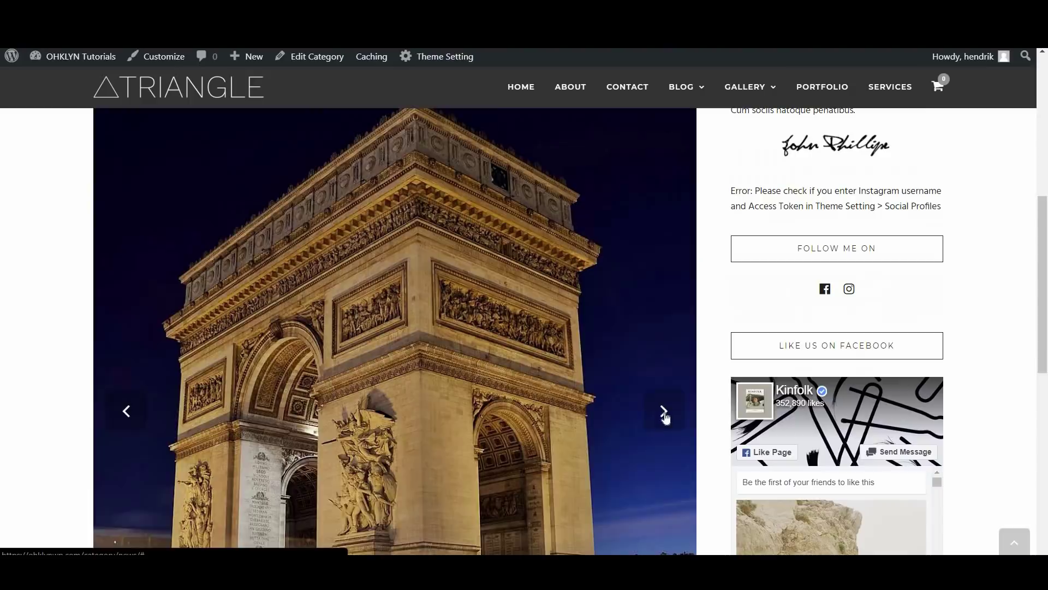
click(665, 415)
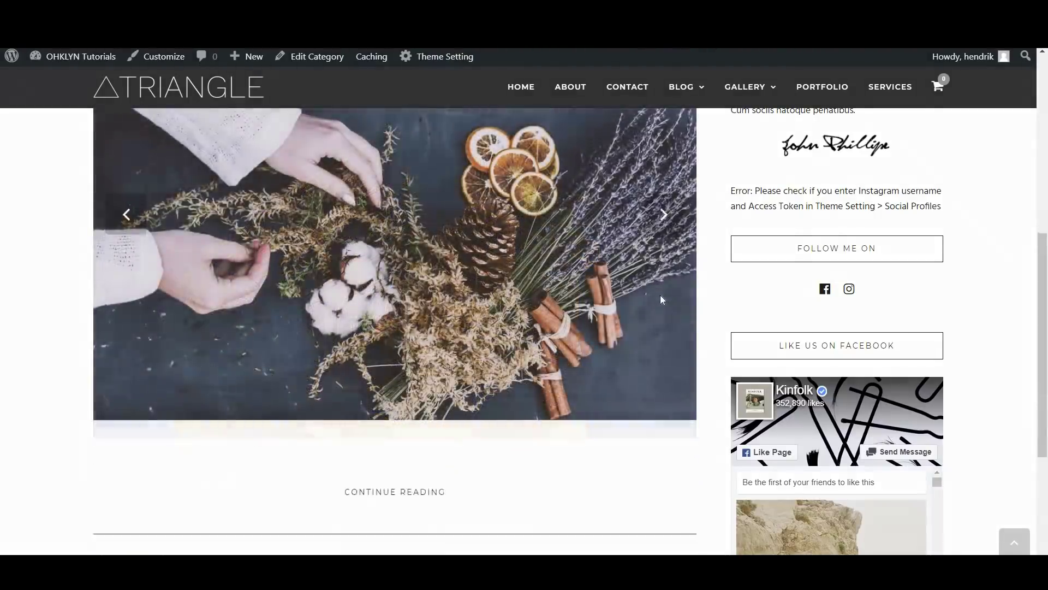
scroll(661, 300, up, 1)
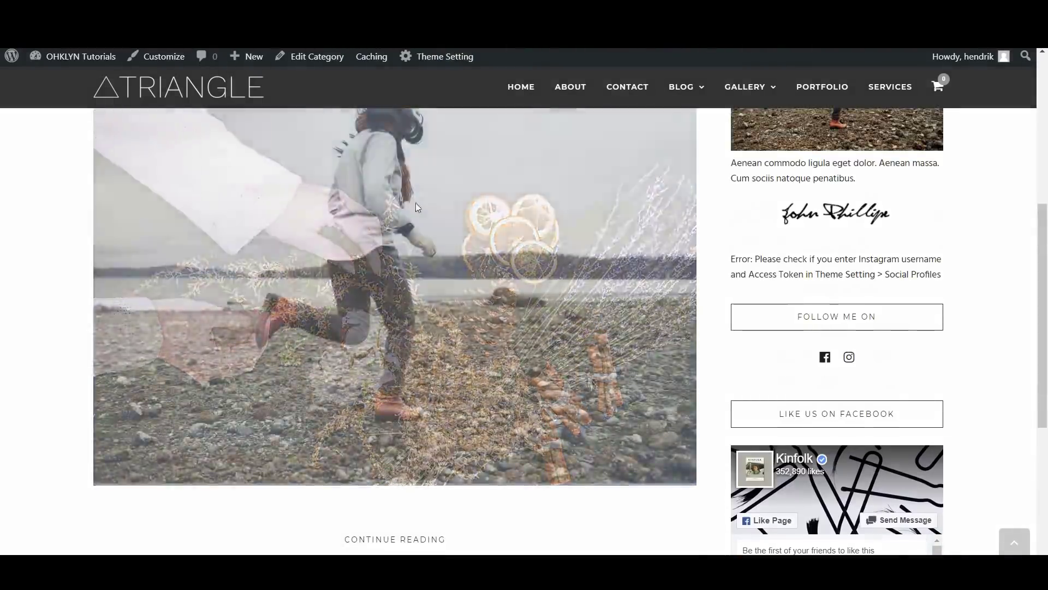
scroll(395, 209, up, 2)
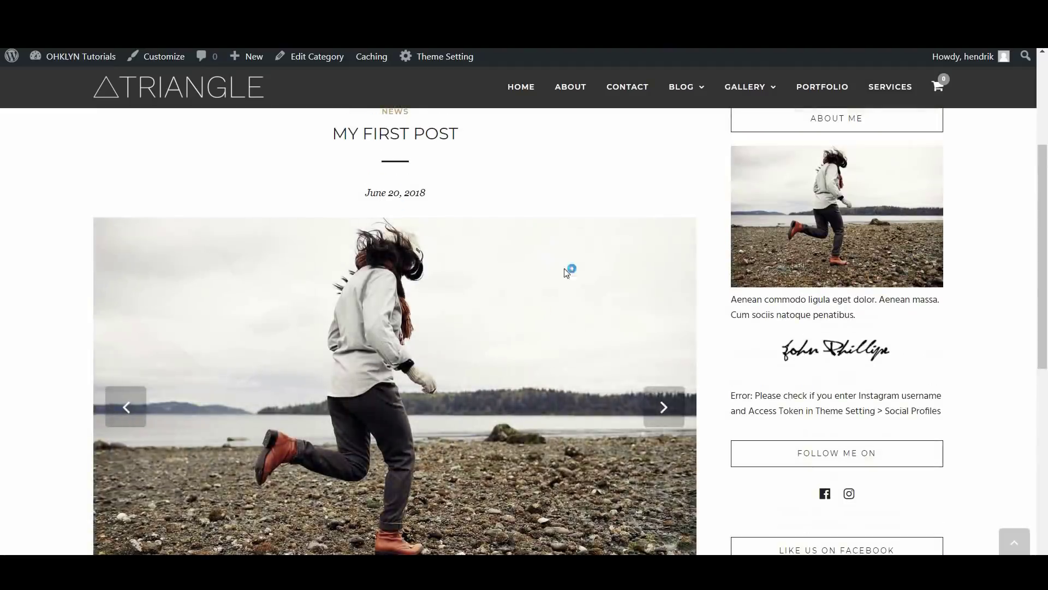
mouse_move(748, 92)
click(767, 185)
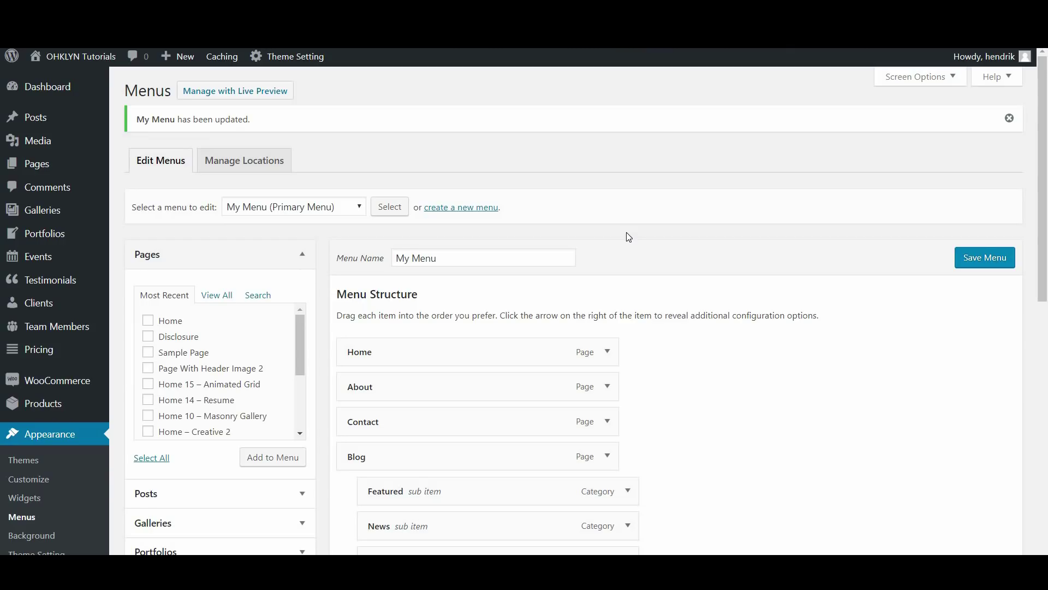
Review the saved My Menu, opening and closing the menu selection list without switching menus
scroll(627, 231, down, 3)
scroll(587, 330, down, 6)
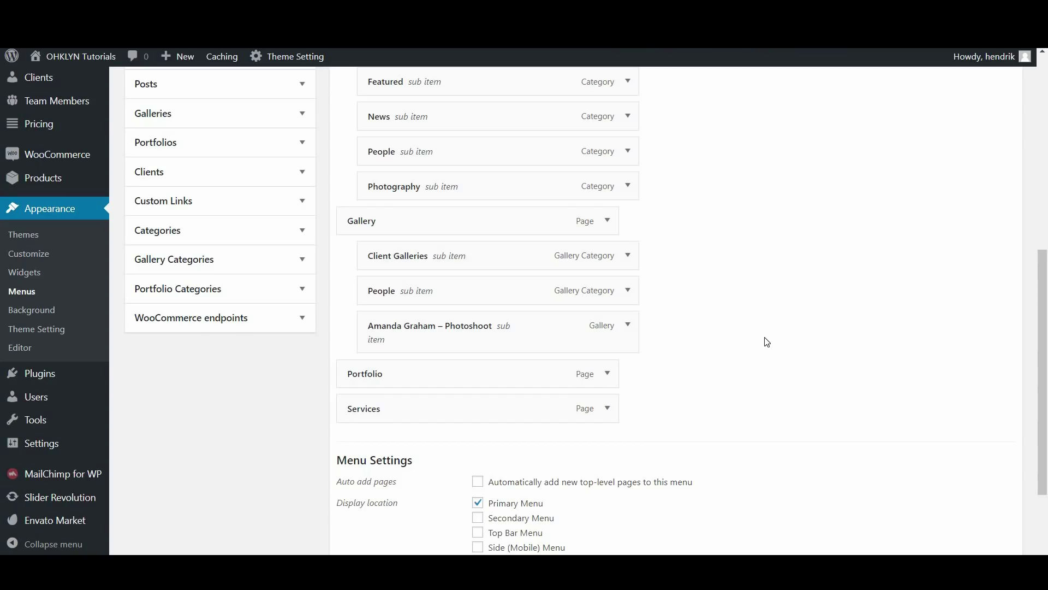
scroll(704, 349, up, 8)
click(310, 213)
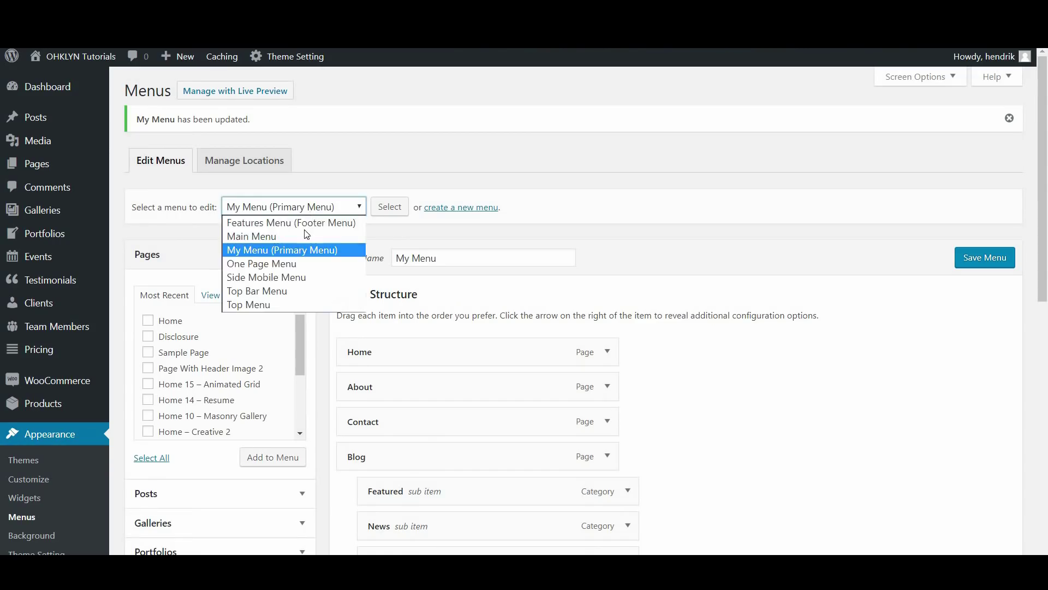
click(808, 383)
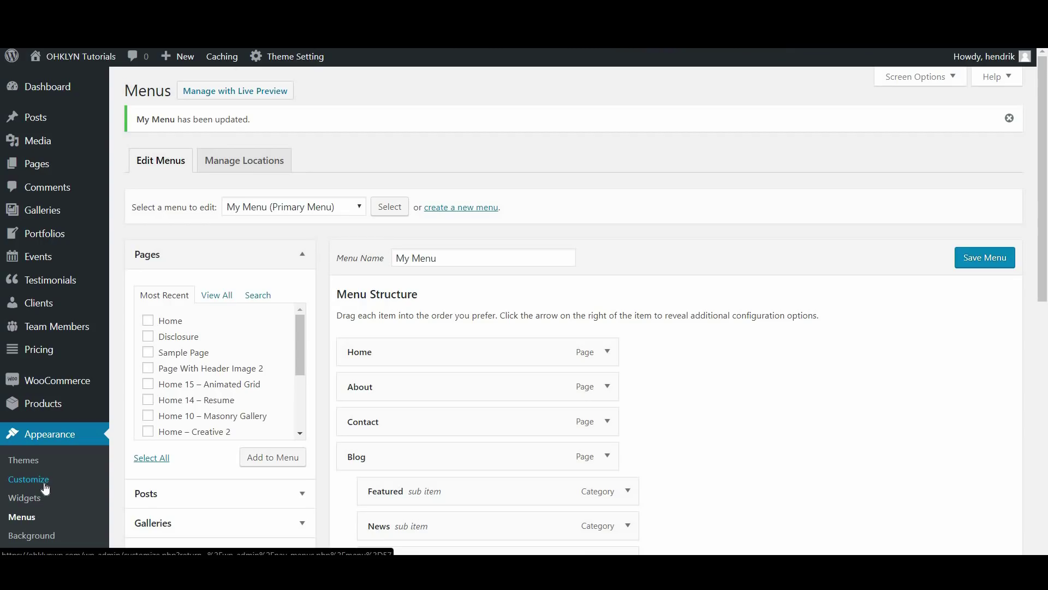
scroll(570, 292, down, 4)
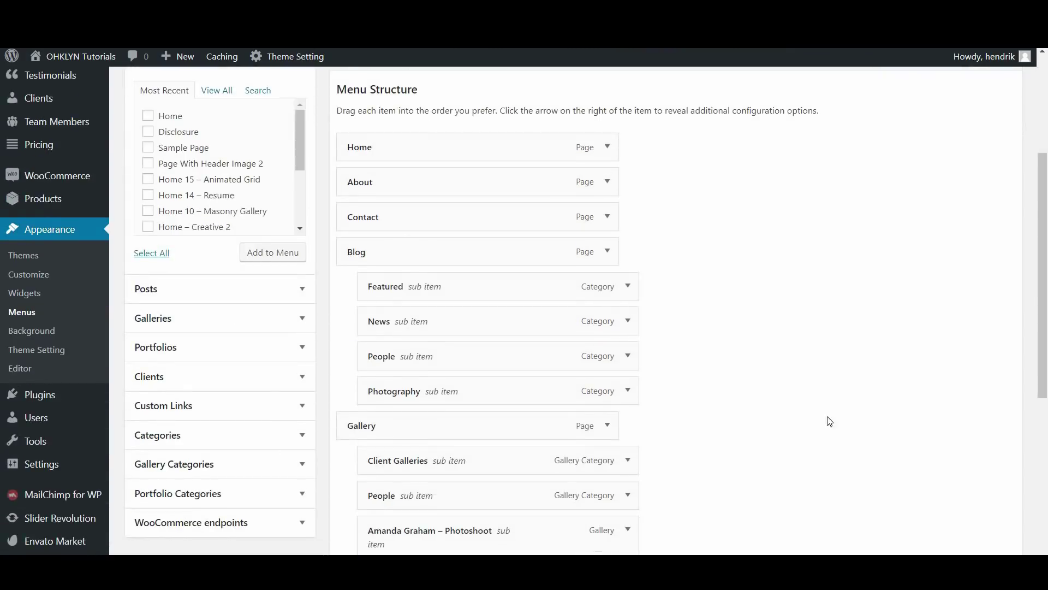
scroll(830, 419, up, 1)
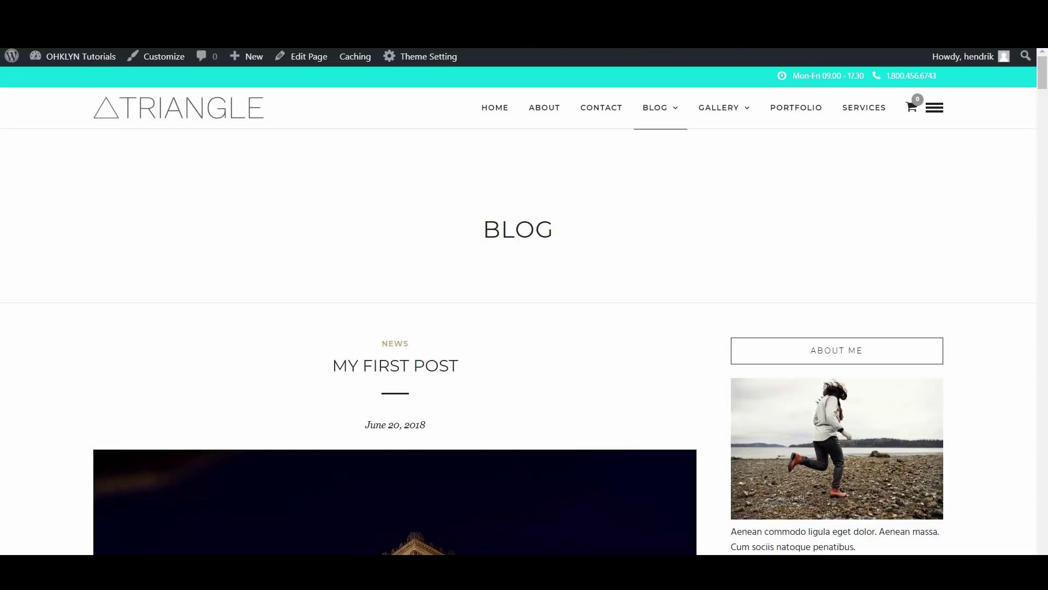
scroll(663, 332, down, 2)
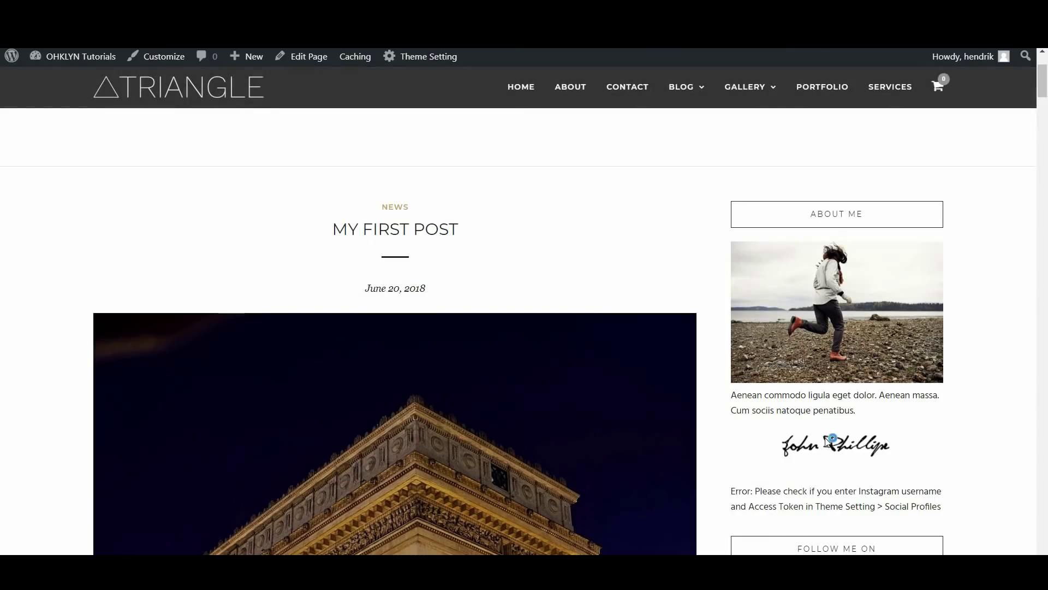
scroll(686, 321, down, 3)
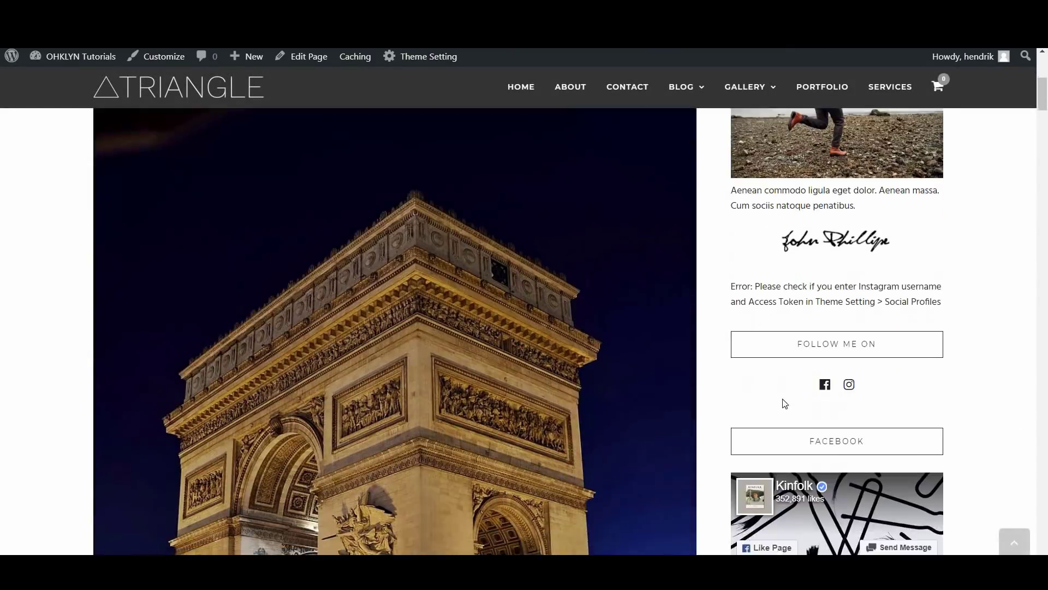
scroll(874, 376, down, 2)
scroll(928, 382, down, 1)
scroll(857, 403, down, 1)
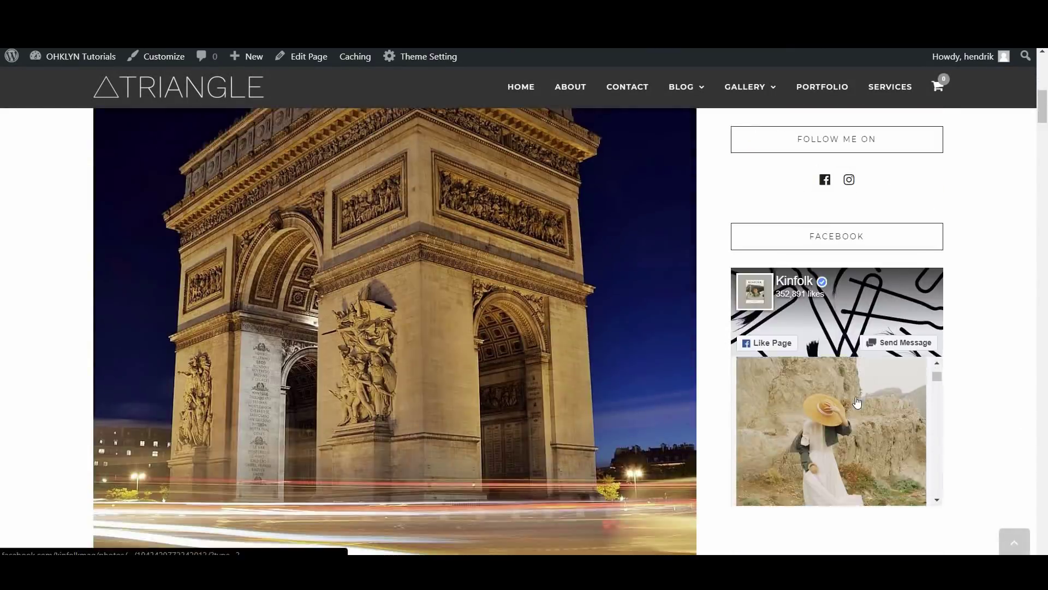
scroll(858, 409, up, 1)
scroll(938, 302, up, 3)
scroll(937, 302, up, 3)
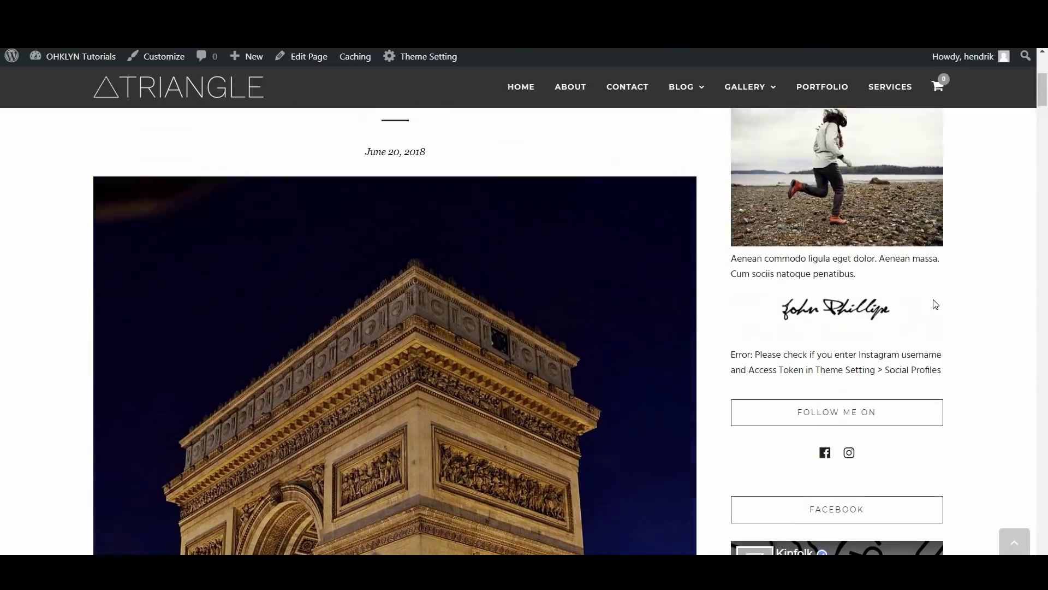
drag(1042, 90, 1042, 536)
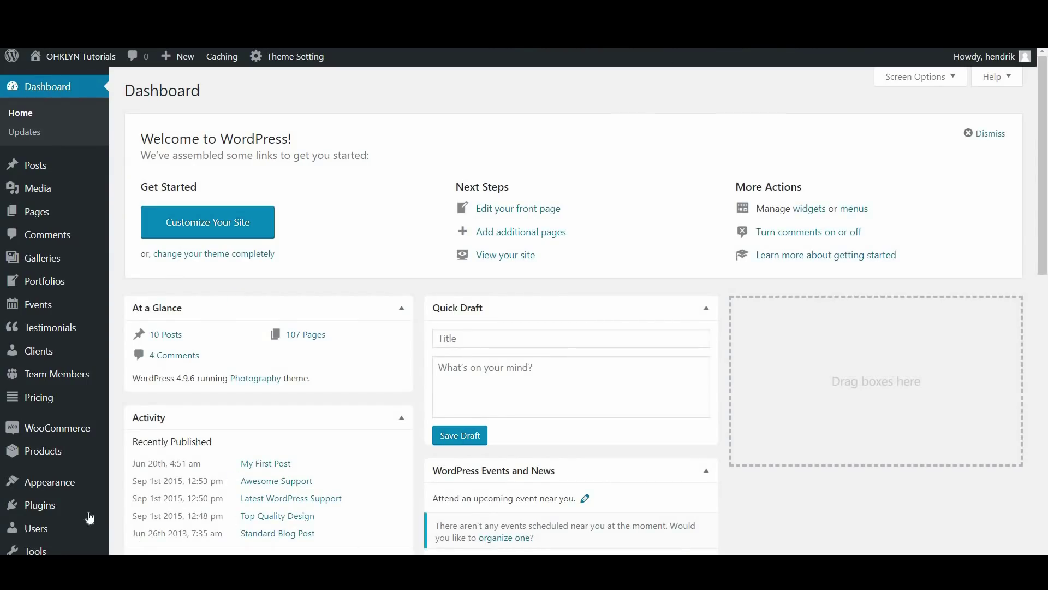
Collapse the Page Sidebar and expand the Blog Sidebar to show its About Me, Instagram, Follow Me On and Facebook widgets
mouse_move(49, 486)
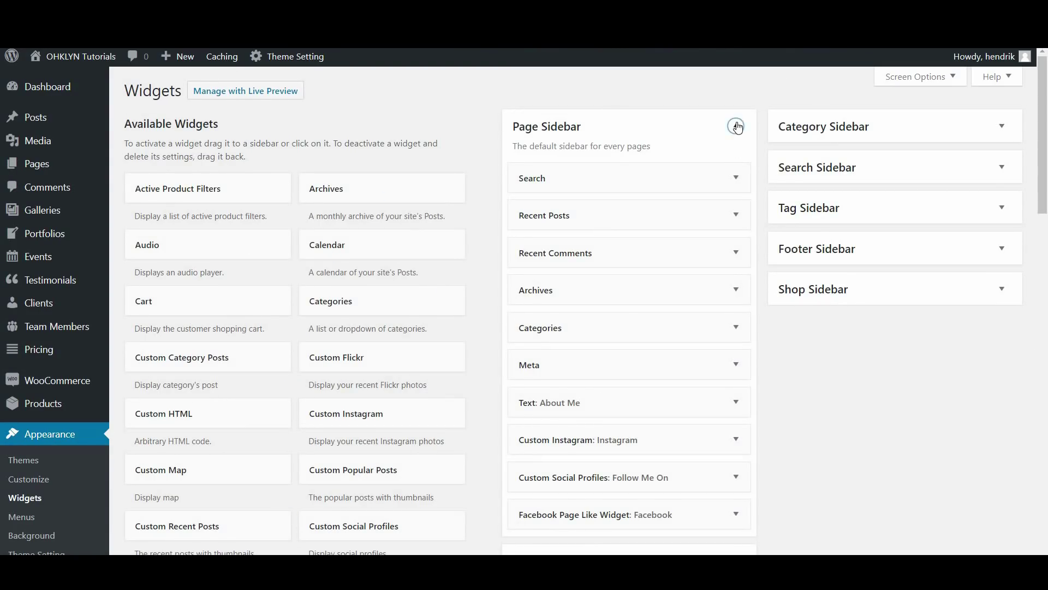
click(737, 127)
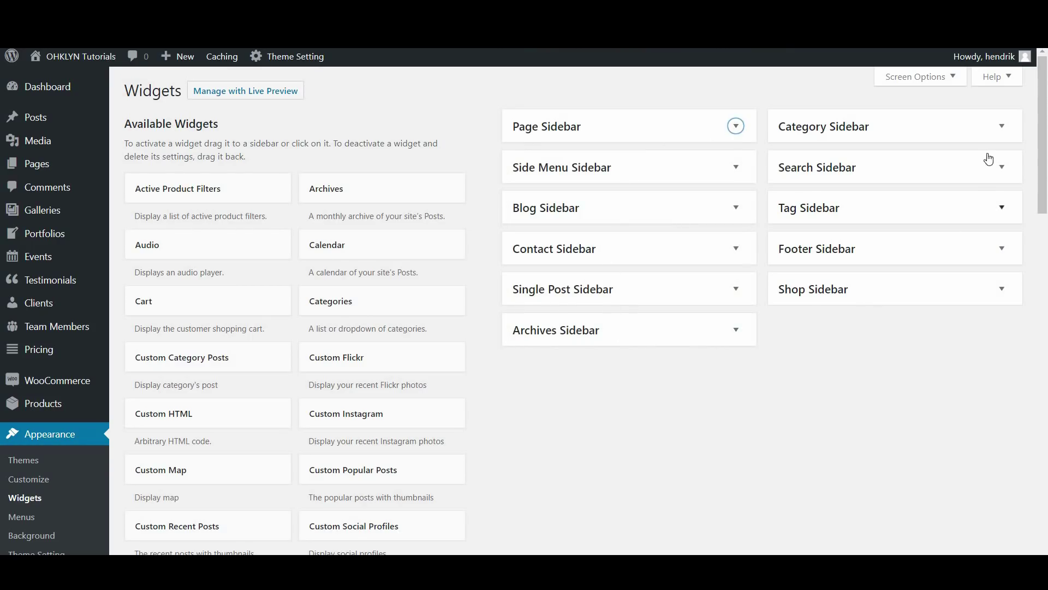
click(683, 217)
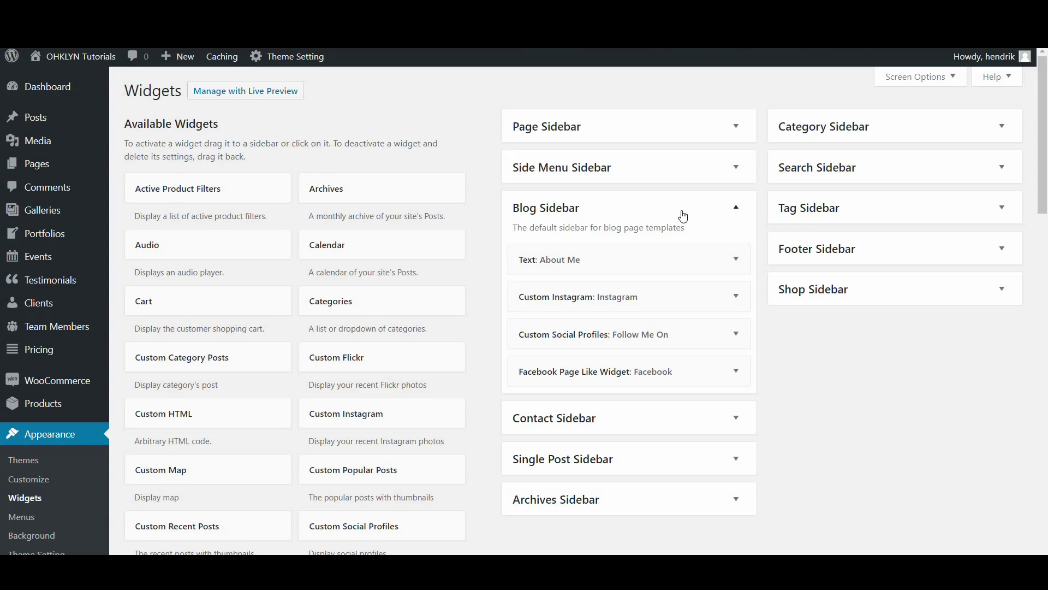
click(683, 216)
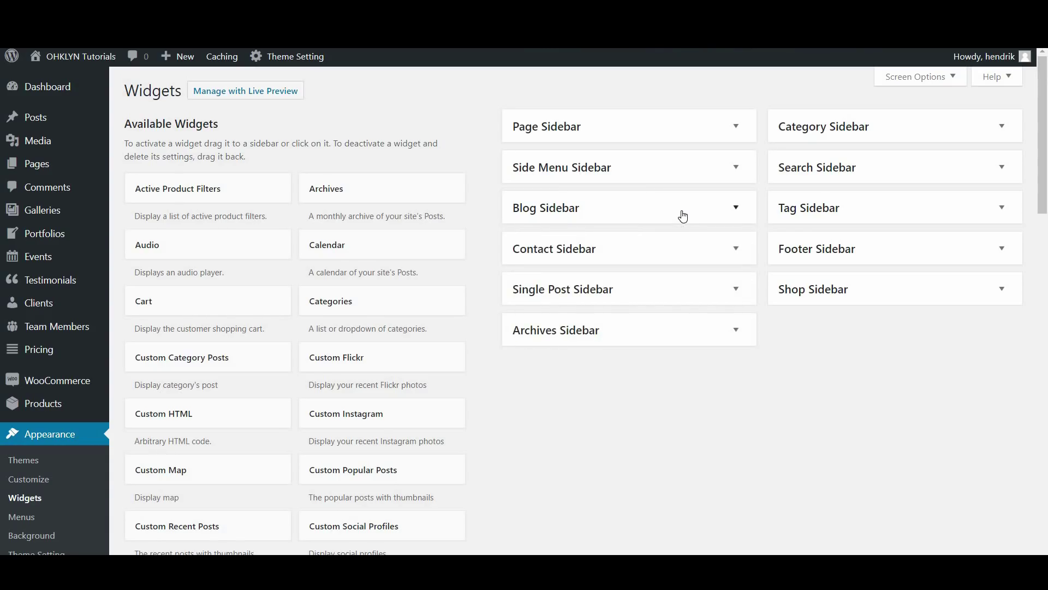
click(658, 213)
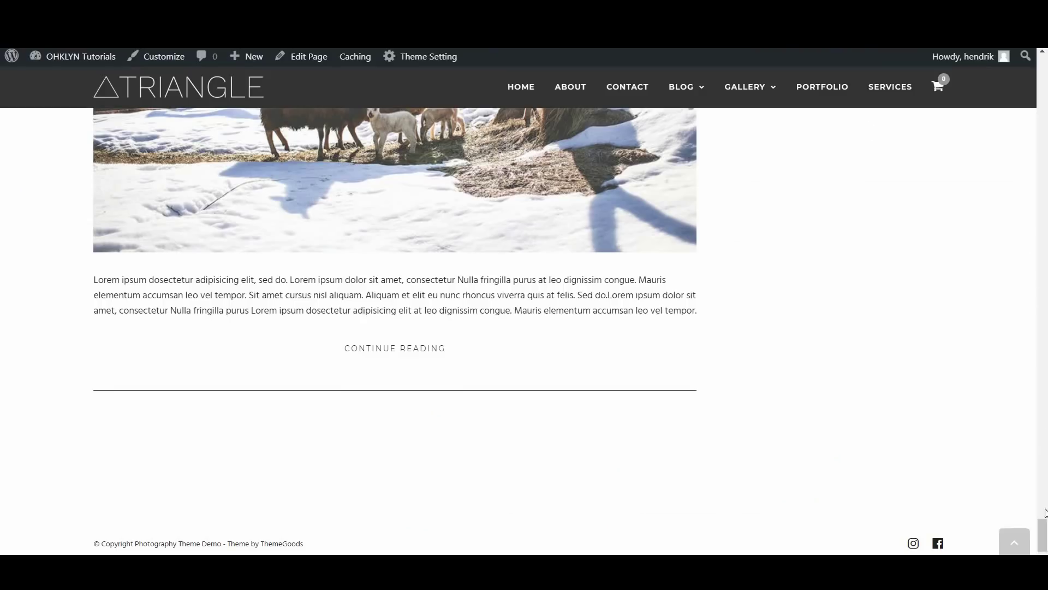
drag(1045, 512, 1046, 84)
scroll(879, 273, up, 5)
scroll(872, 242, up, 2)
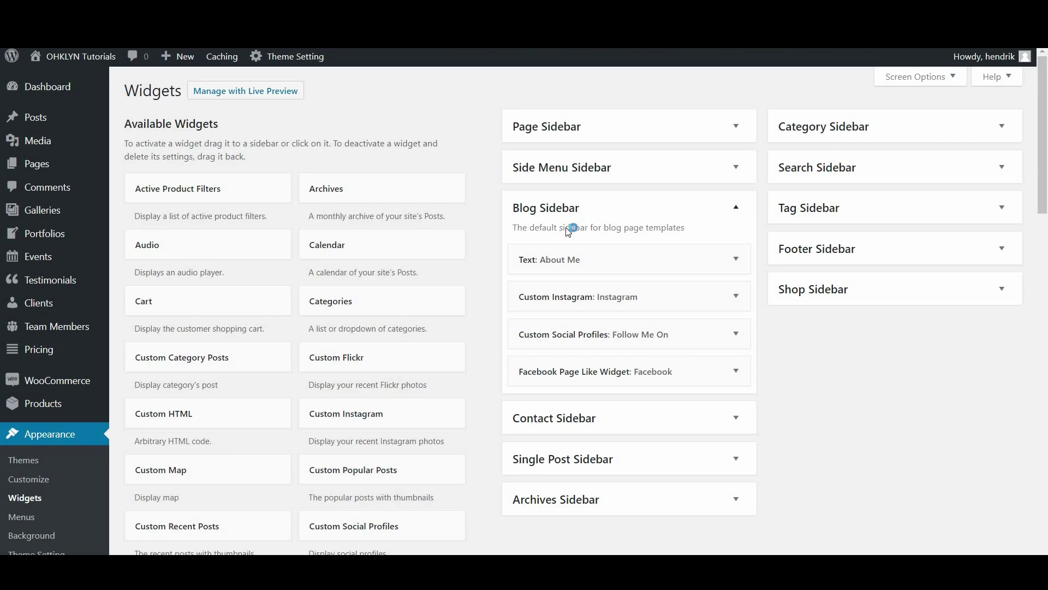
Add a Calendar widget to the Blog Sidebar and move it above Custom Social Profiles
click(323, 252)
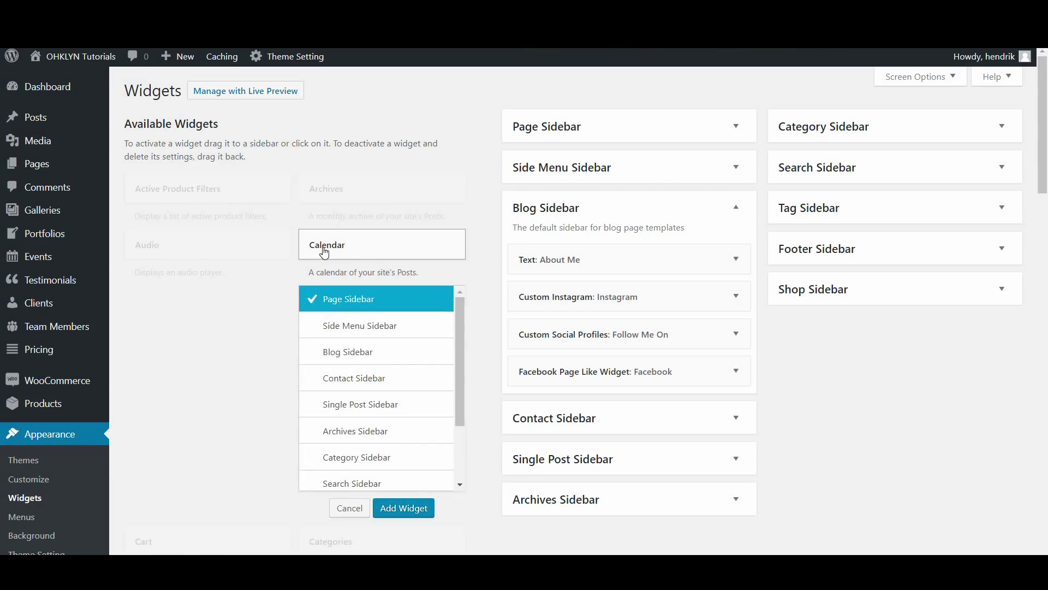
click(346, 363)
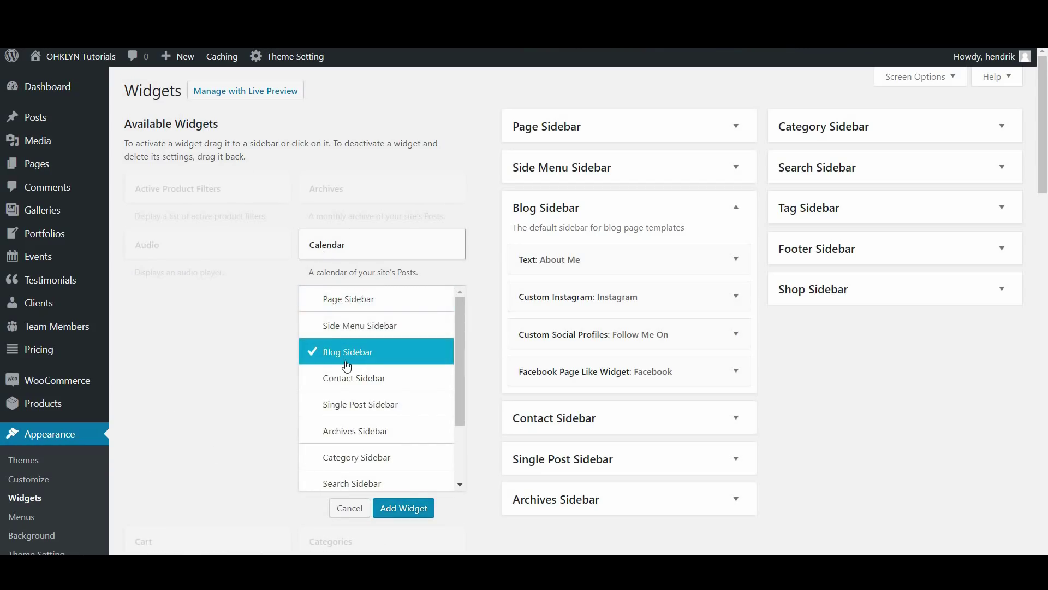
click(404, 508)
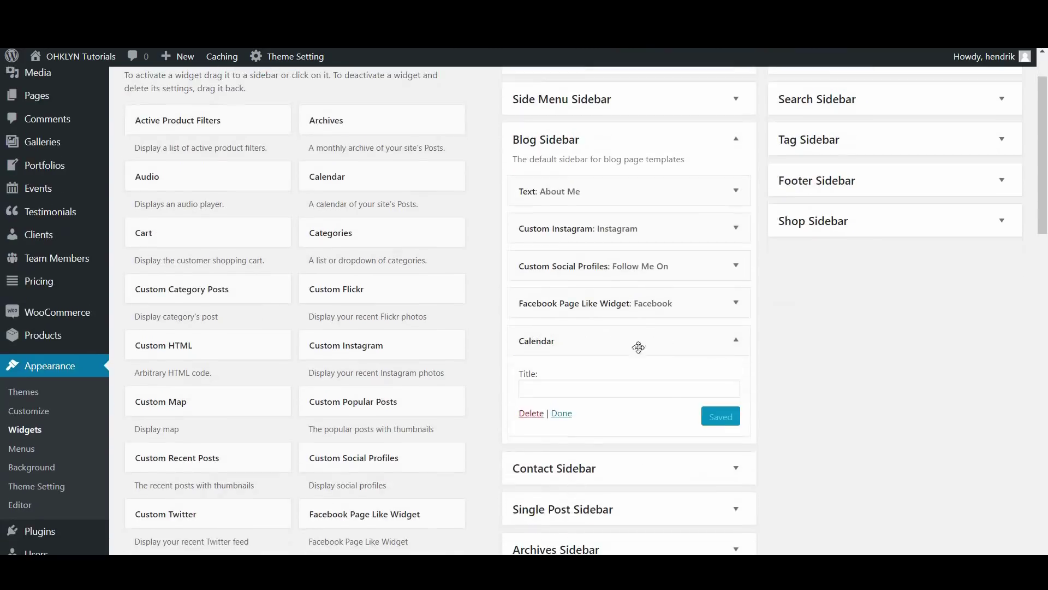
click(736, 338)
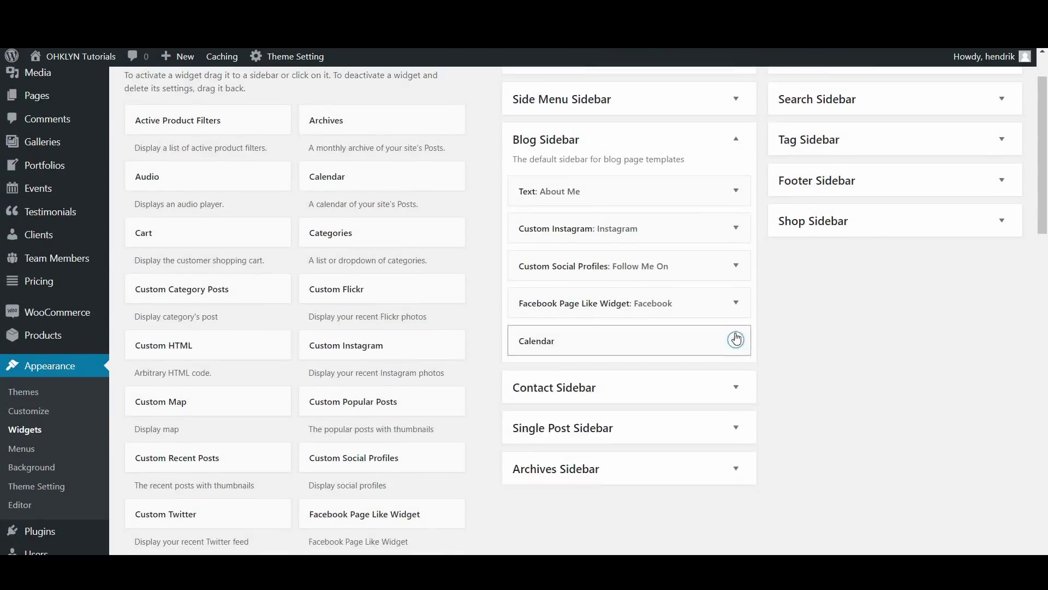
click(734, 336)
drag(652, 334, 654, 258)
Title the Calendar widget 'Calendar 2018', save it, and collapse the Blog Sidebar
click(734, 269)
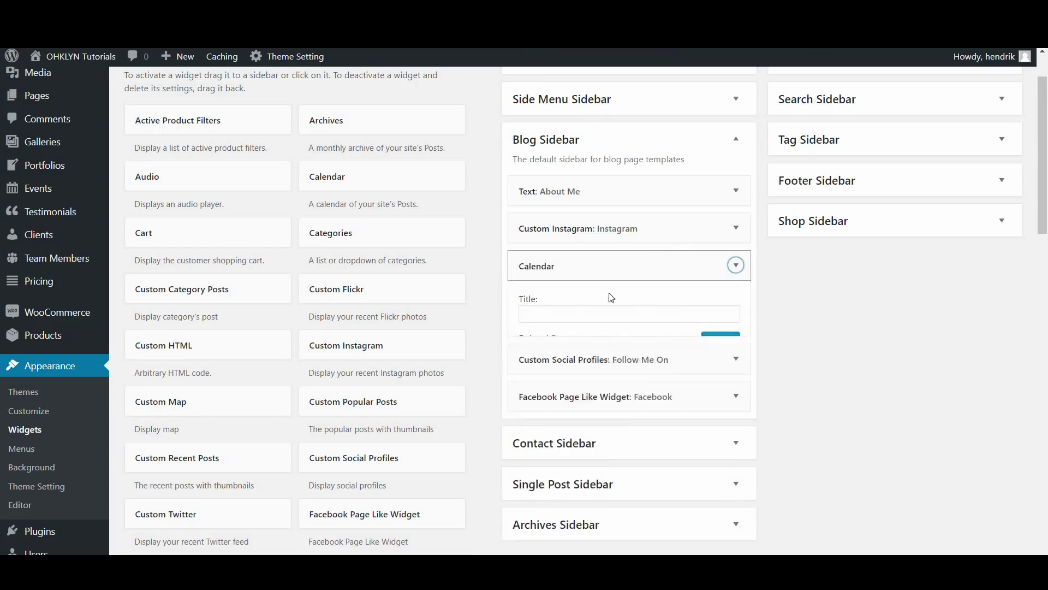
click(548, 309)
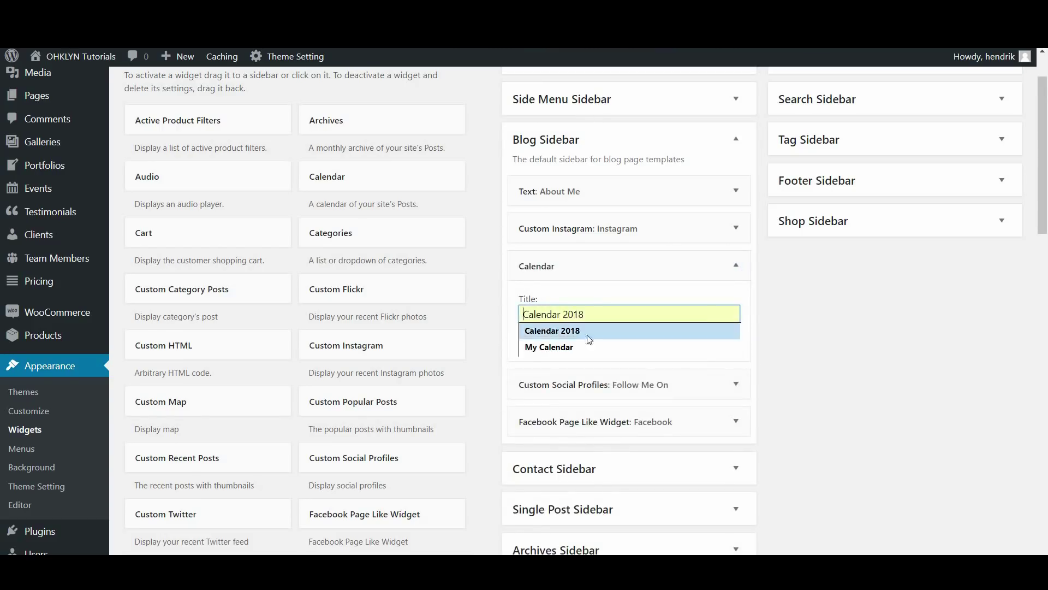
click(553, 331)
click(734, 345)
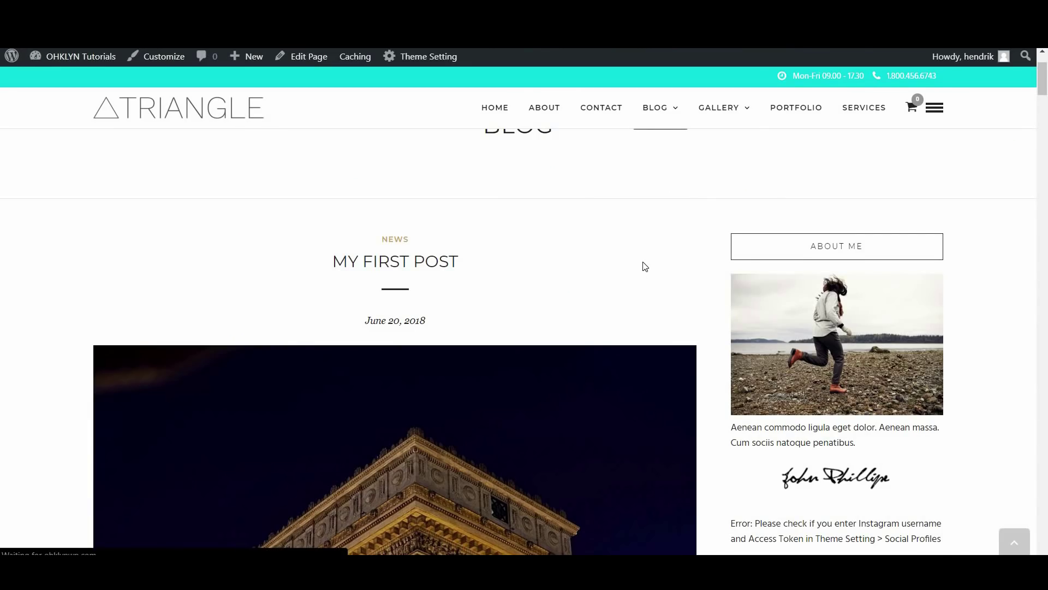
scroll(644, 268, down, 2)
scroll(644, 268, down, 5)
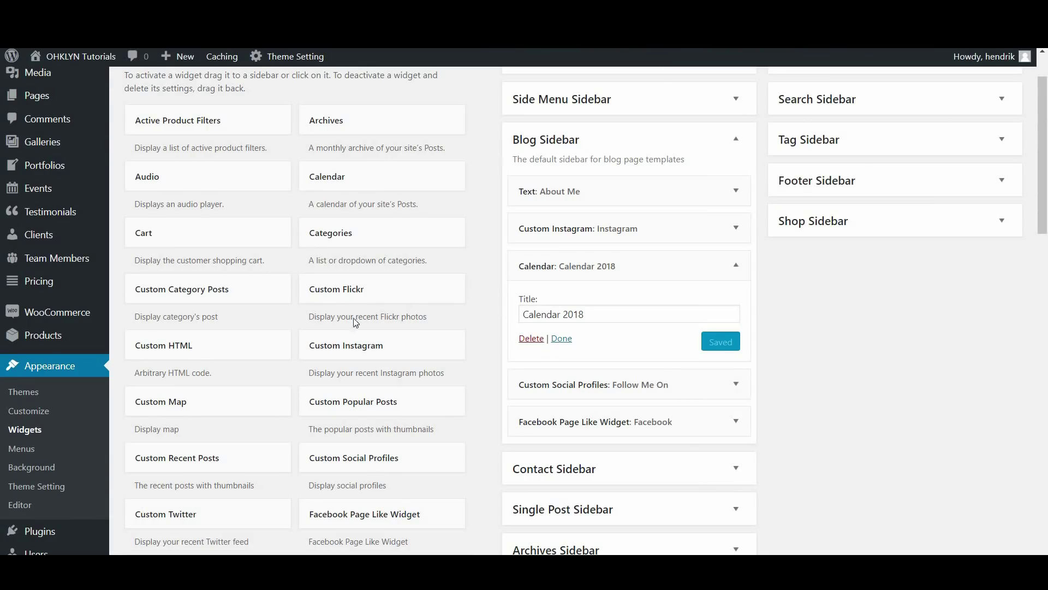
click(621, 141)
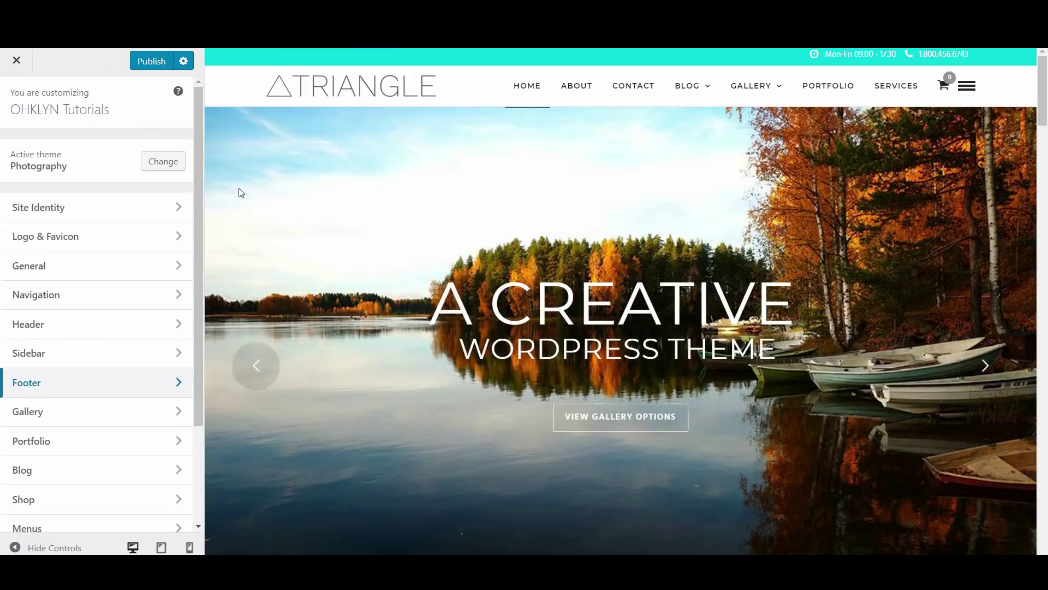
Set the footer General layout to 3 Column
click(101, 382)
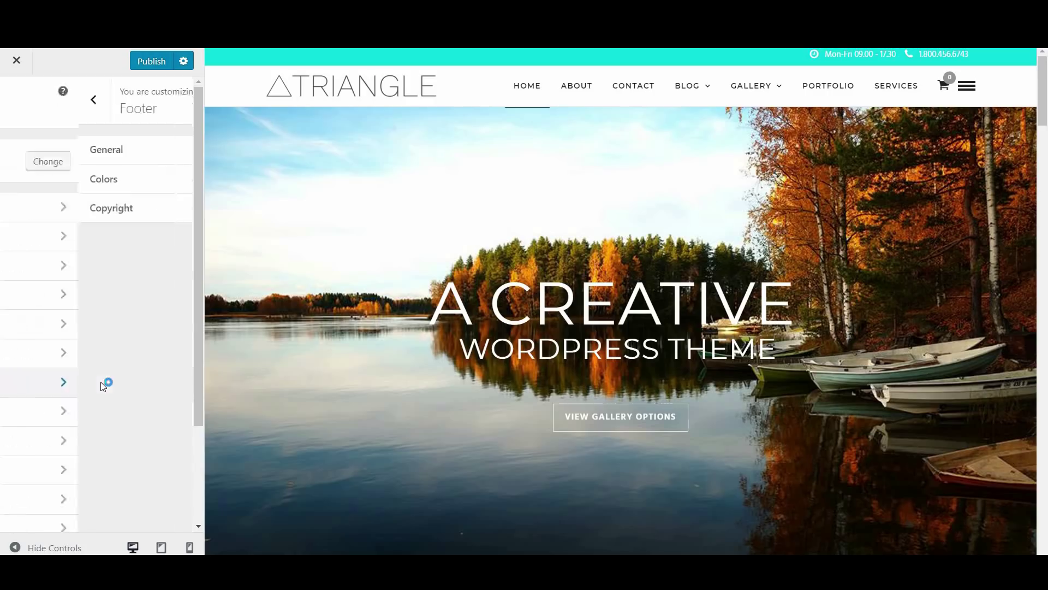
click(121, 146)
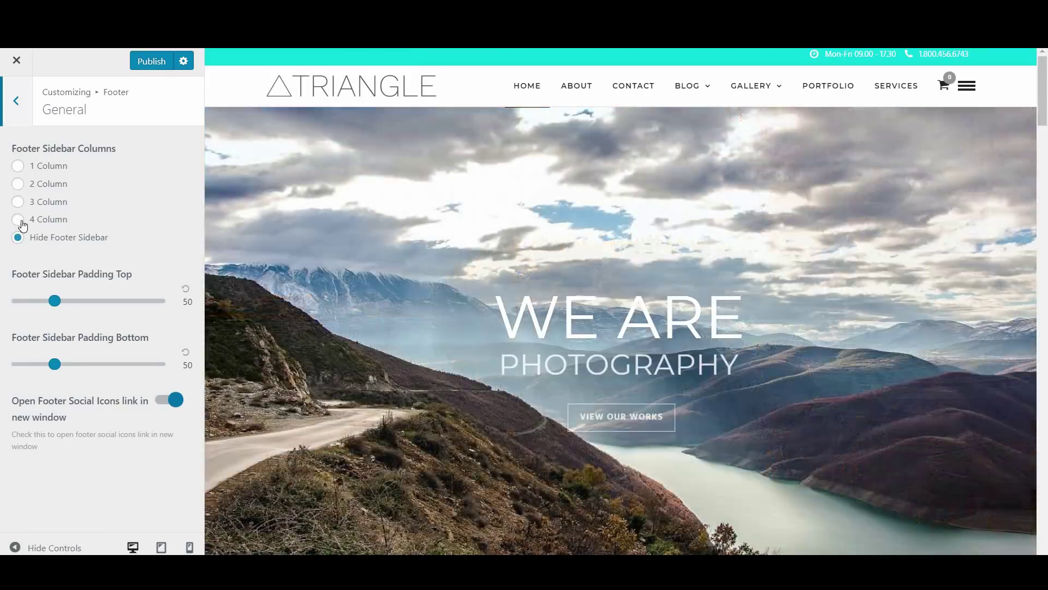
click(40, 205)
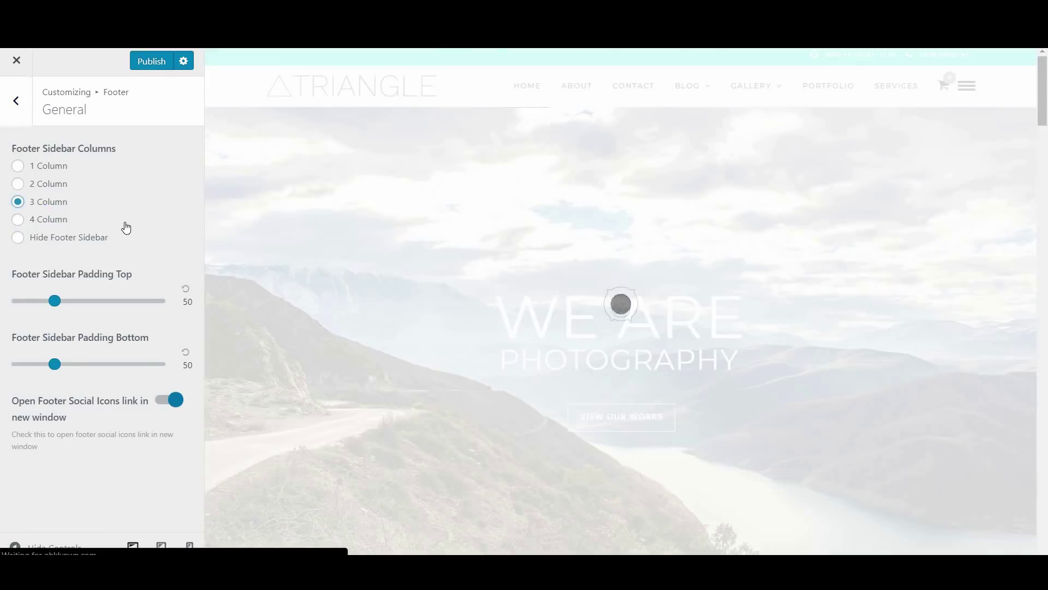
Check the footer Copyright and Colors settings, undo a trial pink background, and publish
click(23, 121)
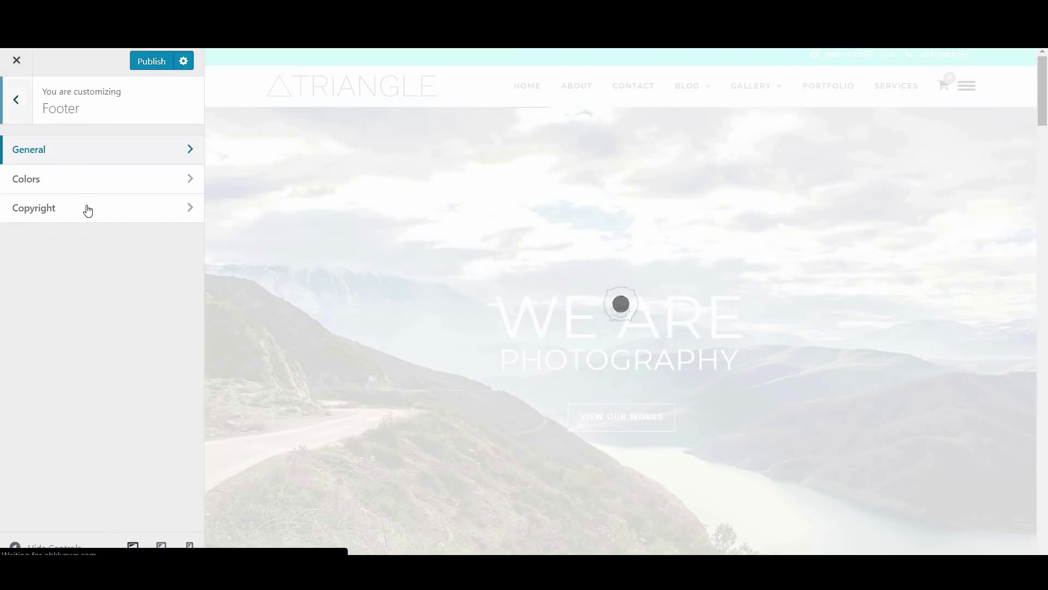
click(88, 208)
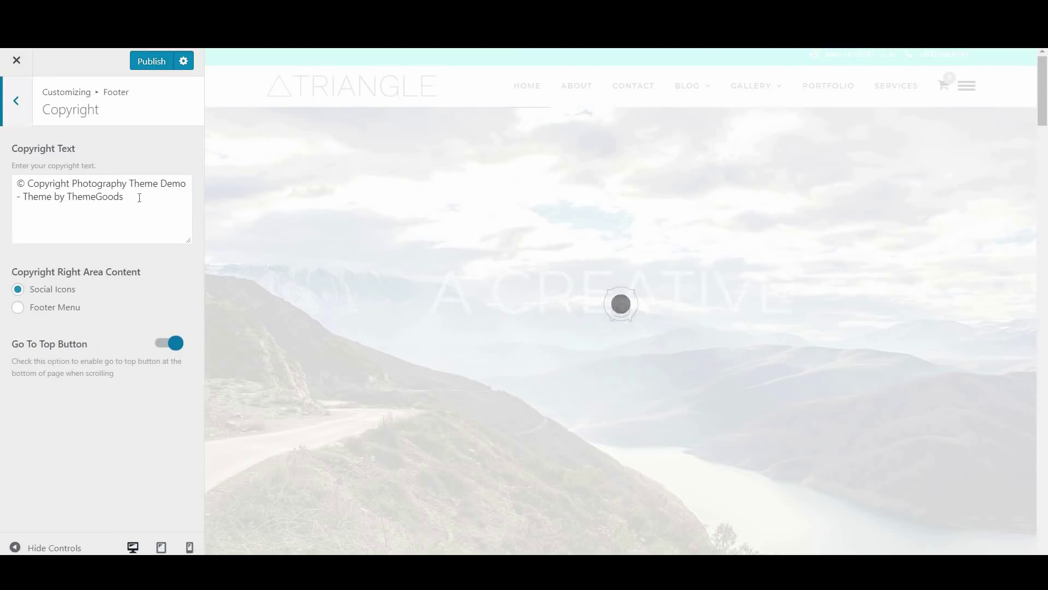
scroll(620, 327, down, 20)
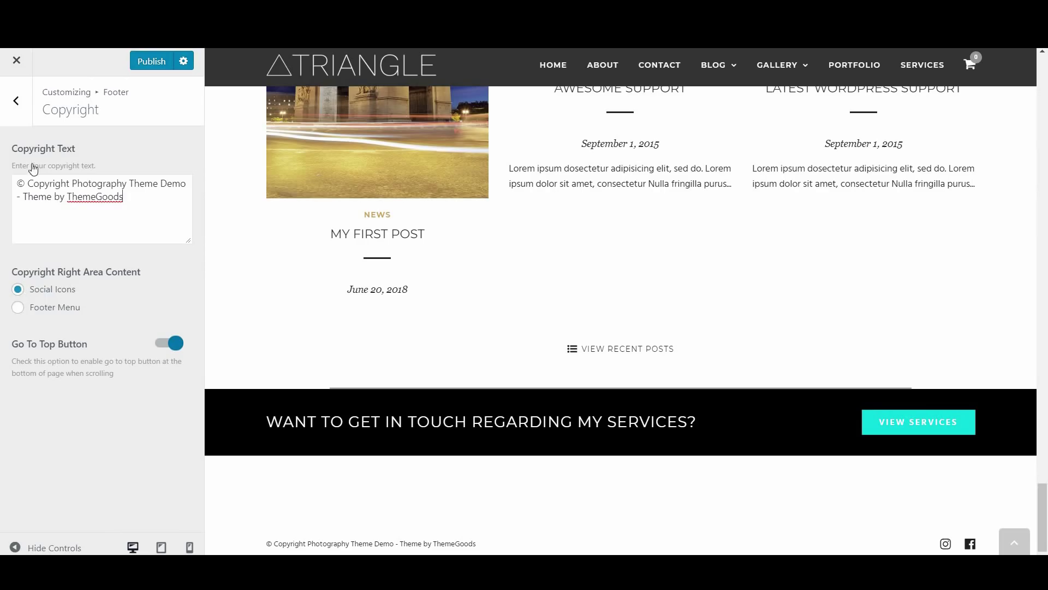
click(16, 99)
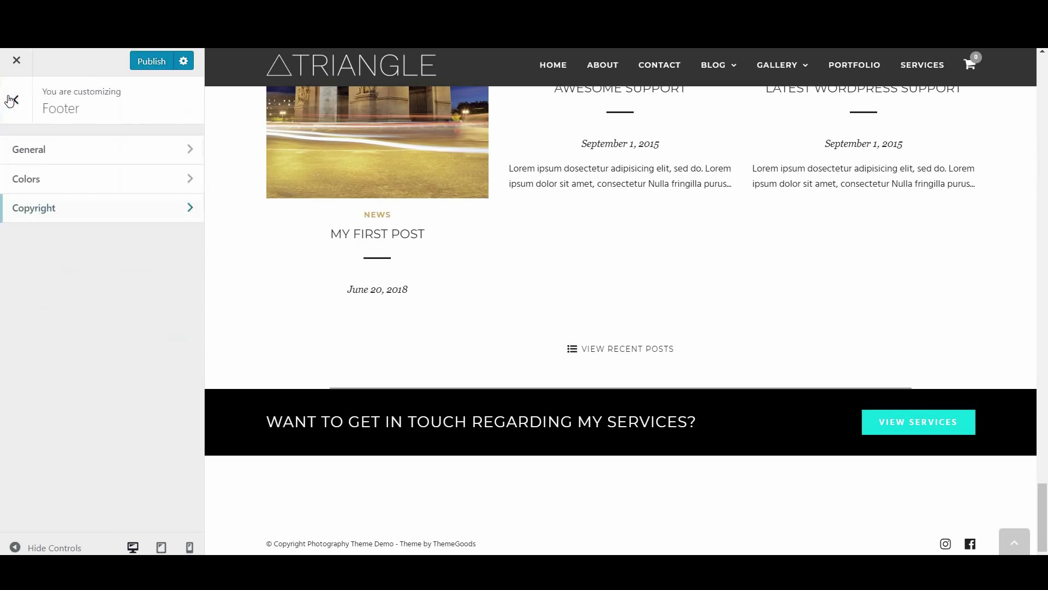
click(84, 178)
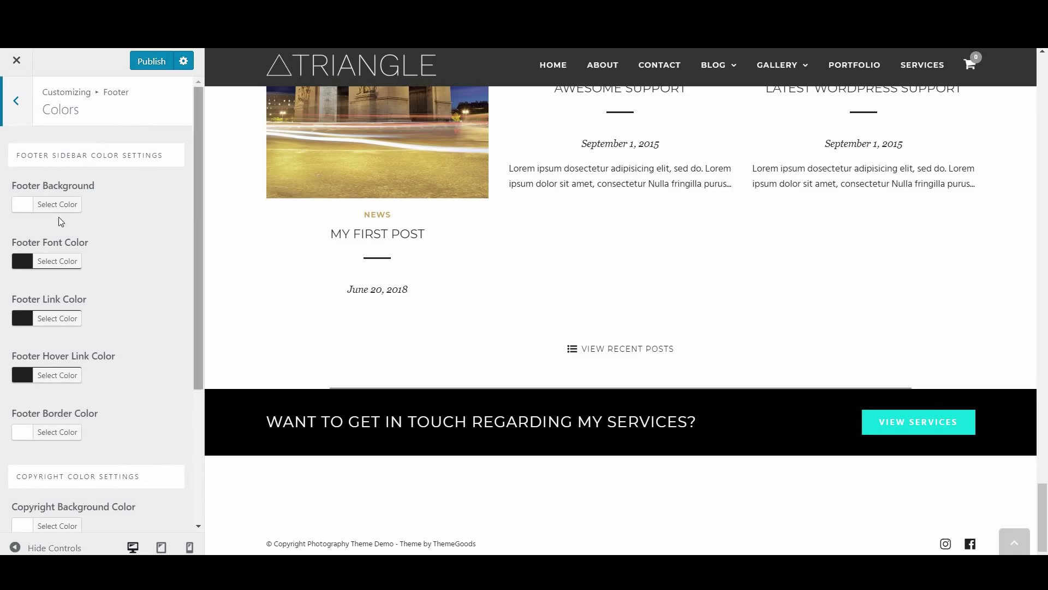
click(42, 208)
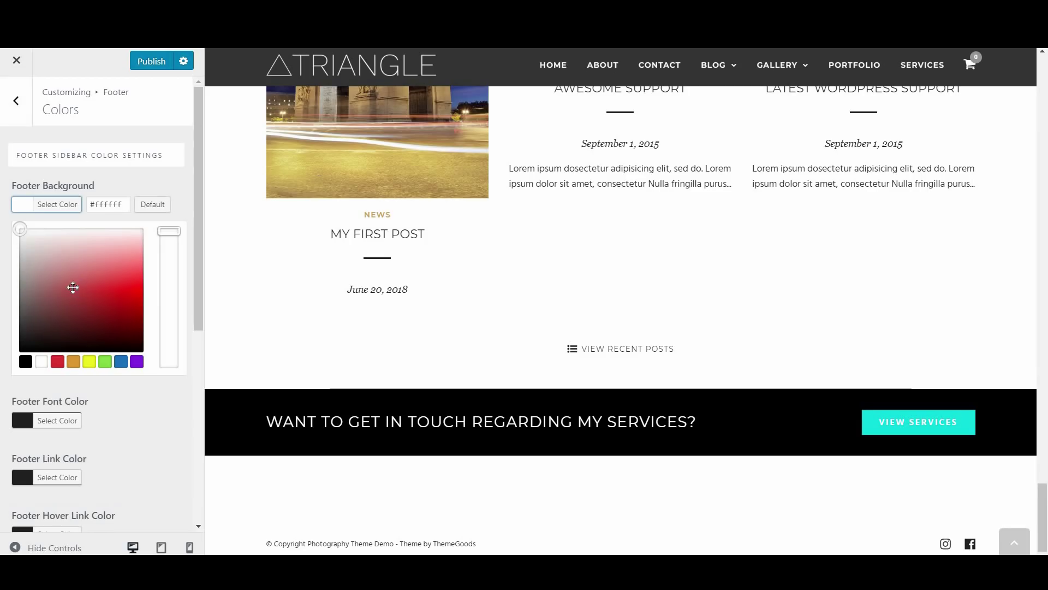
click(72, 288)
key(ctrl+z)
click(152, 61)
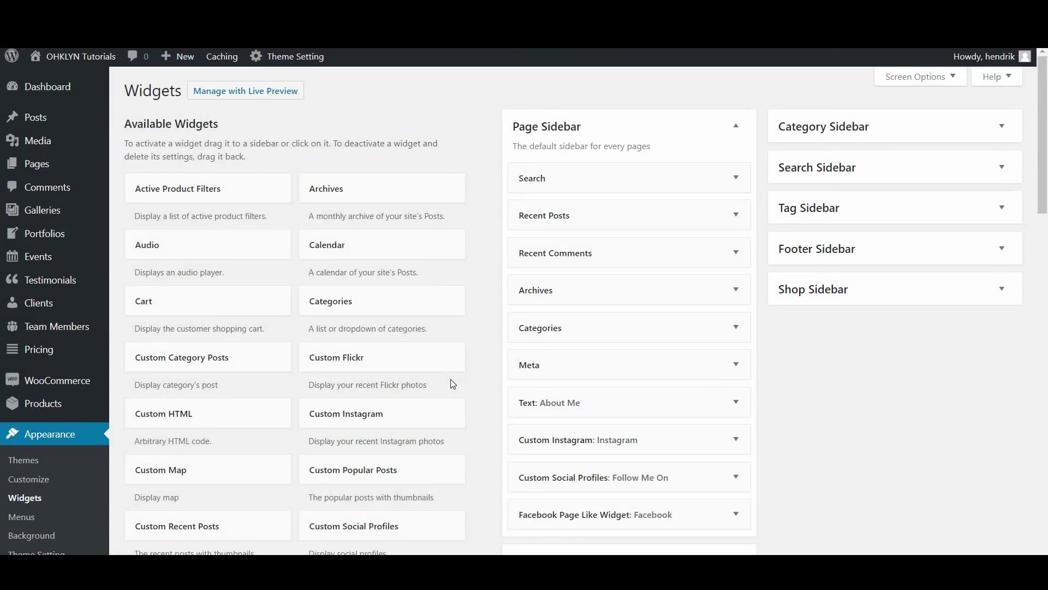
Collapse the Page Sidebar, expand the Footer Sidebar, and drag the Calendar widget into it
click(735, 126)
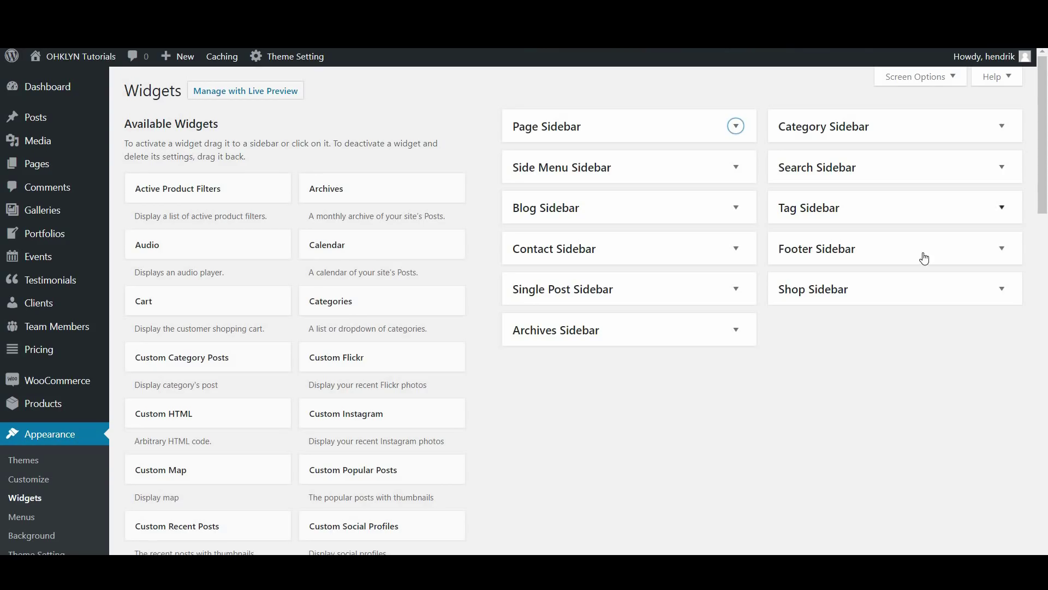
click(926, 257)
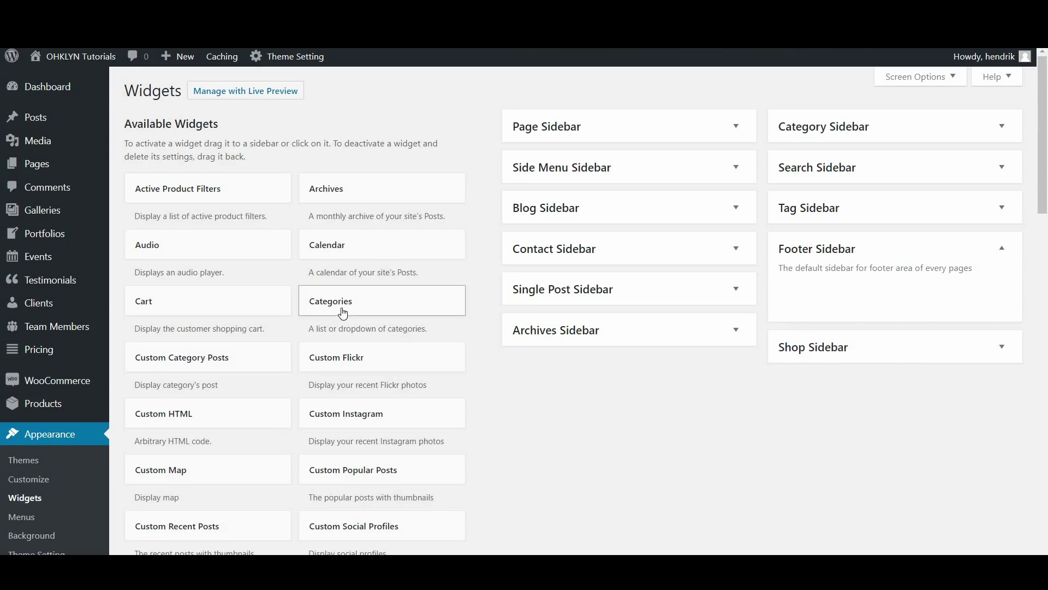
drag(345, 261, 834, 285)
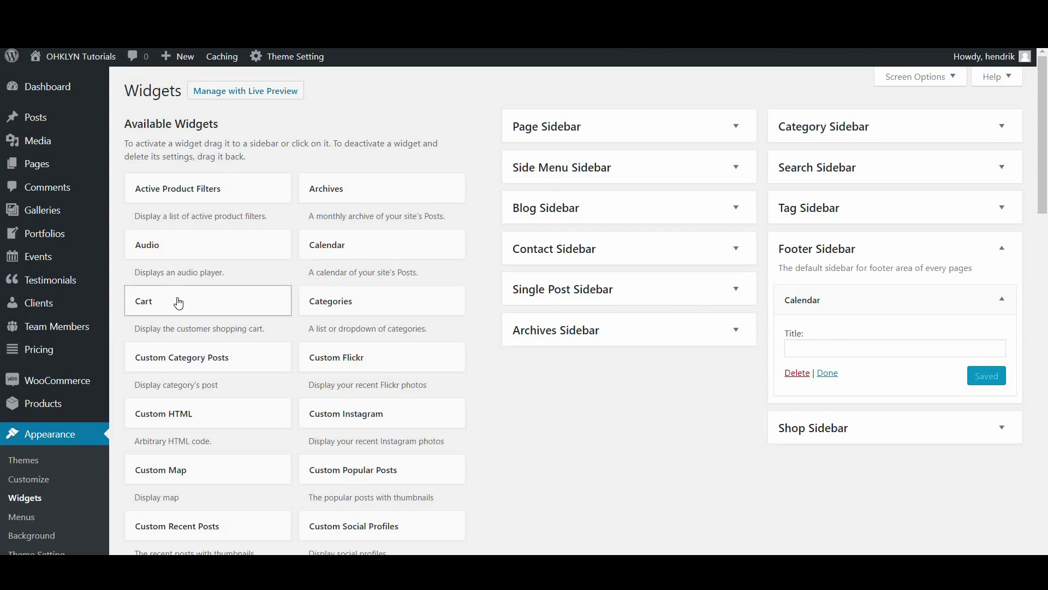
drag(164, 301, 860, 299)
scroll(877, 416, down, 1)
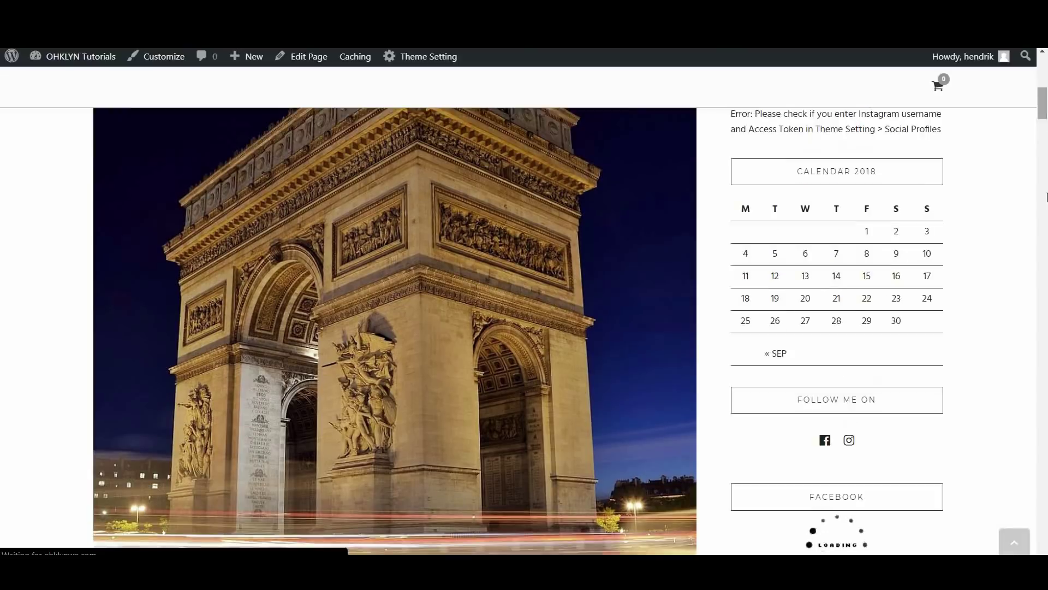
scroll(791, 477, down, 20)
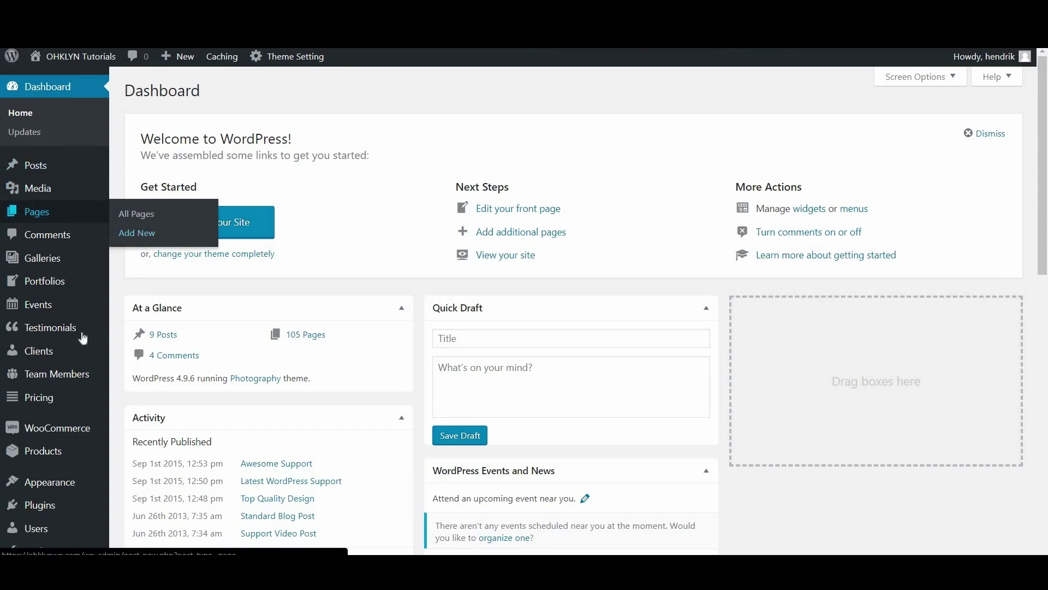
Go to All Pages and move the Blog Grid page to the trash
mouse_move(54, 481)
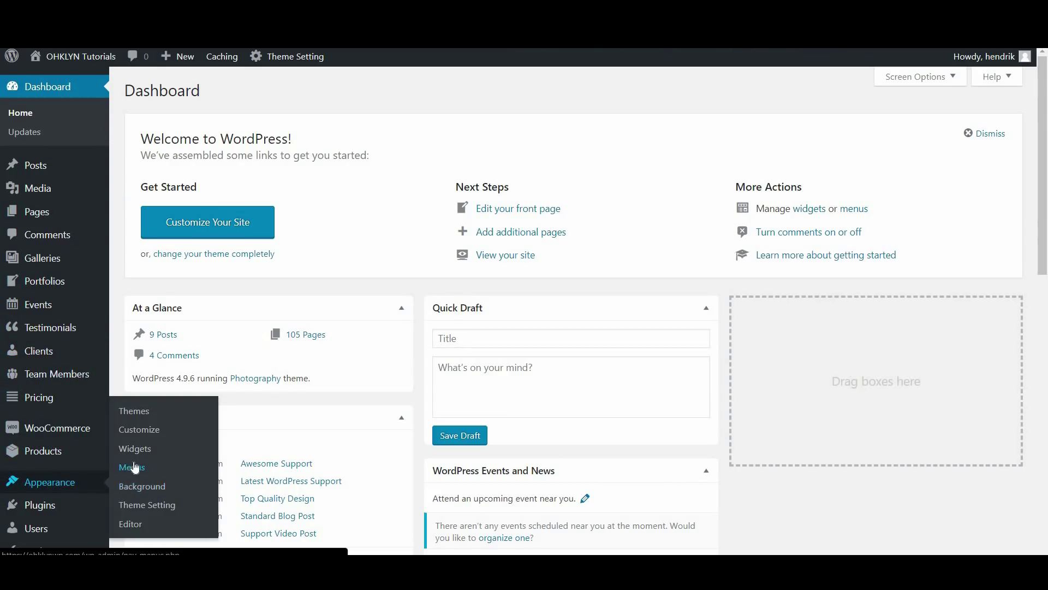
click(41, 302)
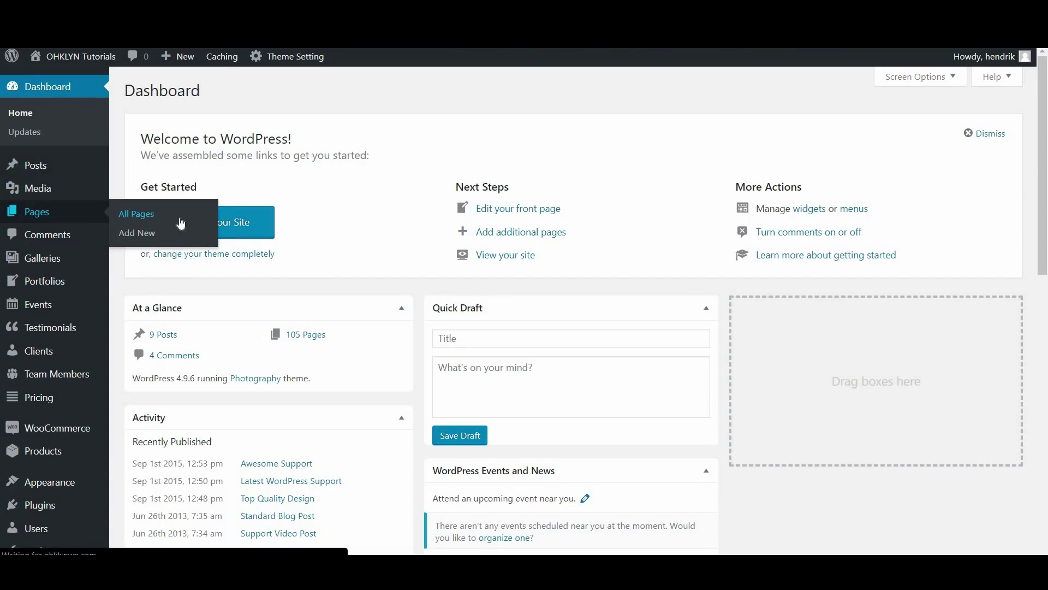
click(229, 212)
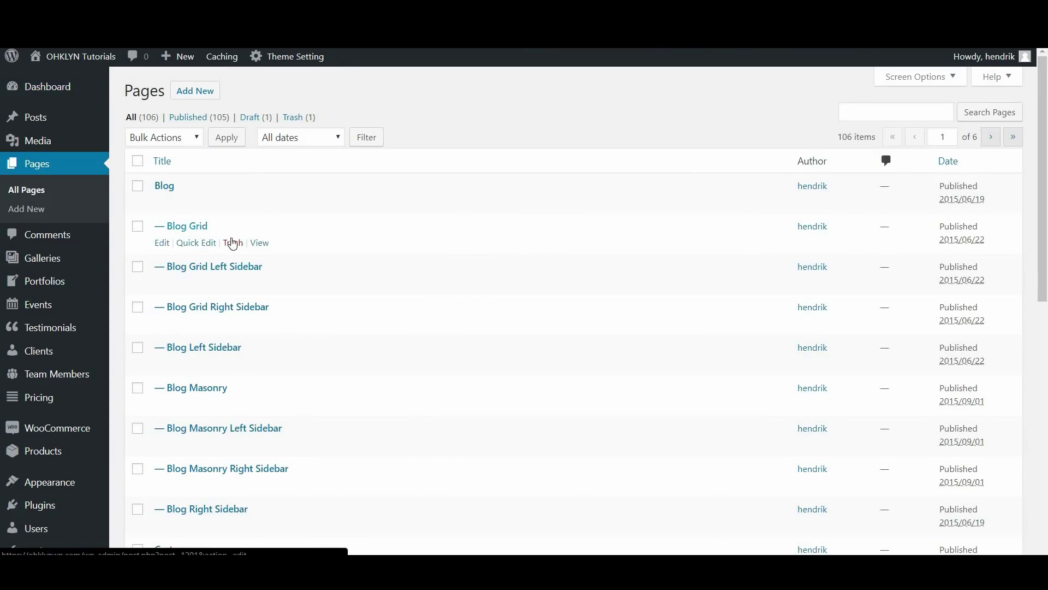
click(236, 245)
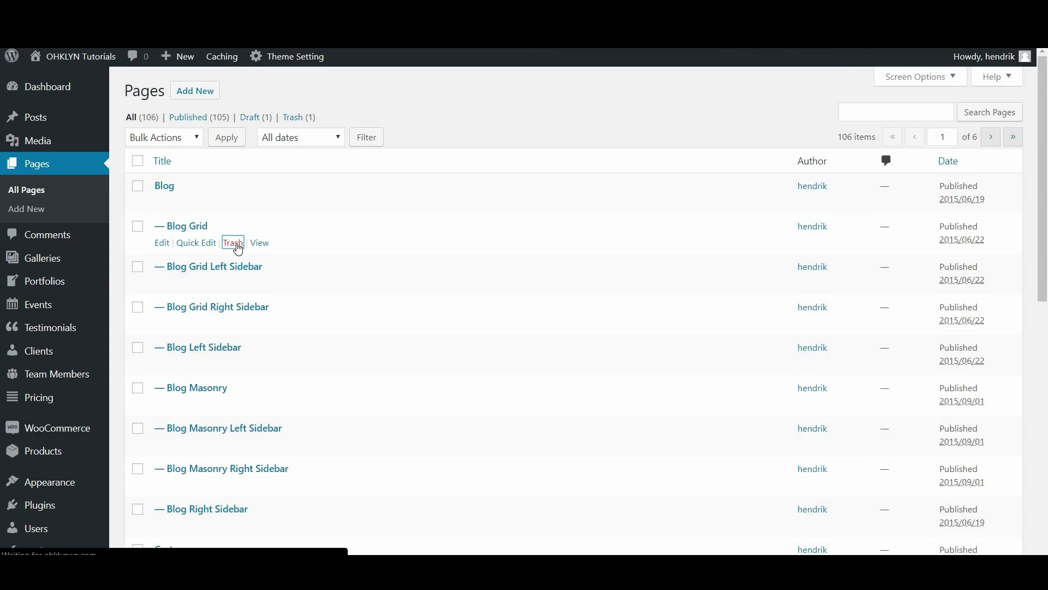
Bulk-trash the Blog, Blog Grid Left Sidebar and Blog Grid Right Sidebar pages, then view Trash
click(137, 226)
click(140, 267)
click(138, 307)
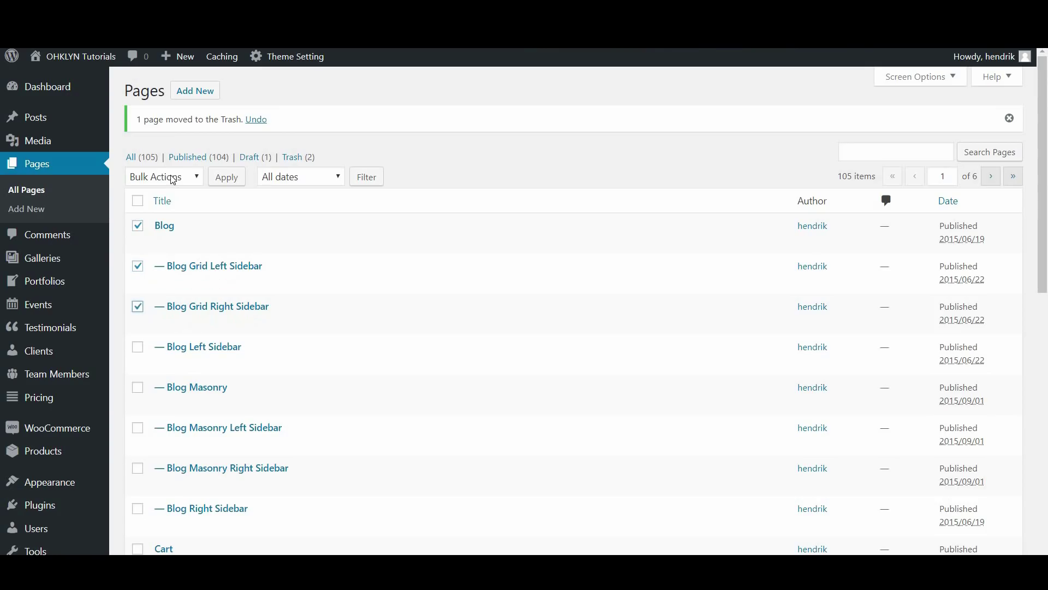
click(172, 178)
click(161, 219)
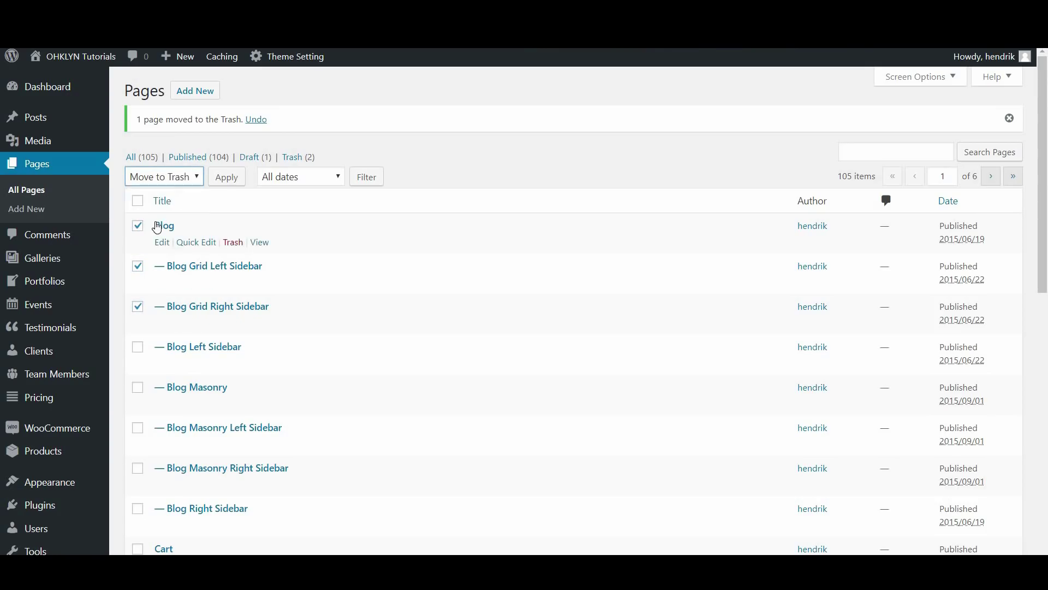
click(214, 189)
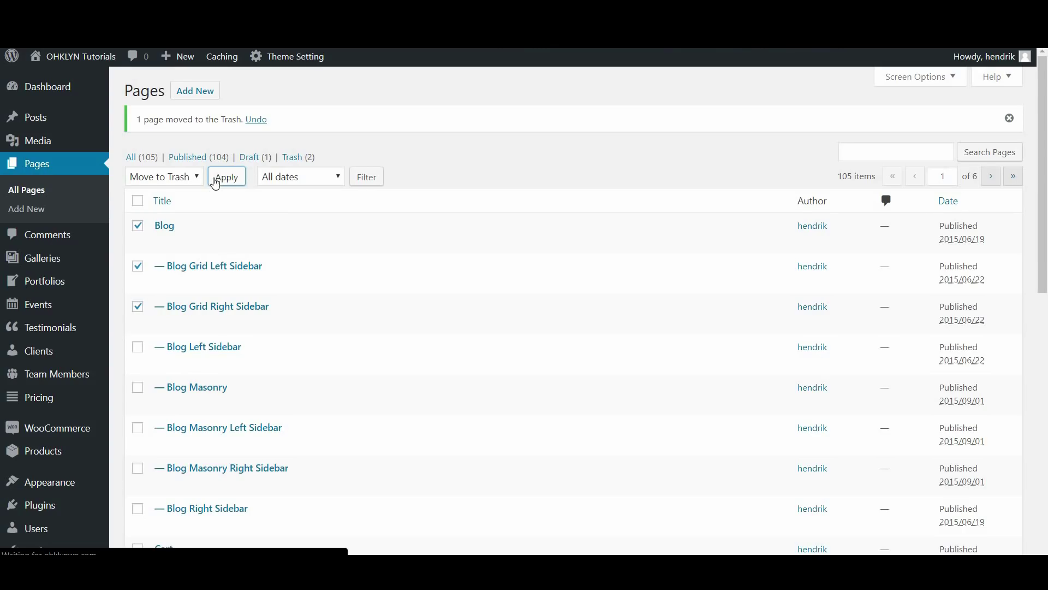
click(293, 164)
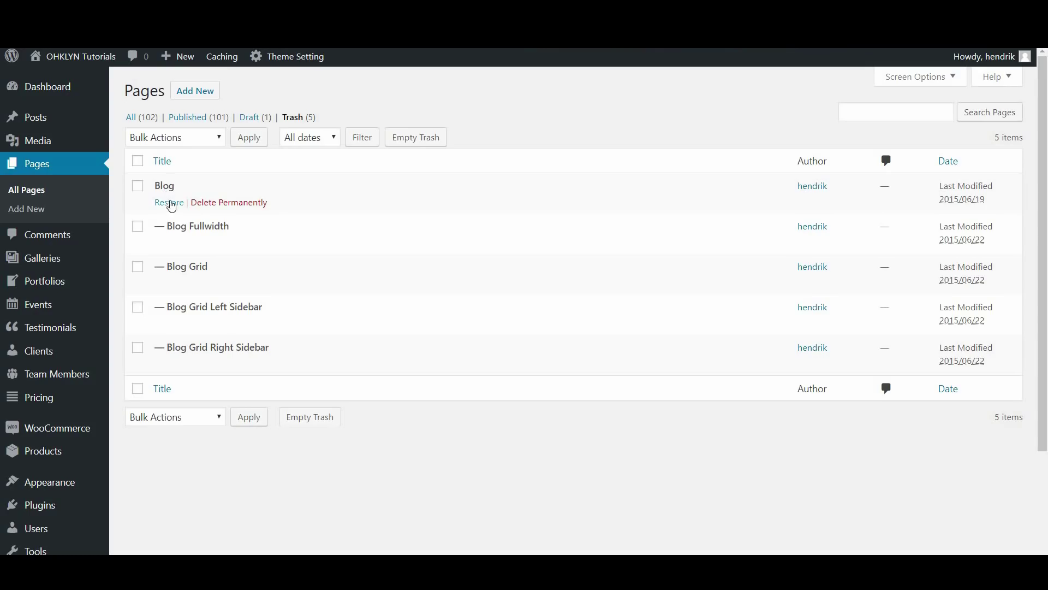
Permanently delete the trashed Blog Fullwidth page, then go to the Posts list
click(233, 246)
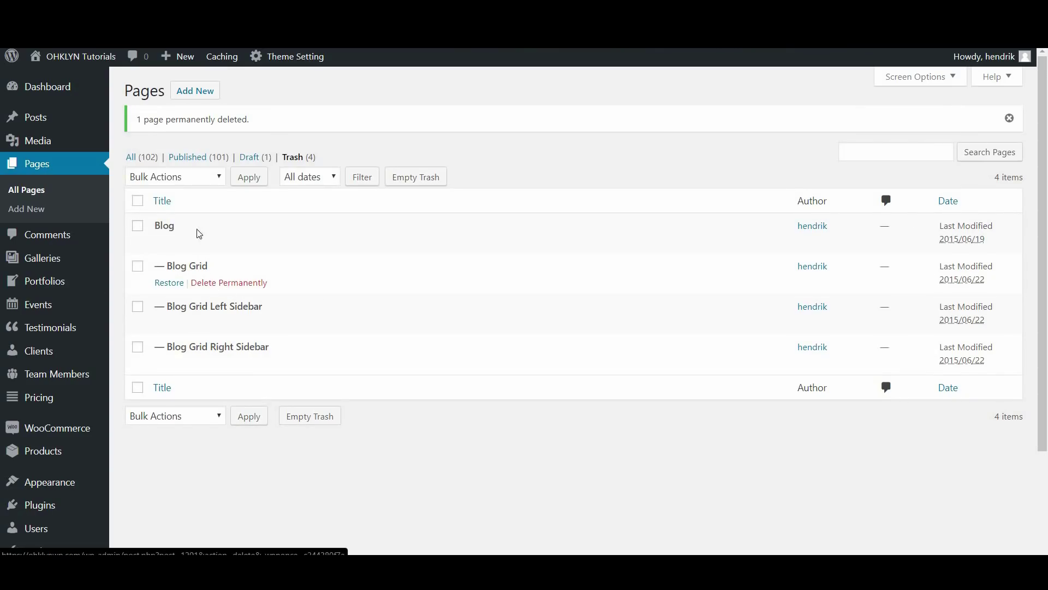
click(73, 118)
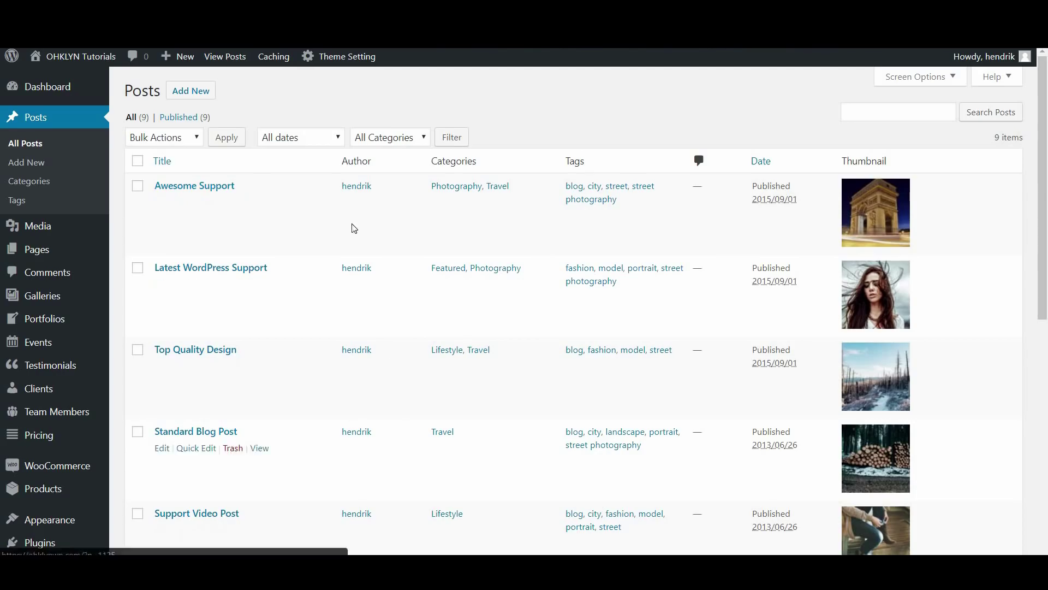
Delete the Industry News post category
click(28, 185)
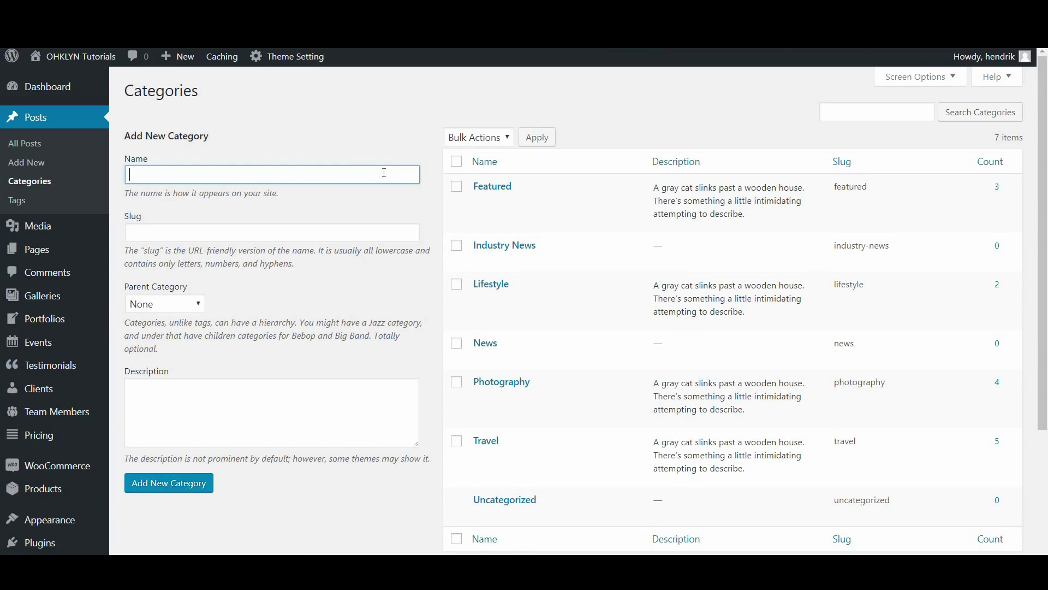
mouse_move(510, 188)
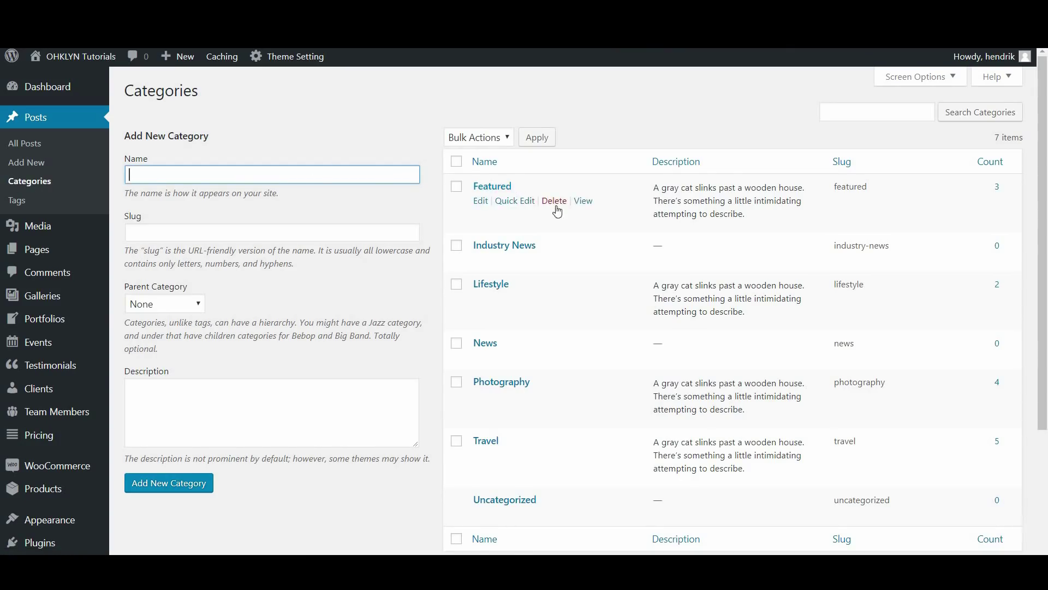
click(554, 260)
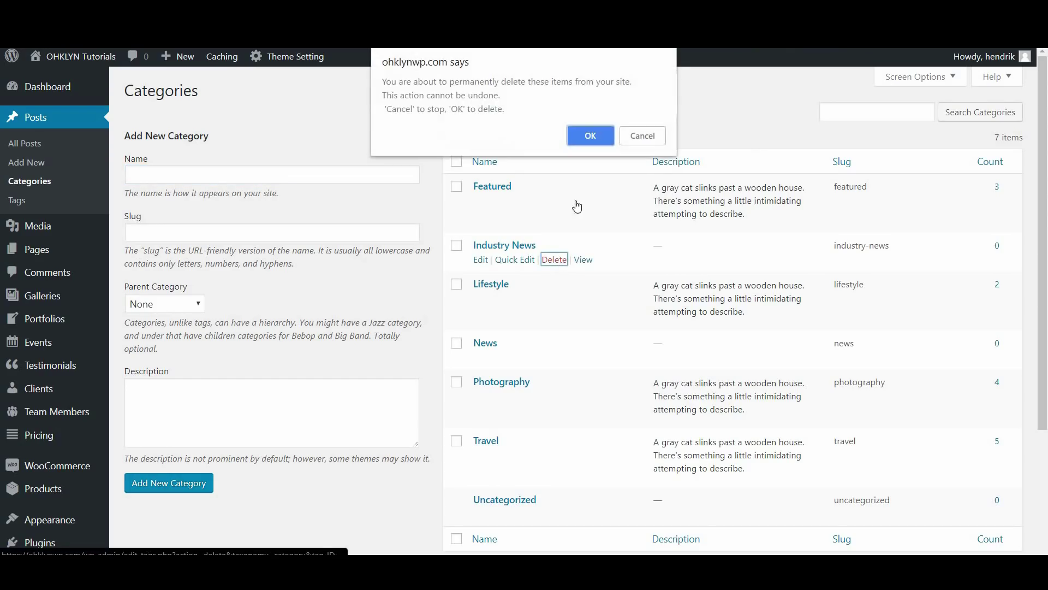
click(603, 142)
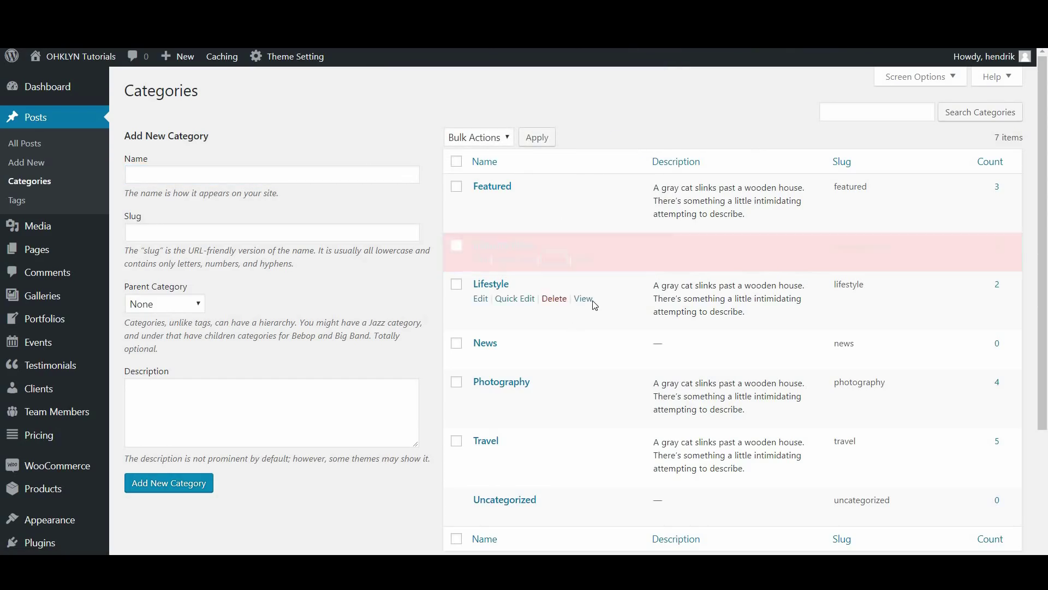
Check Lifestyle and News for bulk action, then uncheck them without deleting
click(457, 245)
click(456, 304)
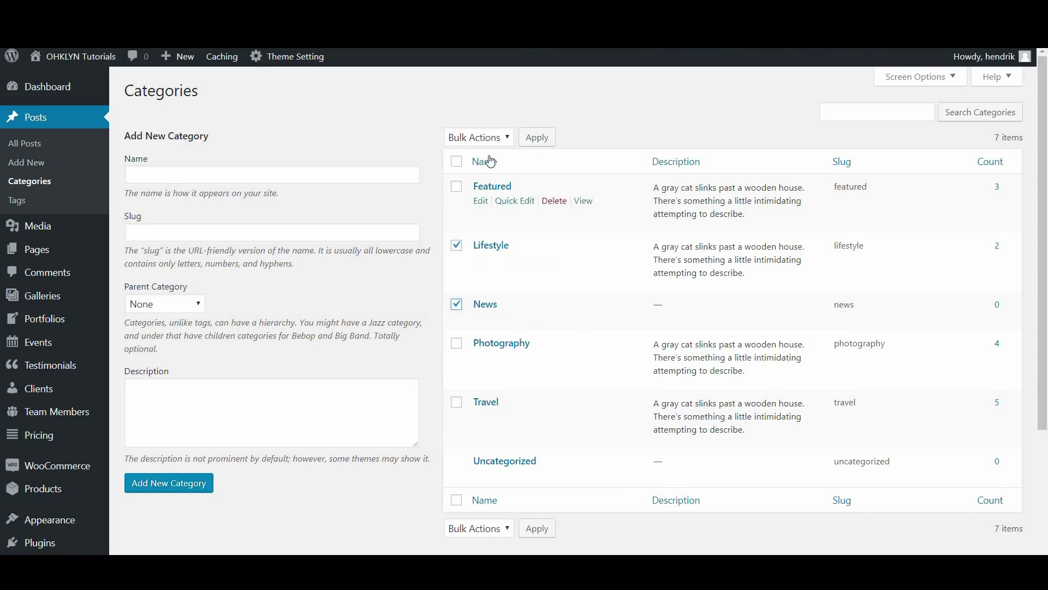
click(495, 136)
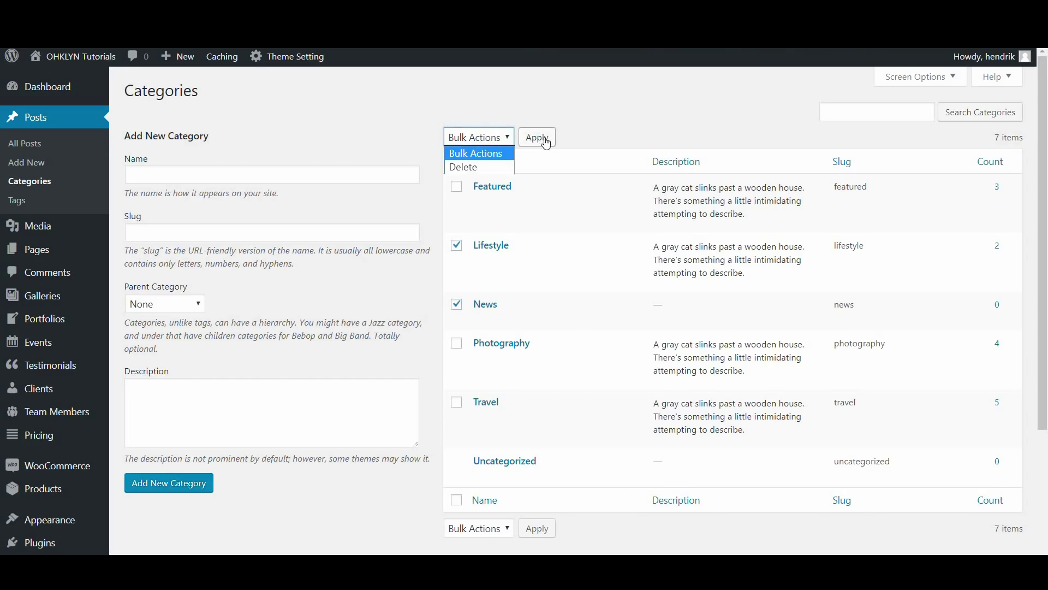
click(598, 124)
click(457, 246)
click(456, 308)
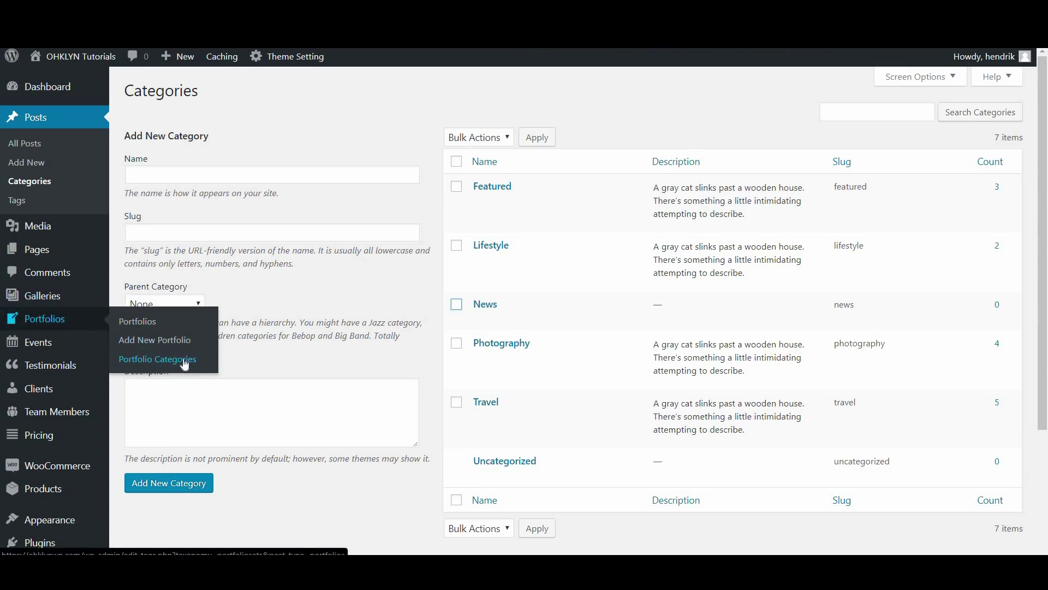
click(38, 277)
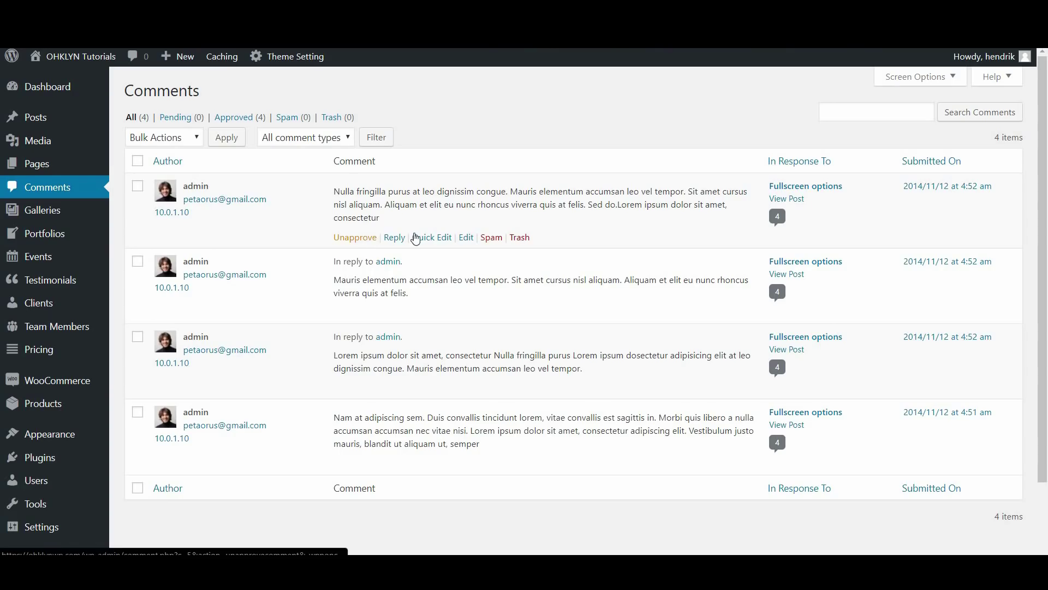
Move three demo comments to the trash, one individually and two via Bulk Actions
click(522, 239)
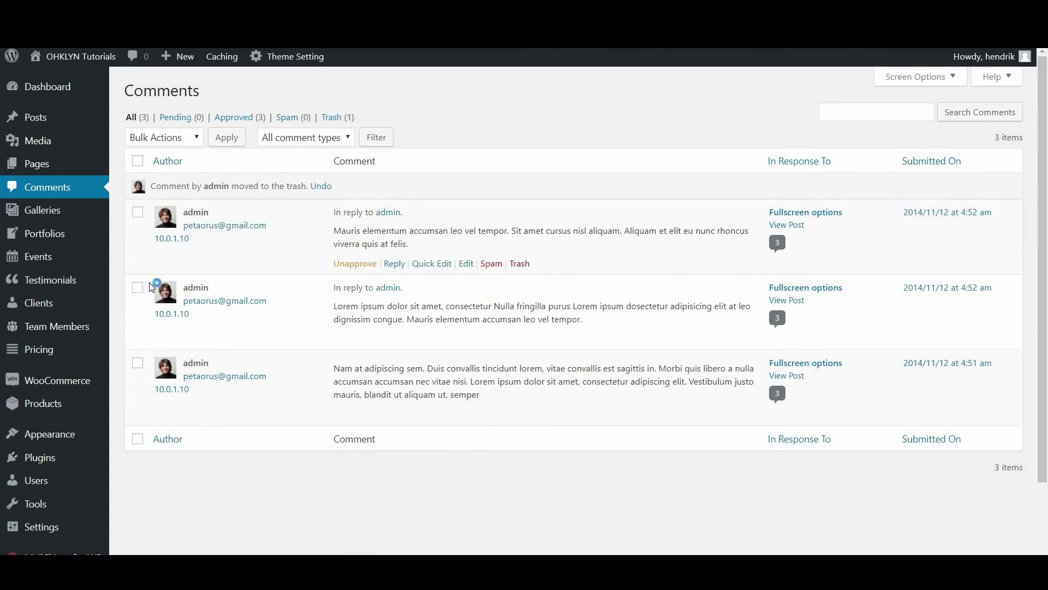
click(137, 287)
click(138, 362)
click(164, 137)
click(161, 209)
click(225, 138)
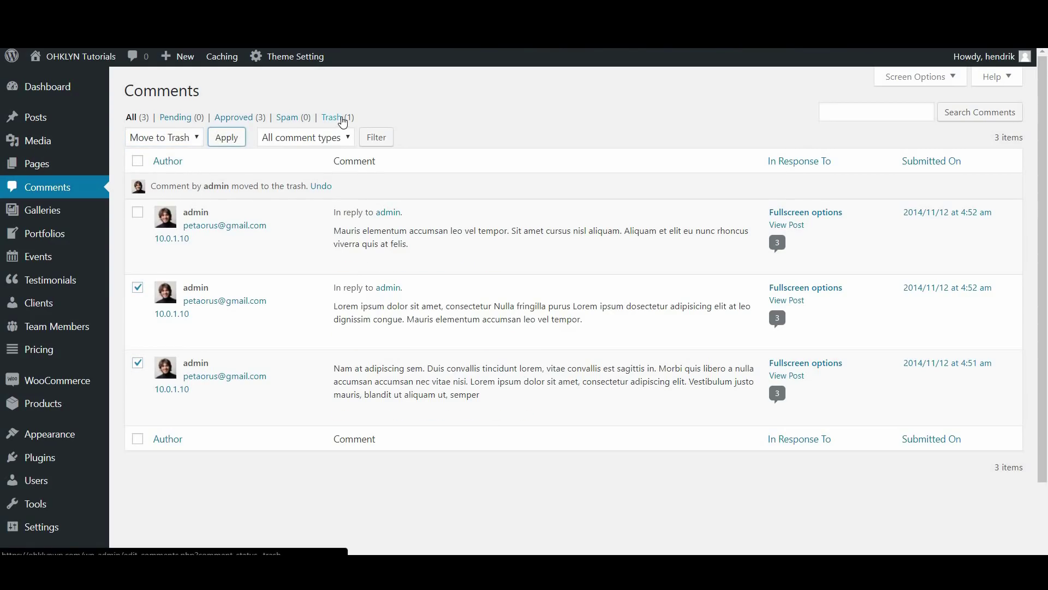
Permanently delete all trashed comments and open aboutme_header.jpg's details in the Media Library
click(348, 158)
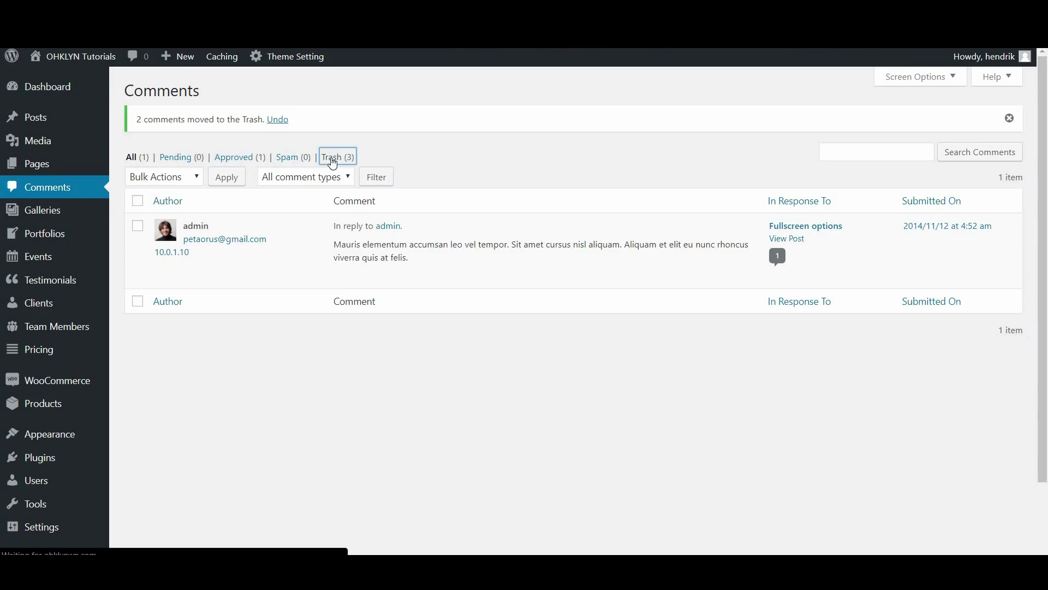
click(139, 162)
click(175, 137)
click(180, 192)
click(237, 144)
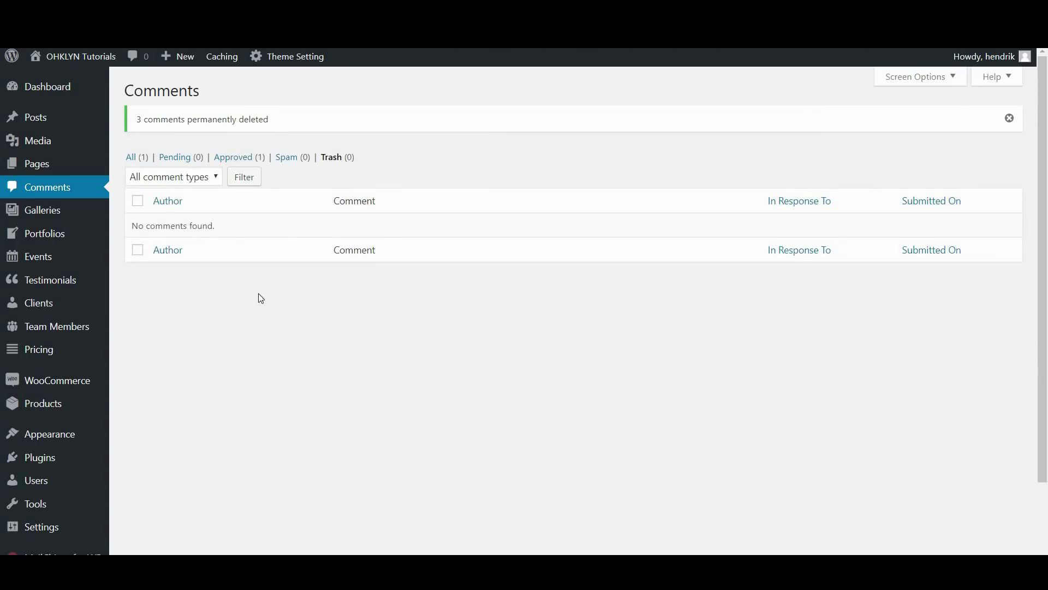
click(129, 145)
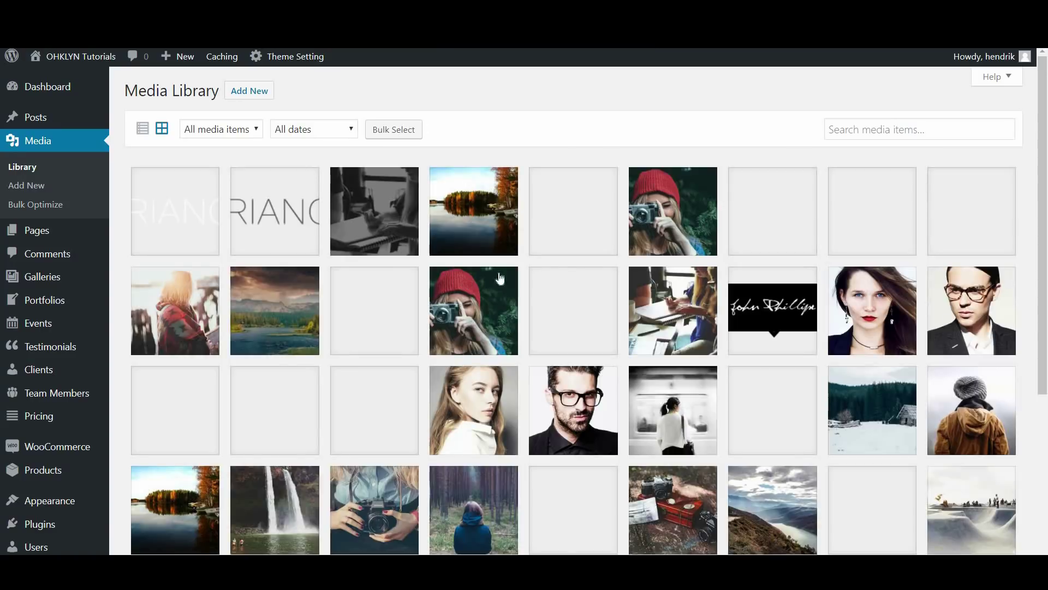
click(664, 214)
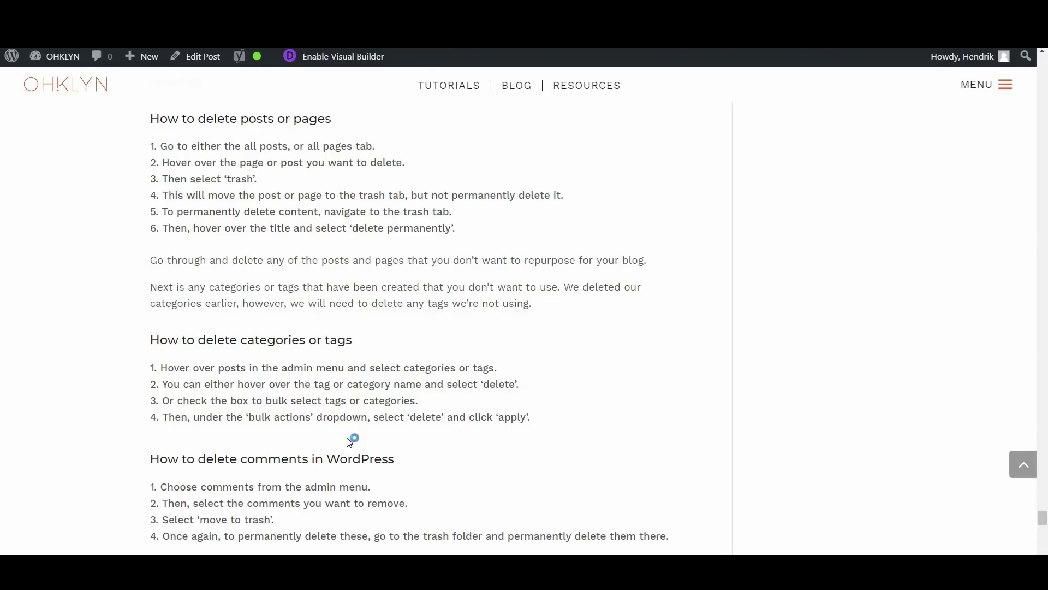
In the Next steps section, follow the link to the article on adding a site to Google Search
scroll(344, 403, down, 8)
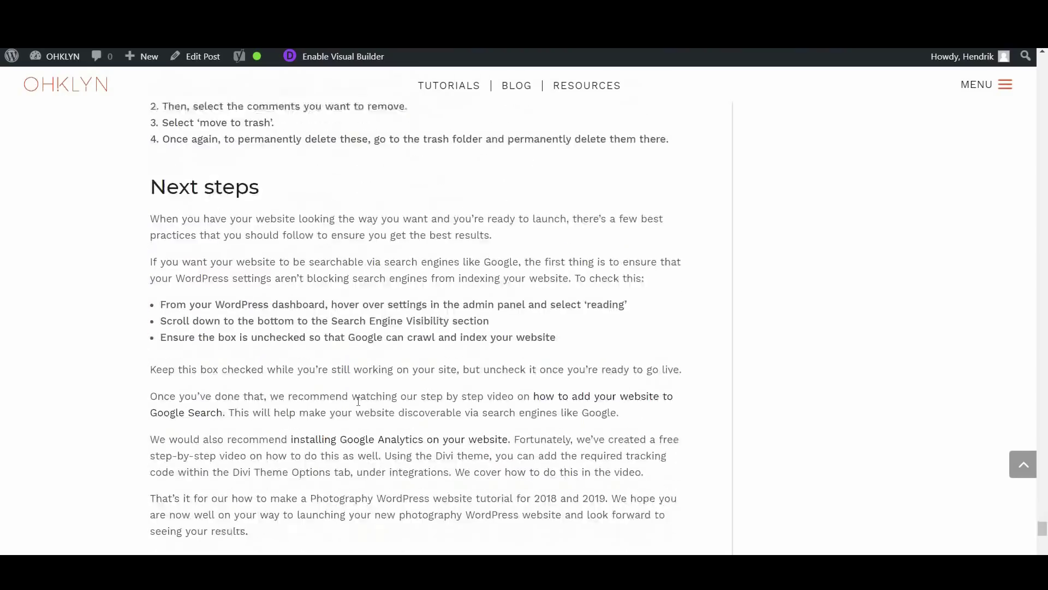
scroll(378, 388, down, 1)
scroll(91, 324, up, 1)
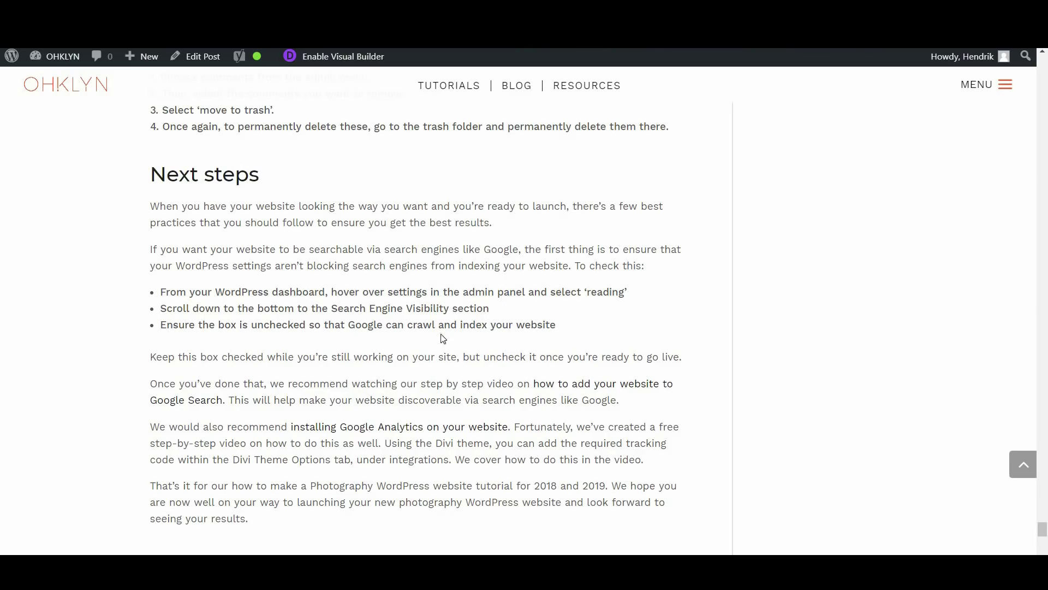
click(576, 393)
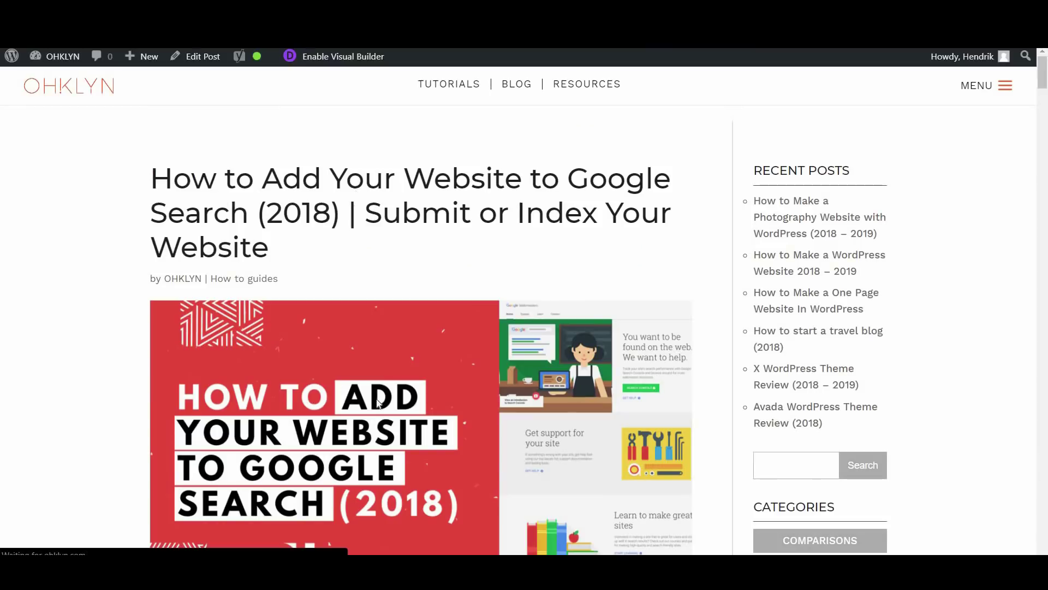
Follow the 'installing Google Analytics' link and skim the opened article's video and introduction
scroll(376, 403, down, 1)
scroll(376, 403, down, 15)
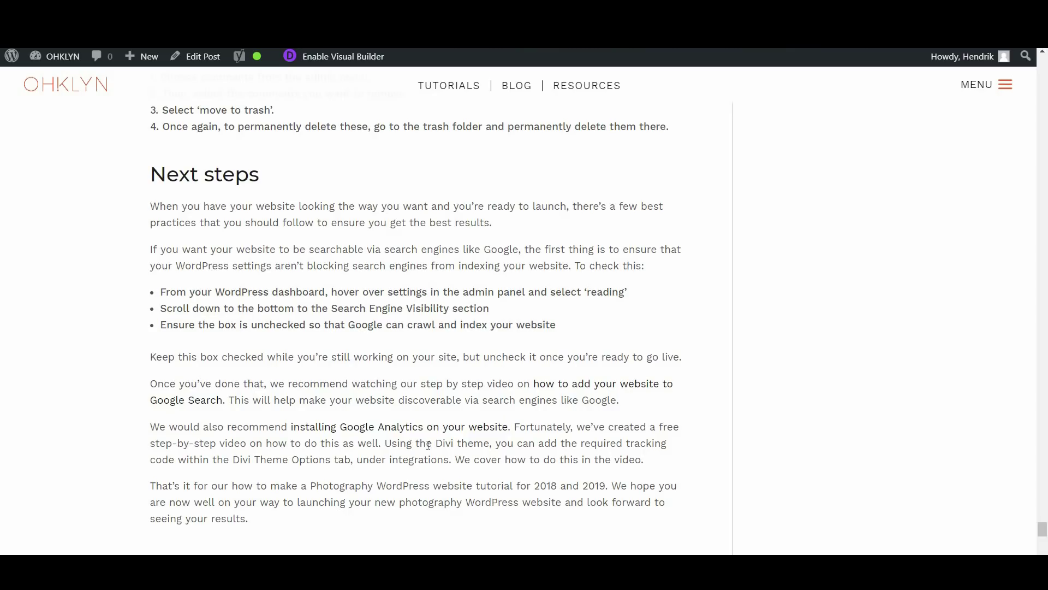
click(417, 435)
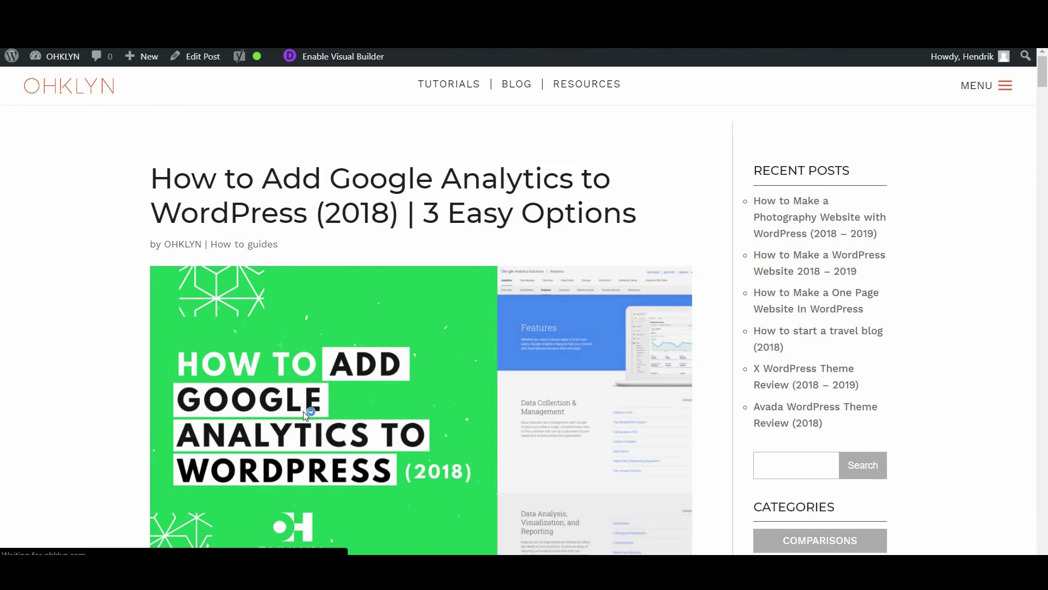
scroll(304, 415, down, 10)
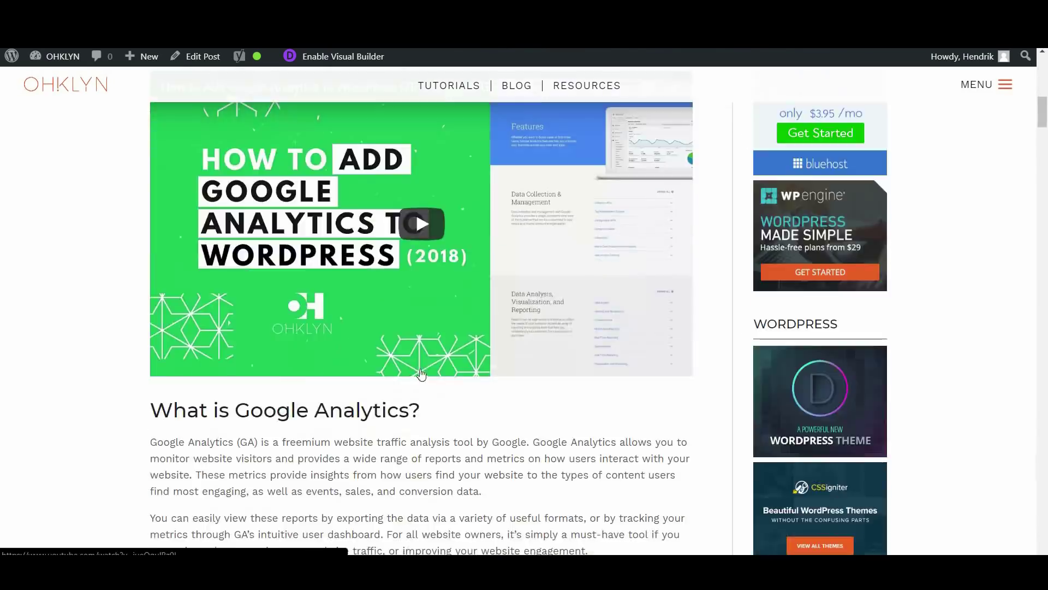
scroll(421, 374, up, 3)
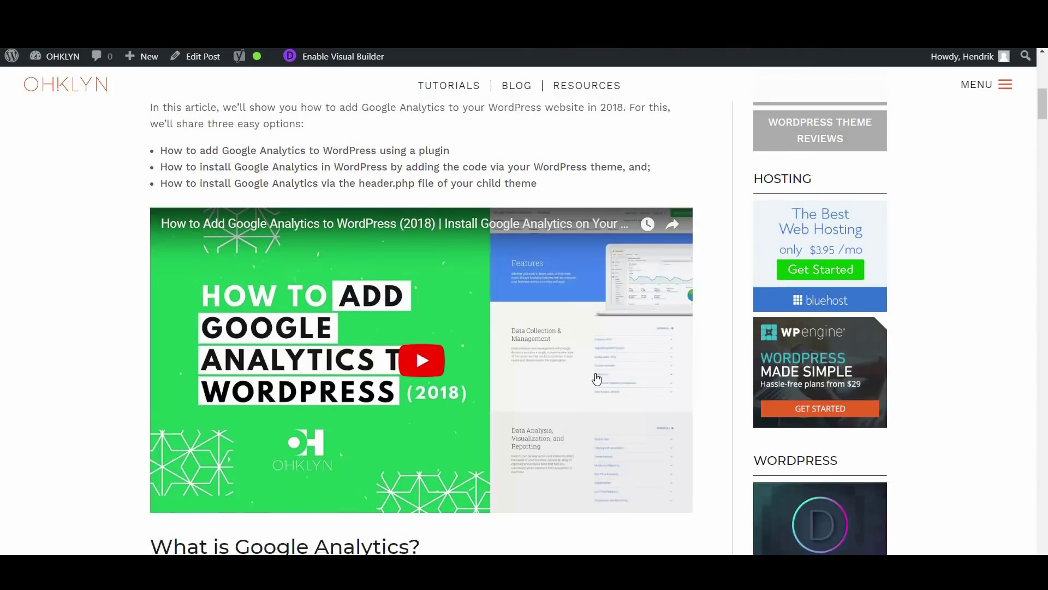